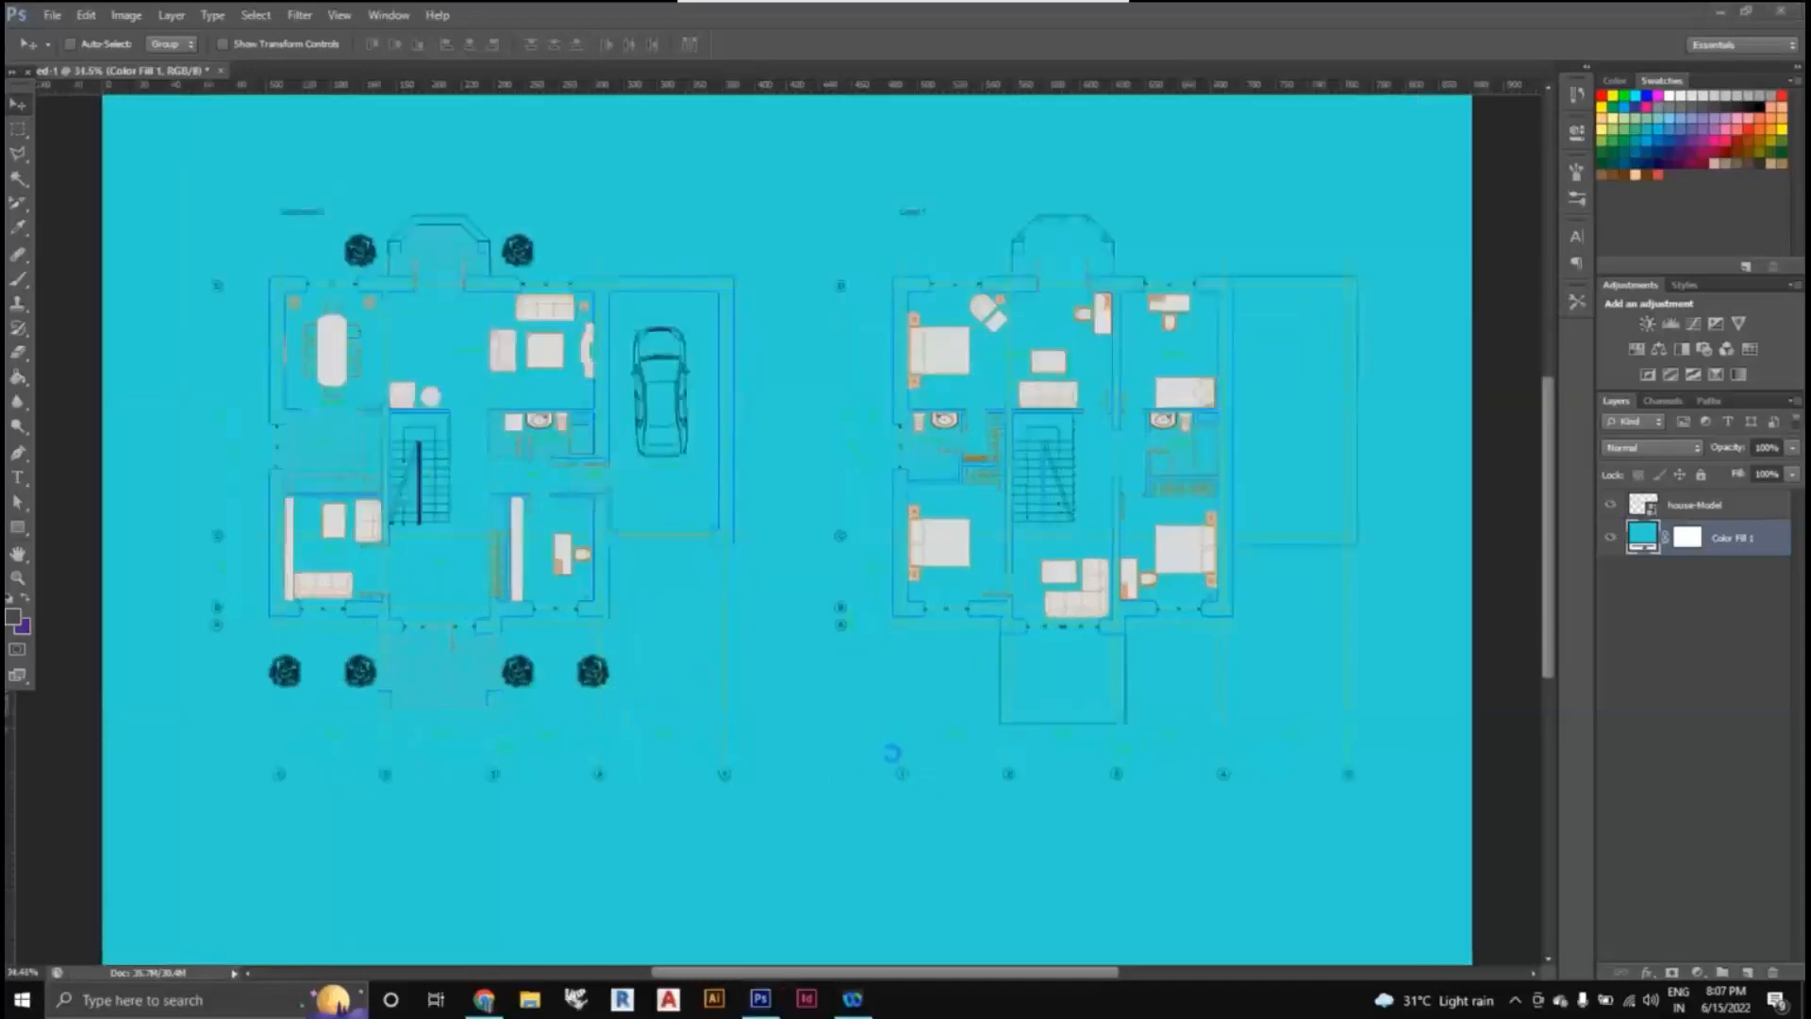
scroll(909, 576, up, 5)
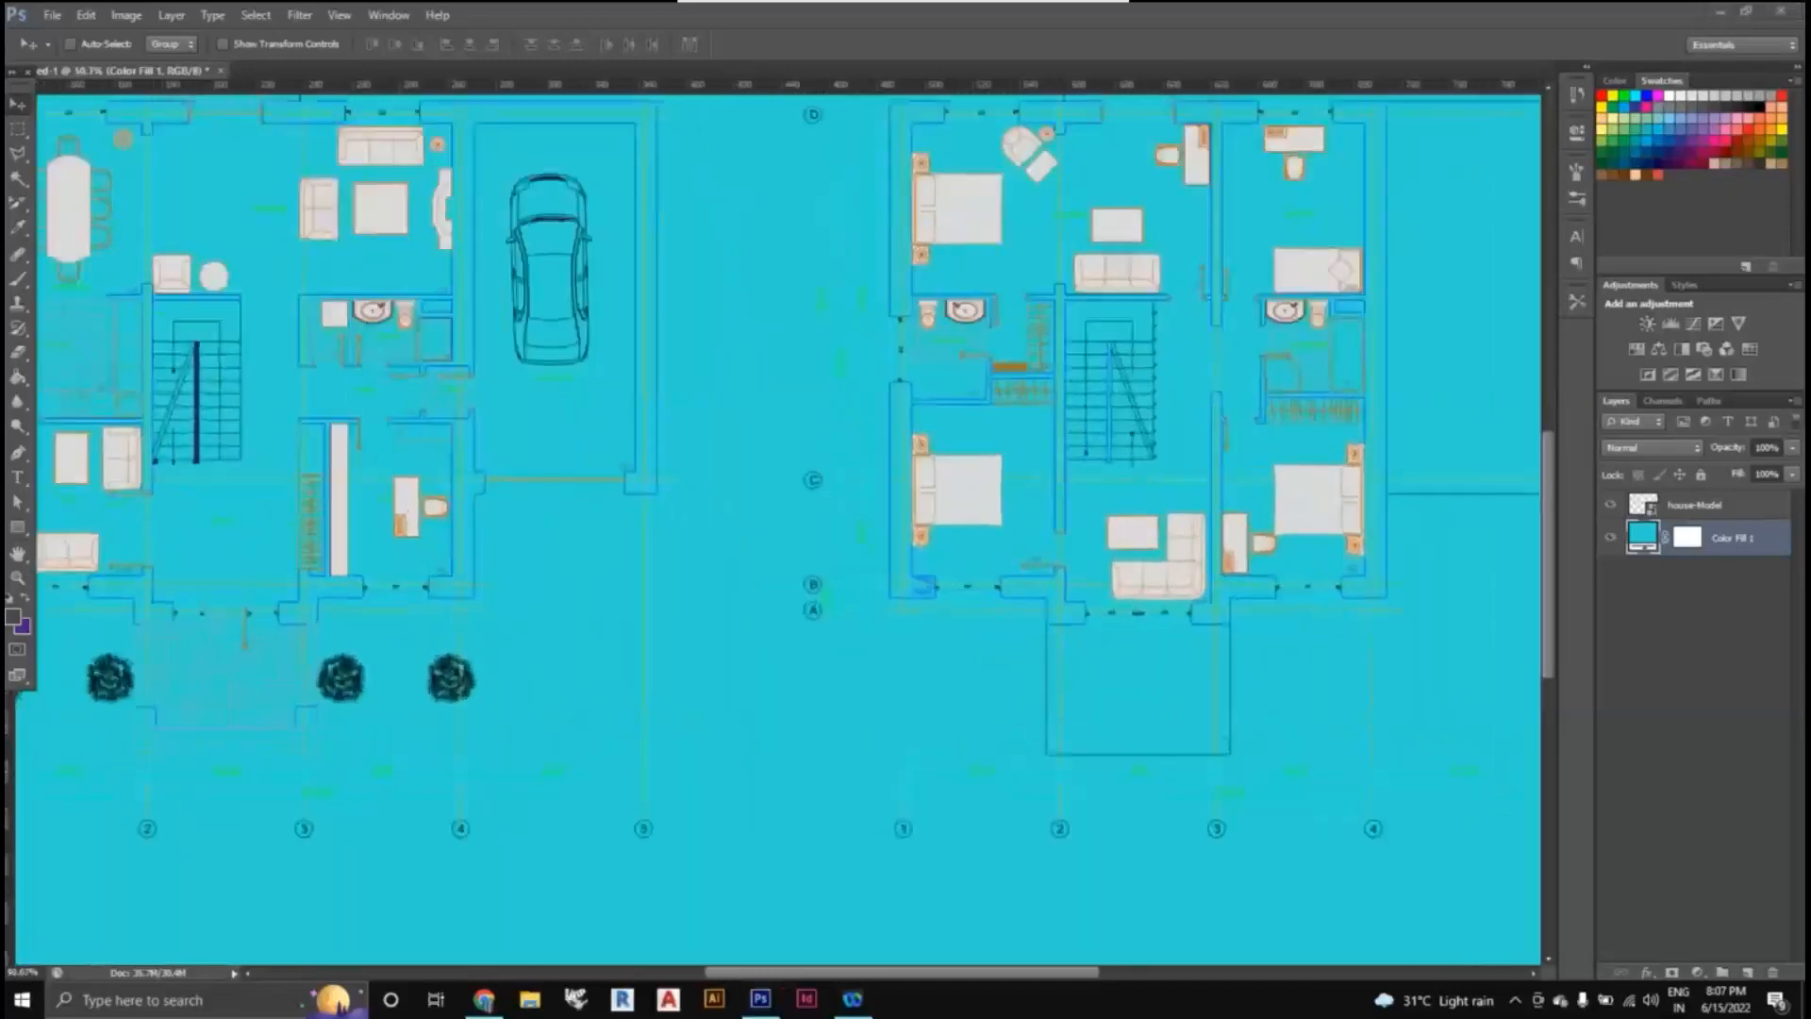
scroll(931, 613, down, 5)
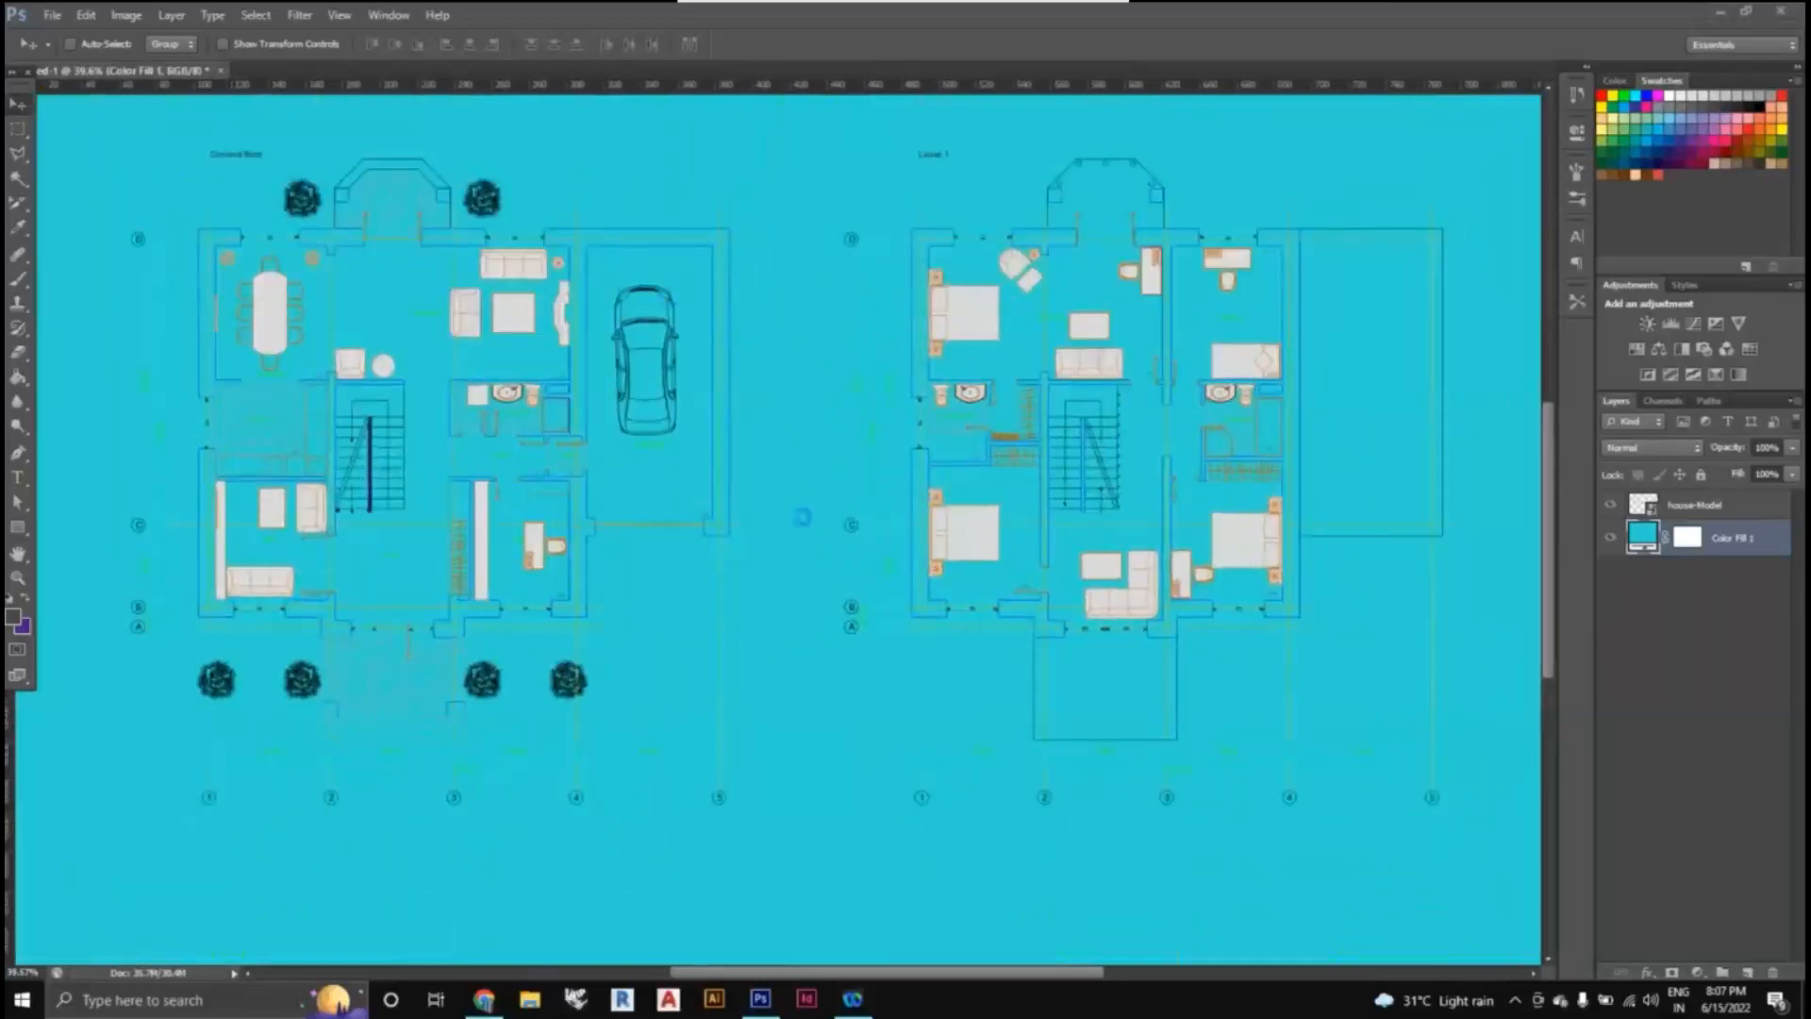
scroll(766, 569, down, 1)
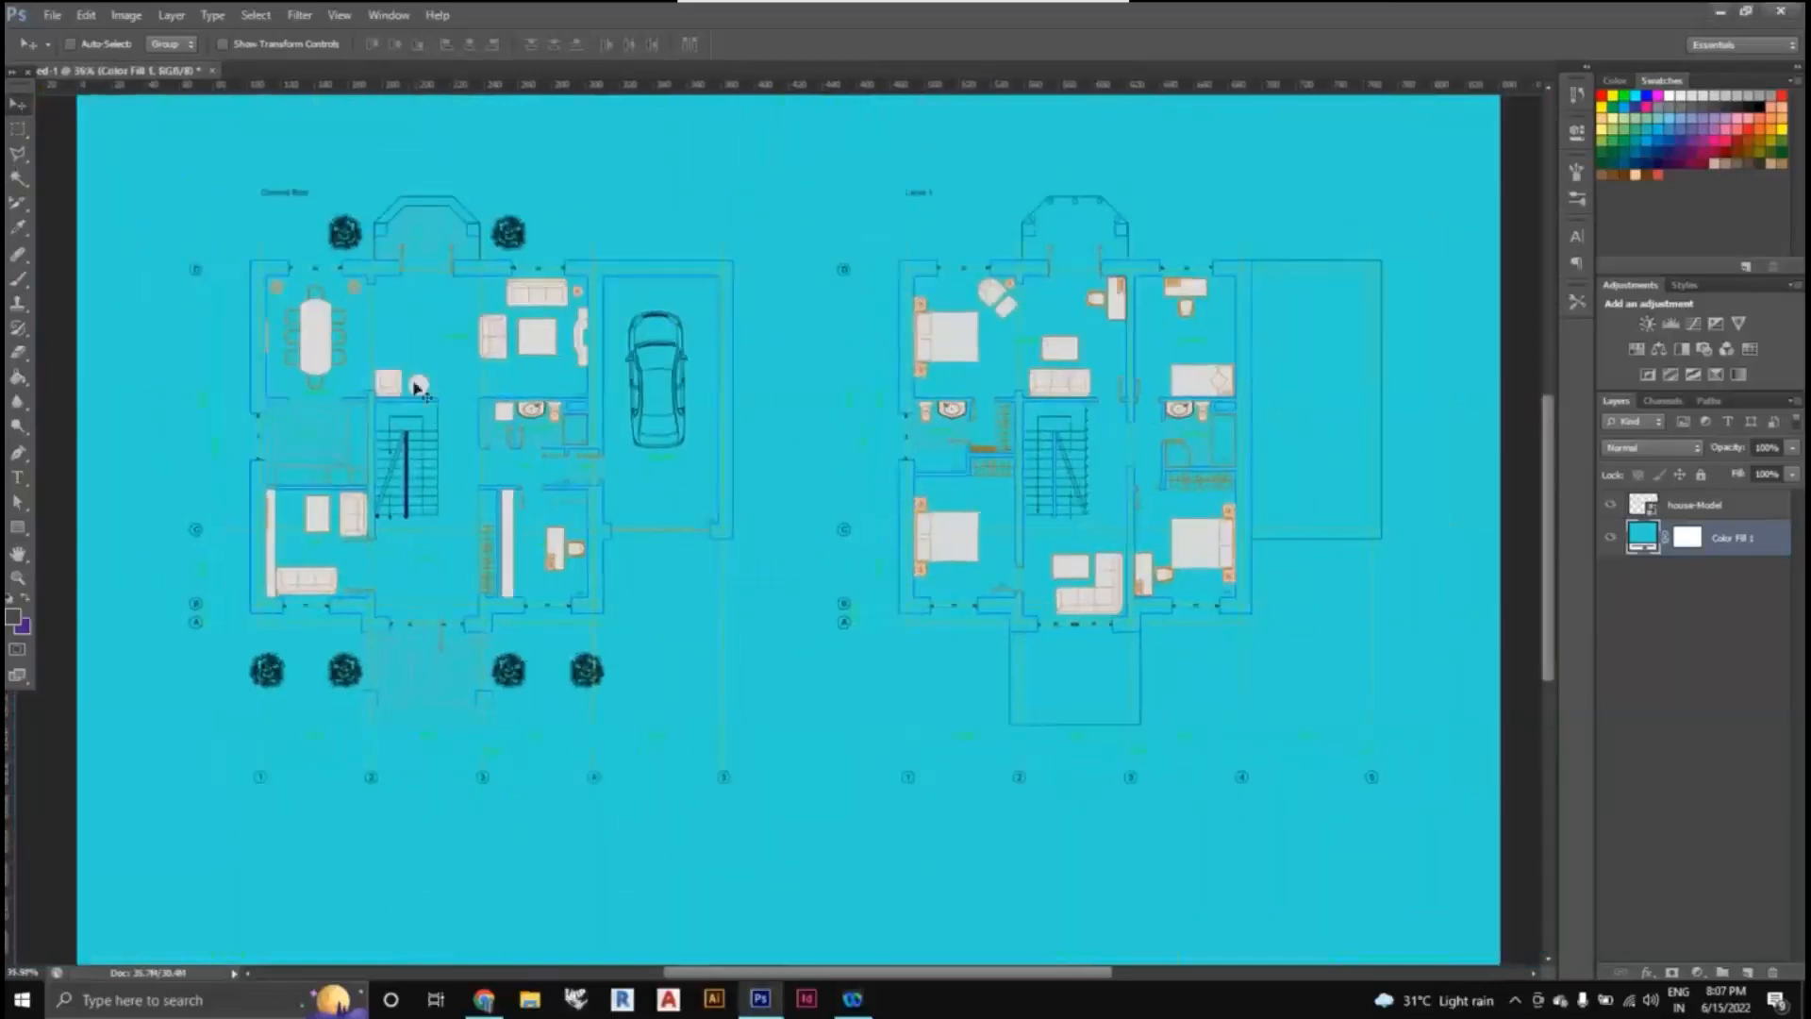
scroll(981, 538, down, 2)
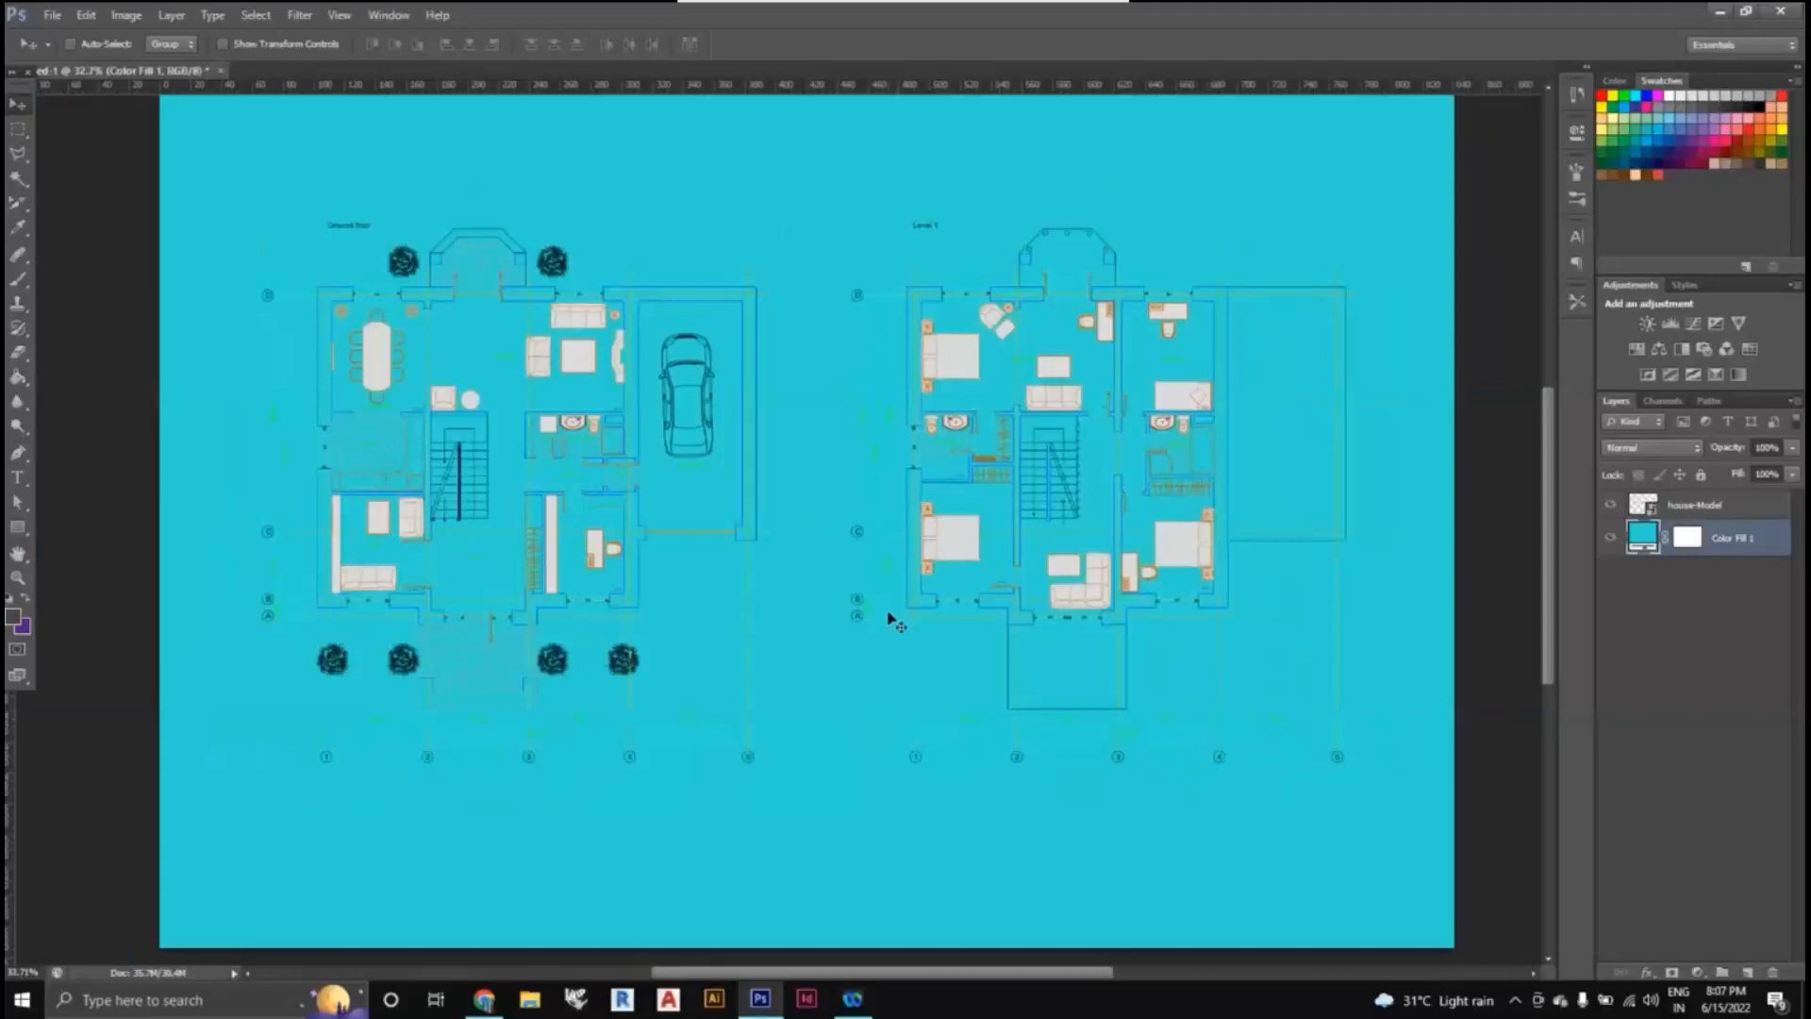
- On the house-Model layer, start a Magic Wand selection inside the outer wall corner at grid lines 1 and B of the ground-floor plan
click(1728, 506)
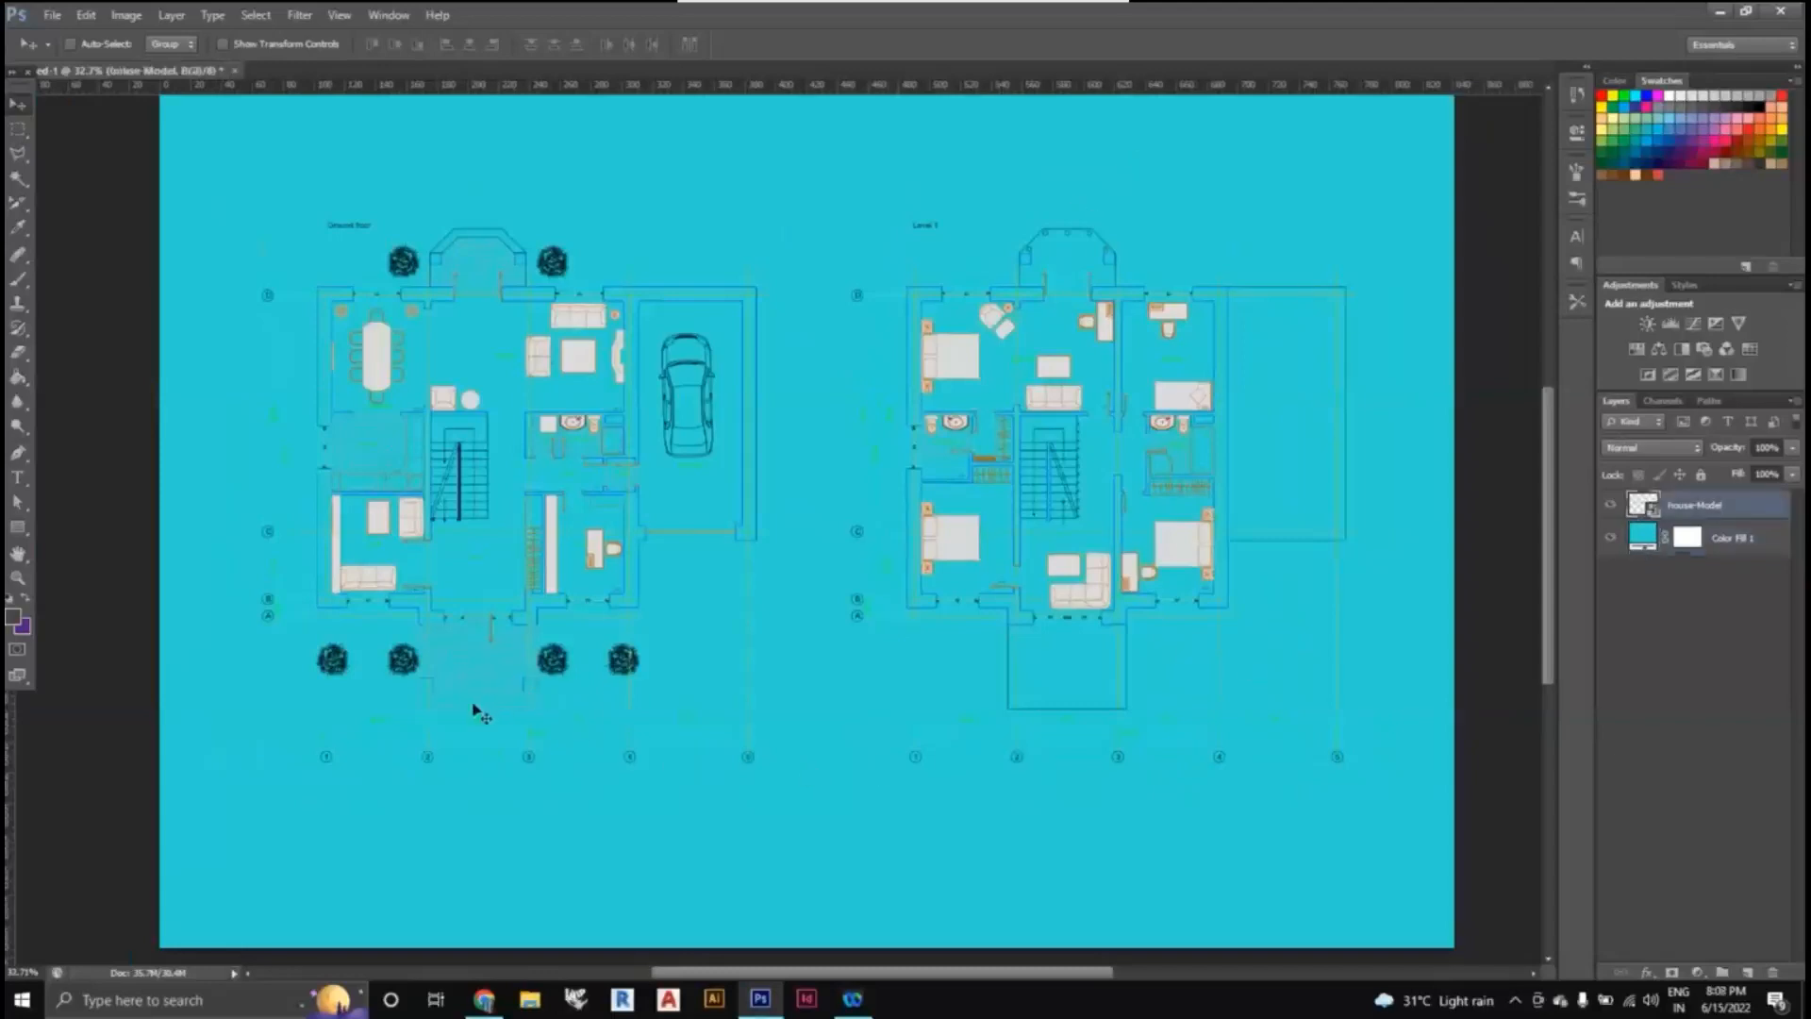
scroll(303, 639, up, 3)
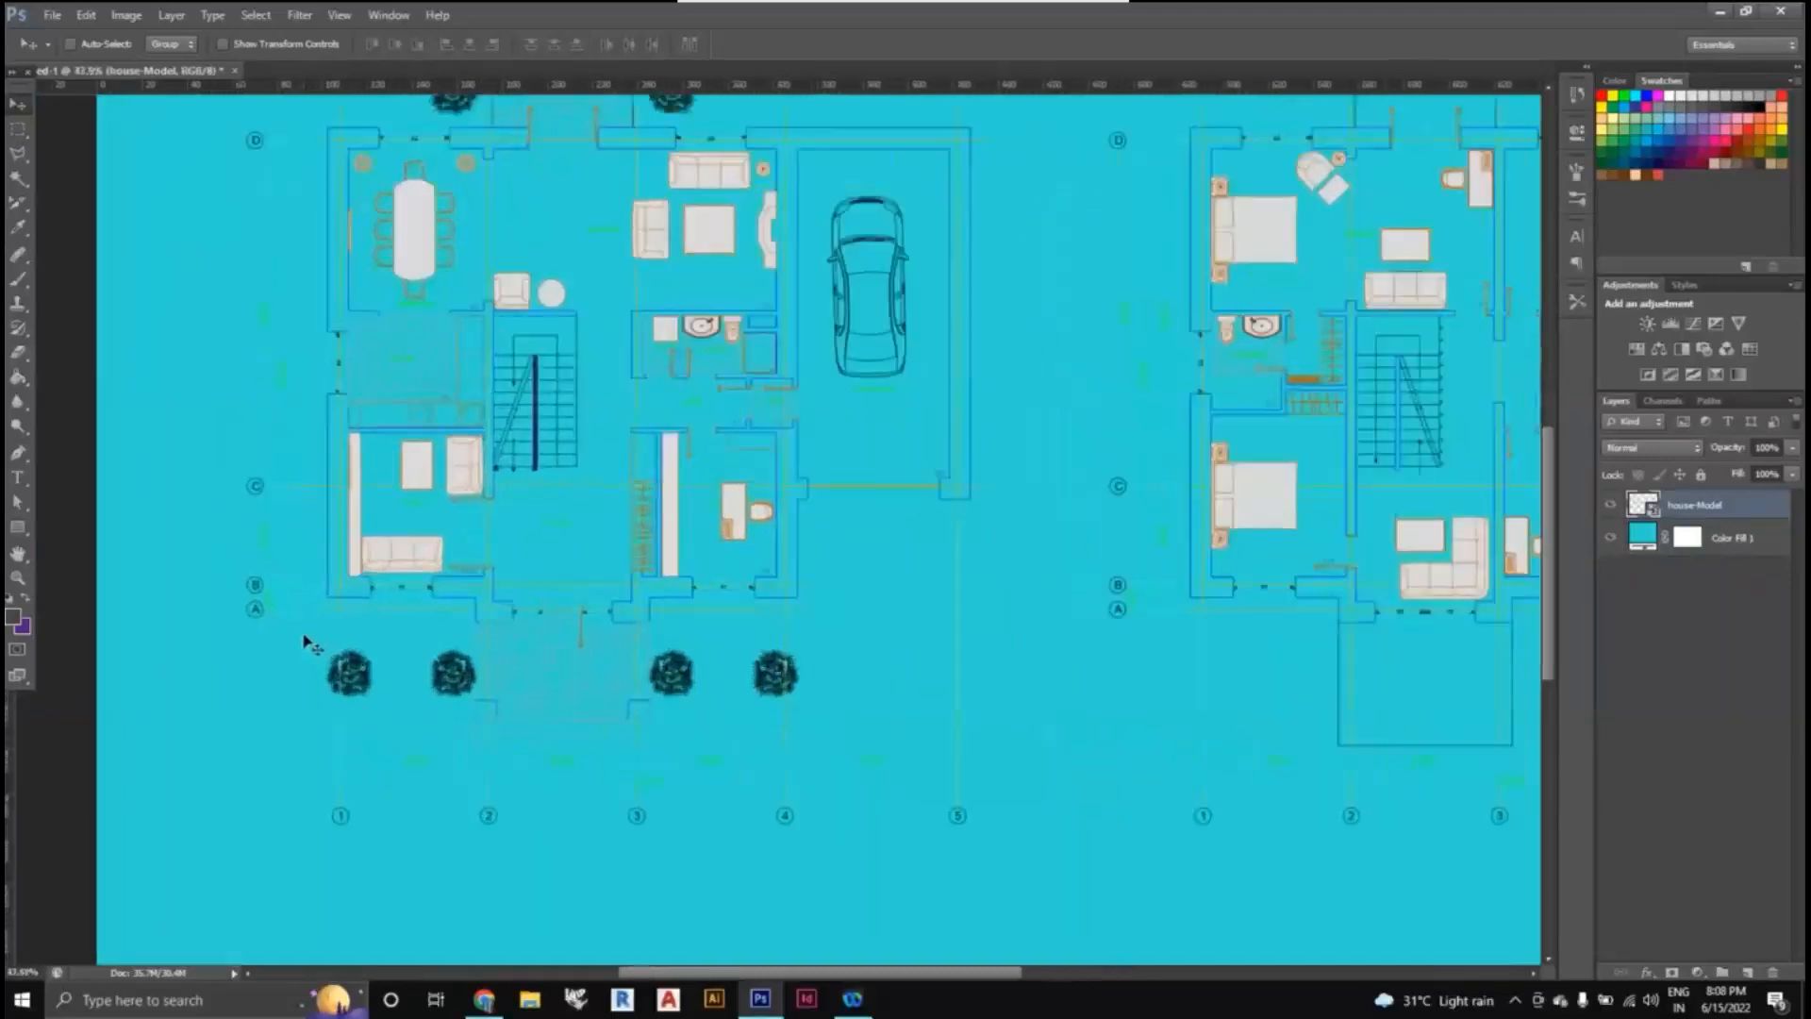
scroll(328, 608, down, 2)
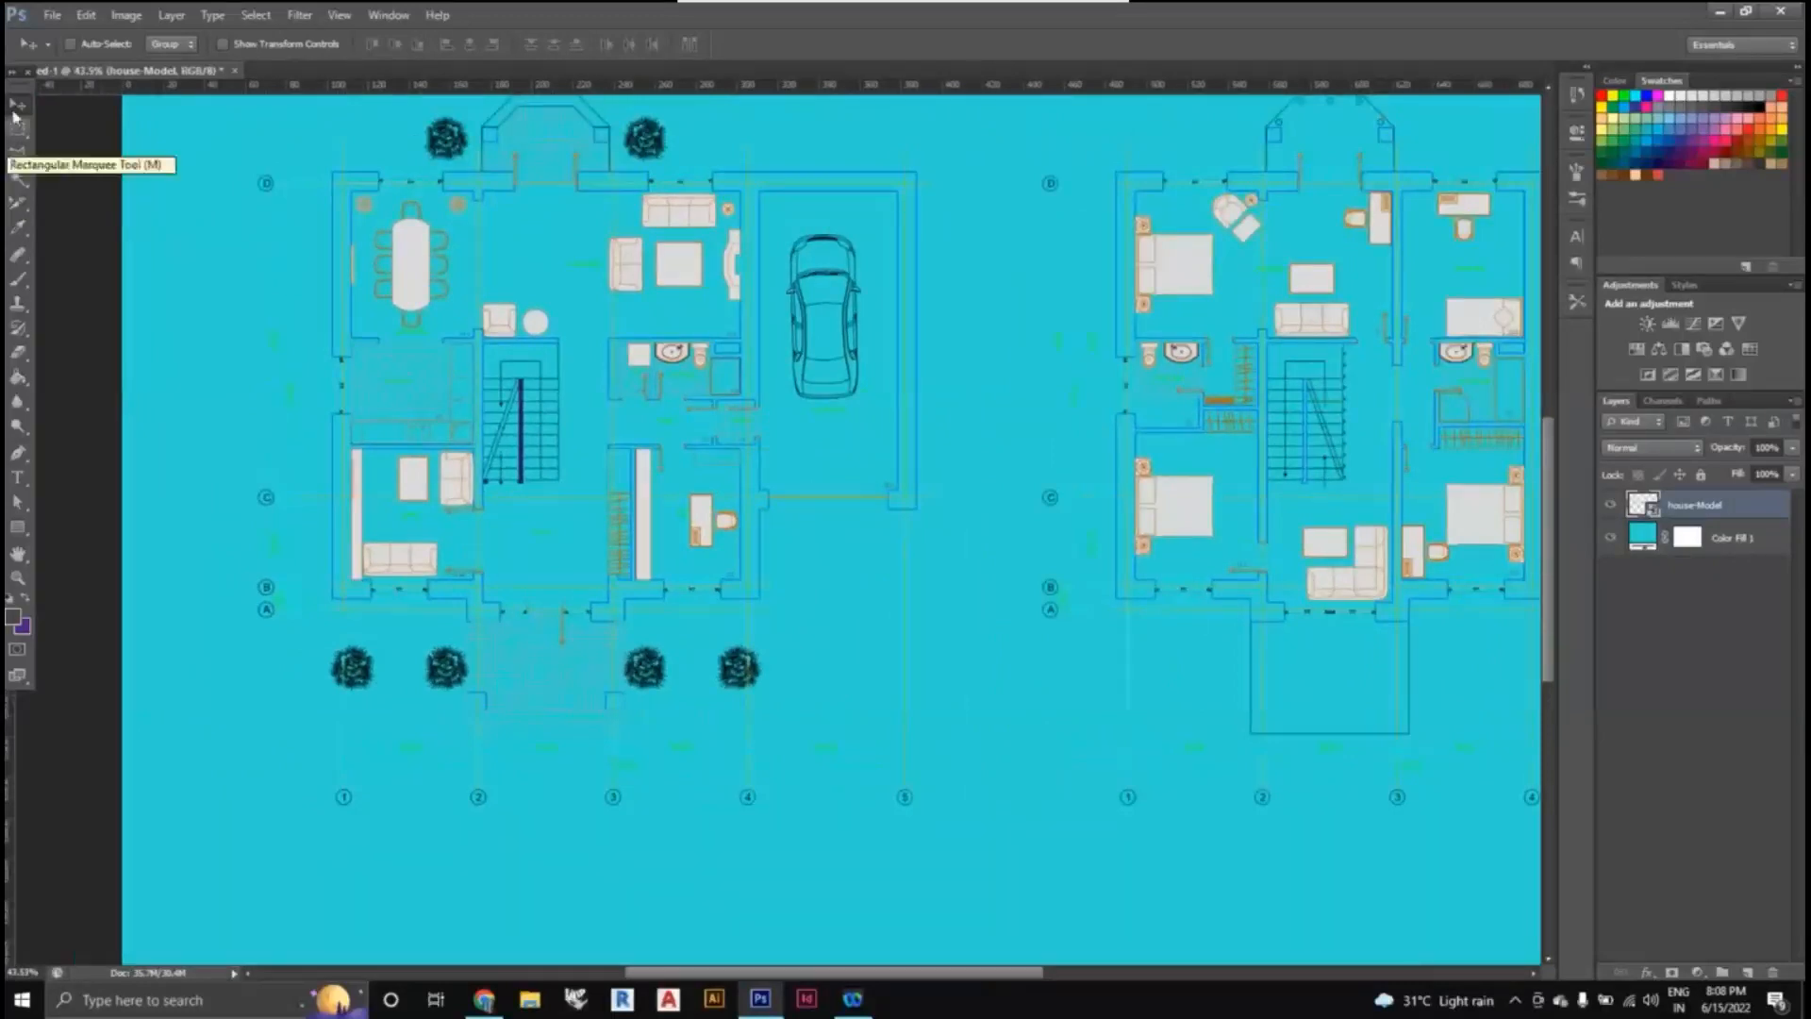
click(11, 184)
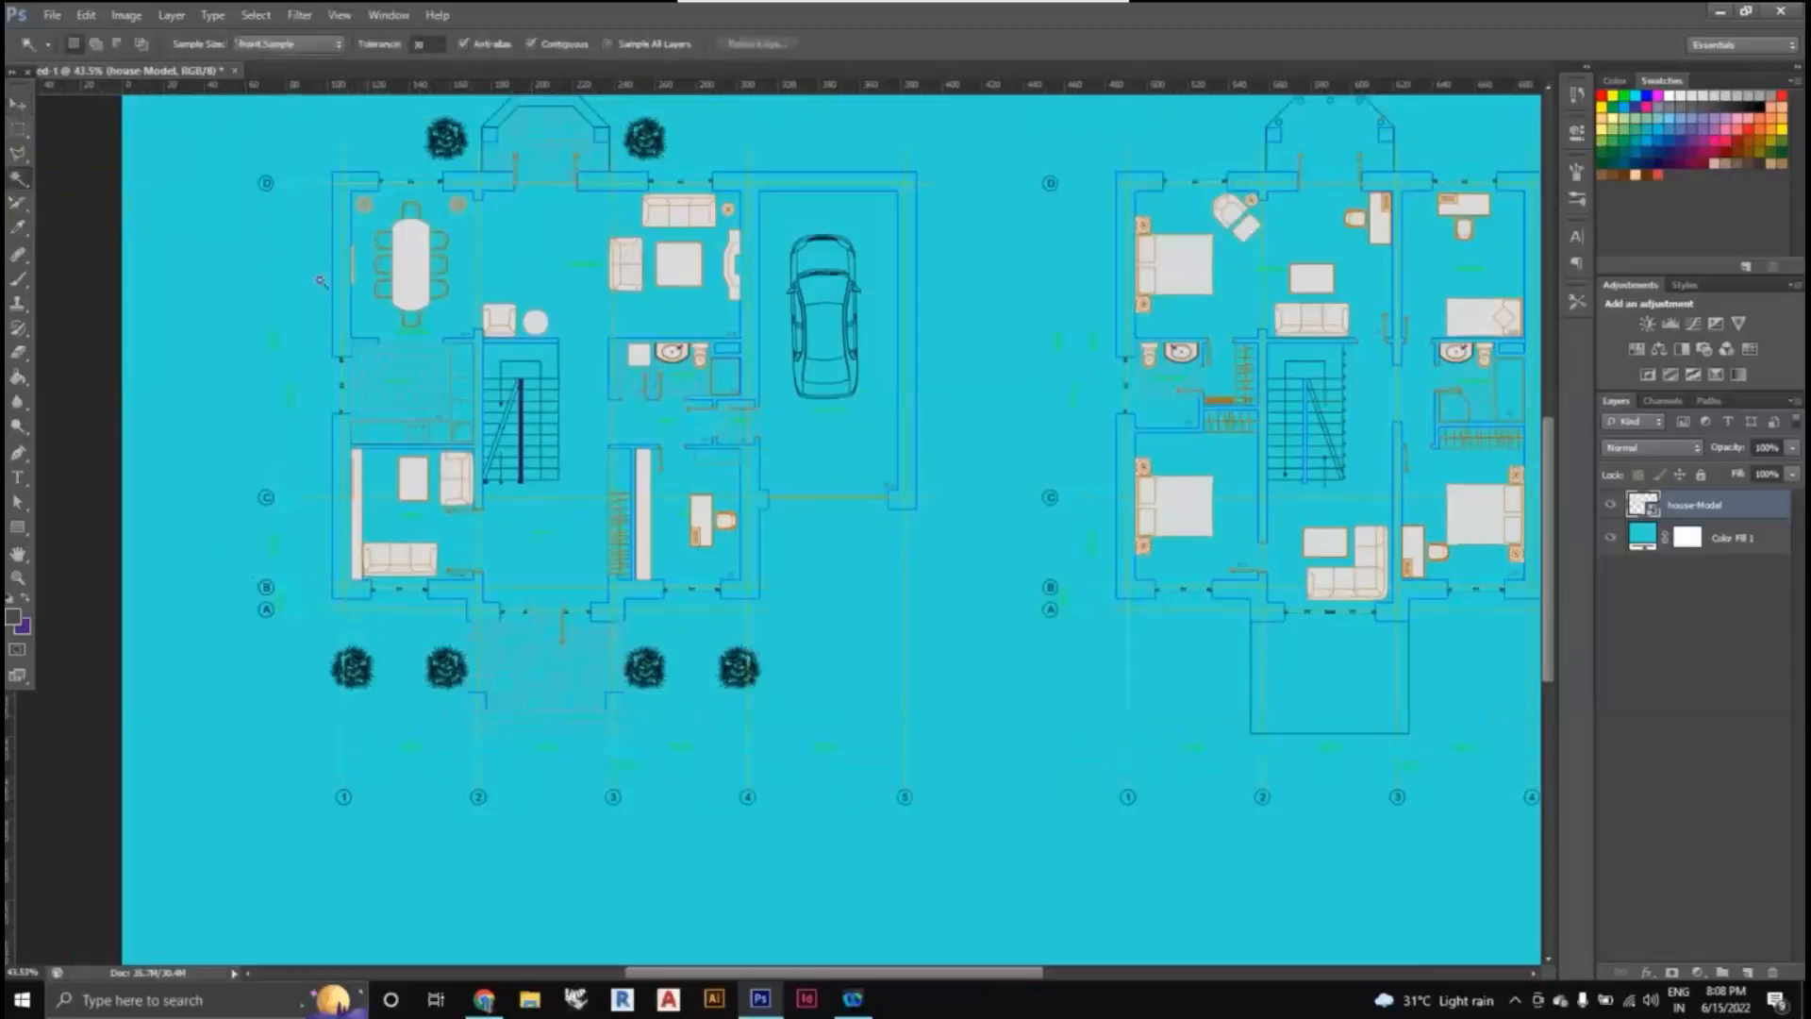
scroll(361, 582, up, 1)
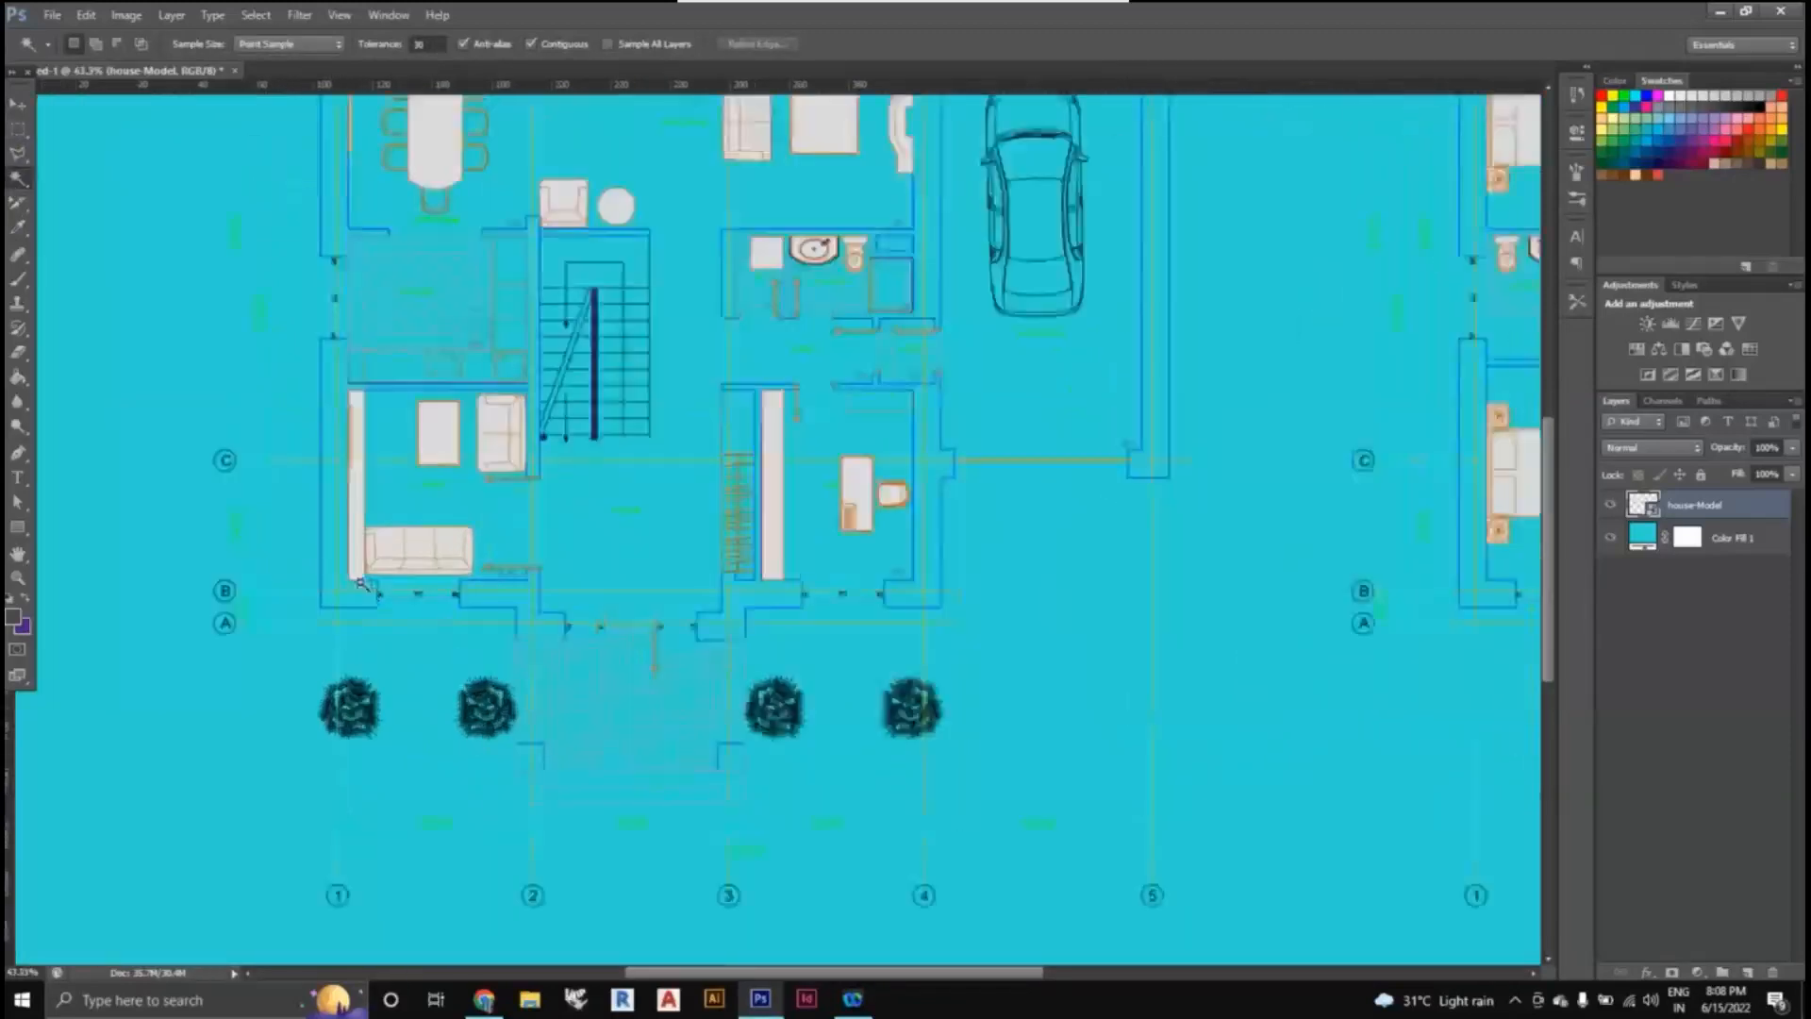
scroll(361, 582, up, 3)
click(311, 614)
scroll(356, 615, down, 2)
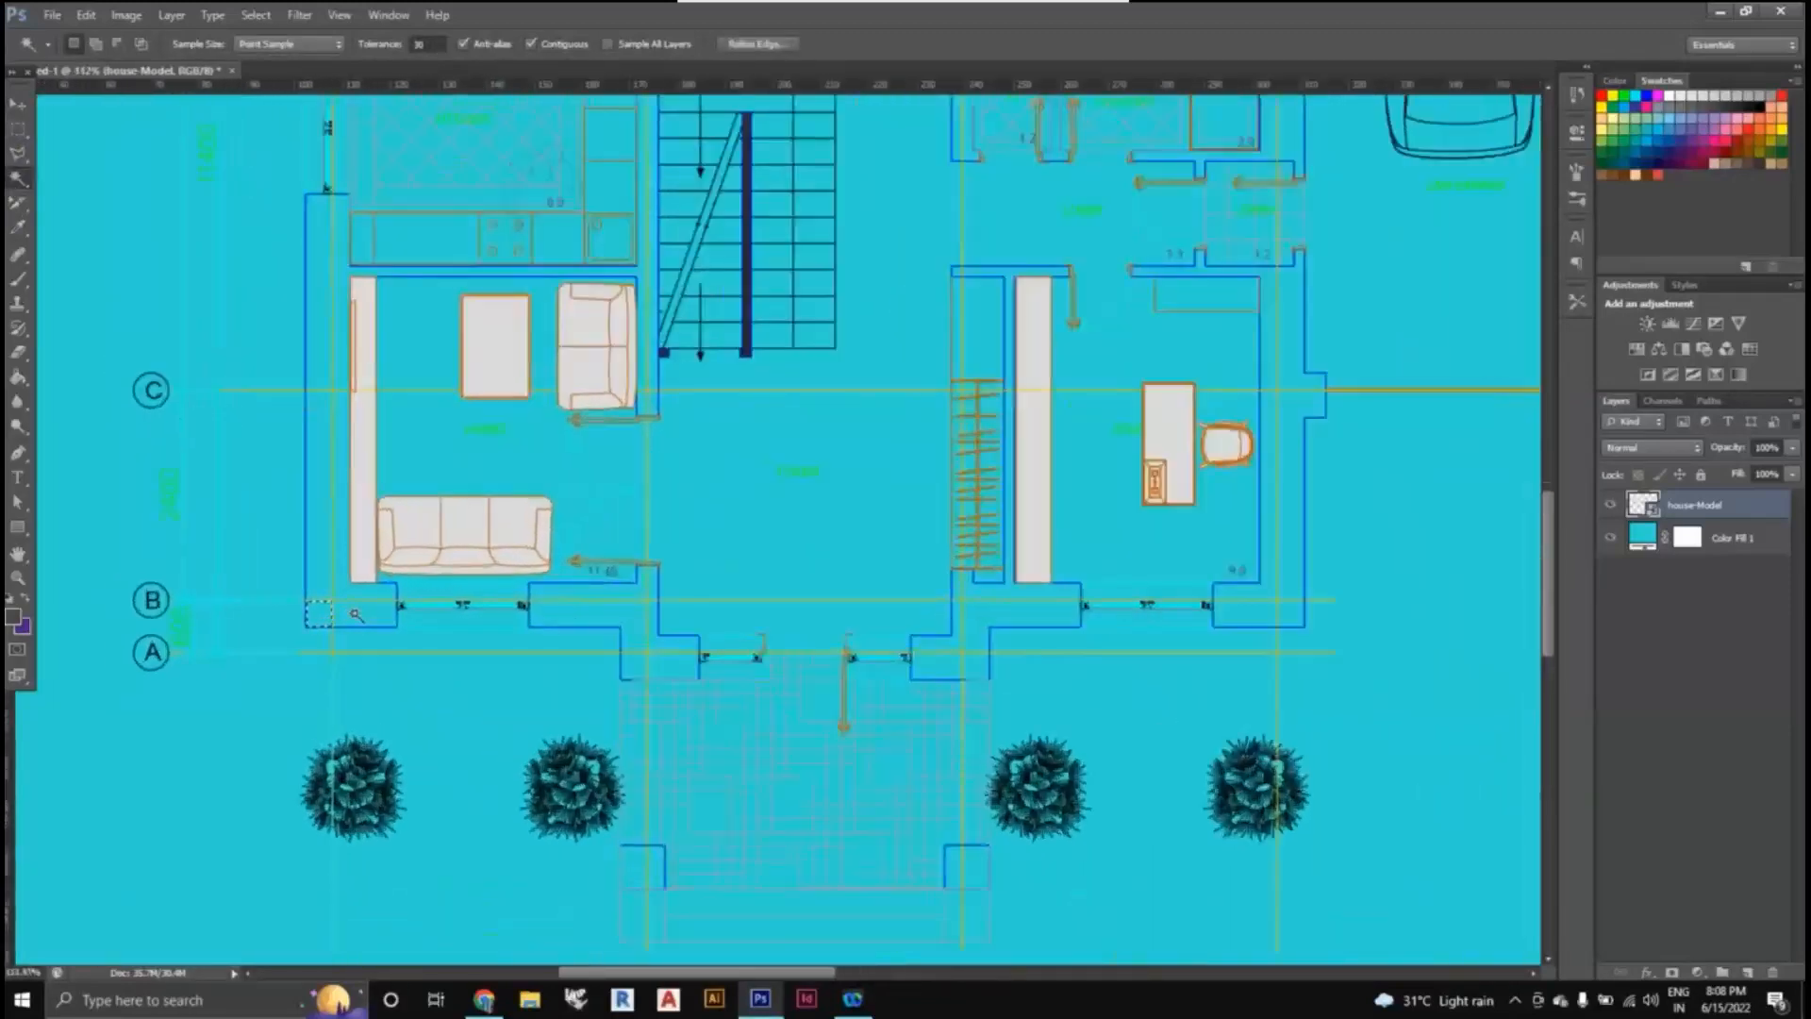
- Add the outer wall beside the ground-floor living room and the wall between it and the kitchen to the selection
scroll(356, 615, up, 1)
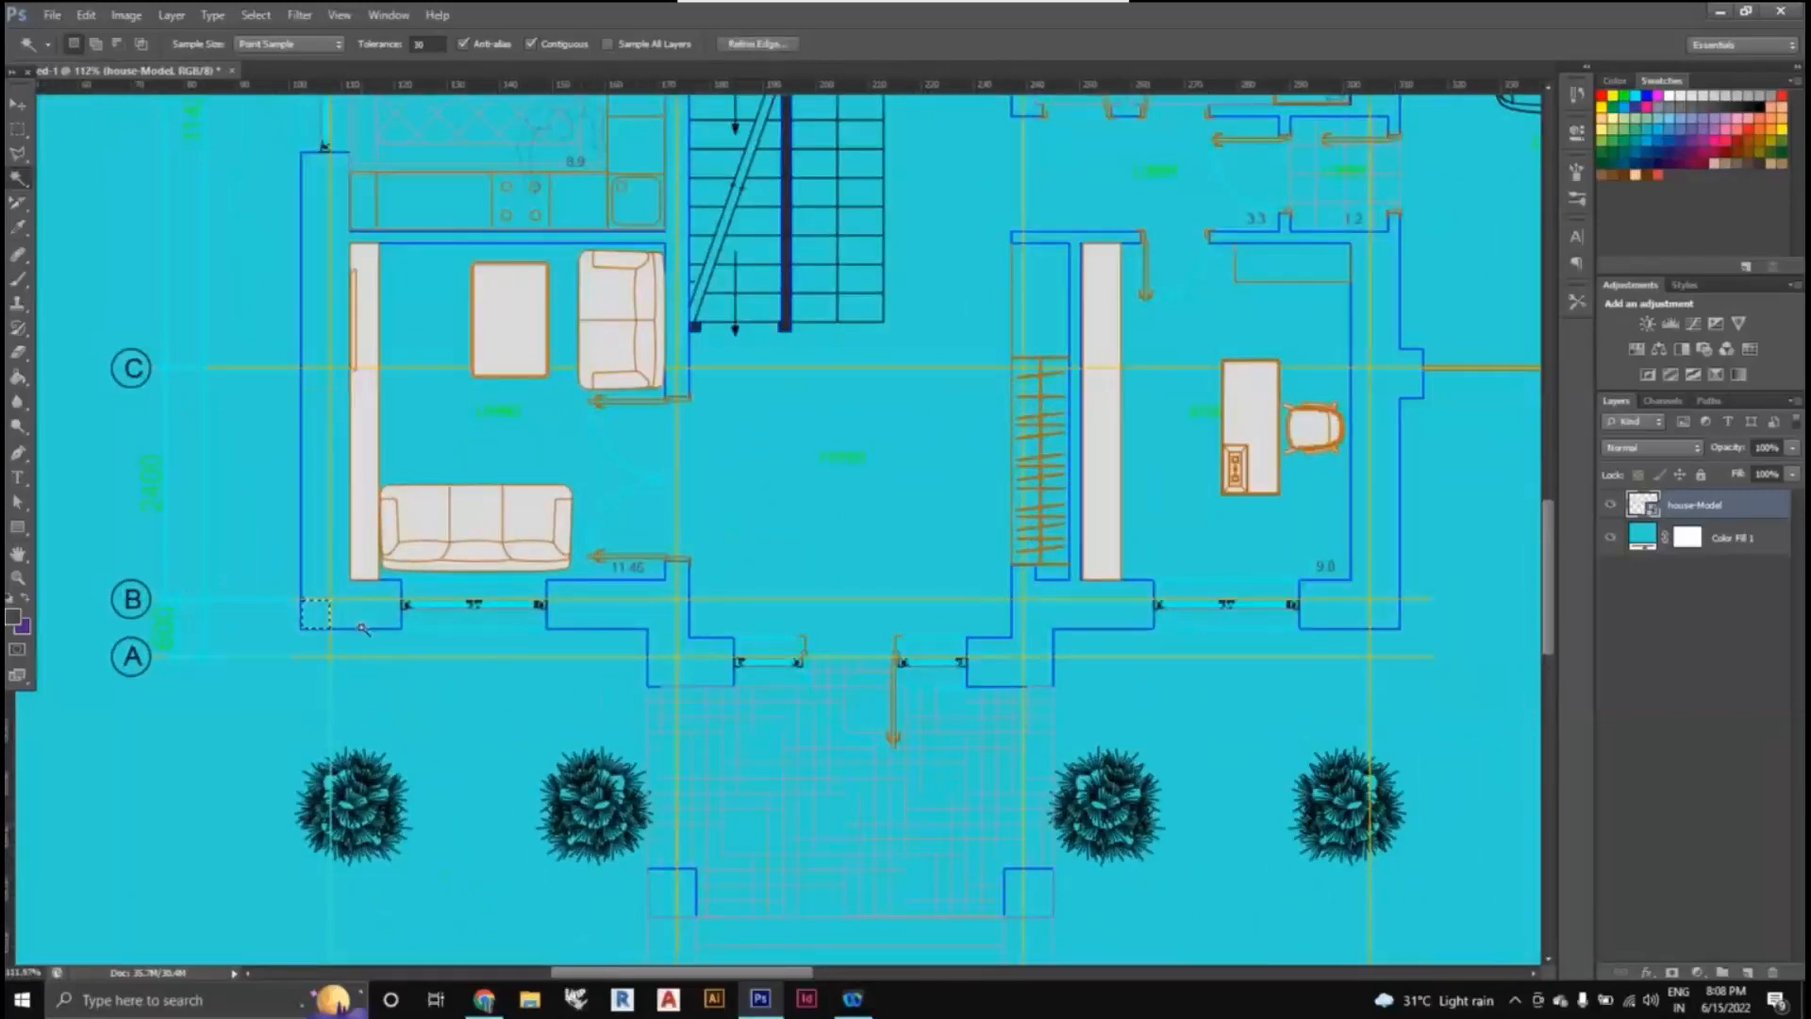
click(360, 615)
click(345, 582)
click(324, 559)
click(315, 329)
click(340, 293)
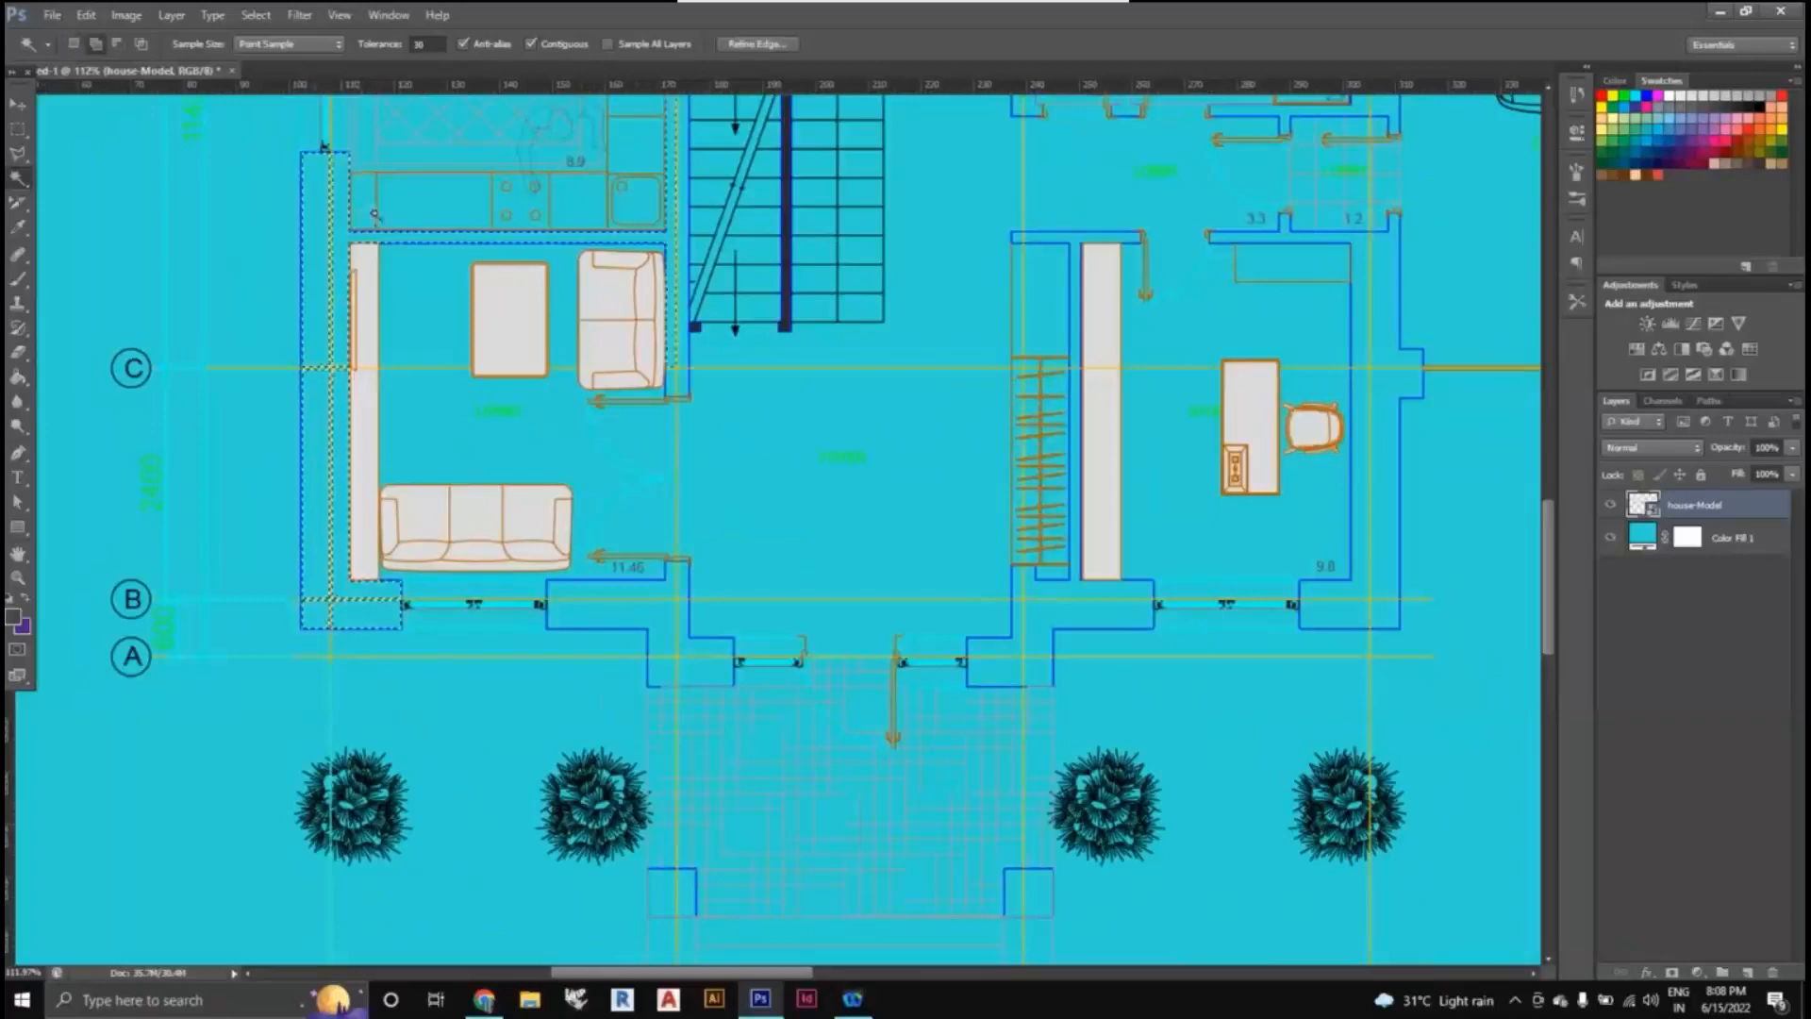
- Add the wall between the living room and the stairs, plus the front wall pieces up to the entrance, to the selection
scroll(649, 307, down, 7)
scroll(646, 275, up, 4)
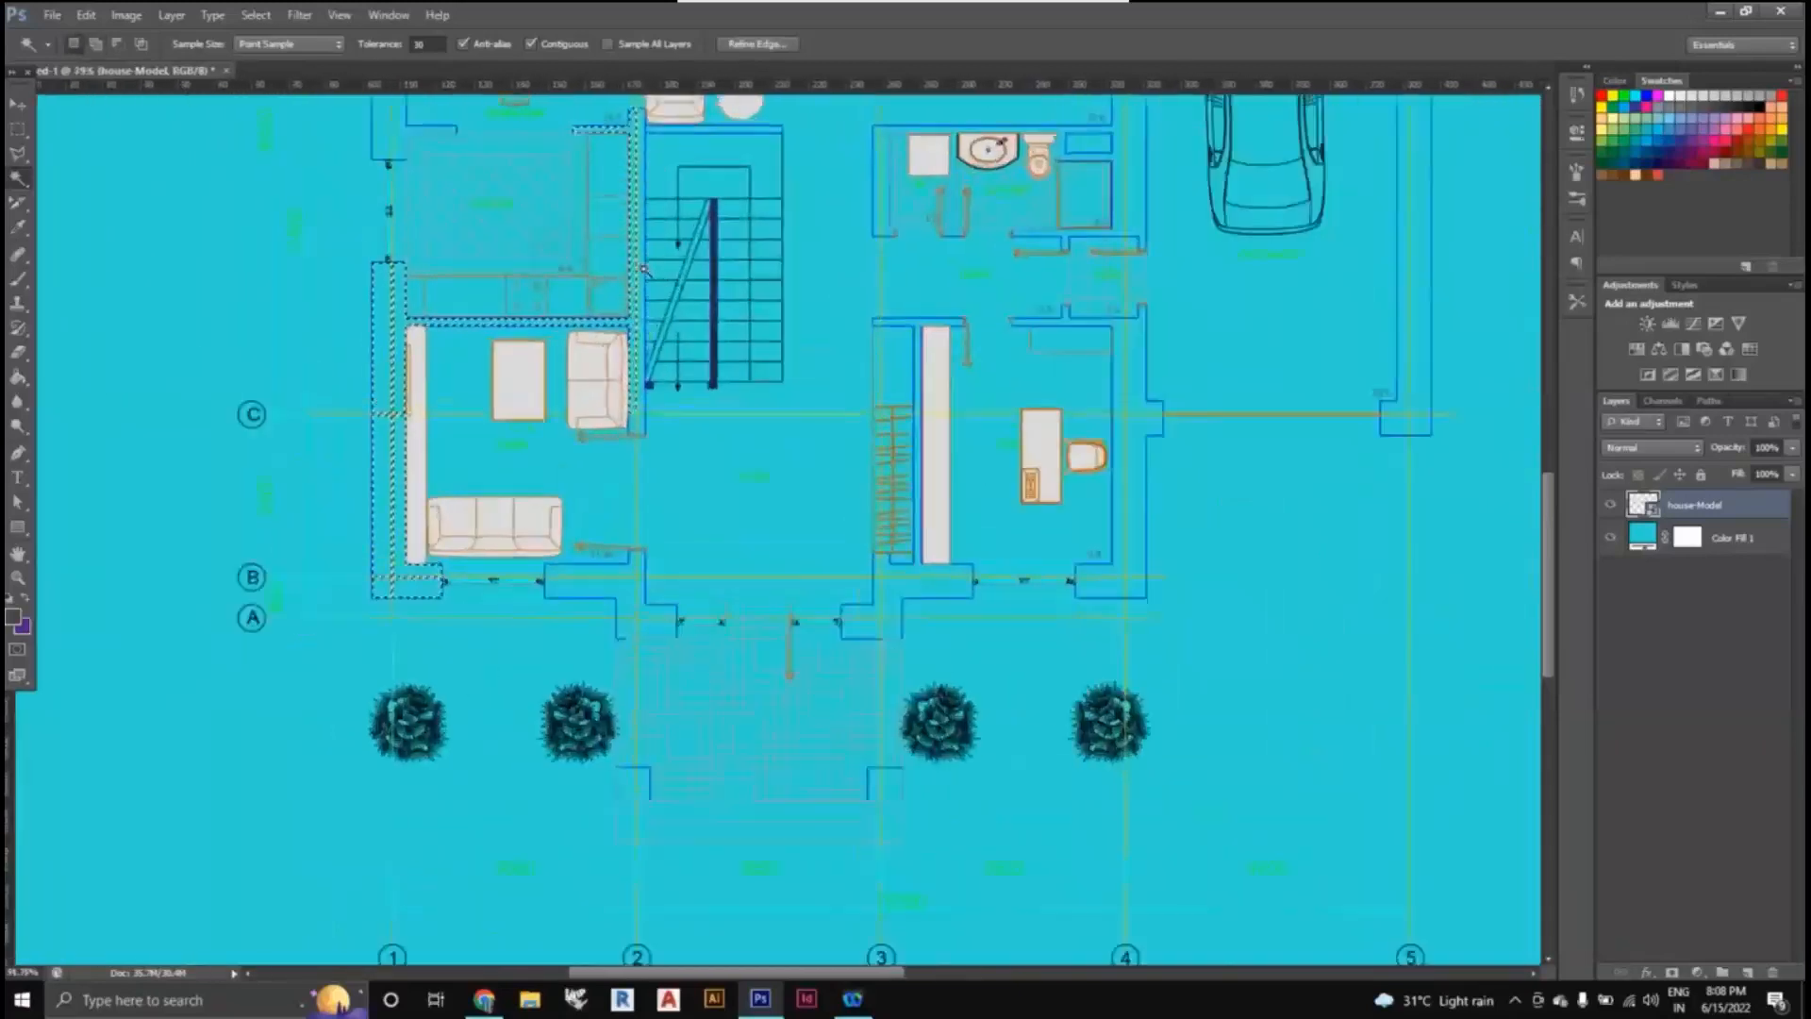
scroll(644, 271, up, 1)
scroll(639, 455, up, 4)
scroll(640, 454, down, 5)
scroll(668, 663, up, 4)
click(667, 658)
click(694, 729)
click(728, 730)
click(728, 709)
click(711, 652)
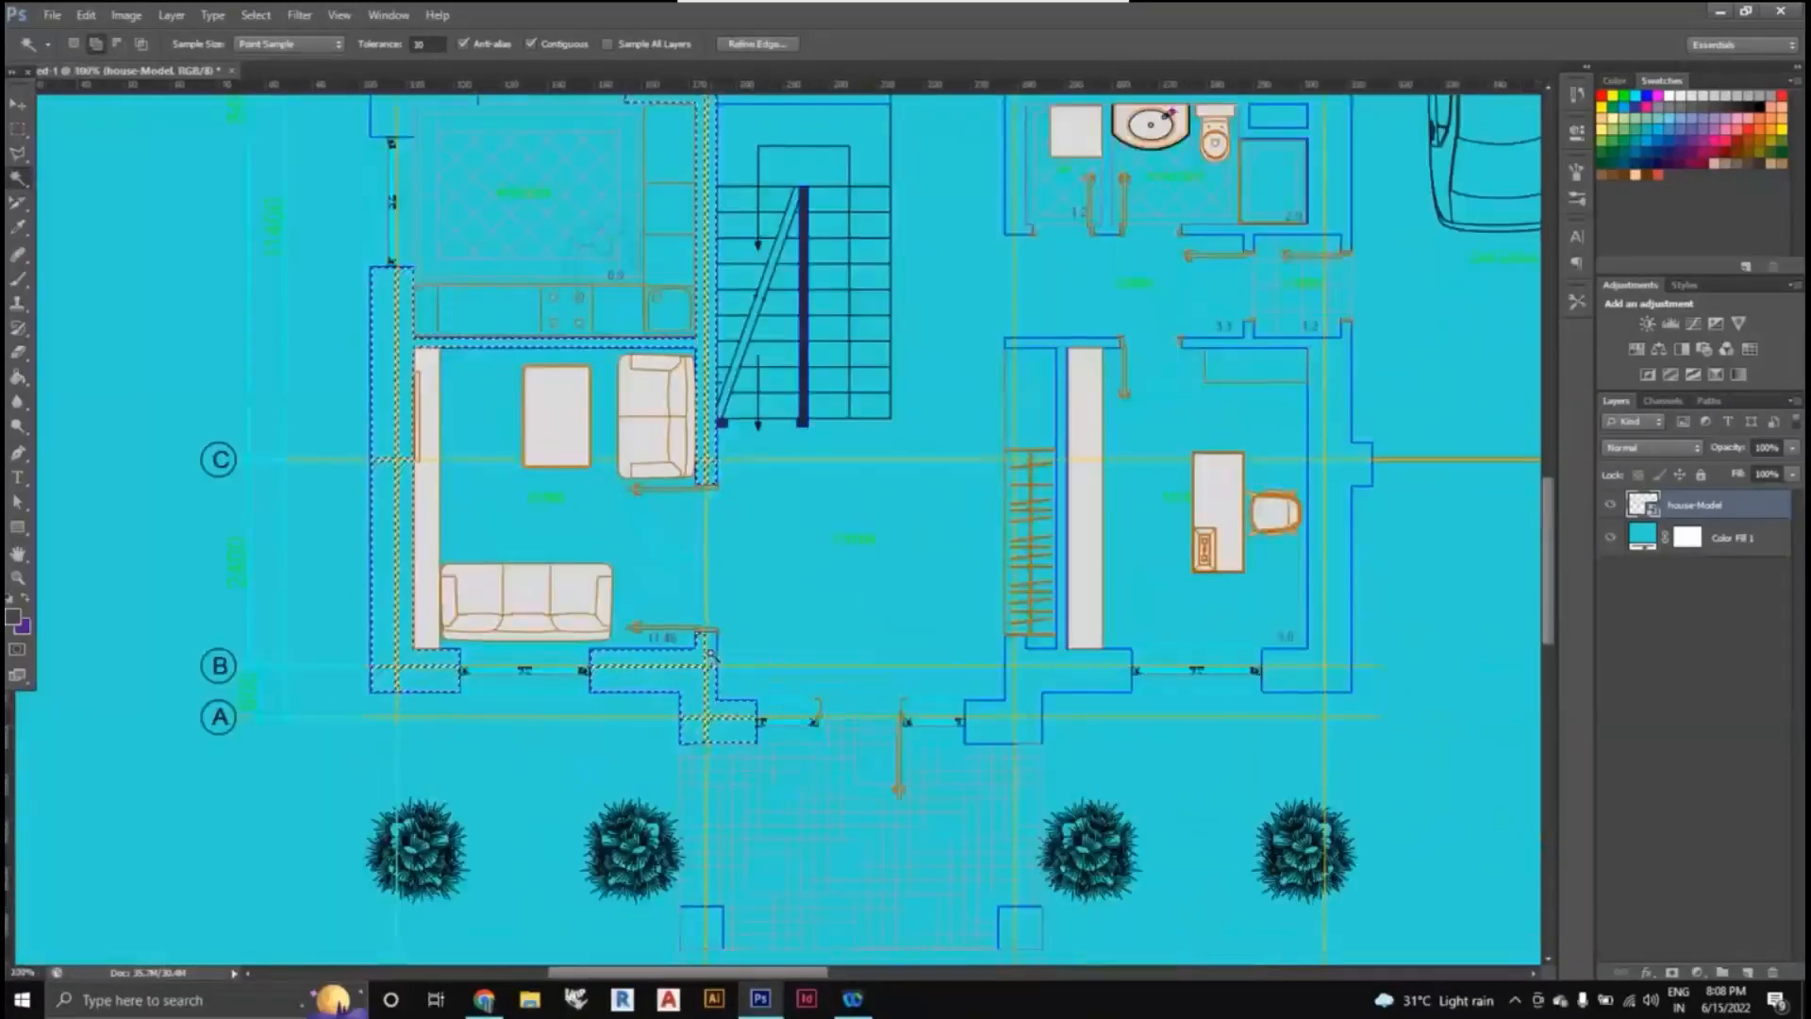
- Add the wall pieces on the entrance's other side, the wardrobe wall and the walls around the study to the selection
click(1033, 699)
scroll(1084, 761, up, 2)
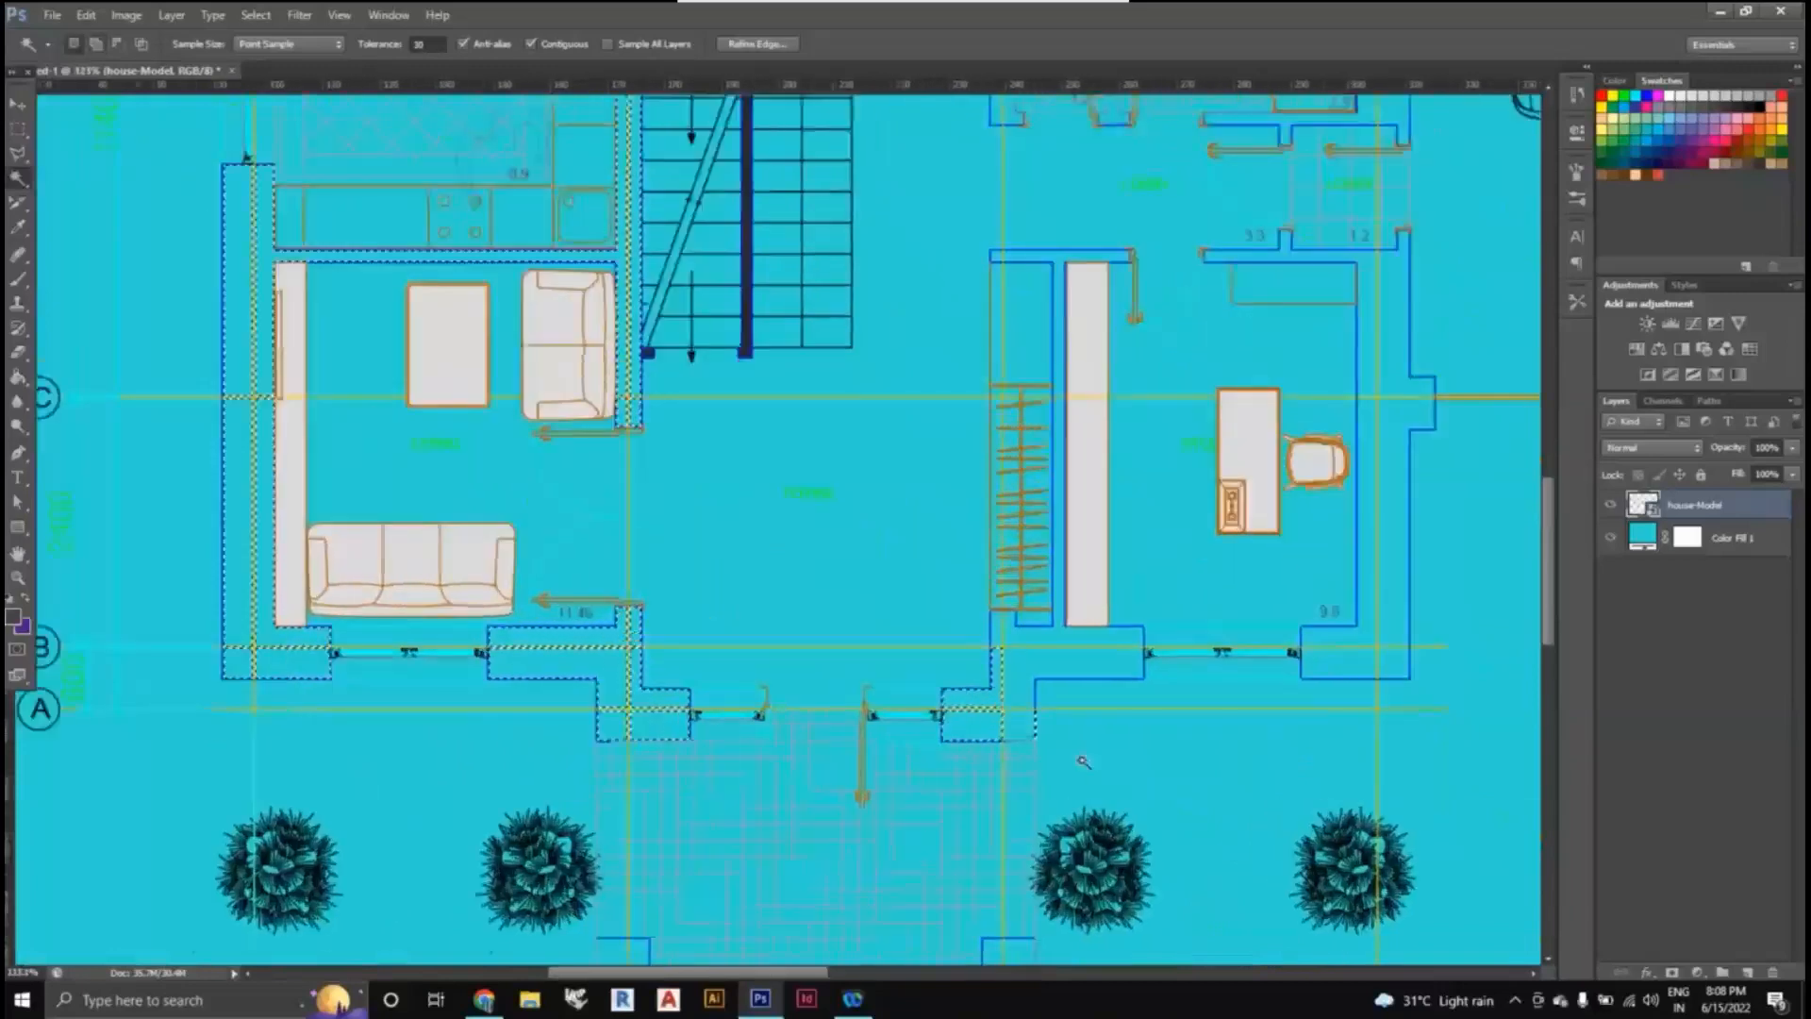
scroll(1051, 738, up, 1)
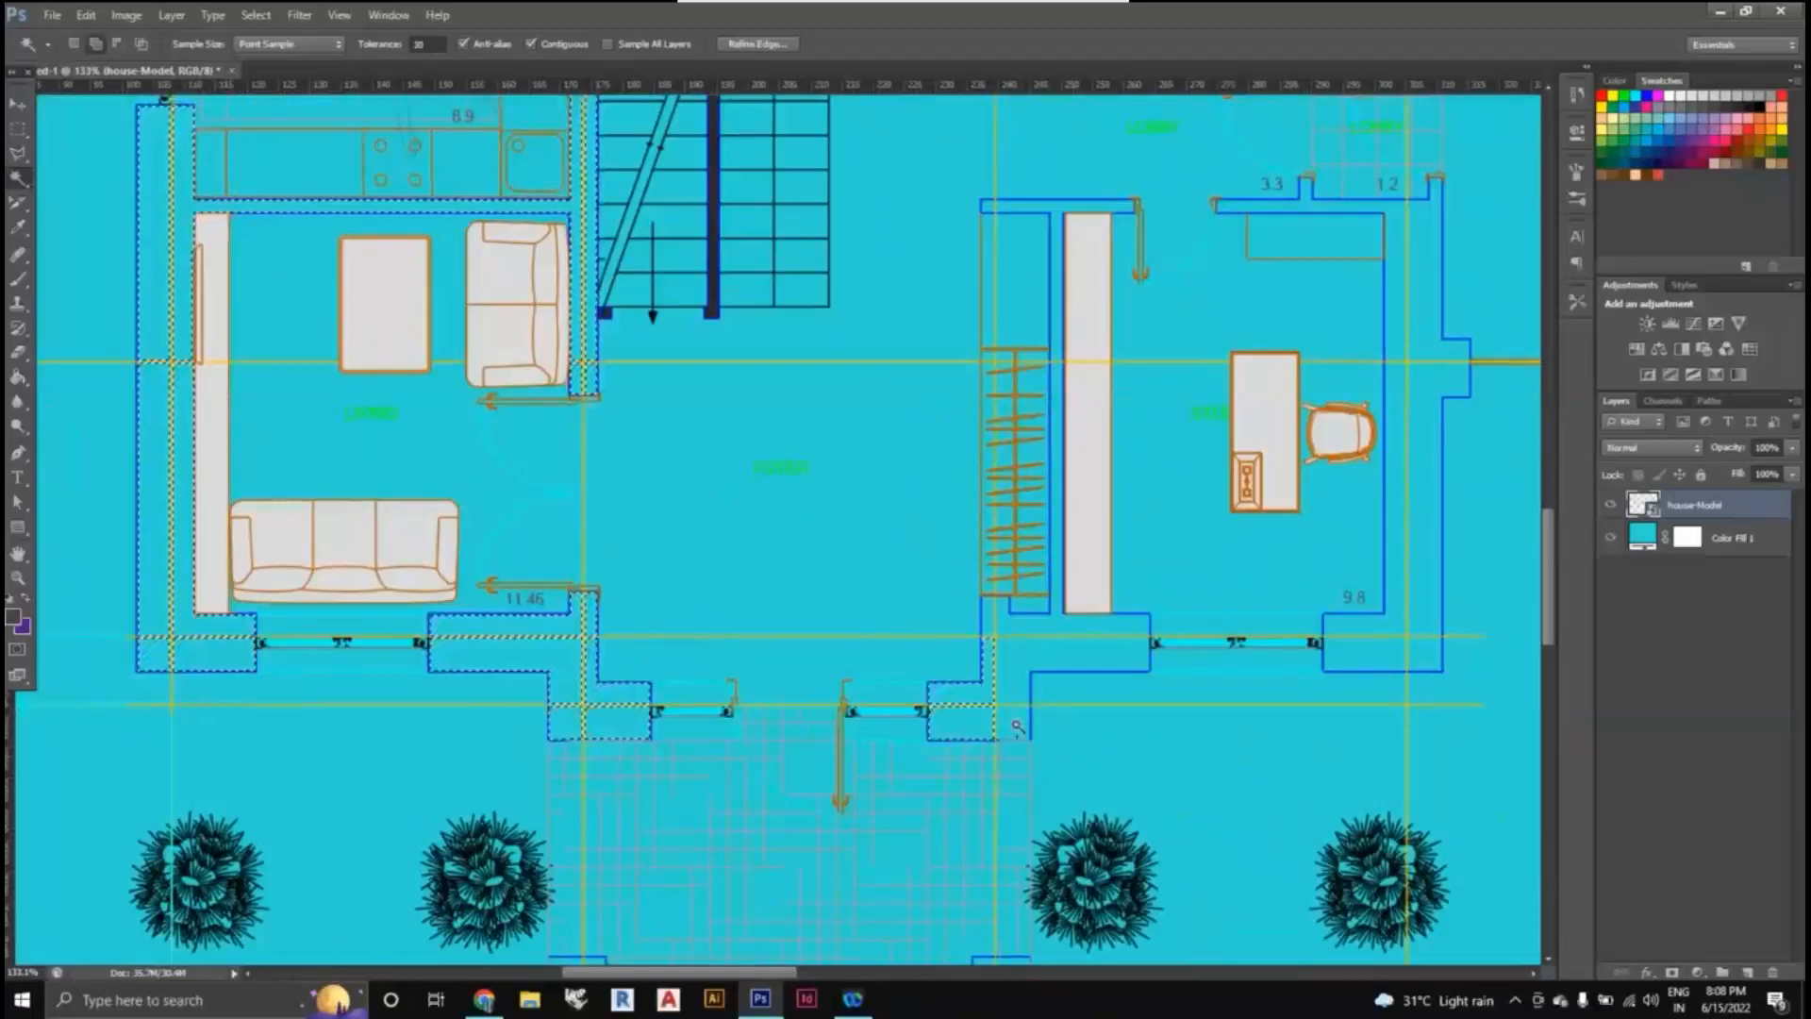
click(995, 625)
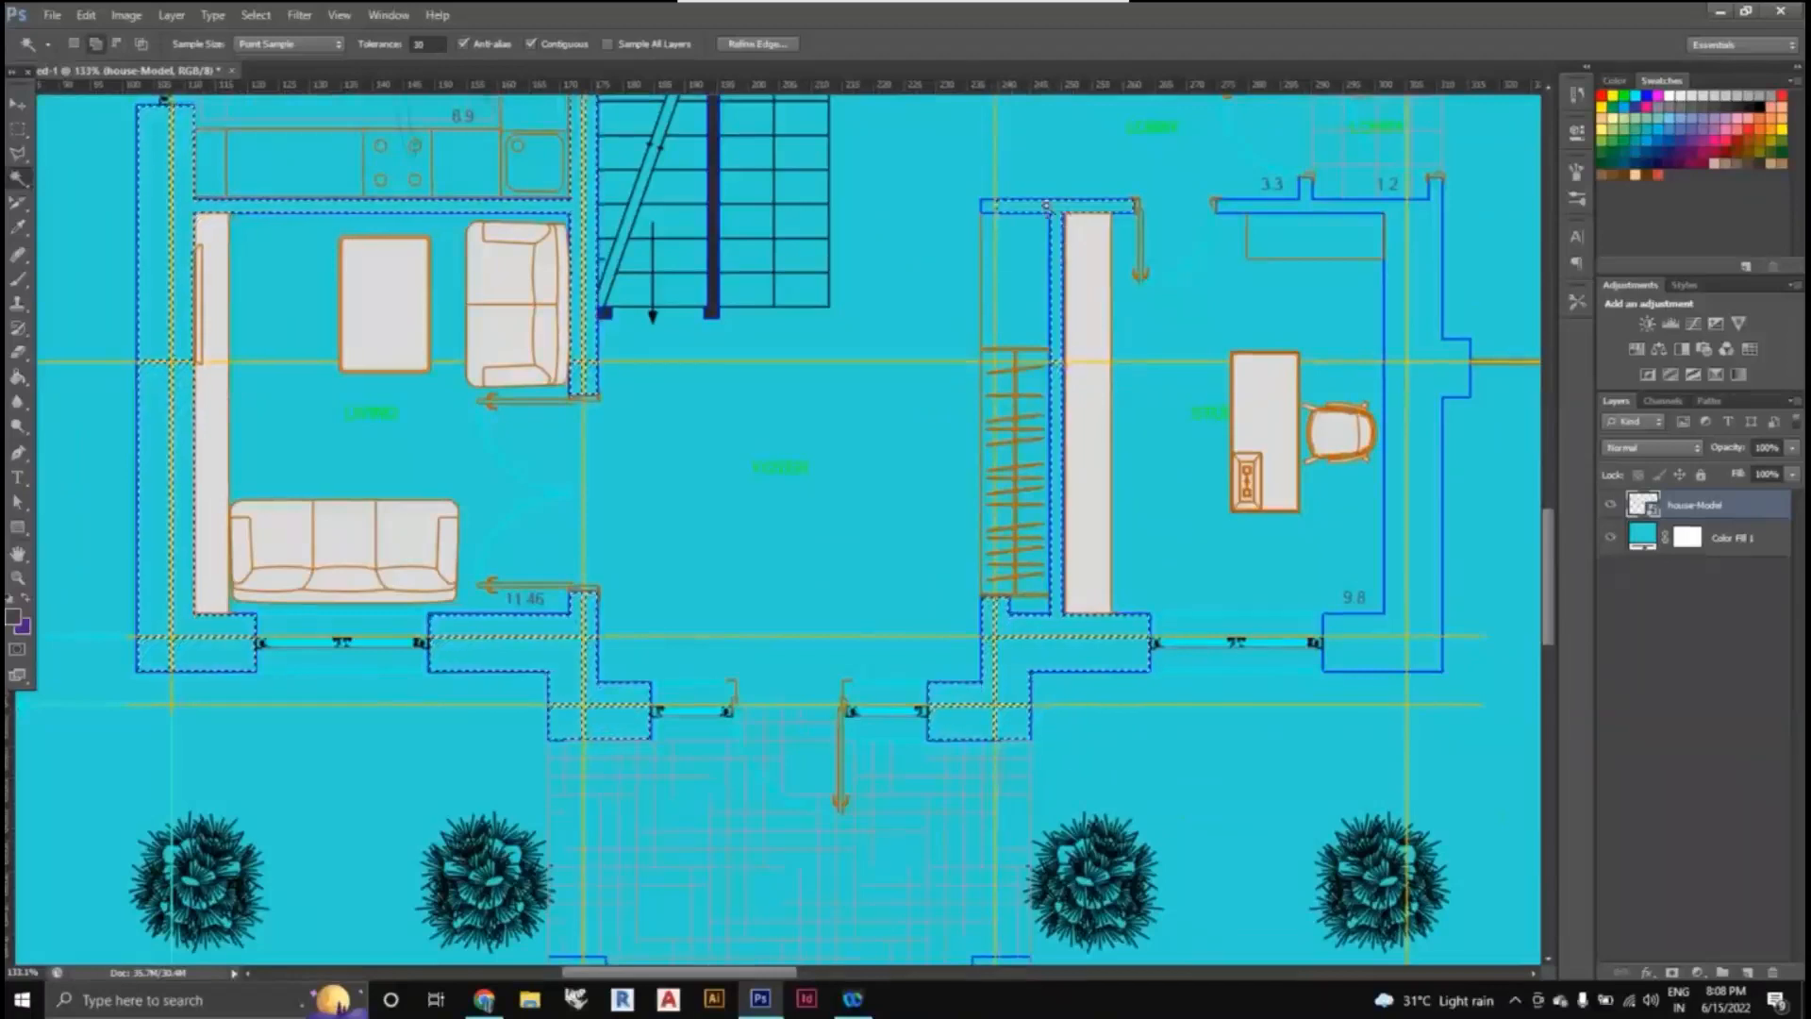
click(1103, 206)
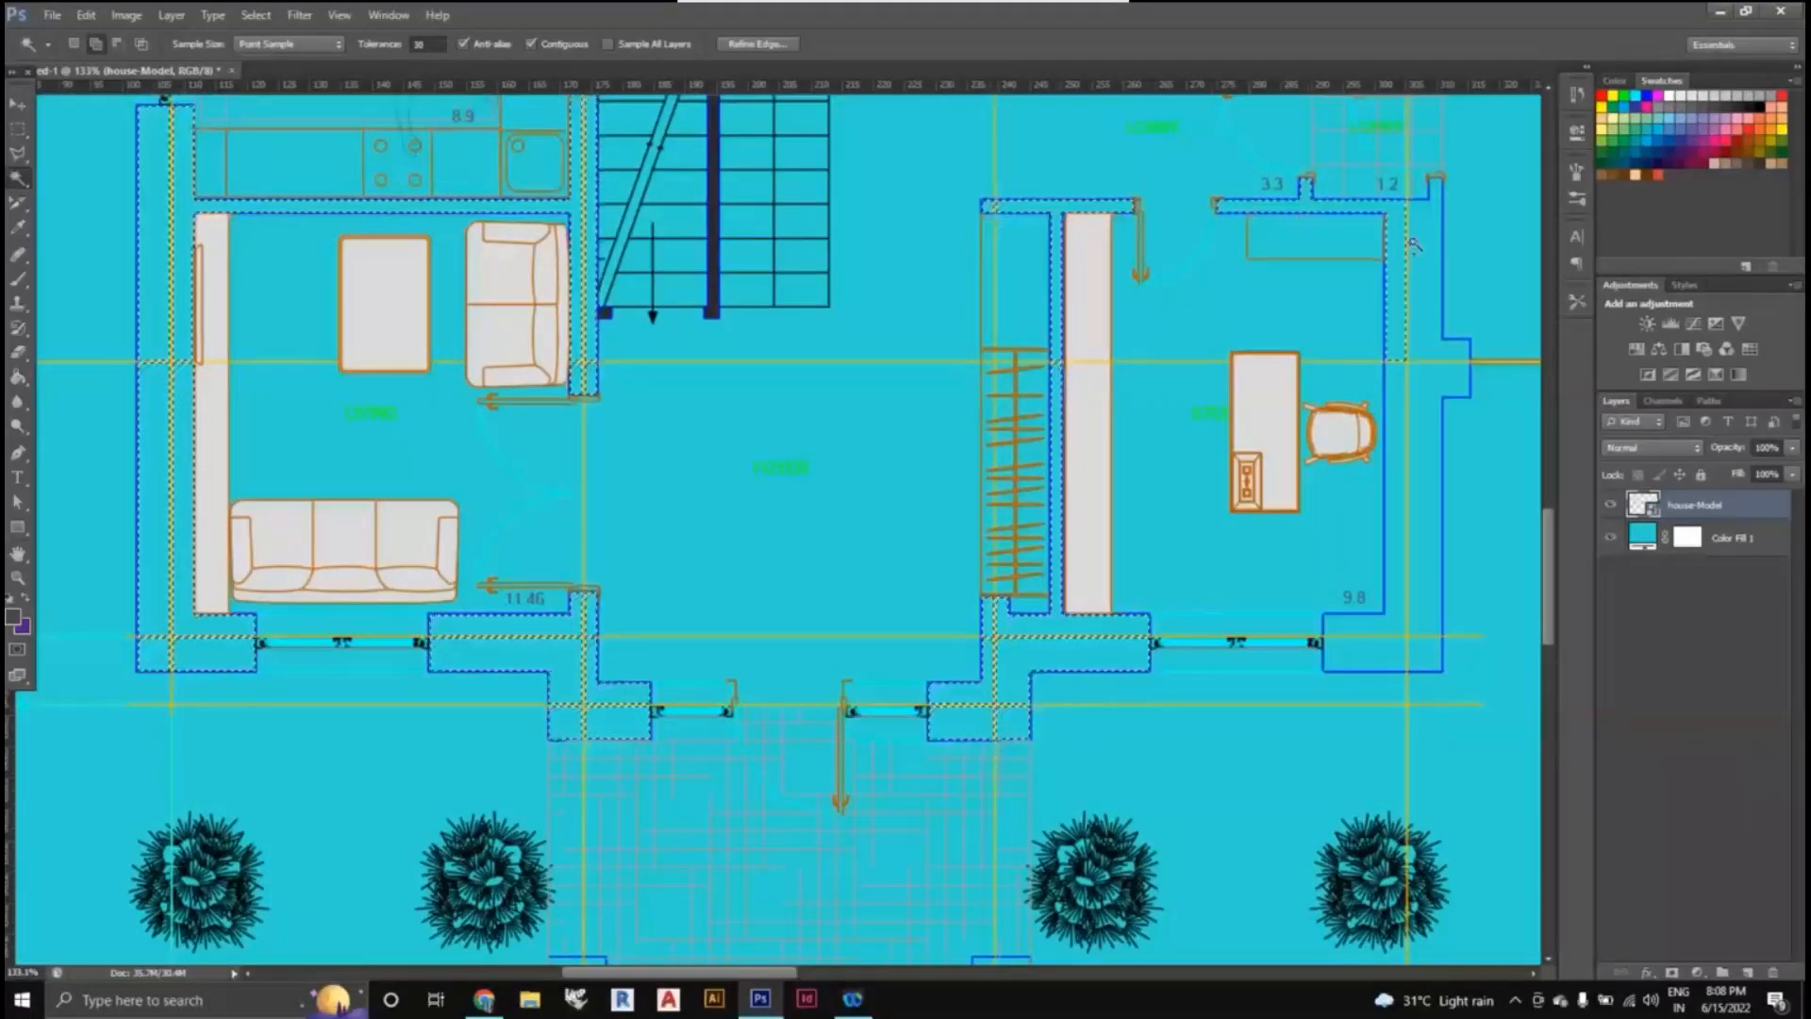
click(1380, 653)
scroll(1415, 623, down, 1)
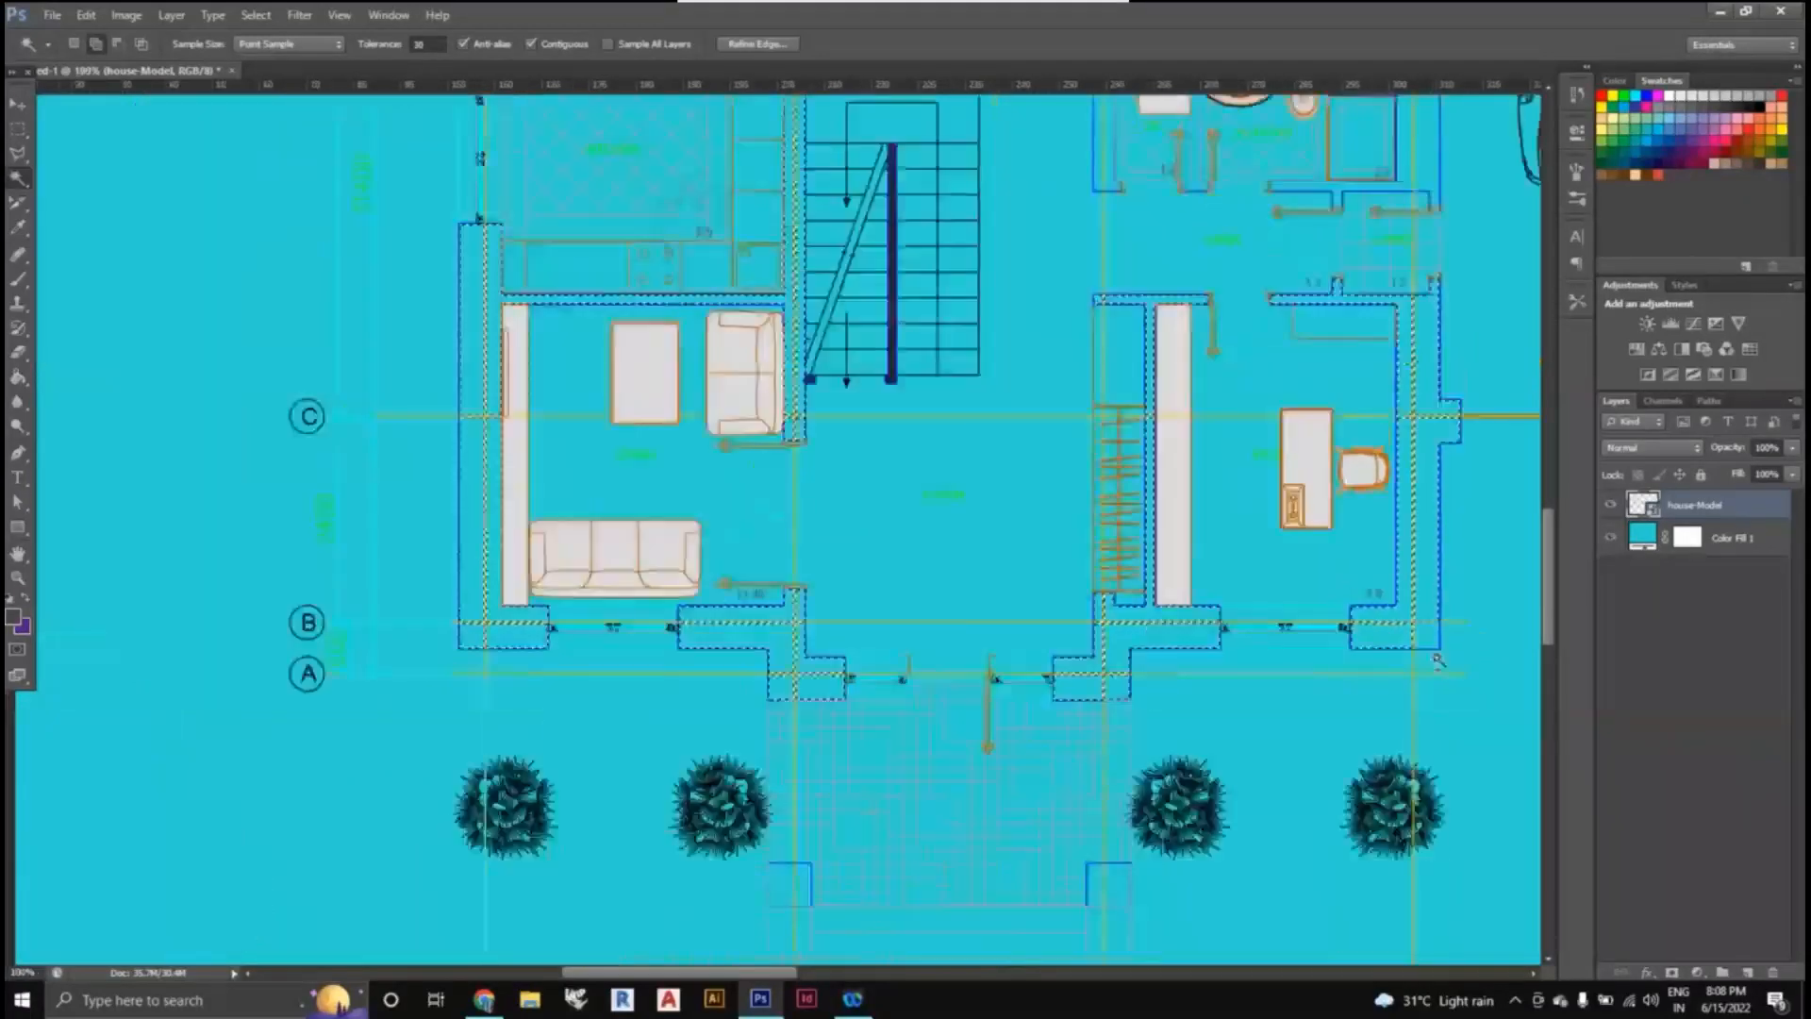
scroll(1422, 608, up, 1)
scroll(1427, 376, down, 1)
scroll(1426, 373, down, 1)
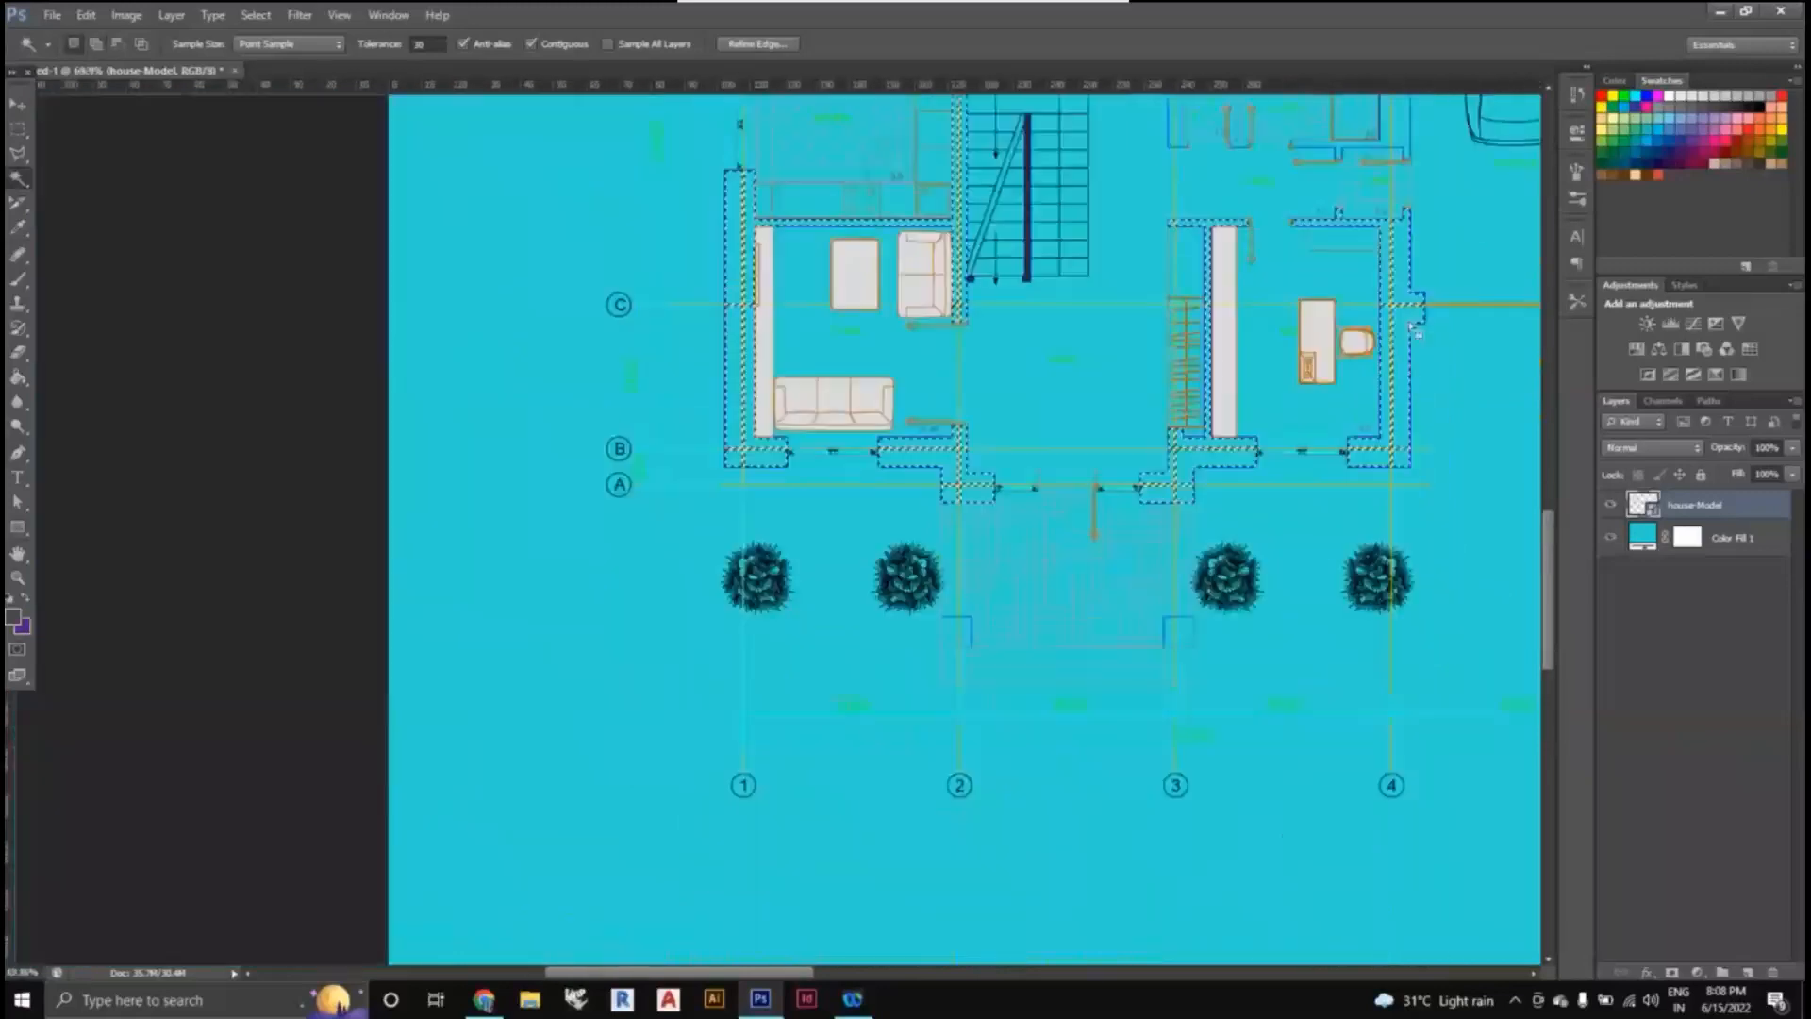
- Add the two square columns at the front of the ground-floor entrance porch to the selection
drag(1548, 546, 1550, 429)
drag(831, 973, 879, 970)
scroll(938, 830, down, 2)
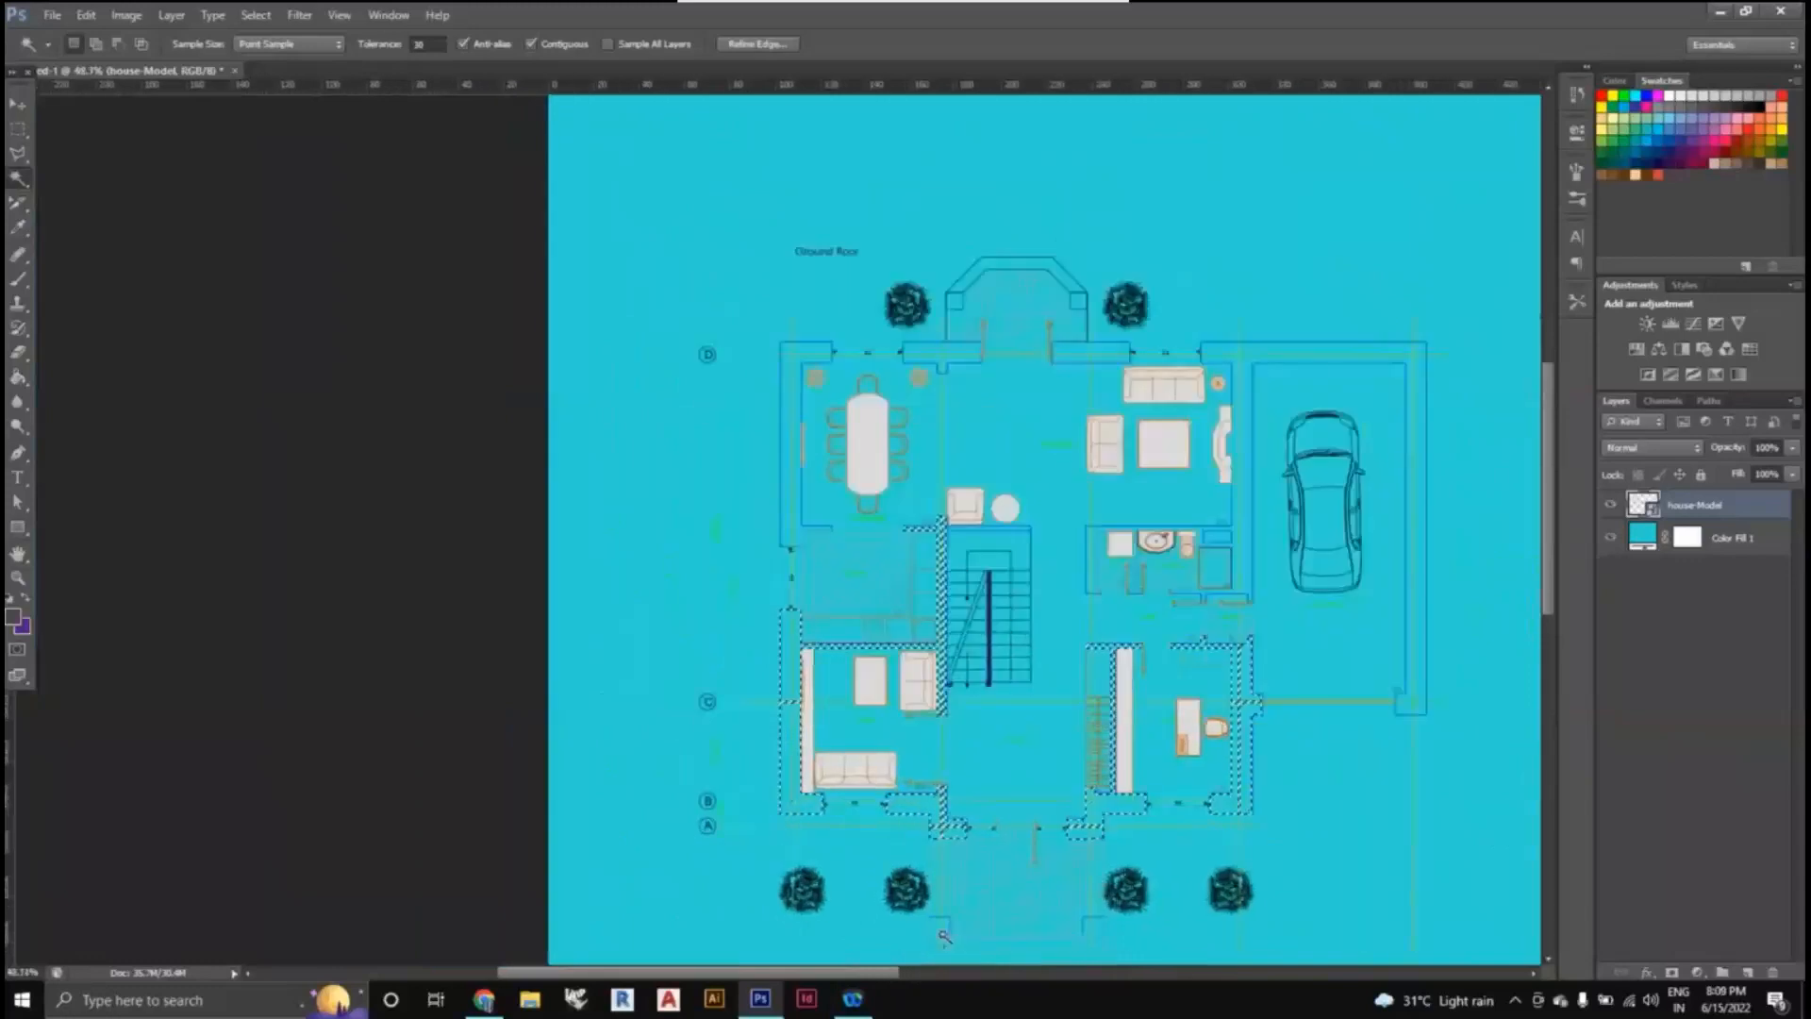
scroll(948, 935, up, 2)
scroll(957, 935, up, 3)
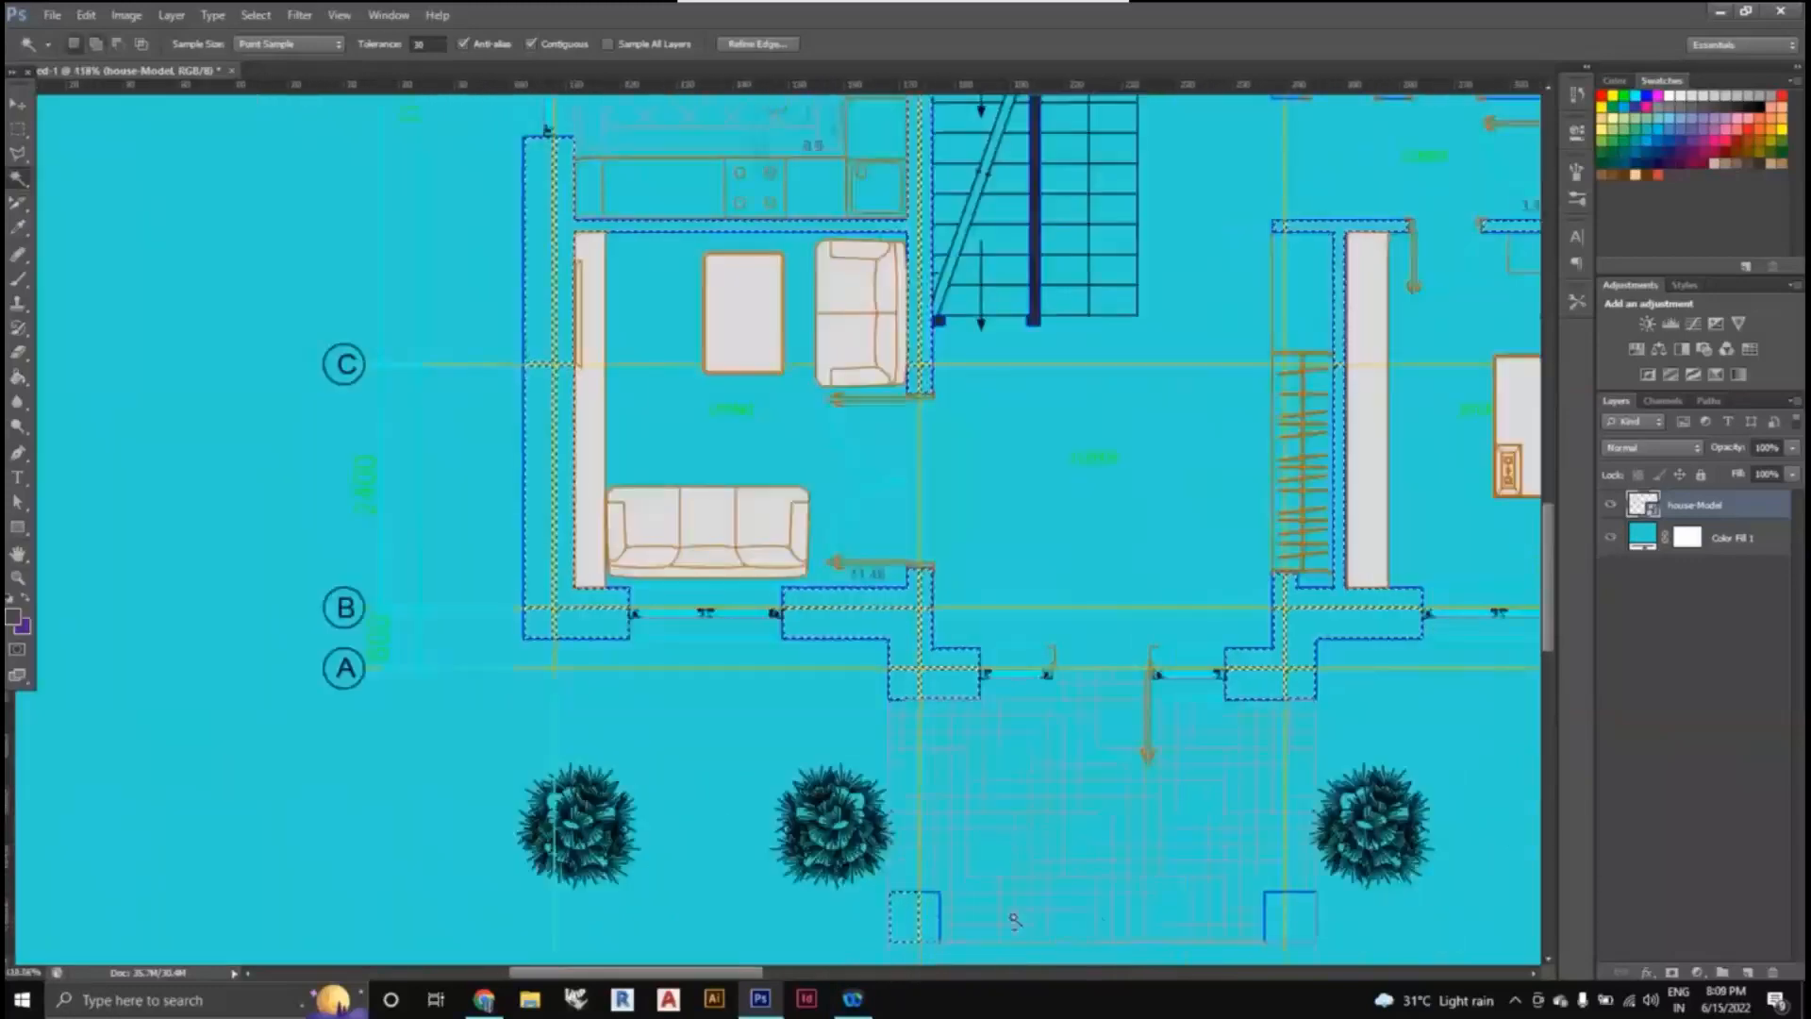
scroll(1386, 801, down, 4)
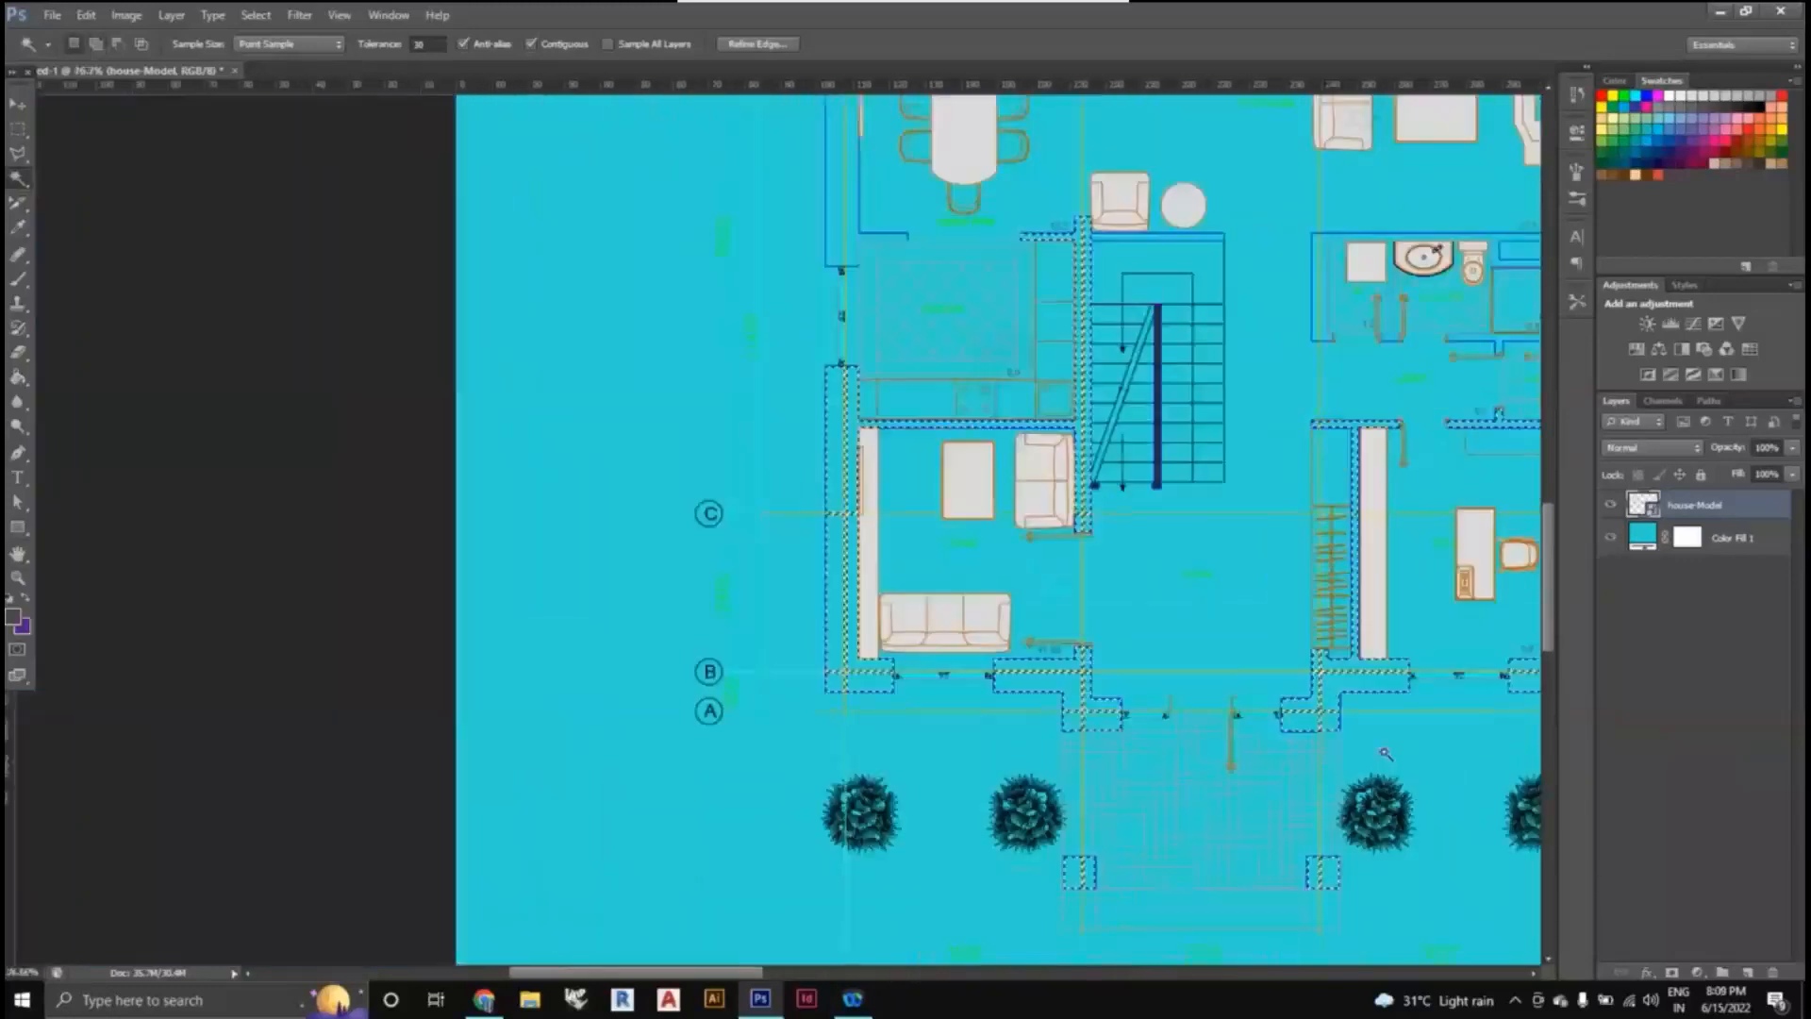
- Add the garage walls, the bathroom walls and the rear wall segment between the bay and the lounge window to the selection
drag(1550, 509, 1549, 447)
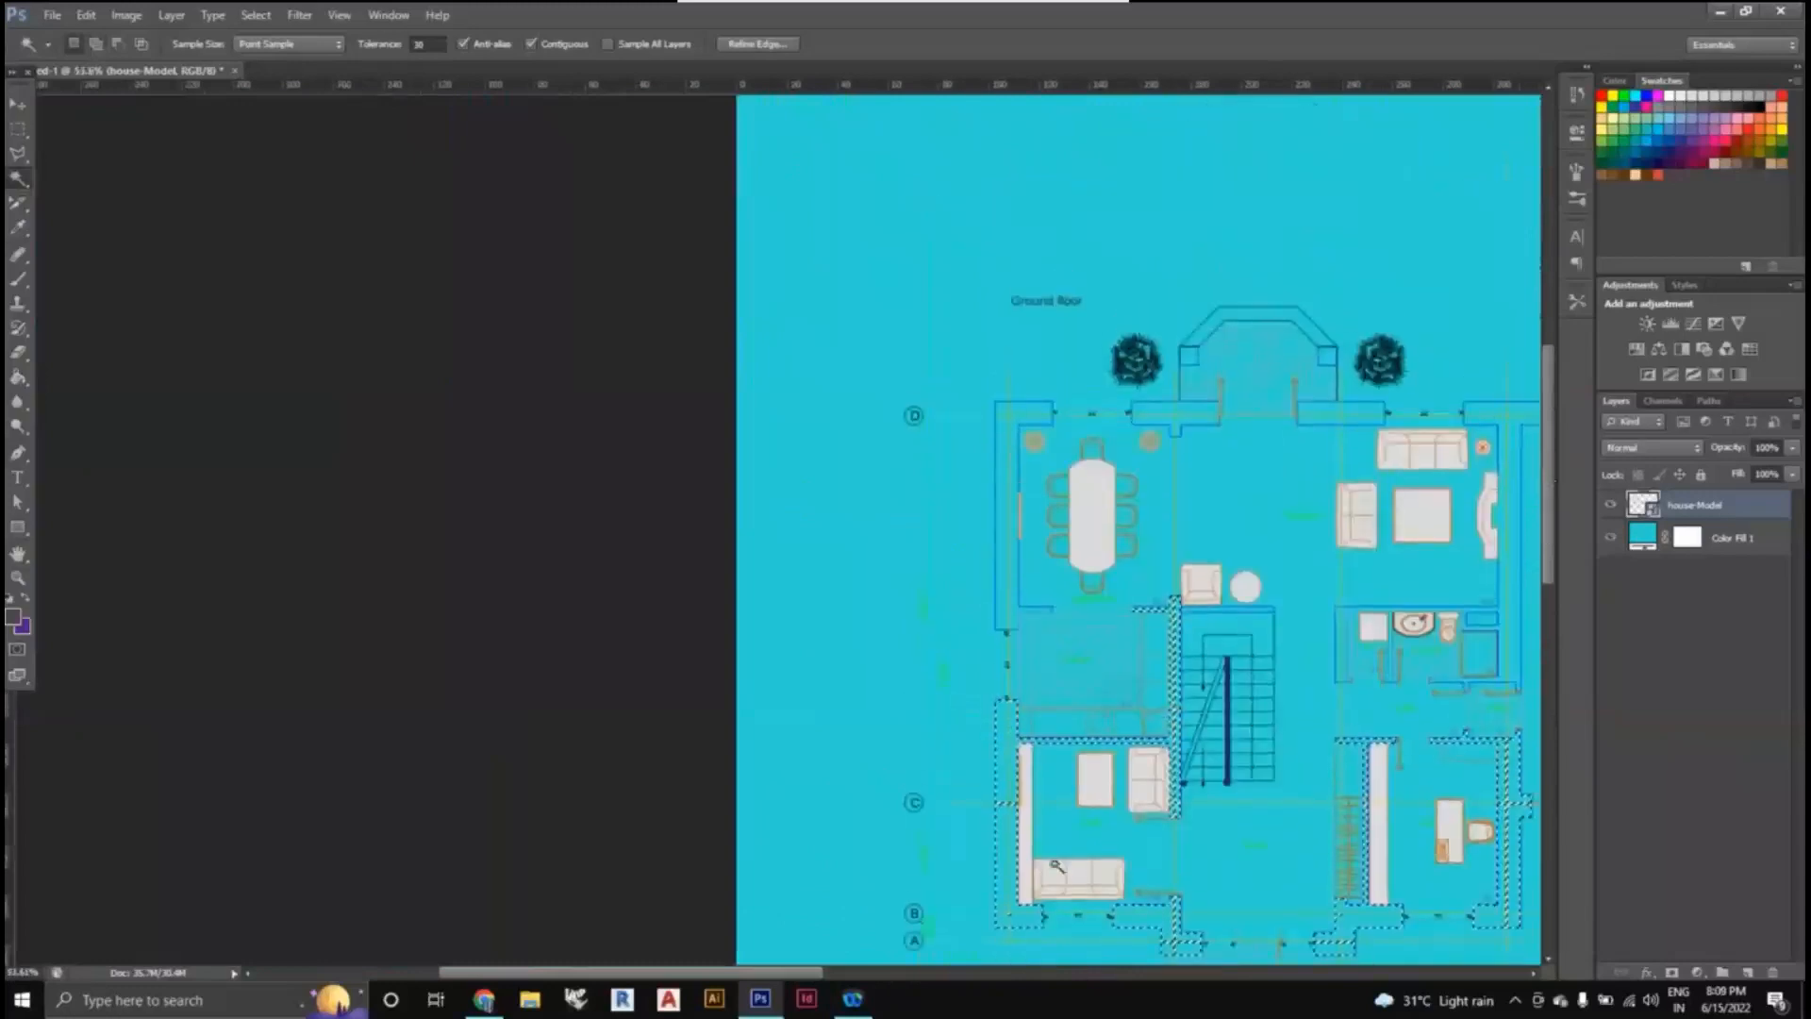
drag(798, 974, 929, 974)
scroll(1178, 809, up, 2)
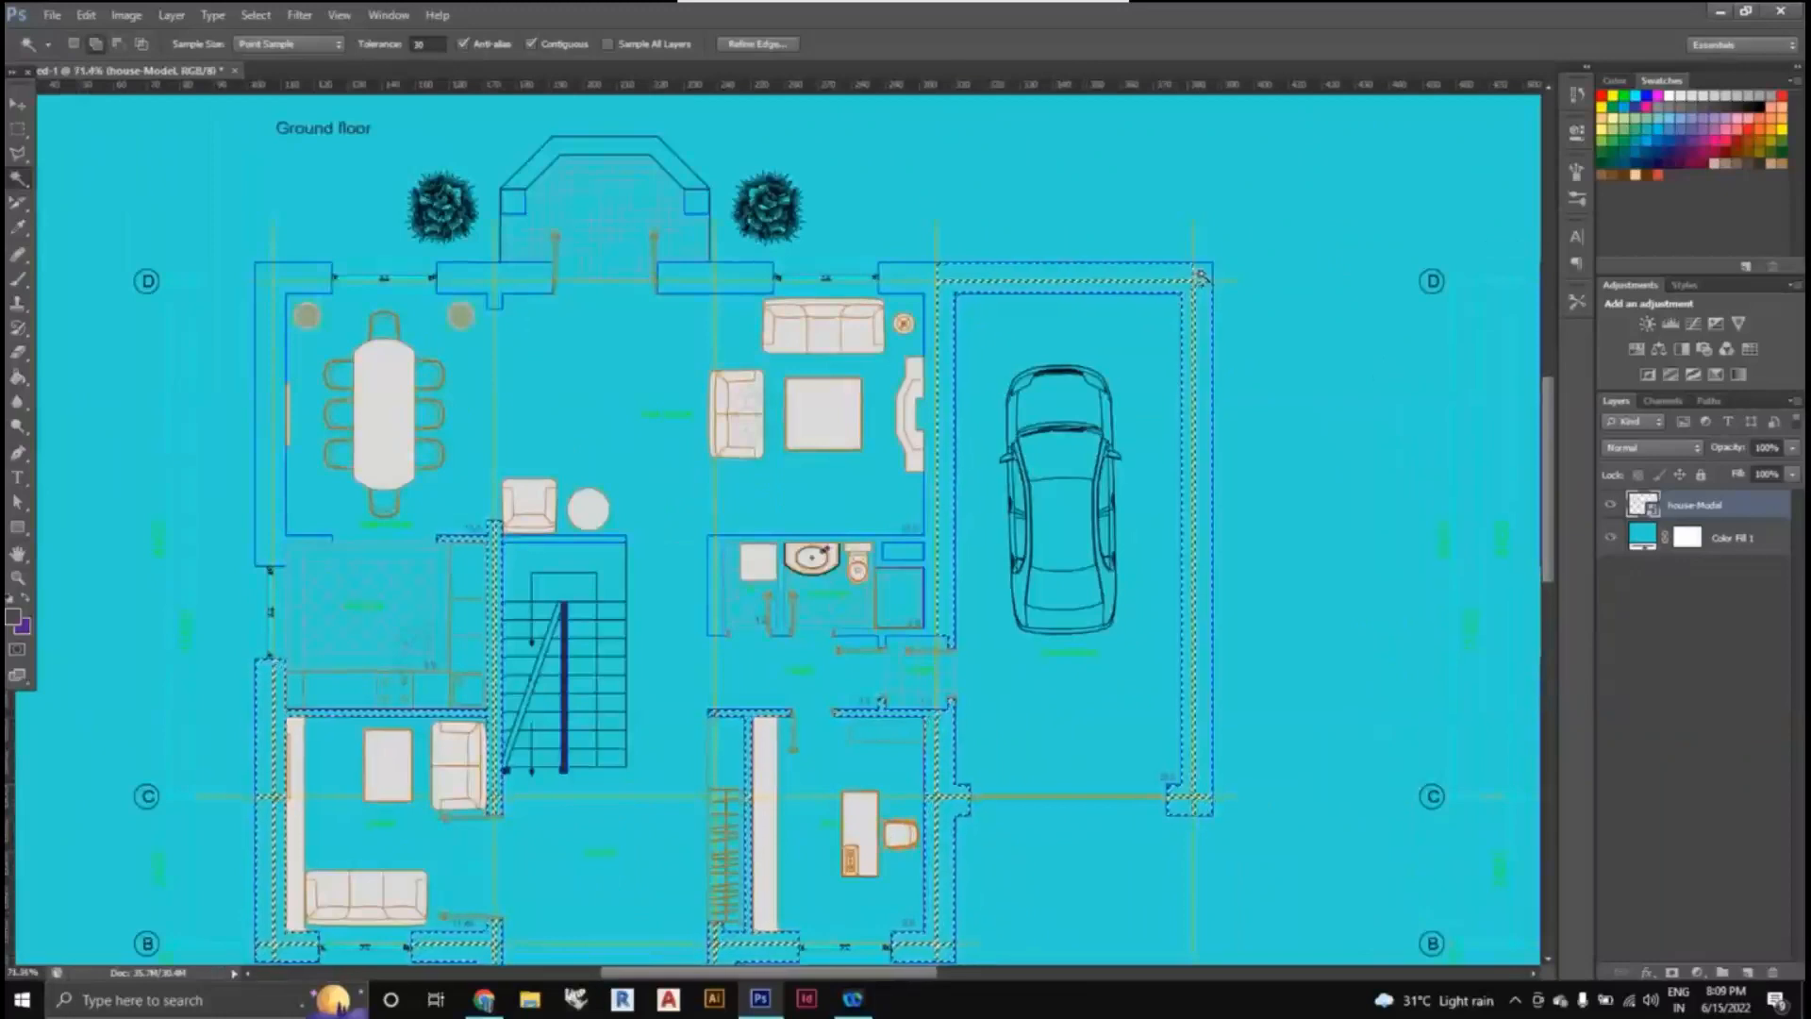
shift+click(727, 286)
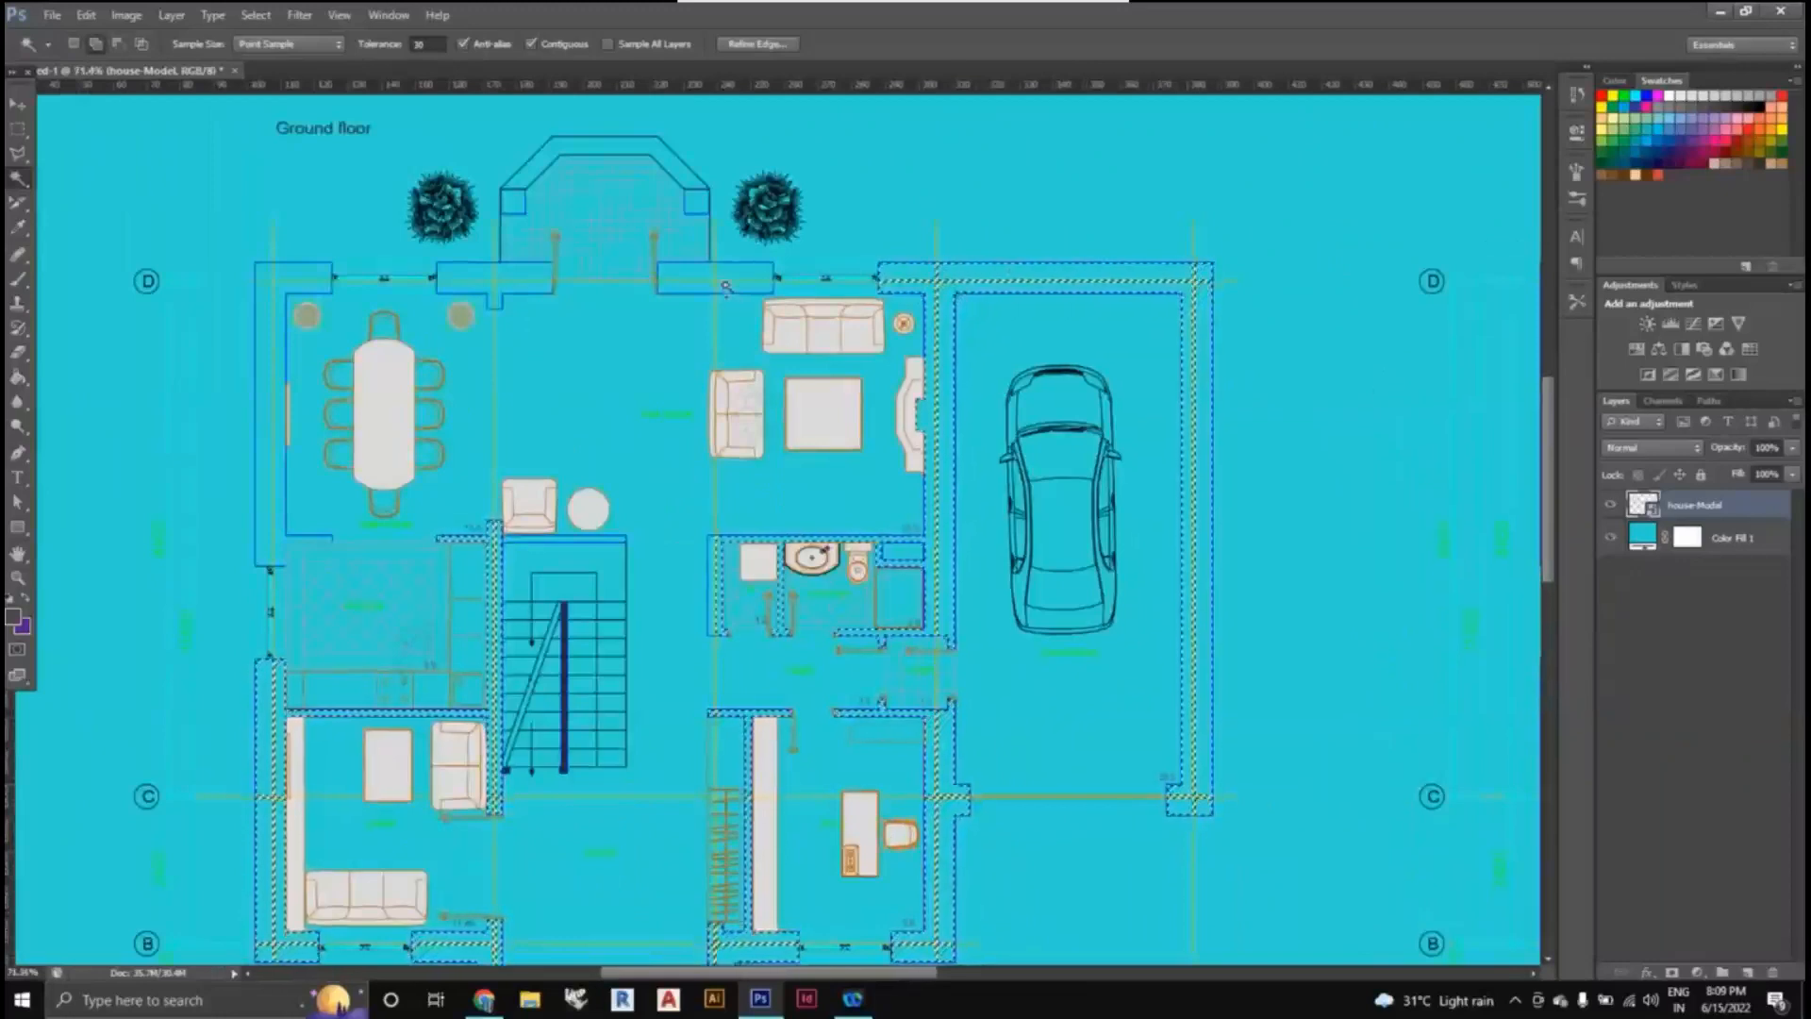
- Add the two bay columns and the remaining rear and outer walls around the dining room to the selection
click(697, 202)
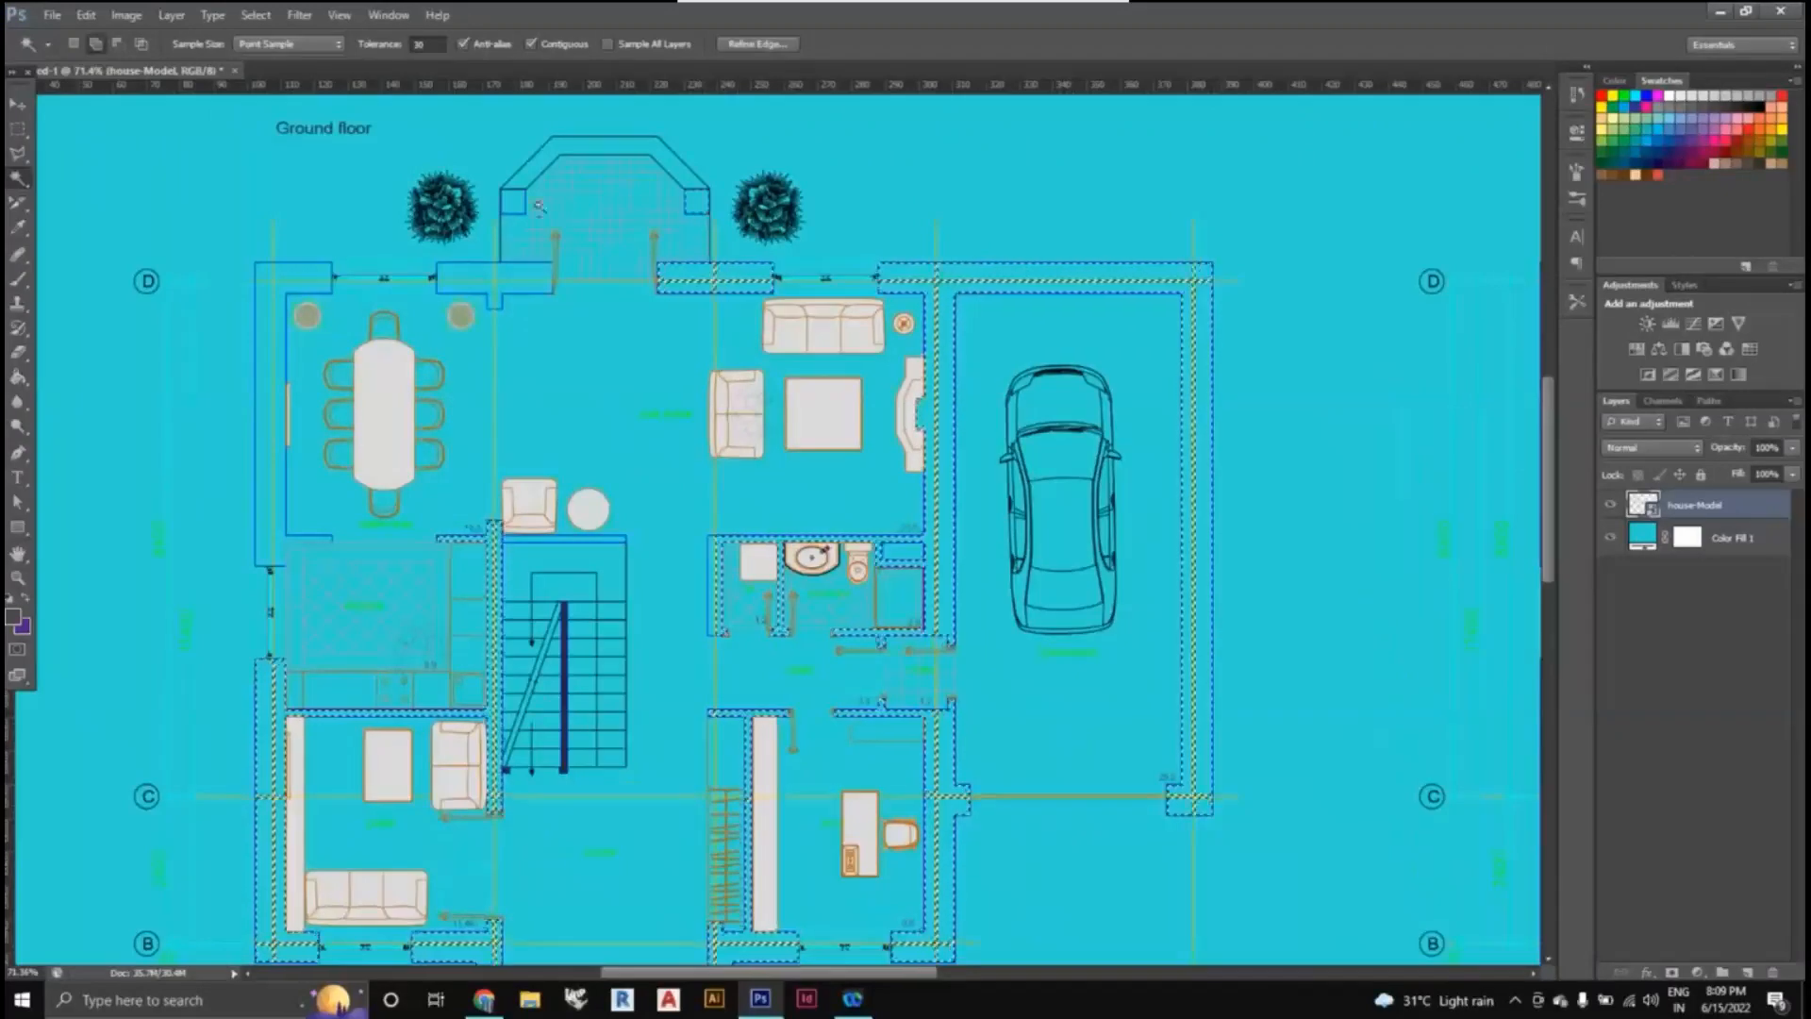
click(514, 202)
click(514, 285)
click(317, 281)
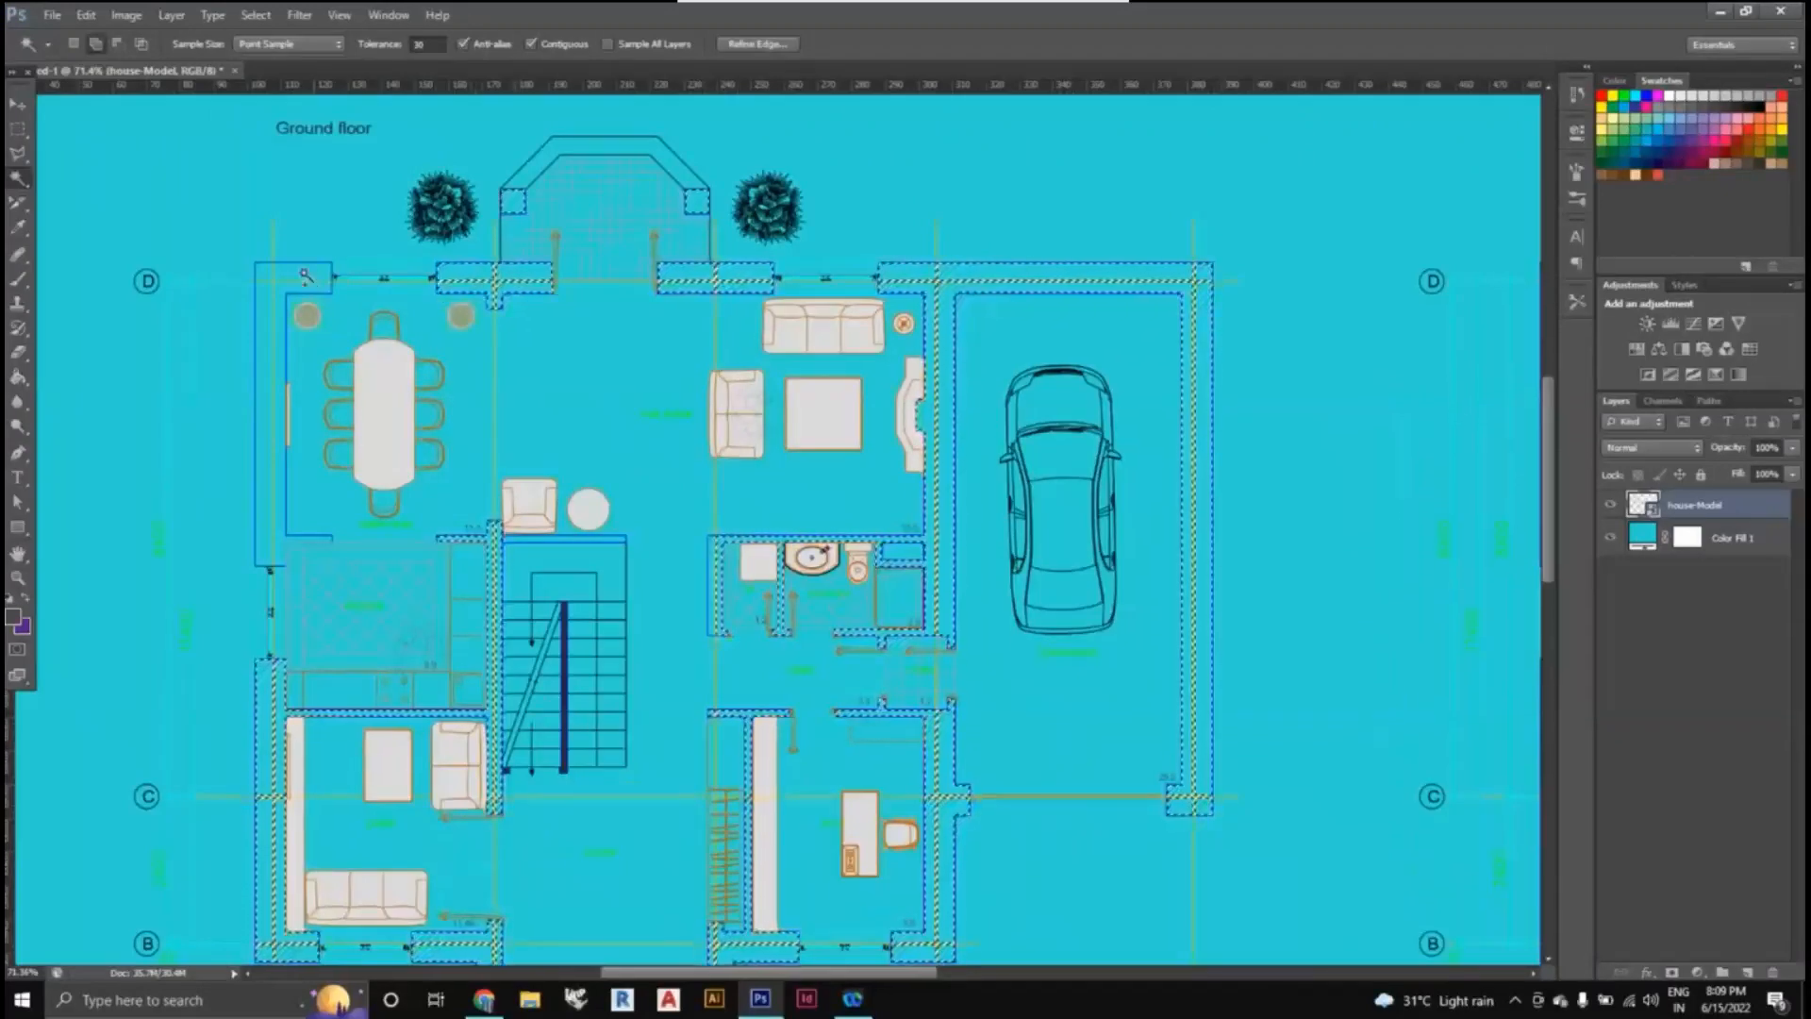
scroll(275, 674, up, 1)
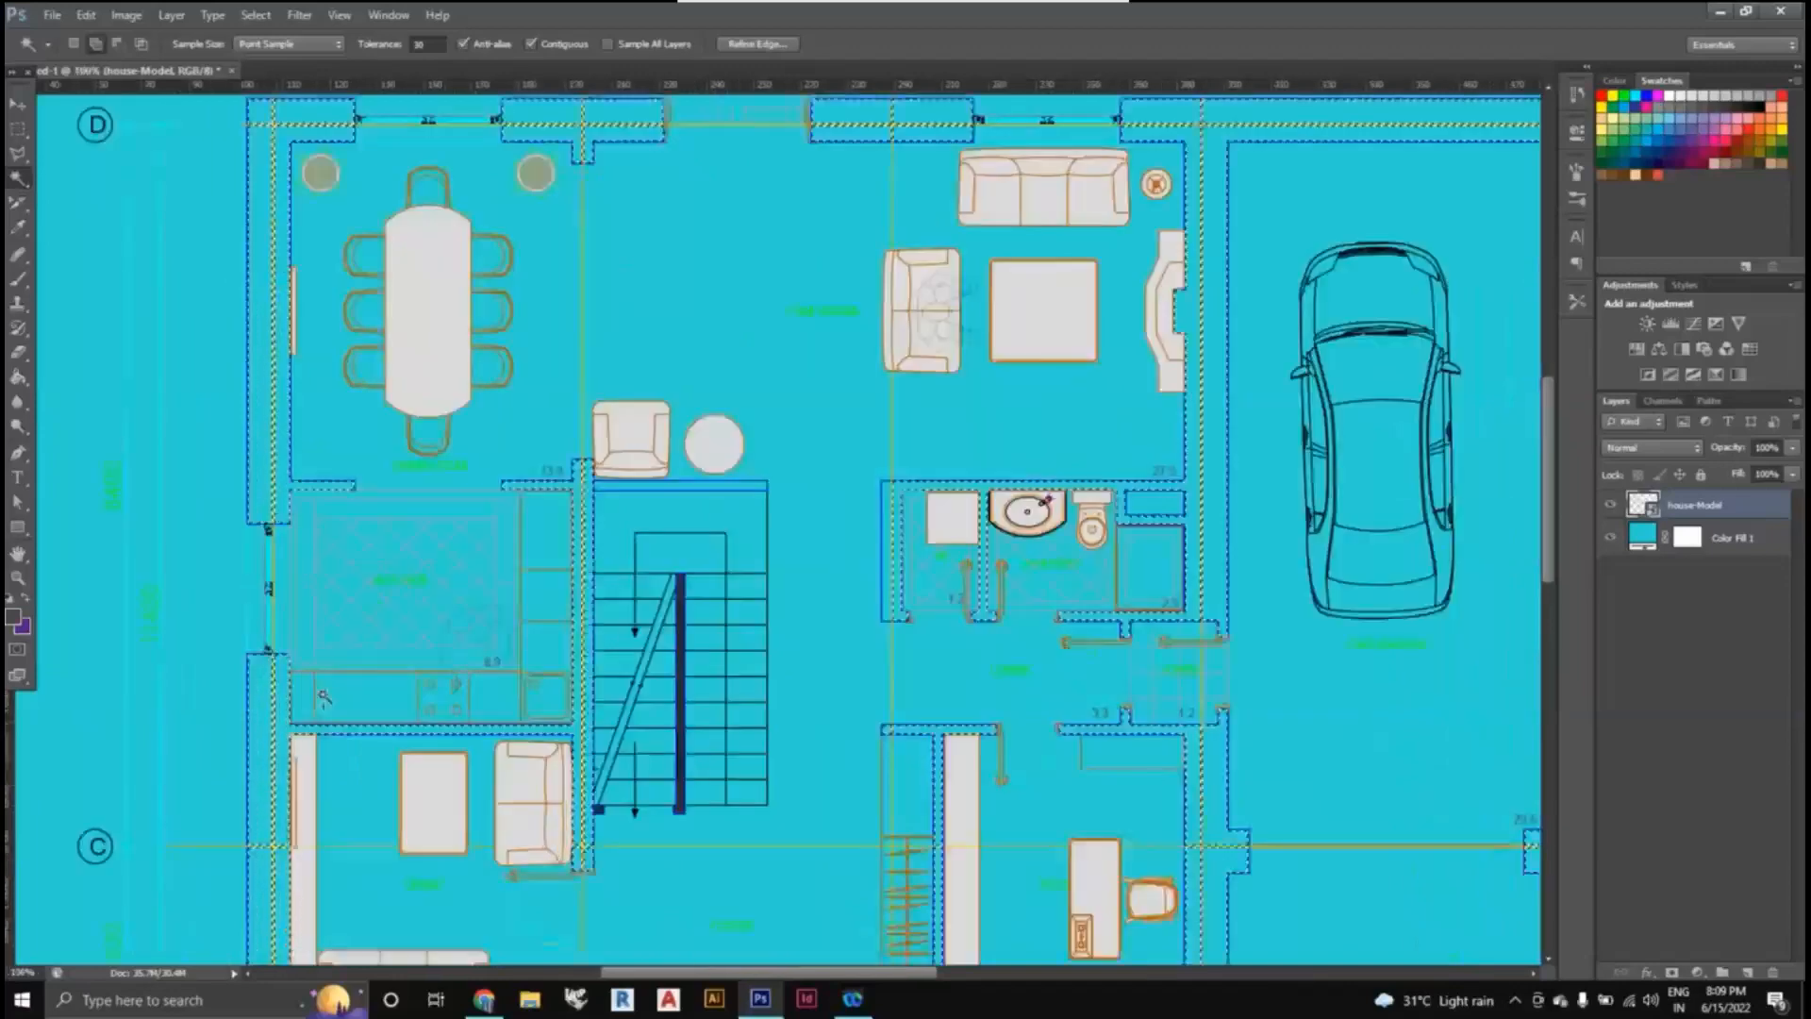
scroll(348, 698, down, 3)
scroll(354, 756, up, 1)
scroll(604, 830, down, 1)
scroll(830, 812, down, 2)
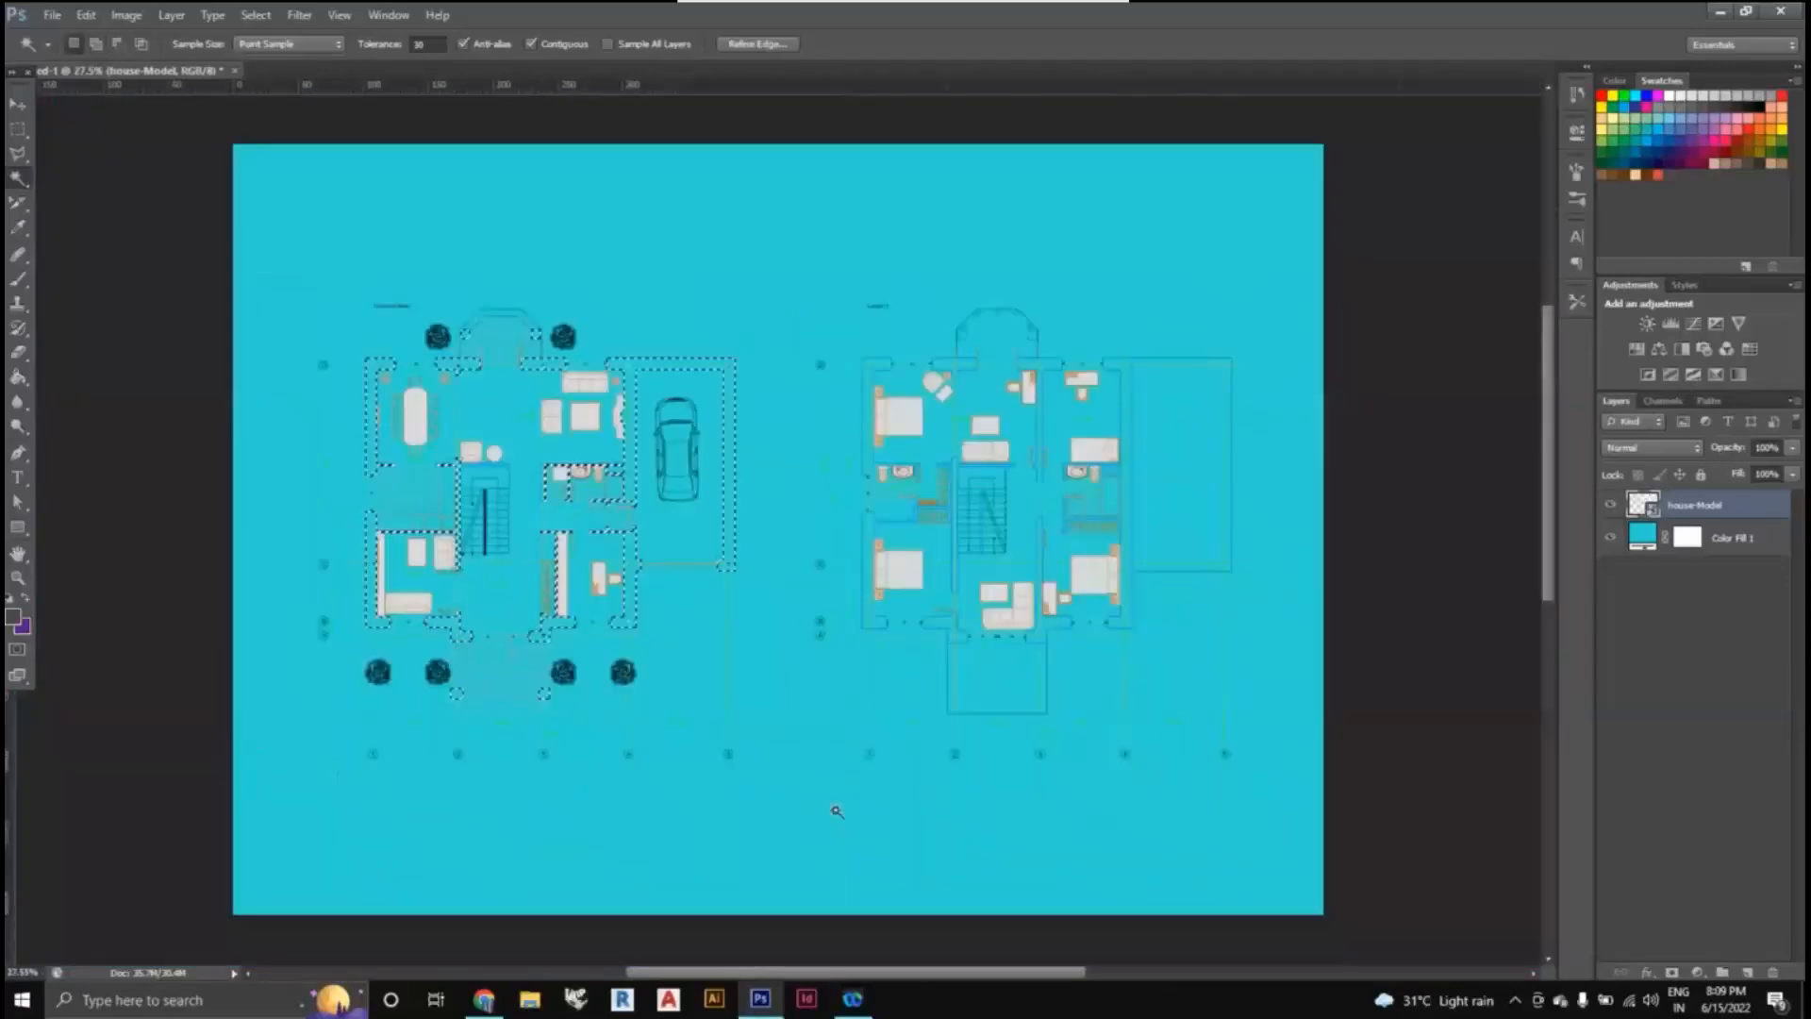
scroll(764, 603, up, 3)
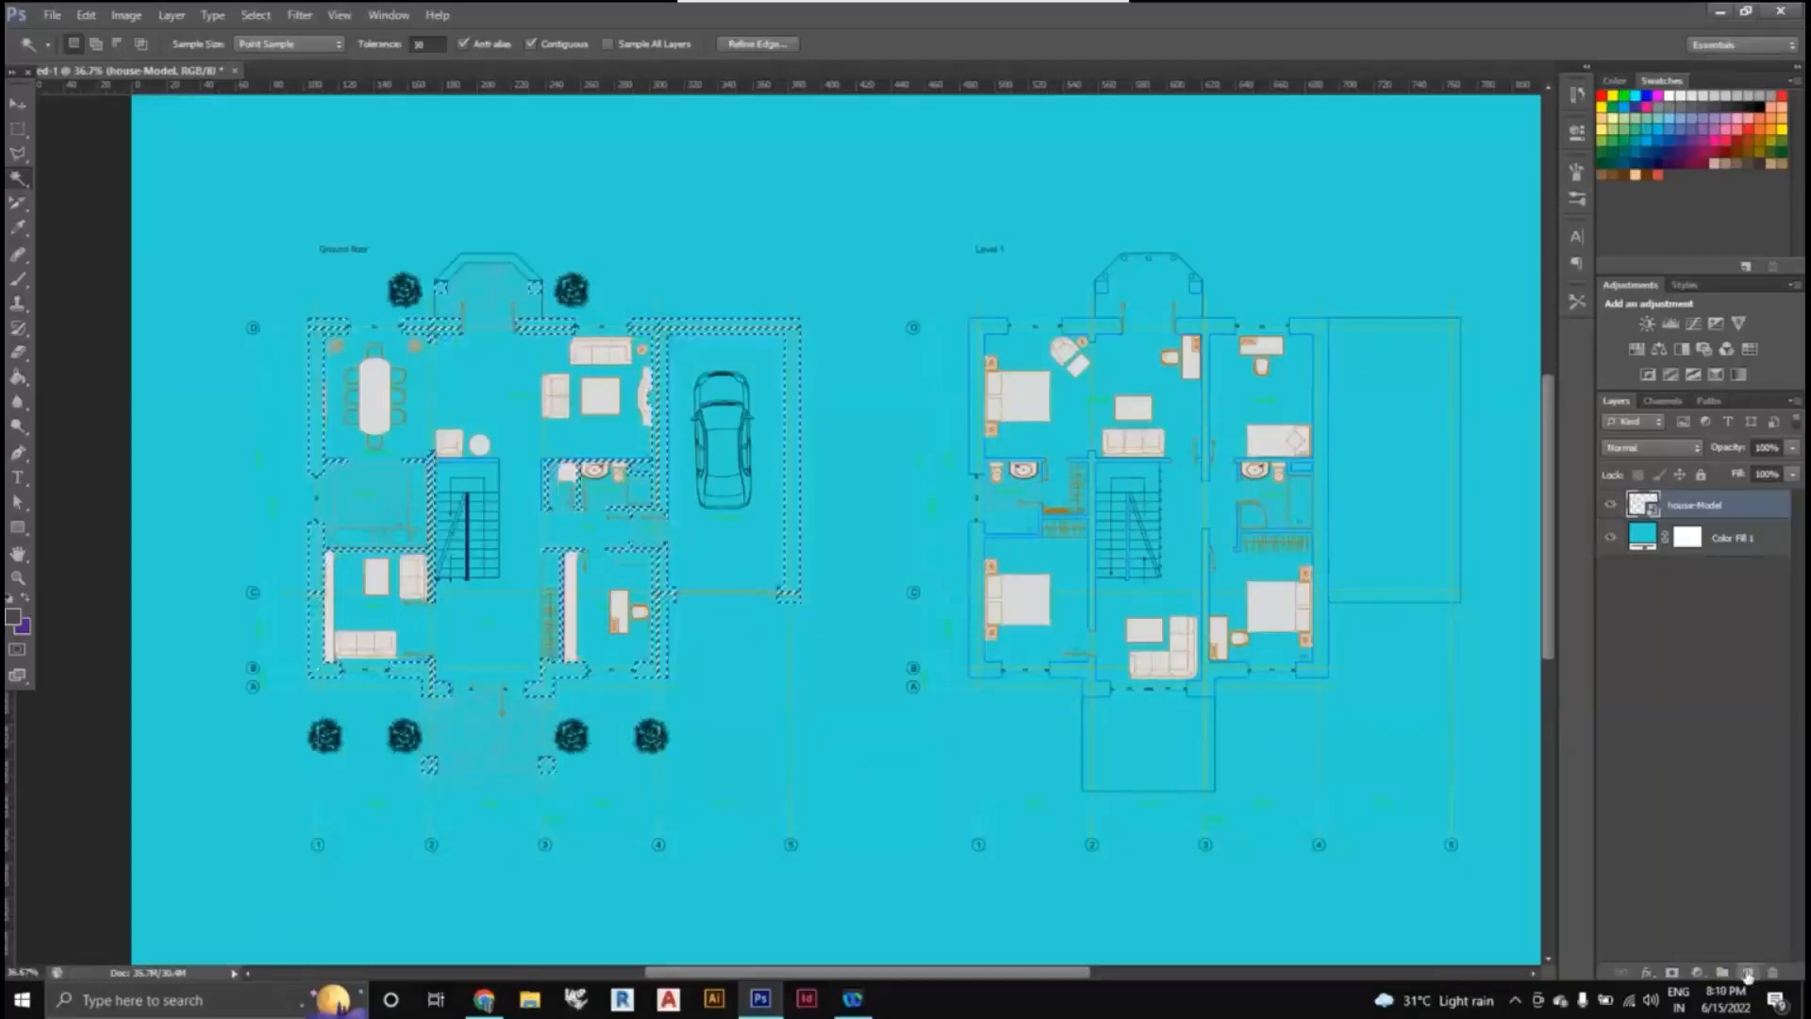
- Create a new layer above house-Model and name it Wall
click(1747, 977)
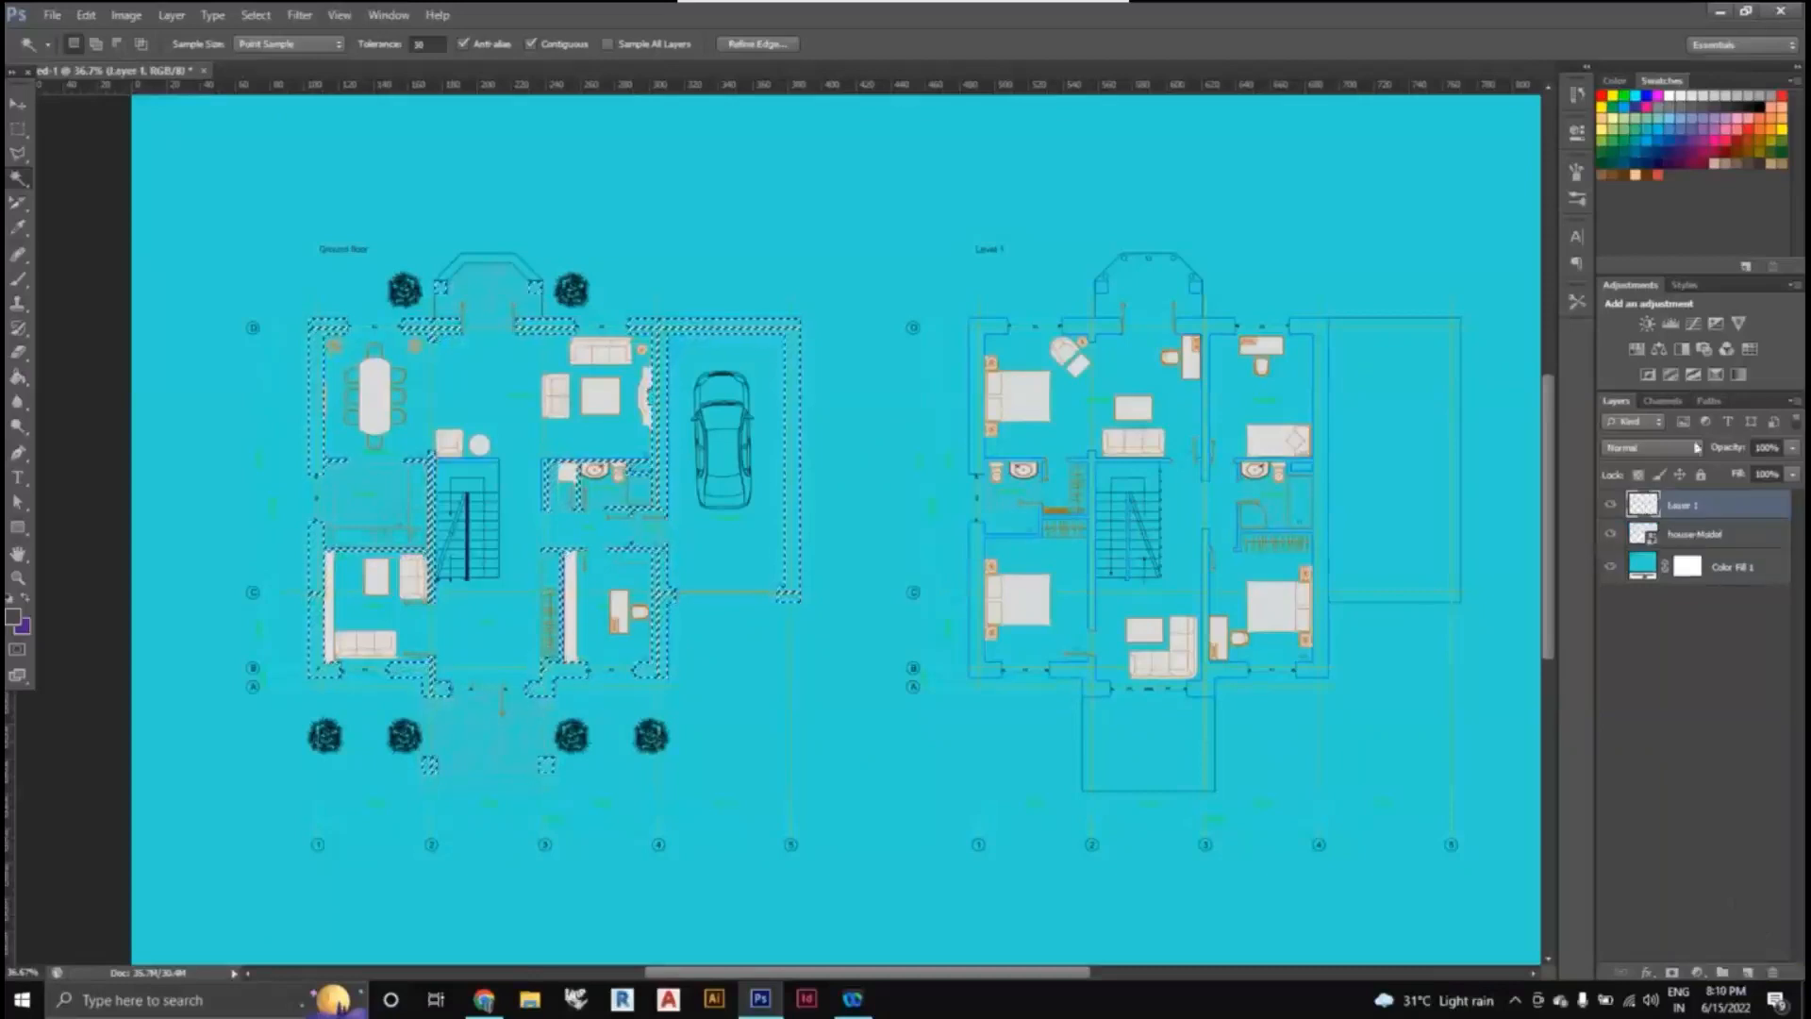
double_click(1684, 506)
key(BackSpace)
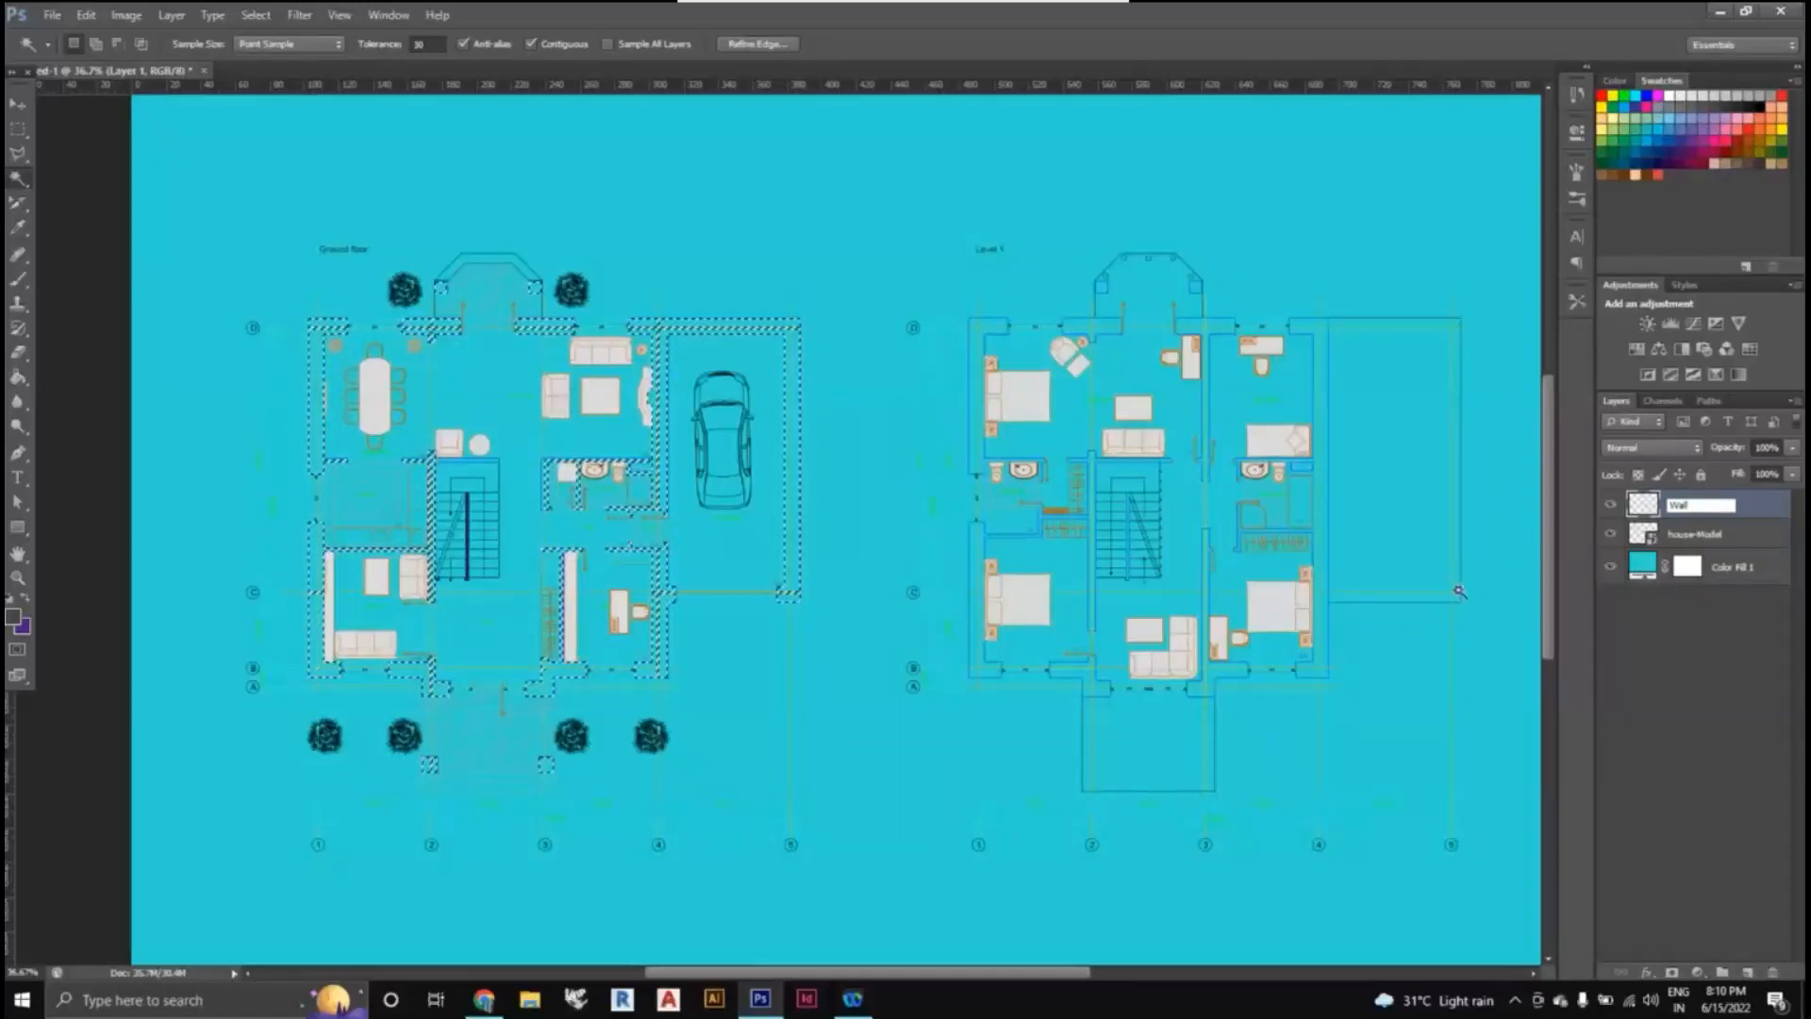
- Fill the selected ground-floor walls with white on the Wall layer using the Paint Bucket tool and clear the selection
click(18, 379)
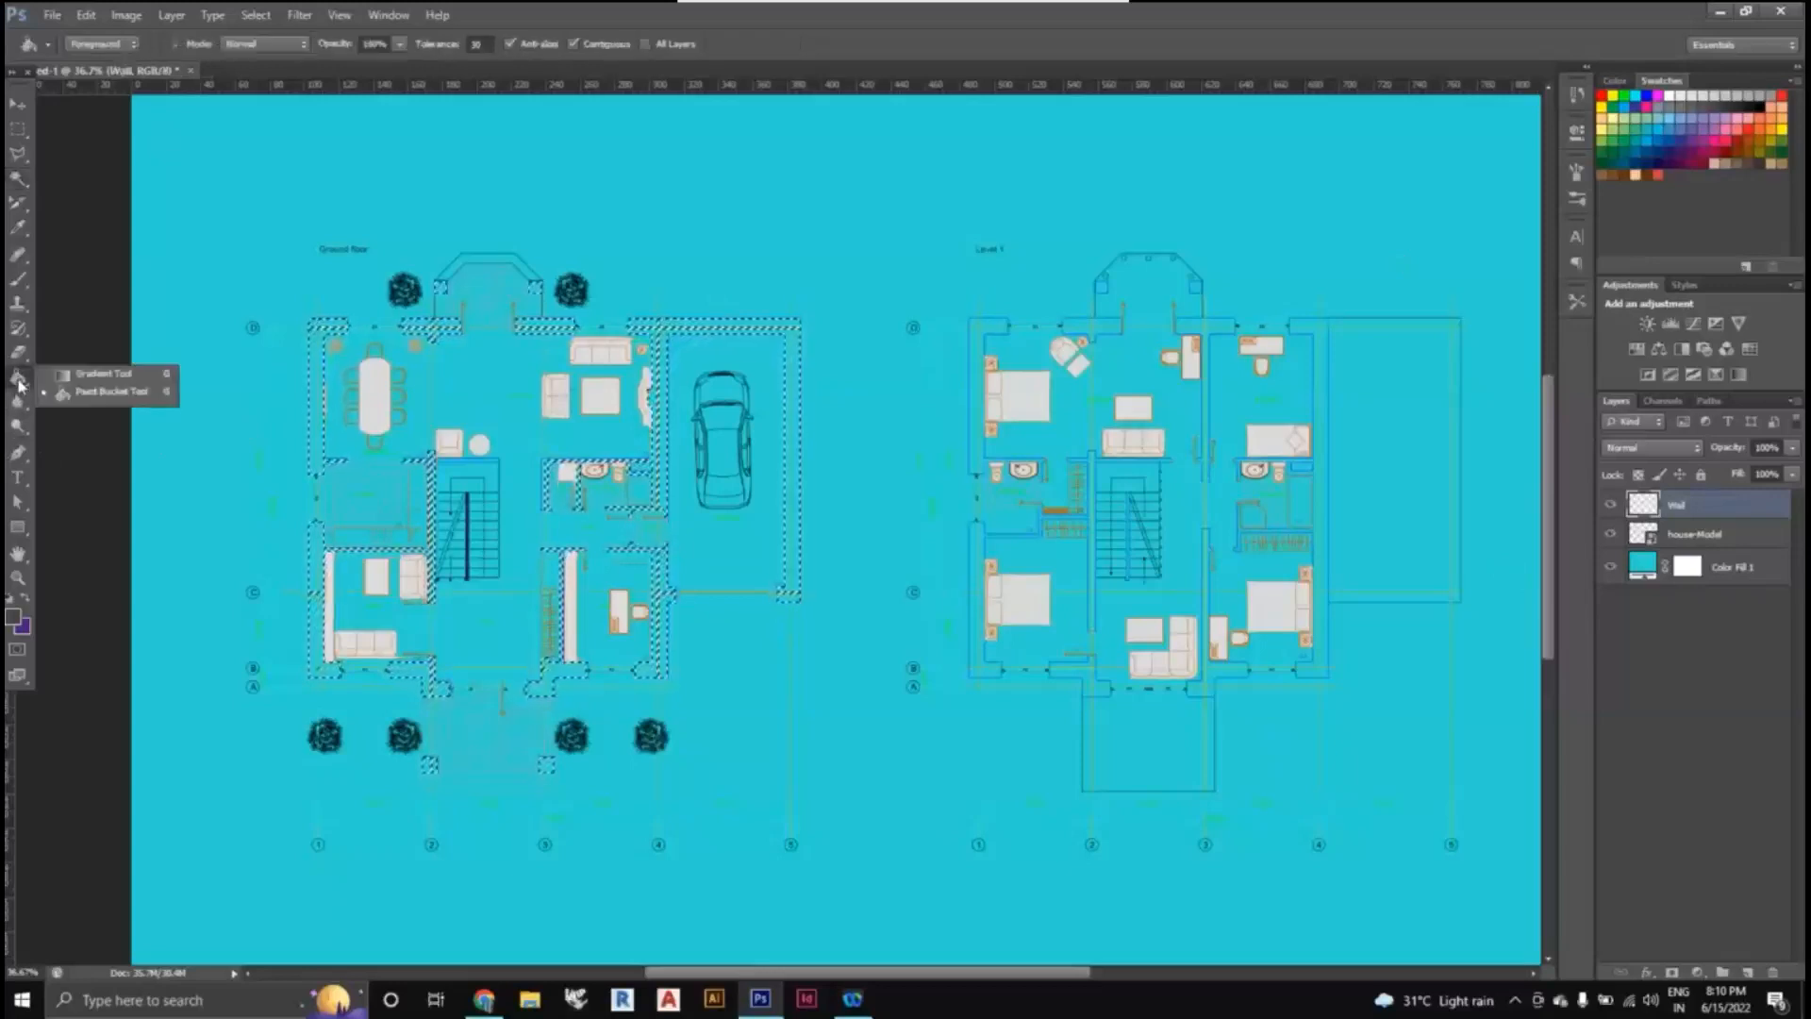
click(95, 391)
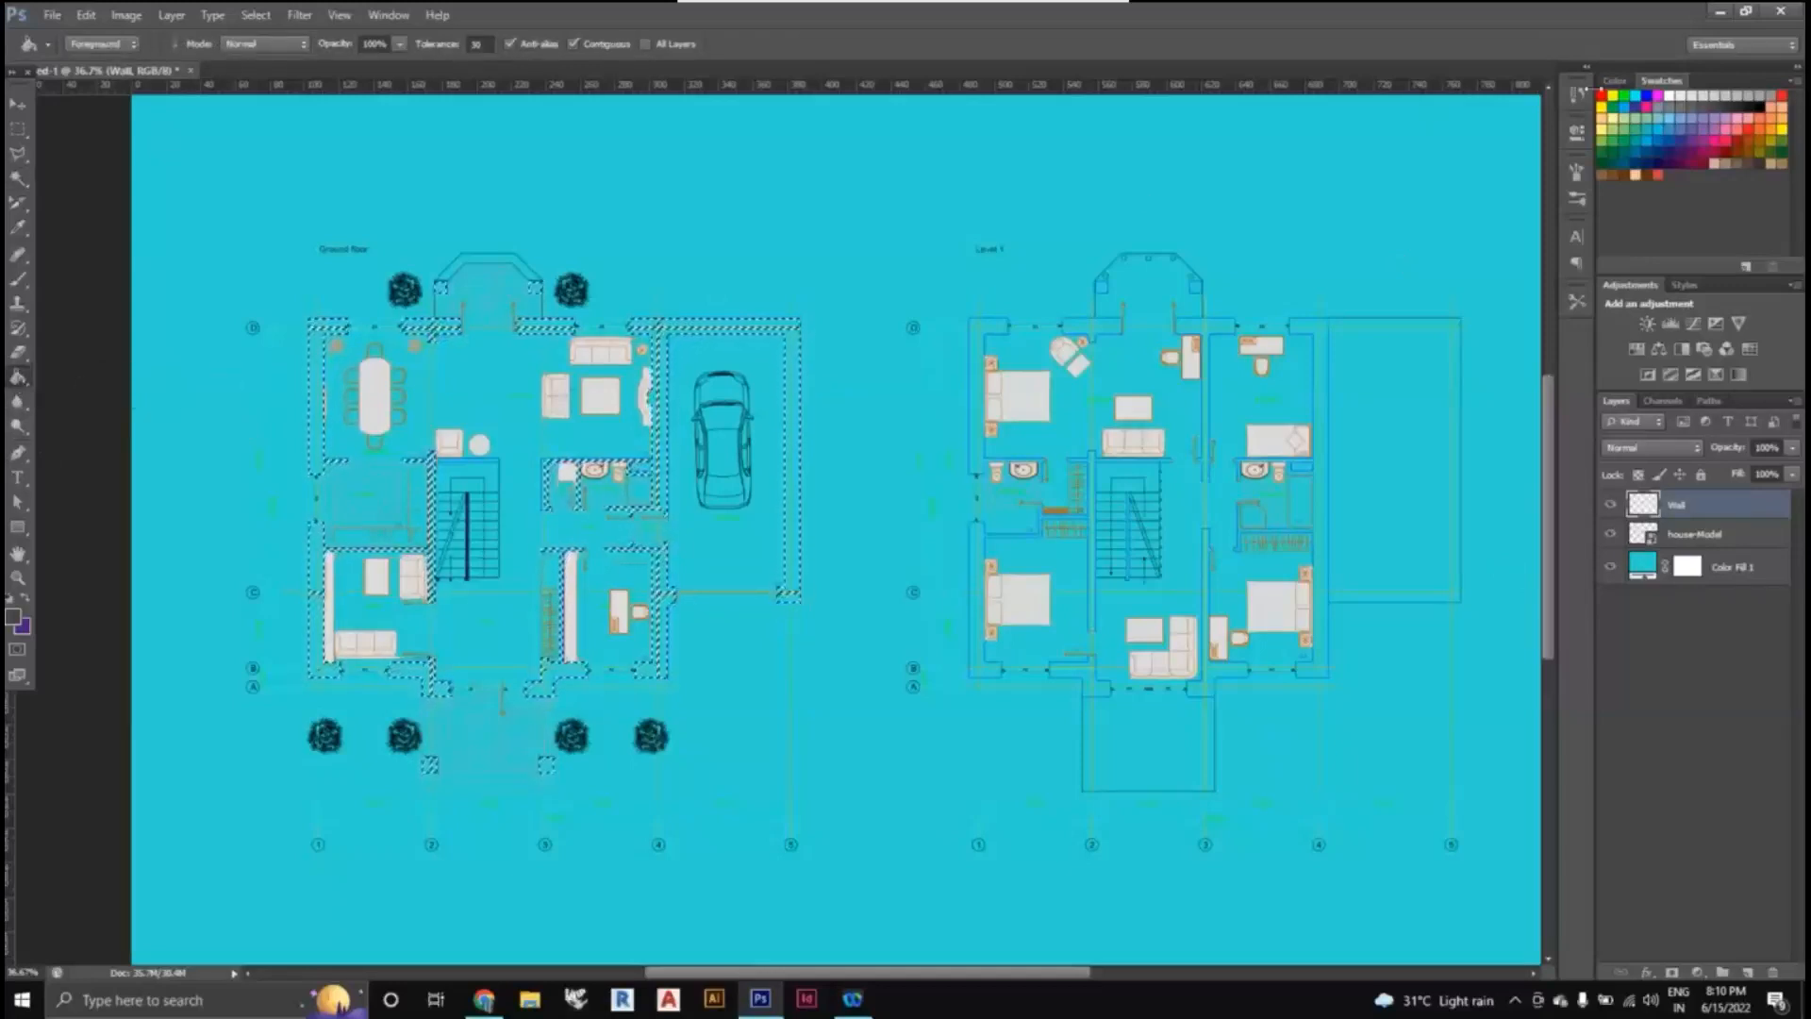
click(1681, 94)
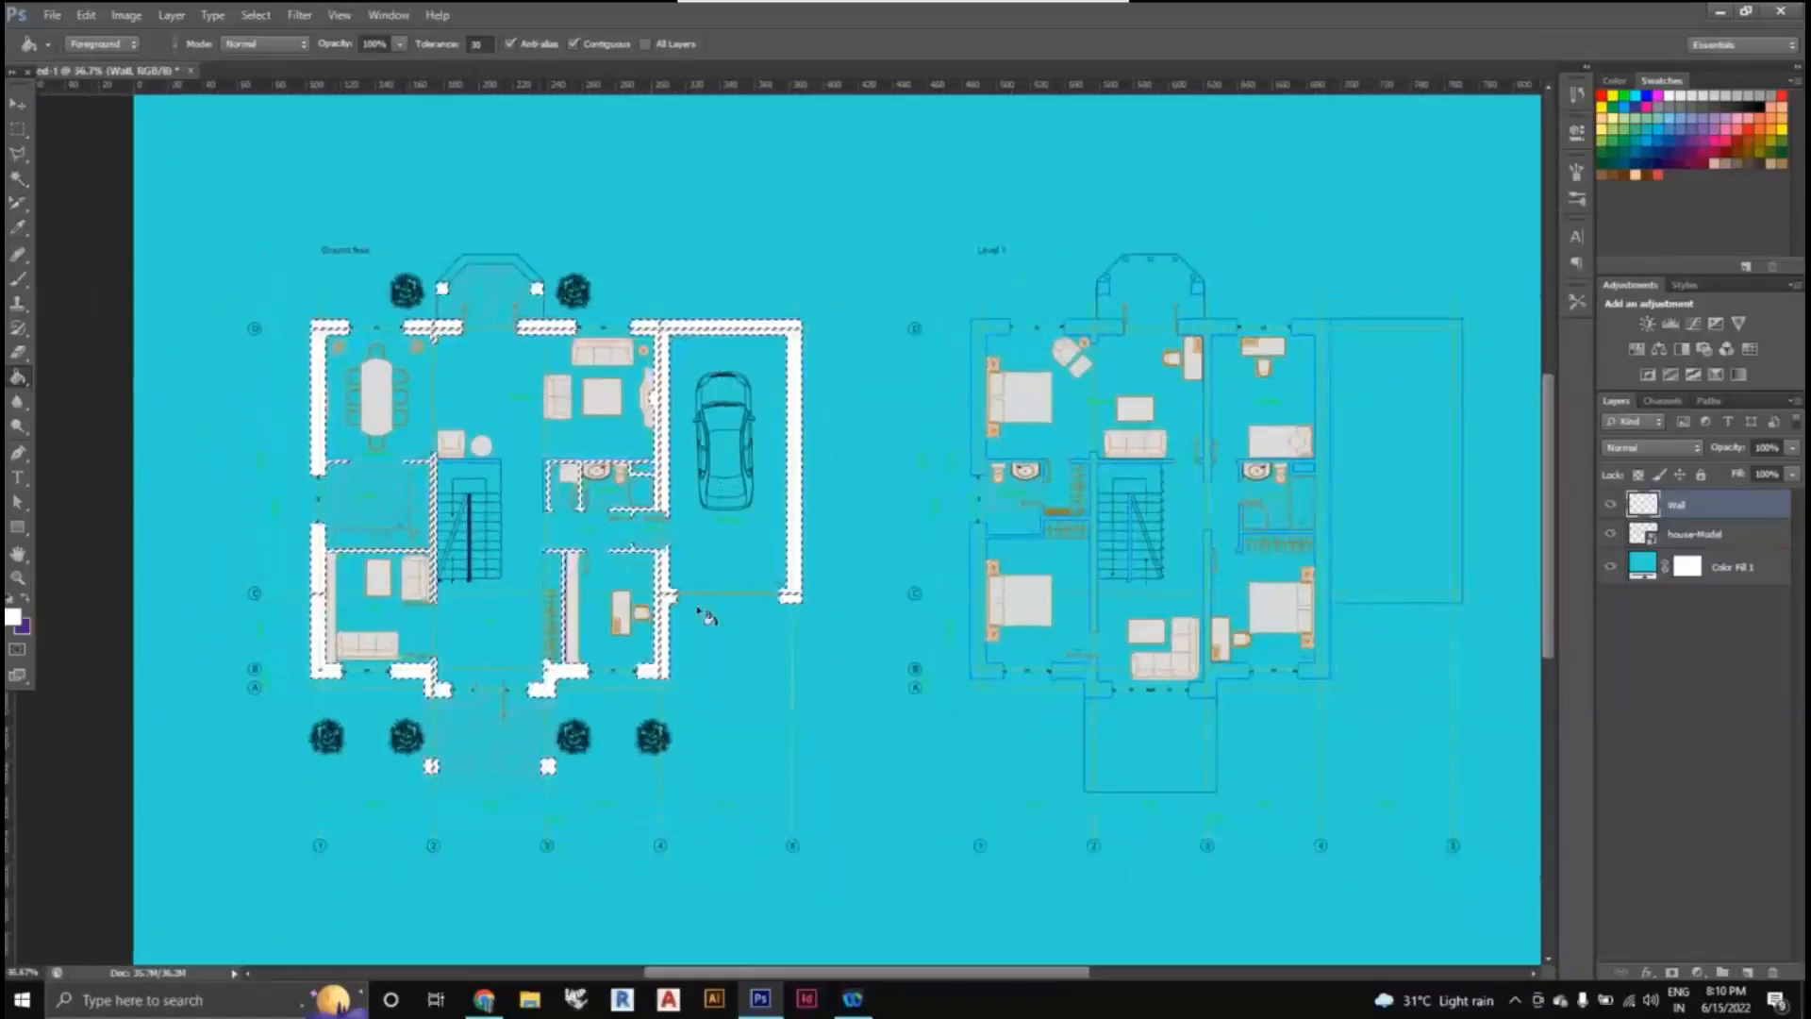
scroll(563, 661, up, 1)
scroll(563, 661, down, 1)
scroll(226, 411, up, 1)
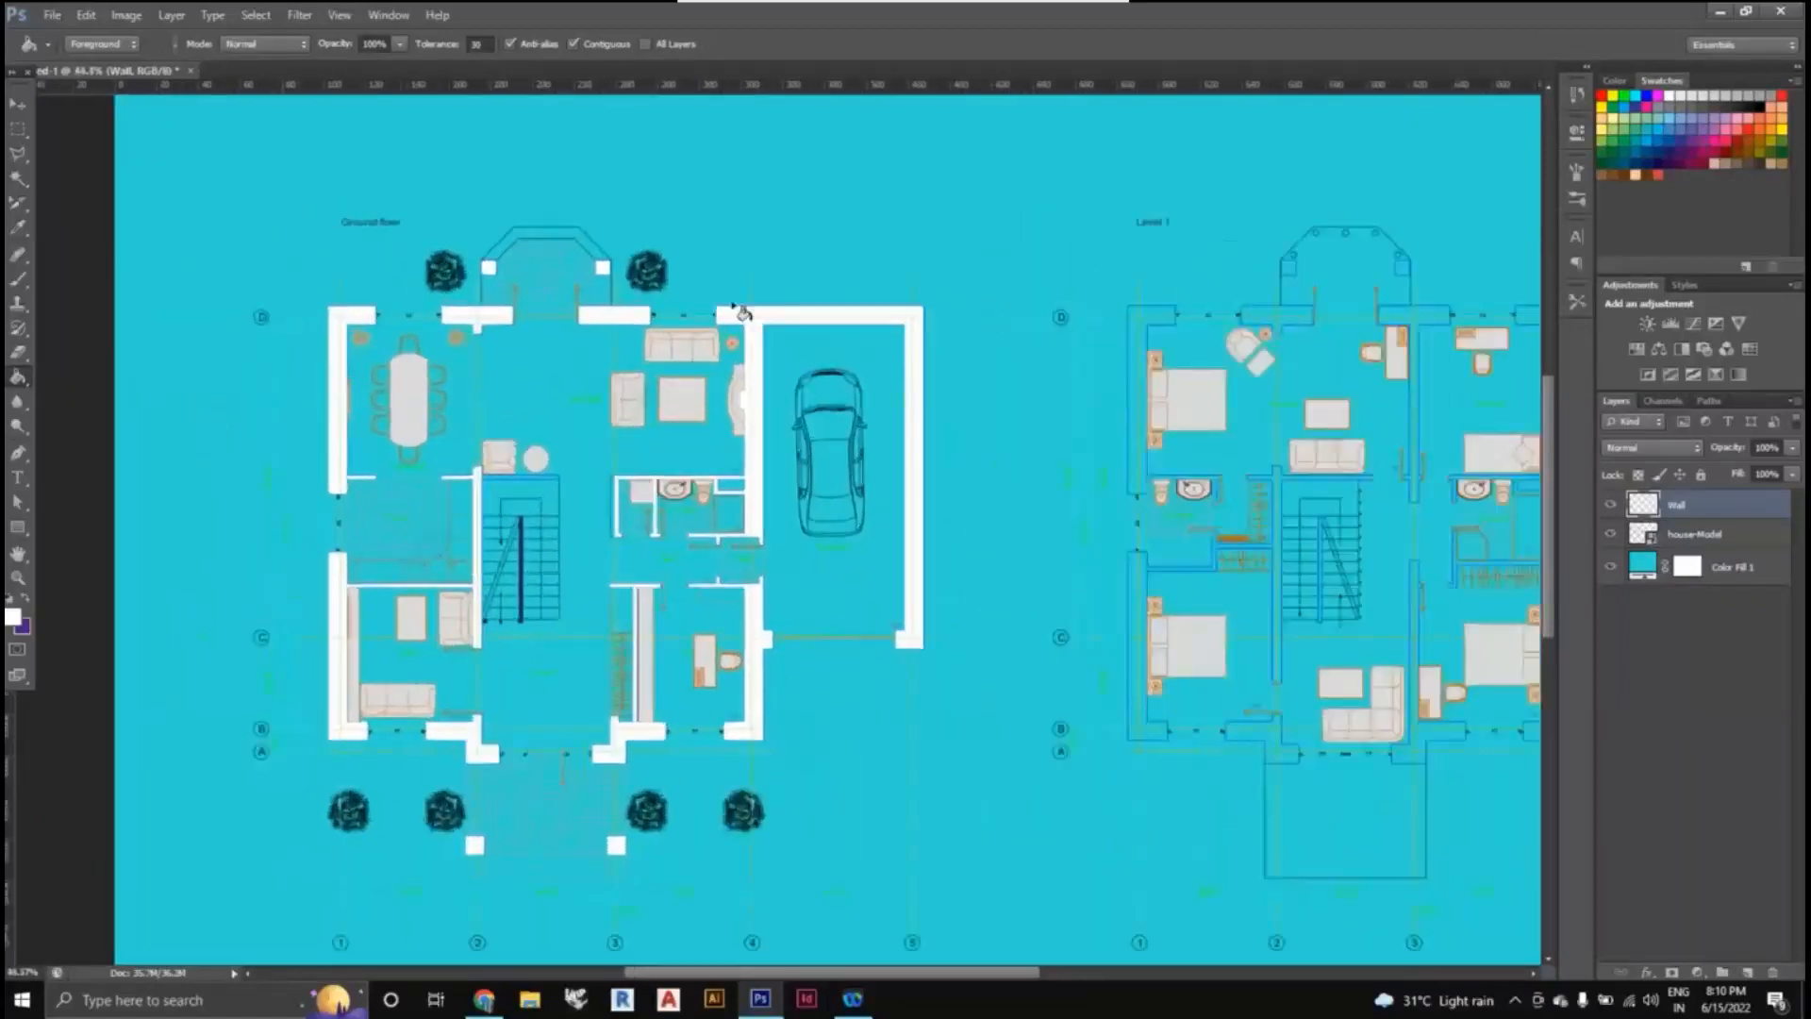
scroll(954, 667, down, 1)
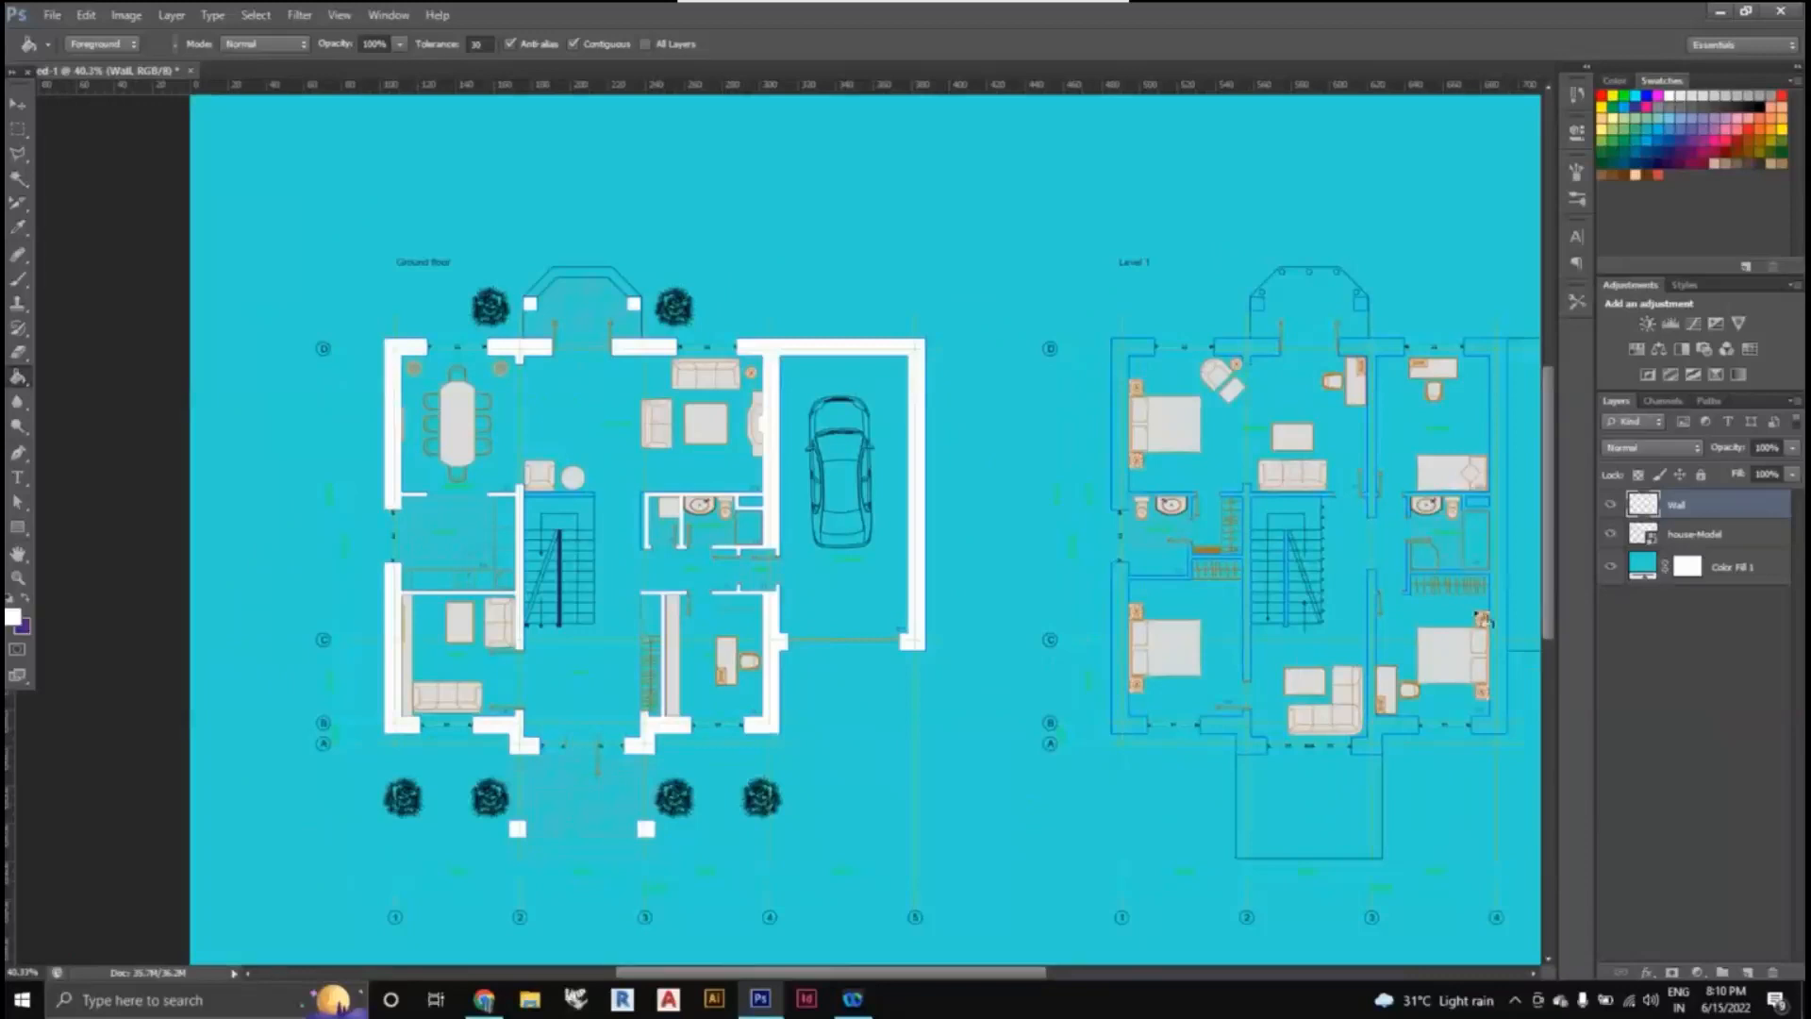
- Create a new layer above Wall and turn it into a clipping mask on the Wall layer
scroll(1193, 640, up, 2)
scroll(1193, 639, up, 1)
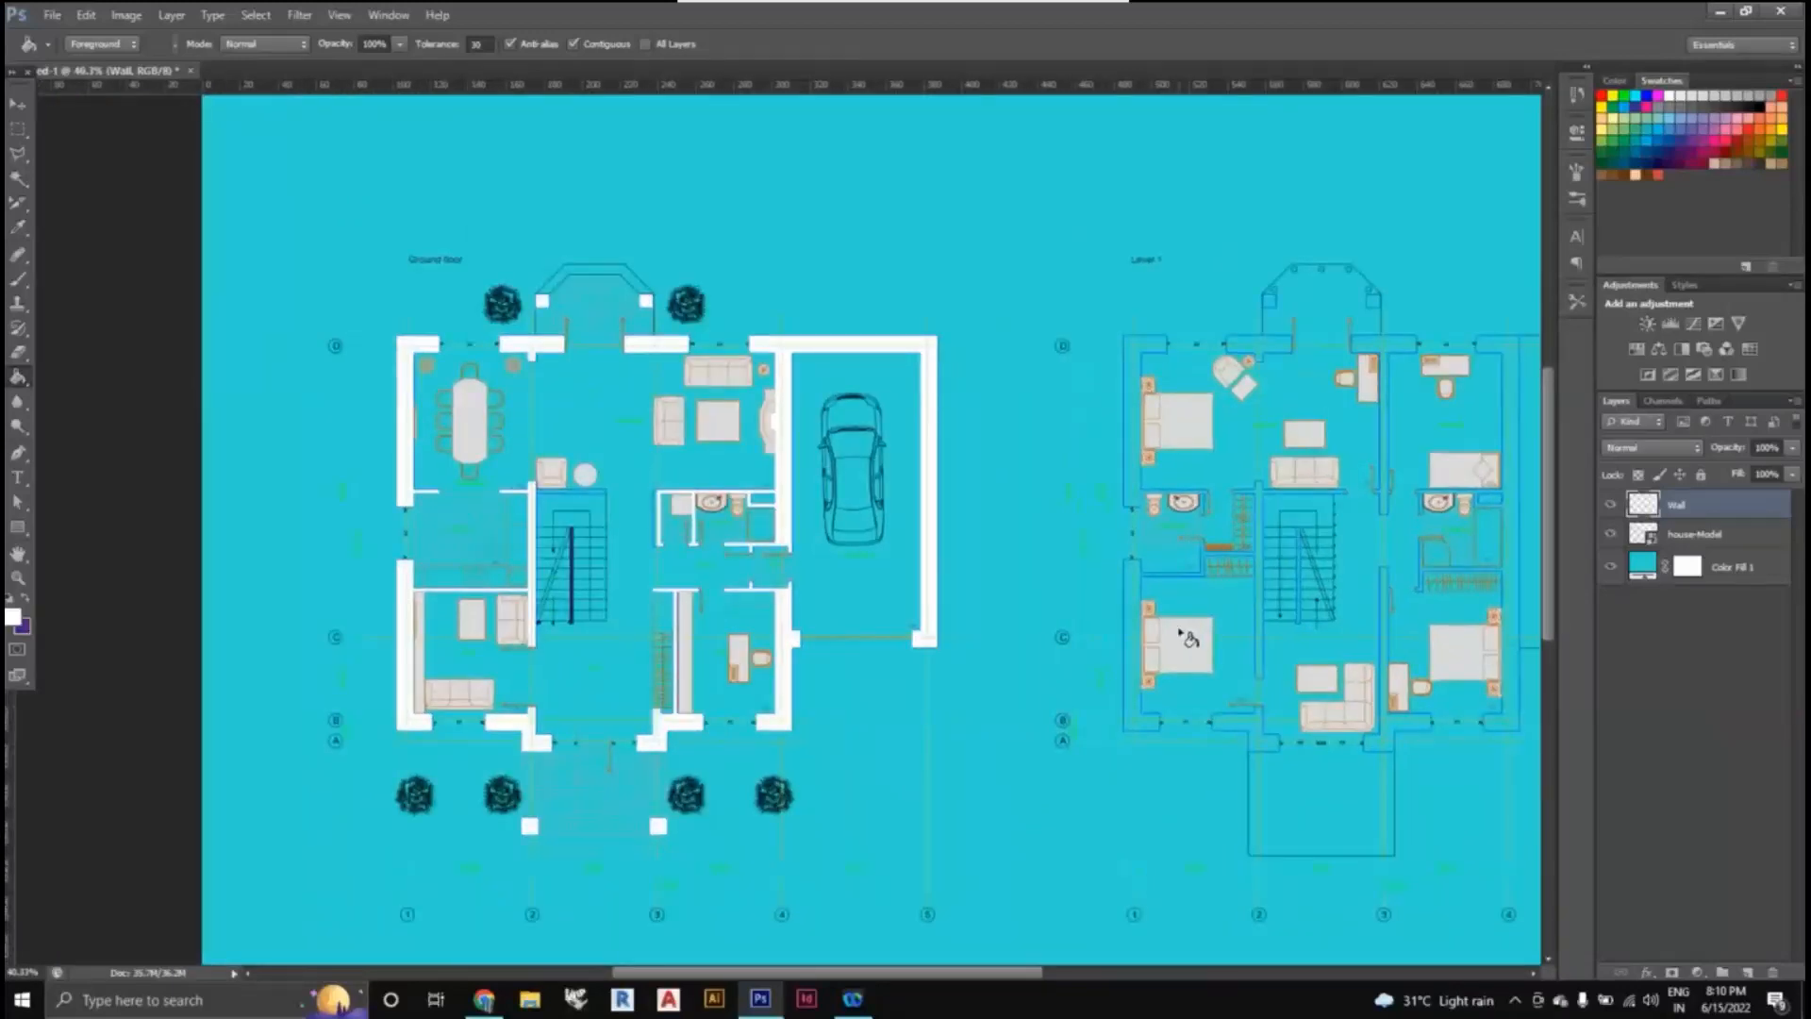
scroll(903, 521, up, 1)
scroll(912, 528, down, 2)
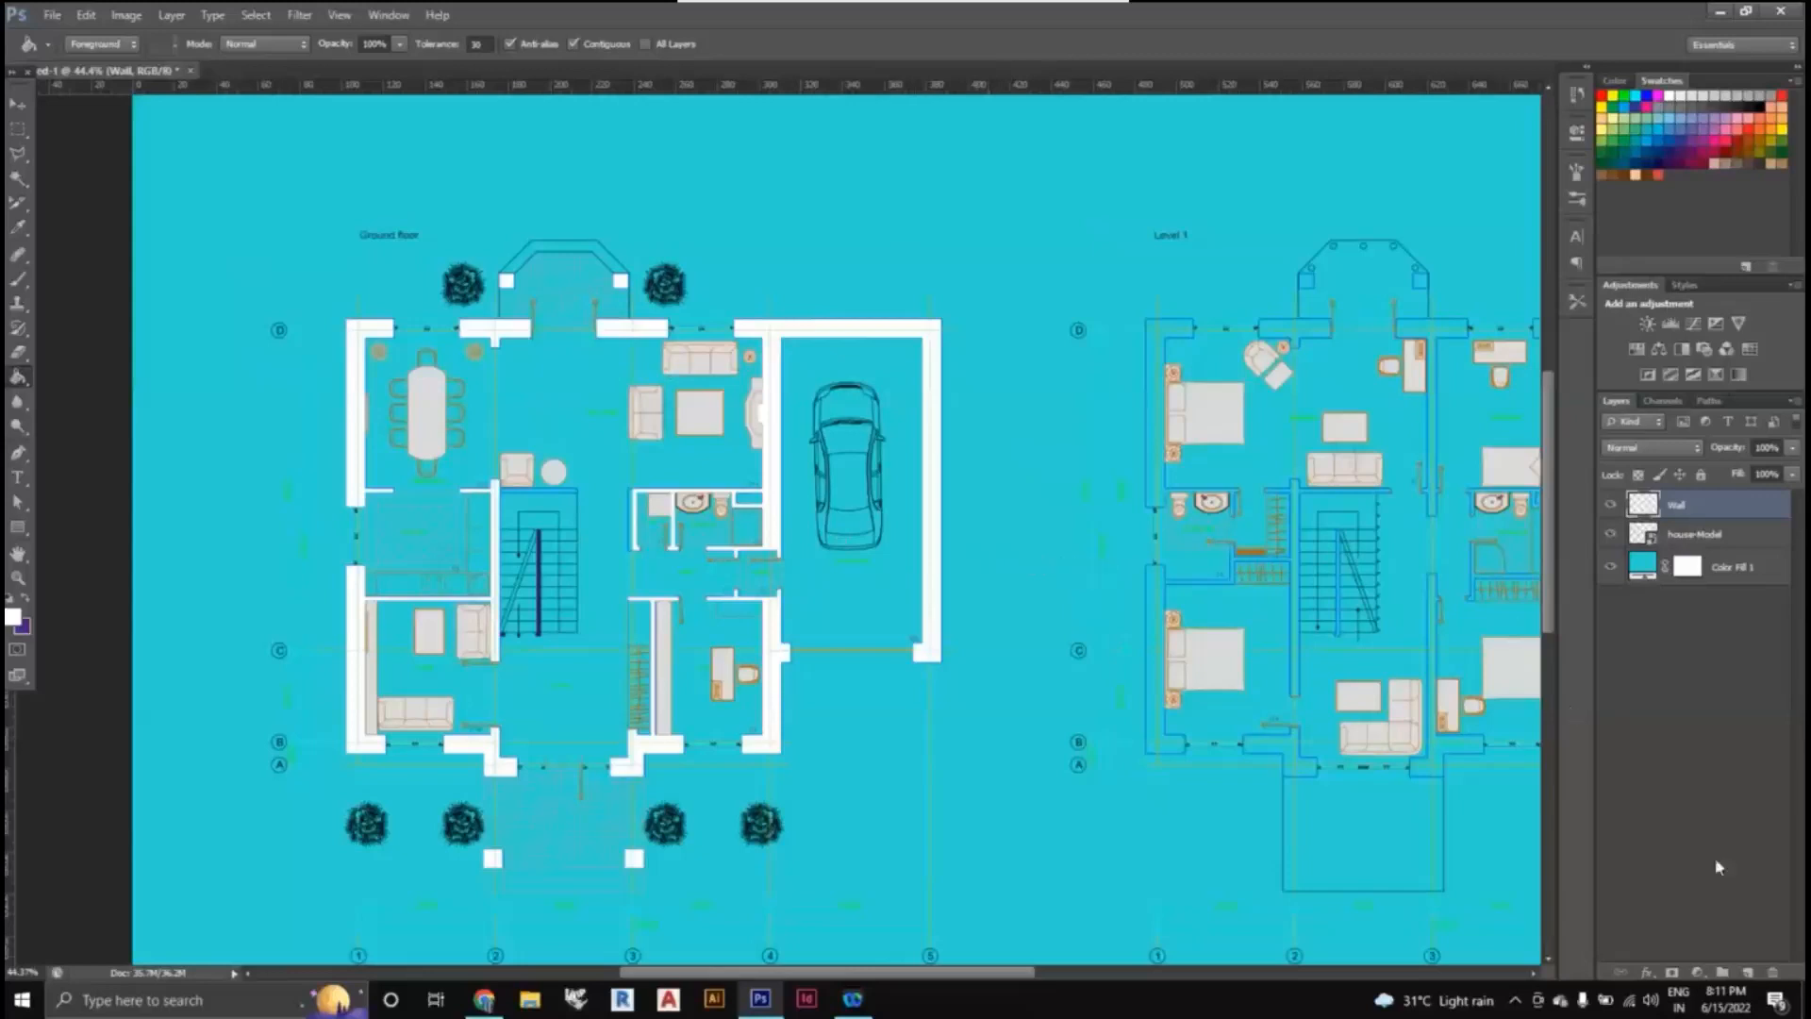
click(1747, 973)
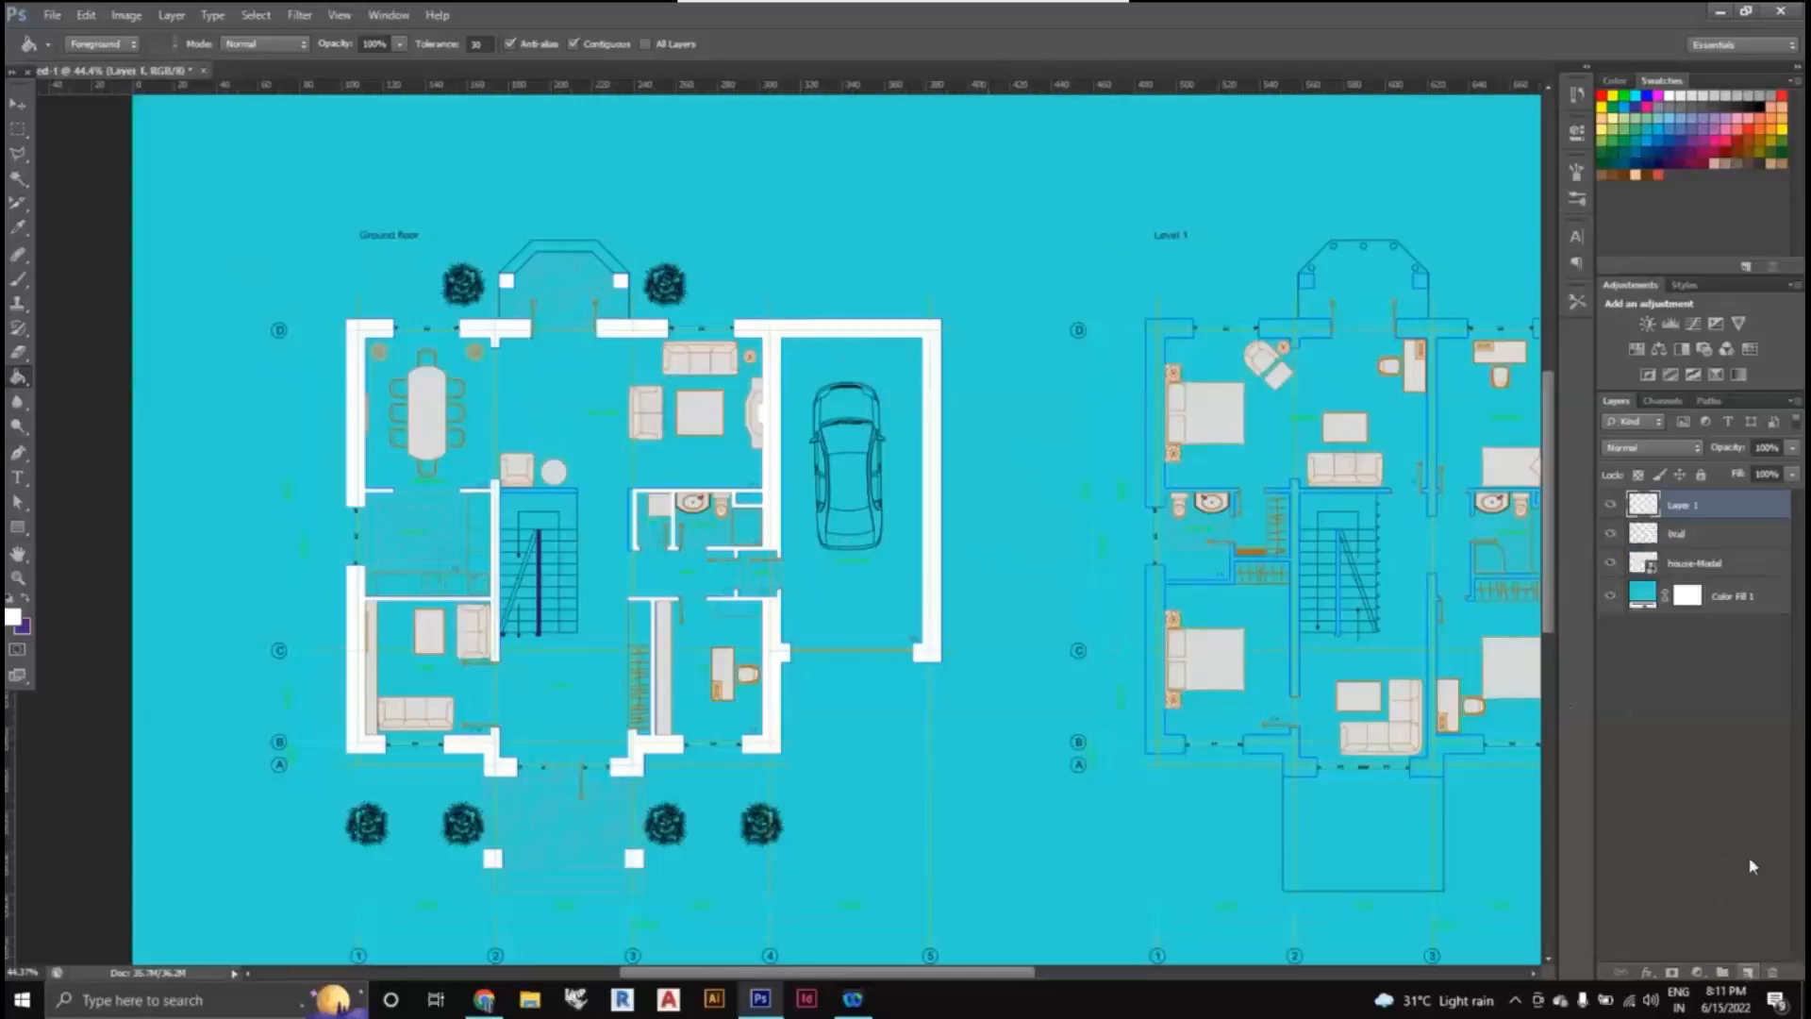
right_click(1683, 512)
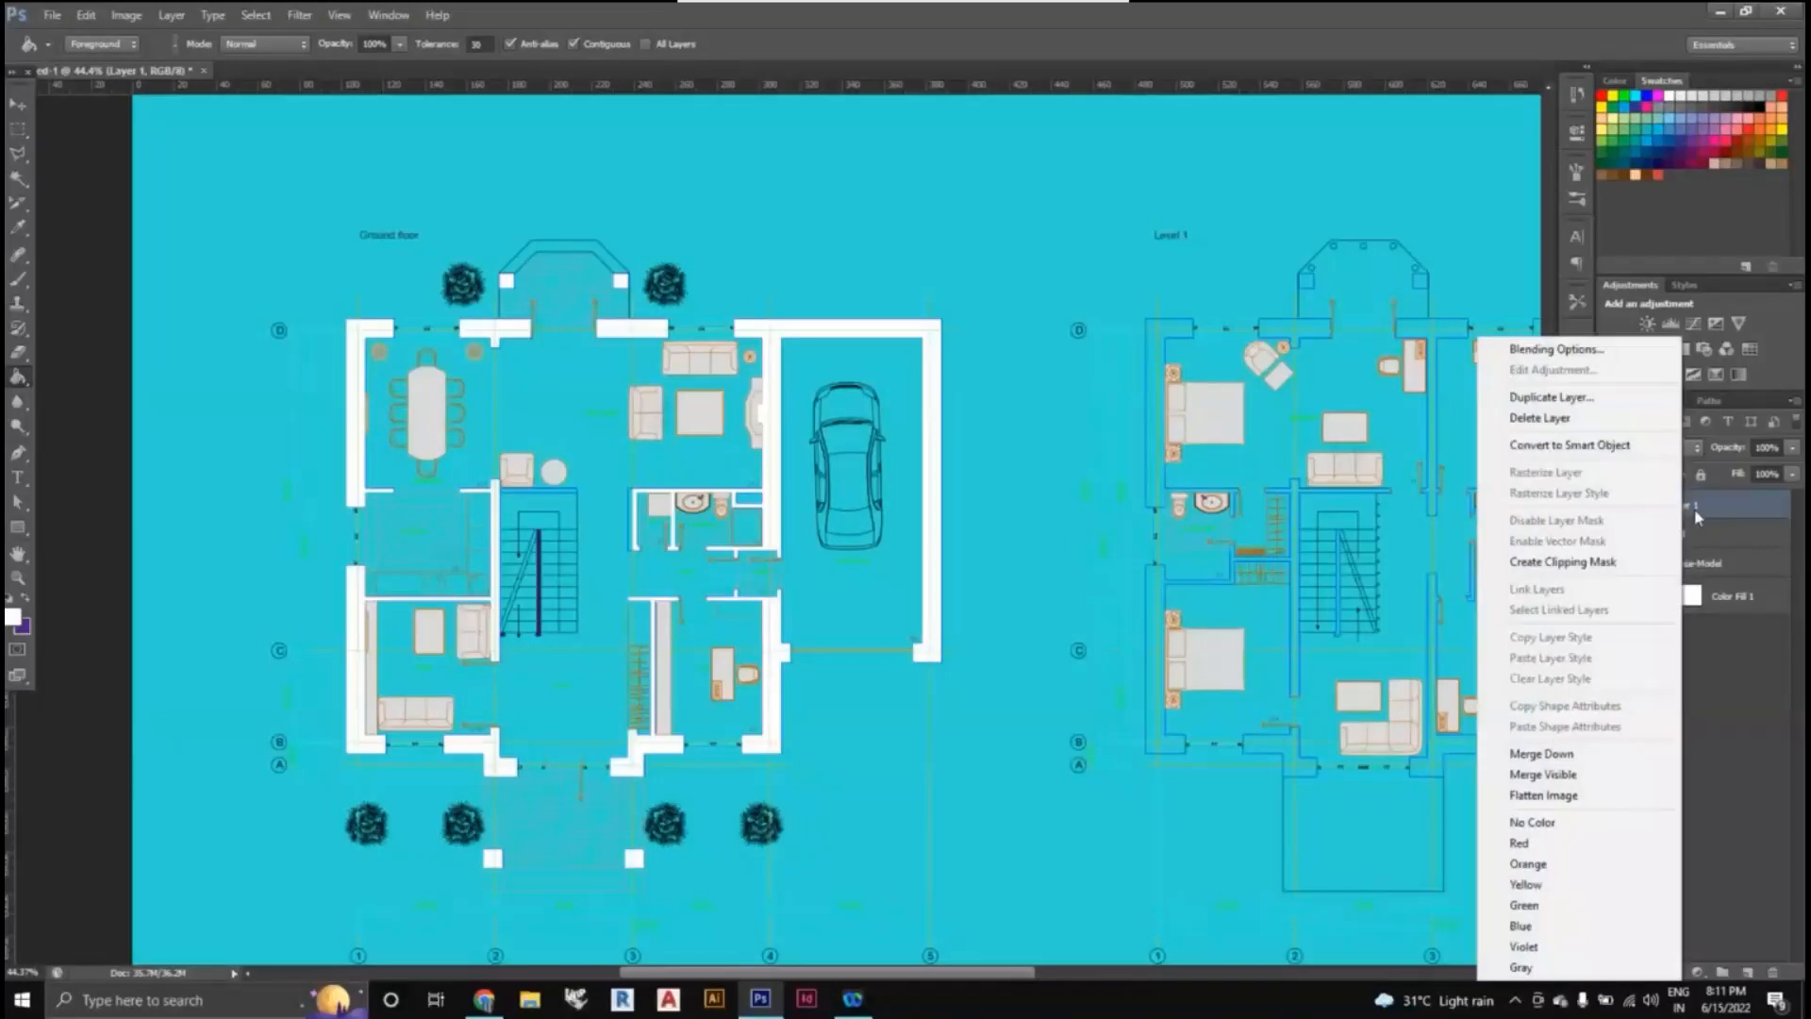
click(1574, 562)
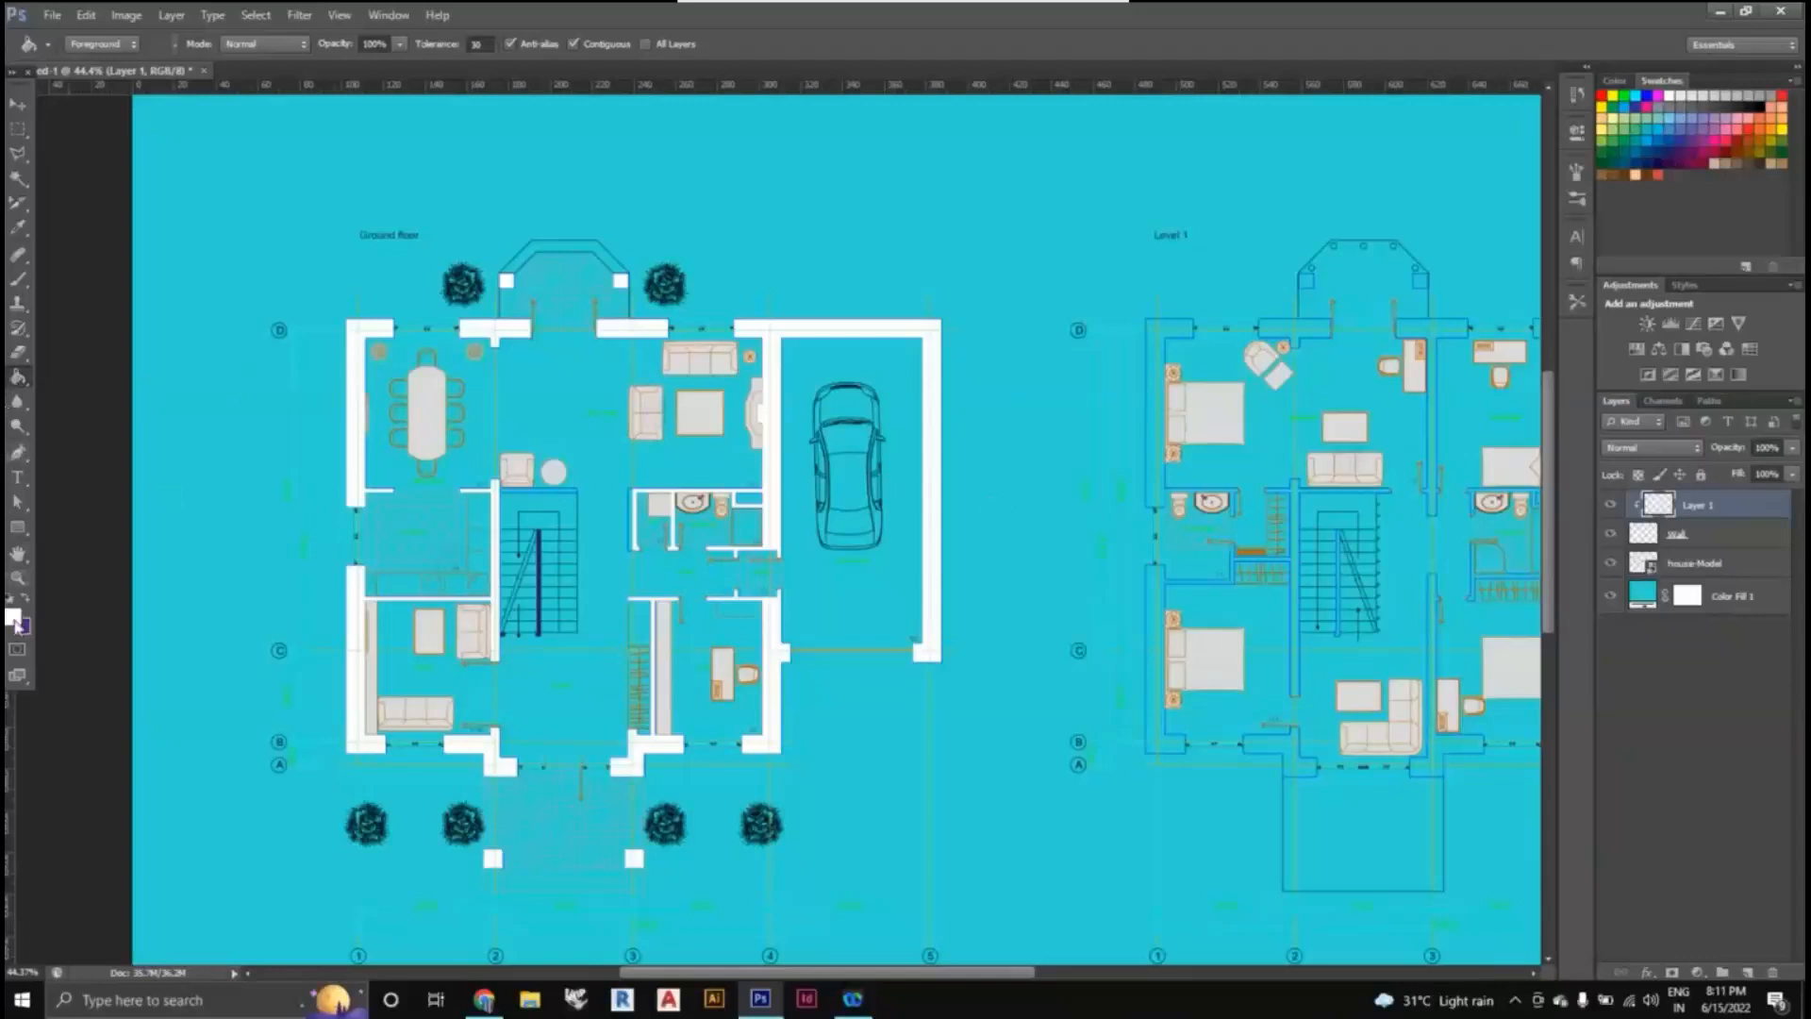
- Set the foreground color to dark red 773c3c and fill the clipped Layer 1 with it
click(13, 618)
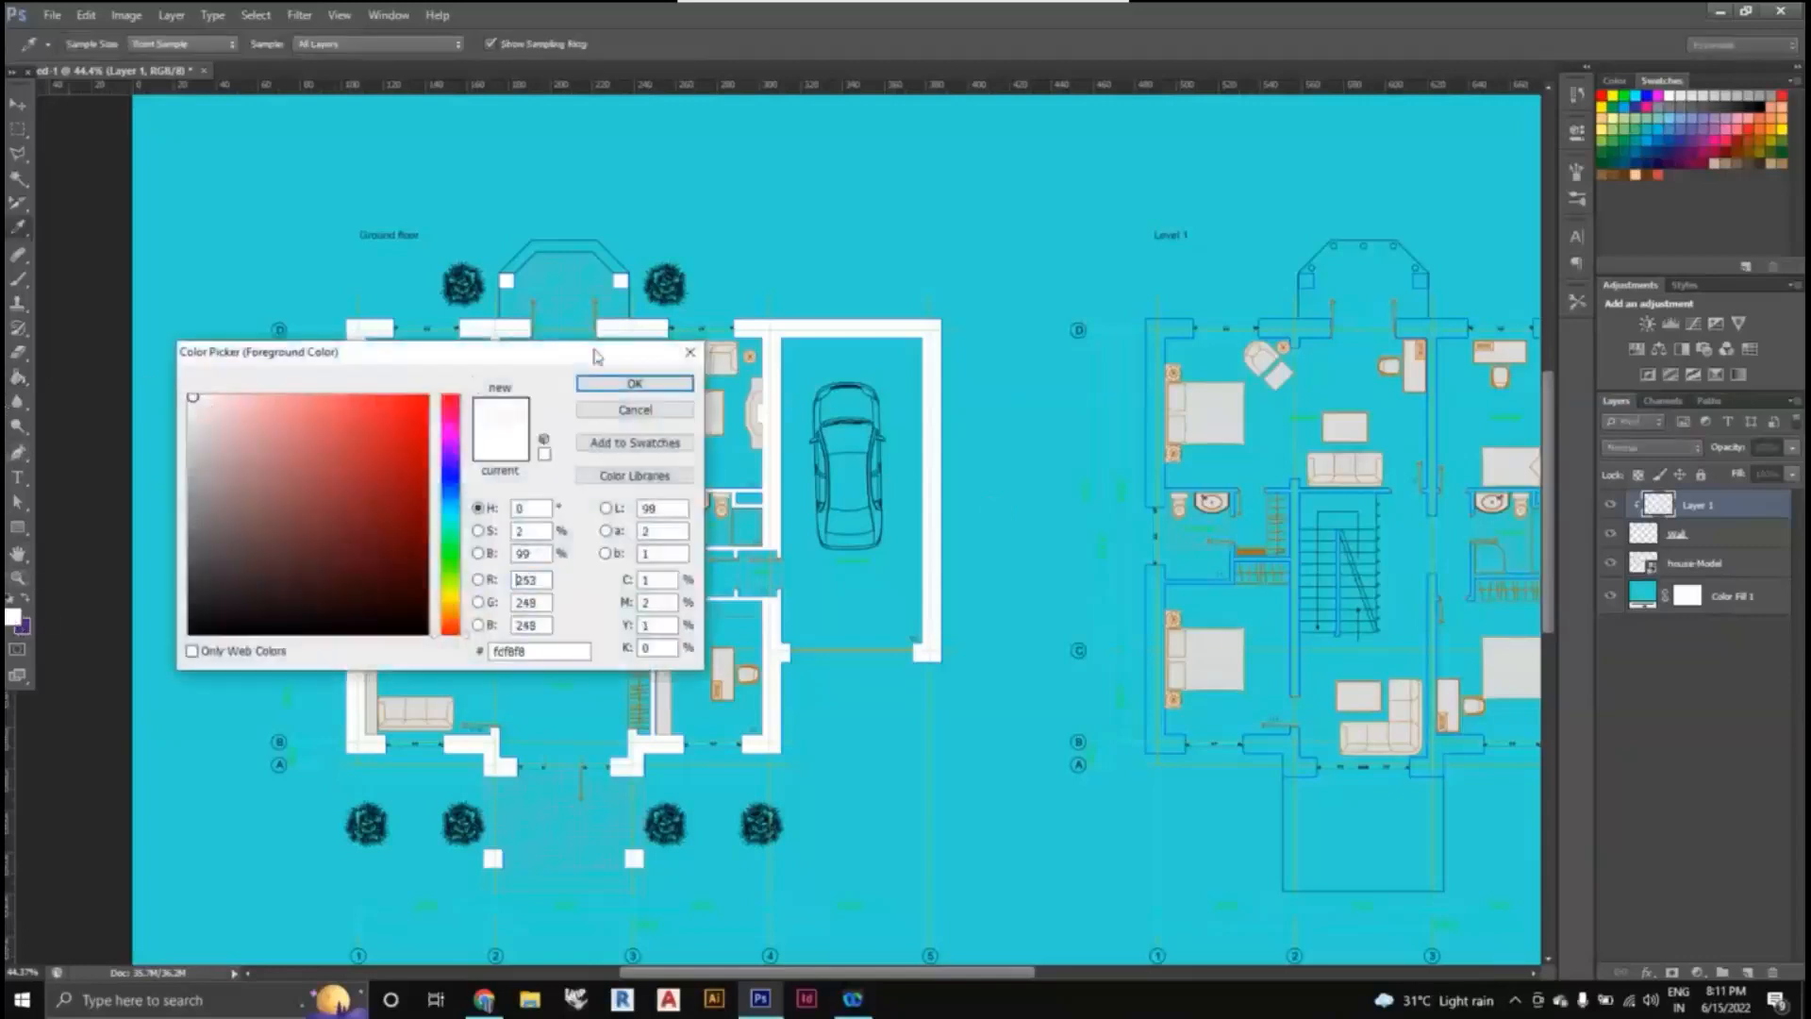
mouse_move(224, 443)
mouse_down()
mouse_move(308, 488)
mouse_move(310, 523)
mouse_up()
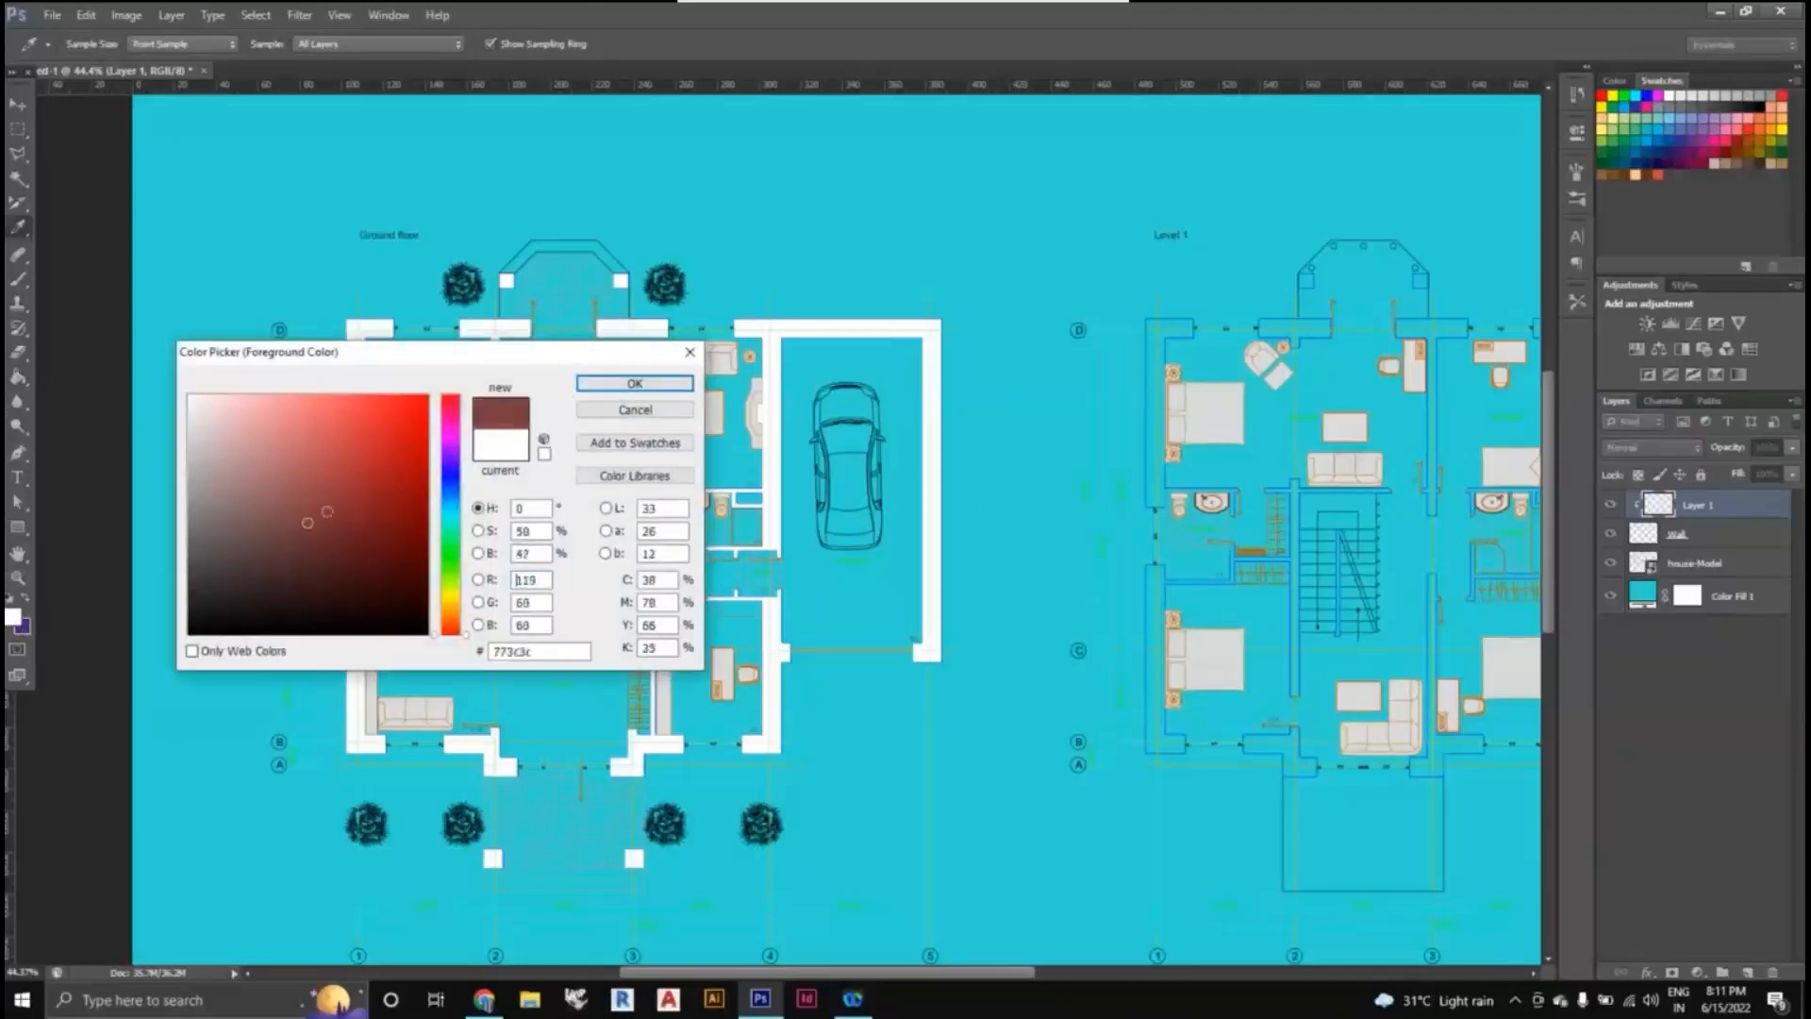
click(608, 384)
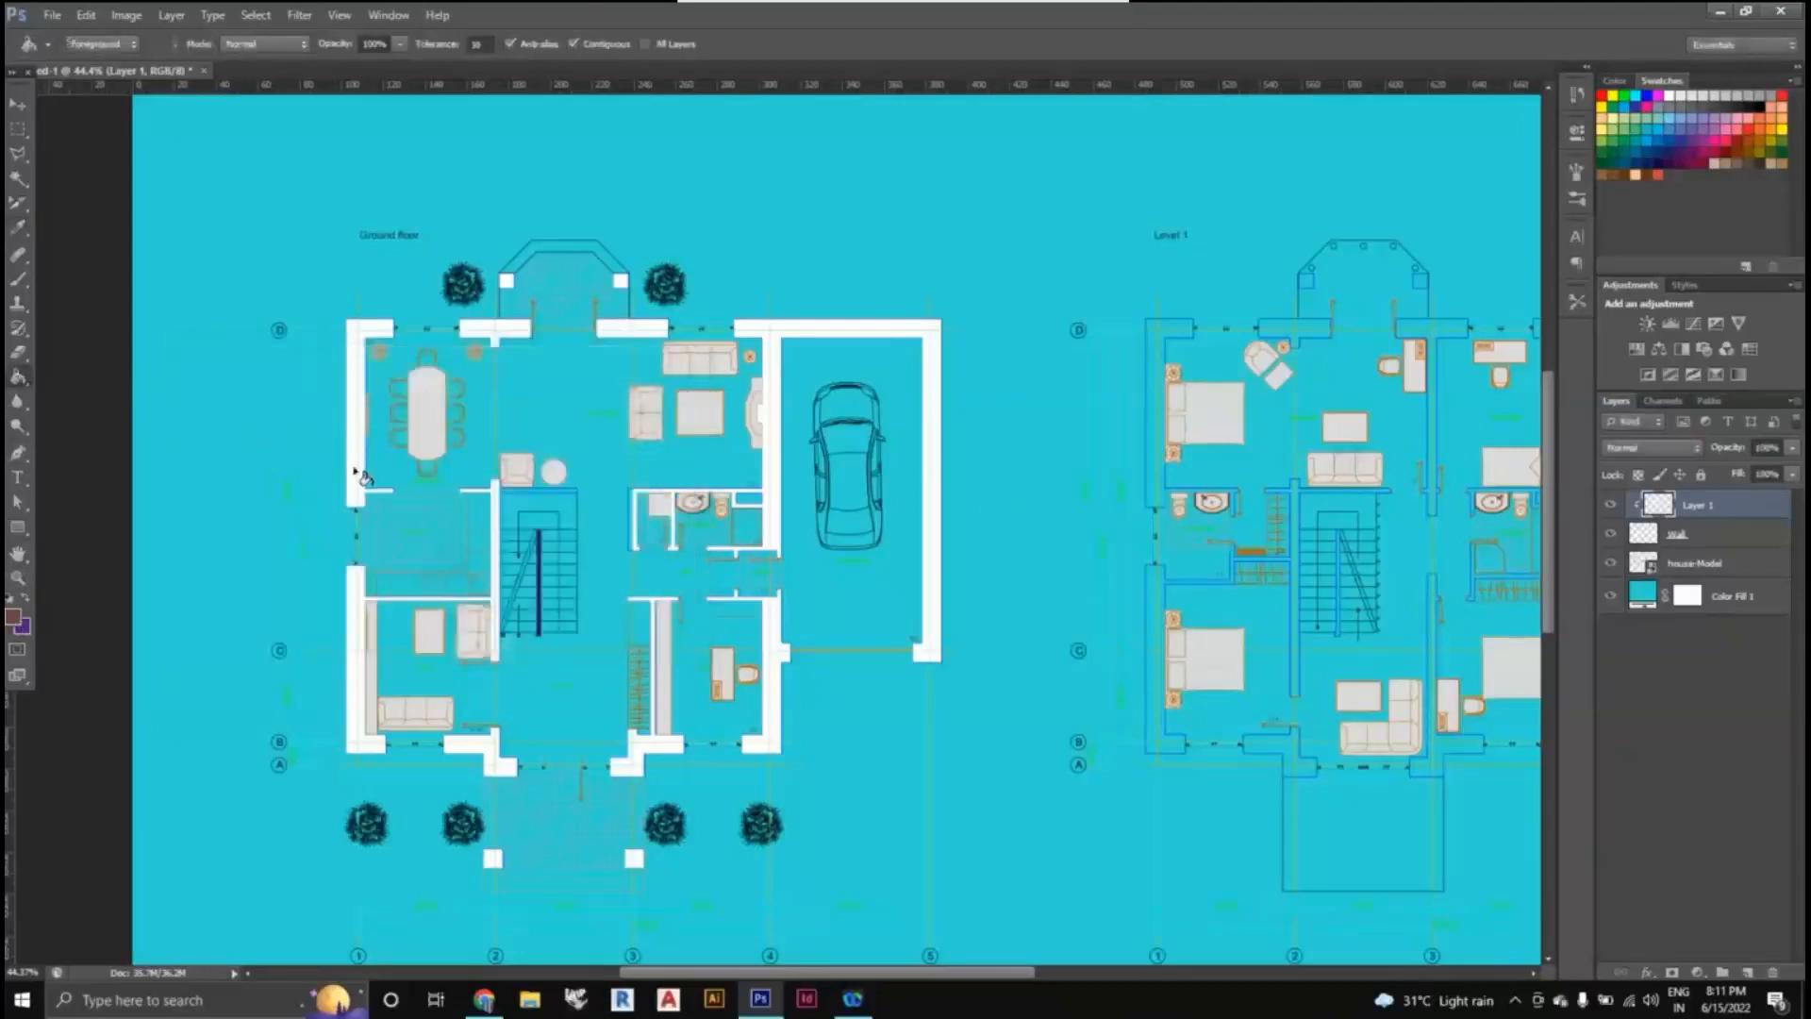
click(385, 481)
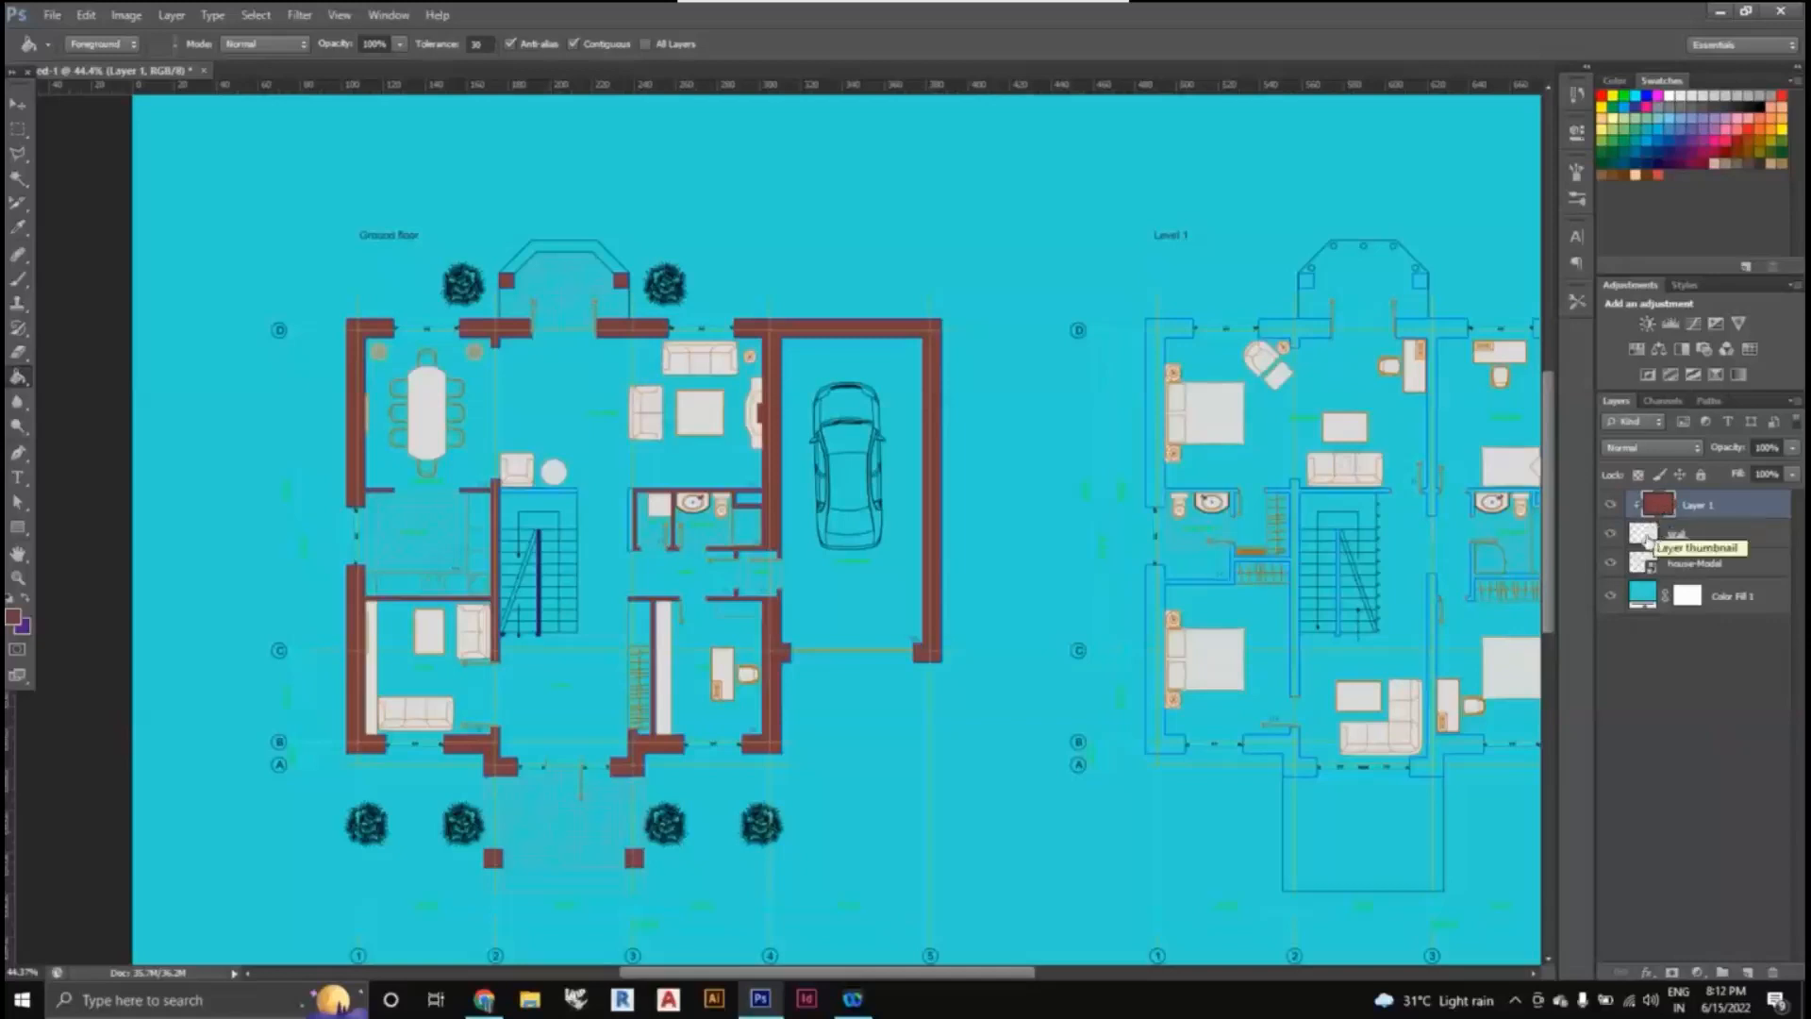
- Compare the walls with and without the clipped red layer by toggling Layer 1's visibility
click(1613, 510)
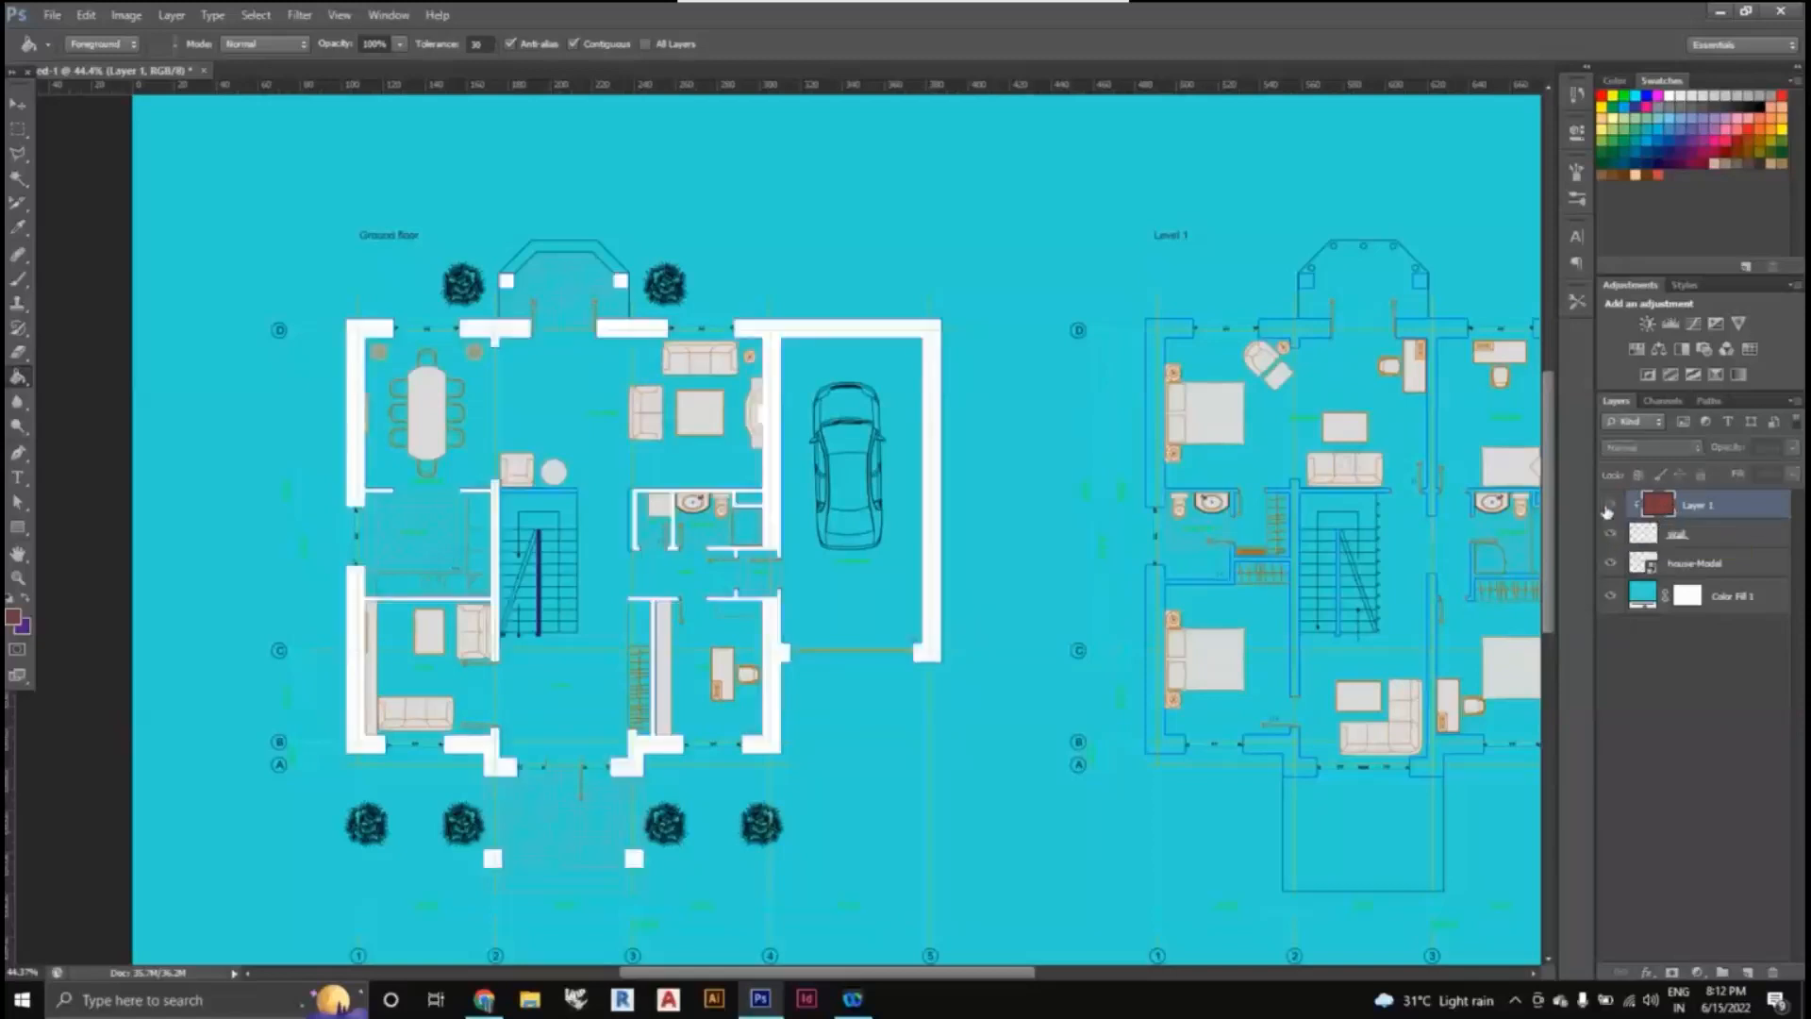
click(1609, 508)
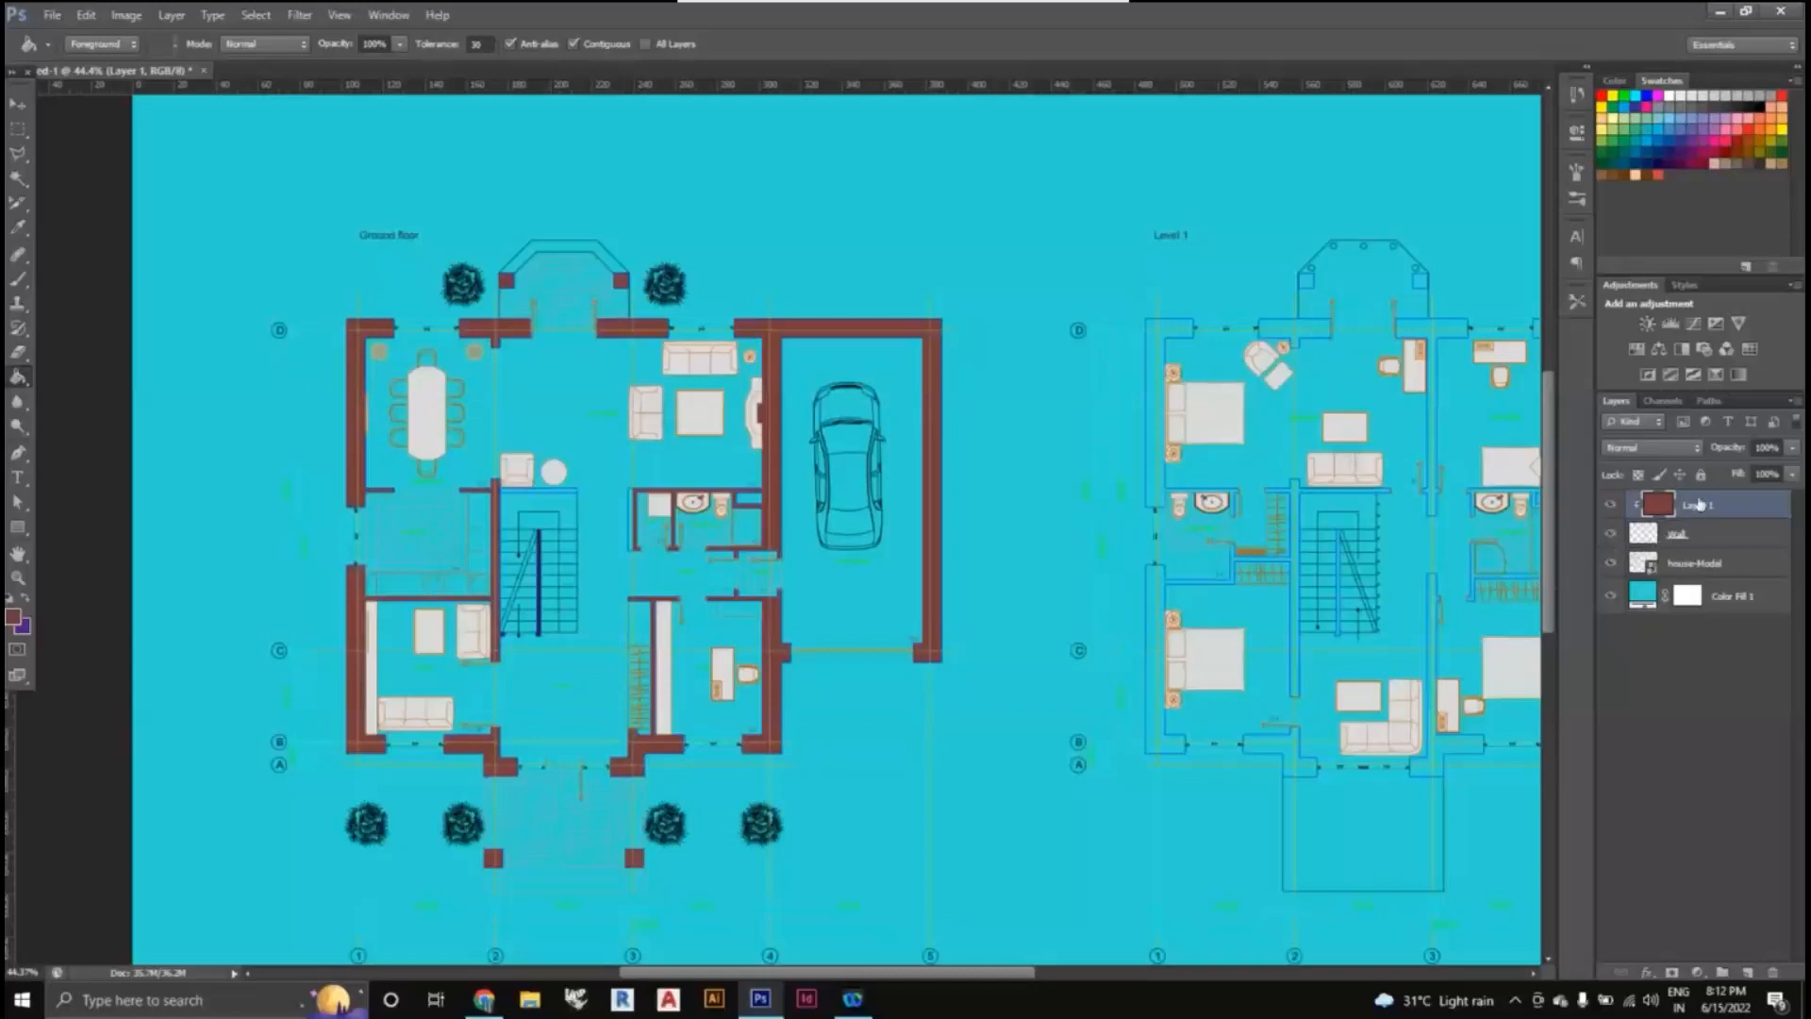
click(1611, 506)
click(1611, 506)
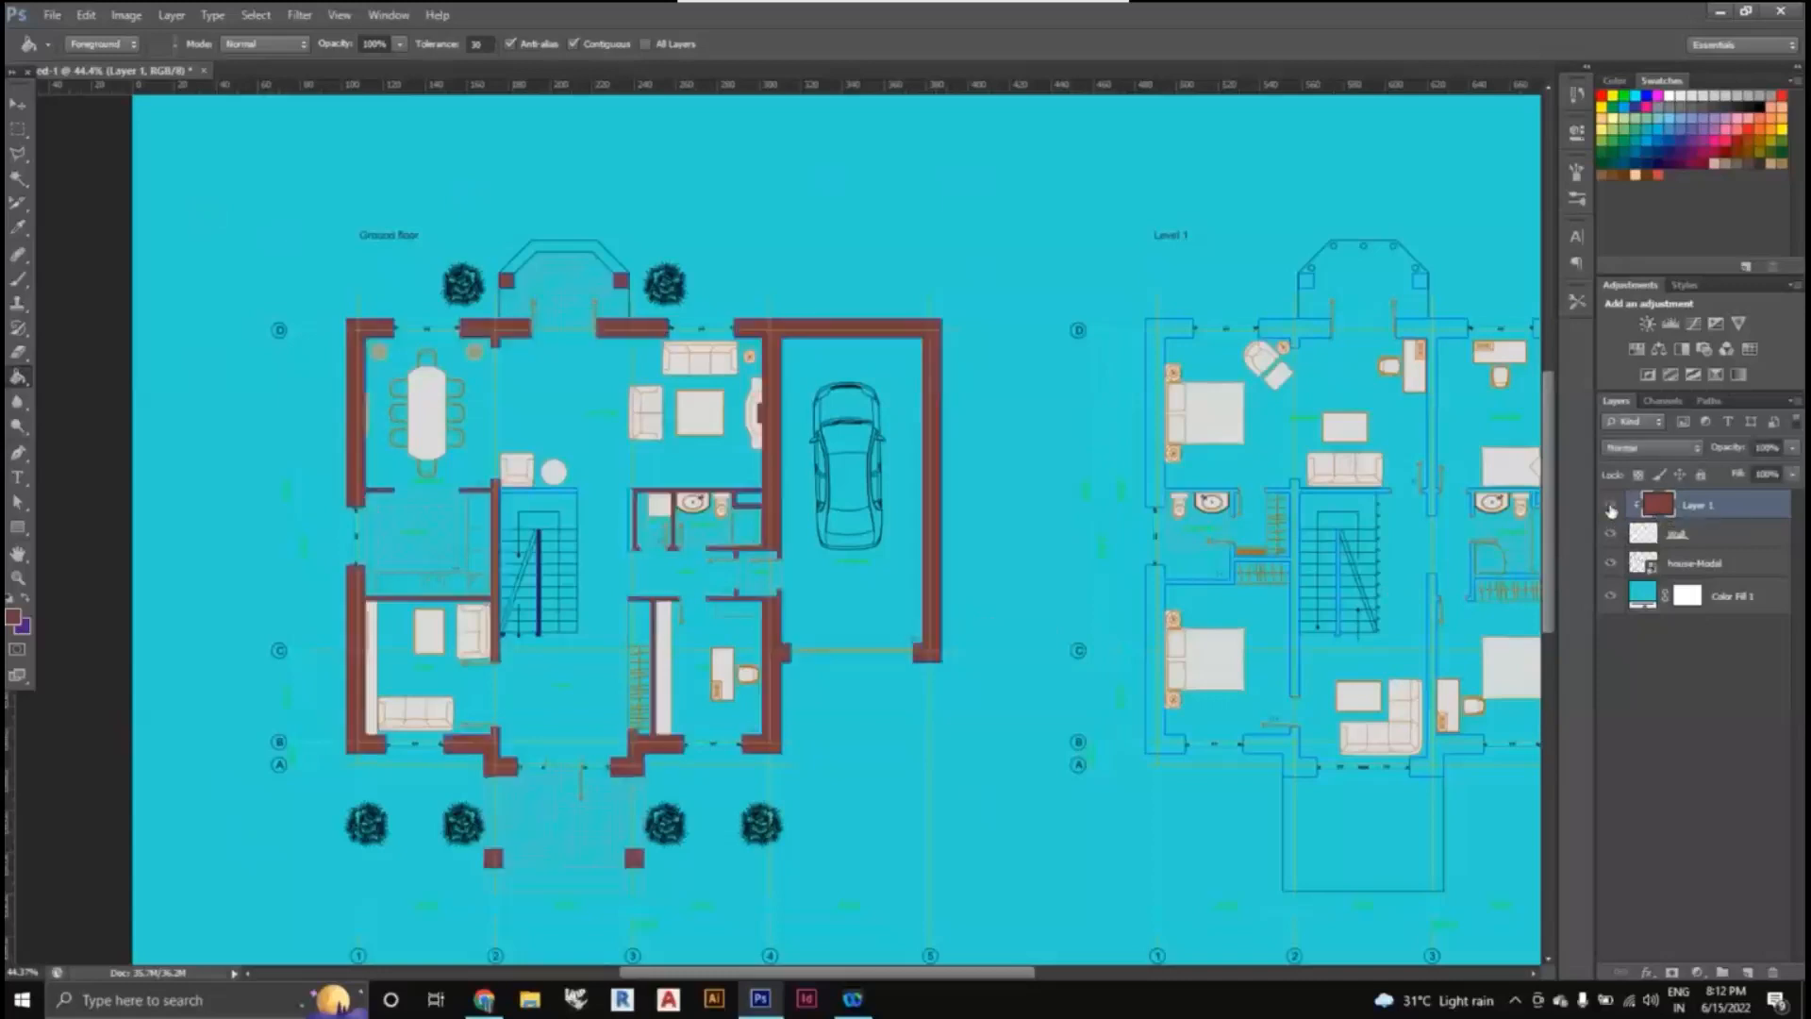
- Hide house-Model and Color Fill 1, toggle the Wall layer and Layer 1 to examine the clipping, and restore all layers' visibility
click(1611, 565)
click(1612, 598)
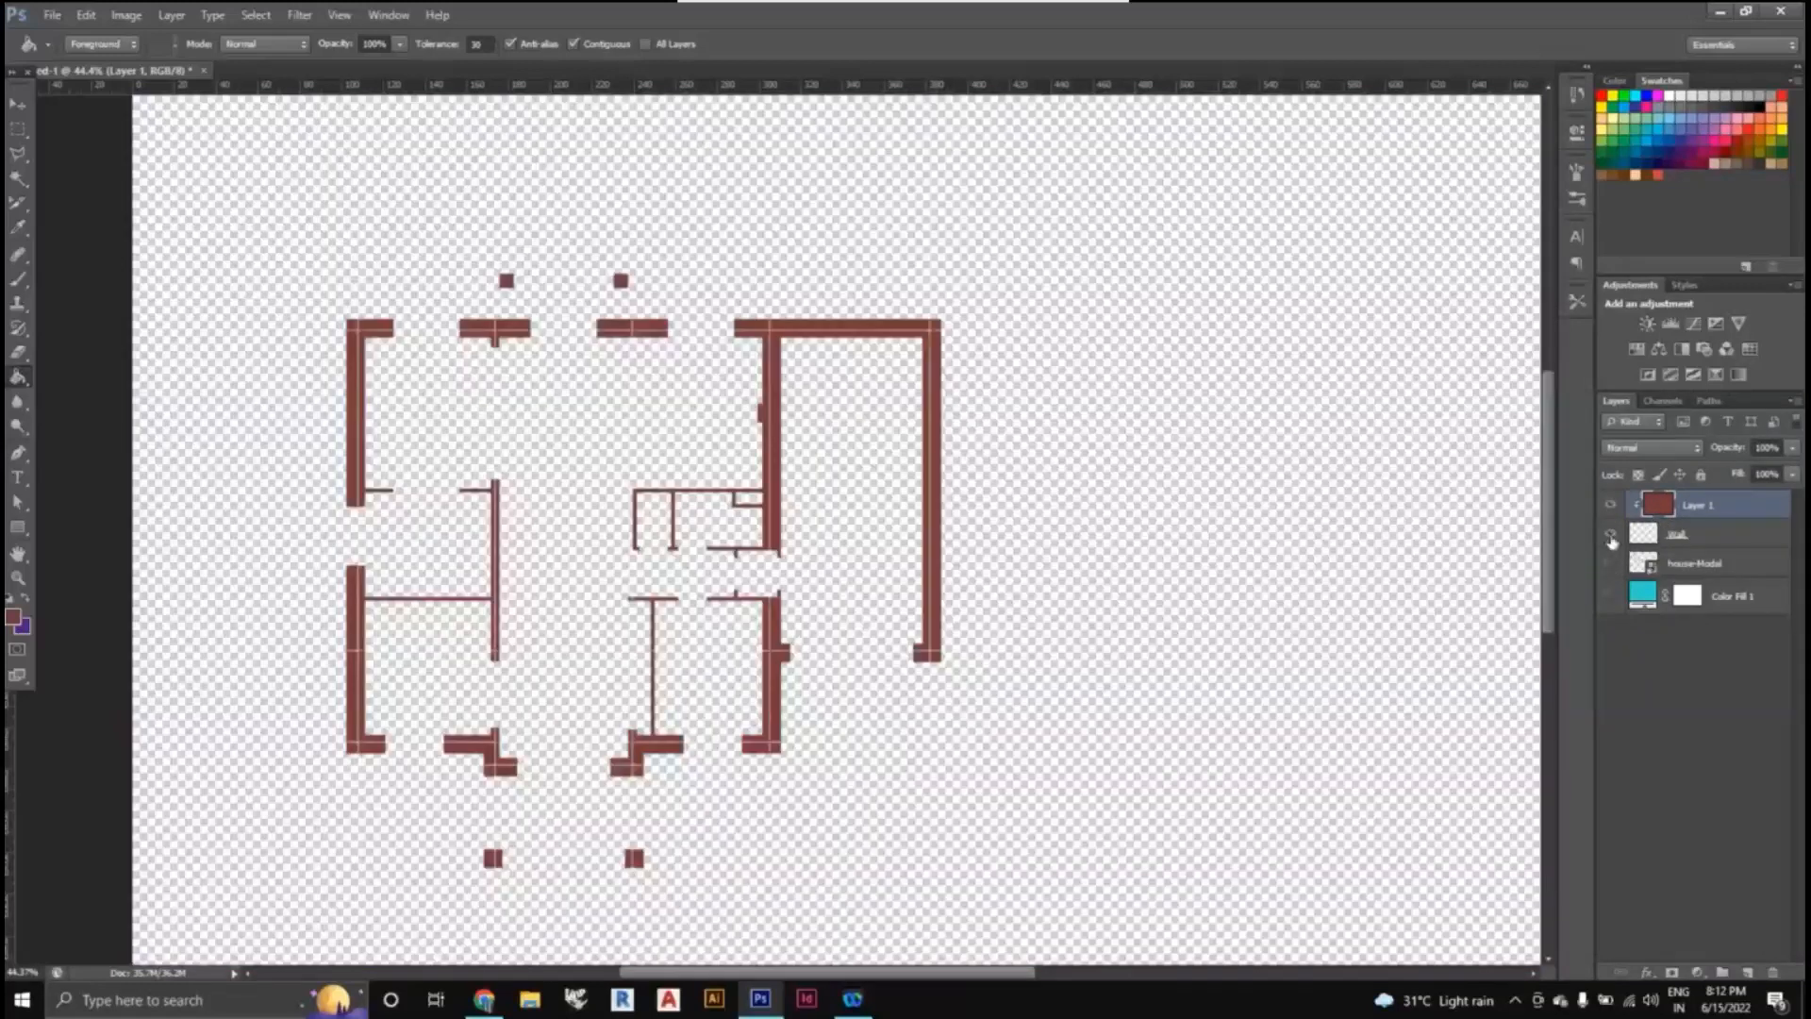
click(1611, 539)
click(1611, 539)
click(1611, 510)
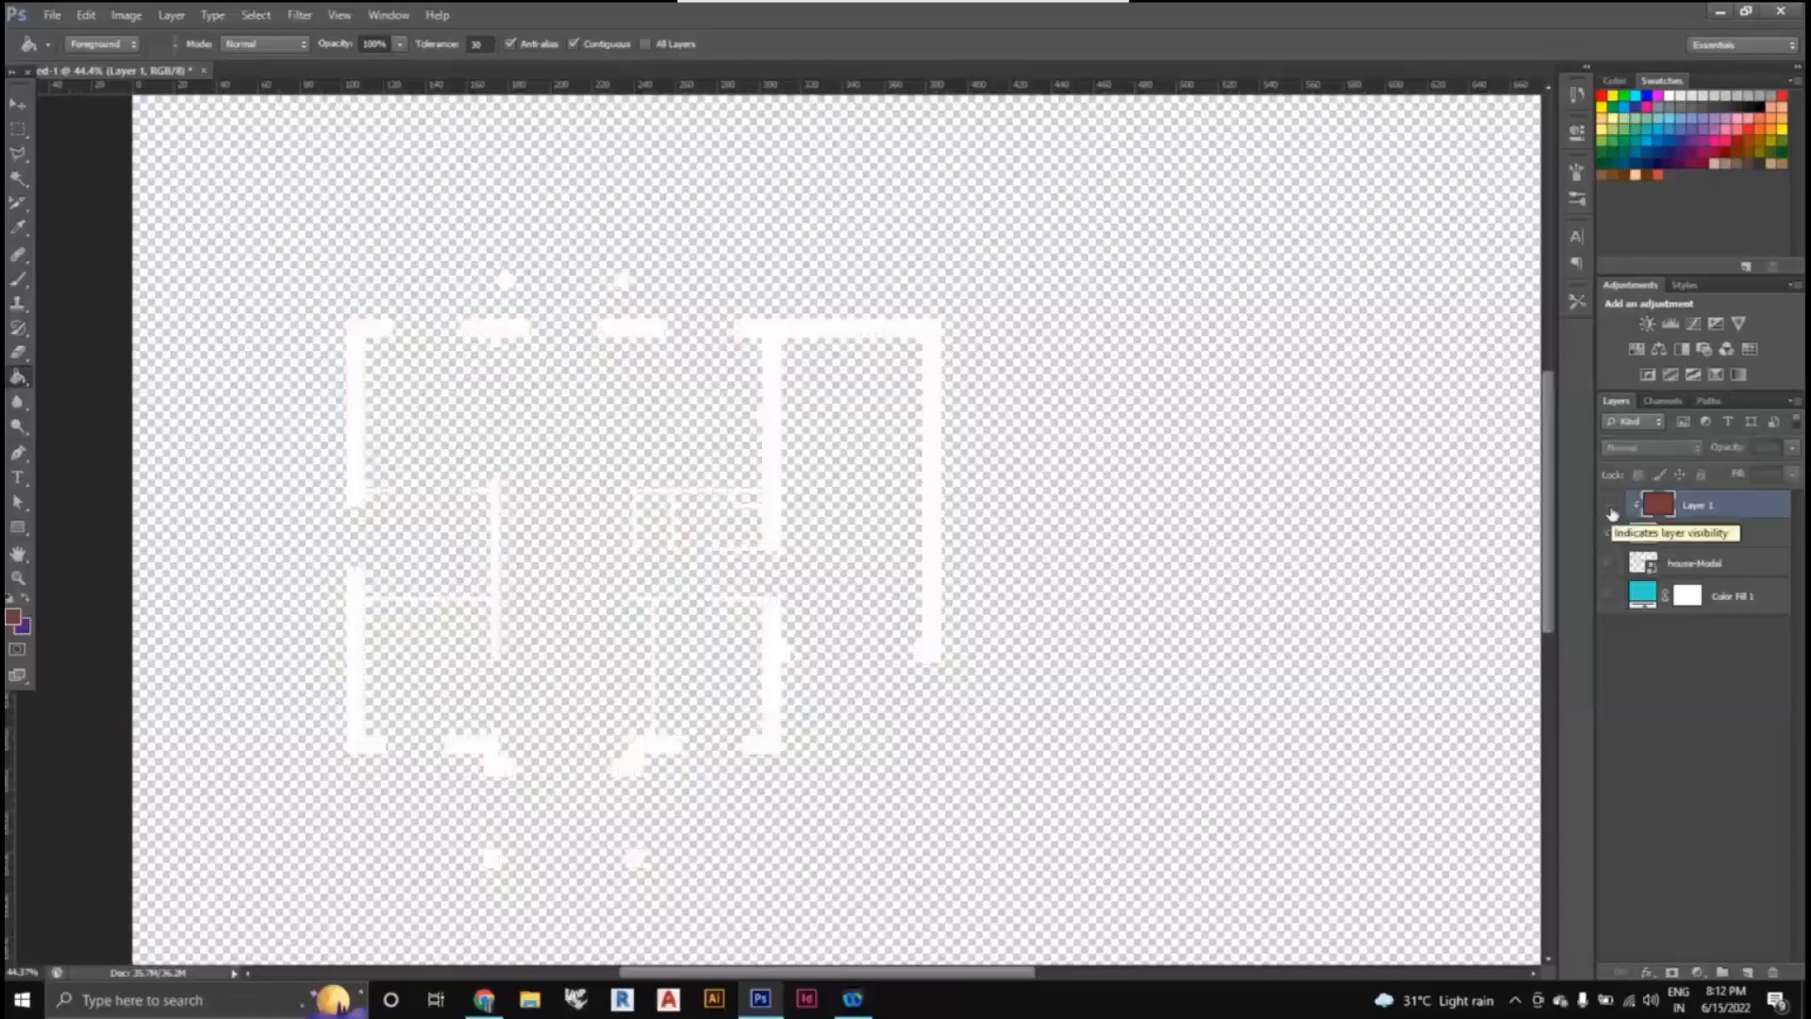
click(1611, 507)
click(1611, 536)
click(1611, 536)
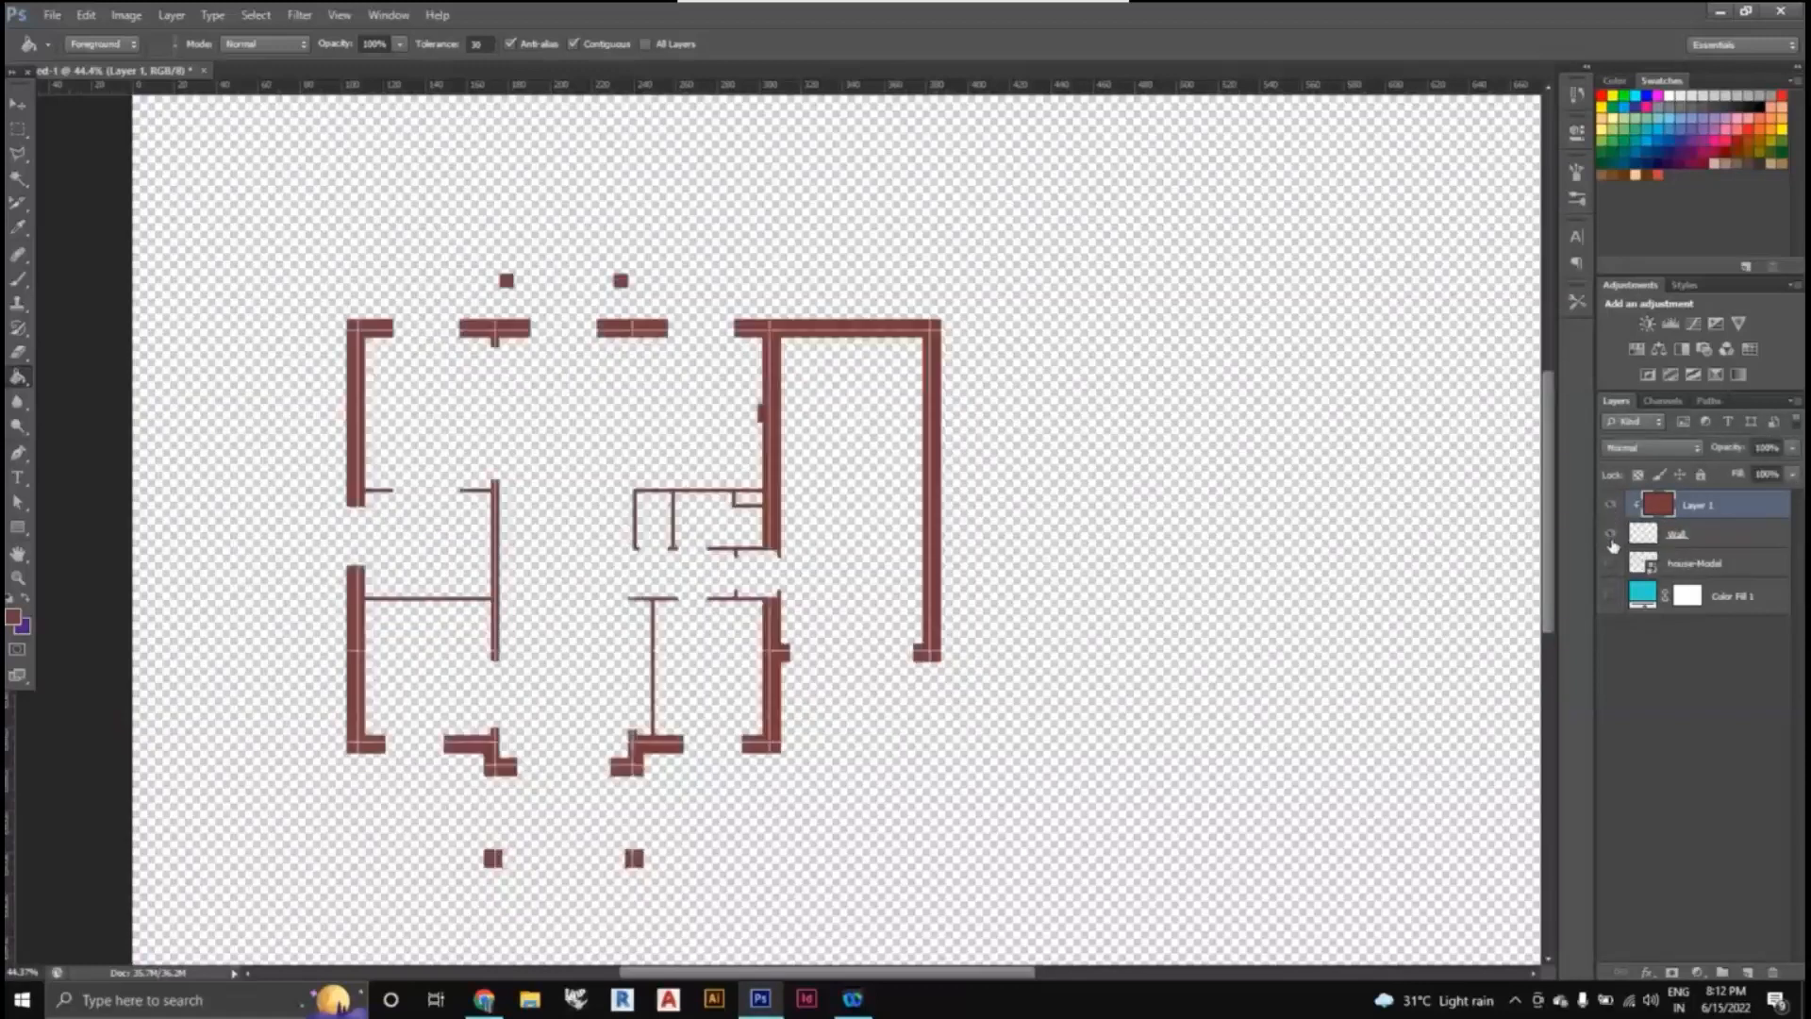
click(1611, 564)
click(1611, 596)
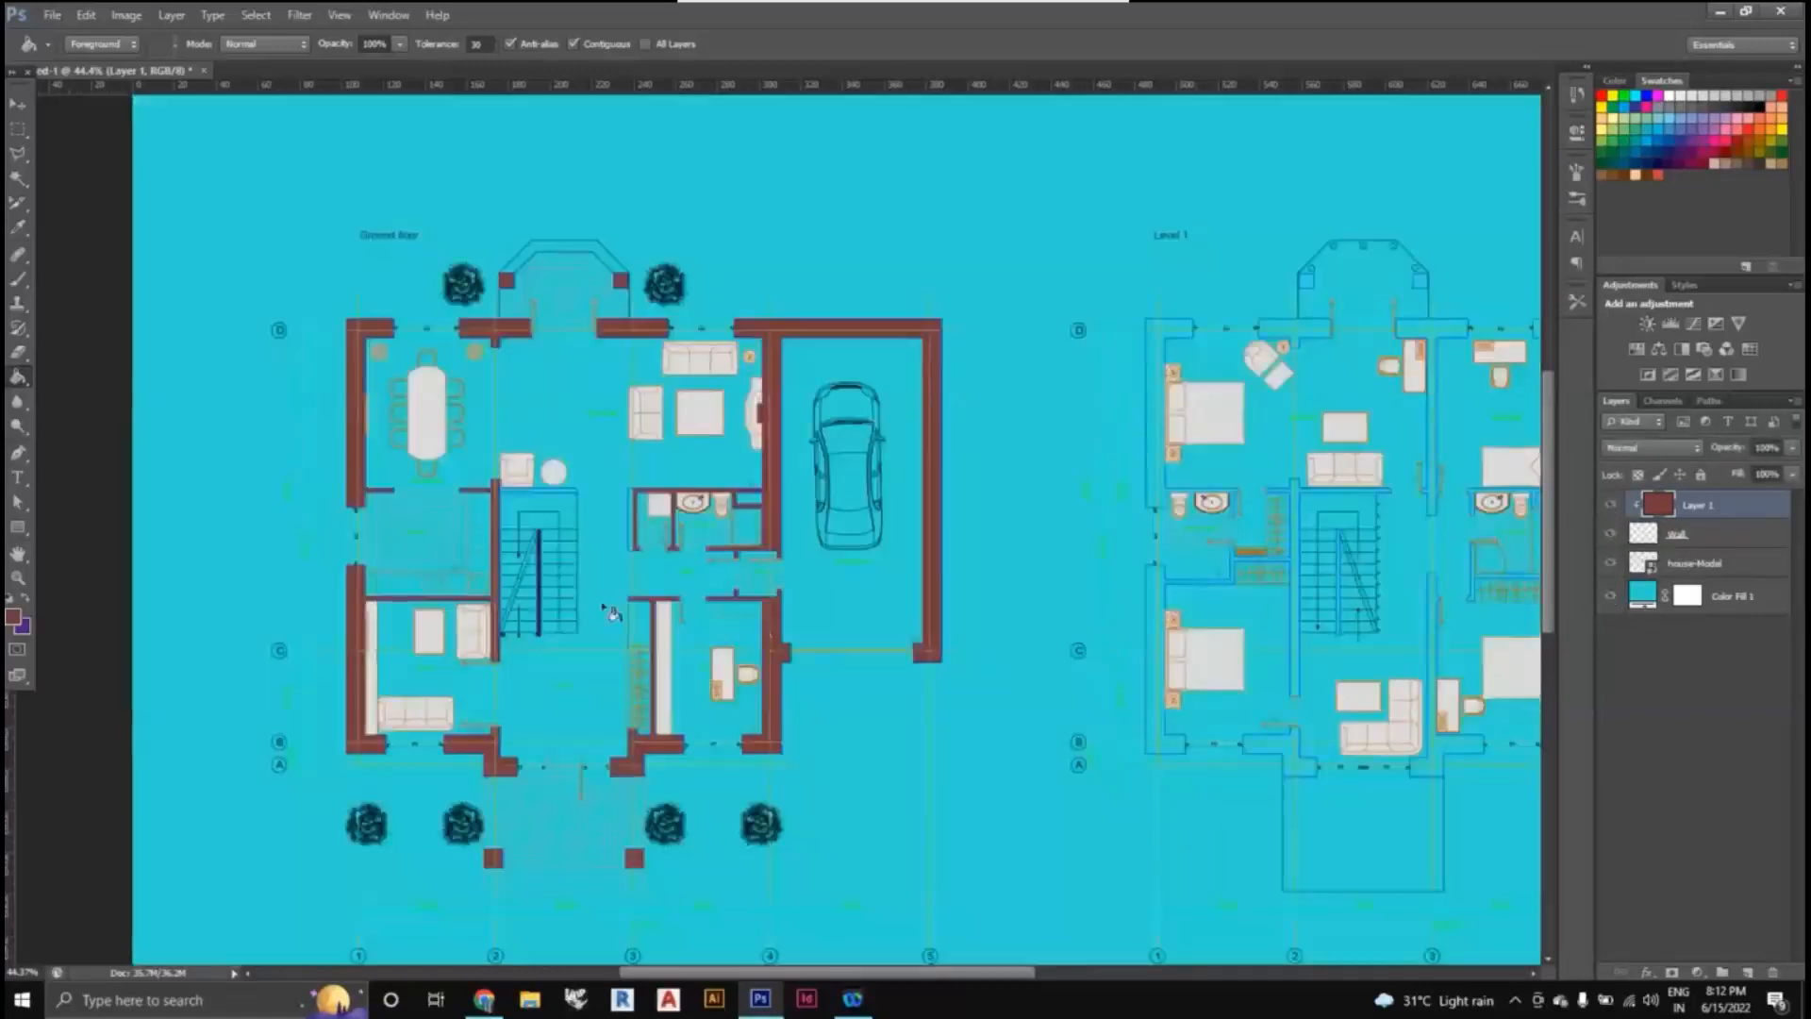
scroll(585, 620, down, 2)
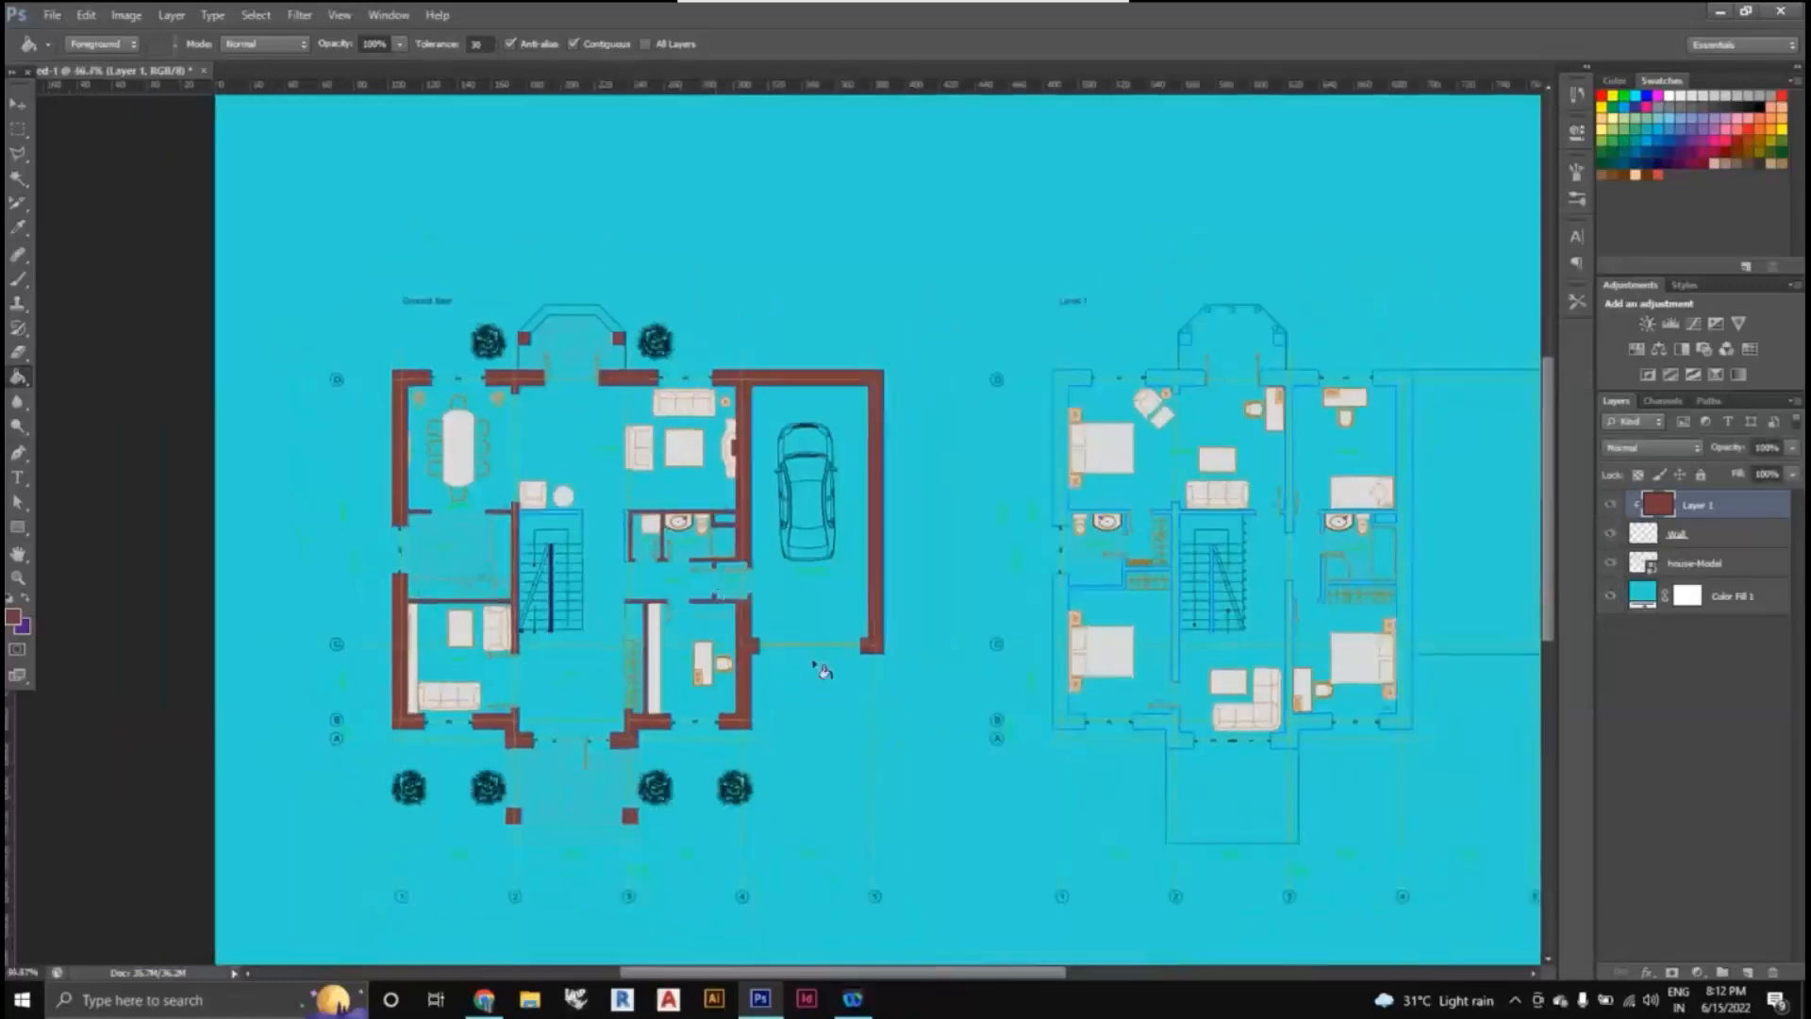
click(18, 102)
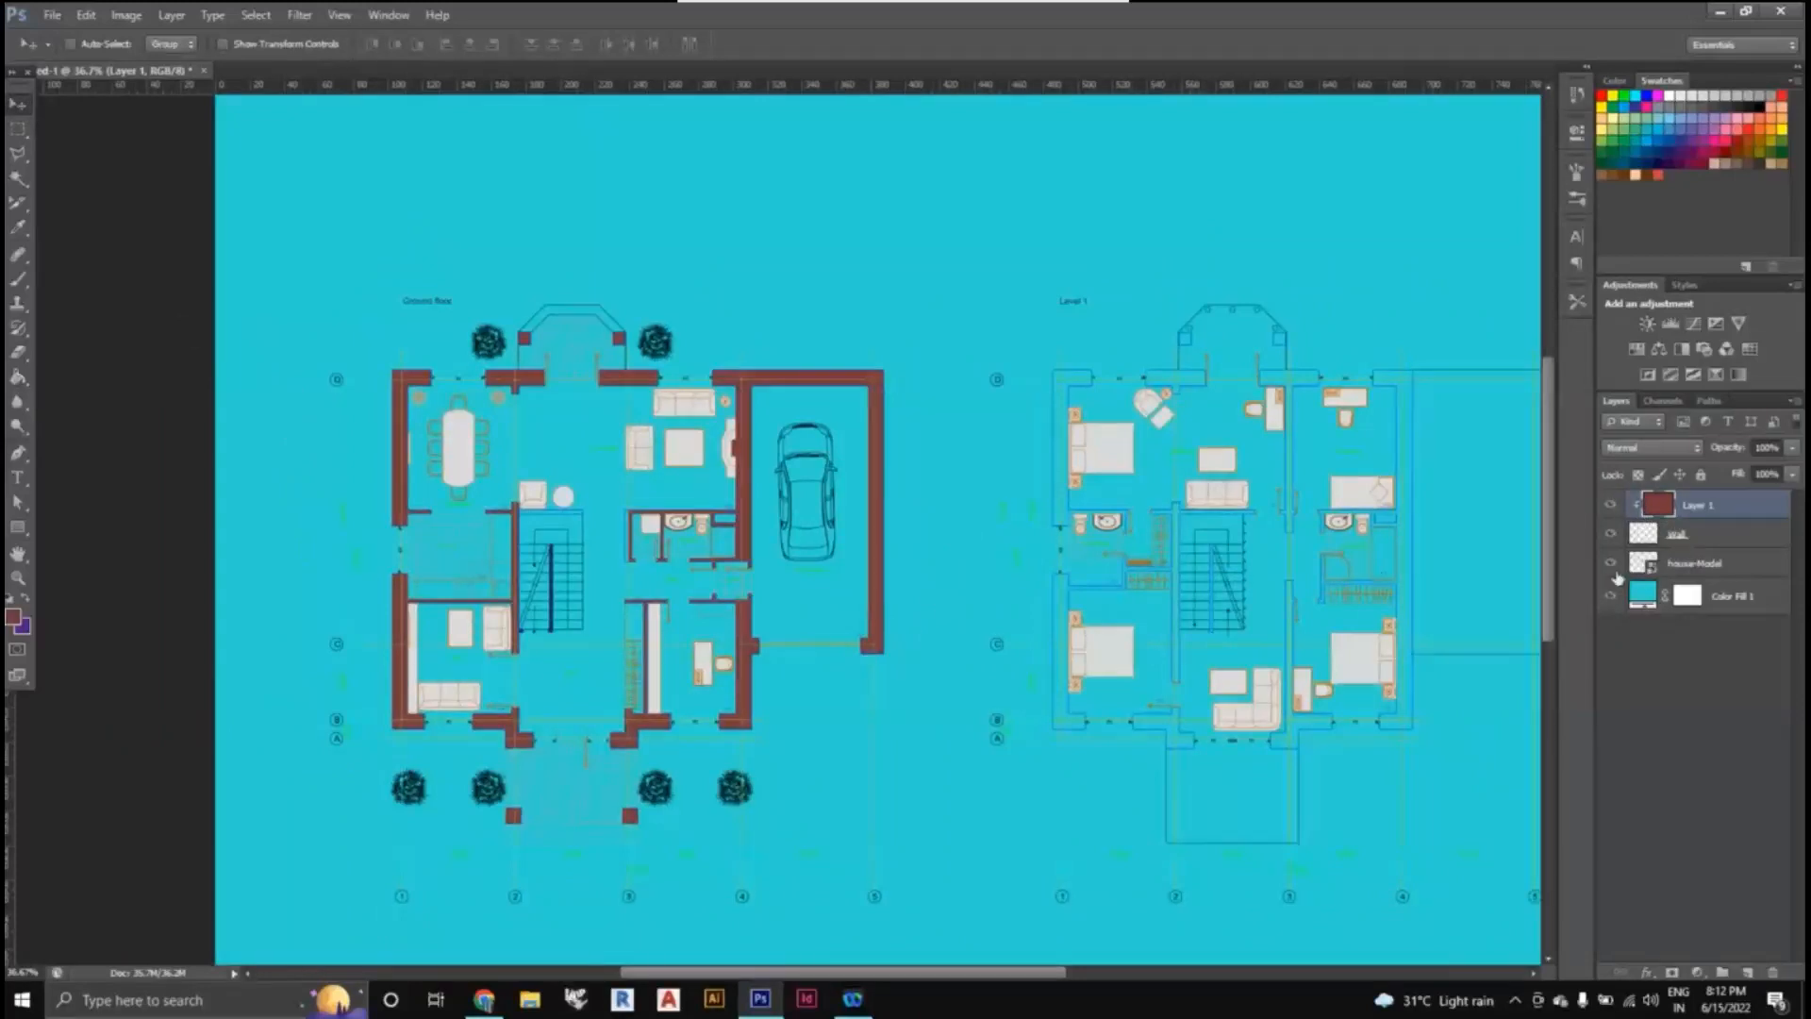
scroll(840, 803, up, 2)
scroll(709, 742, up, 1)
scroll(731, 649, down, 1)
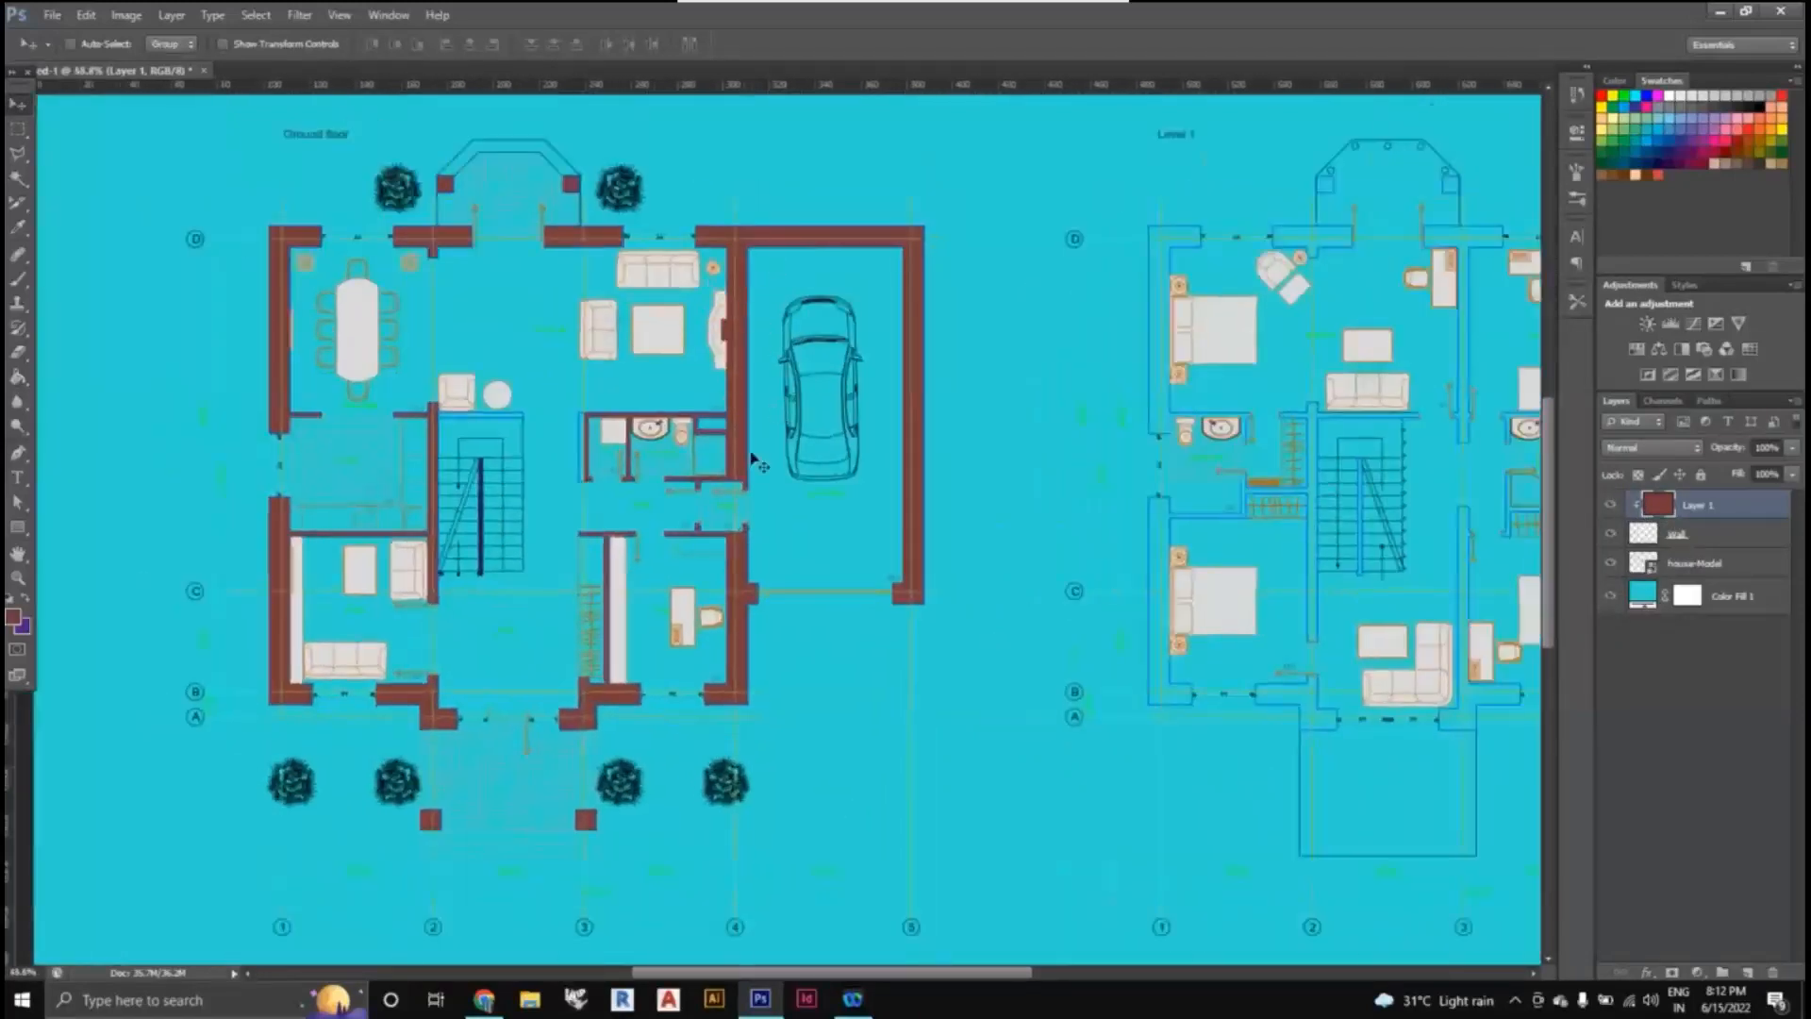
scroll(725, 317, up, 1)
scroll(726, 317, down, 1)
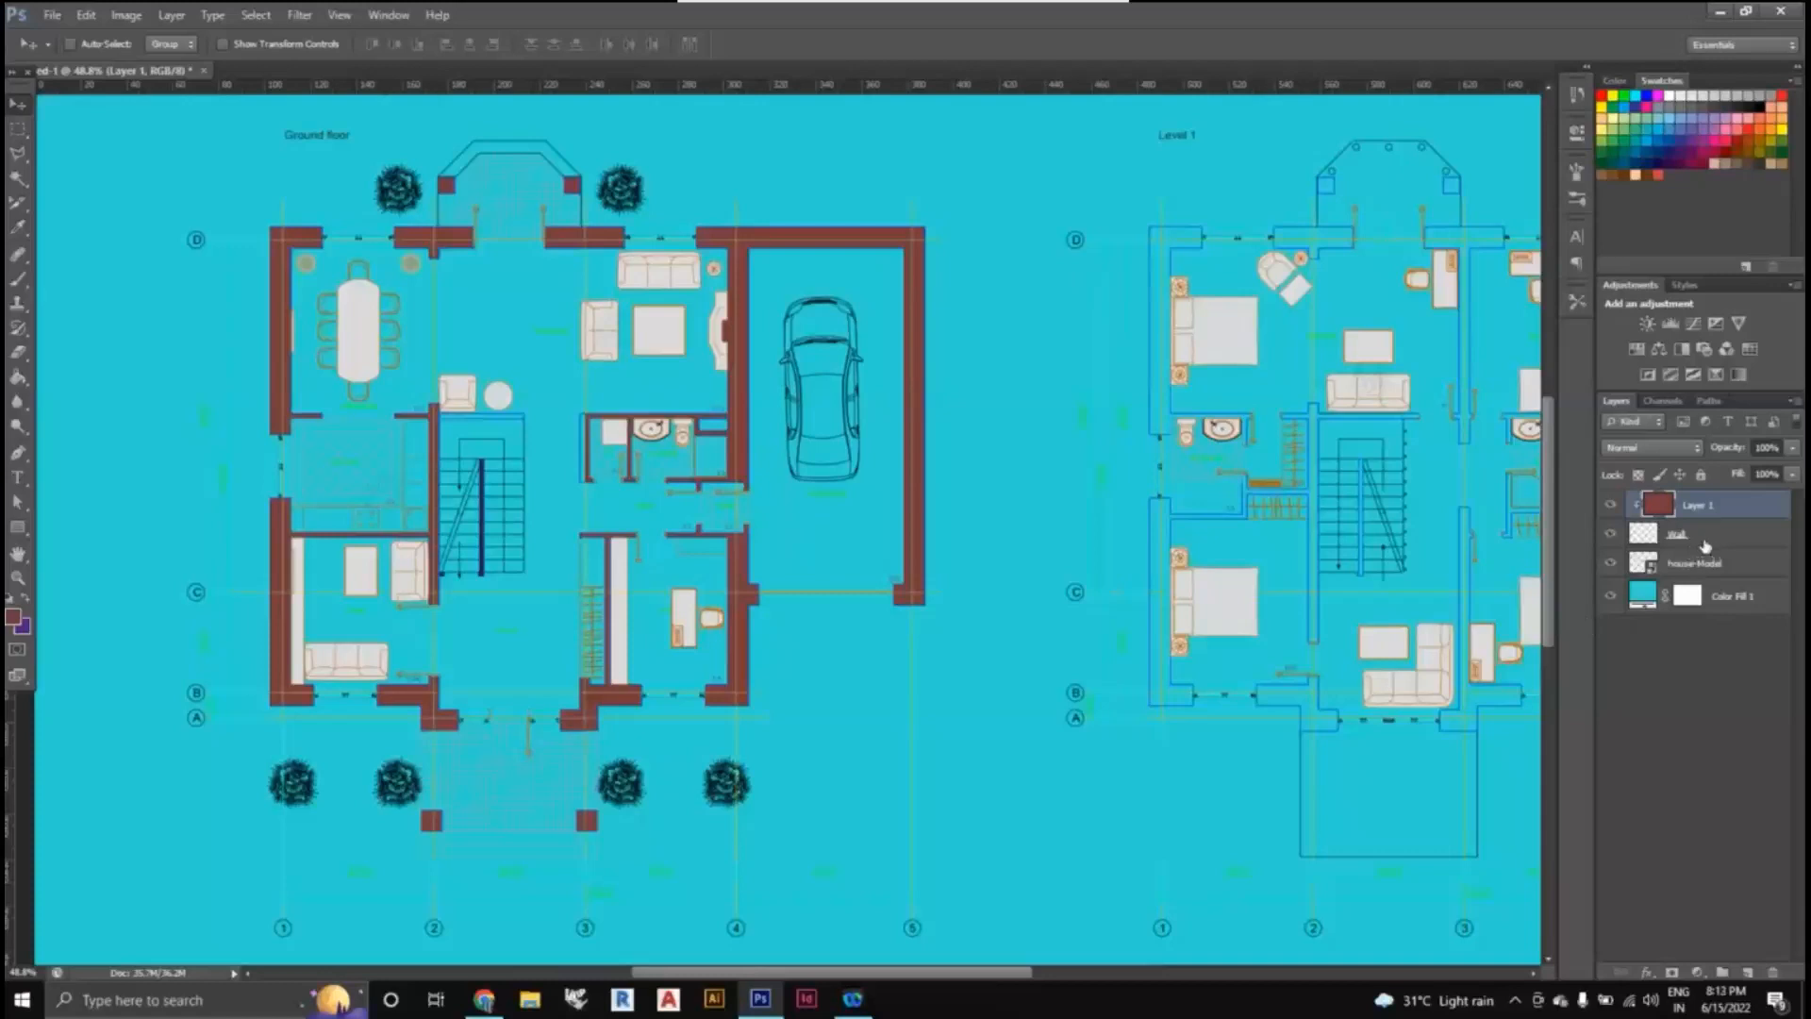
- Open the Wall layer's blending options, enable Pattern Overlay and show its settings
click(1704, 544)
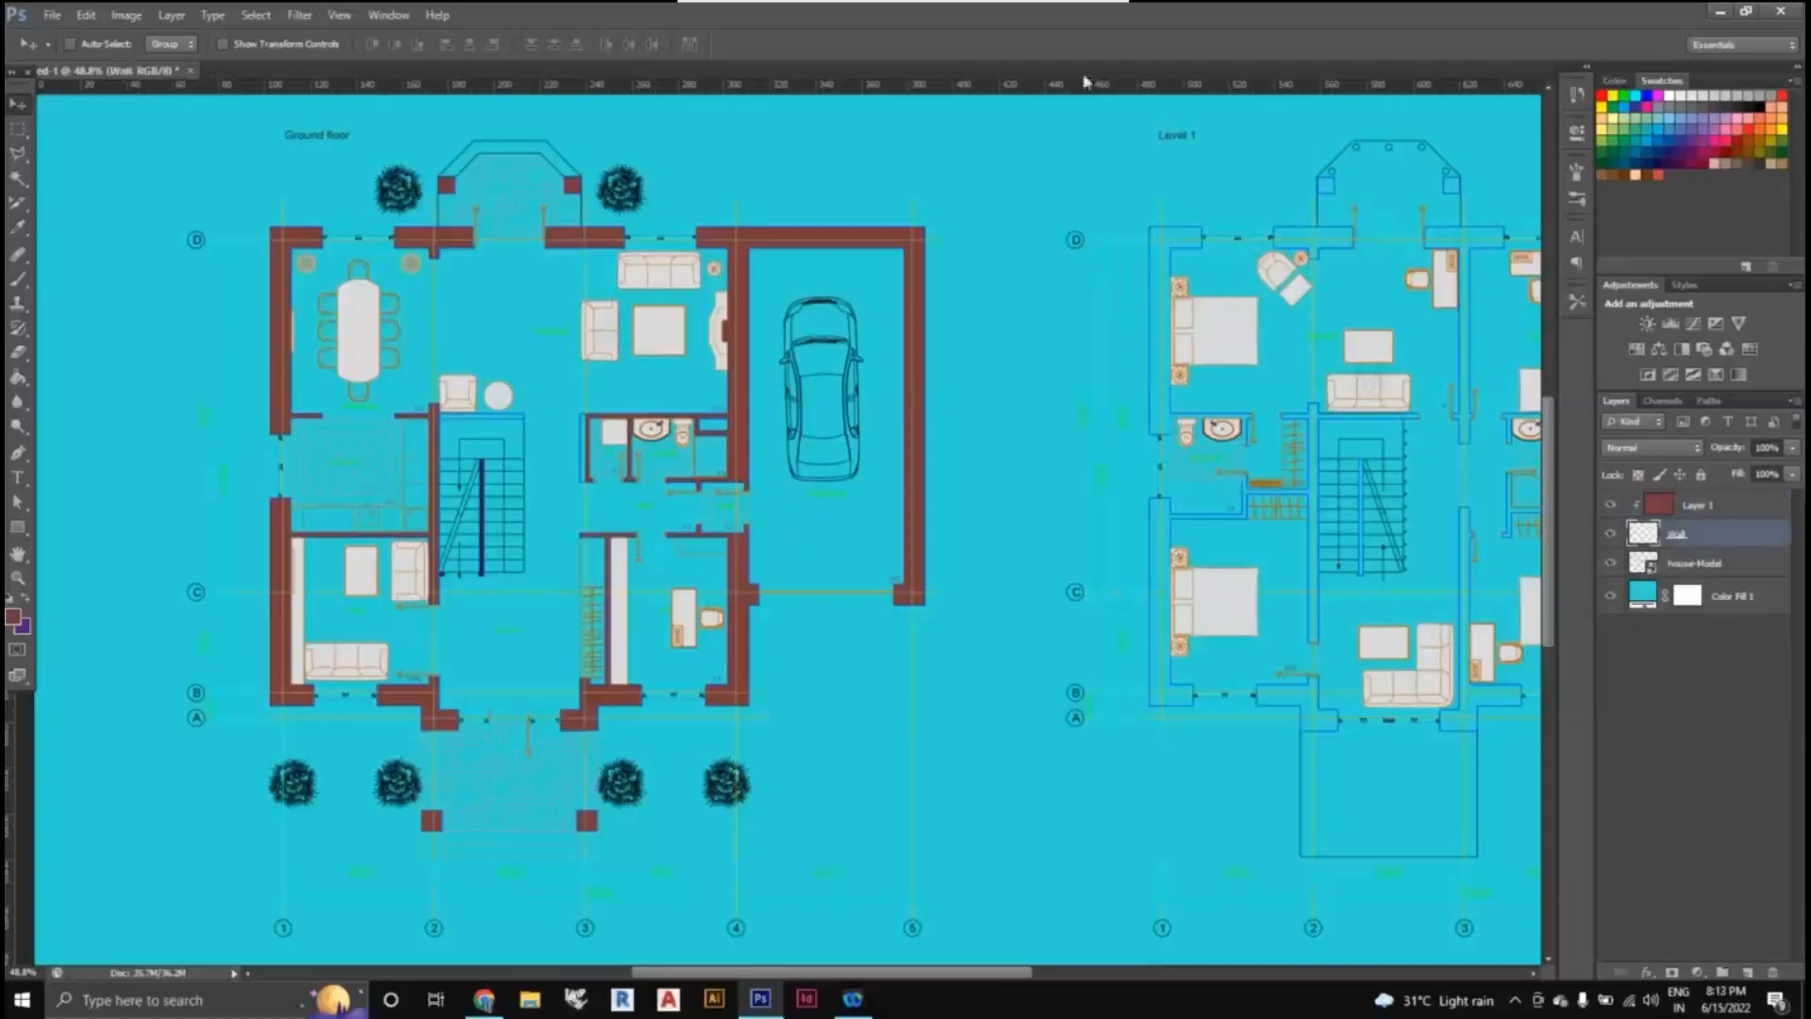
click(1651, 973)
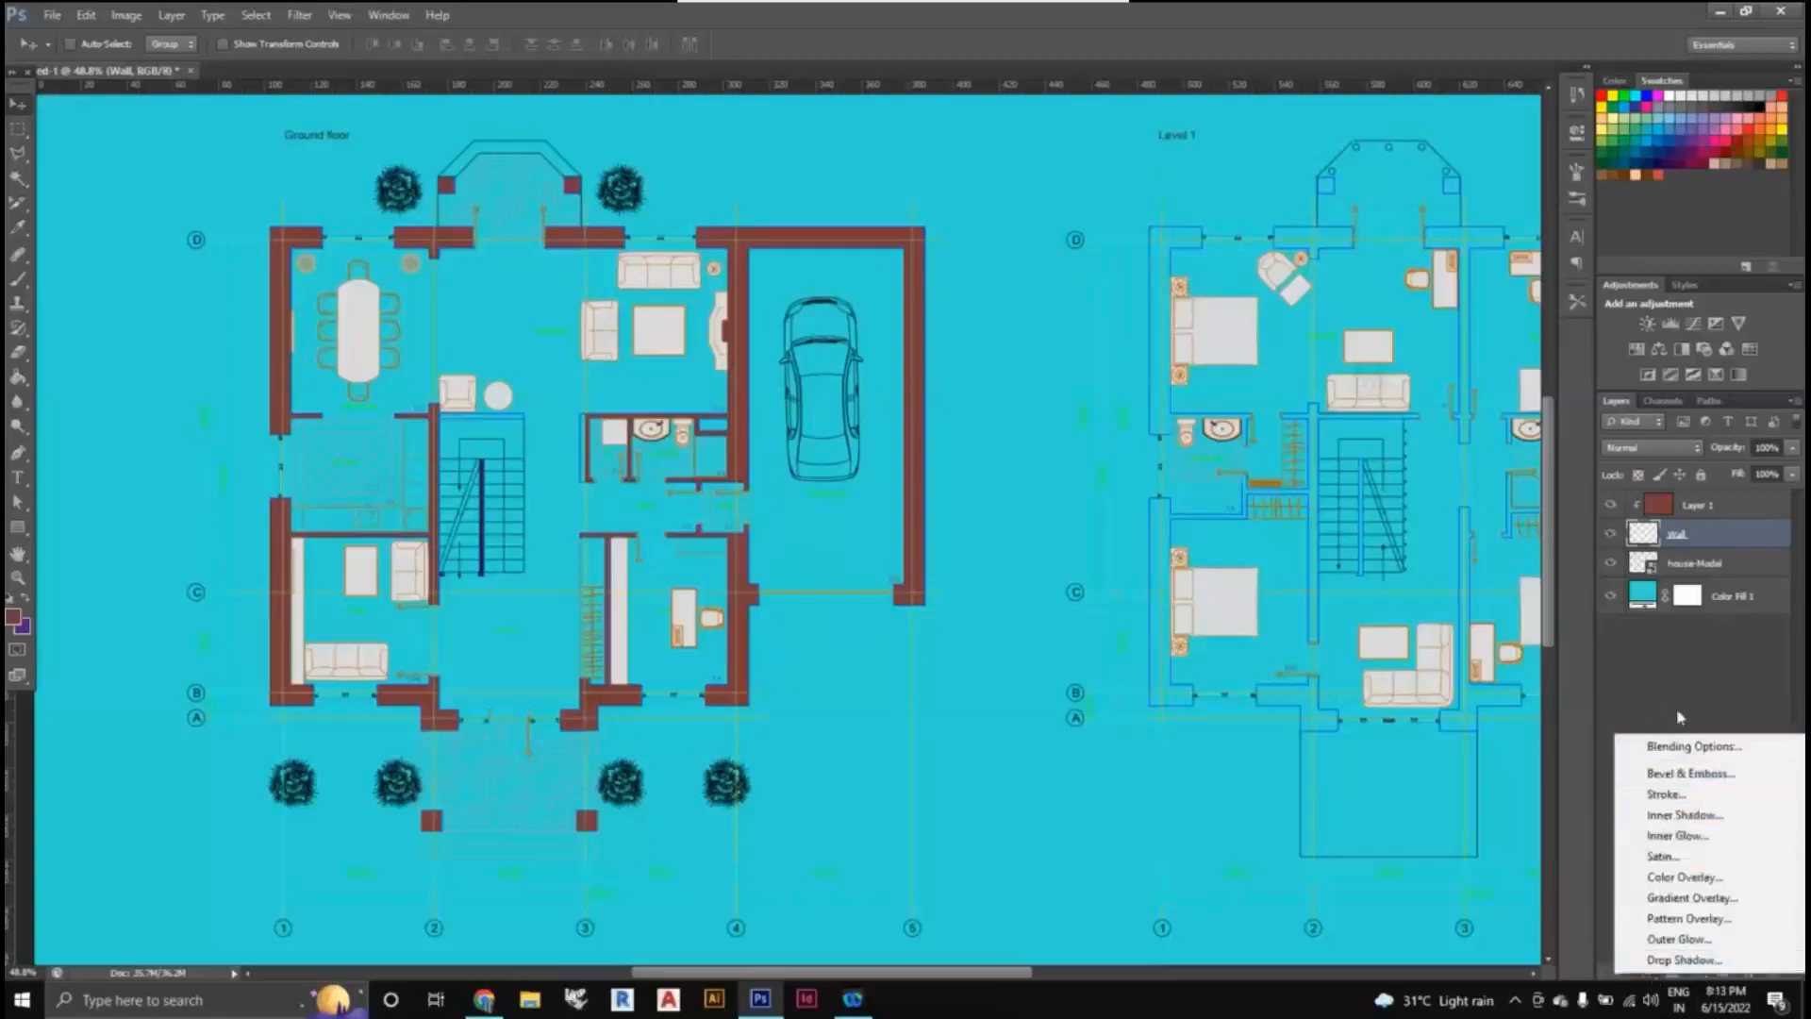
click(1679, 718)
right_click(1691, 536)
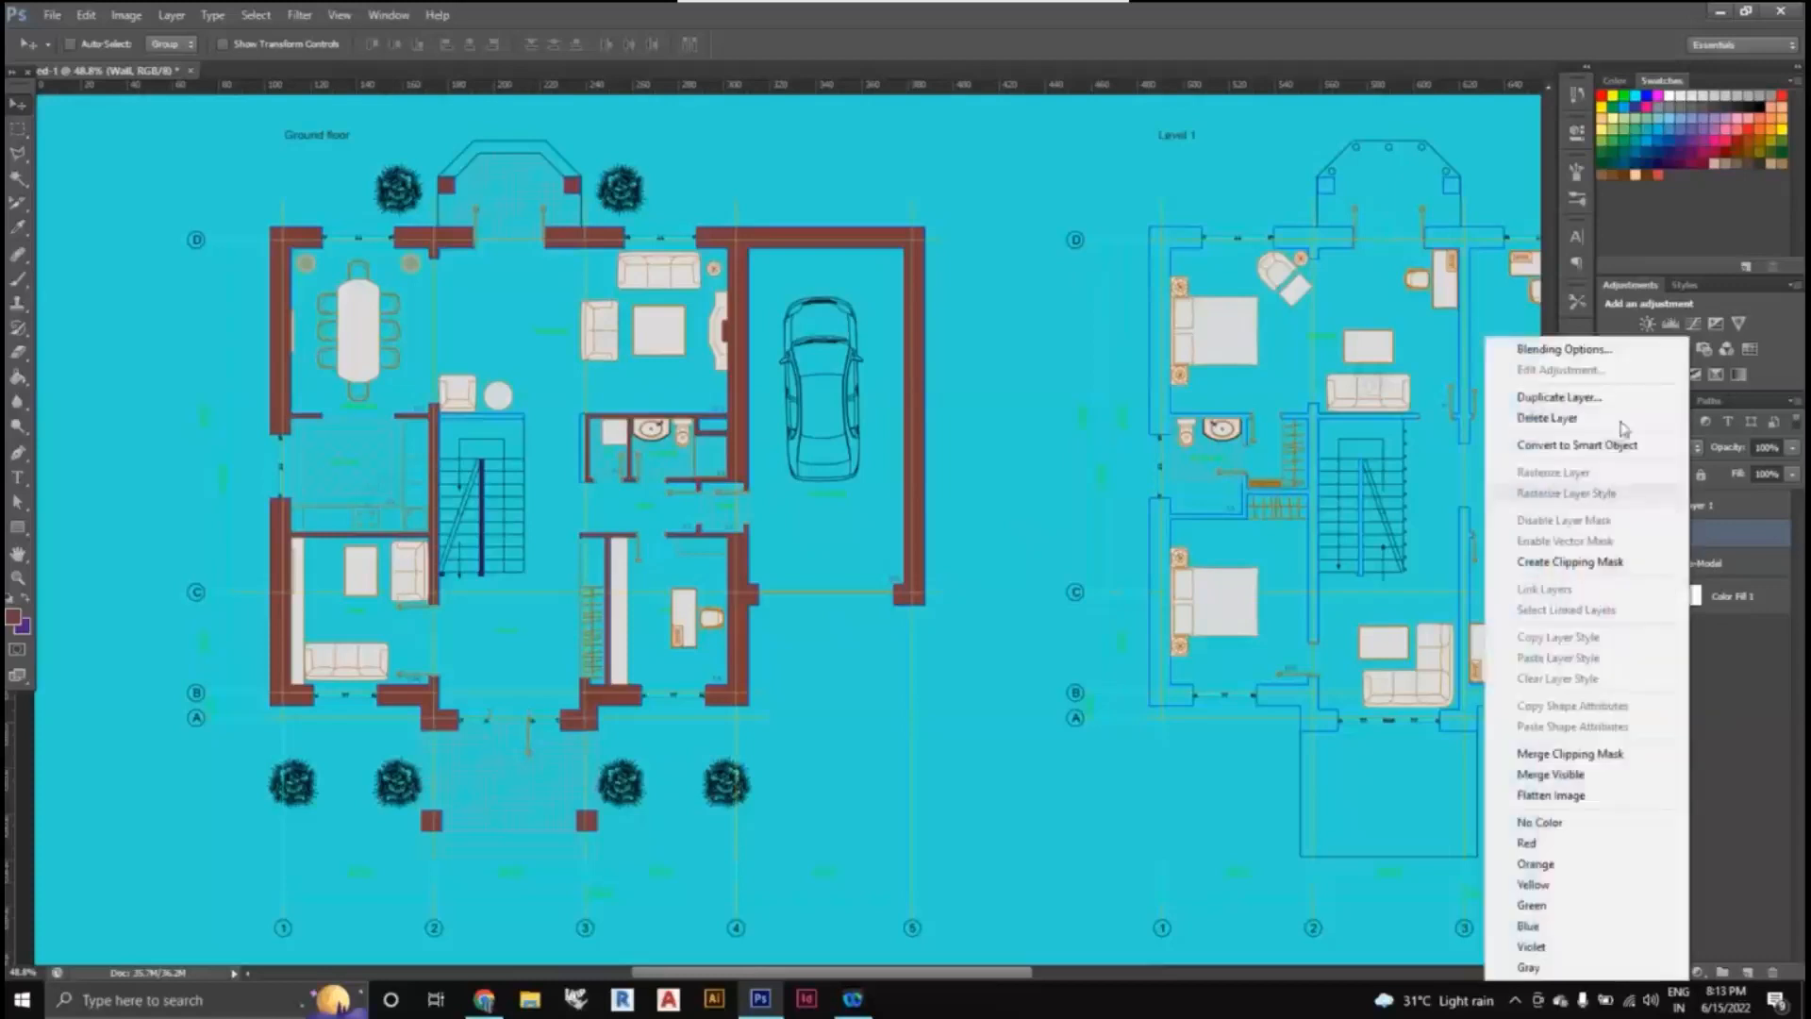
click(1603, 352)
drag(1172, 356, 962, 239)
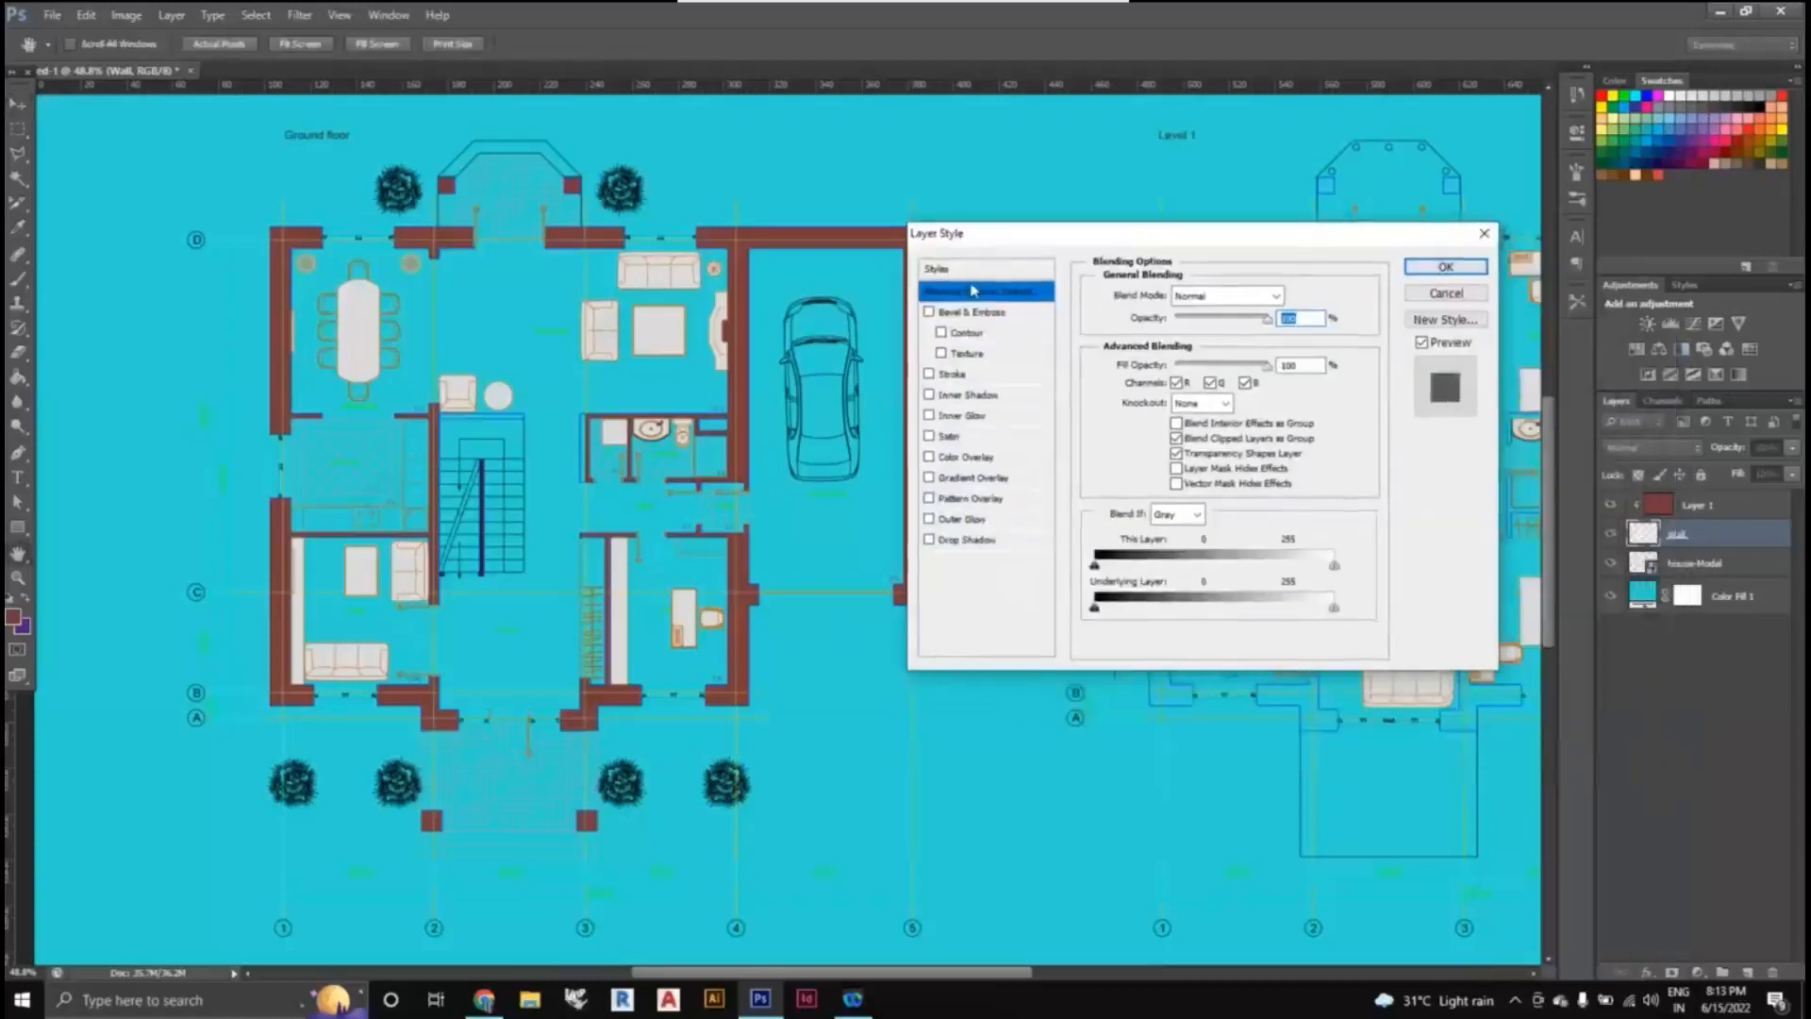
click(929, 499)
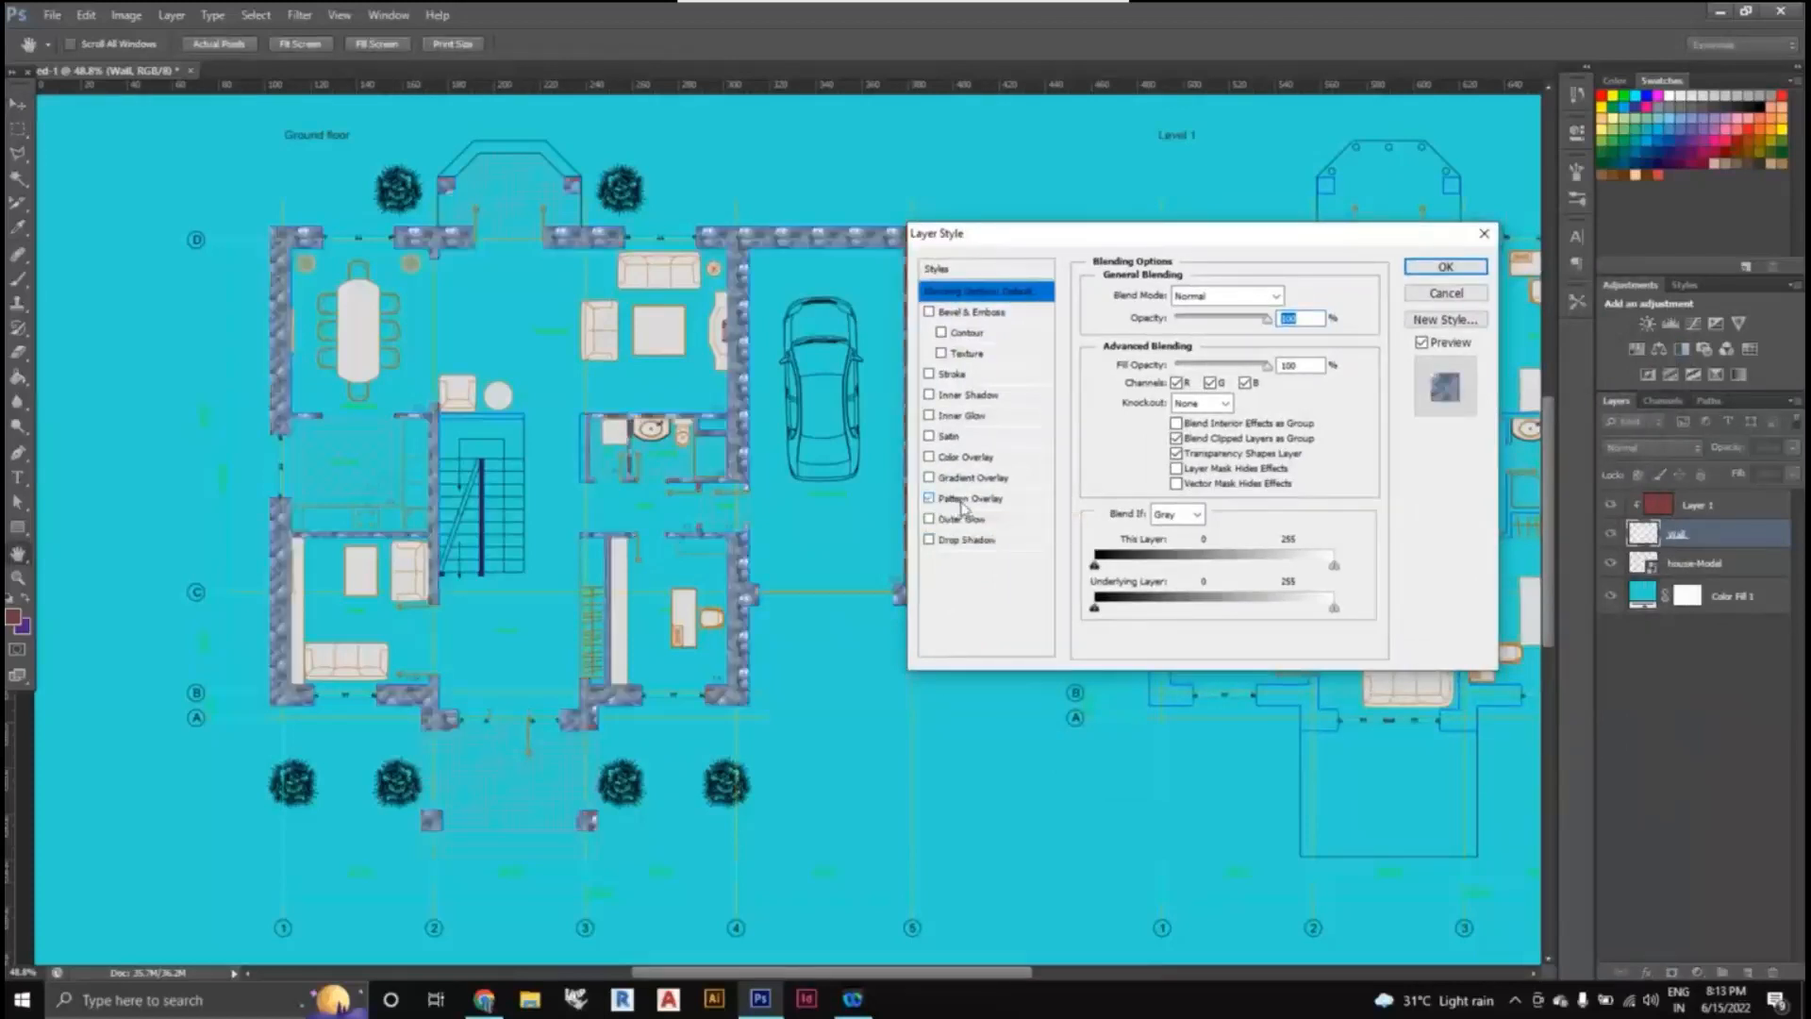
click(962, 502)
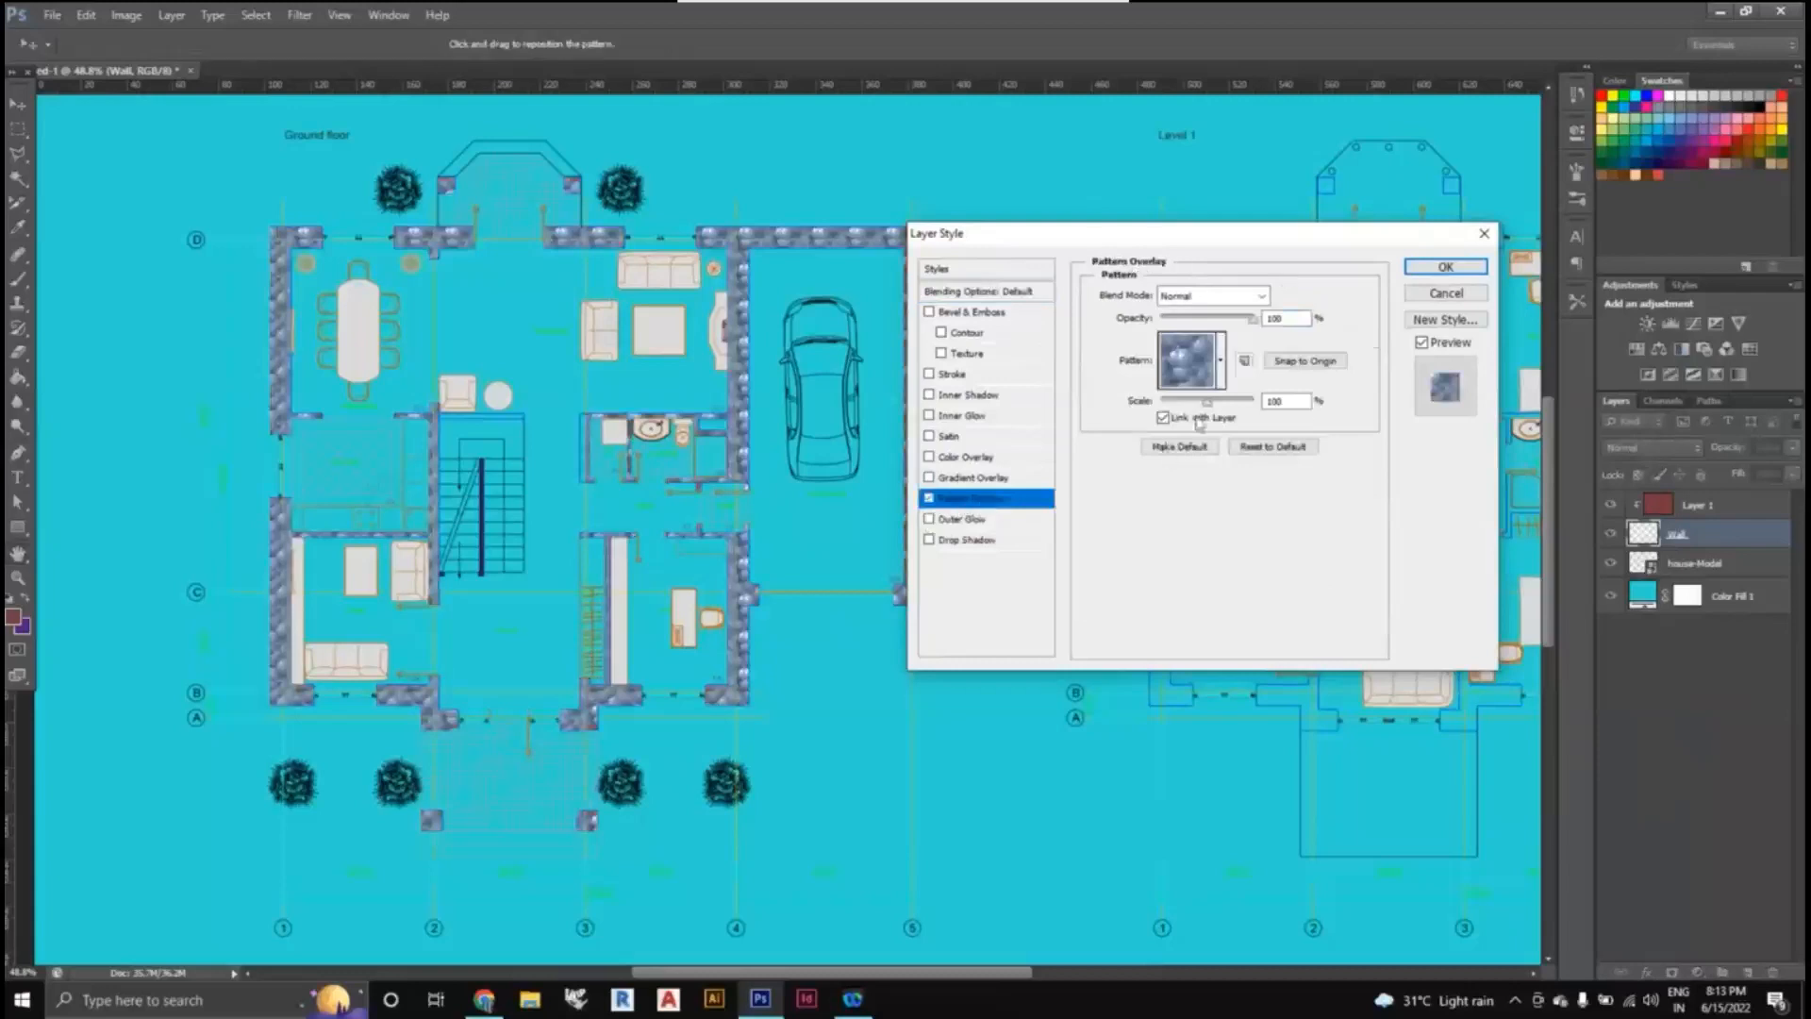
- Choose the blue-and-orange multicolored pattern for the Wall layer's Pattern Overlay and lower its opacity to 26%
click(1221, 375)
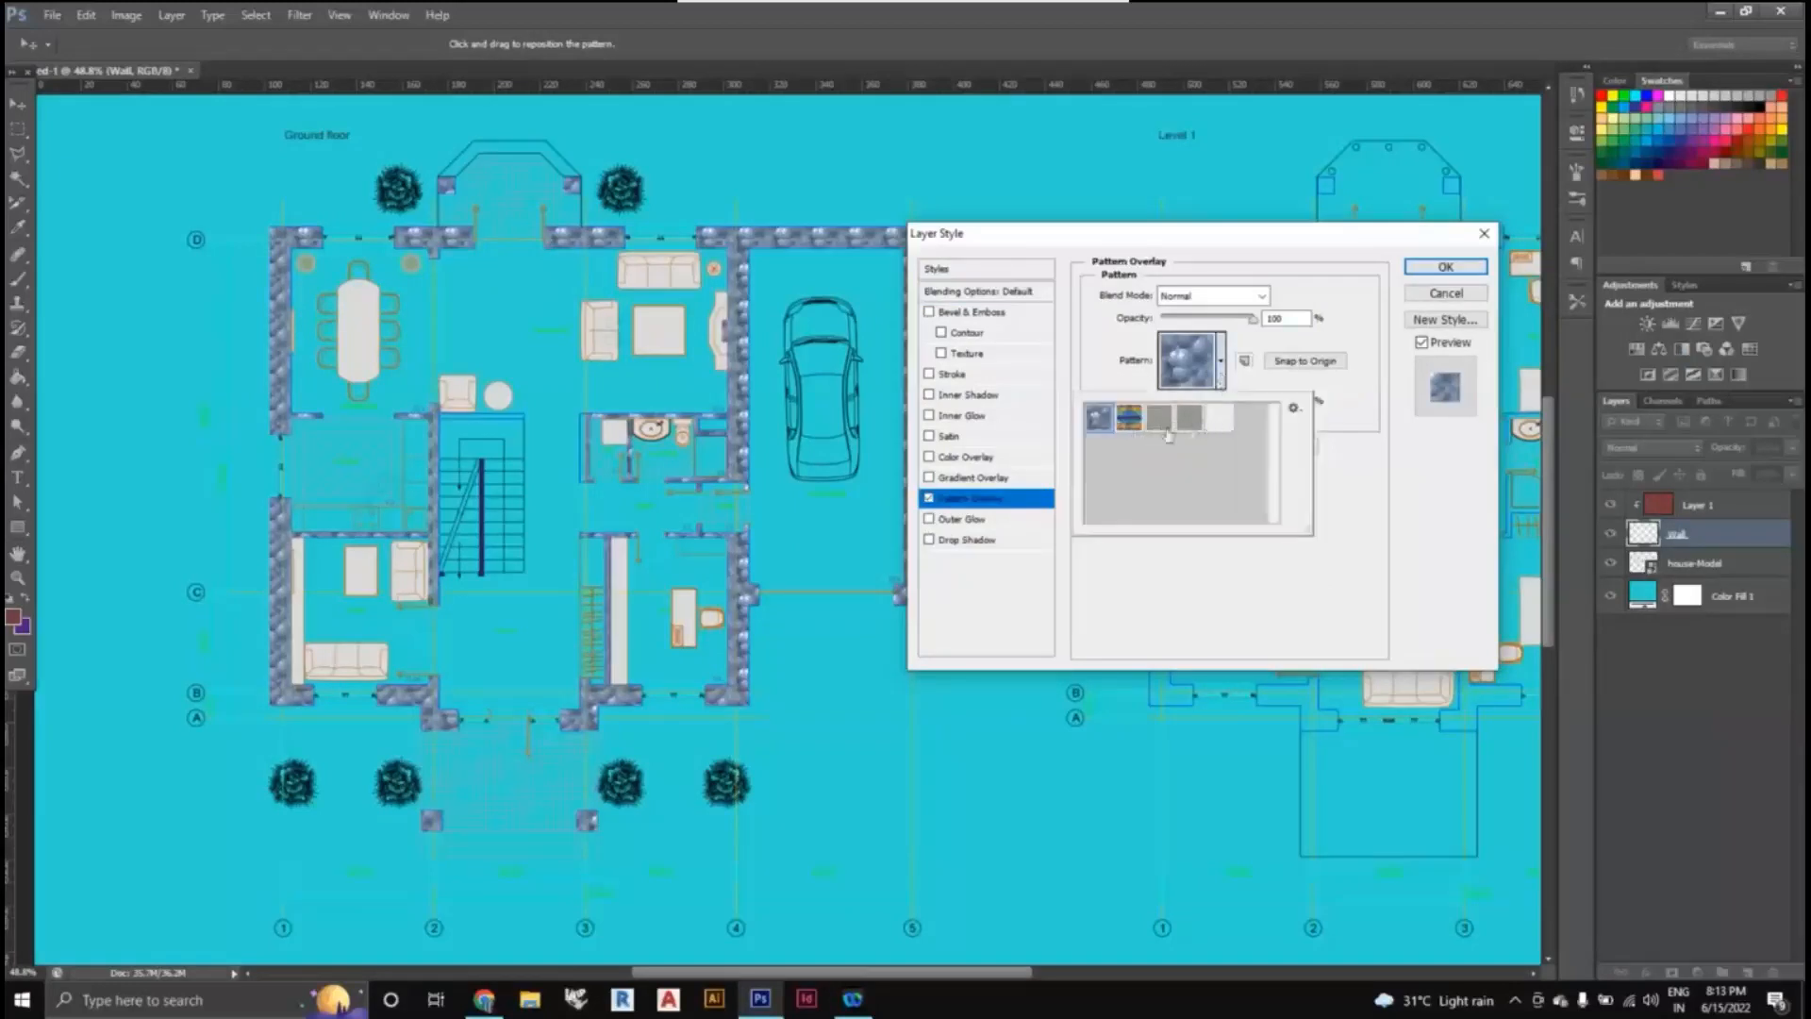
click(1136, 432)
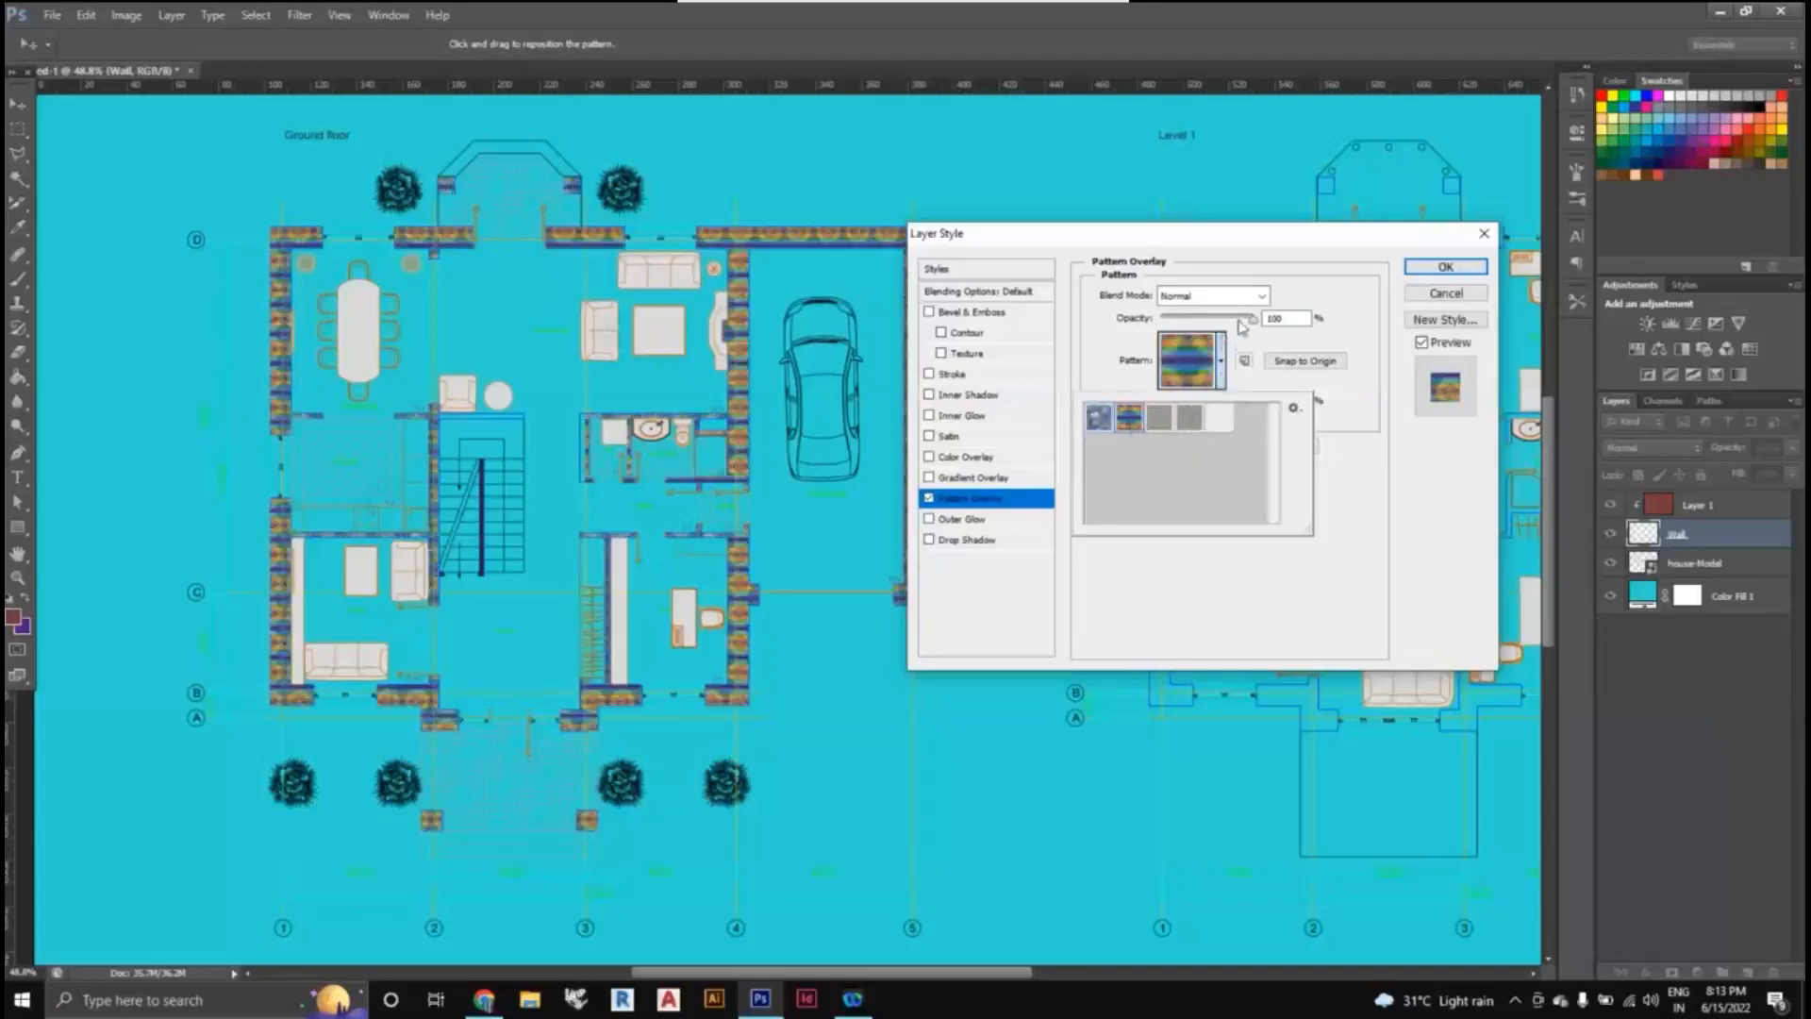
drag(1241, 325, 1181, 321)
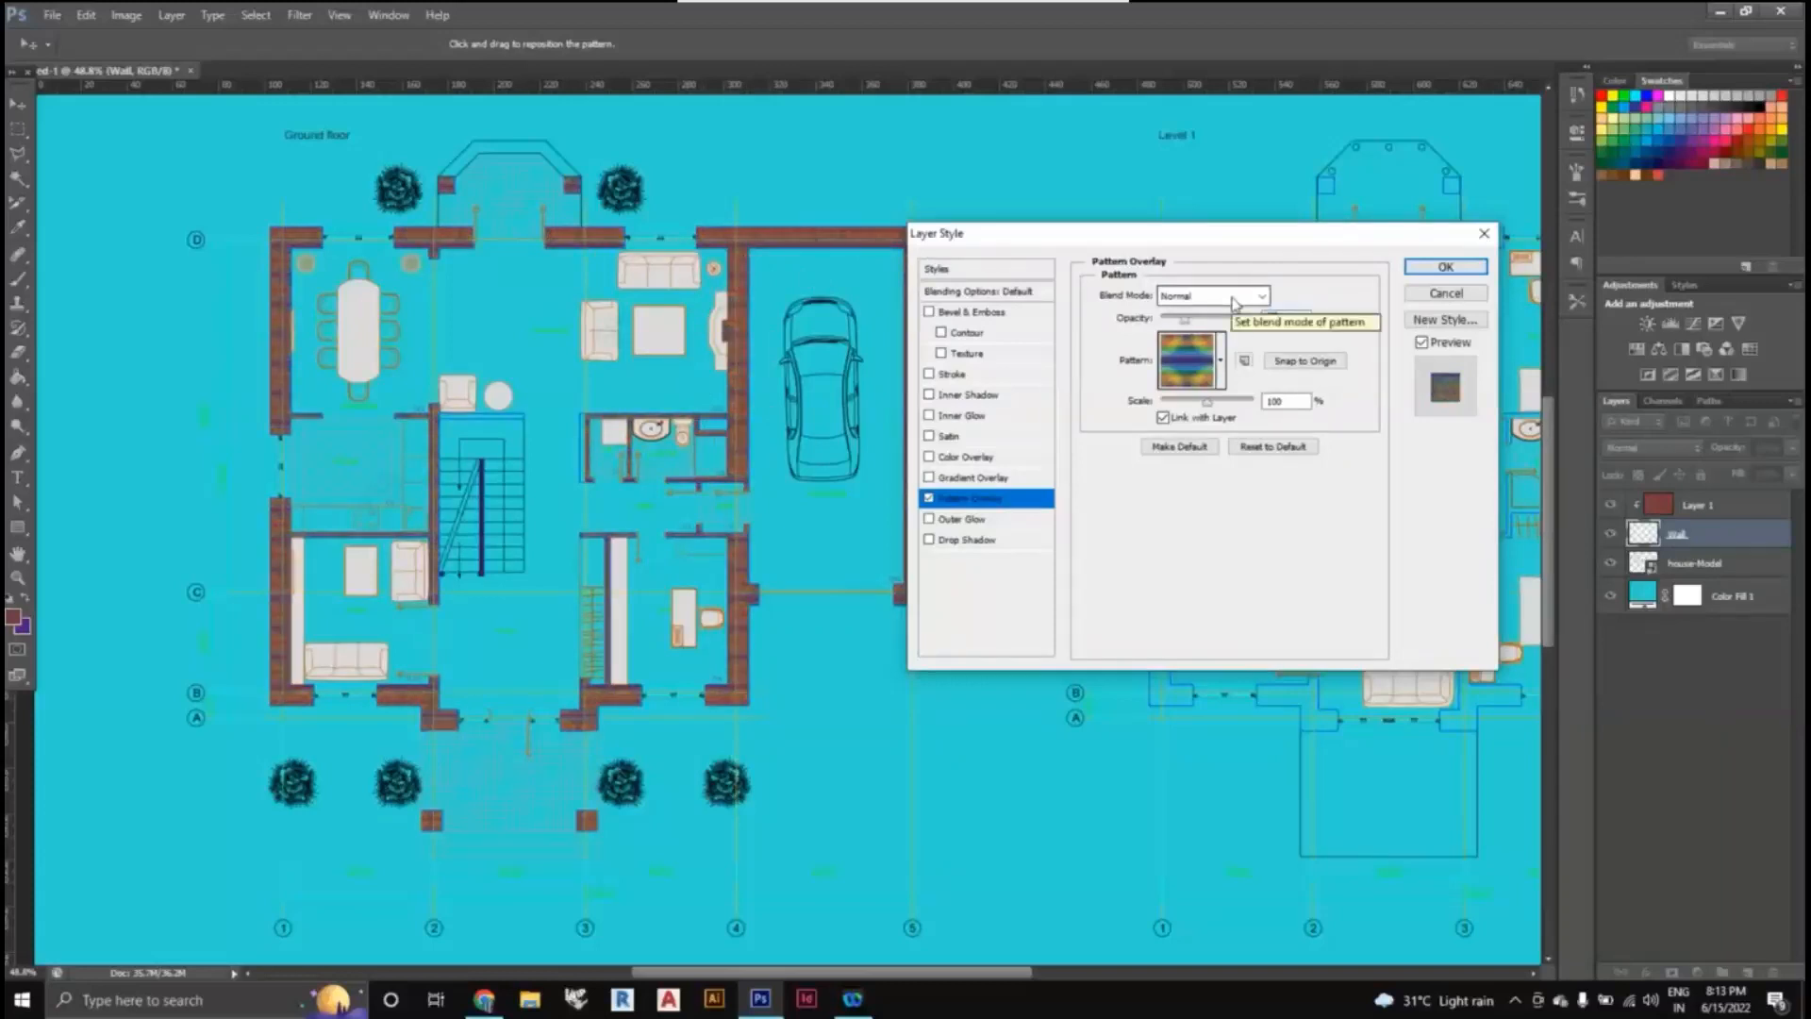
- Try the Multiply blend mode on the pattern overlay, and settle on Lighten
click(1232, 302)
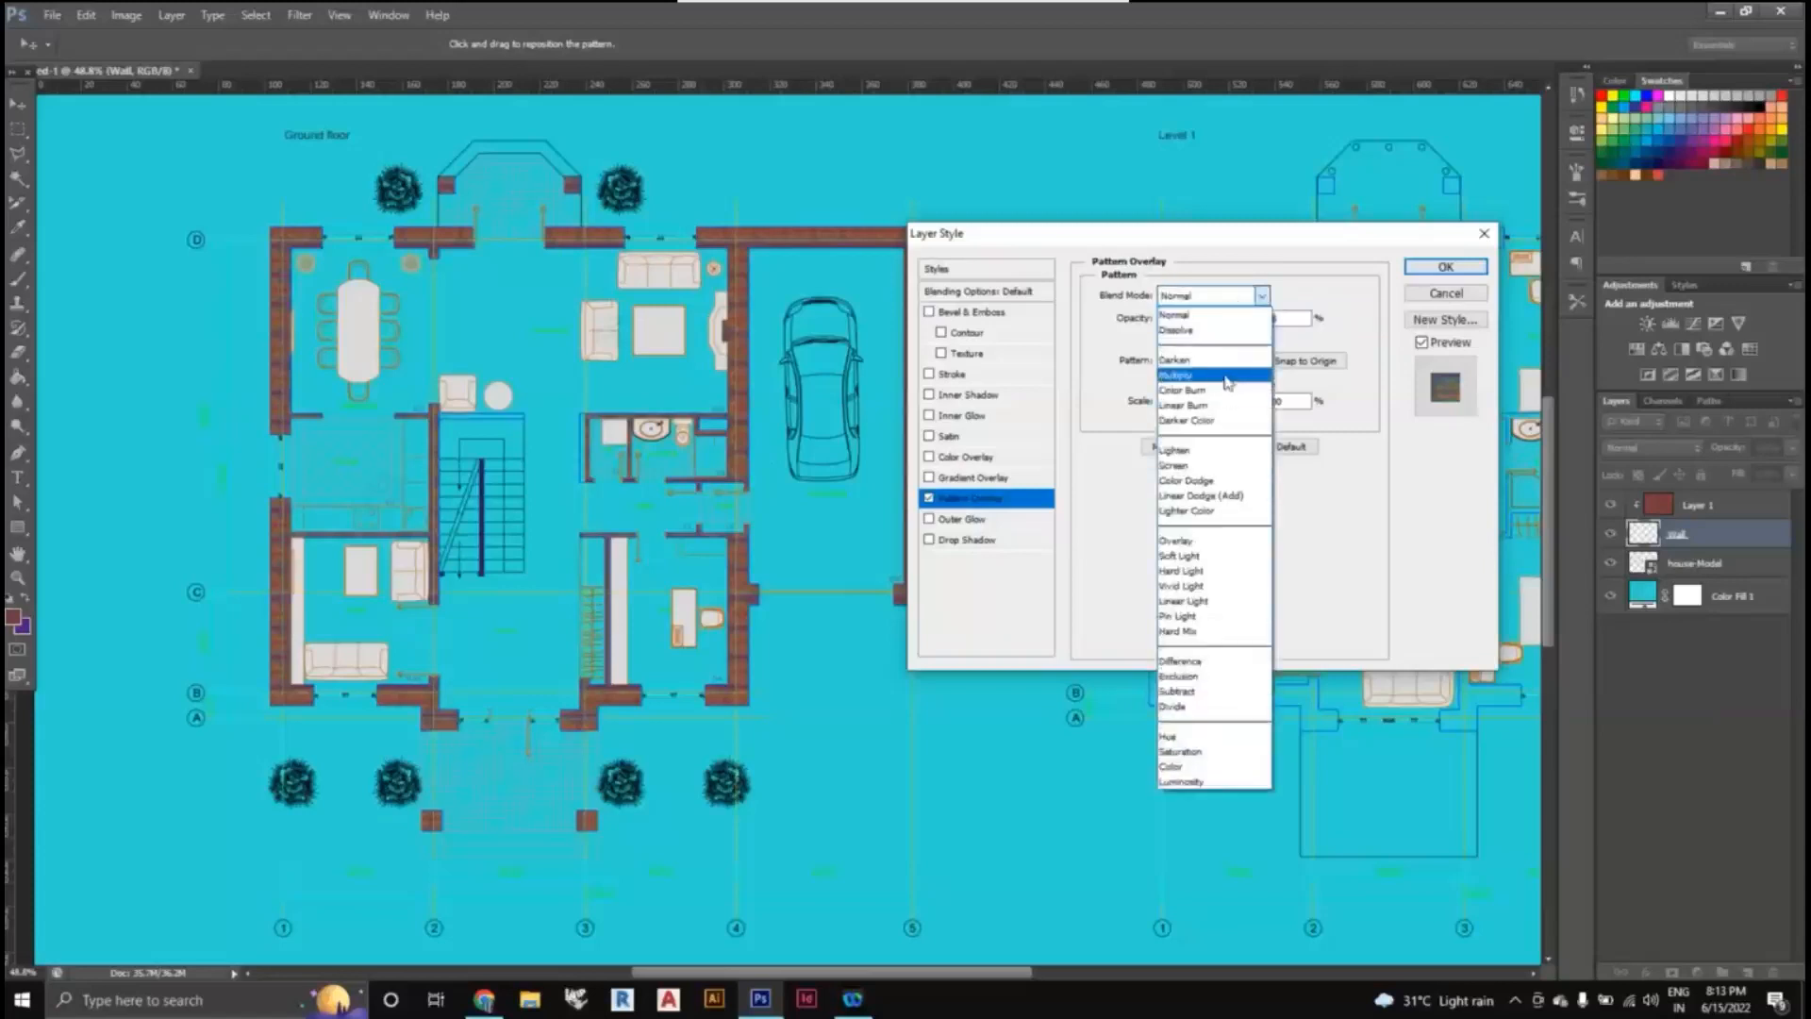
click(1226, 377)
click(1240, 302)
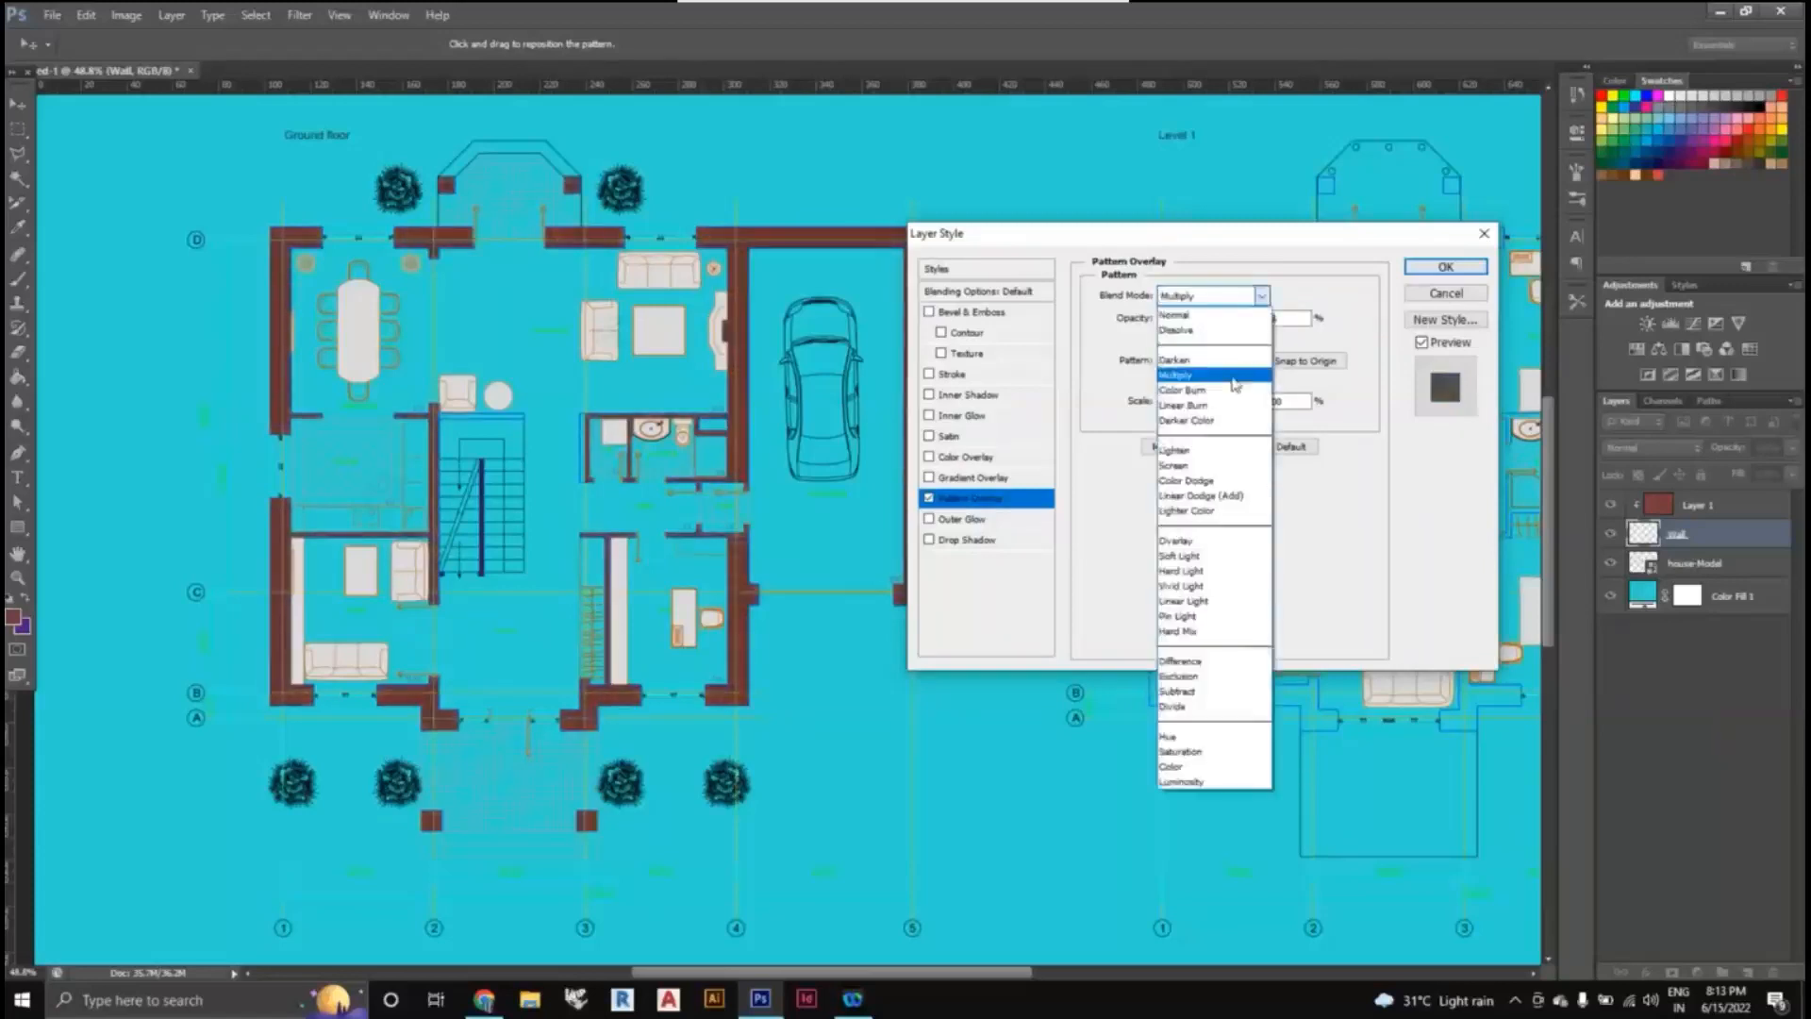
click(1237, 450)
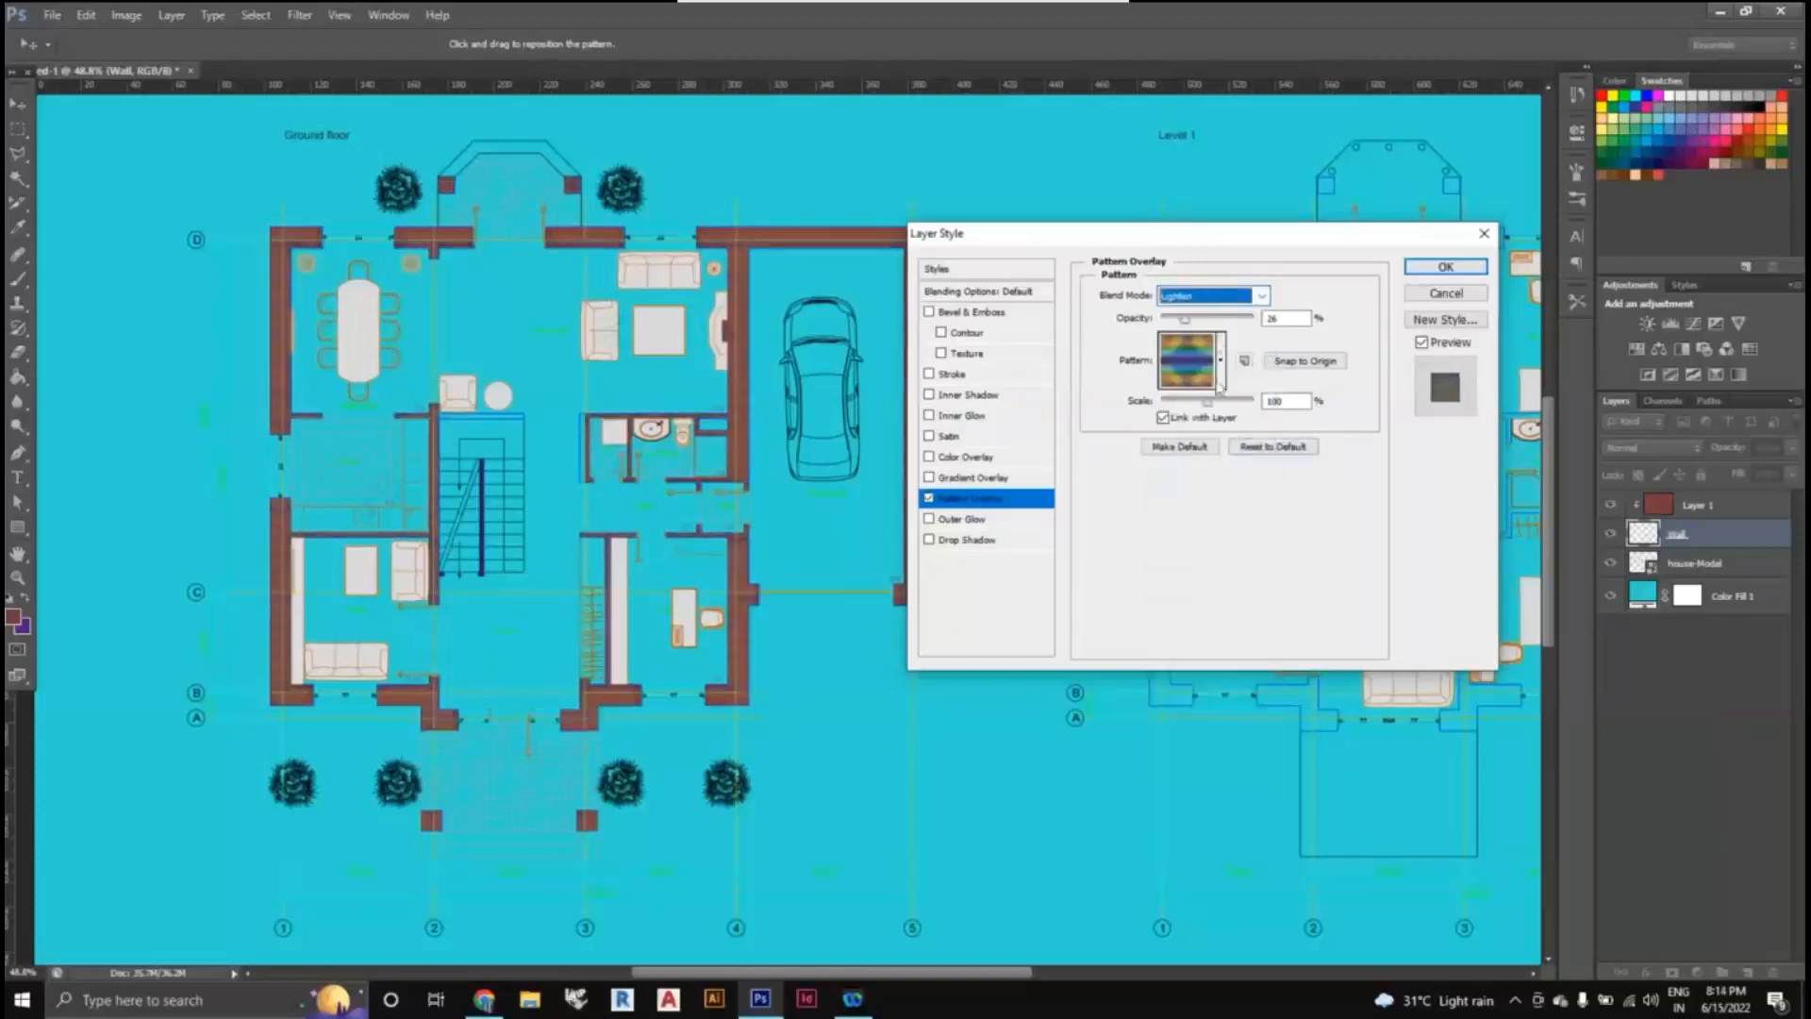
- Raise the pattern overlay's opacity to 36% and reduce the pattern's scale below 100%
click(1190, 323)
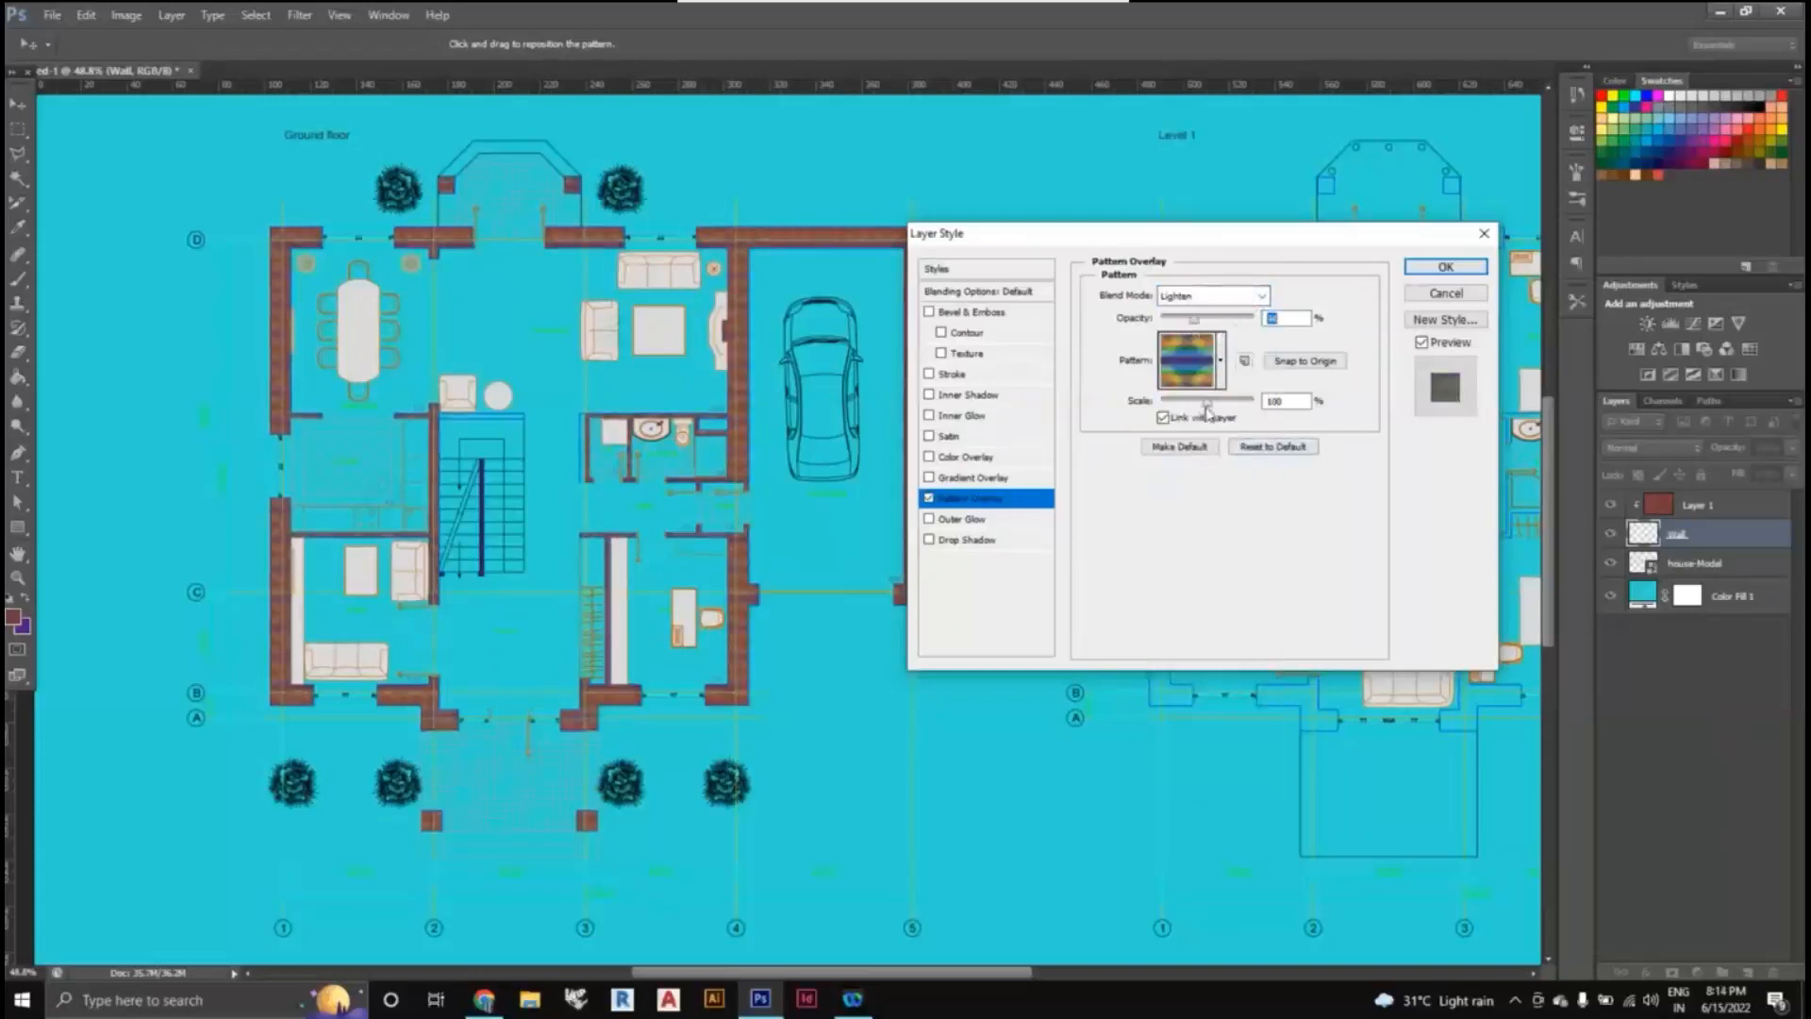
drag(1207, 404, 1199, 408)
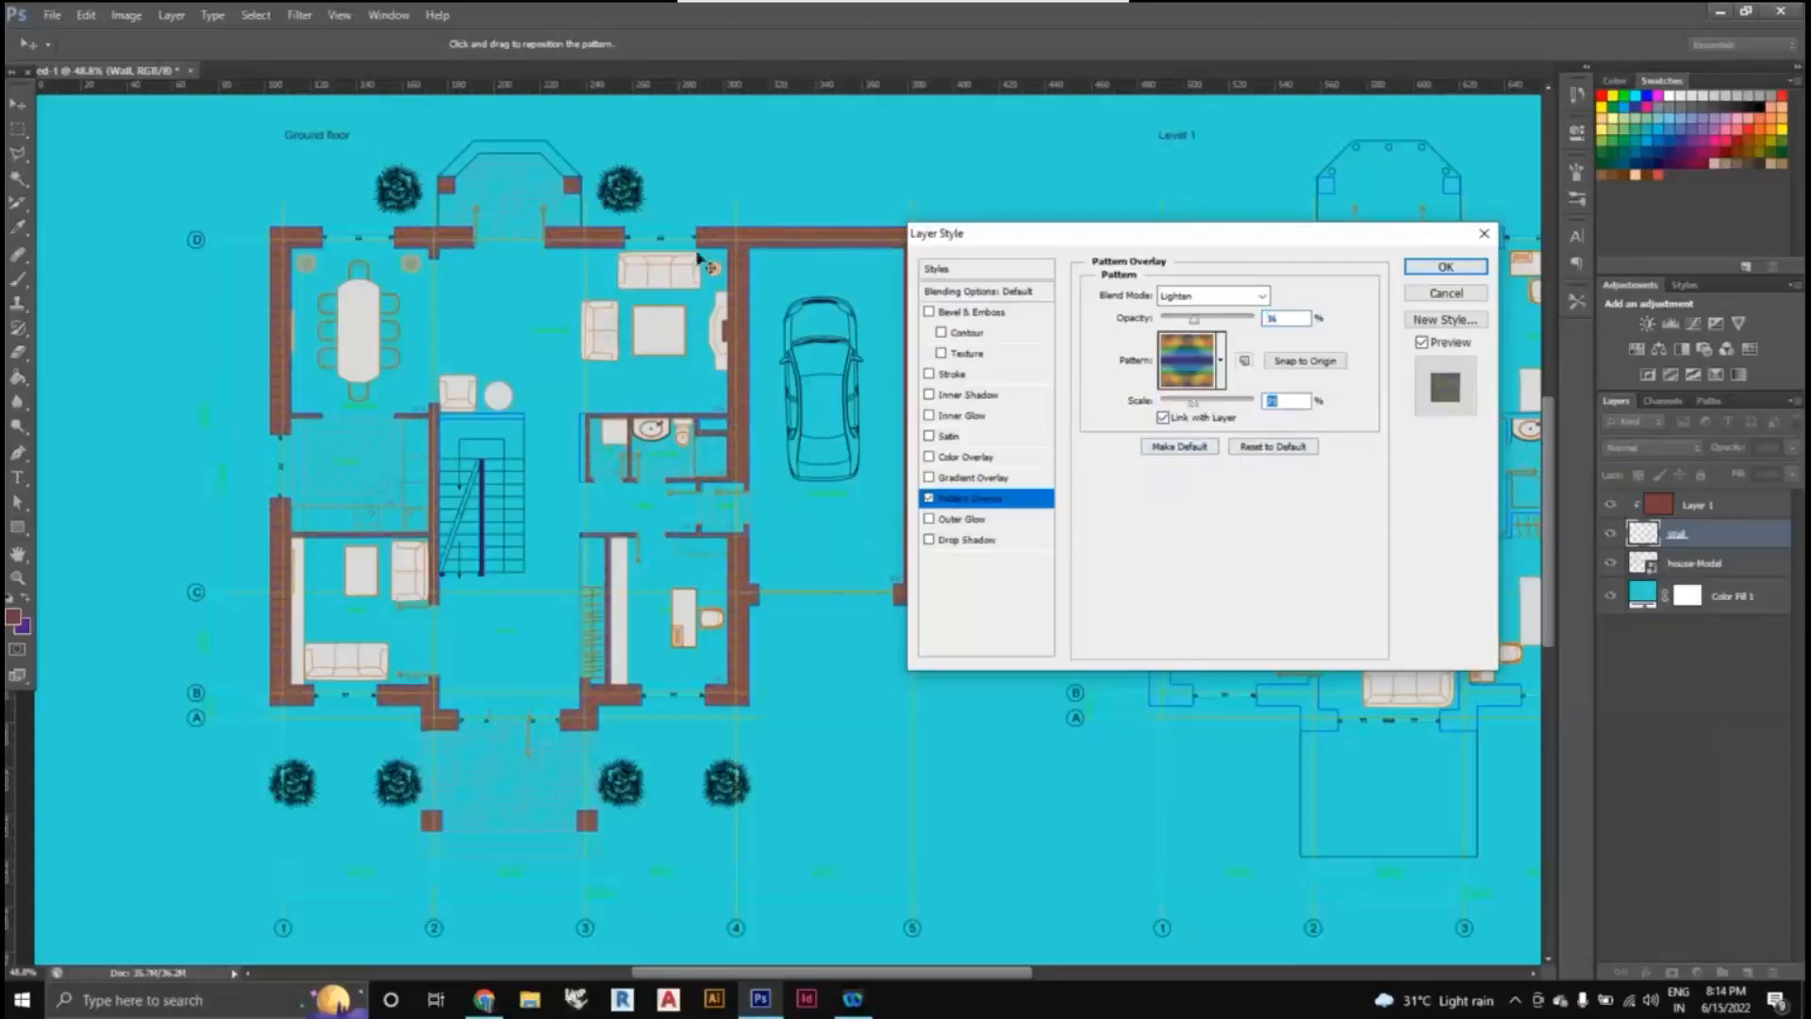
click(1215, 451)
- Check the Patterns folder for pattern files that could be loaded into the overlay's pattern picker, and close the Load dialog
click(1221, 361)
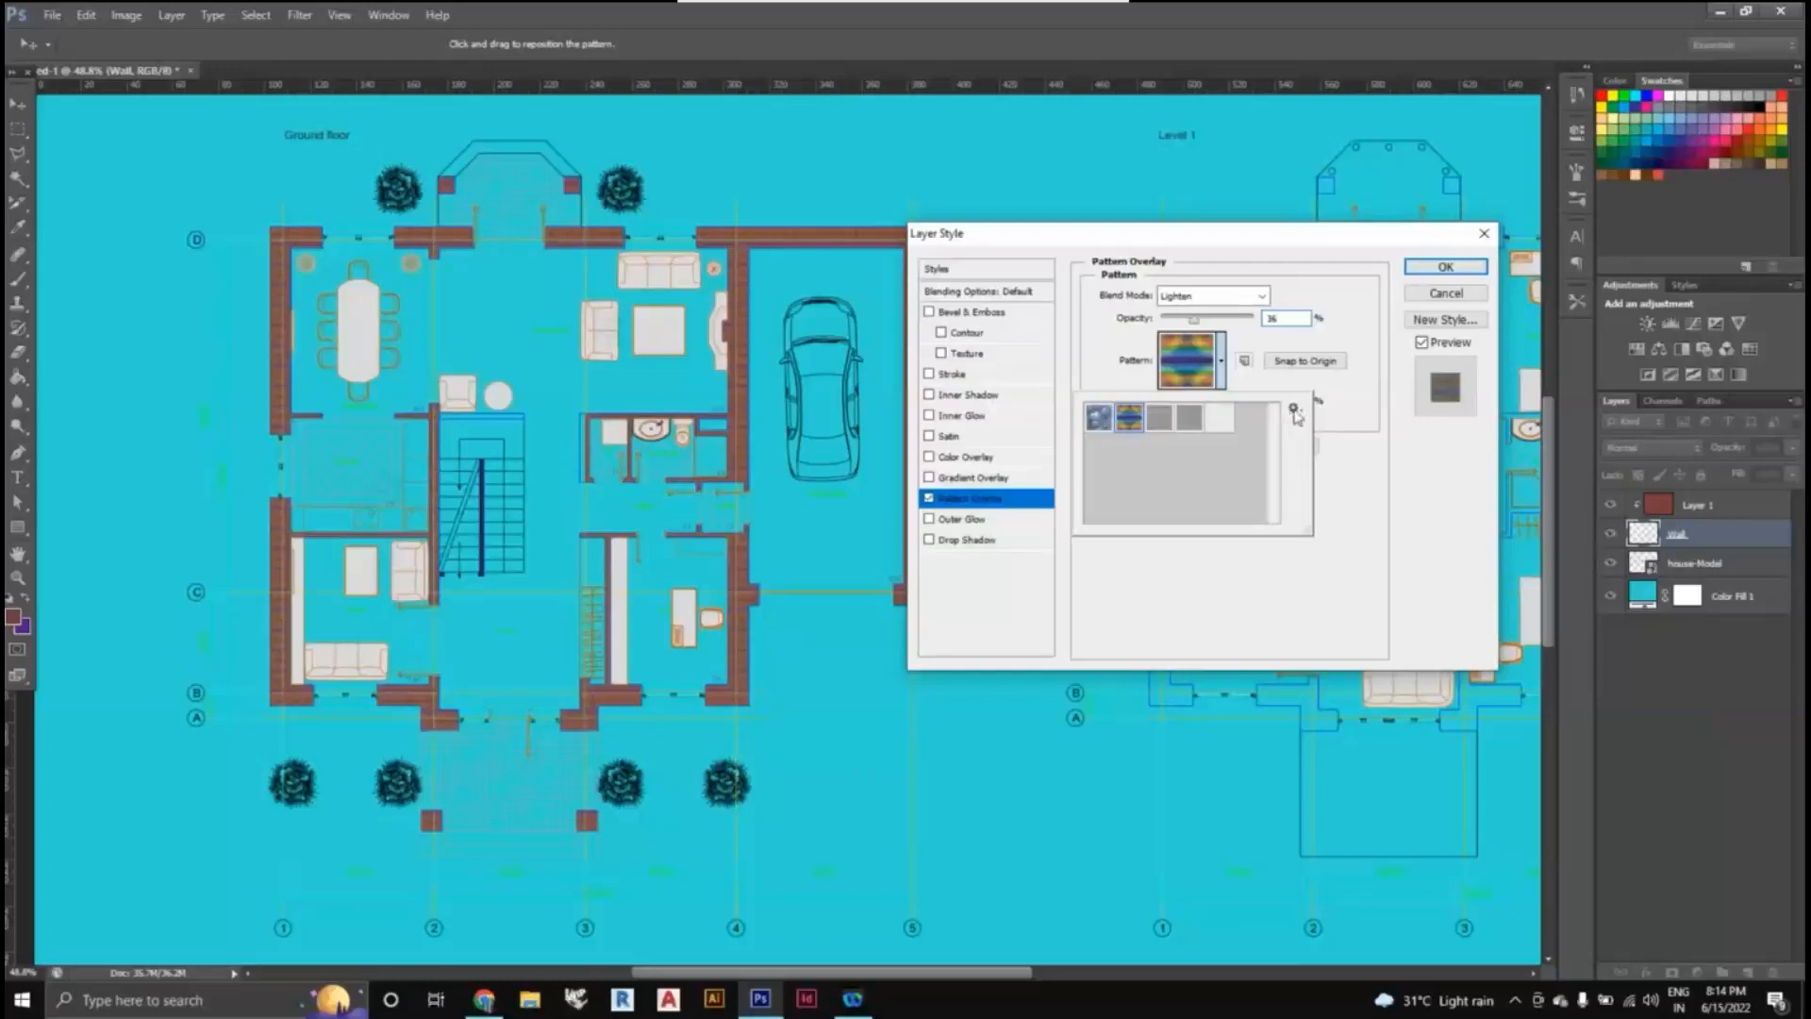
click(1294, 409)
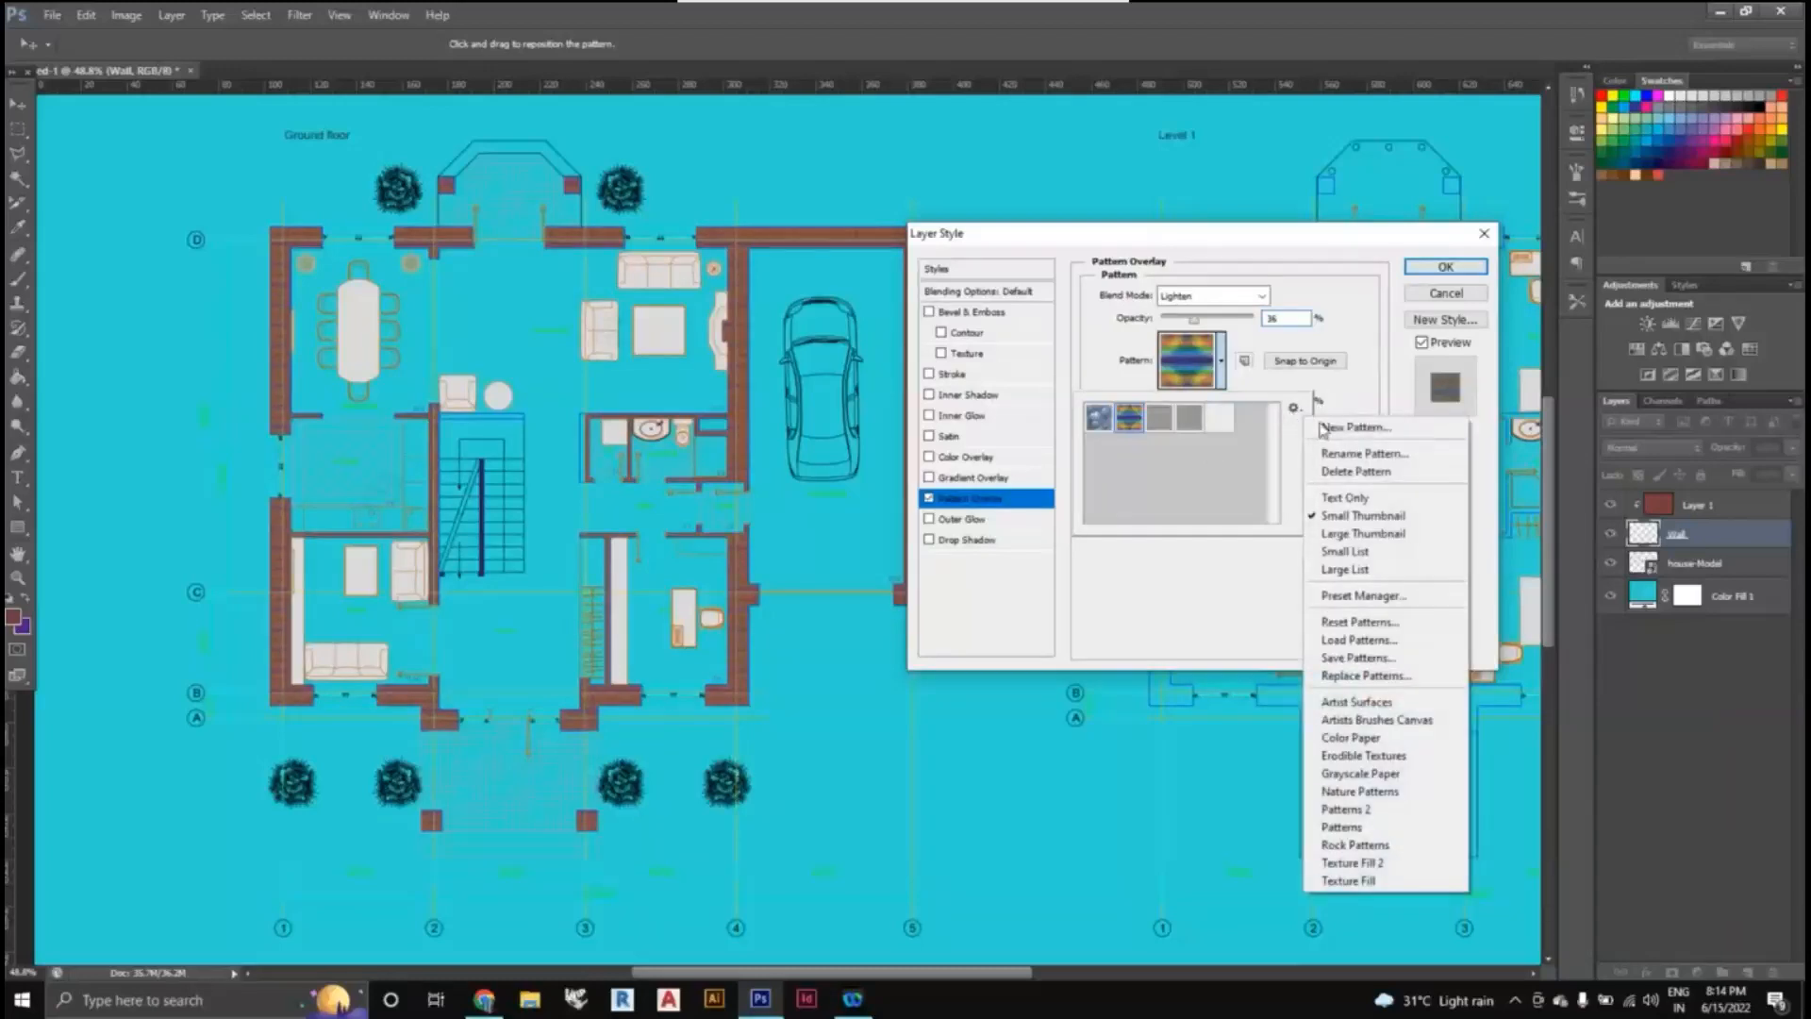
click(1361, 641)
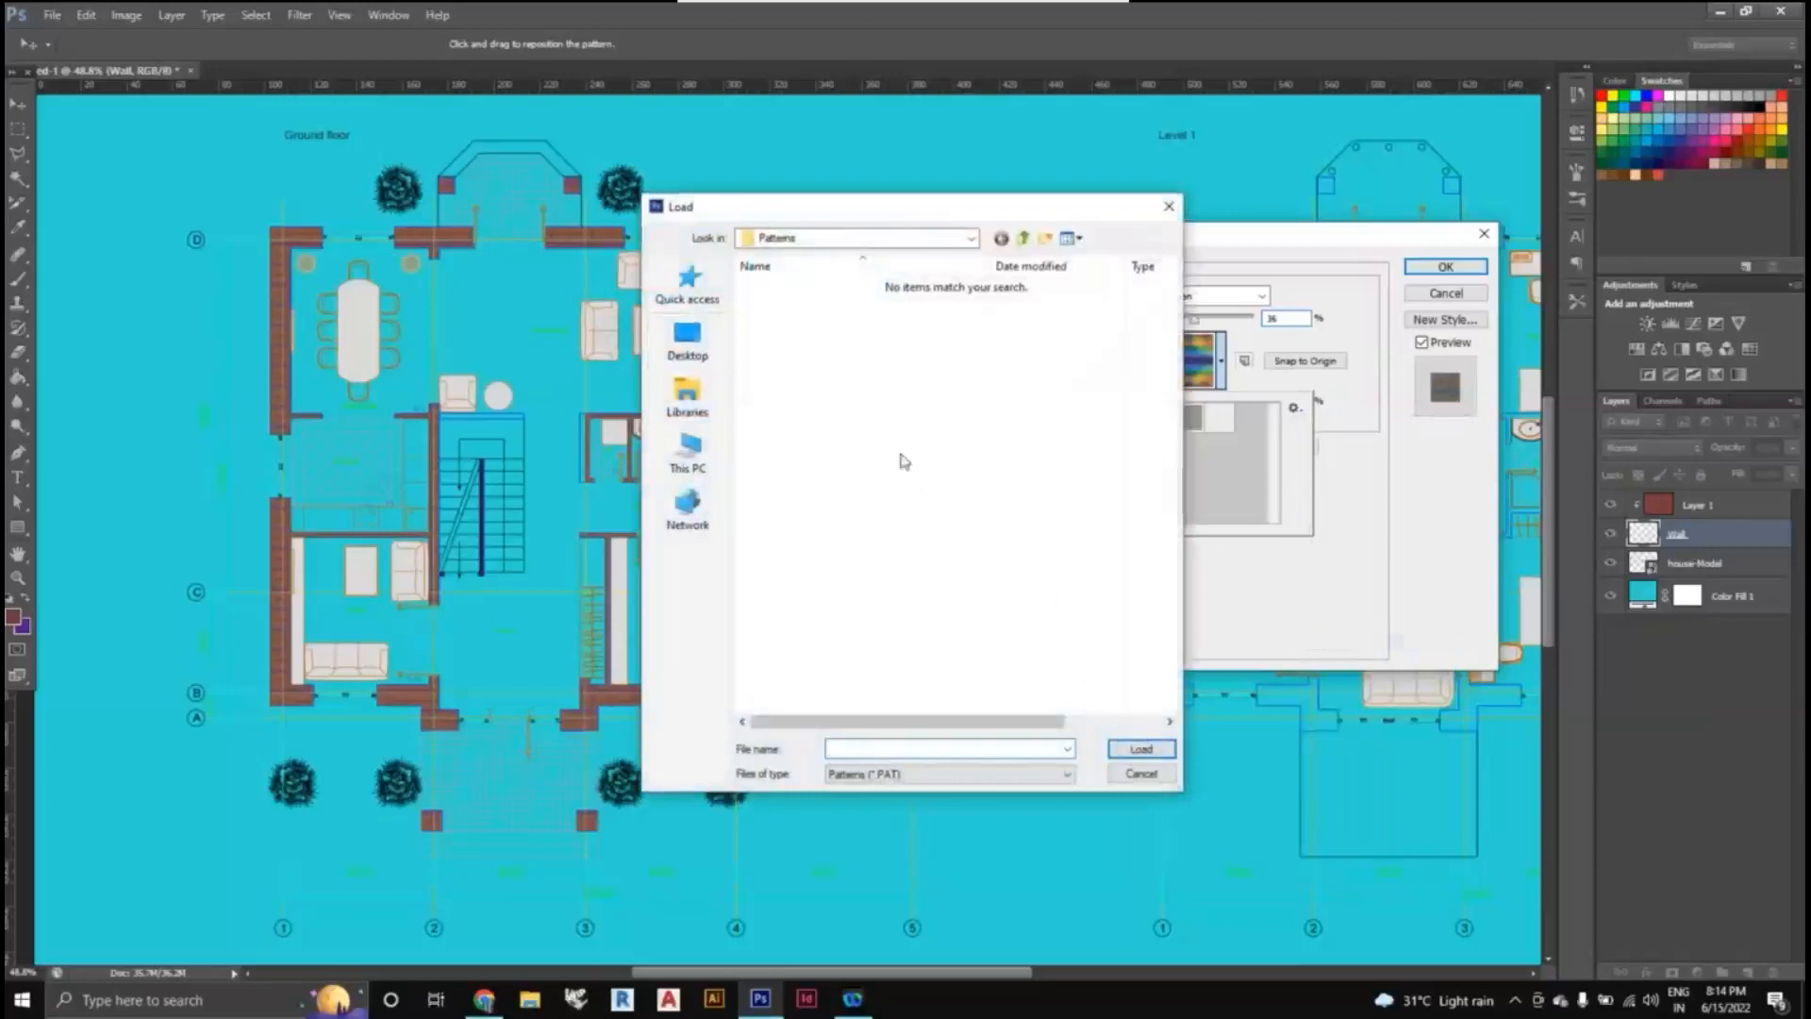
click(1168, 206)
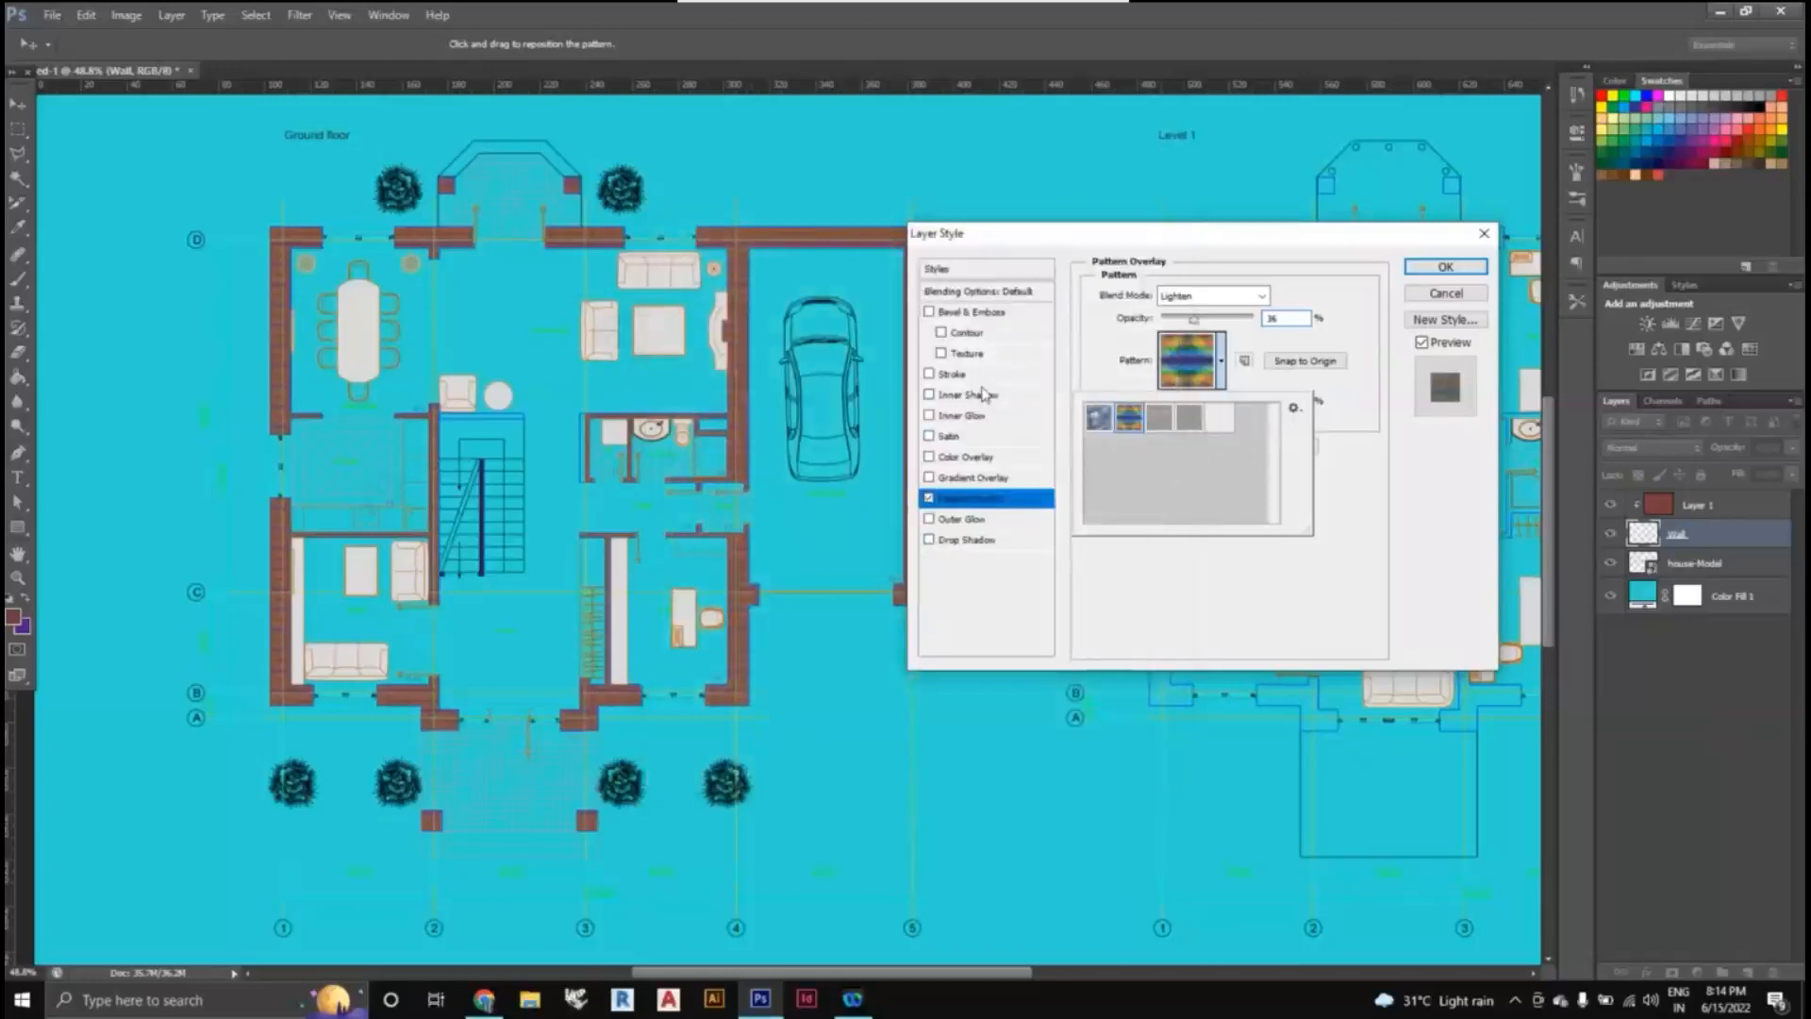
- Enable the Stroke effect on the Wall layer and set its color to white (ffffff)
click(929, 376)
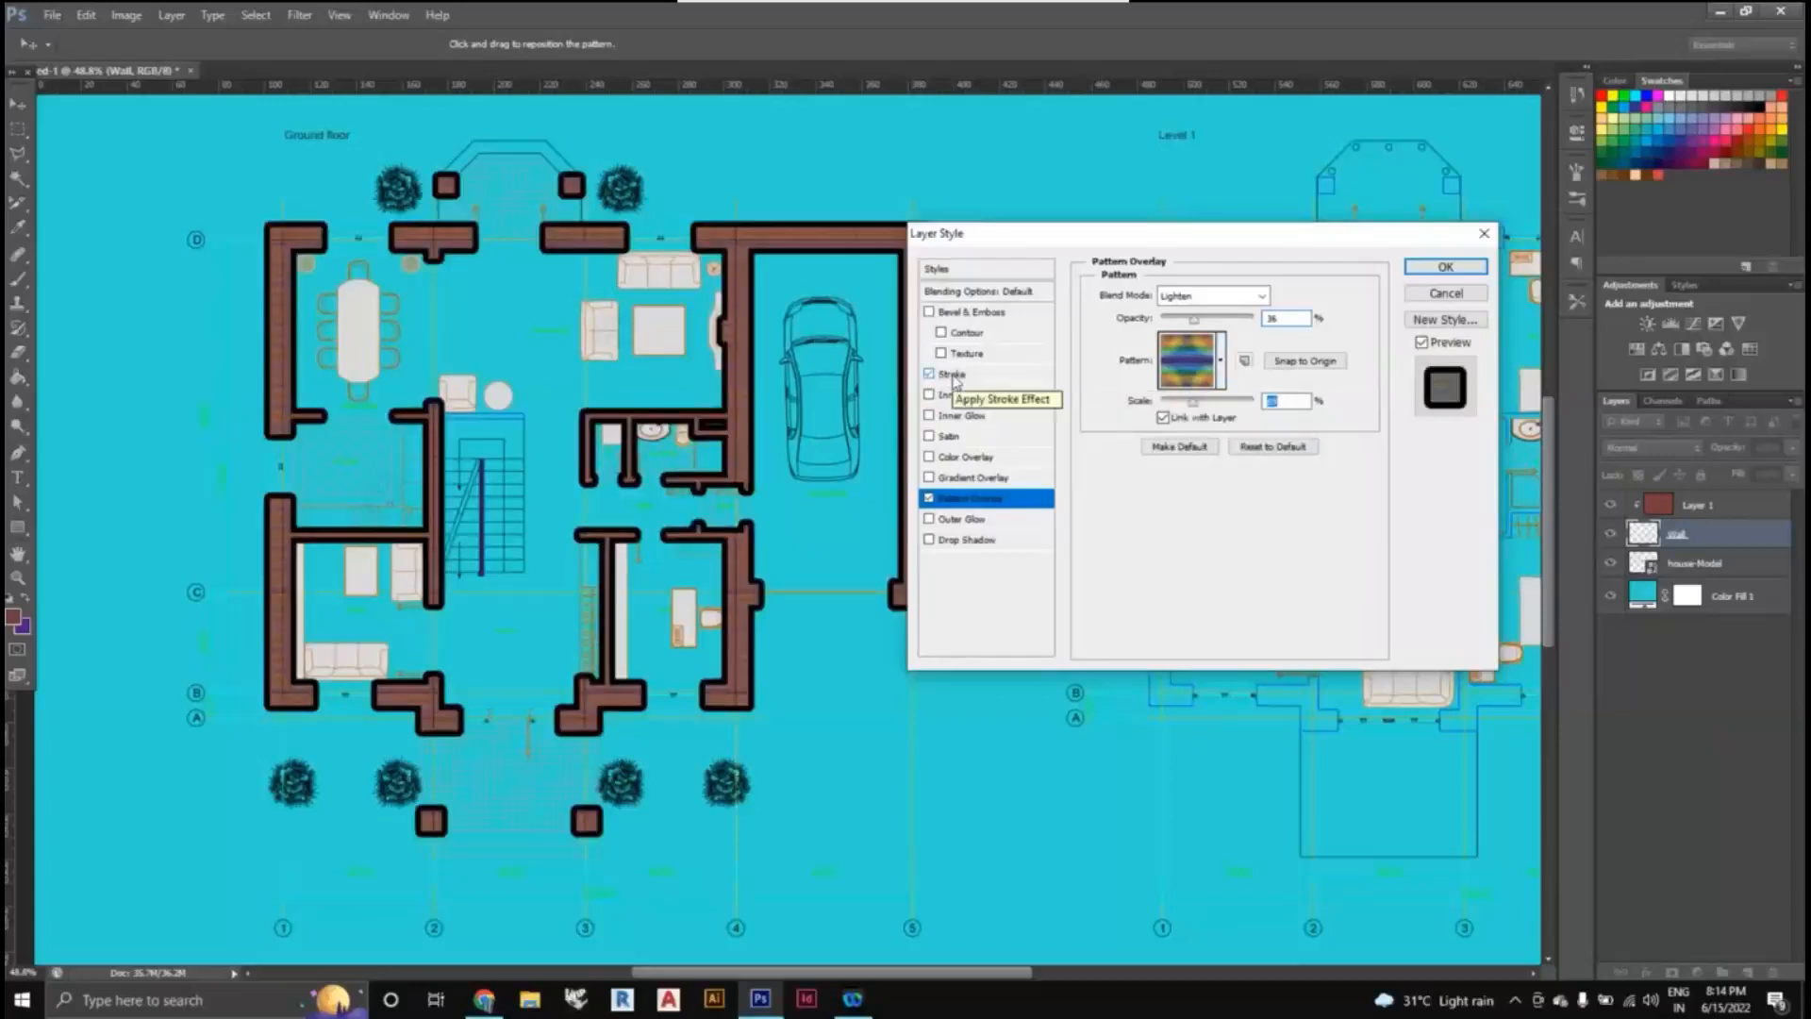
click(953, 375)
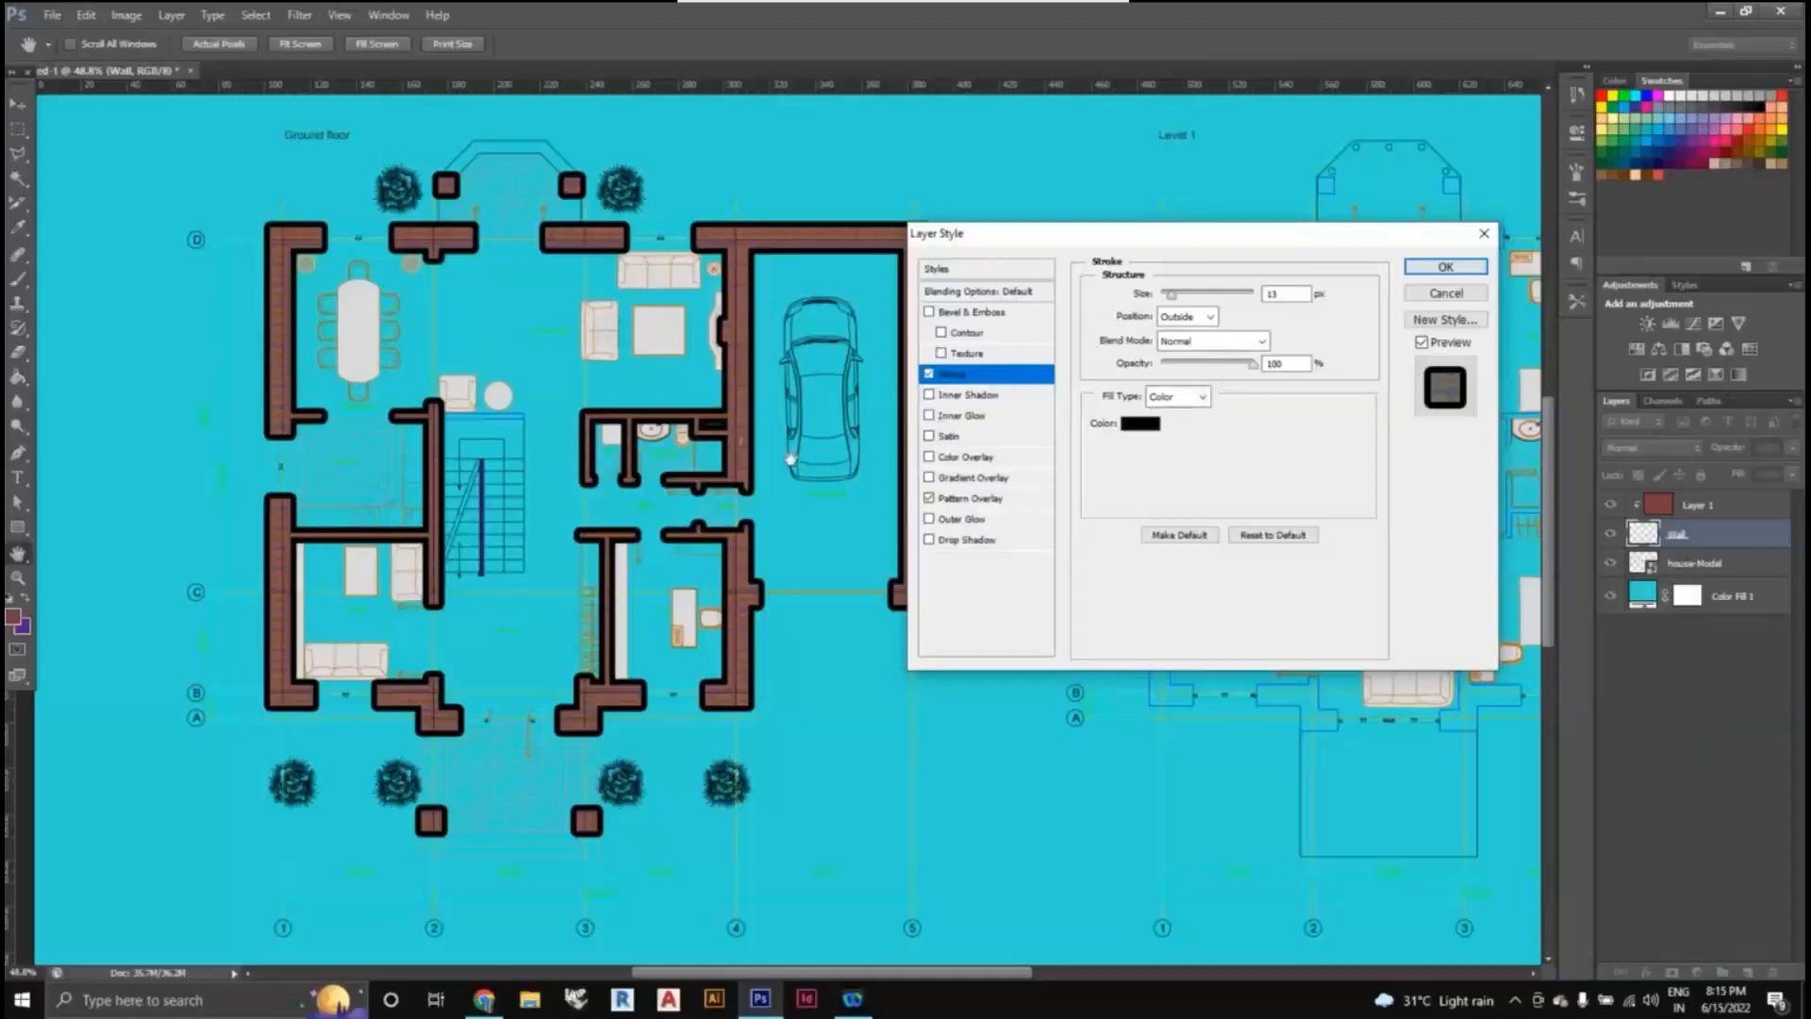
click(1142, 423)
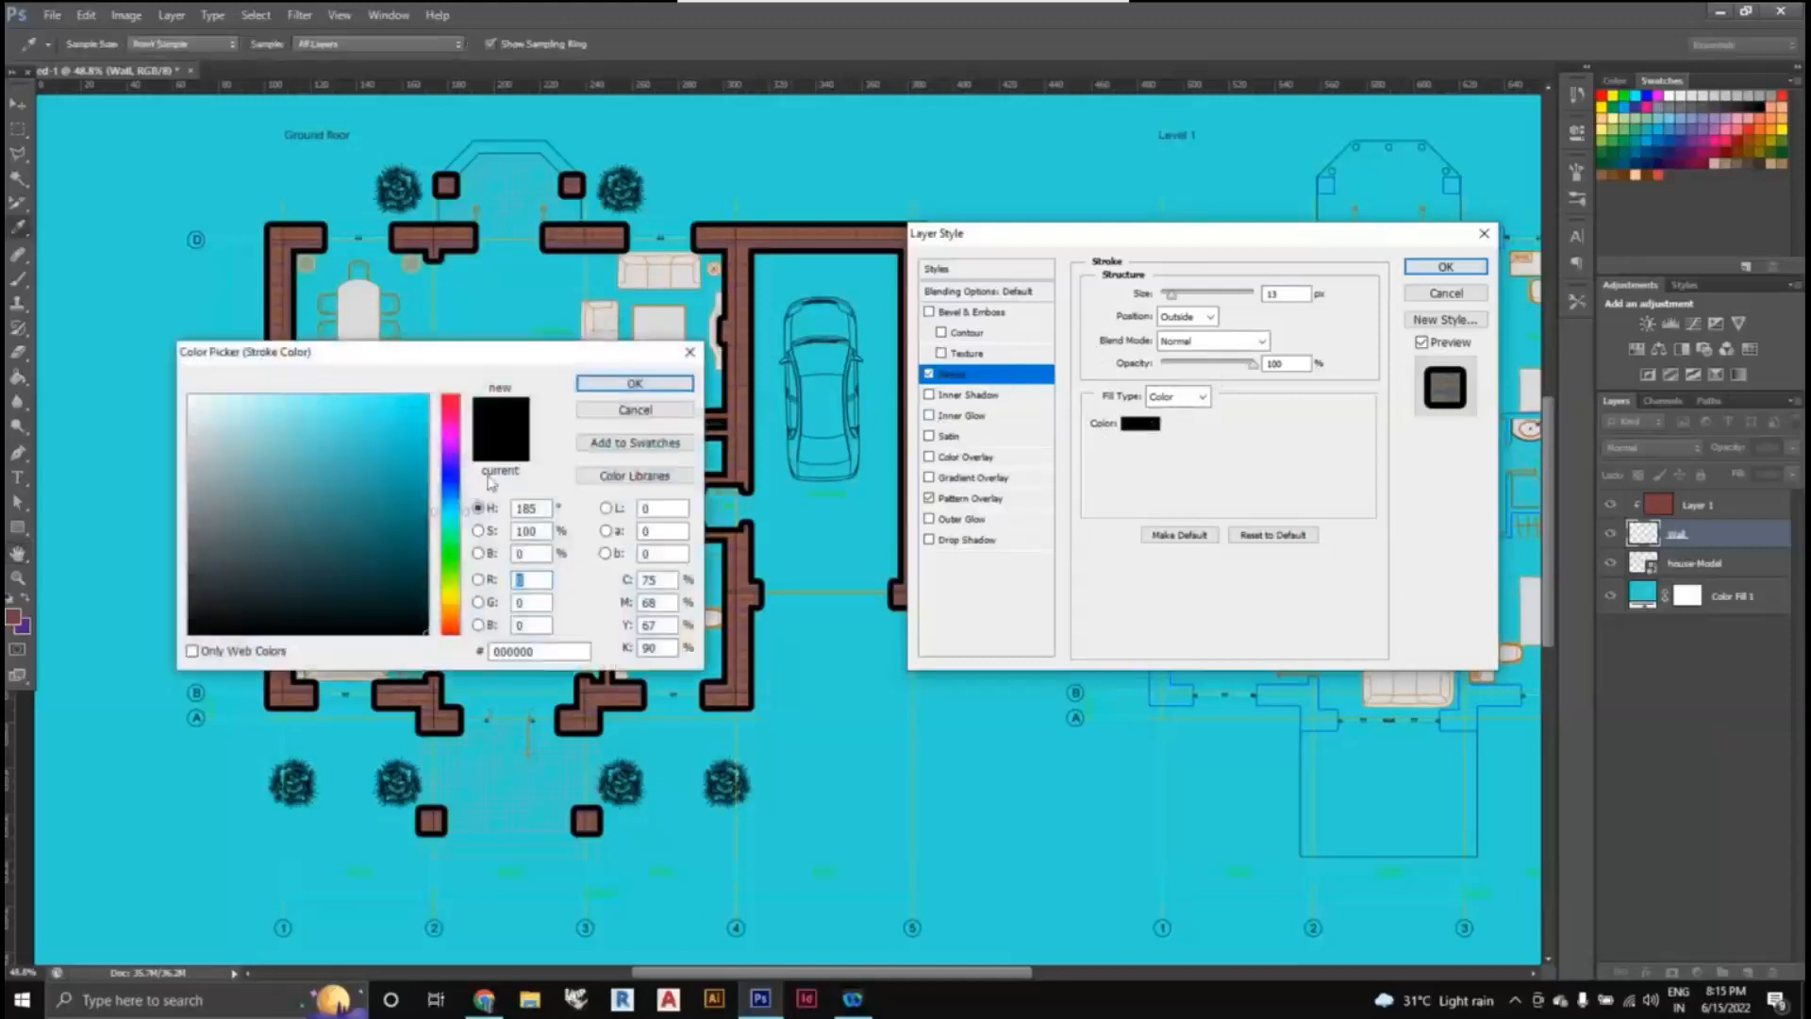
click(193, 400)
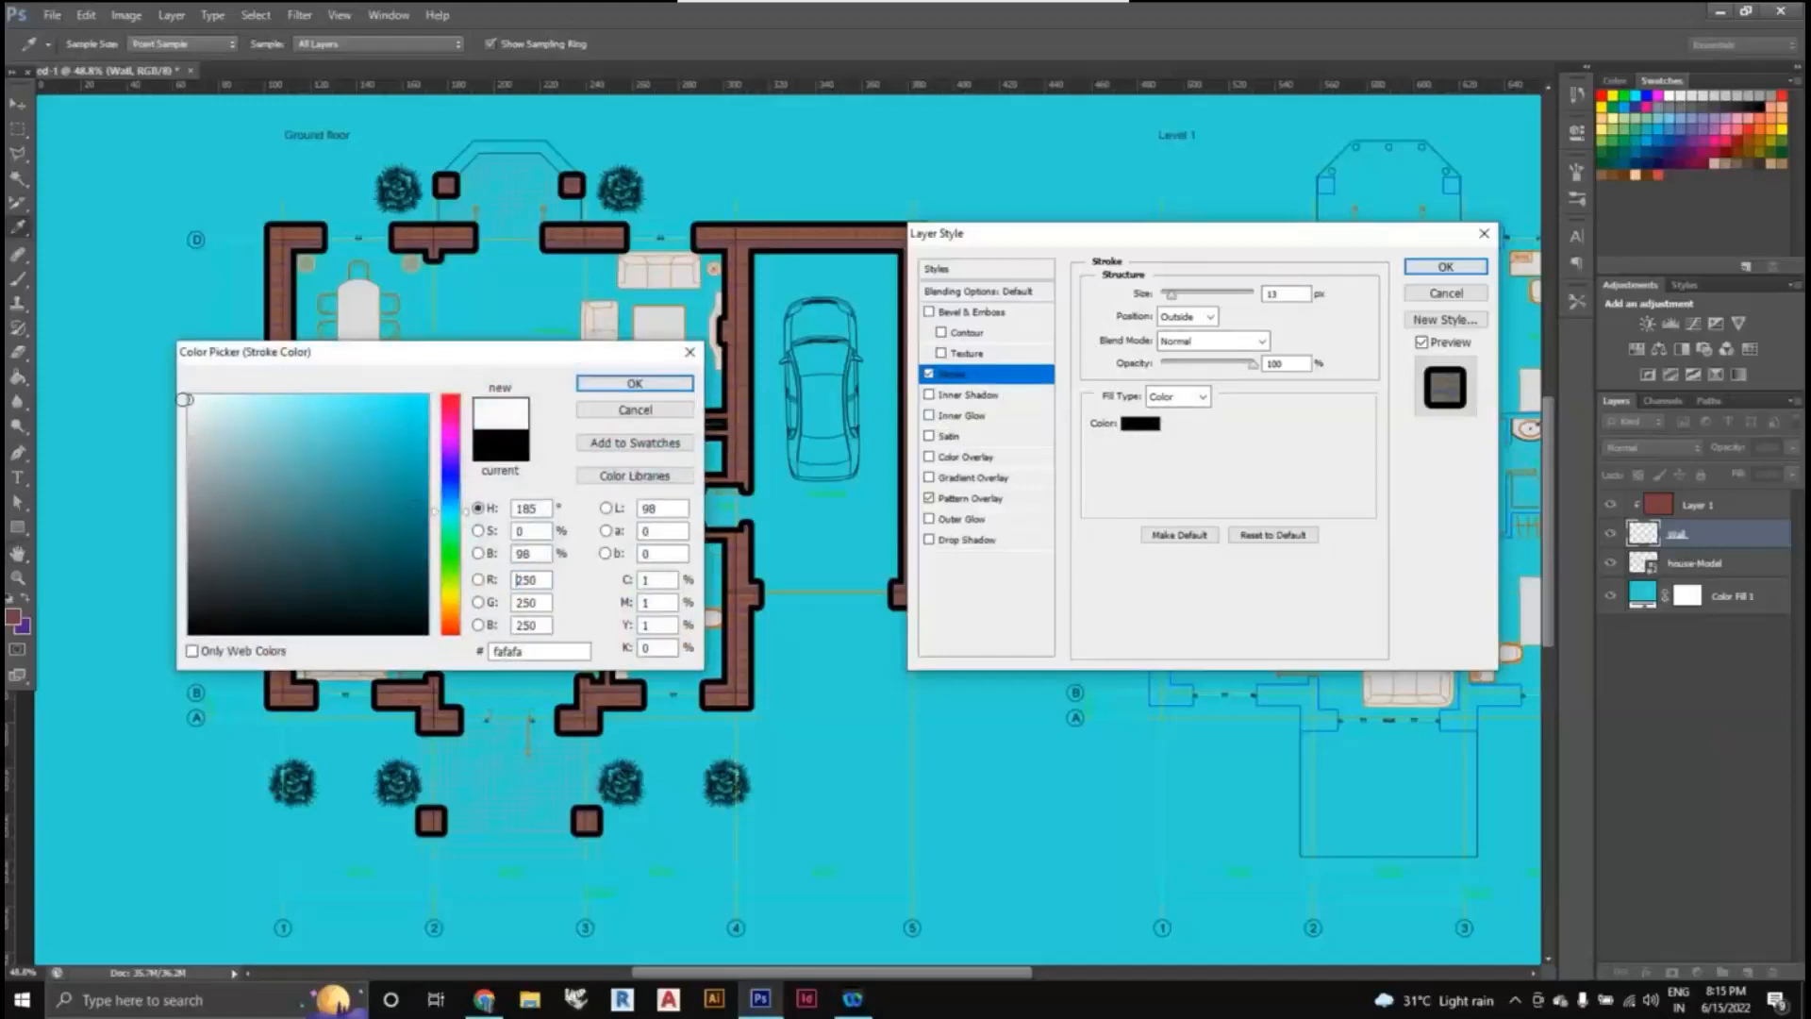
drag(193, 400, 187, 391)
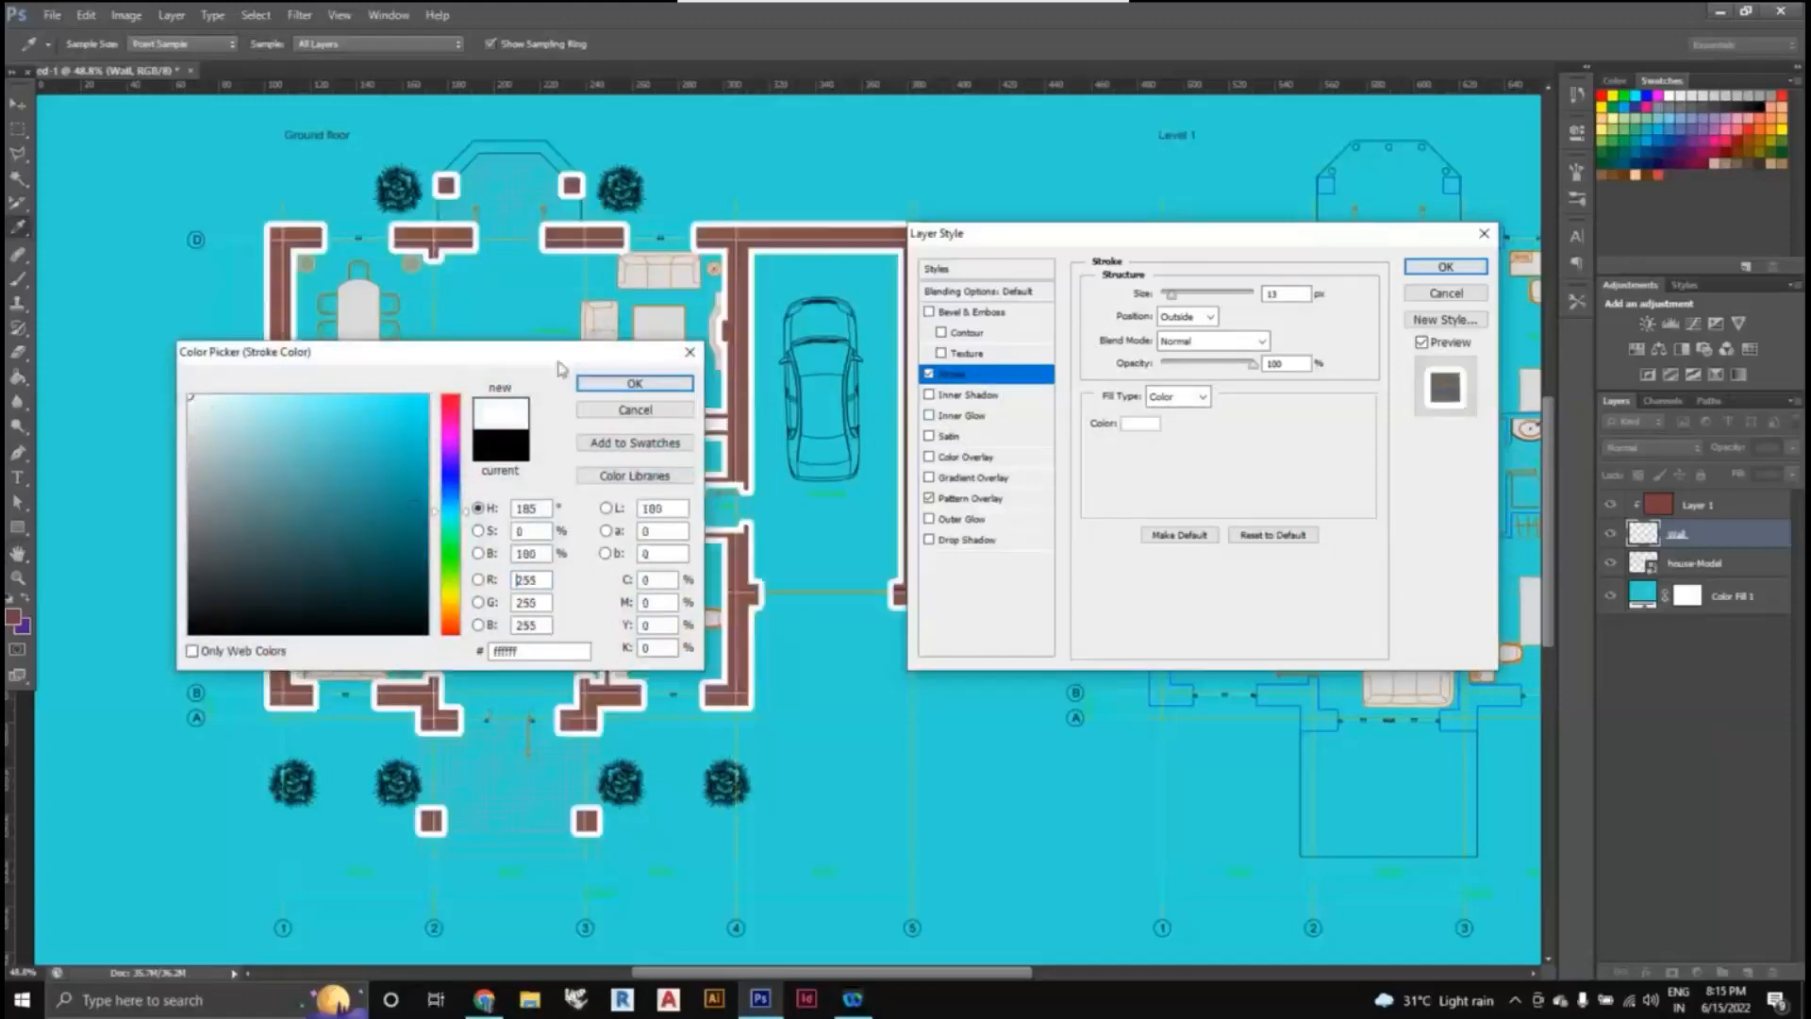
click(675, 386)
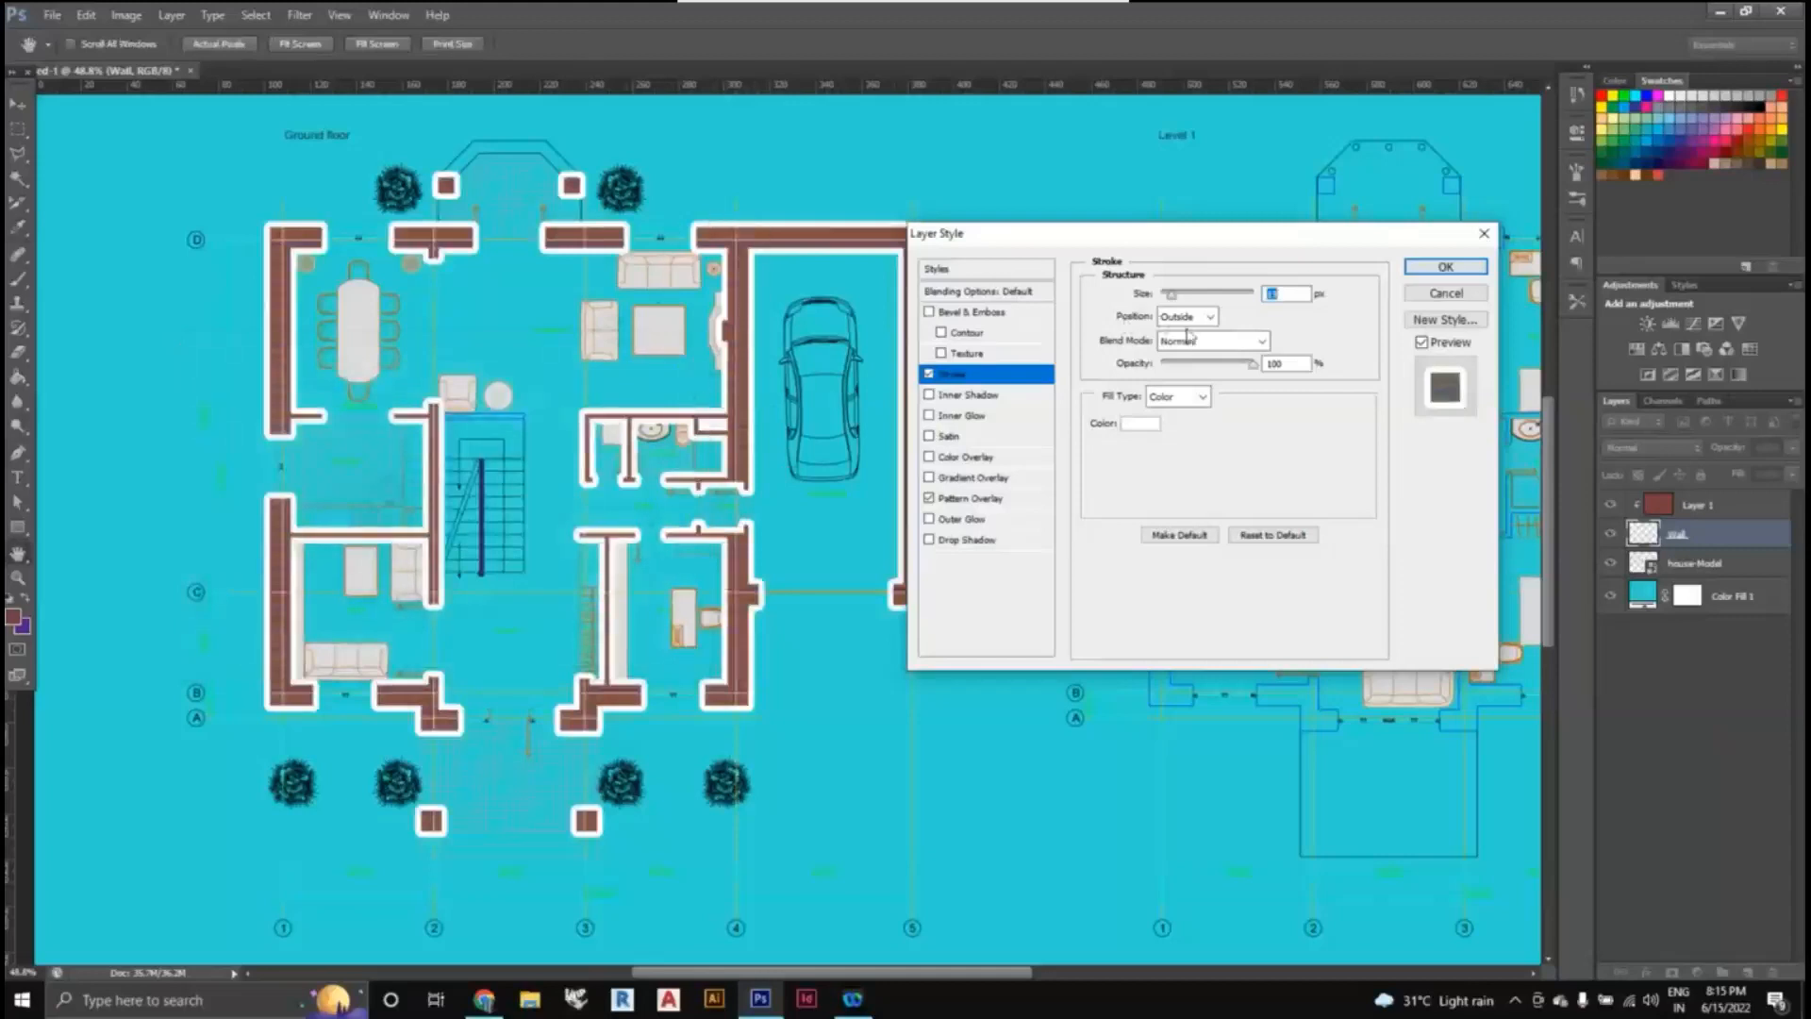
- Try the Inside stroke position, return it to Outside, reduce the stroke size below 13 px and apply the layer style
click(1210, 318)
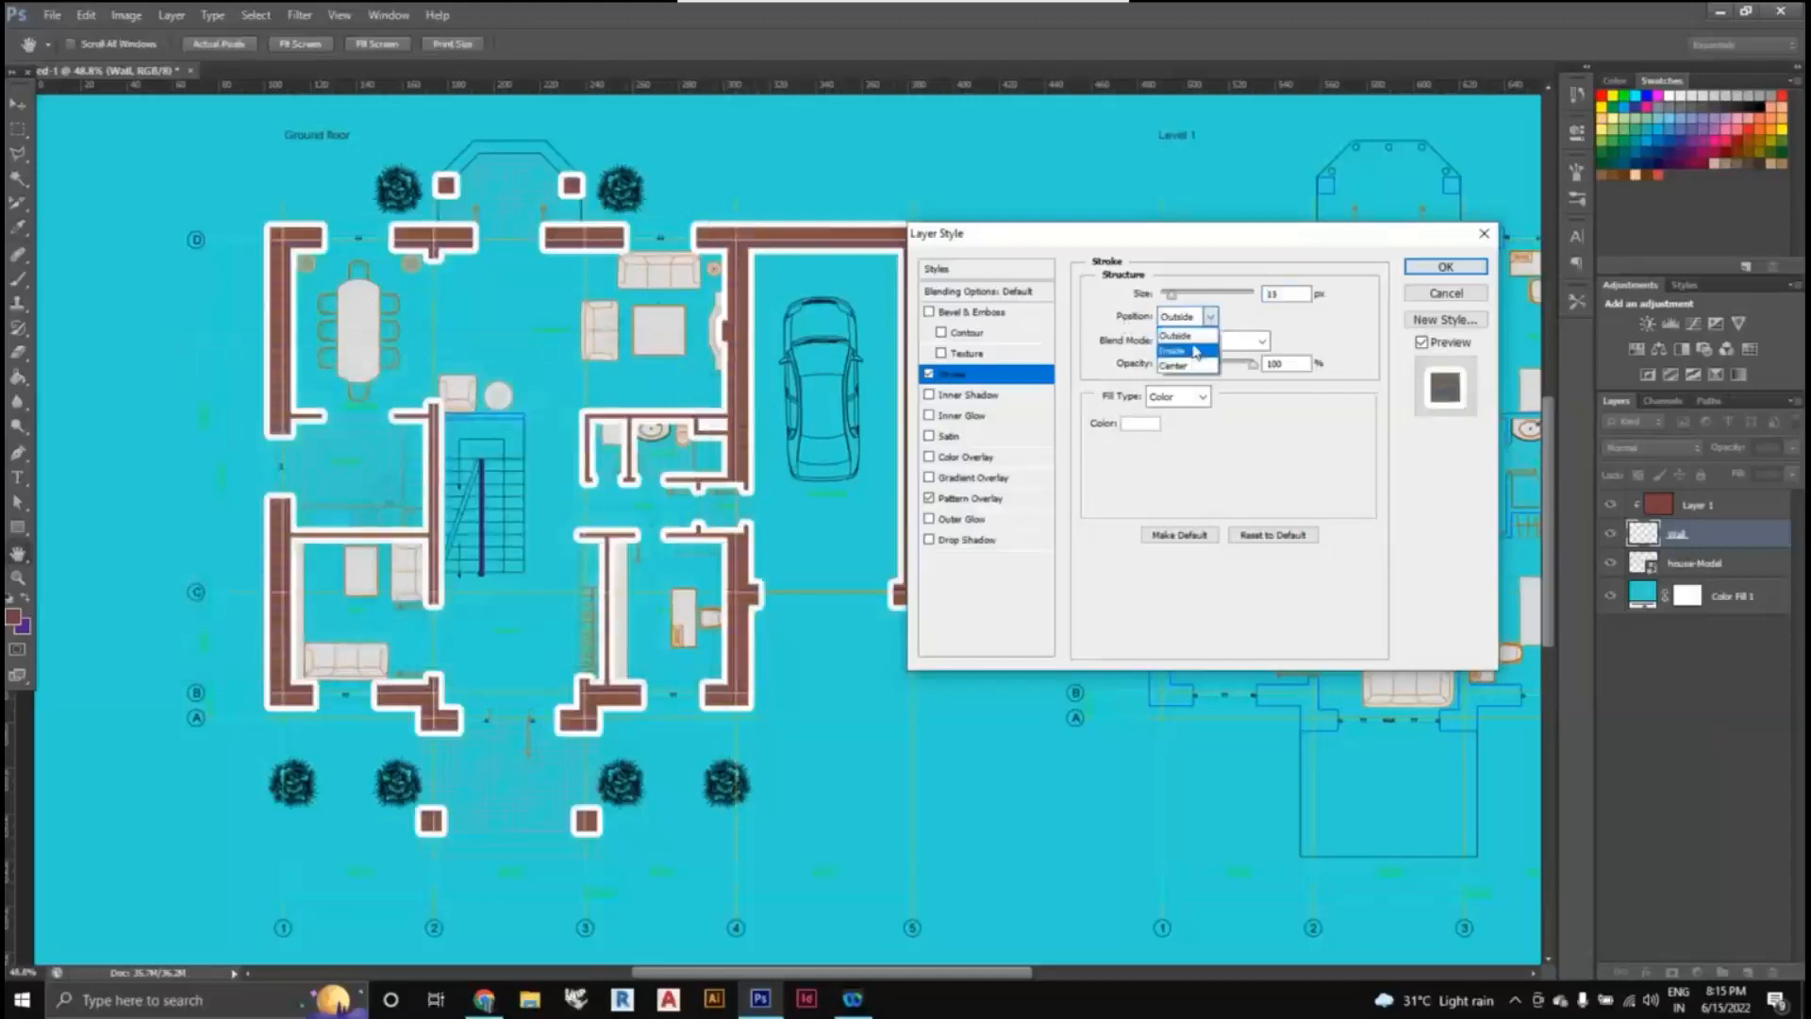
click(1196, 350)
click(1209, 317)
click(1183, 333)
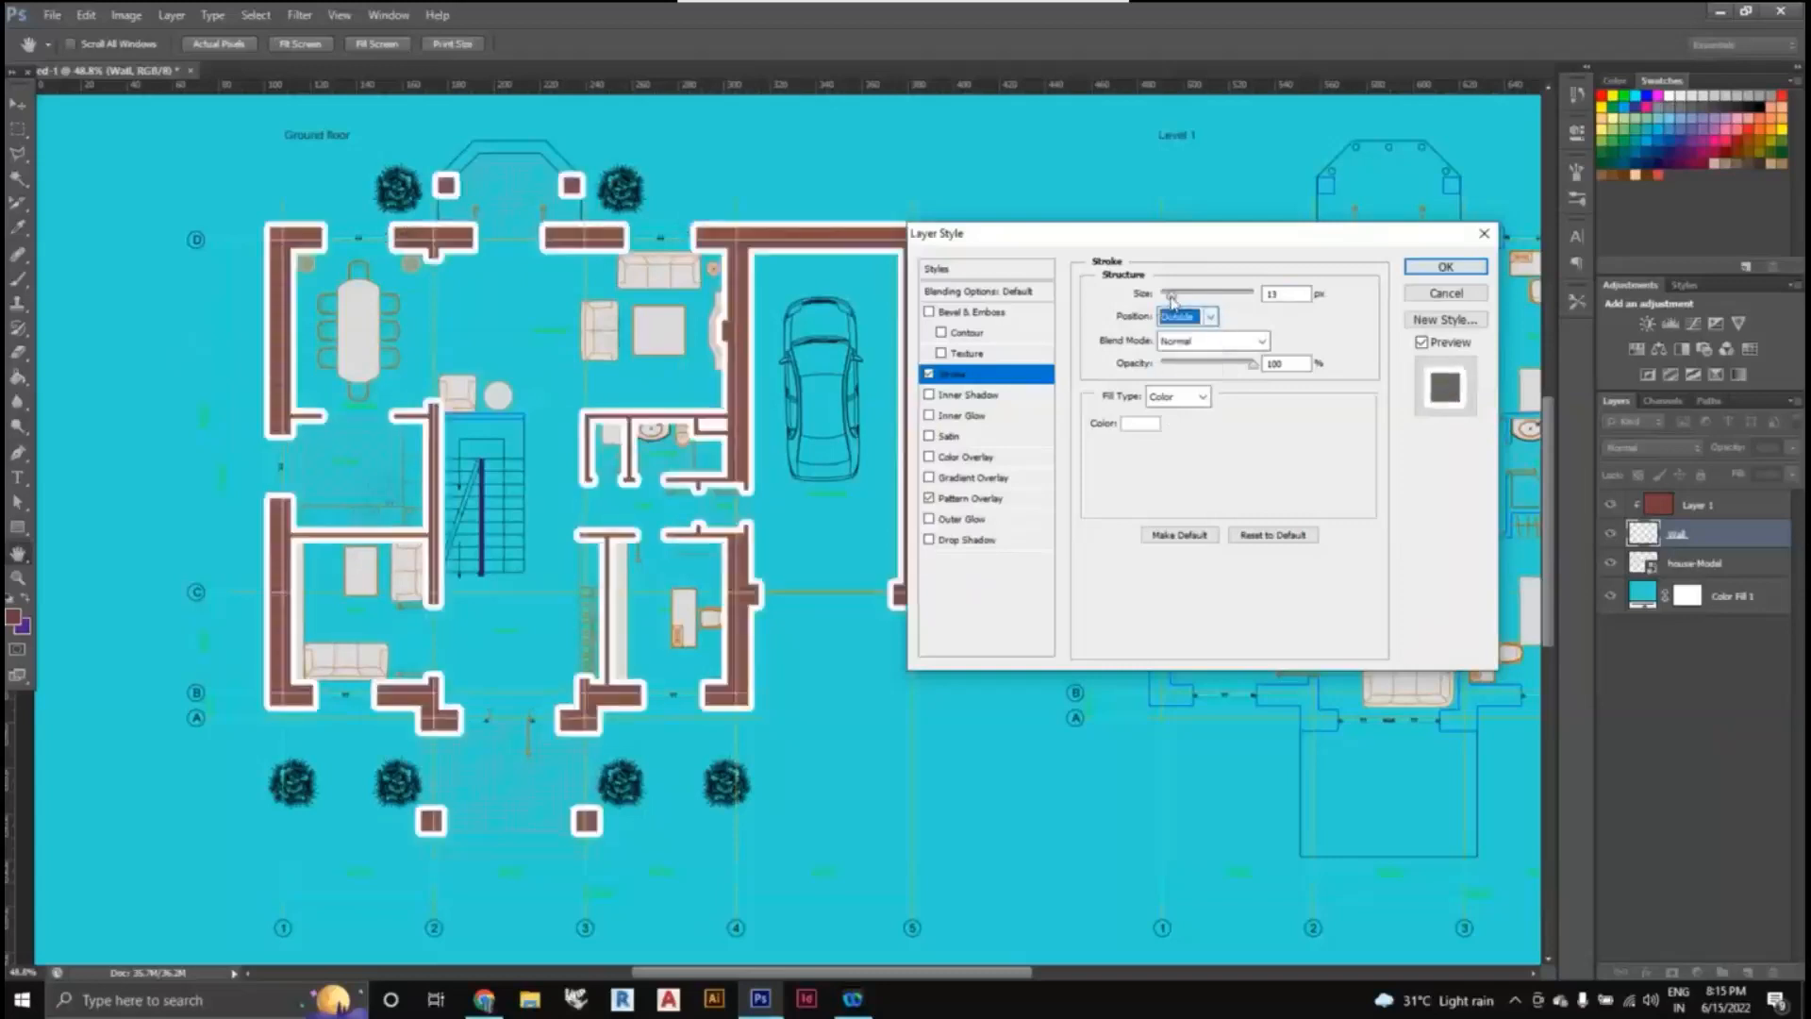
drag(1171, 298, 1167, 300)
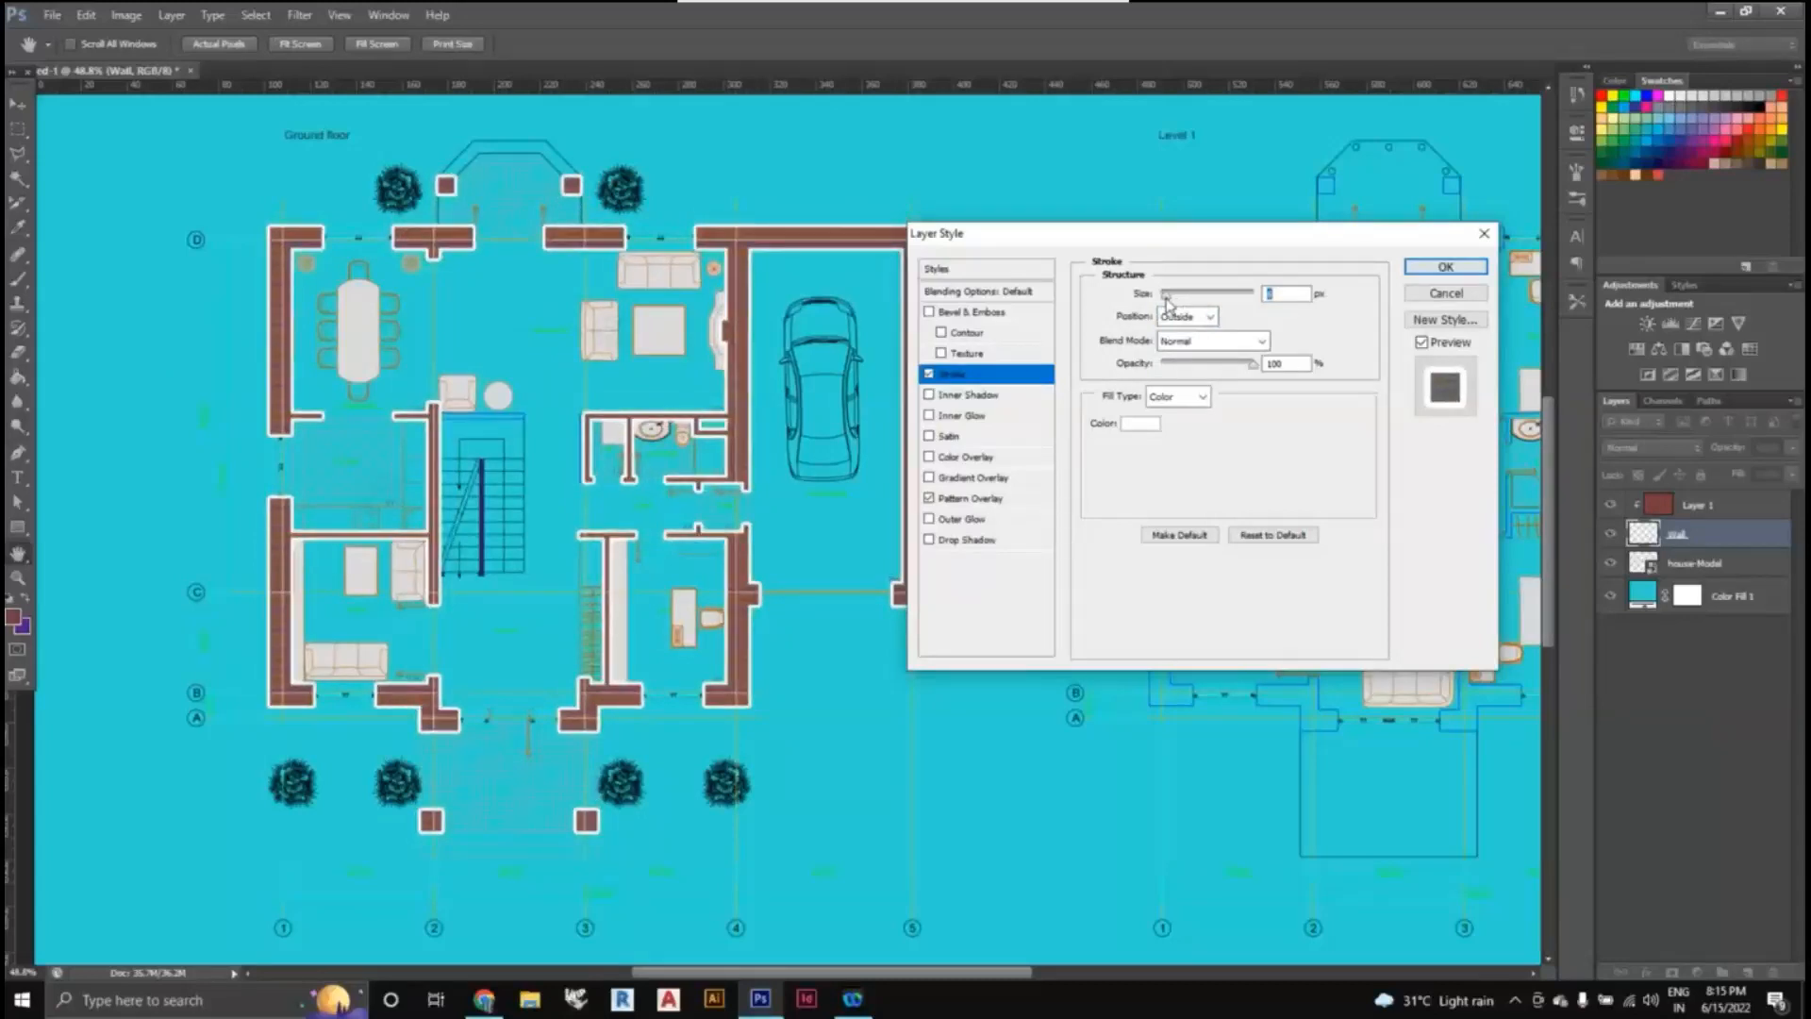
click(1431, 275)
- Reopen the Wall layer's blending options, enable Drop Shadow and show its settings
scroll(967, 460, down, 3)
scroll(820, 557, up, 3)
scroll(818, 558, down, 2)
scroll(818, 559, down, 1)
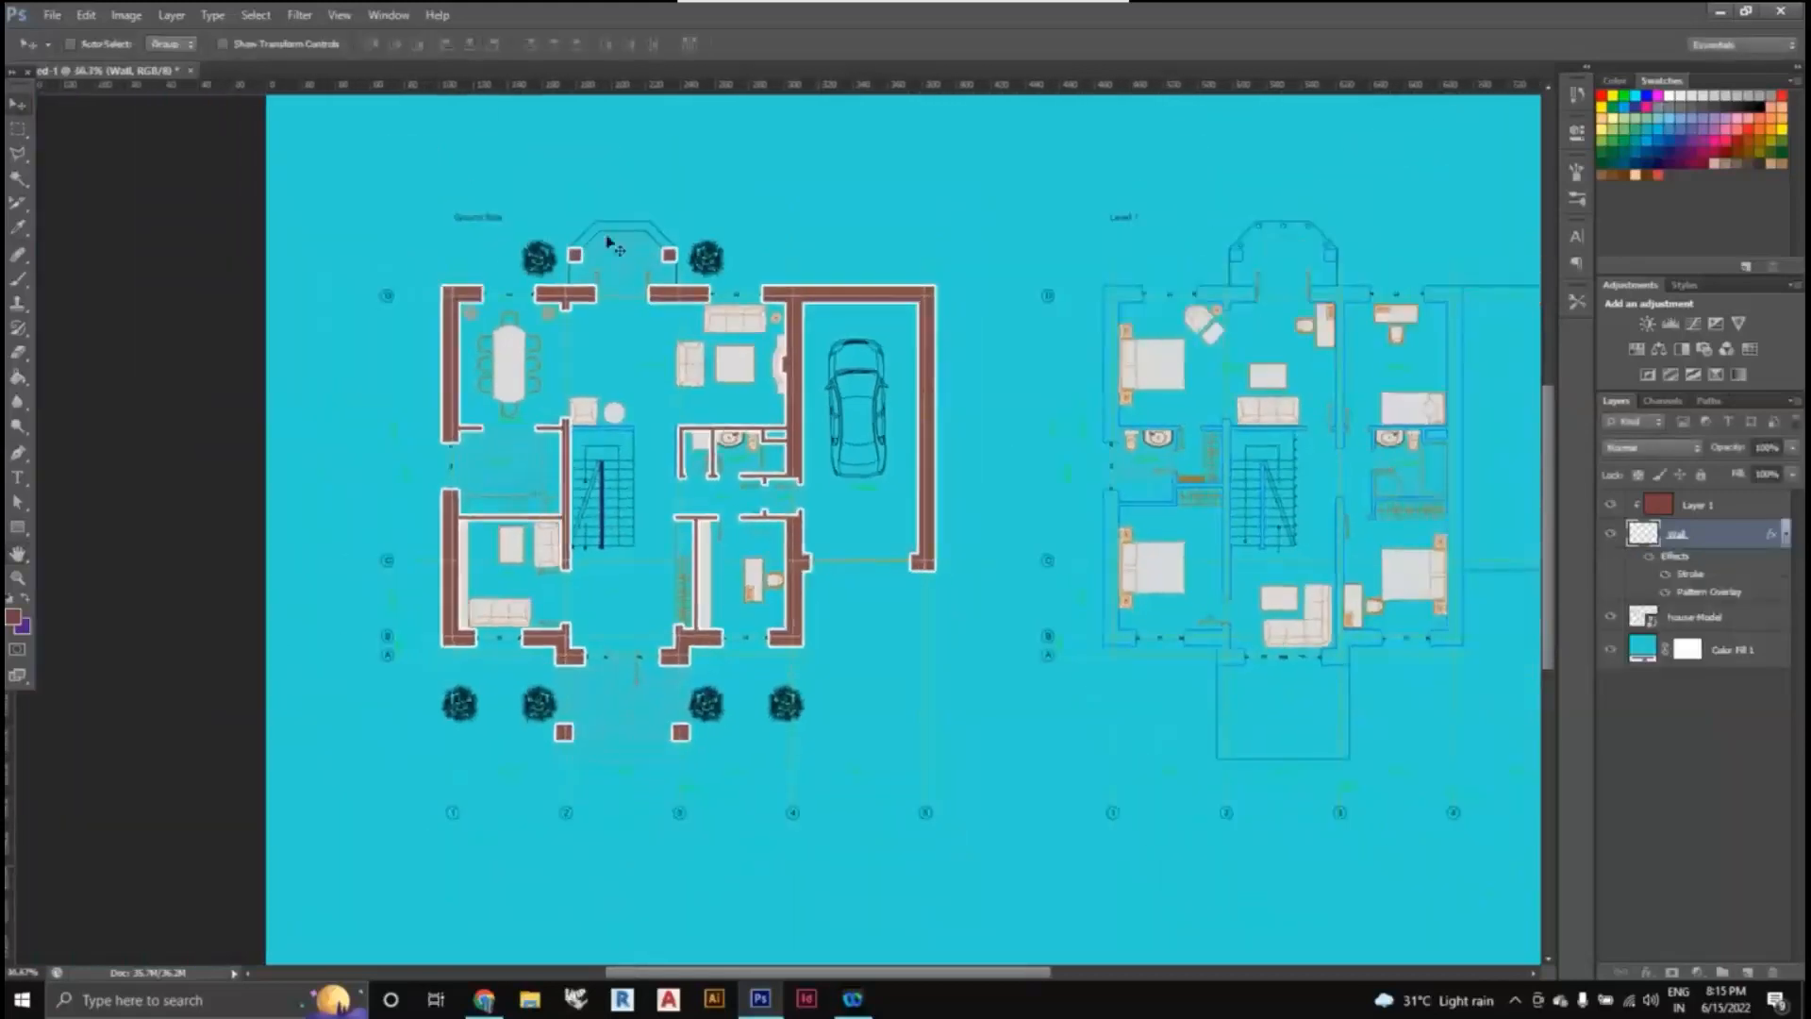
scroll(349, 481, up, 1)
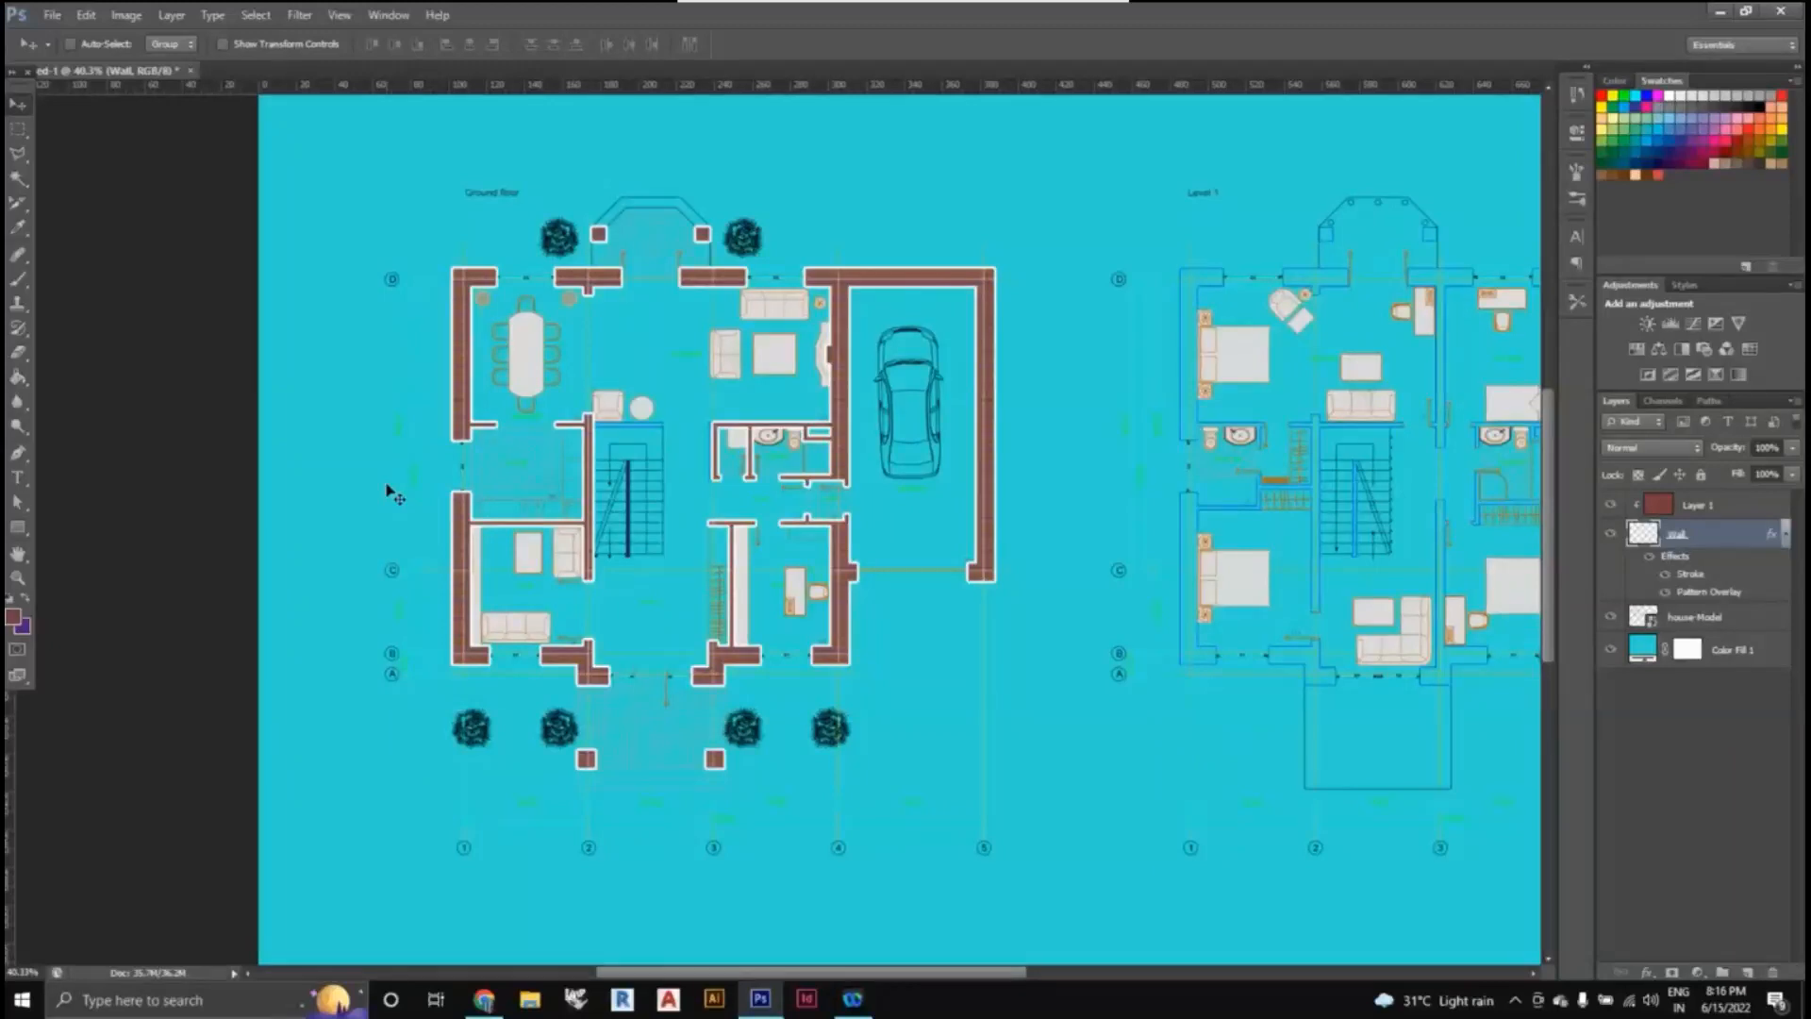
right_click(1710, 544)
click(1634, 355)
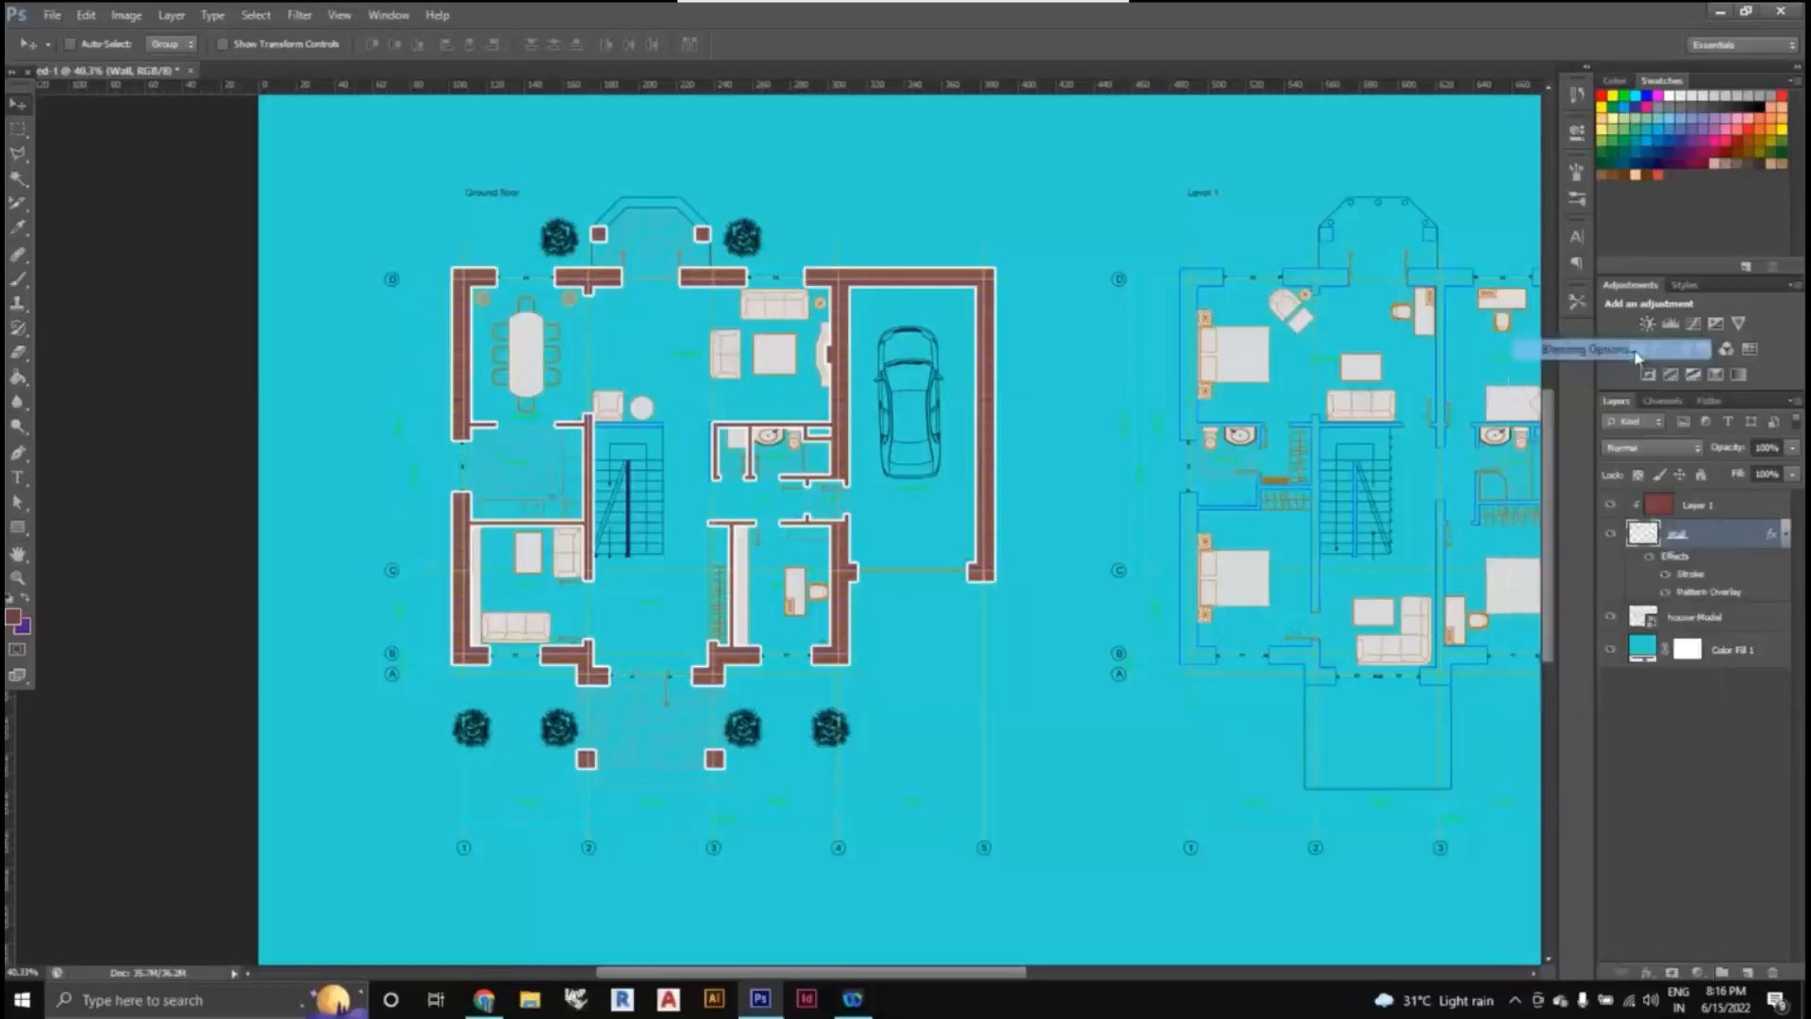
drag(1072, 248, 1317, 221)
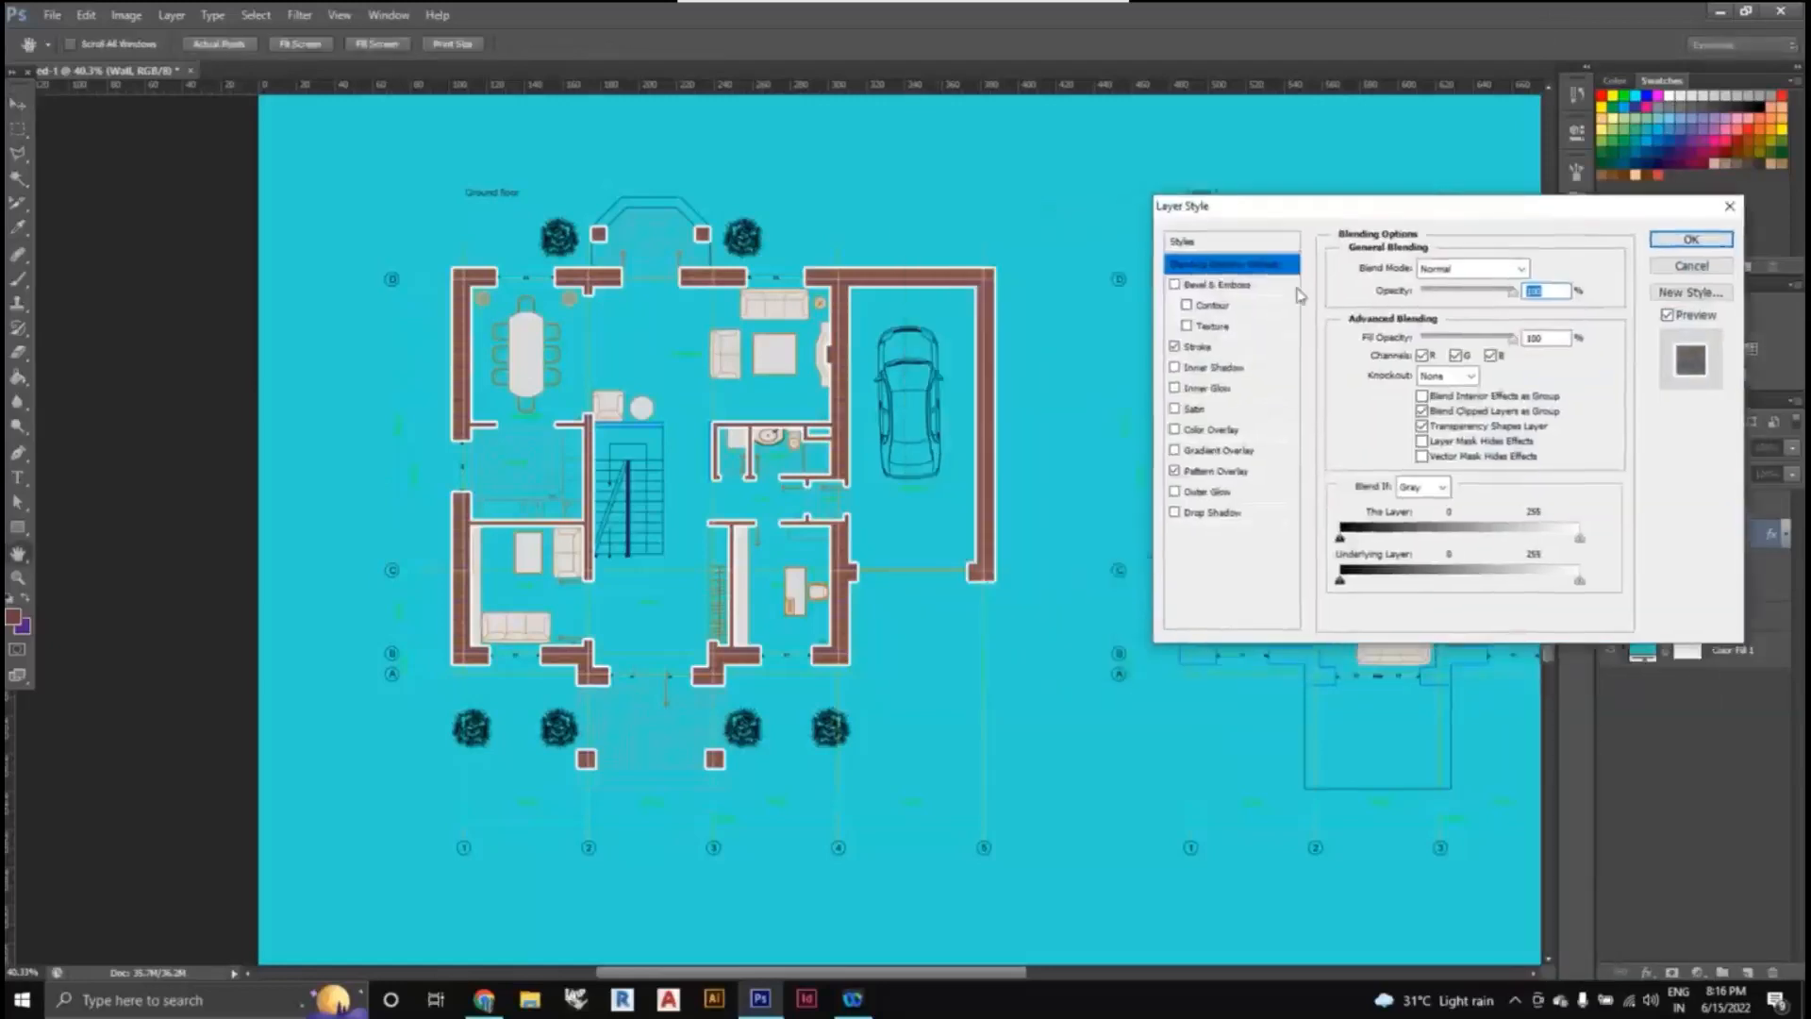
click(1174, 512)
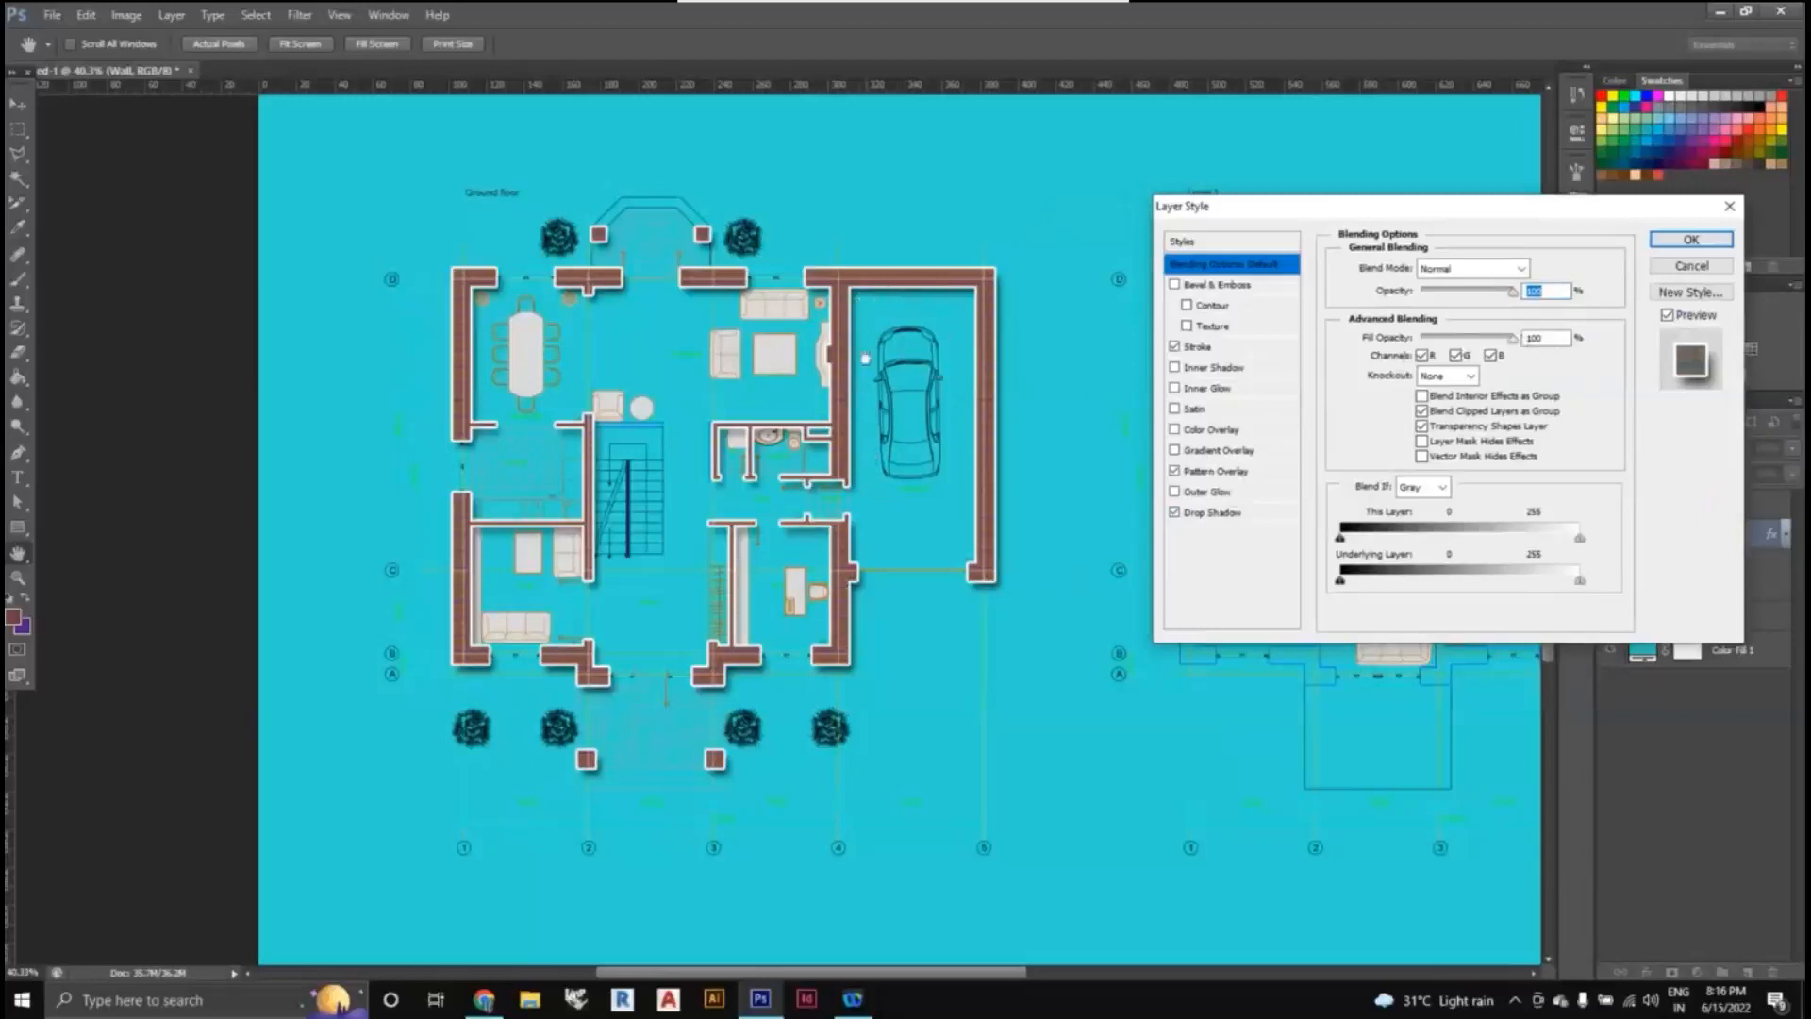
click(1226, 515)
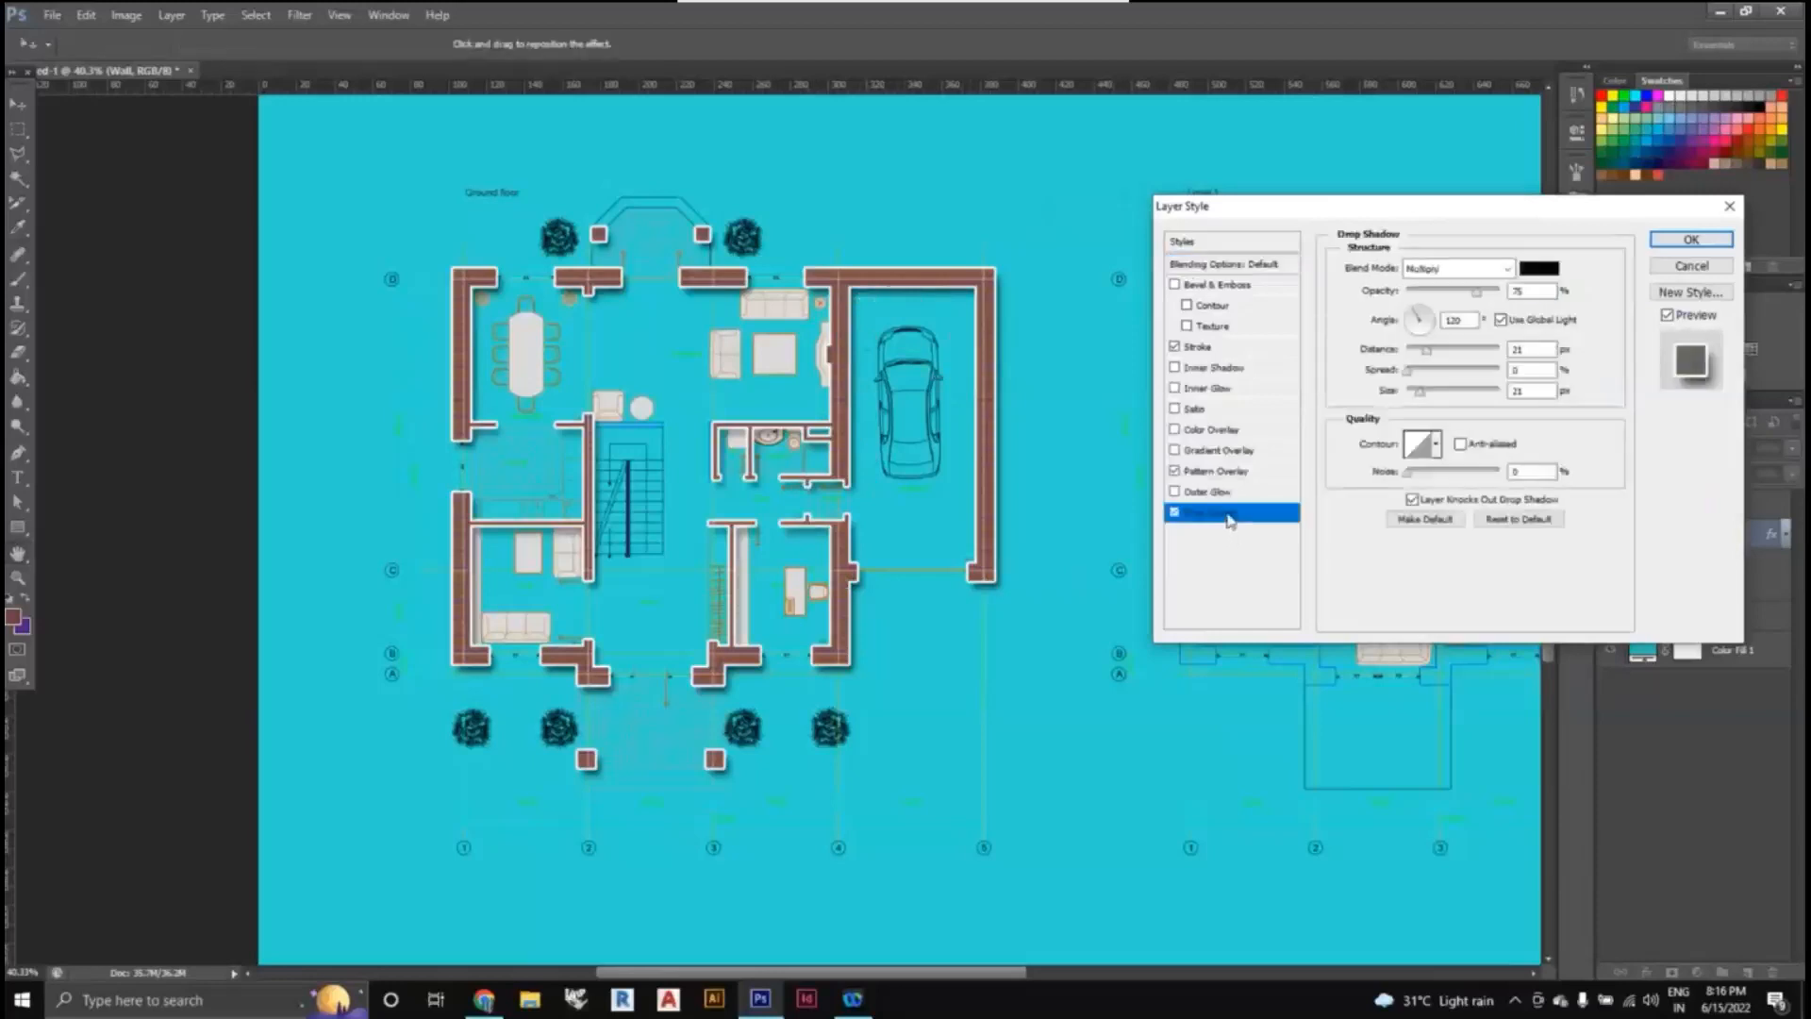
- Try several lighting directions for the walls' drop shadow and set its angle to 49°
click(1424, 317)
click(1413, 321)
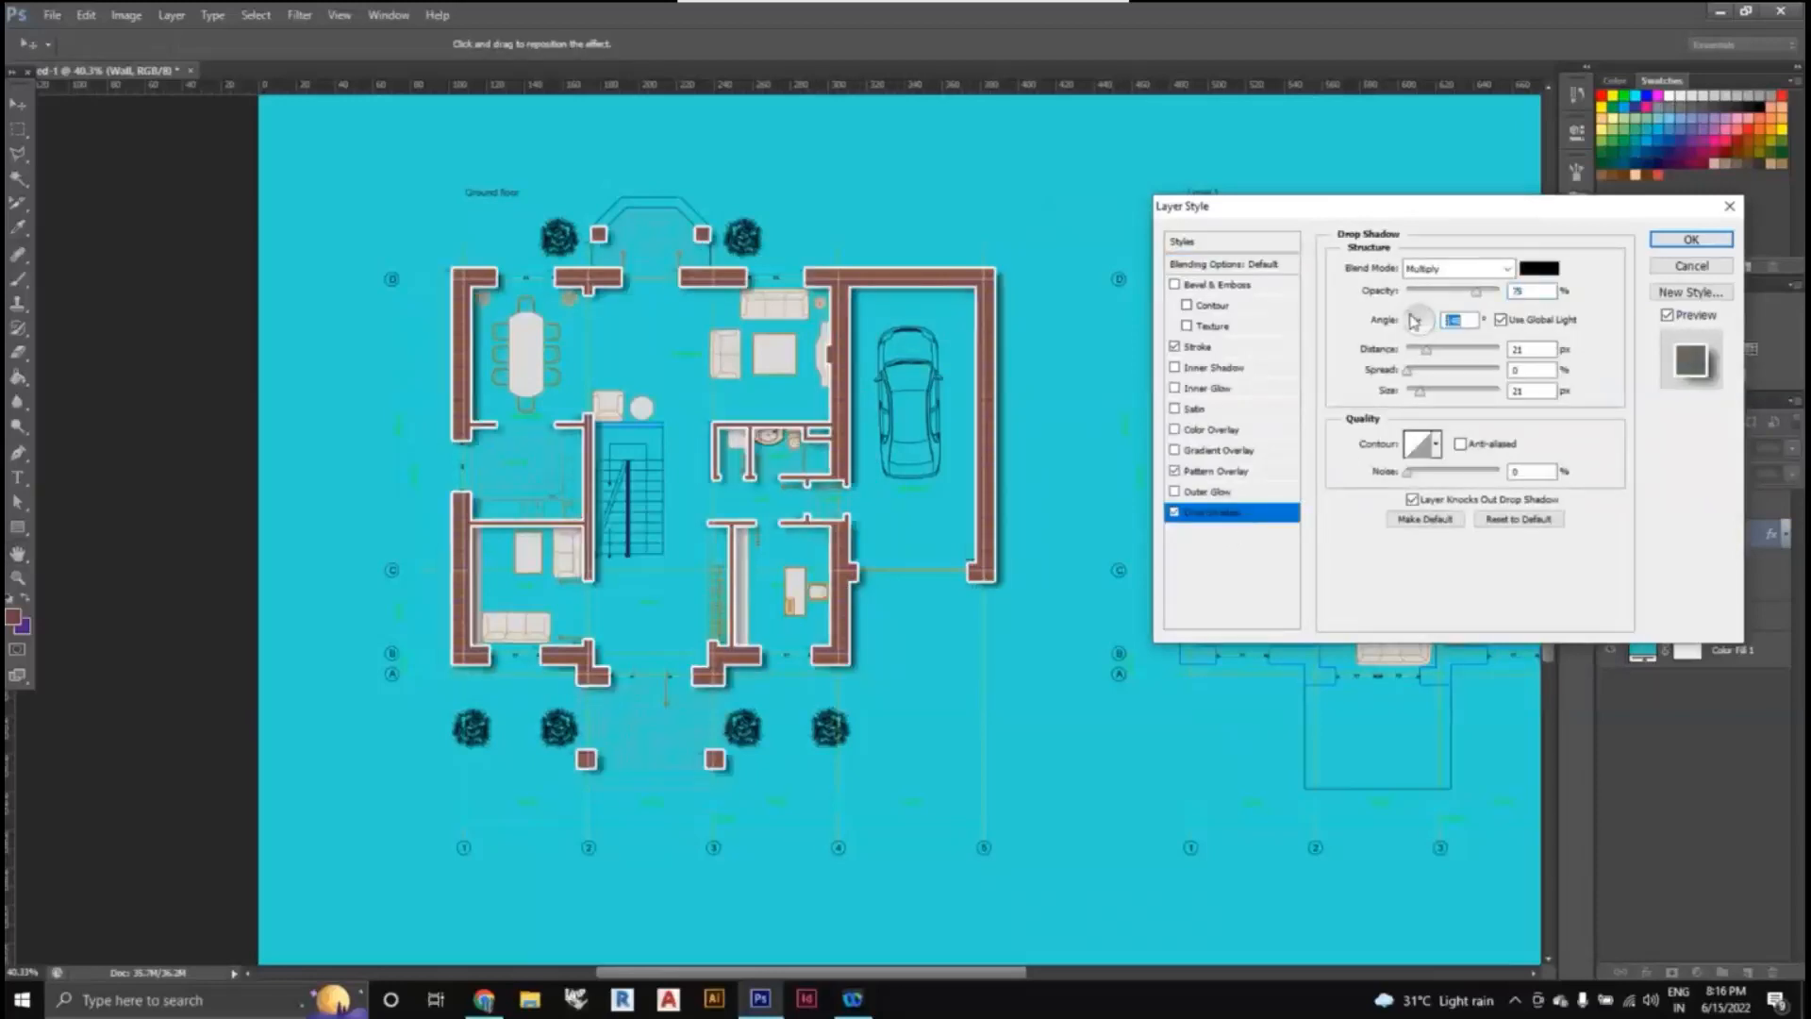
click(1426, 320)
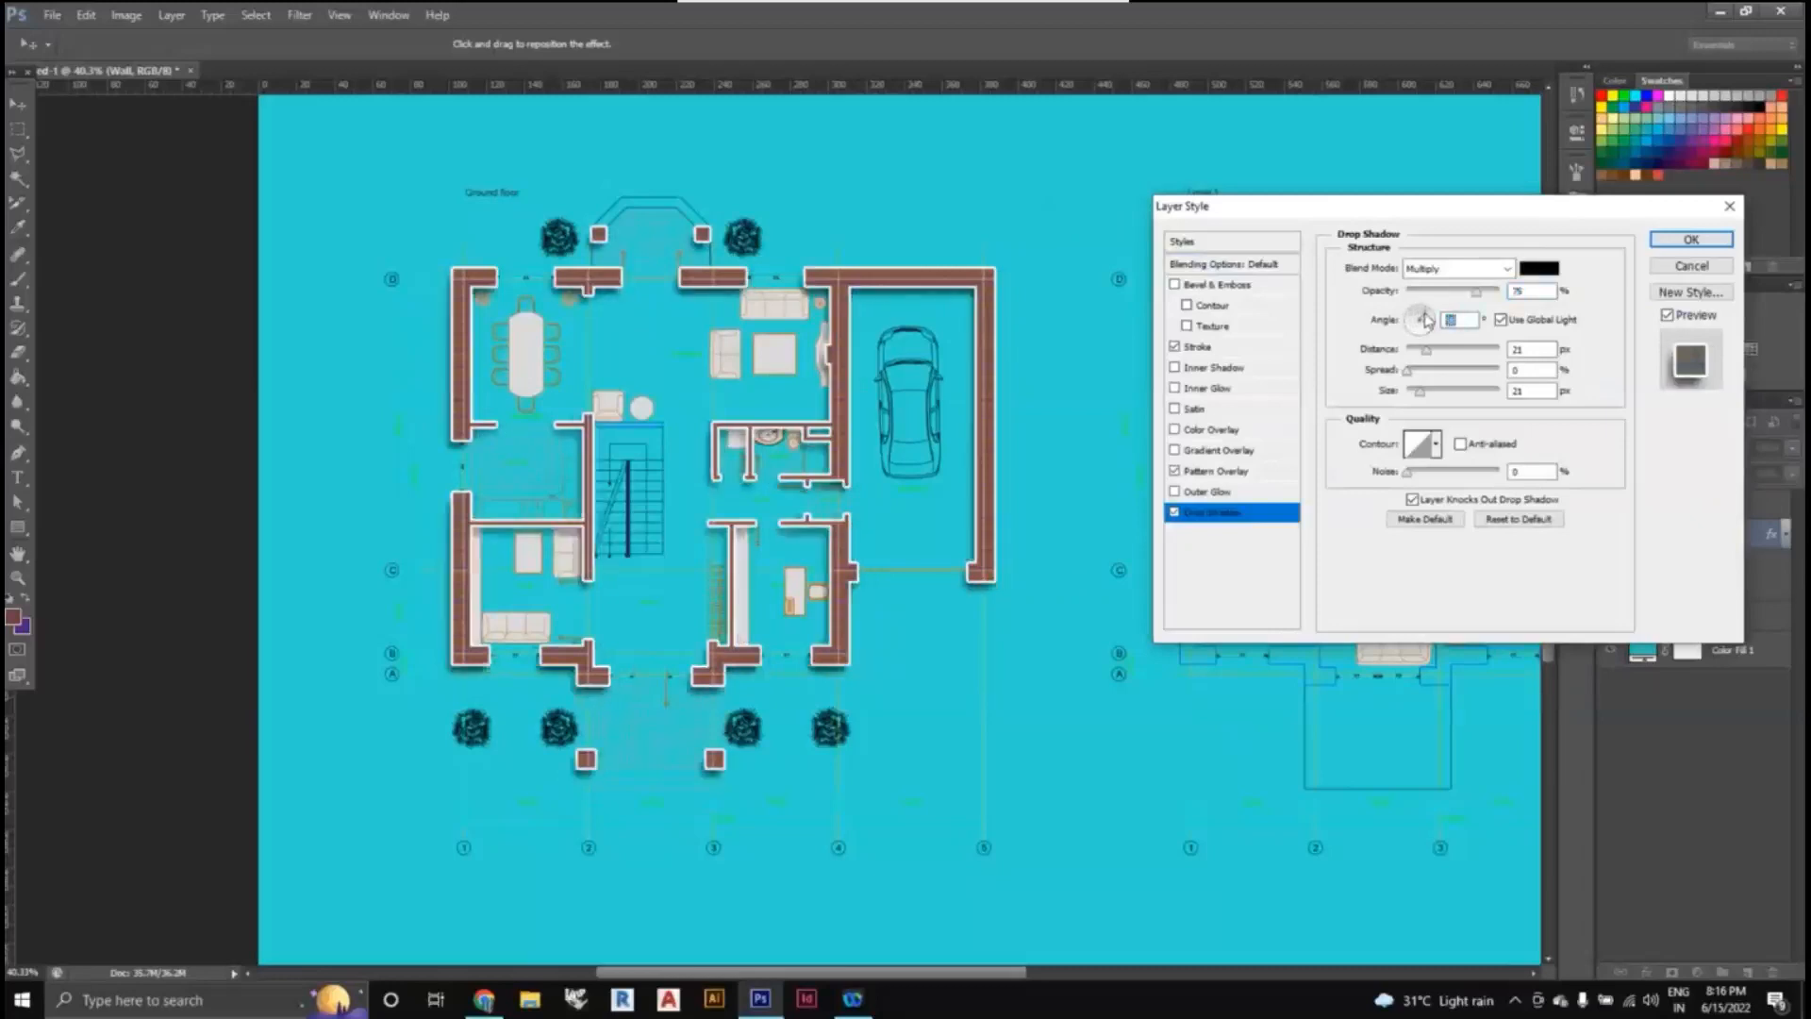
click(1430, 332)
drag(1430, 332, 1427, 325)
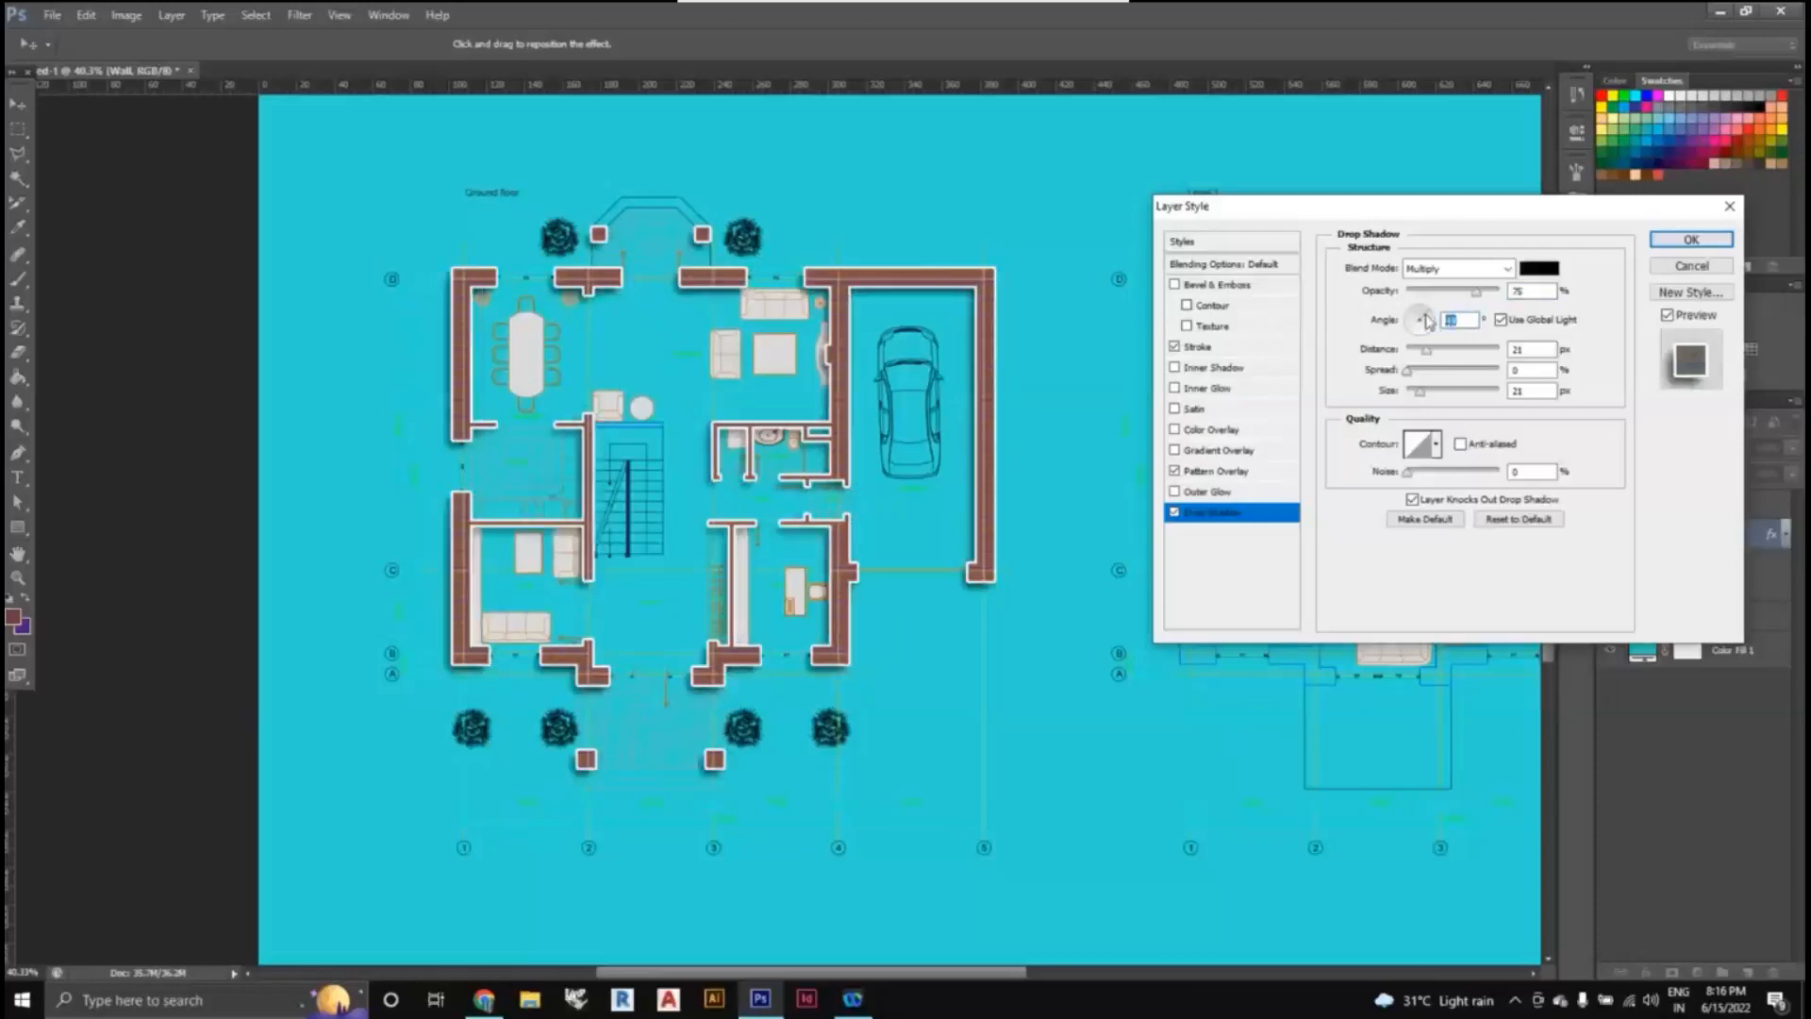
- Increase the drop shadow's distance, set spread to 34%, size to 54 px and opacity to 48%, and apply the style to the Wall layer
drag(1427, 358, 1450, 359)
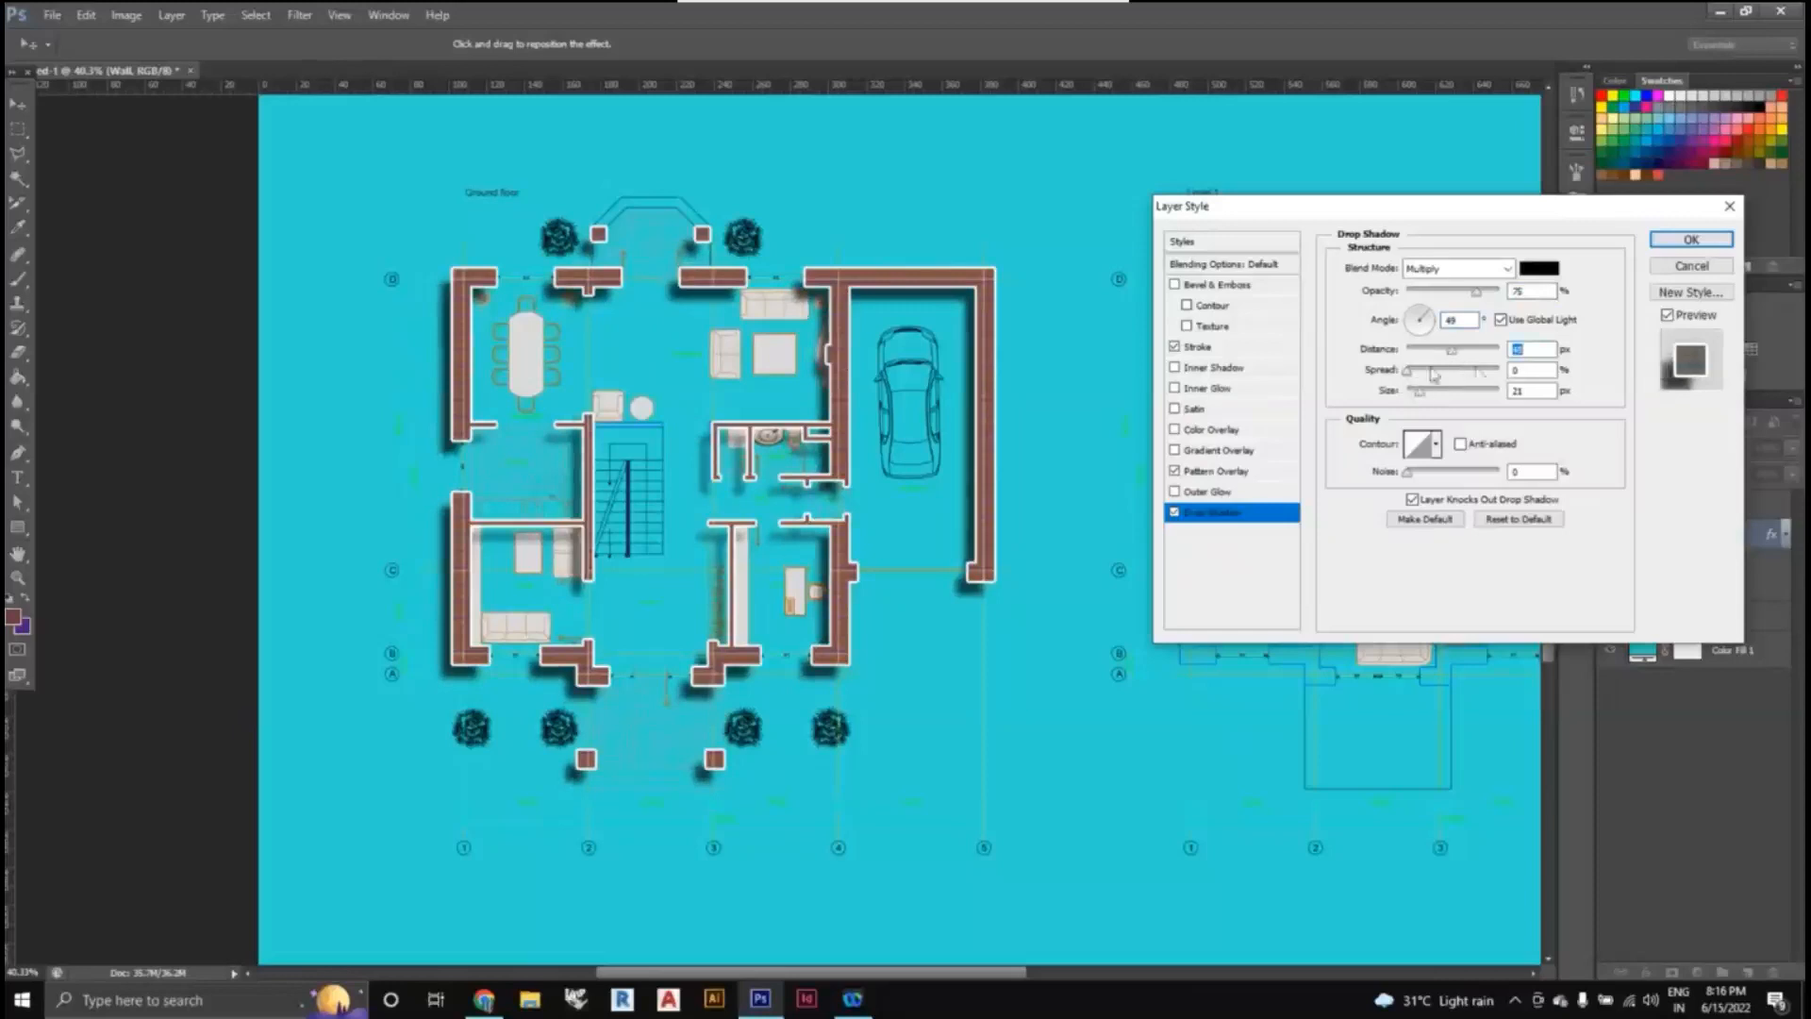
drag(1453, 350, 1432, 397)
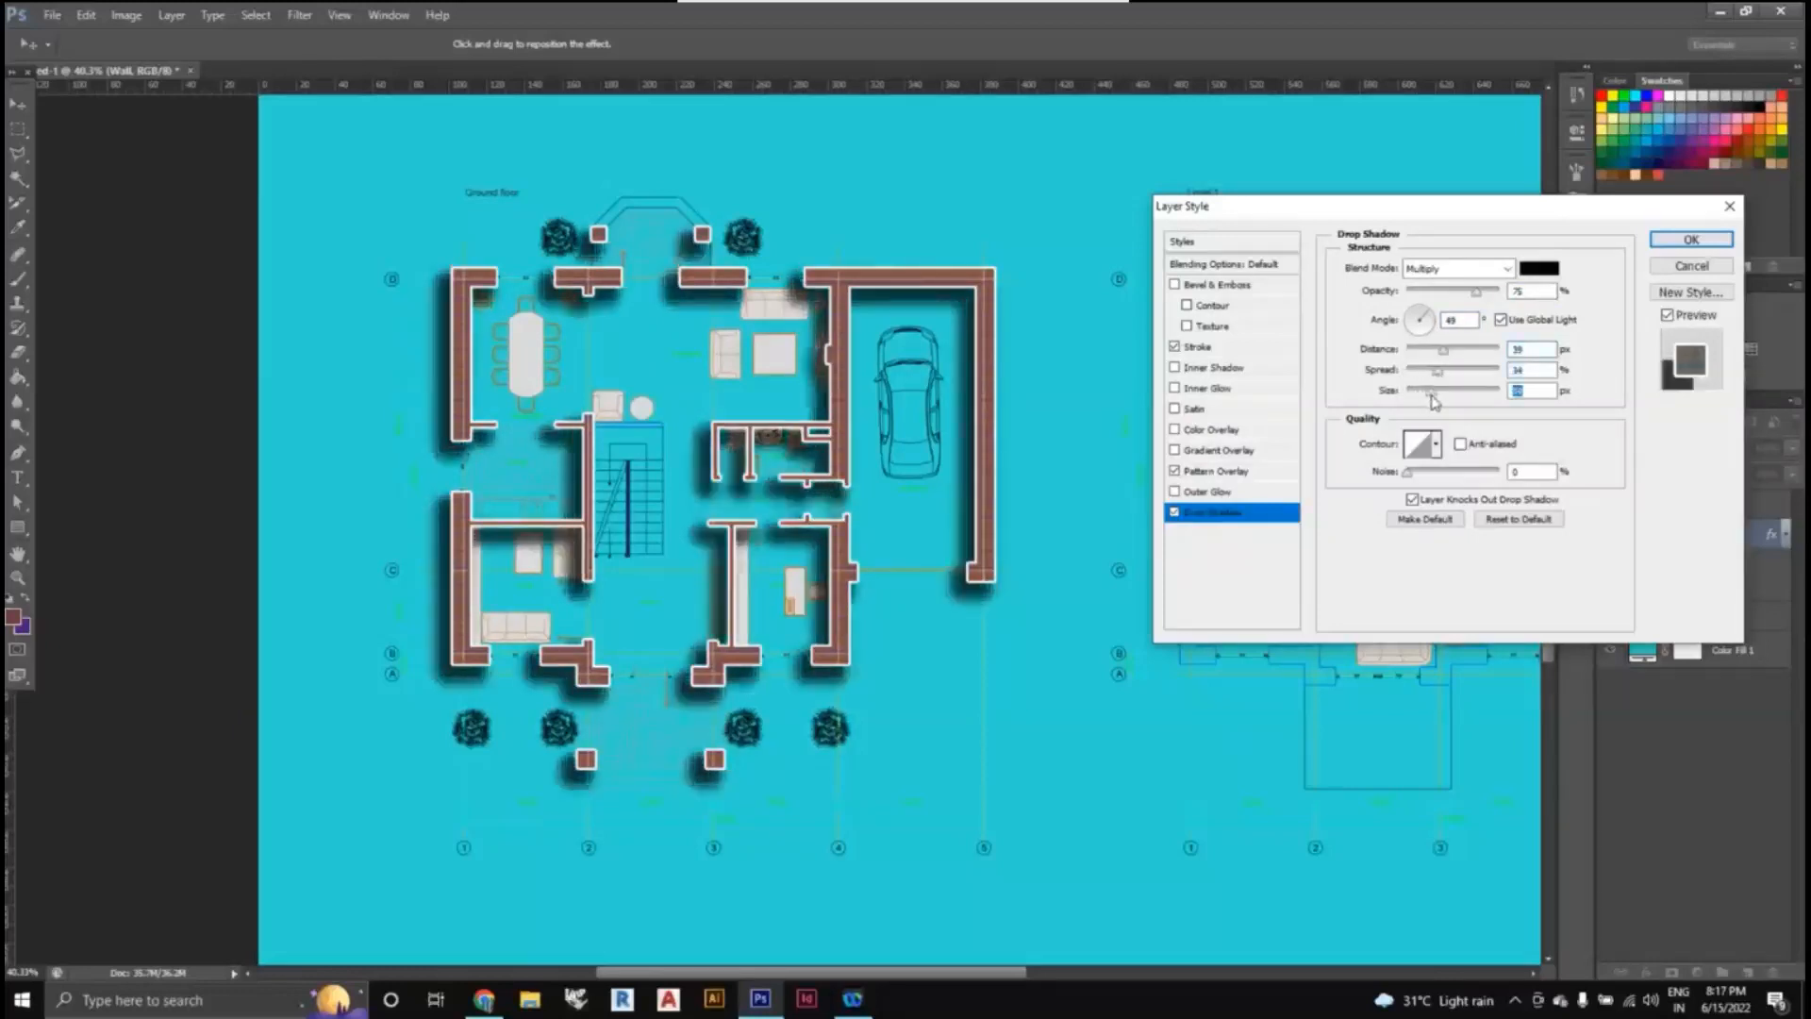
drag(1476, 292, 1443, 377)
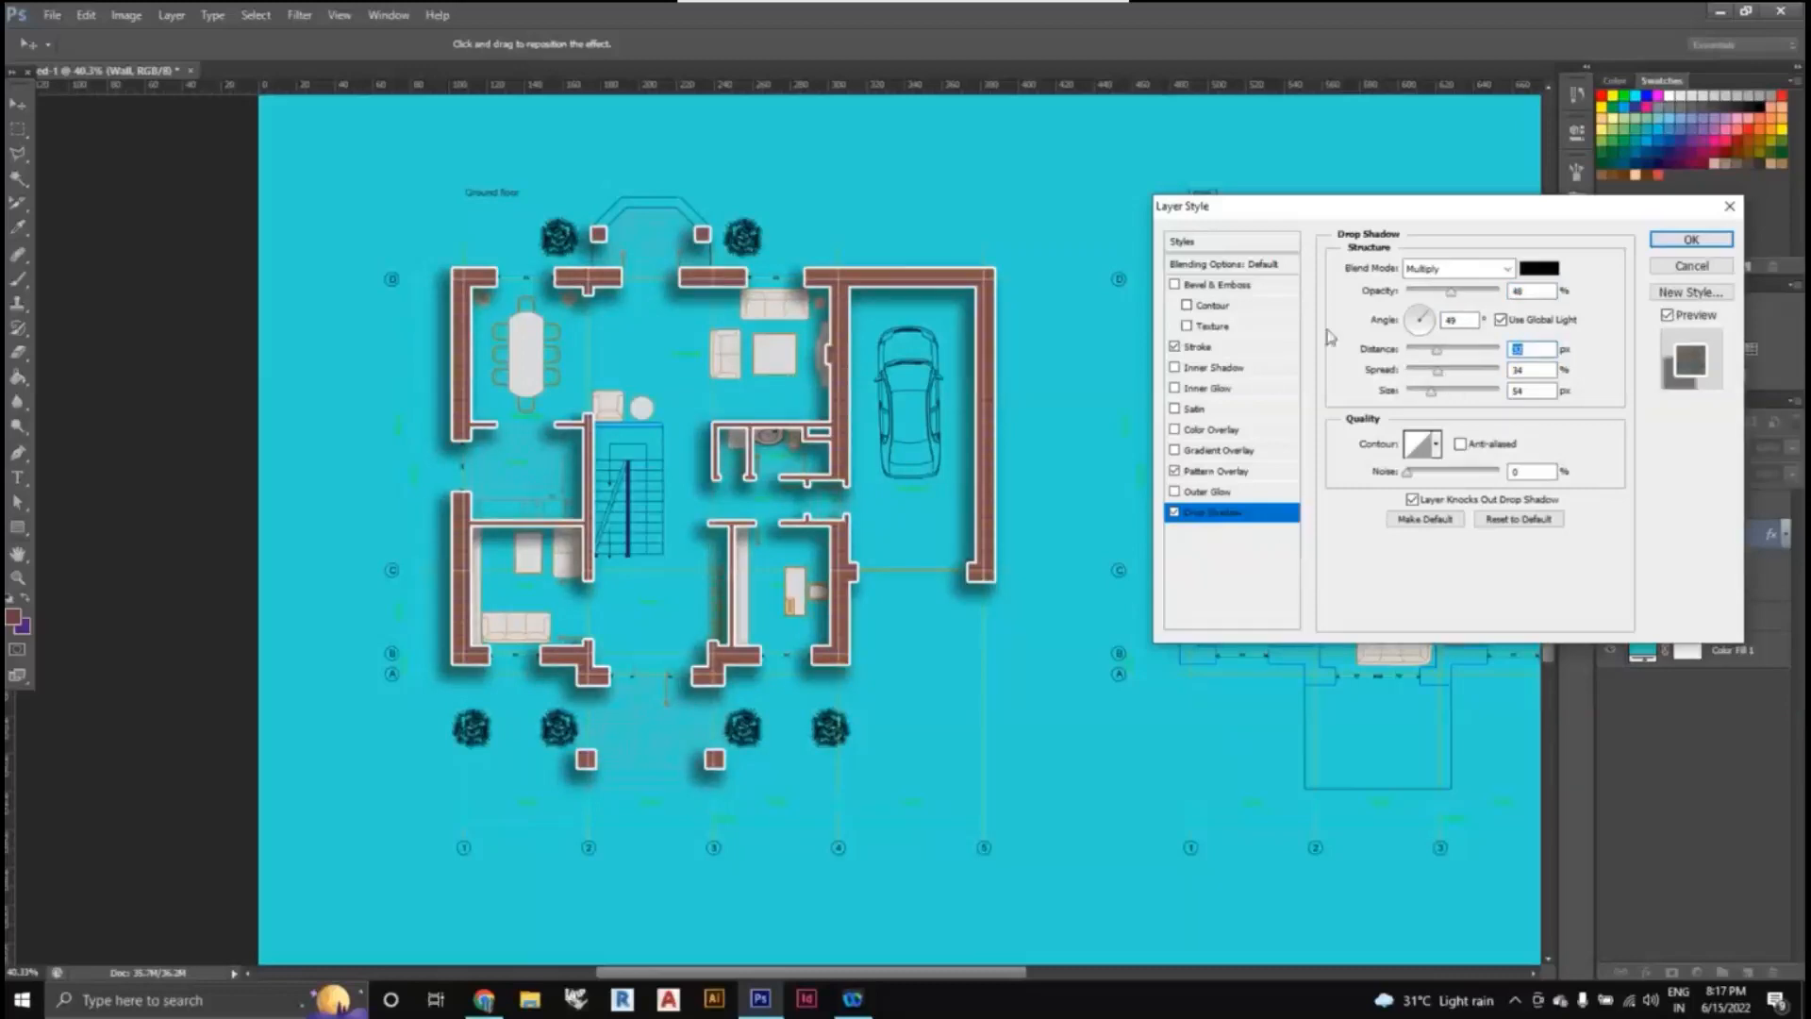
click(1691, 241)
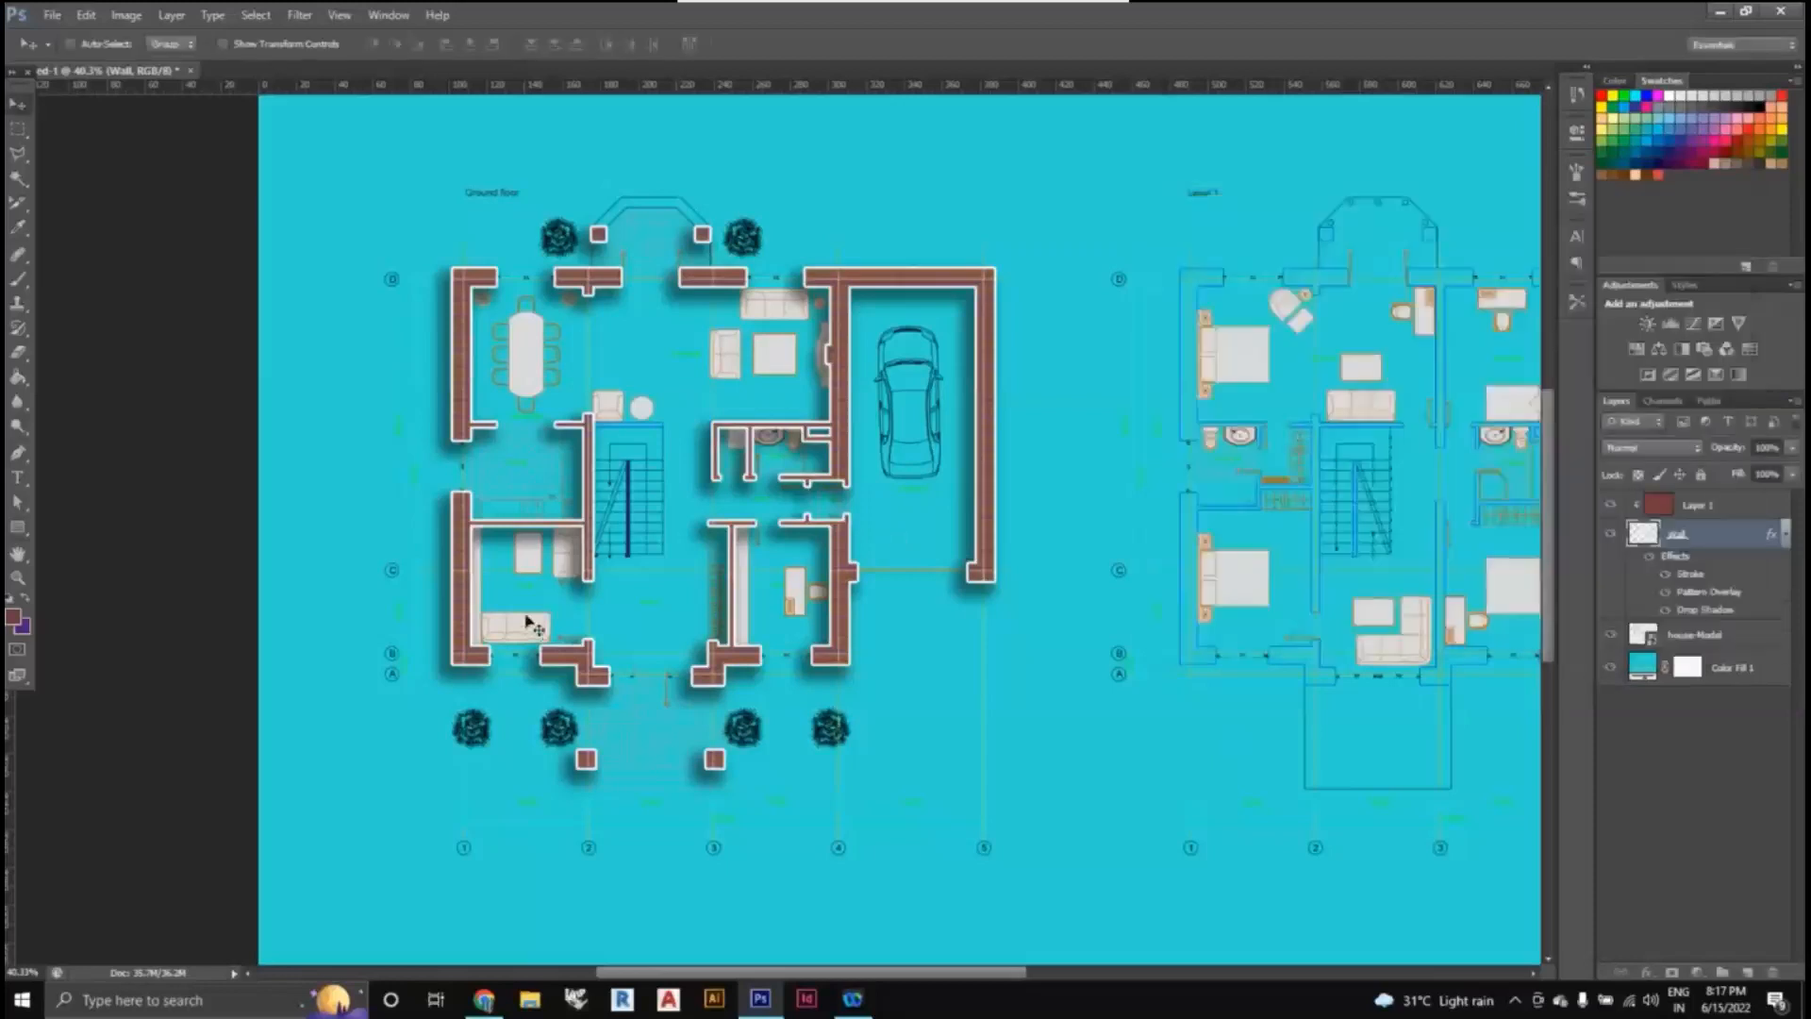
scroll(537, 627, down, 3)
scroll(955, 386, down, 1)
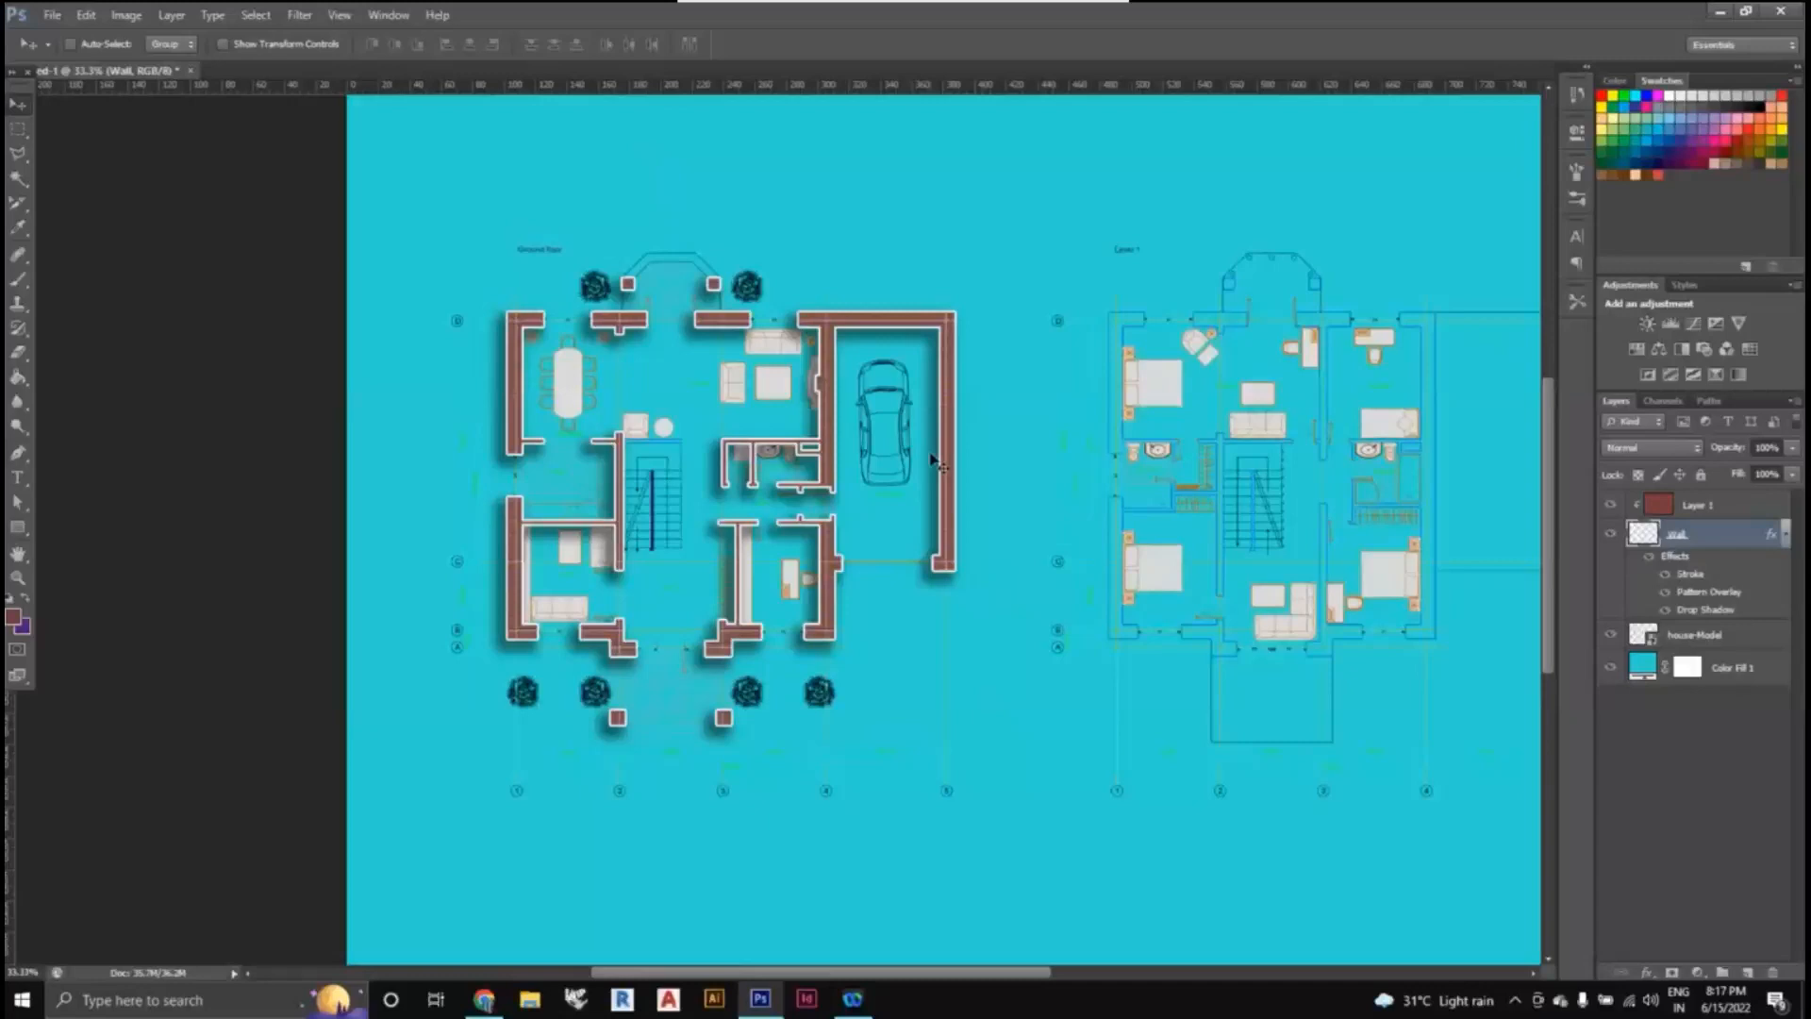
- Switch to the browser, leave the slide presentation and open the G-Library from the 361BIT website
scroll(986, 553, up, 2)
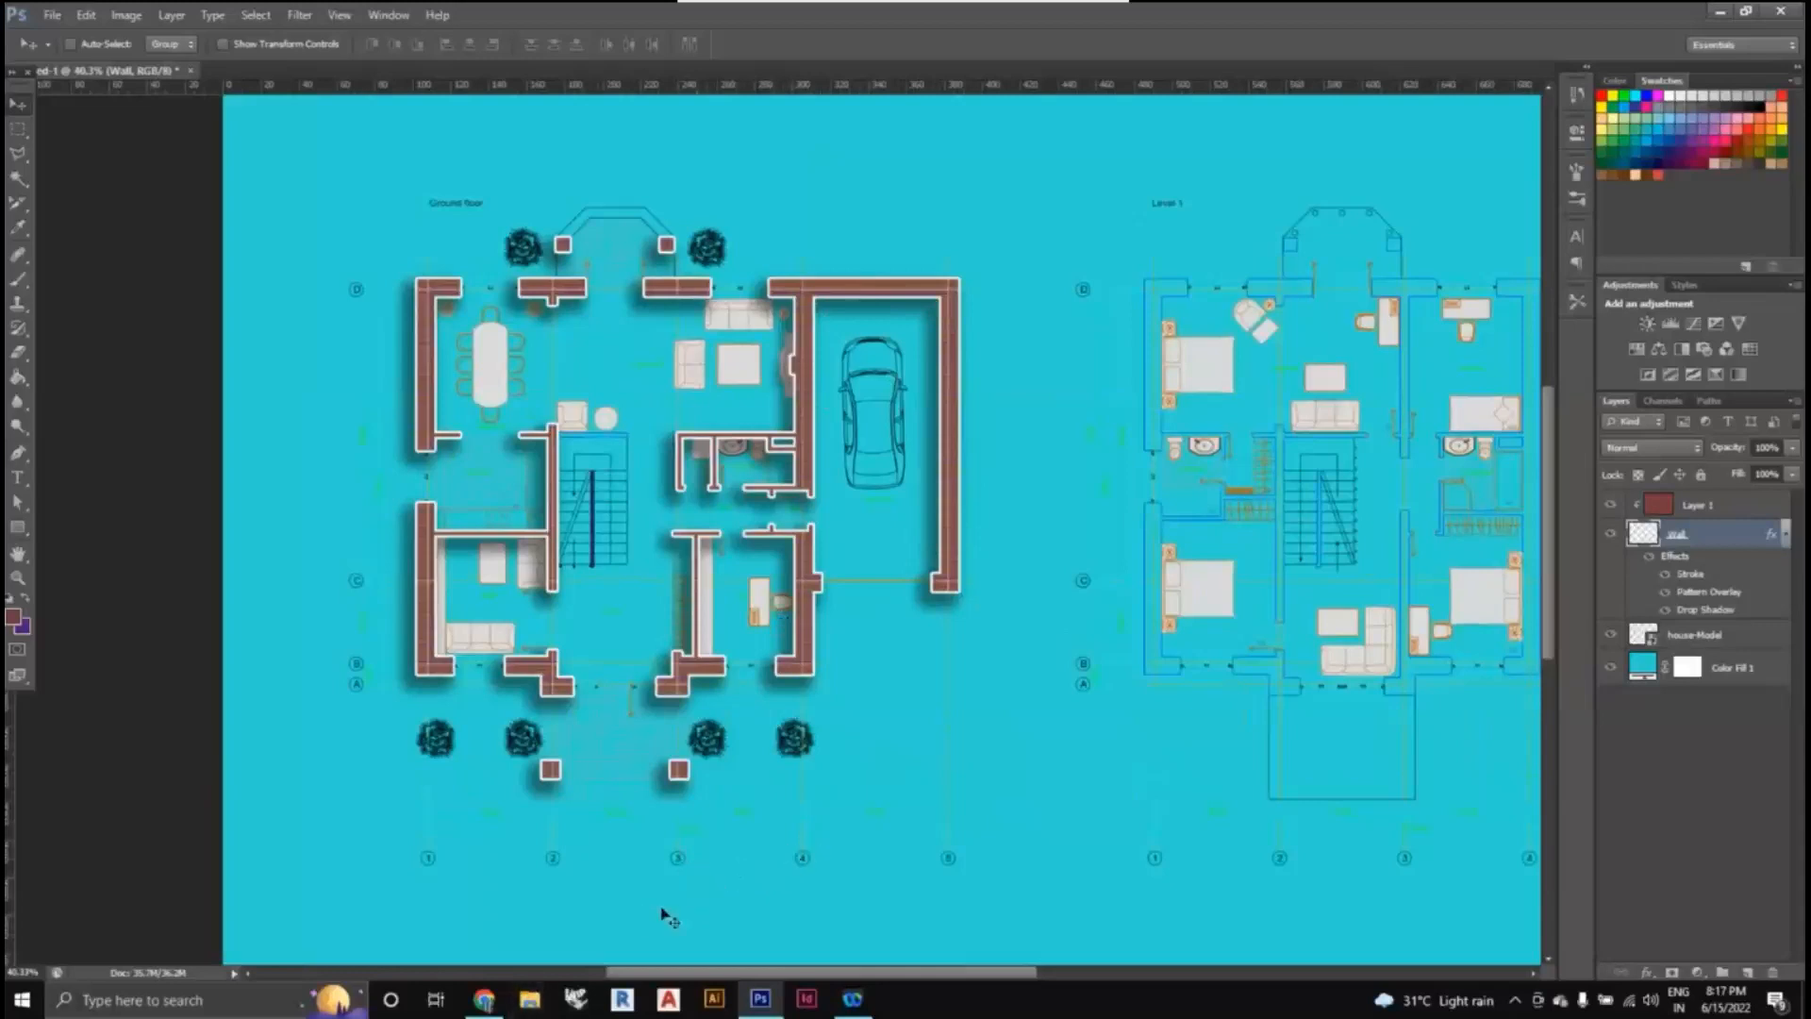
click(485, 1001)
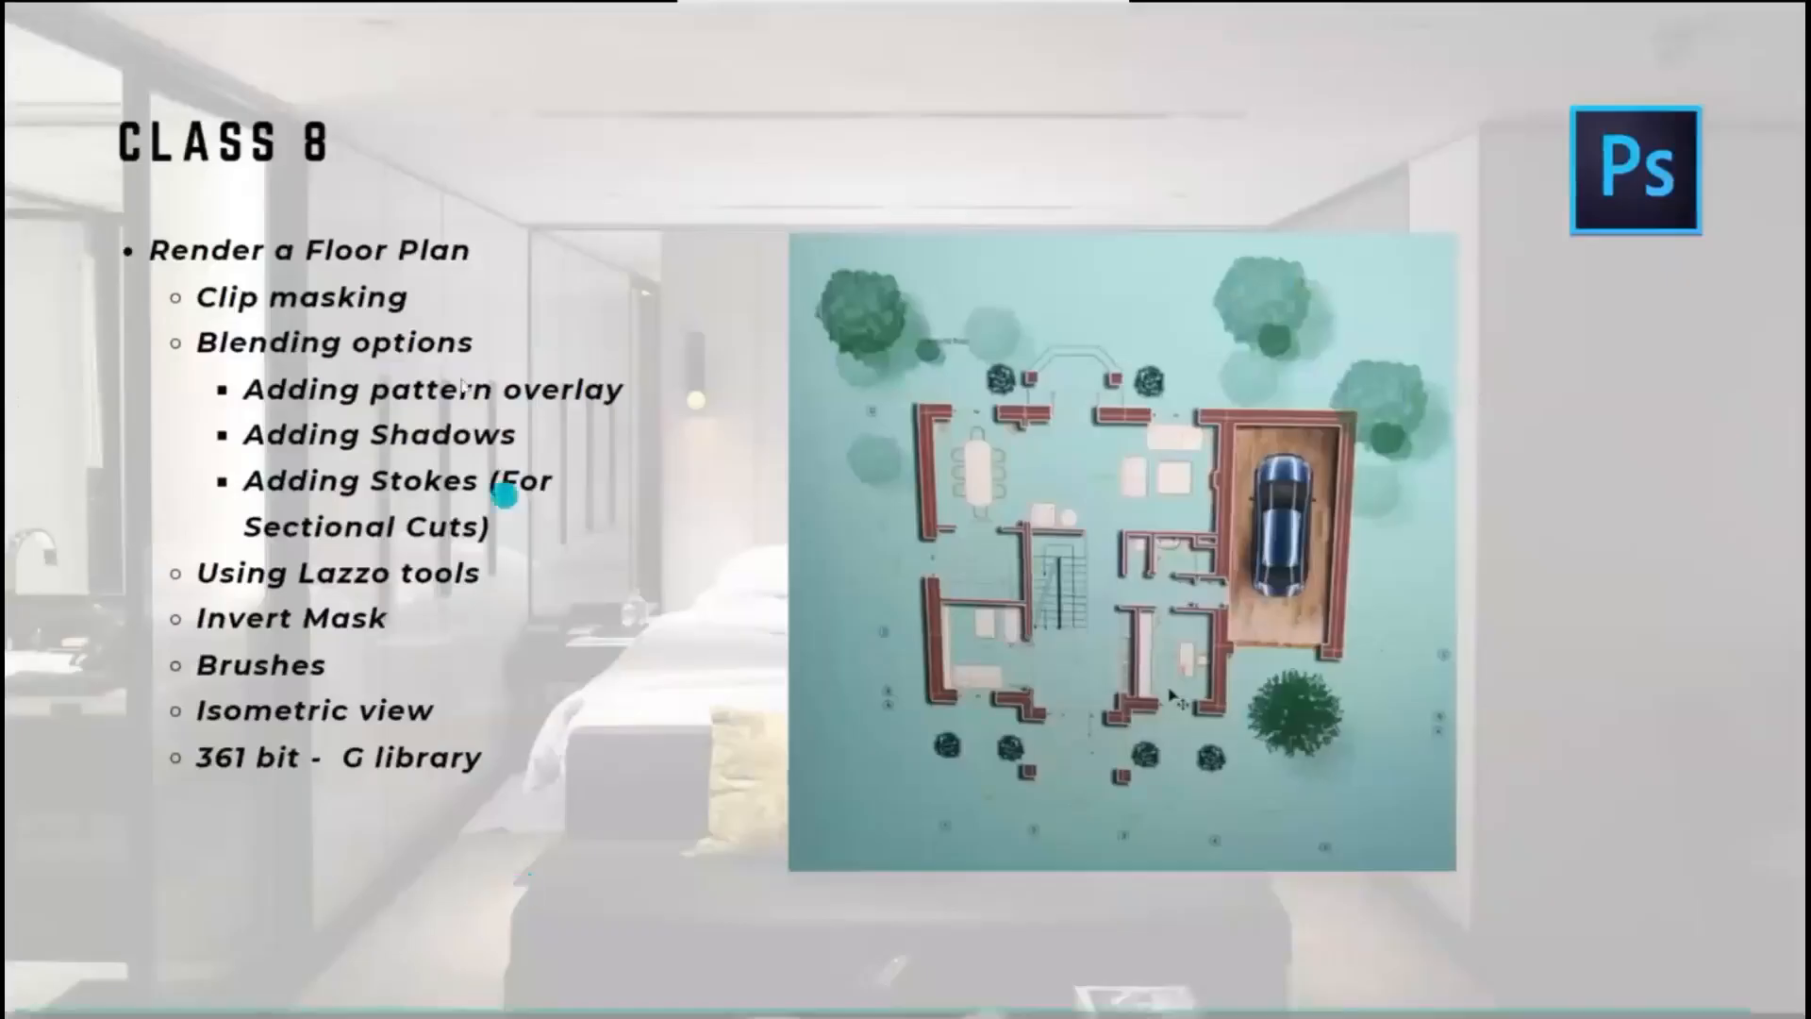
key(Escape)
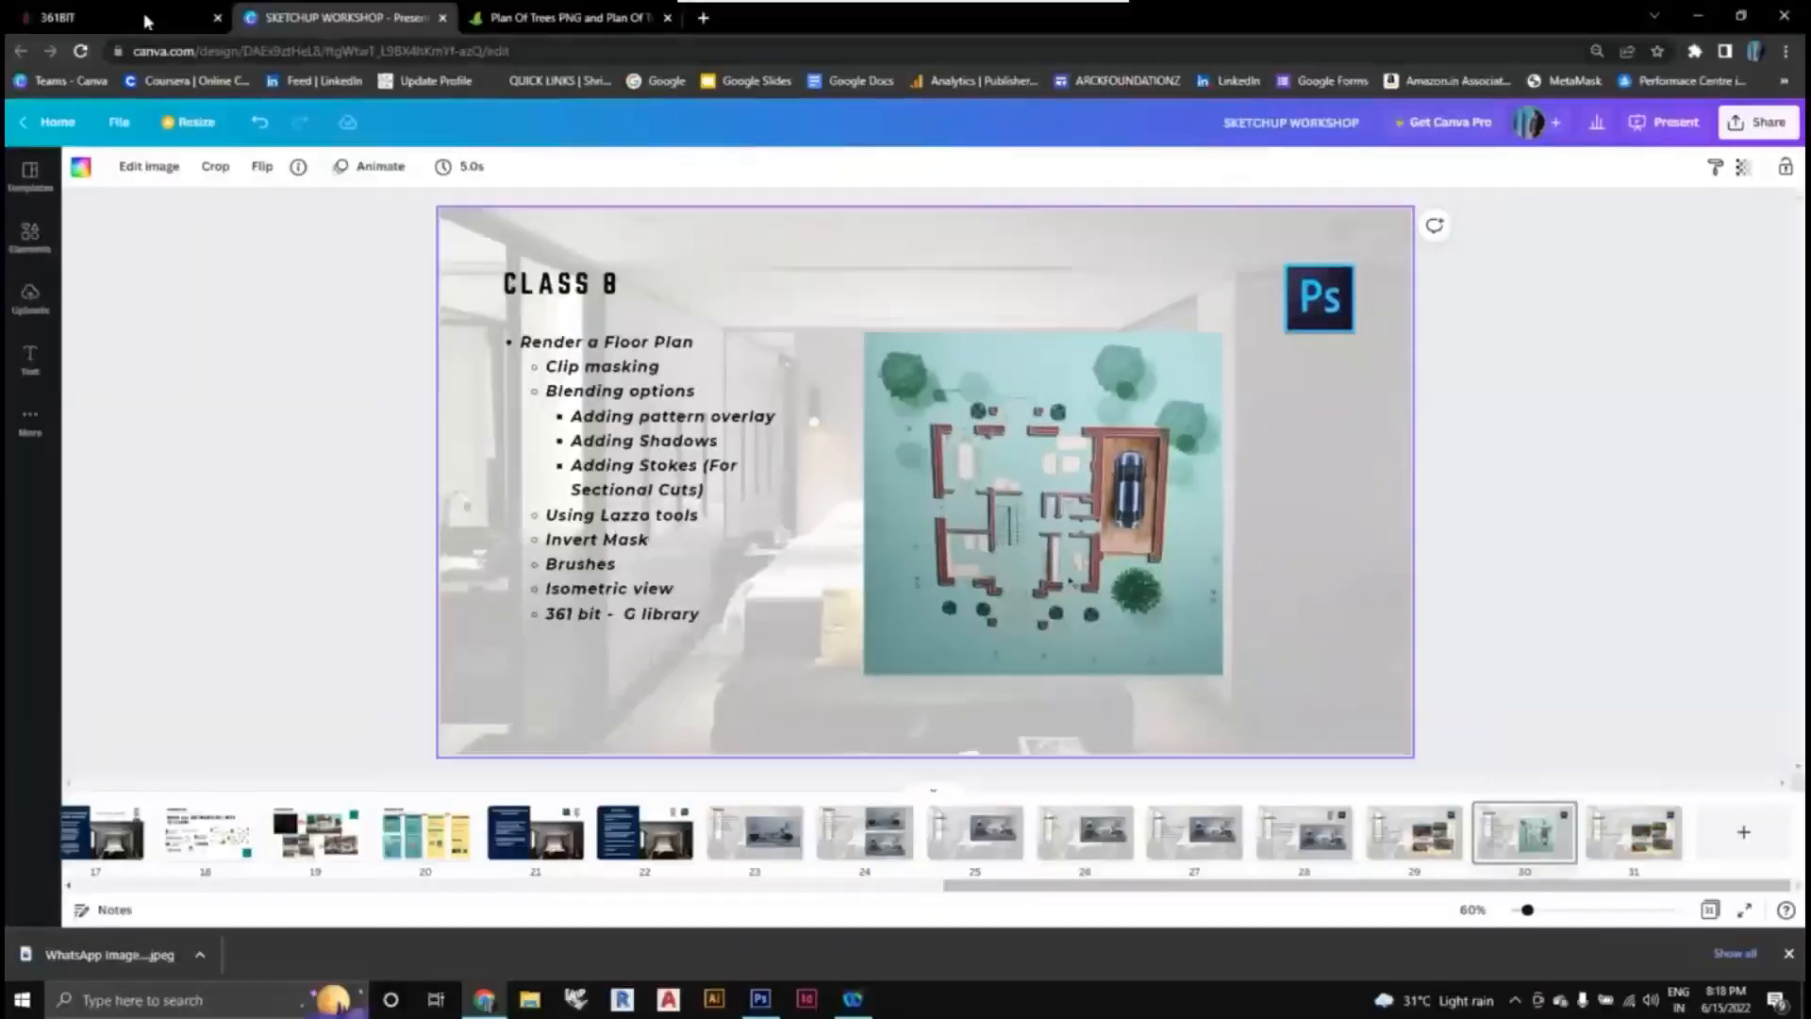
click(142, 19)
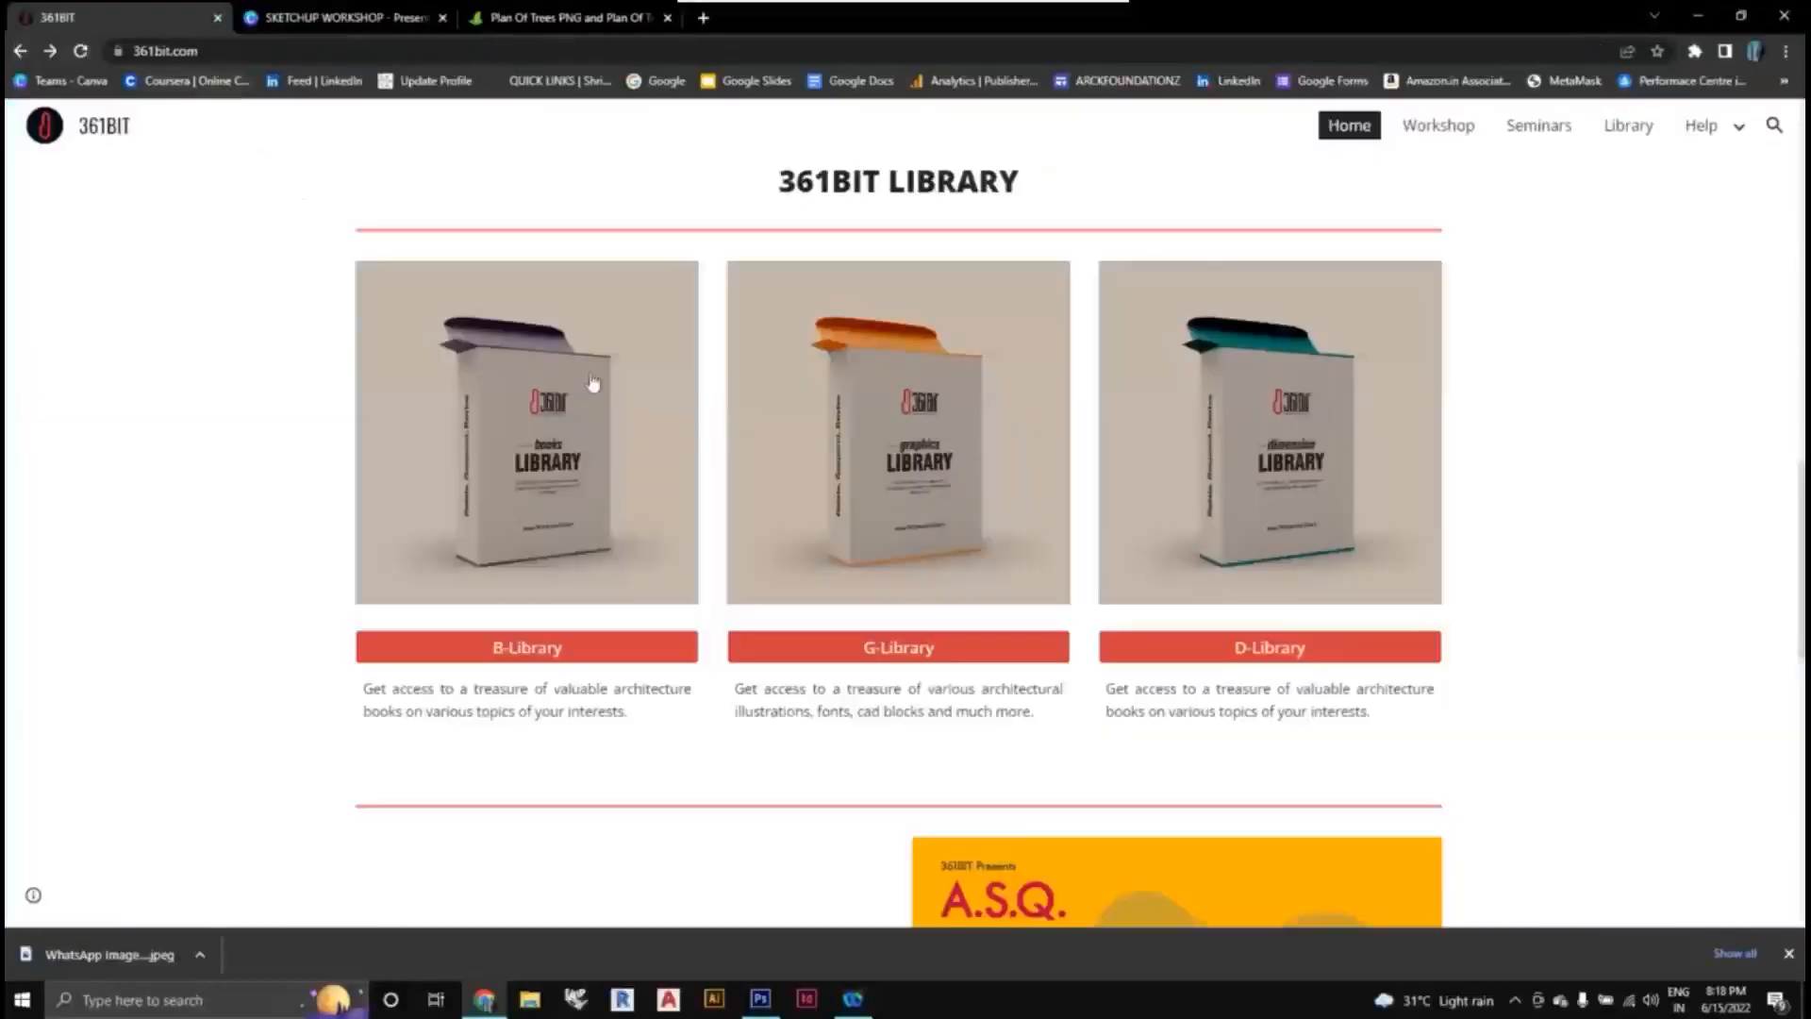
scroll(813, 489, up, 1)
scroll(944, 544, down, 1)
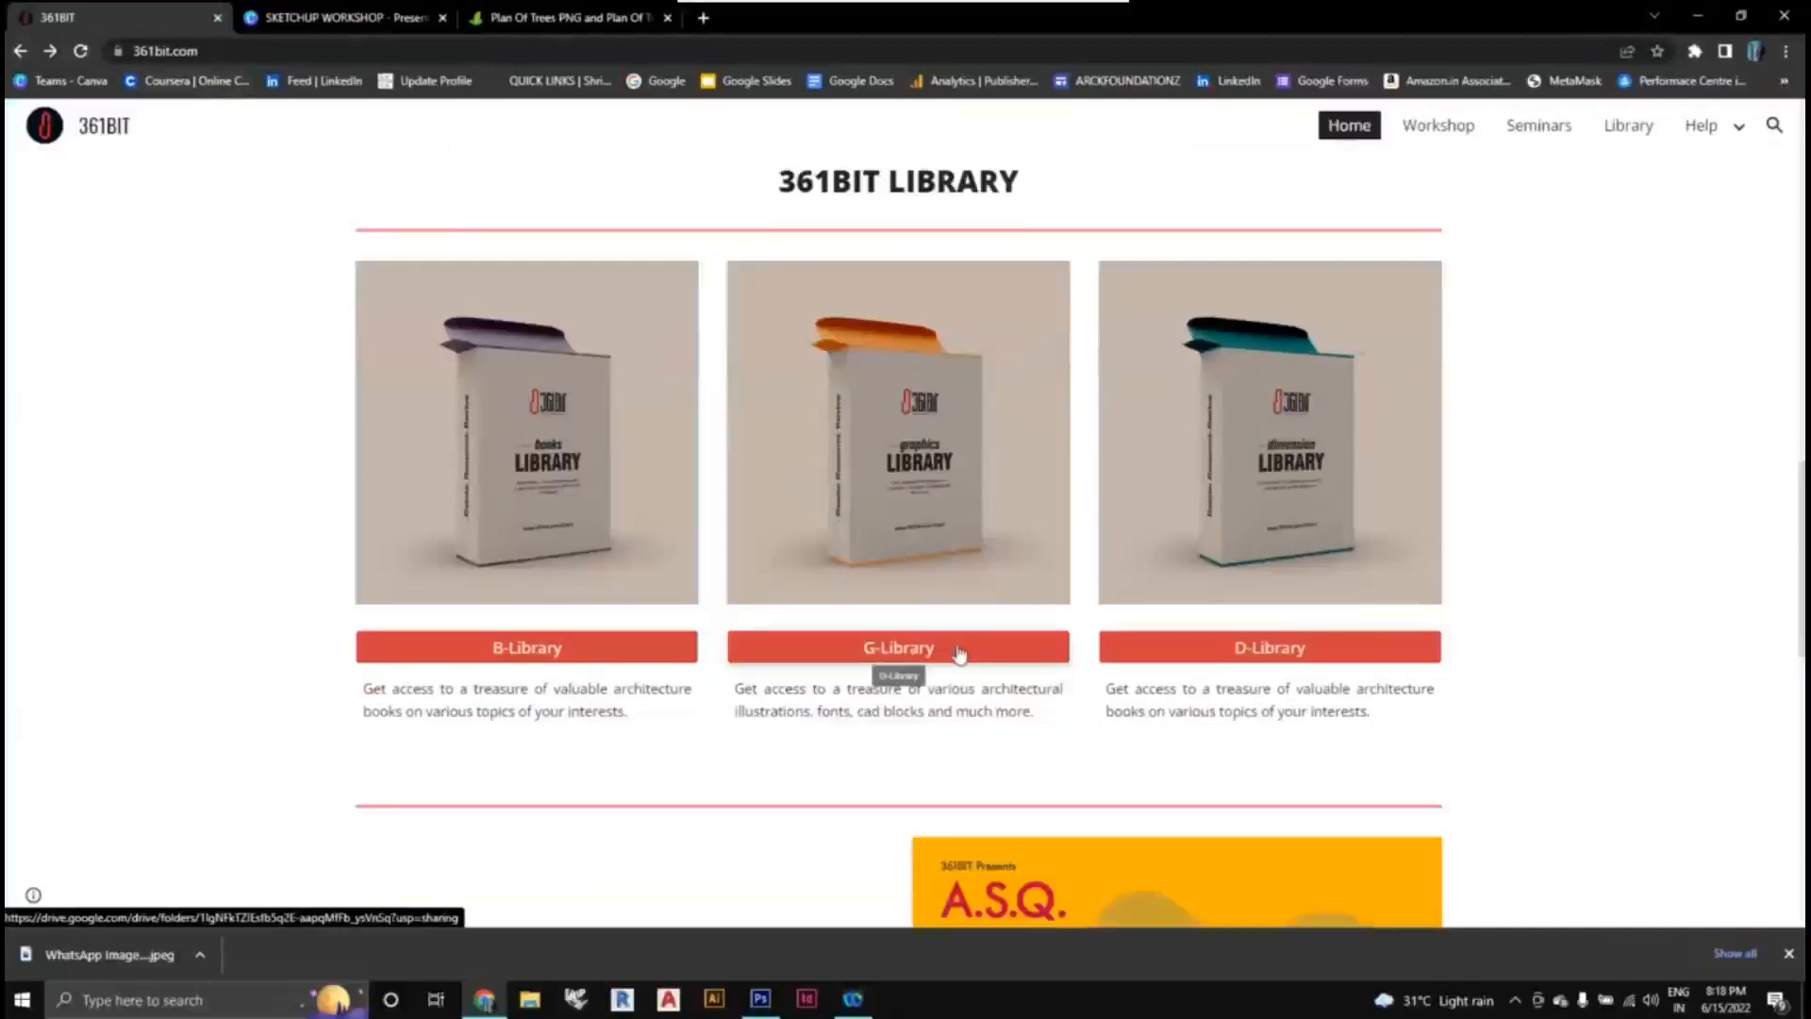
click(960, 649)
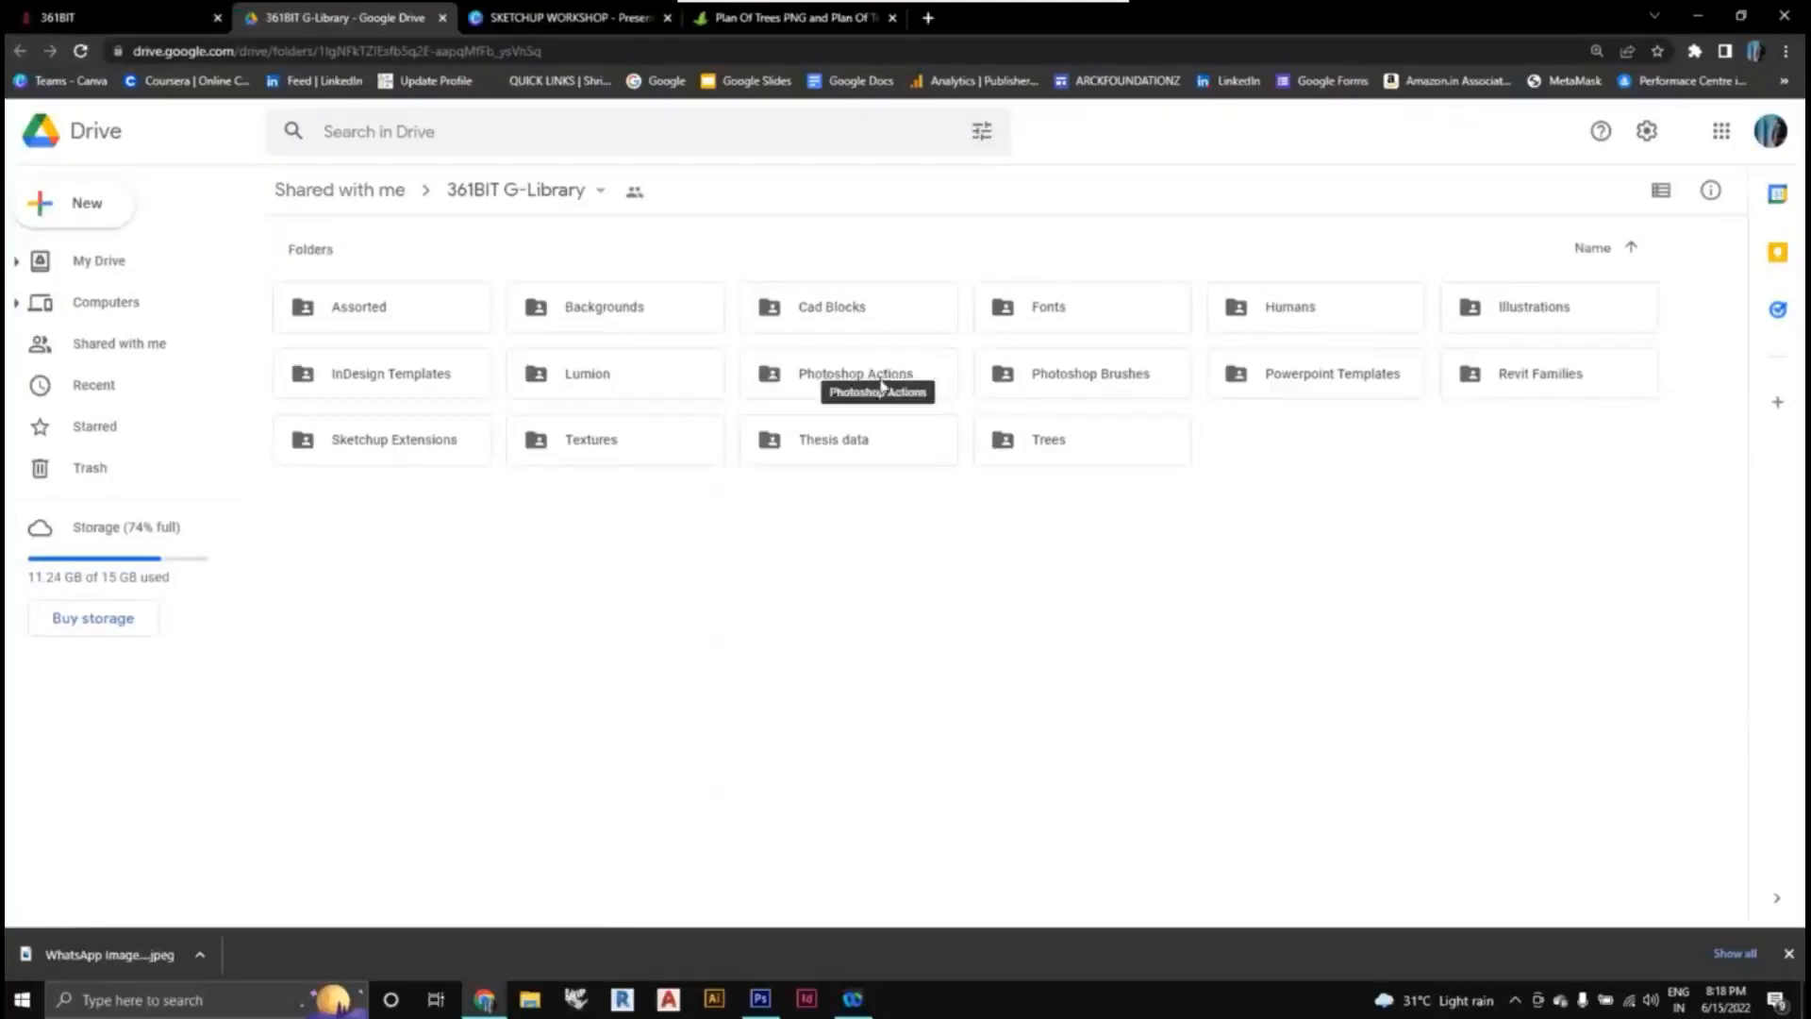
- Open the Textures folder of the G-Library in Google Drive and go into its wood folder
click(588, 451)
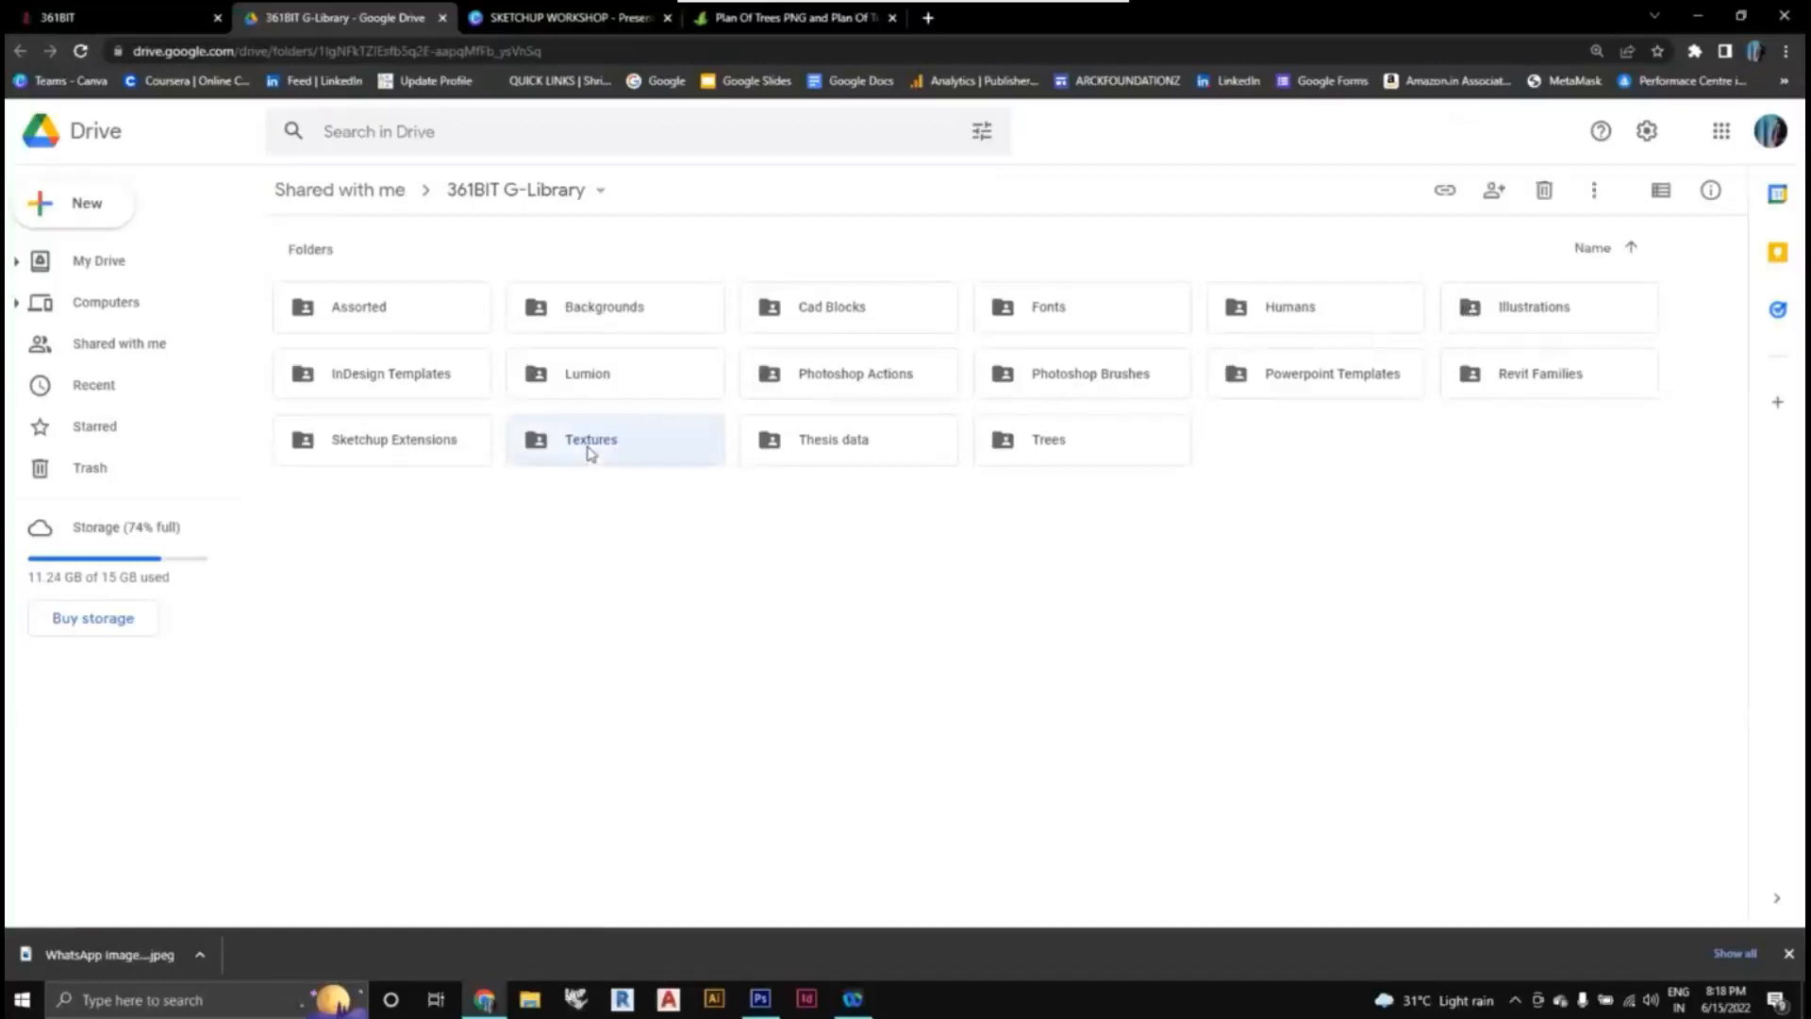
double_click(588, 449)
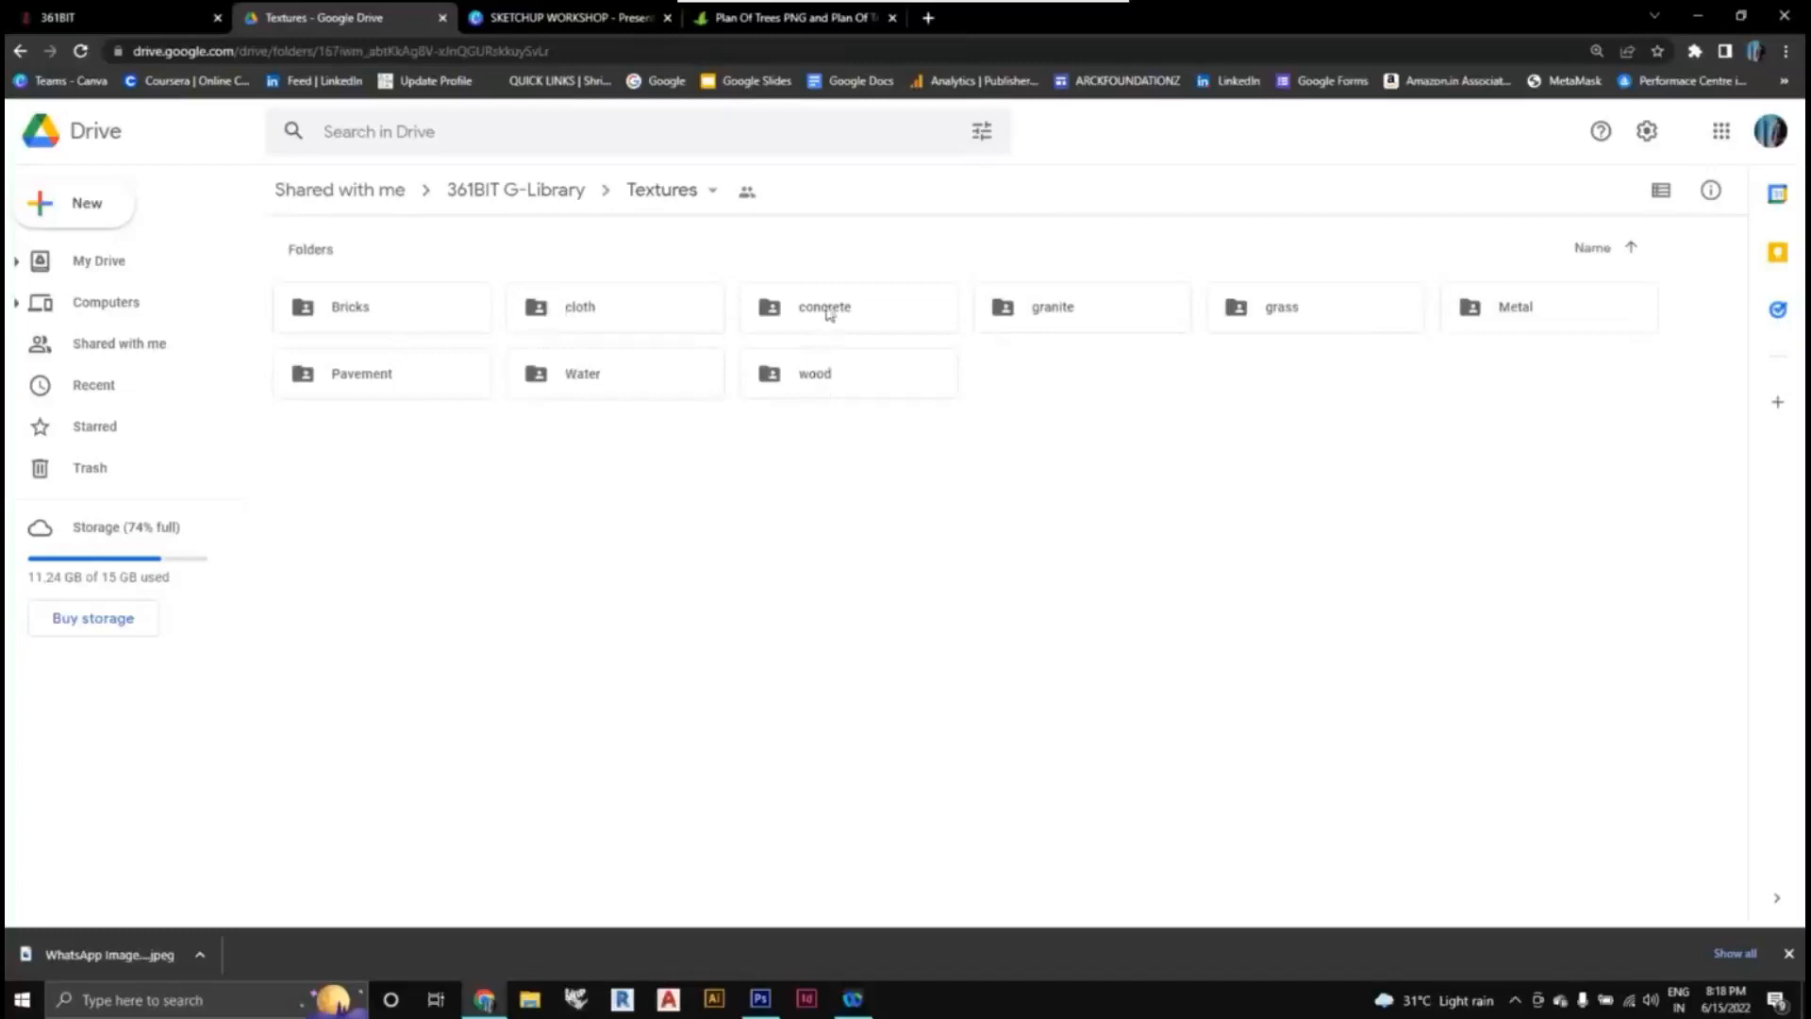
click(842, 396)
double_click(843, 397)
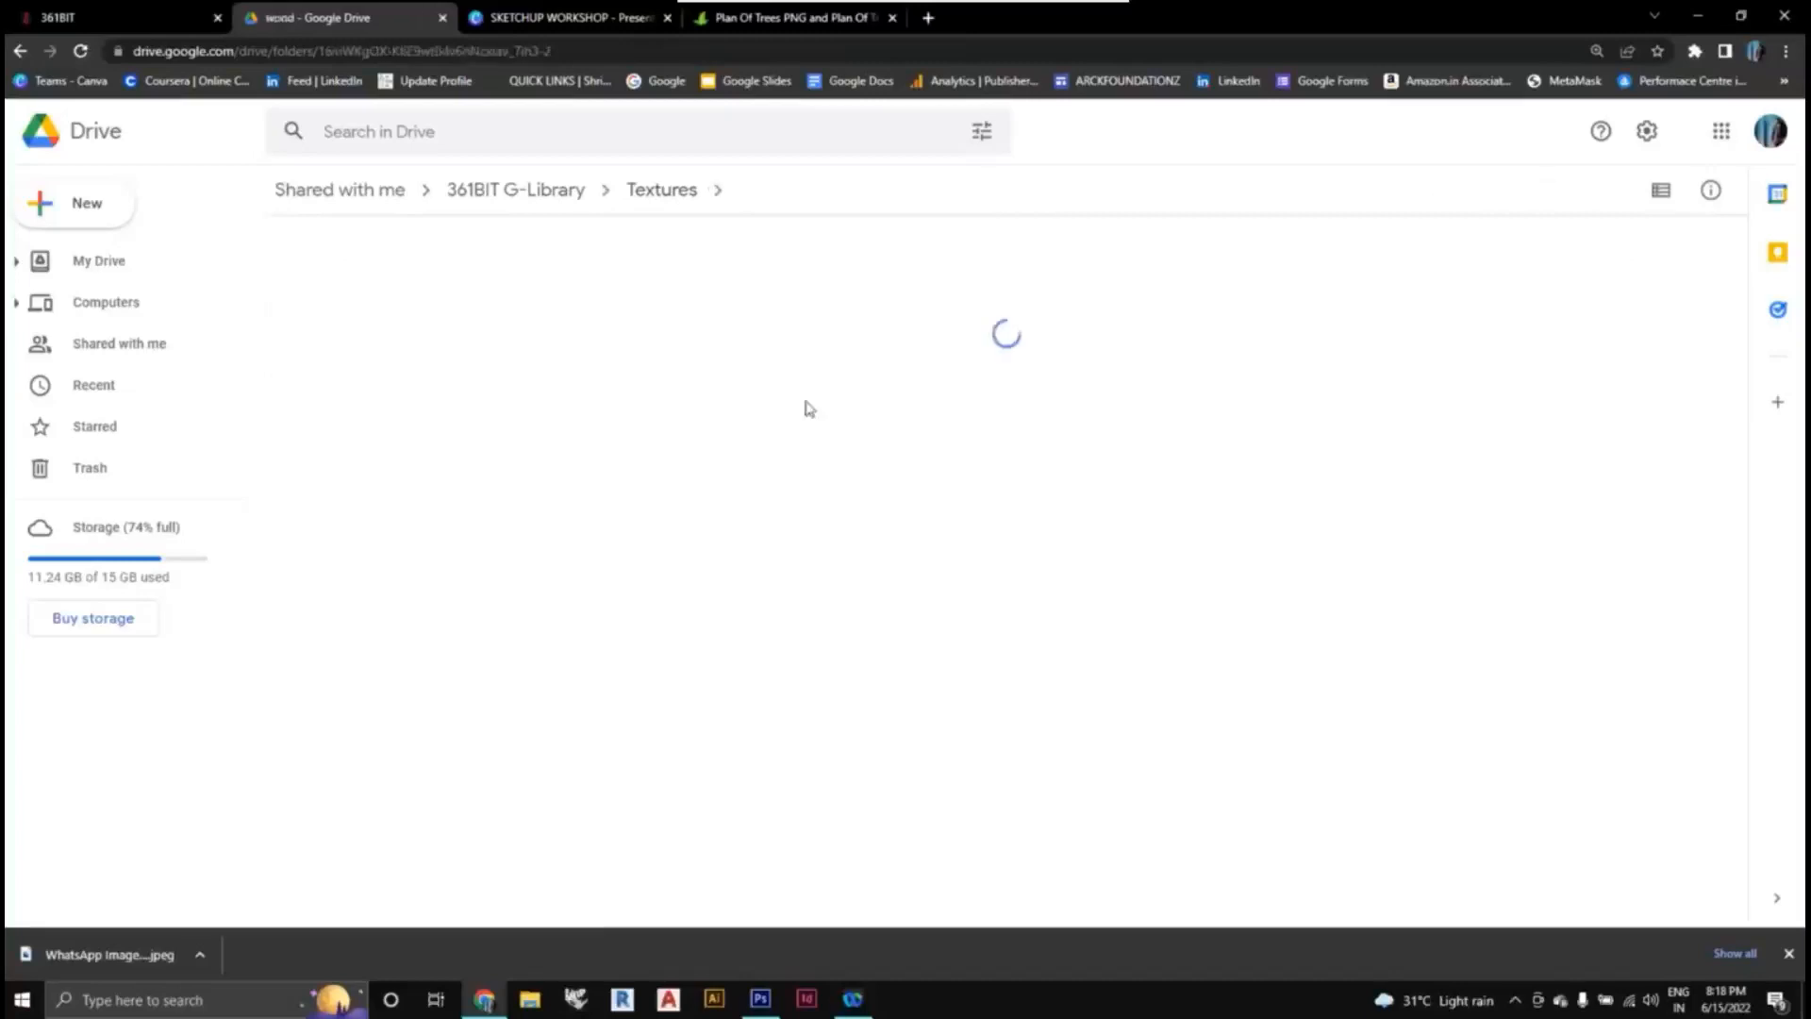
- Look through the wood textures and download the brown parquet image 13.jpg
scroll(809, 408, down, 2)
scroll(804, 408, down, 1)
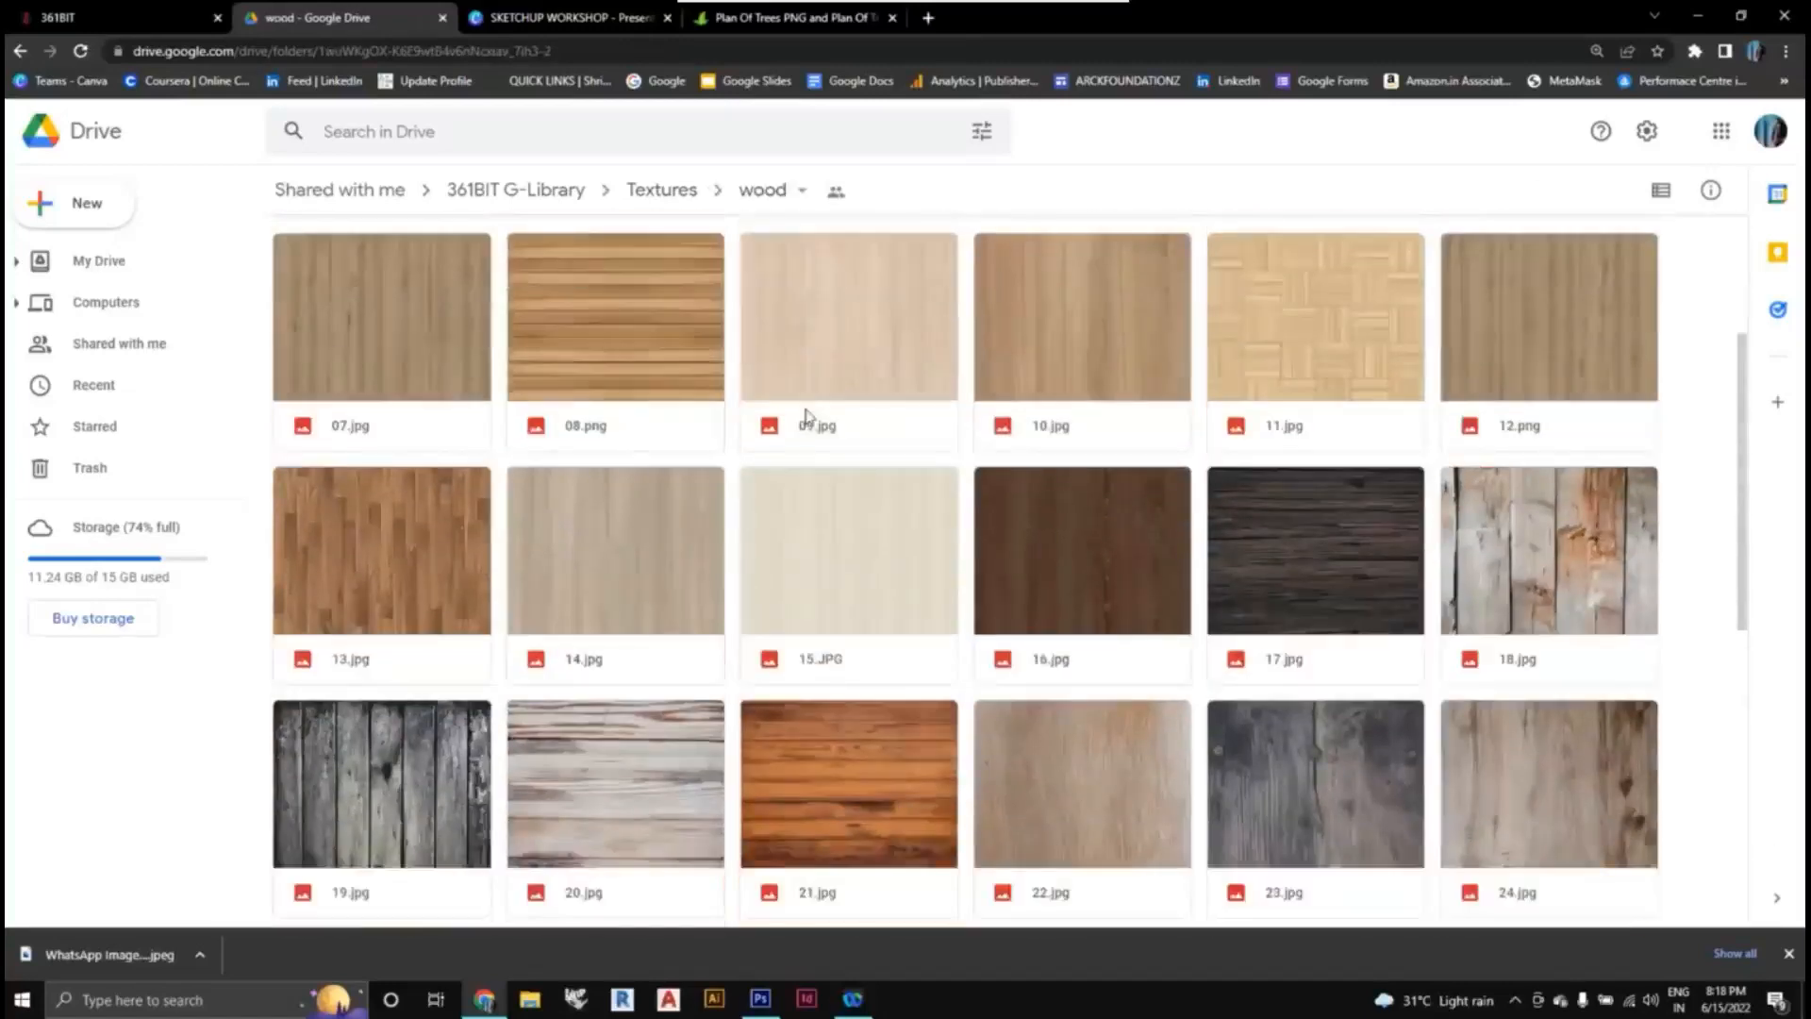
scroll(805, 415, down, 2)
scroll(809, 429, down, 5)
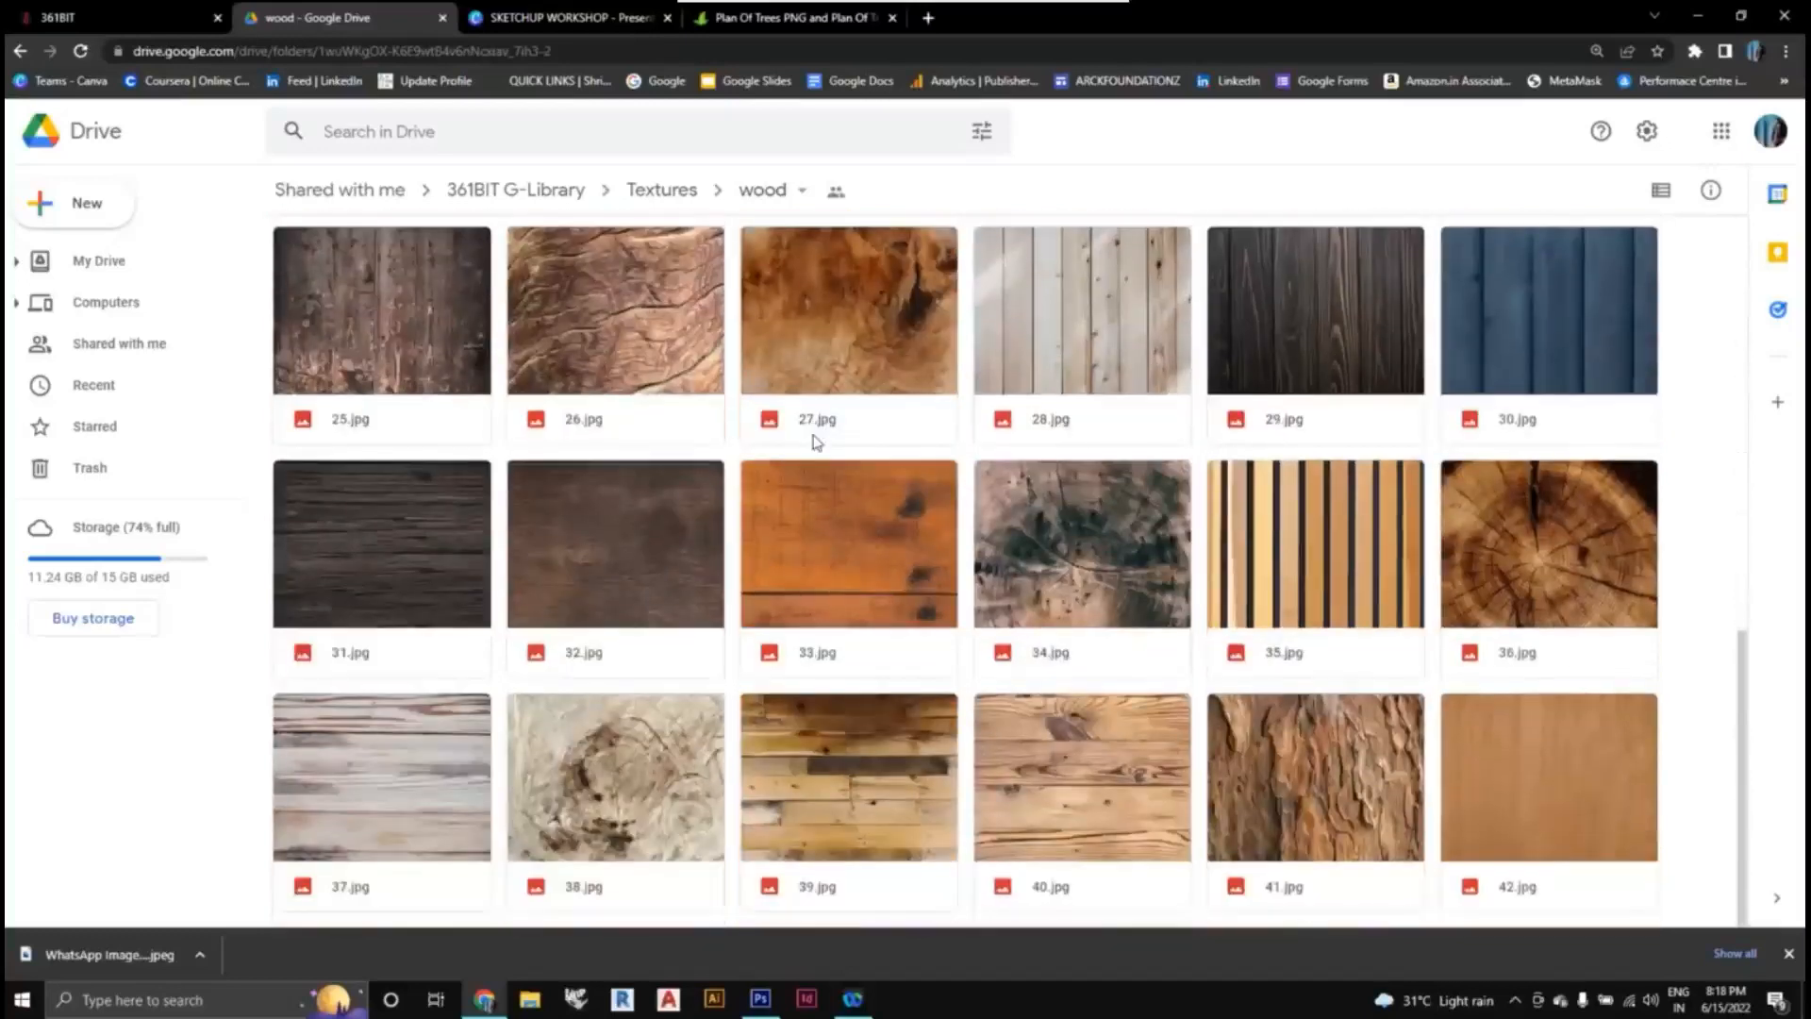
scroll(934, 453, up, 7)
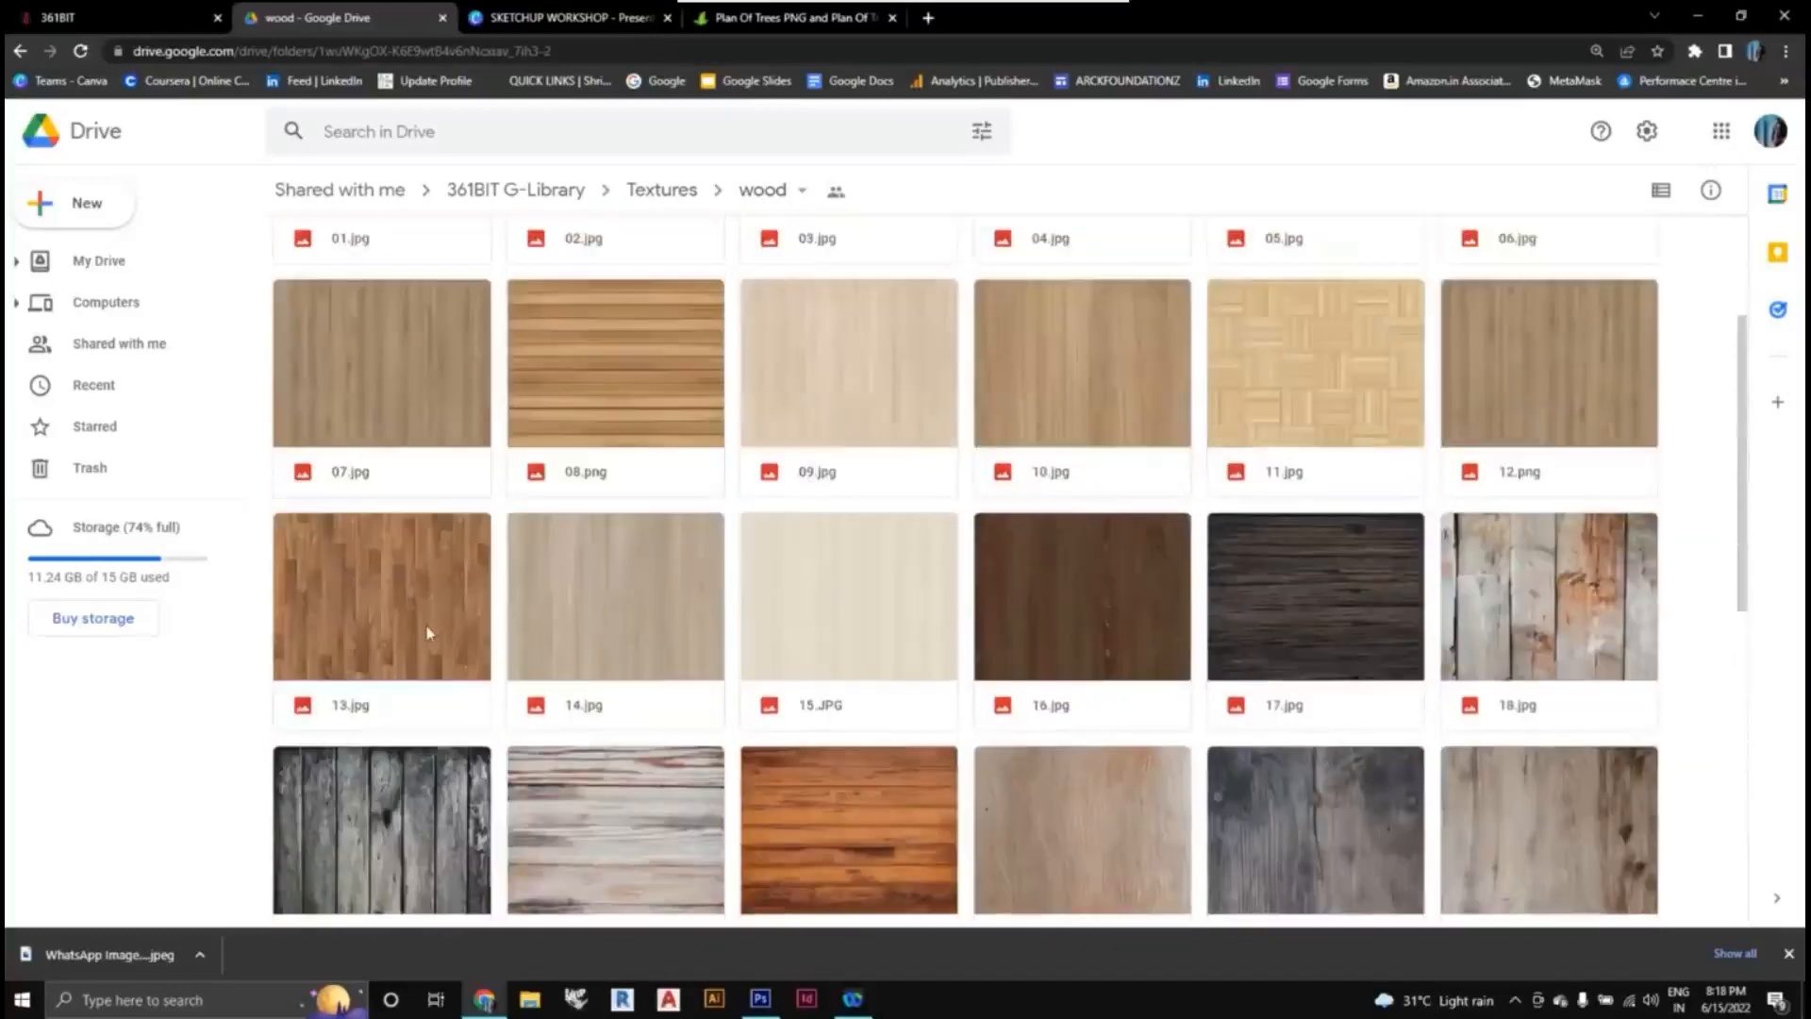
right_click(426, 625)
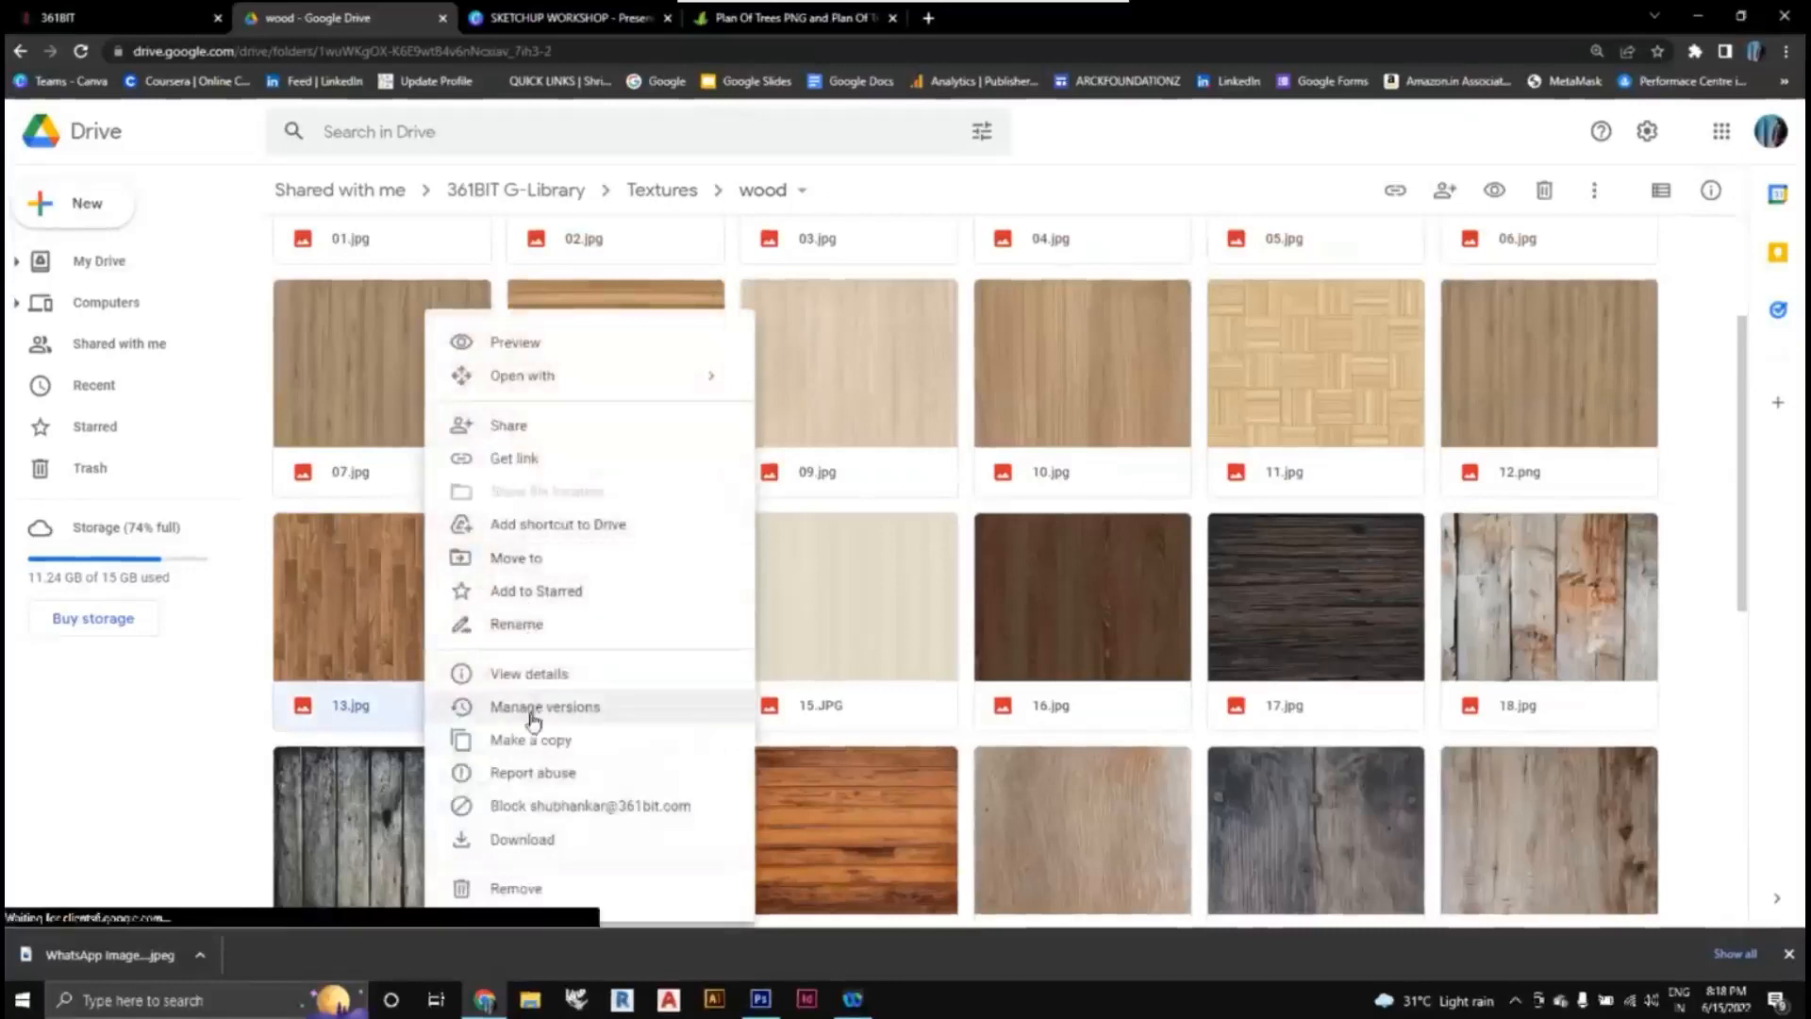
click(561, 844)
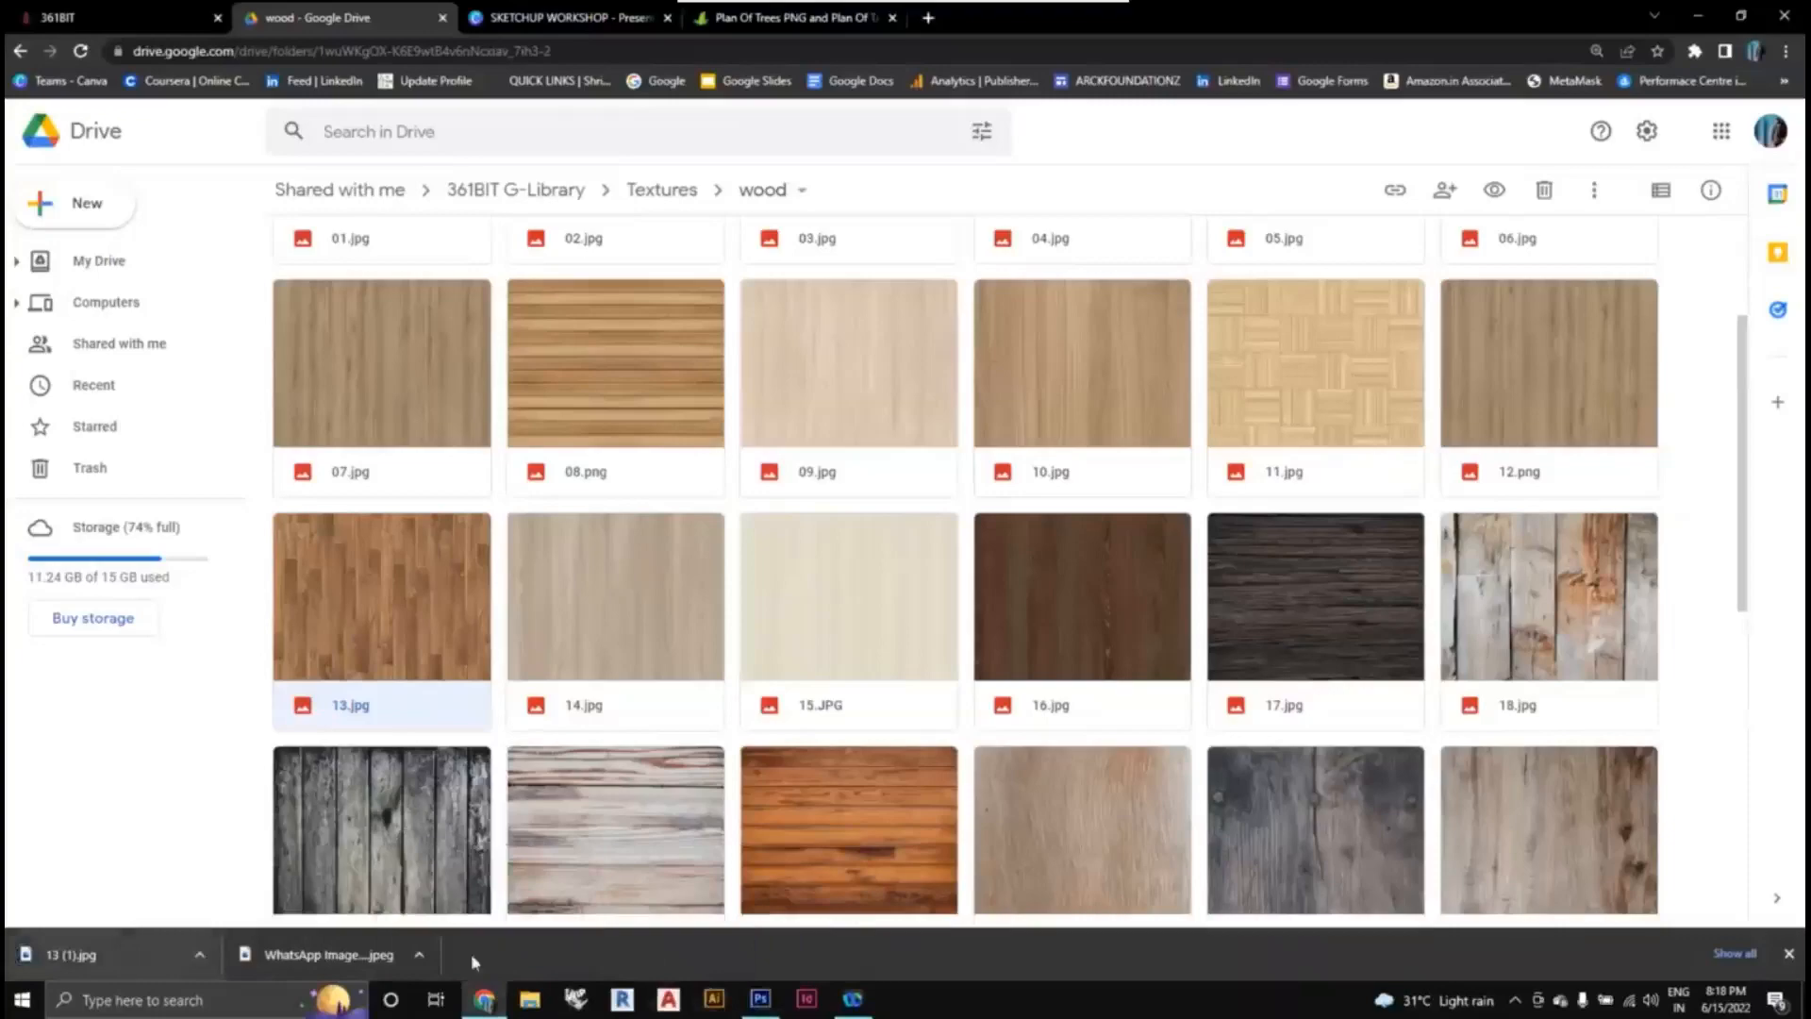
- Return to Photoshop and select the garage floor area on the house-Model layer with the Magic Wand
click(761, 997)
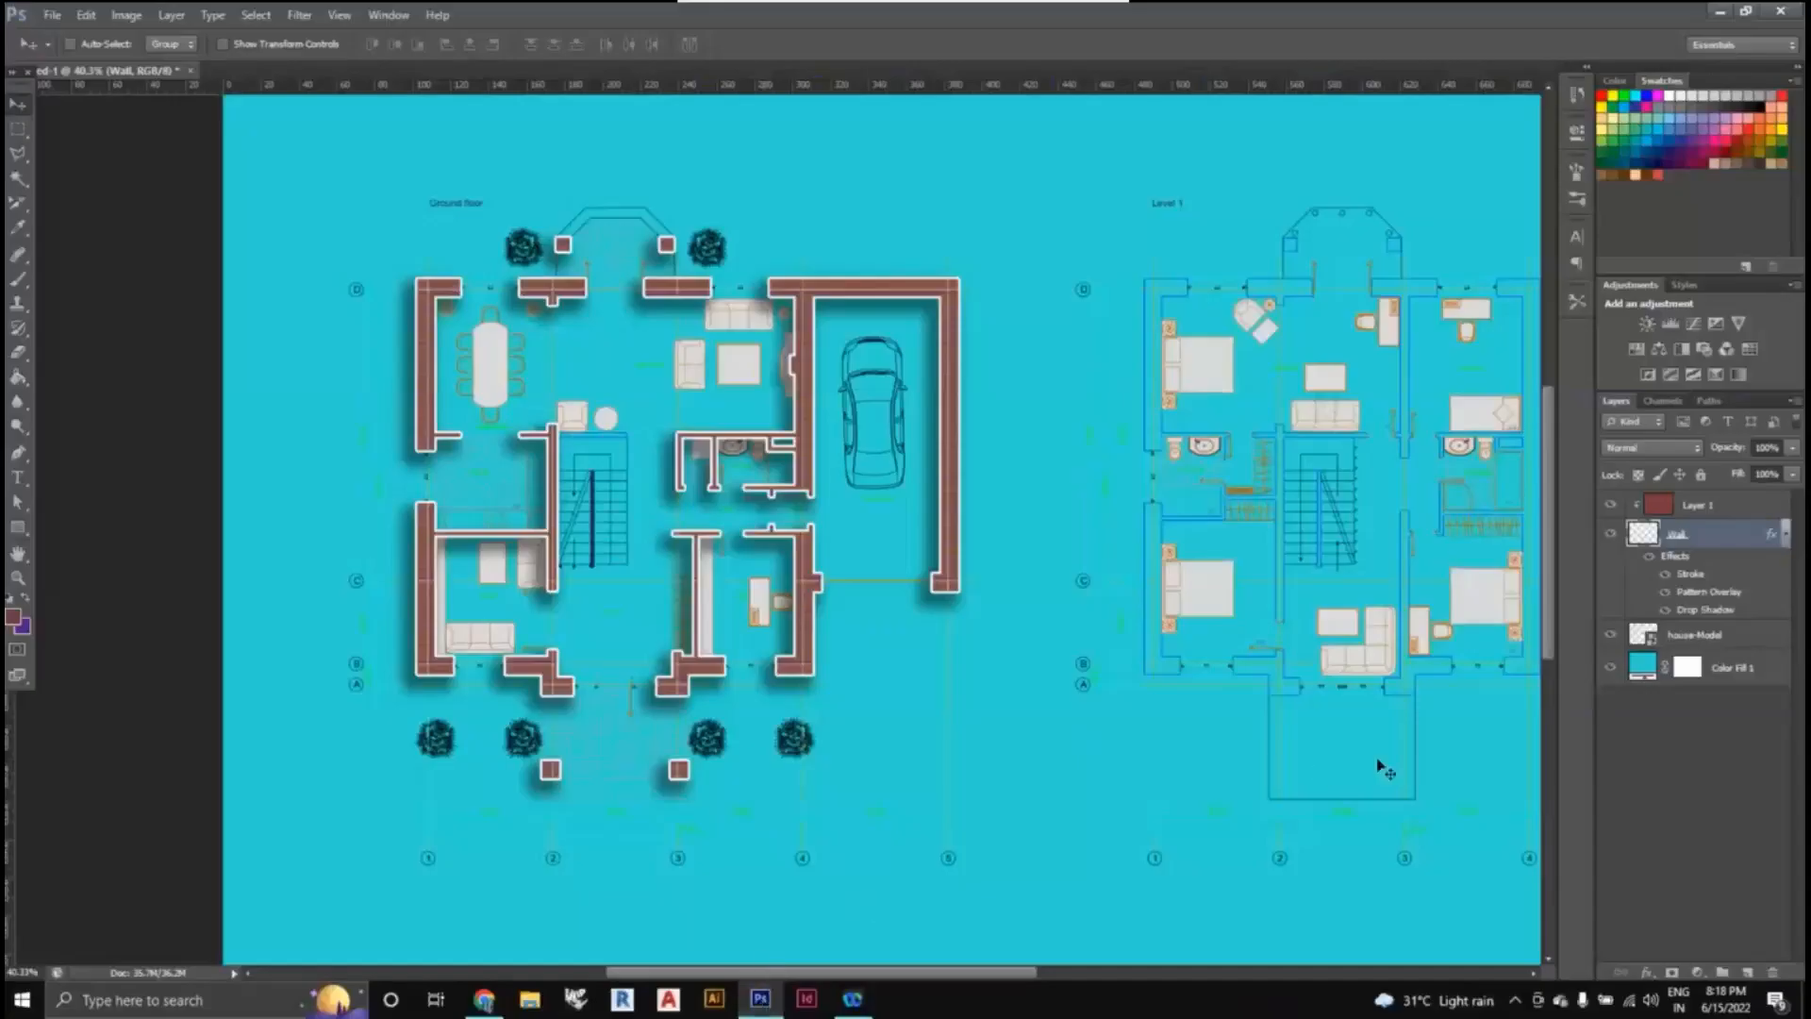
scroll(1378, 765, down, 1)
scroll(1302, 704, up, 2)
scroll(1301, 703, down, 1)
drag(1019, 975, 1045, 973)
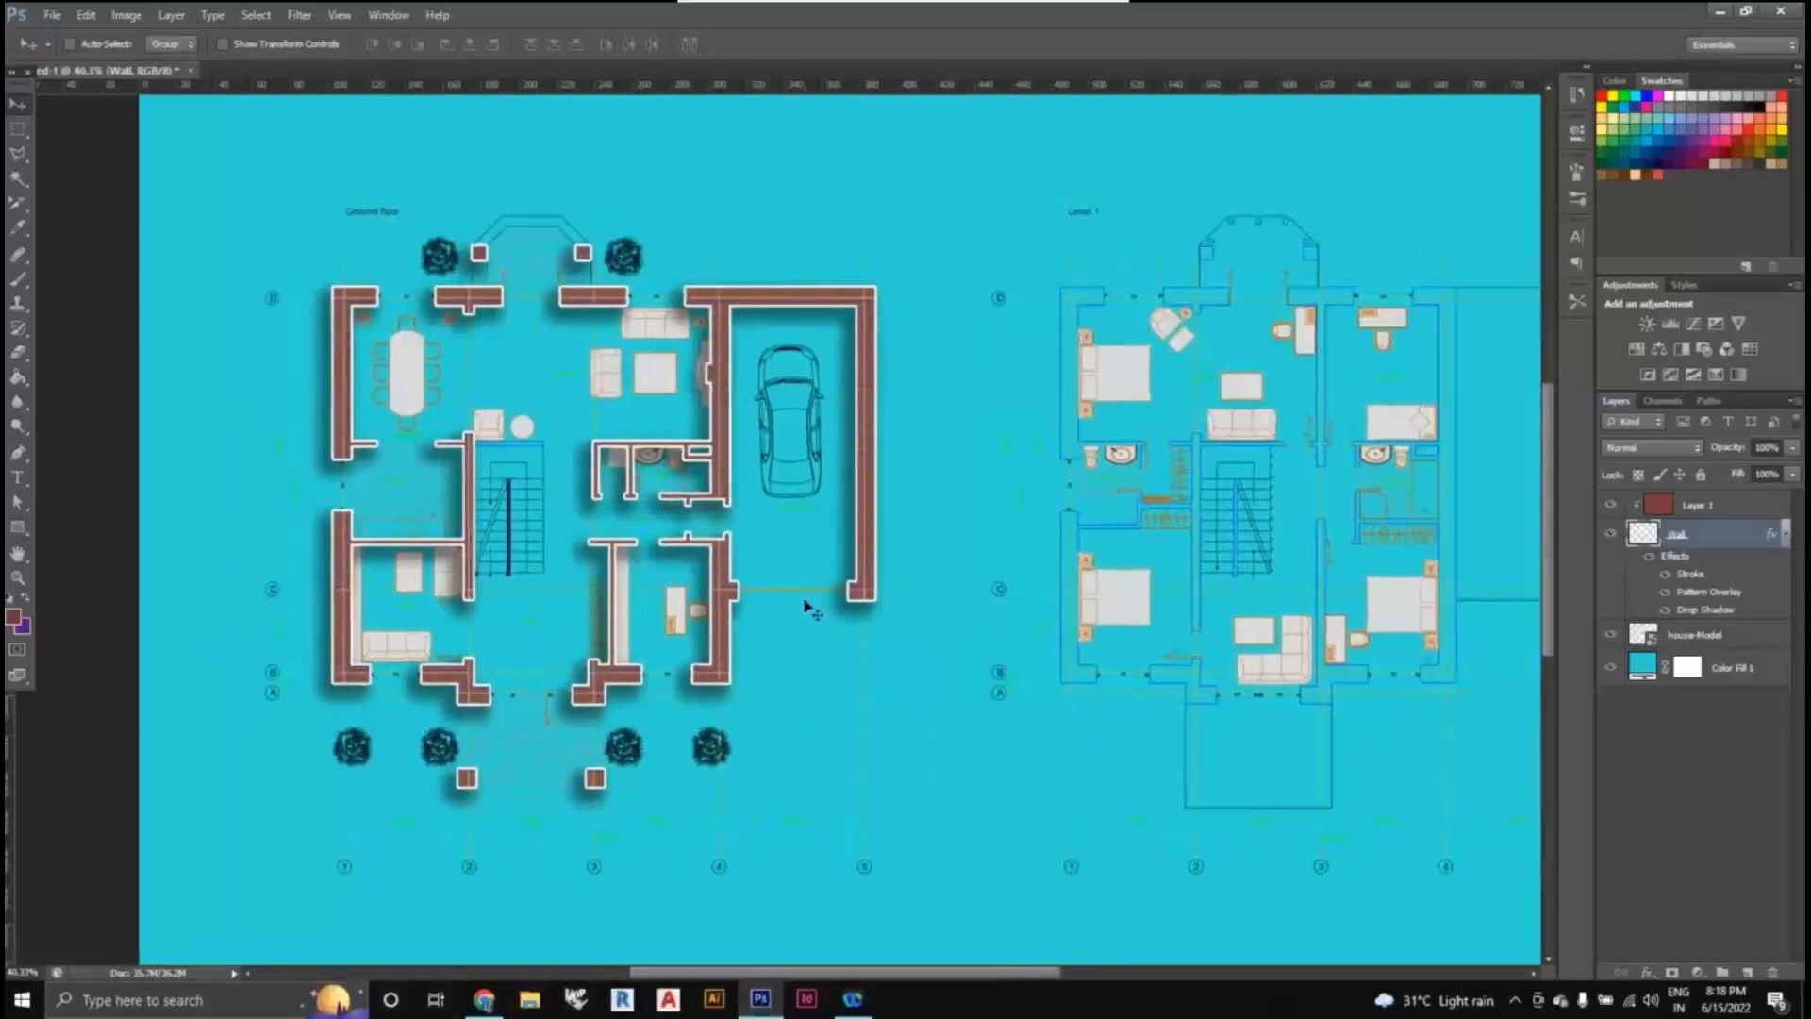
click(1747, 639)
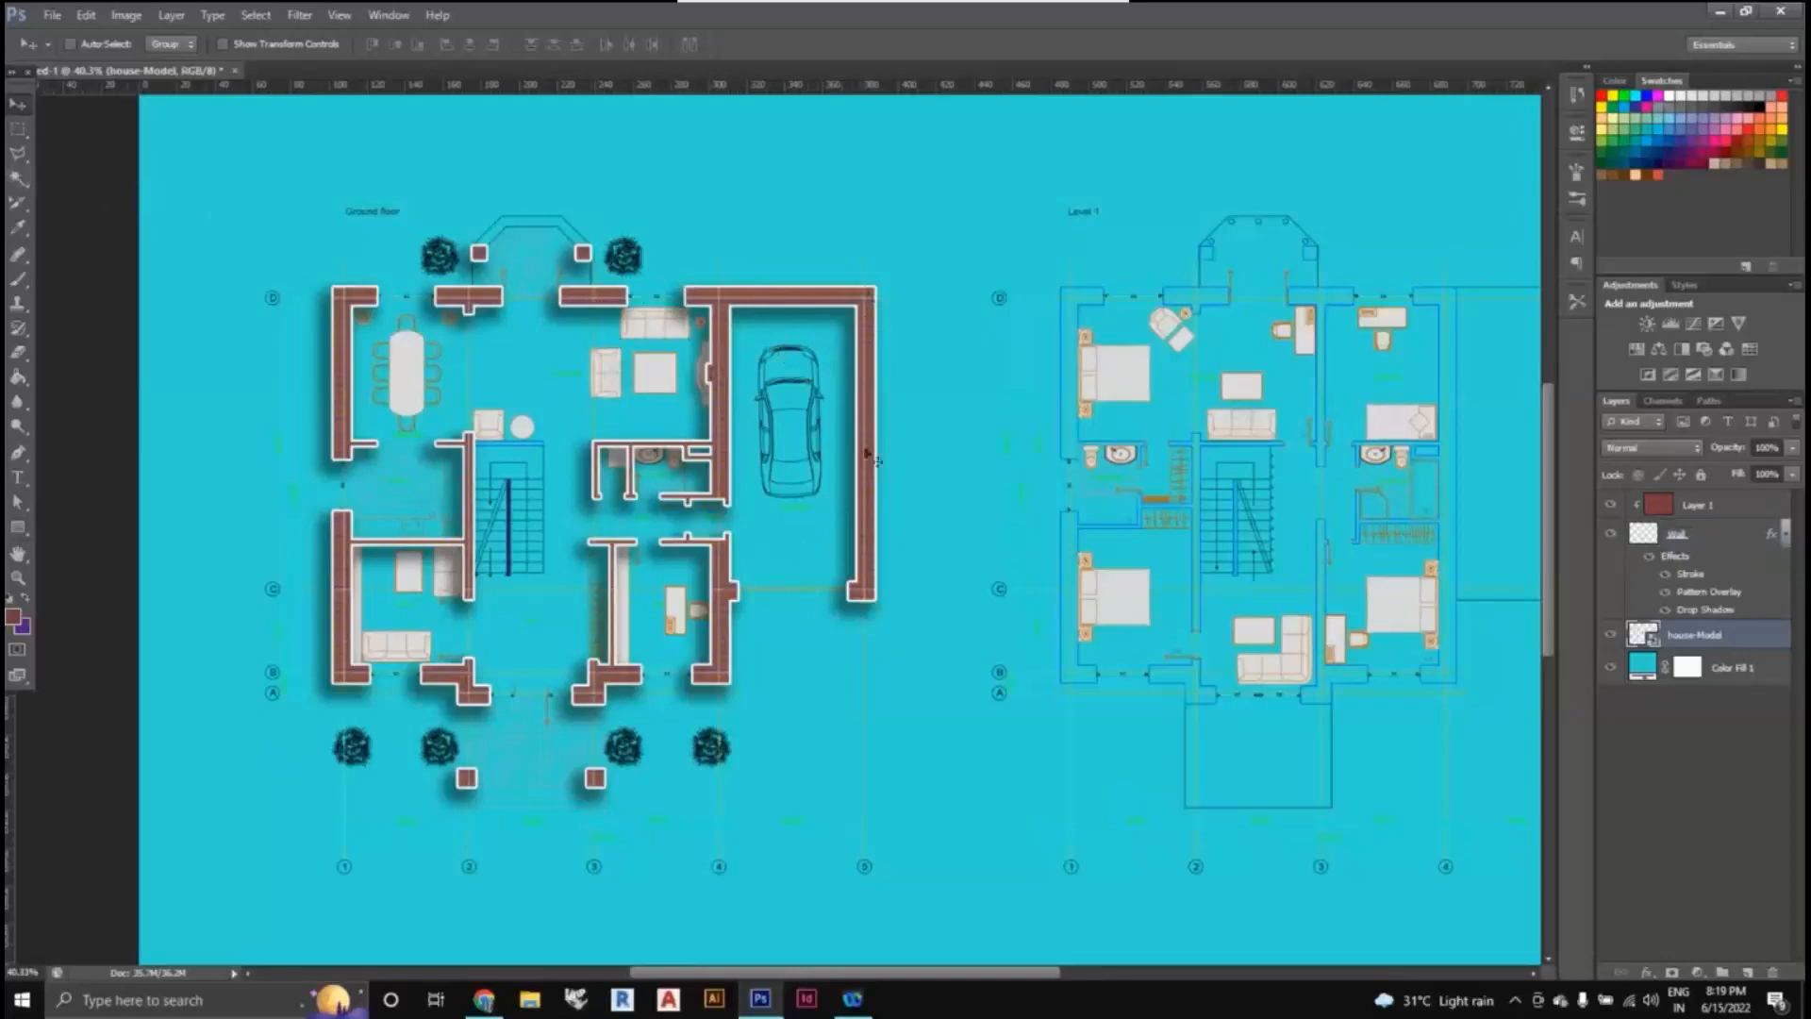
click(23, 186)
click(795, 557)
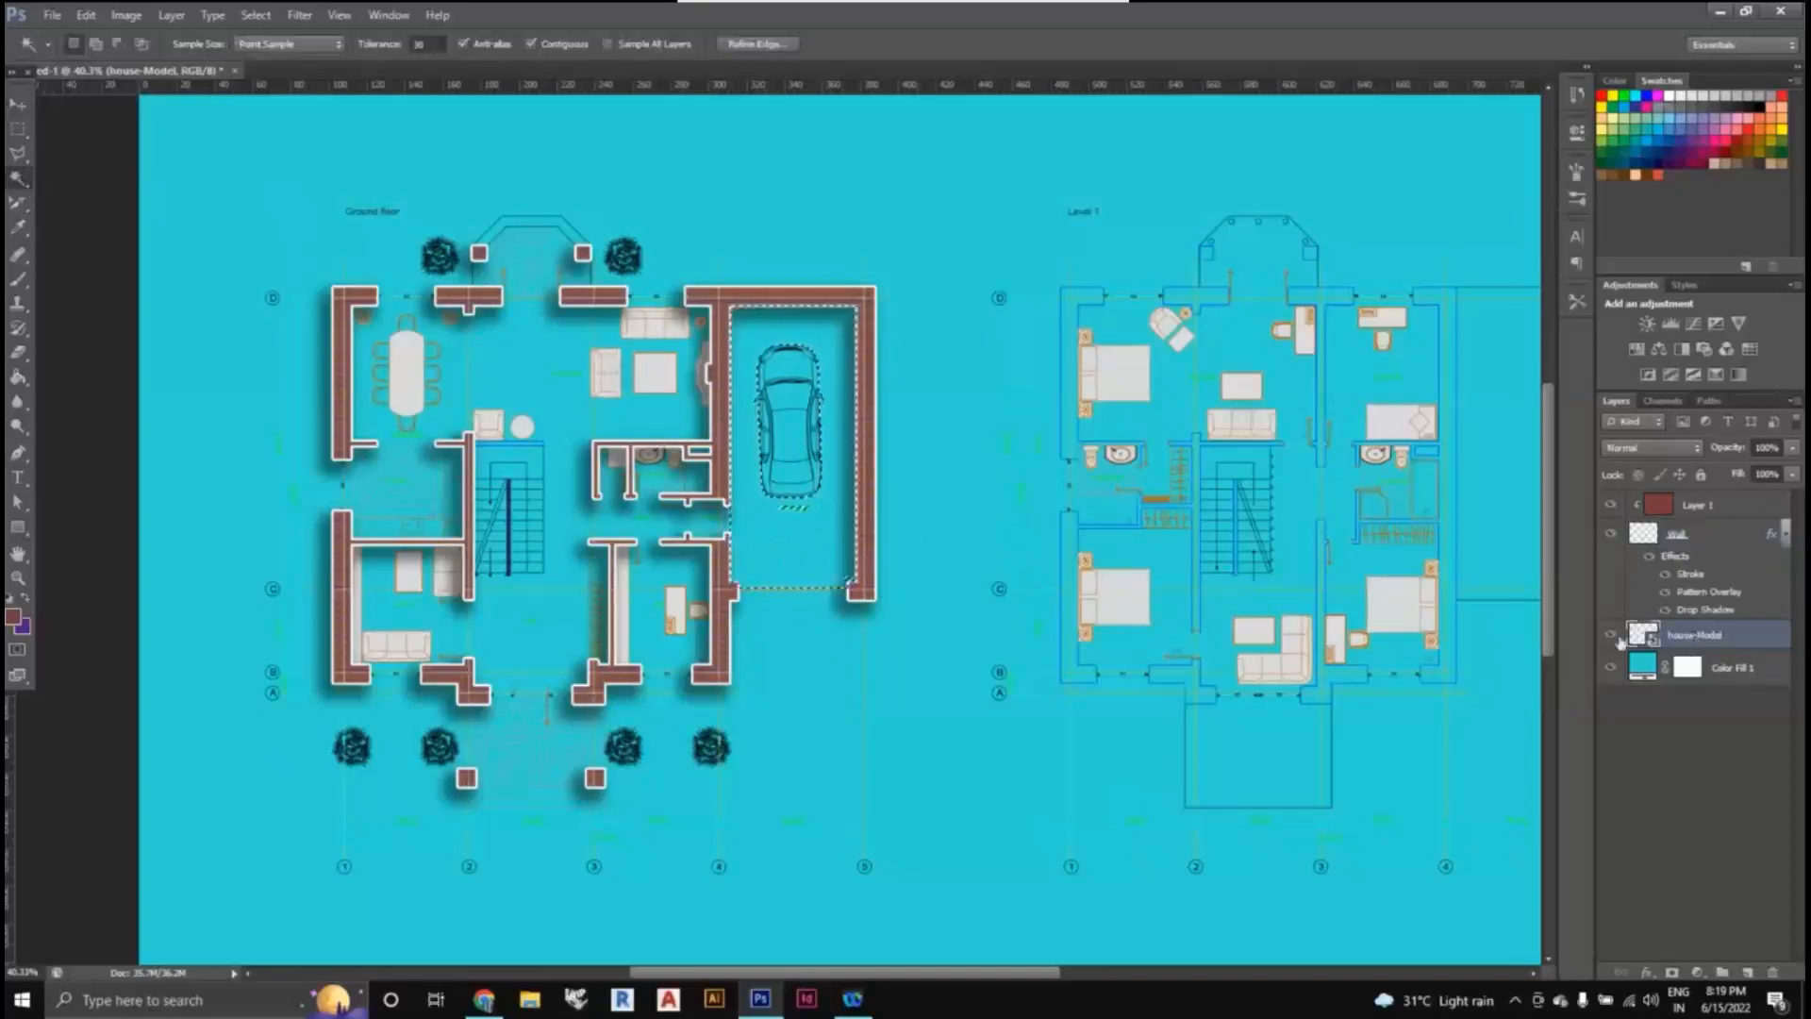
- Add a new layer above house-Model and fill the garage floor selection with white using the Paint Bucket
click(1747, 971)
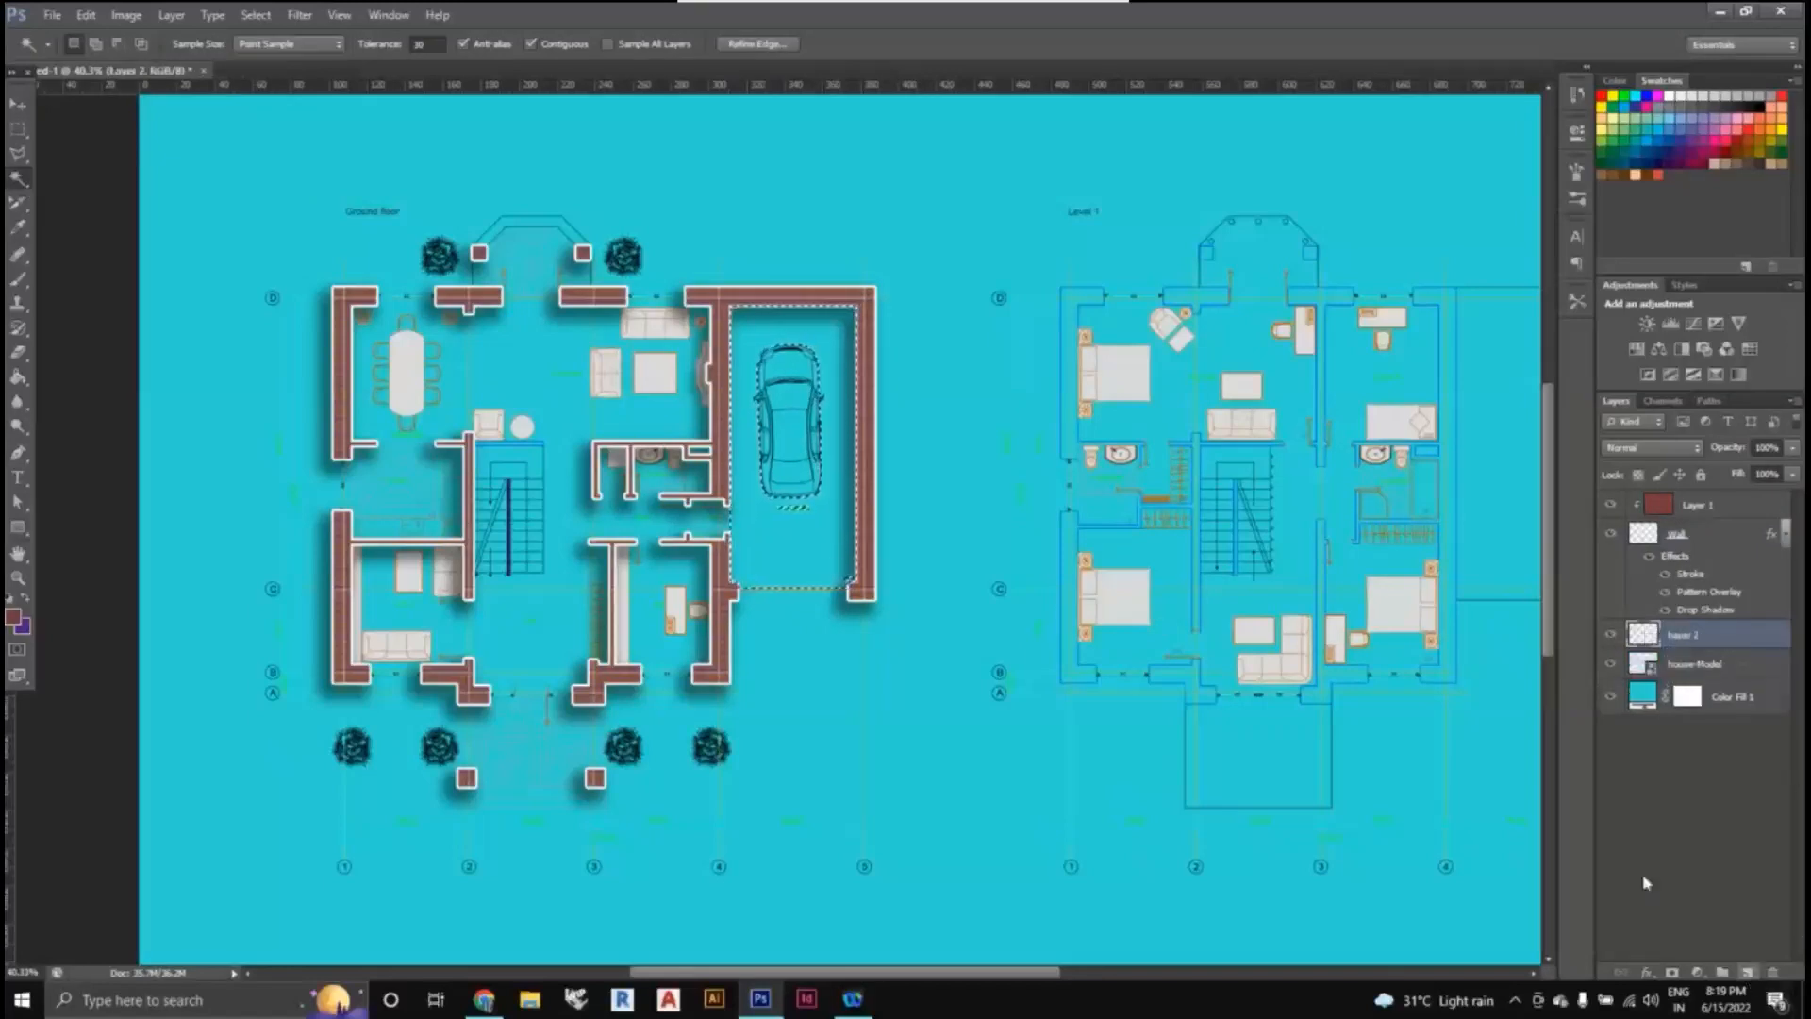
click(20, 378)
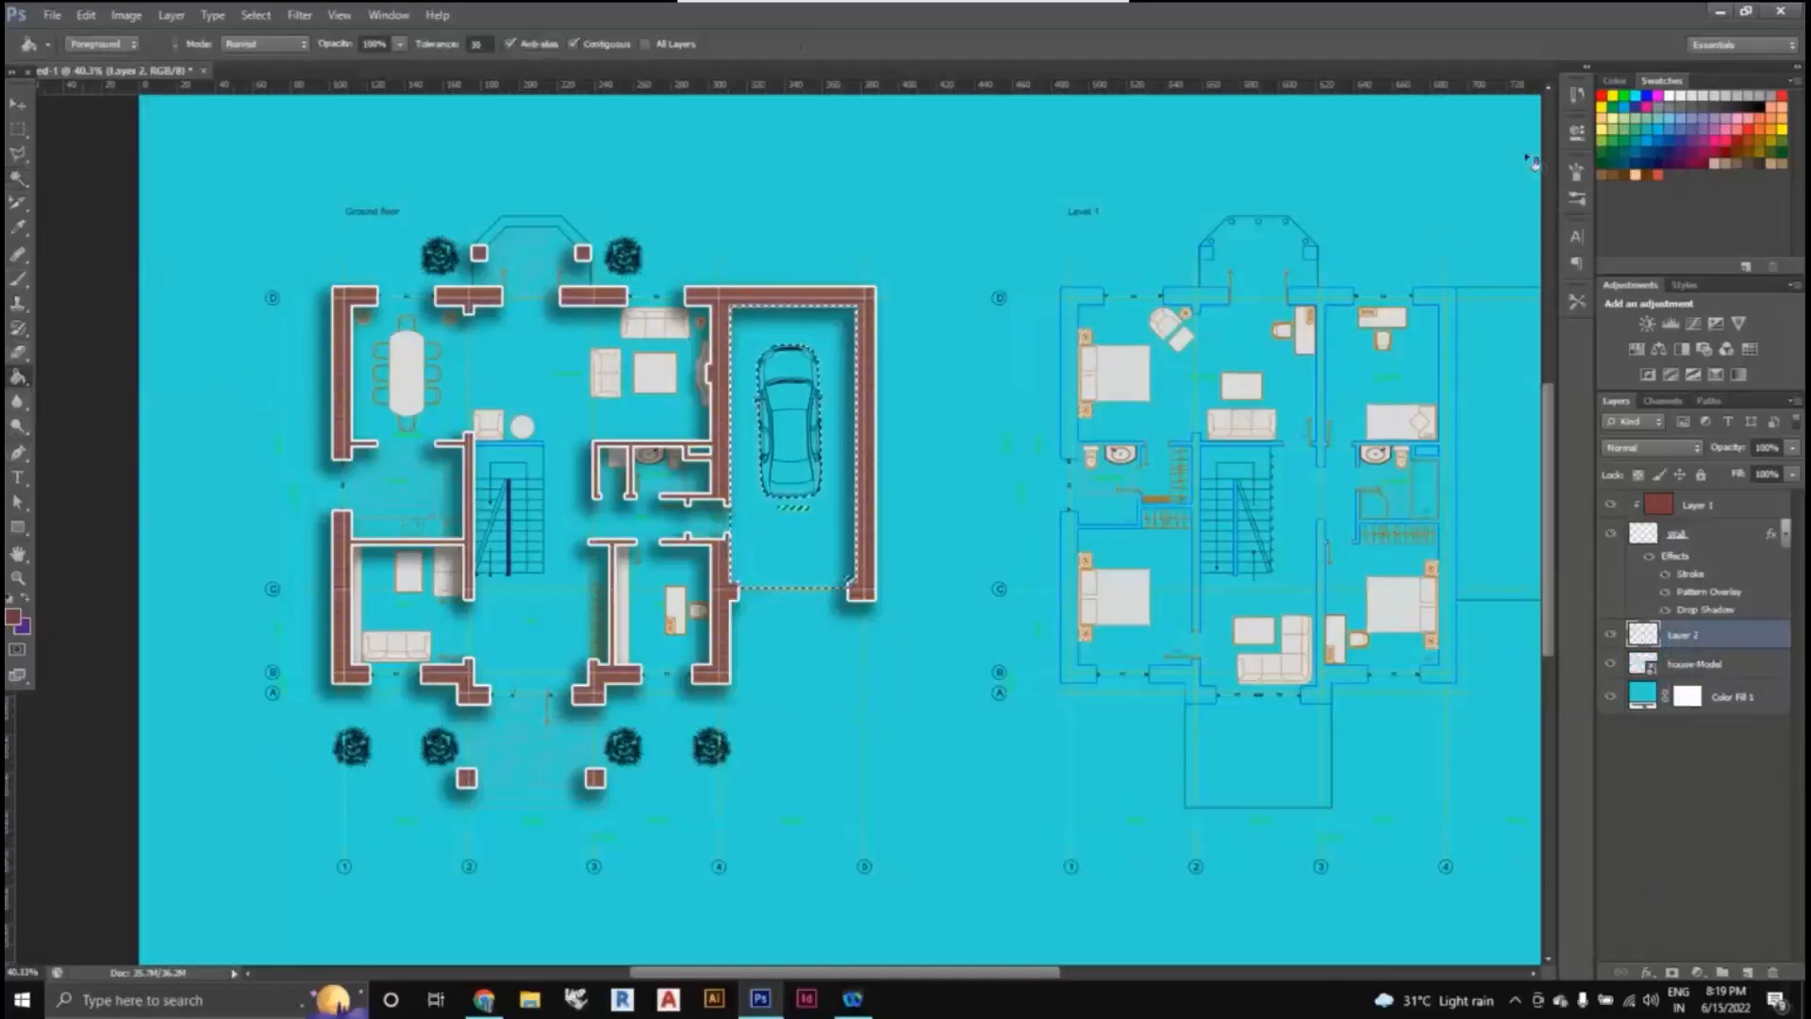
click(1668, 95)
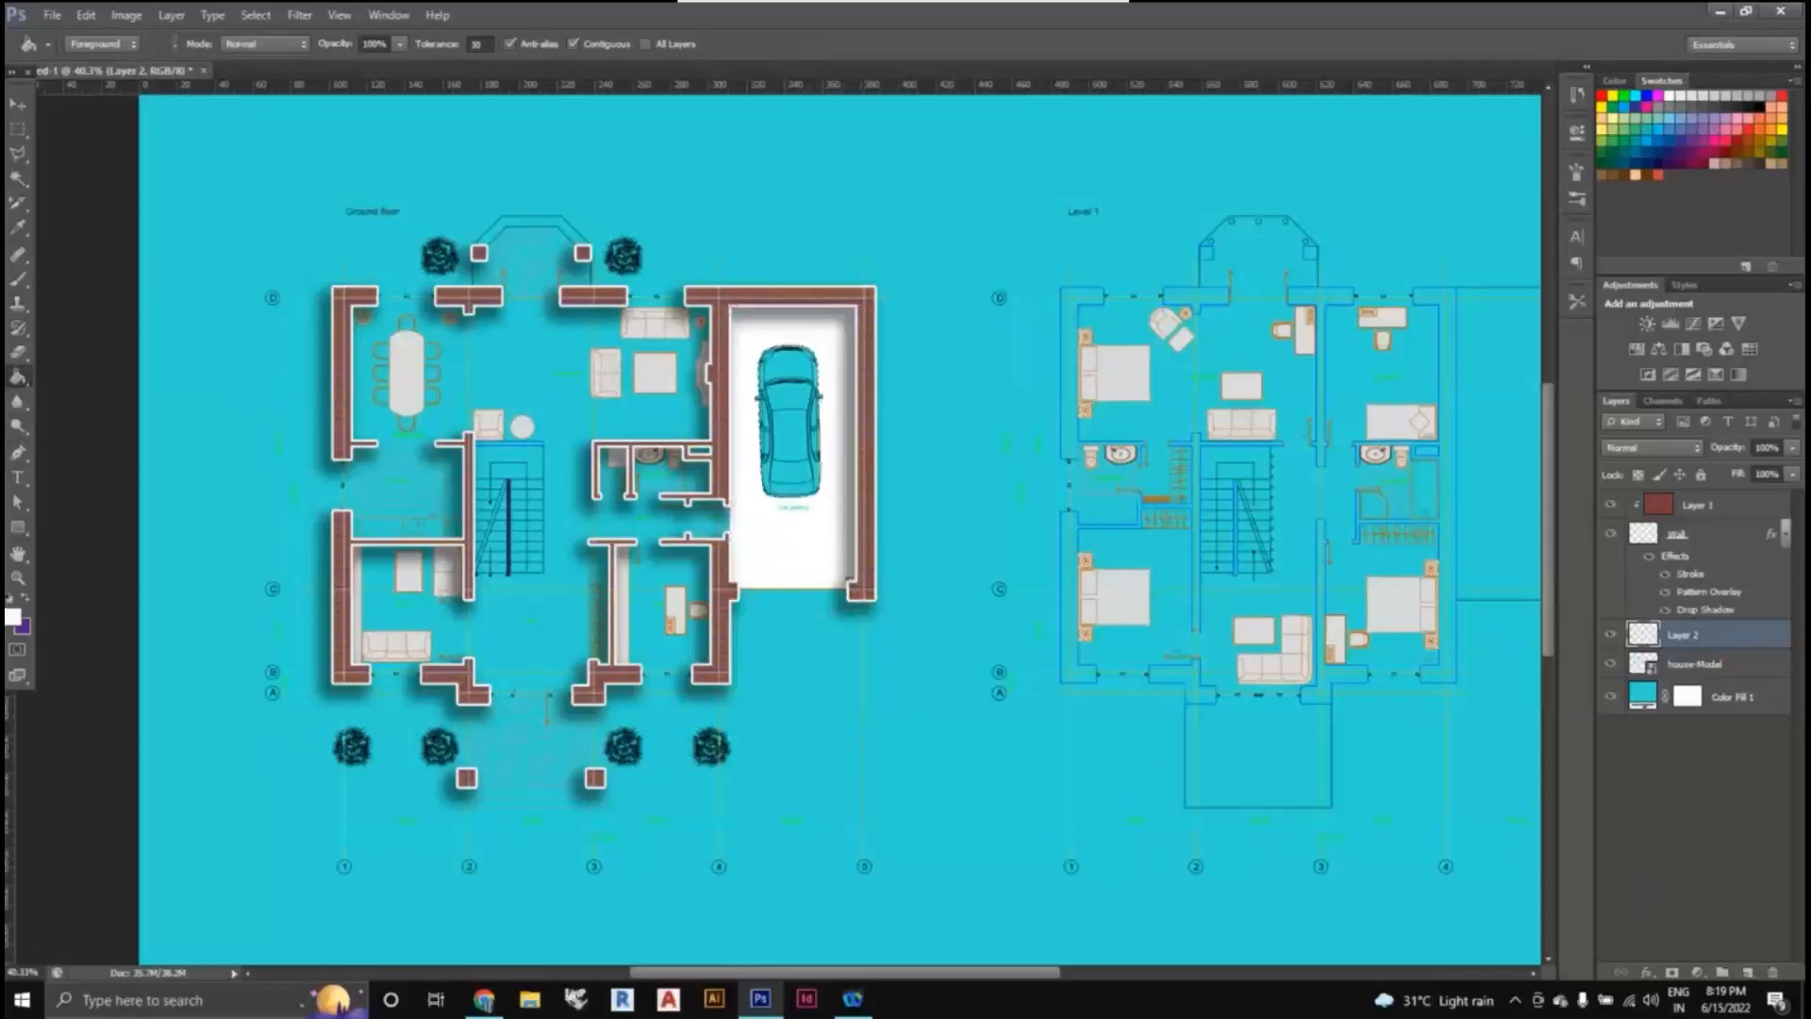
- Rename the white garage fill layer as "Floor finish"
double_click(1684, 634)
key(BackSpace)
text(Floor finish)
click(1740, 843)
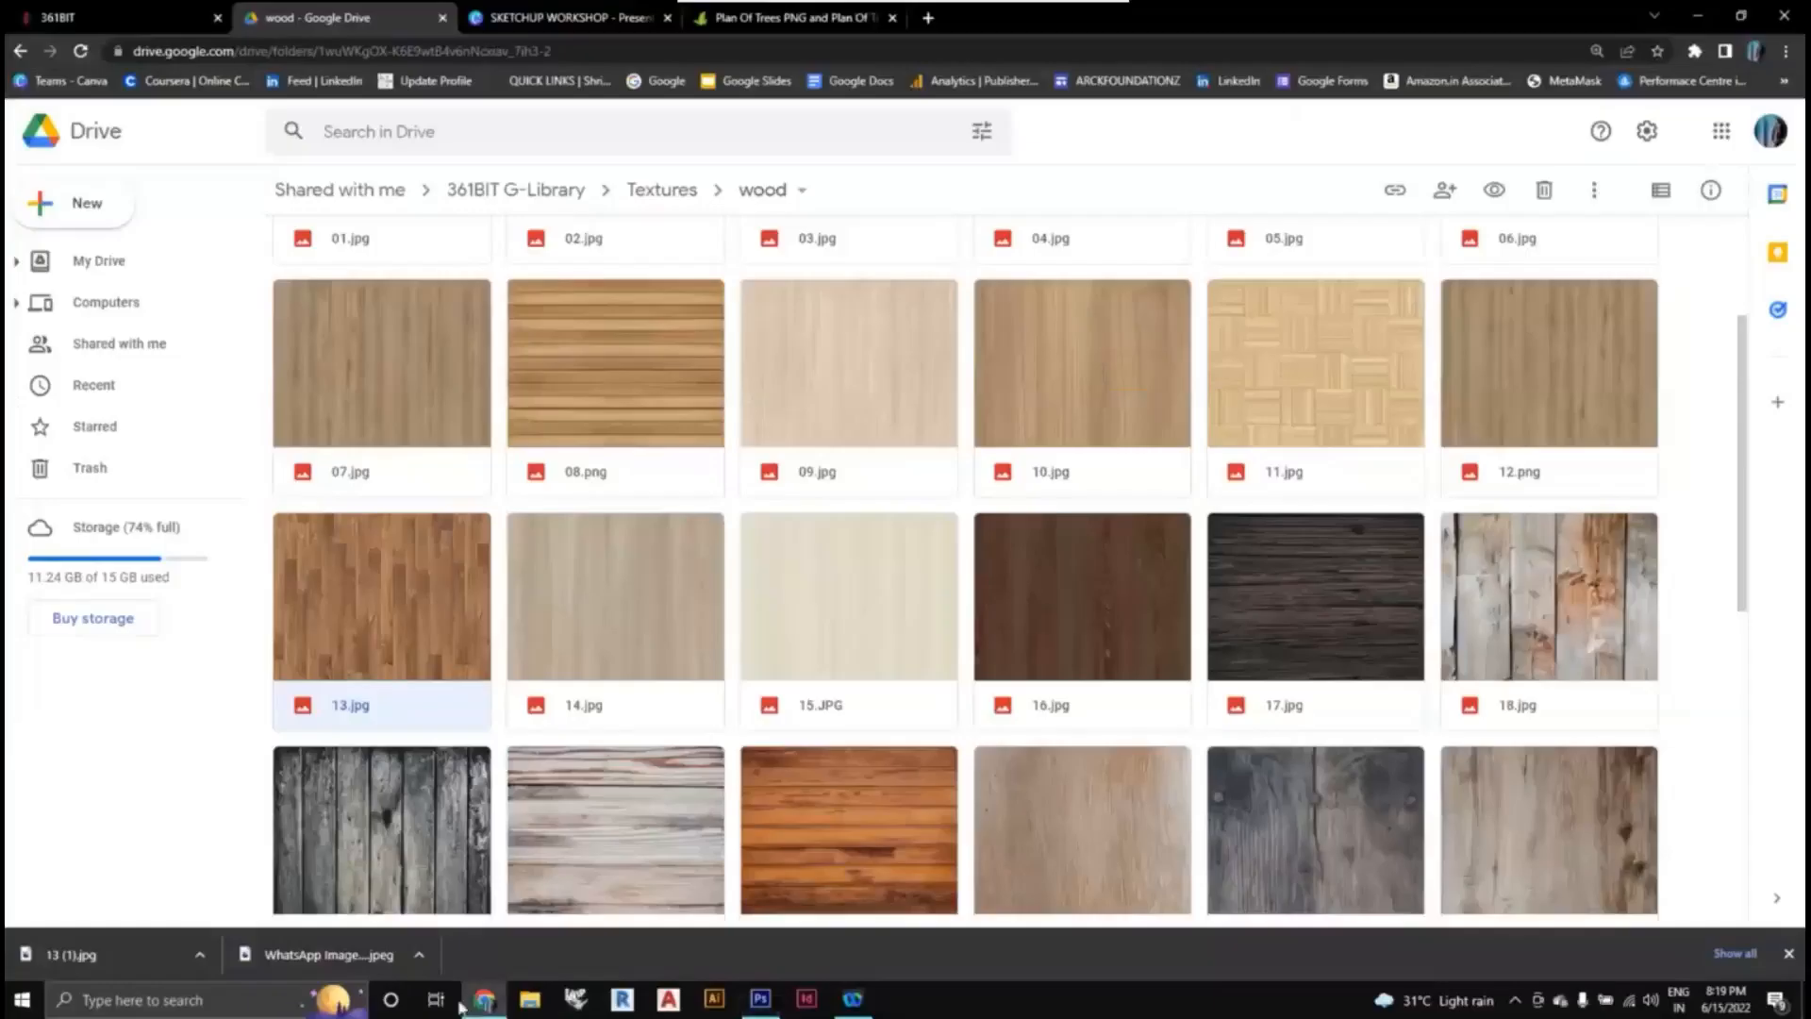
- Place the downloaded 13 (1).jpg wood texture in the floor plan and align its right edge with the garage's outer wall
click(484, 998)
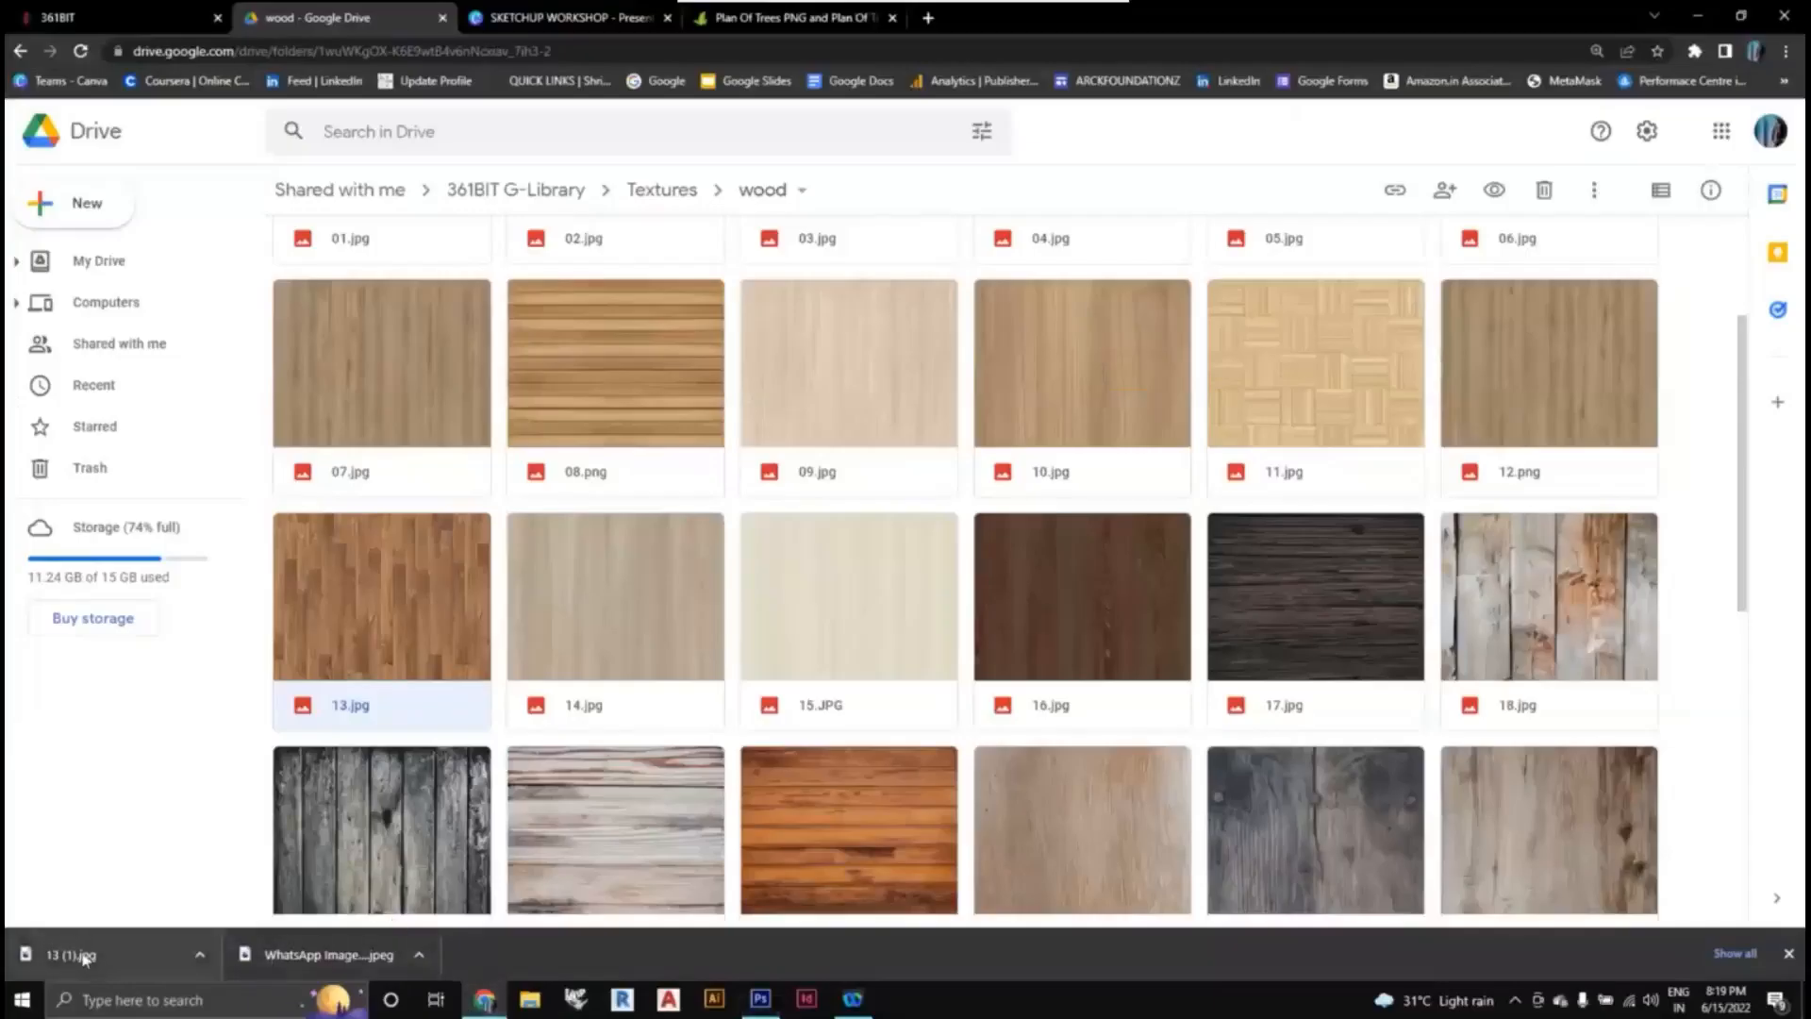
drag(91, 957, 773, 679)
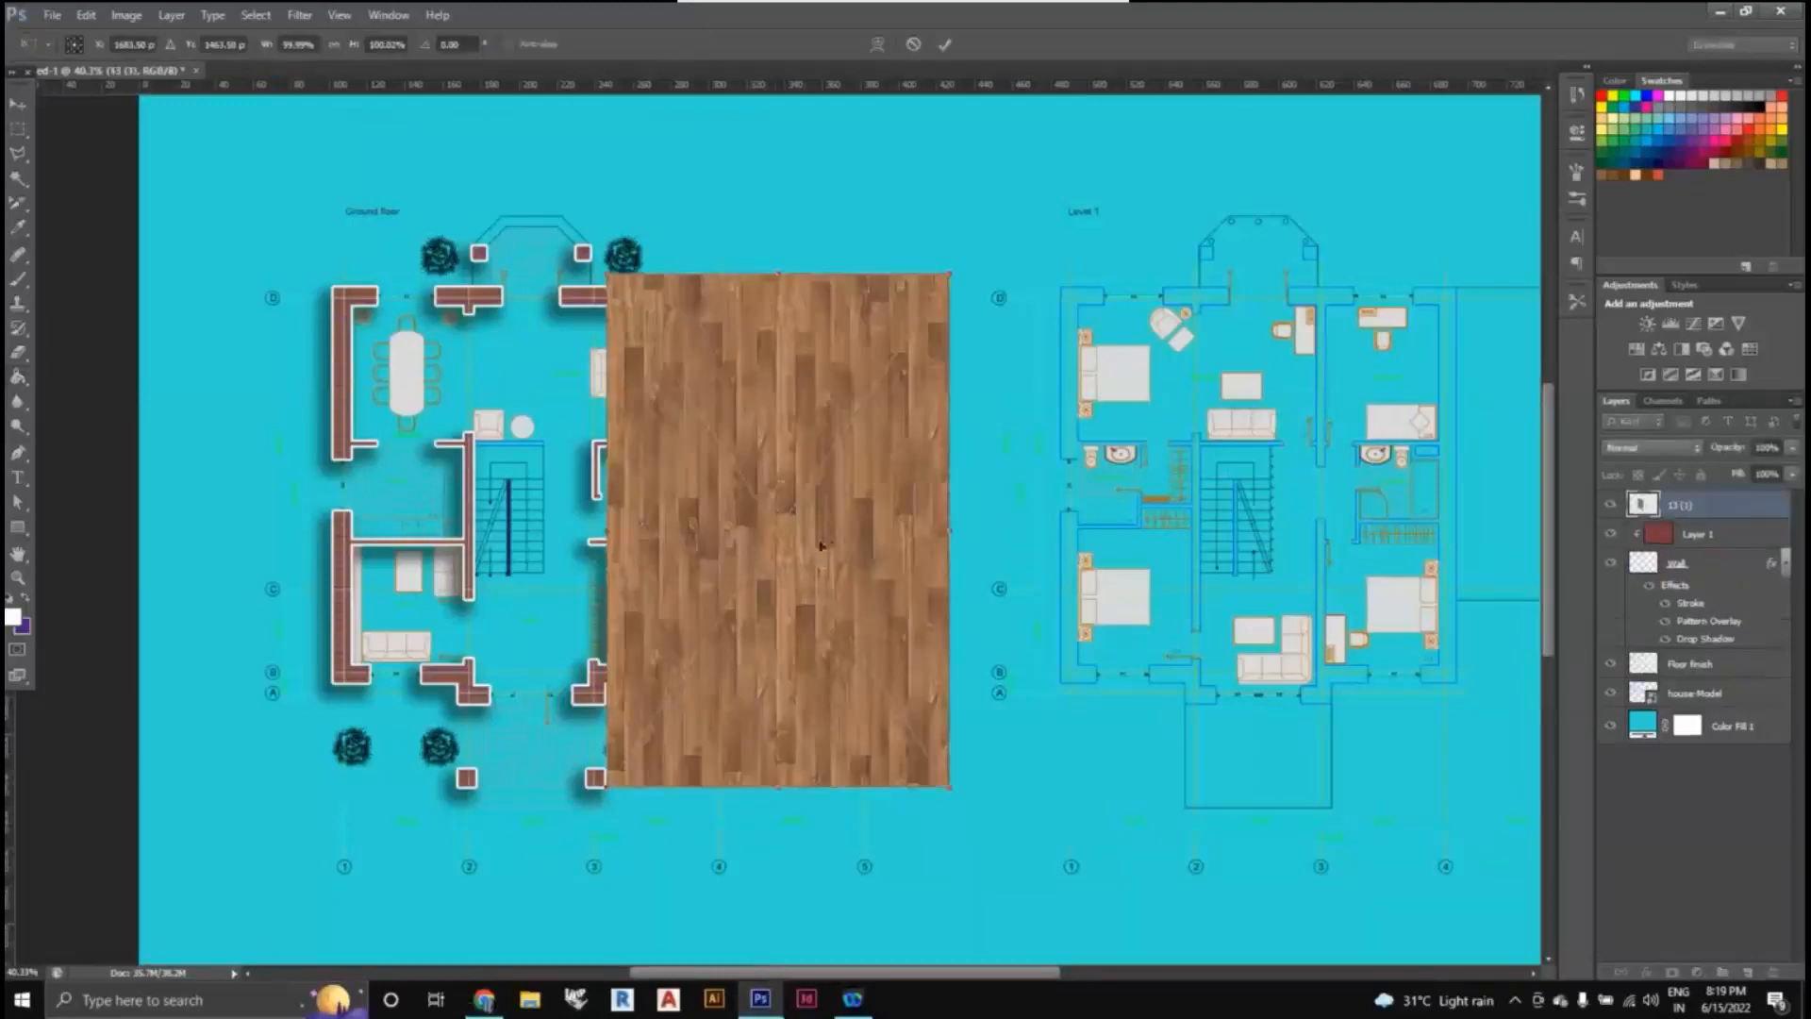
drag(838, 539, 767, 573)
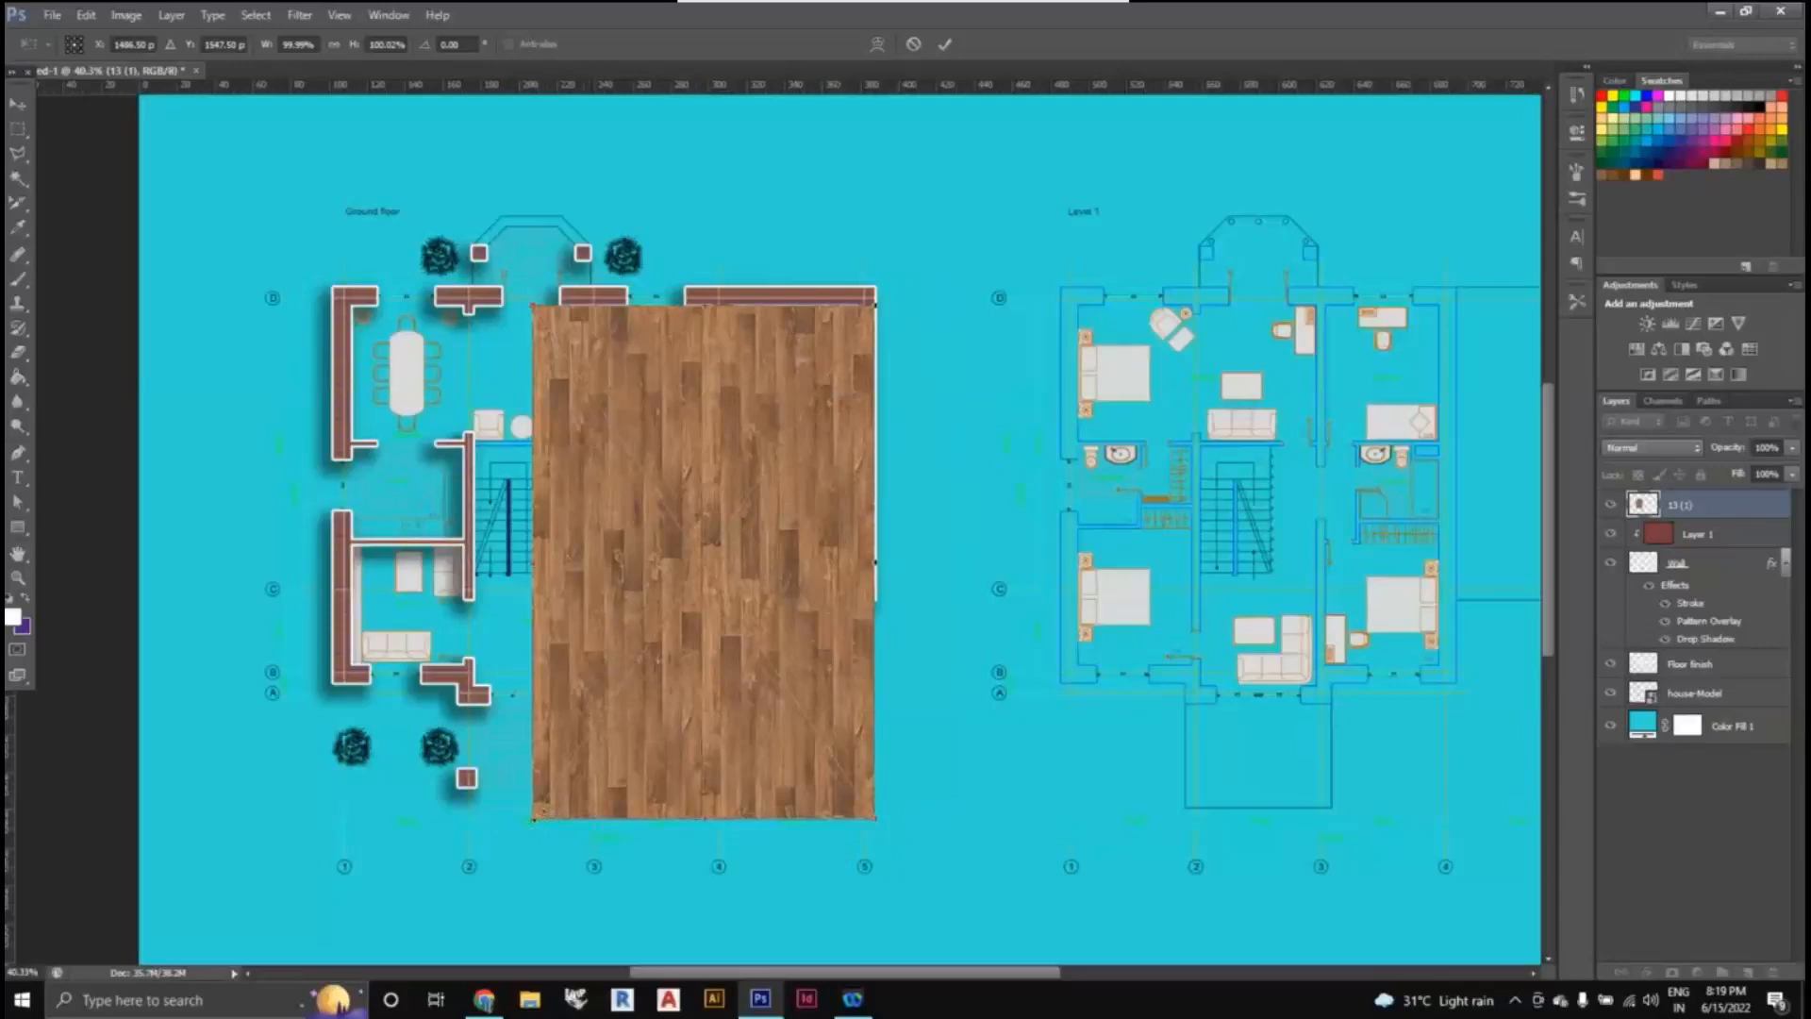
- Scale the wood texture down to about 41% so it spans the garage width, and commit the placement
drag(529, 818, 729, 524)
drag(861, 439, 854, 432)
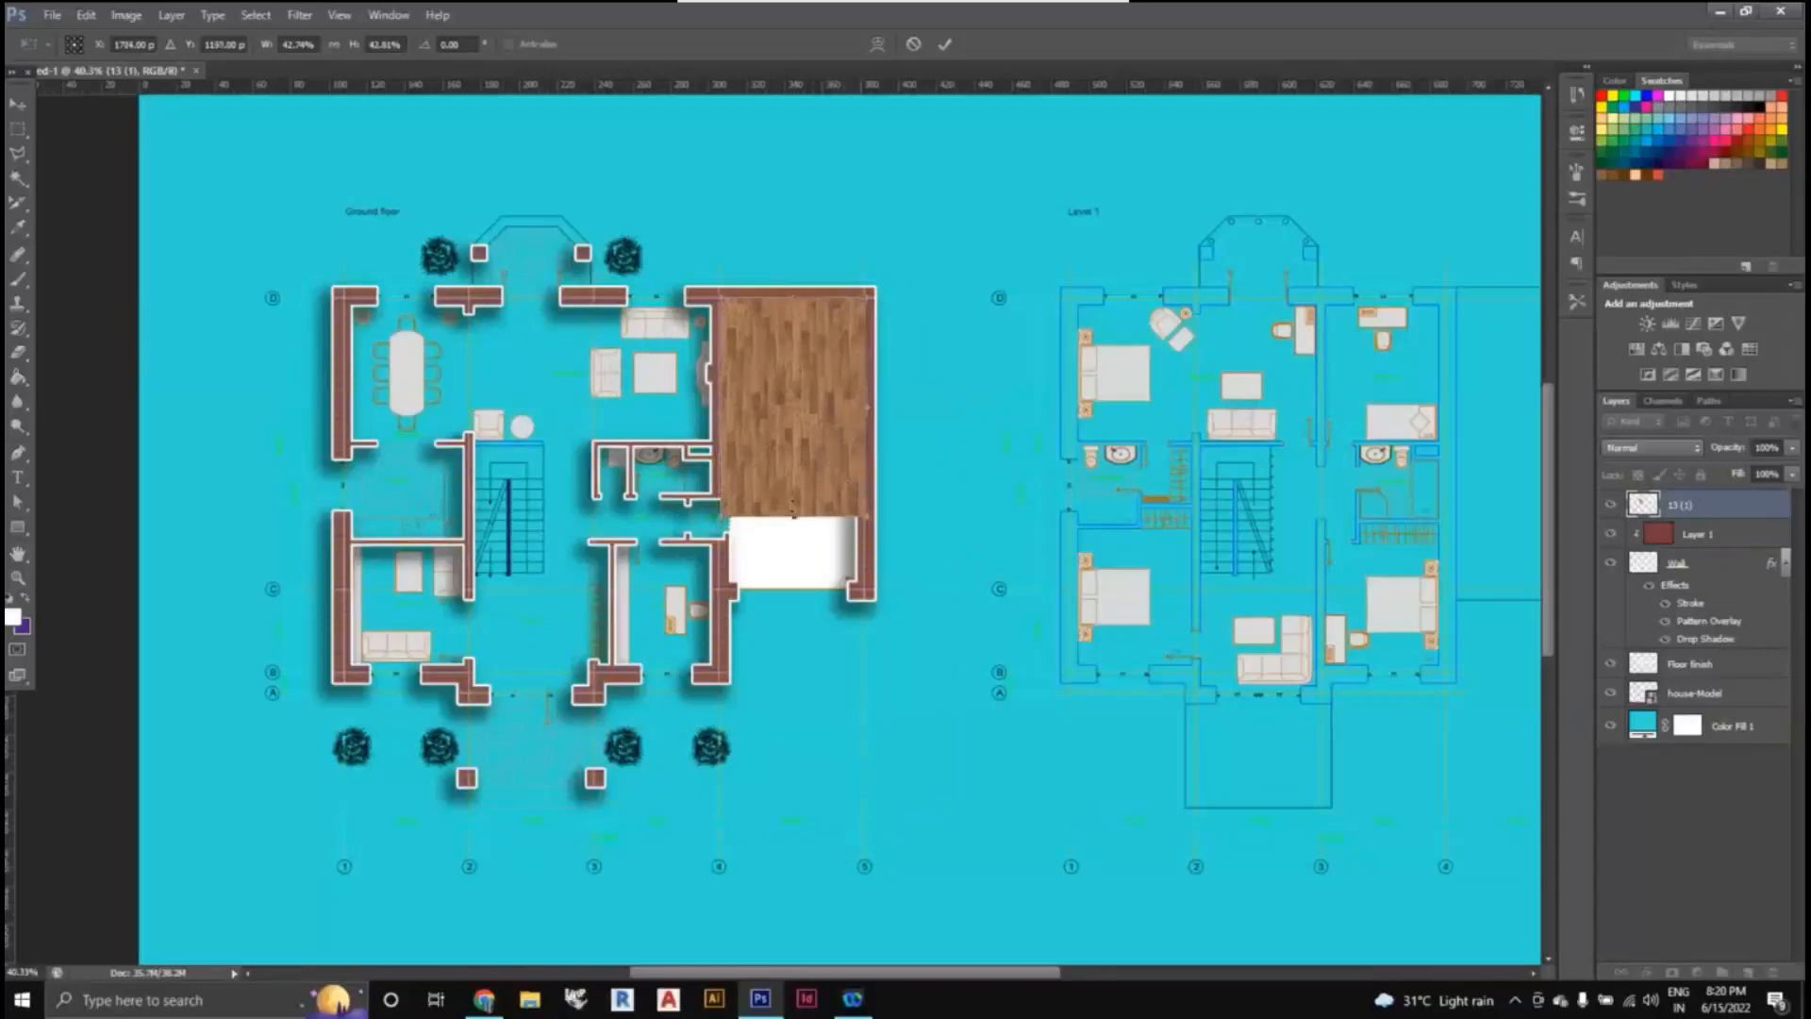
drag(728, 514, 724, 509)
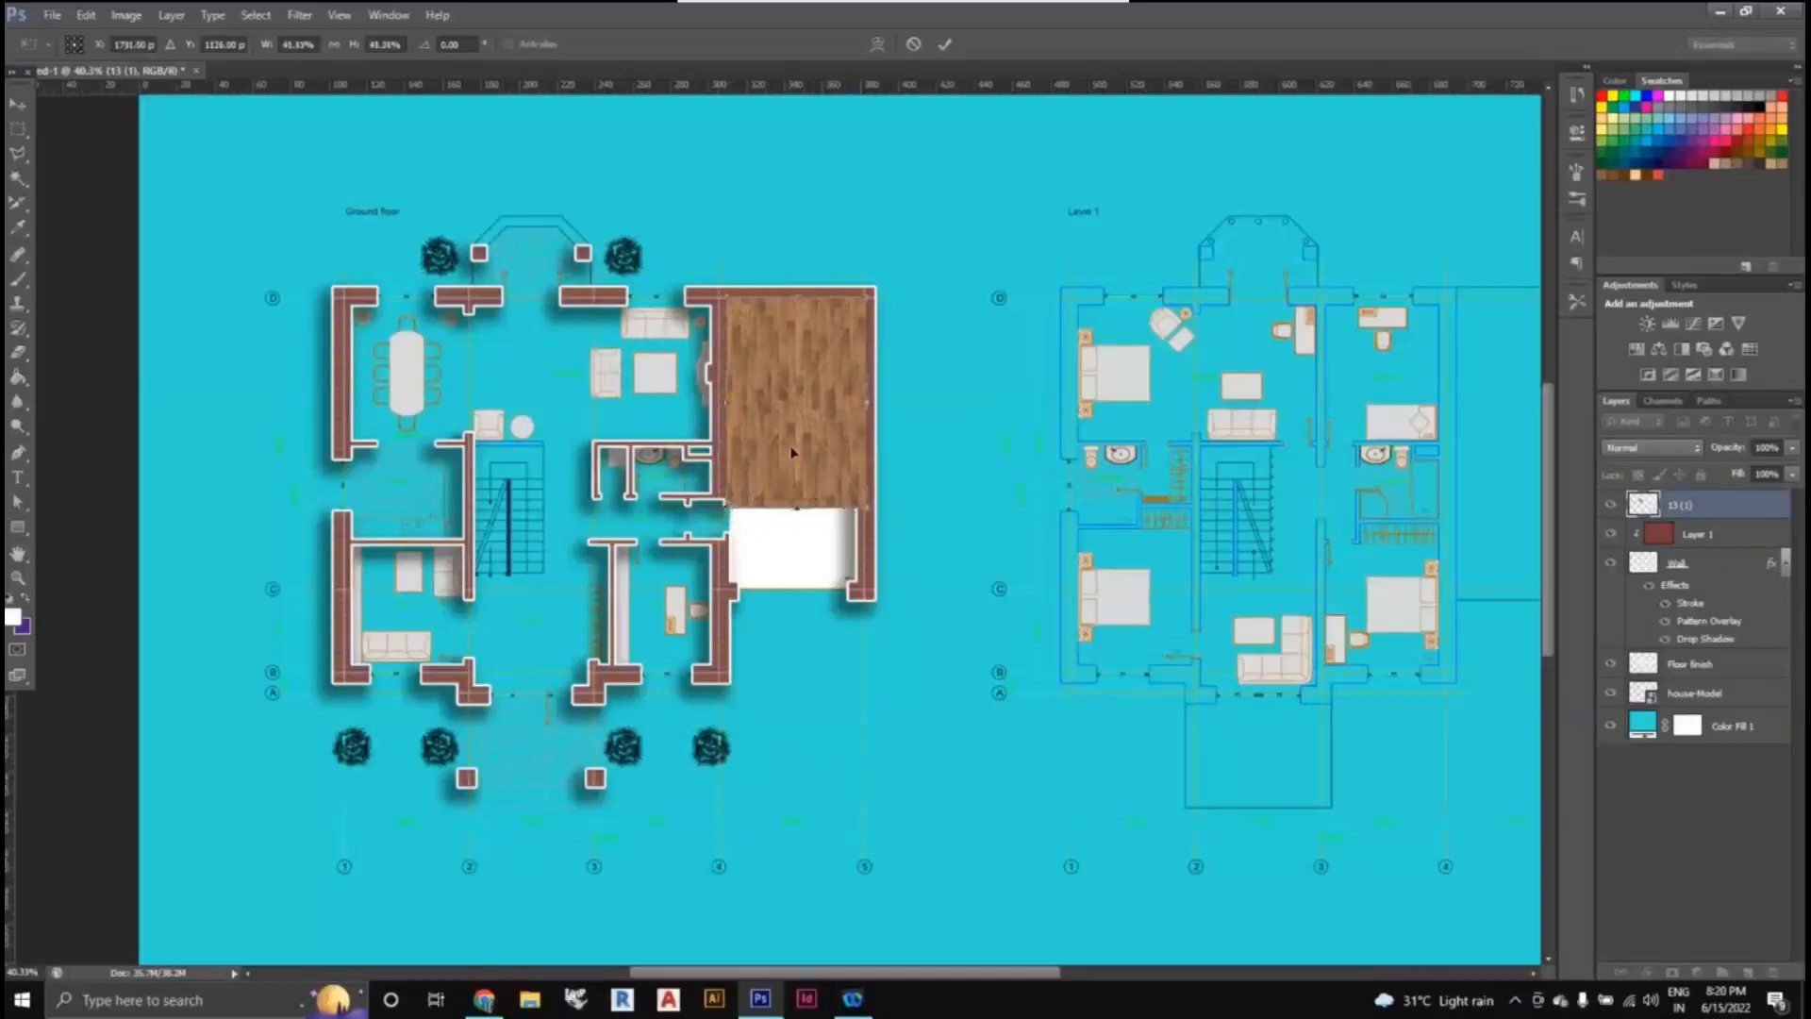
key(Return)
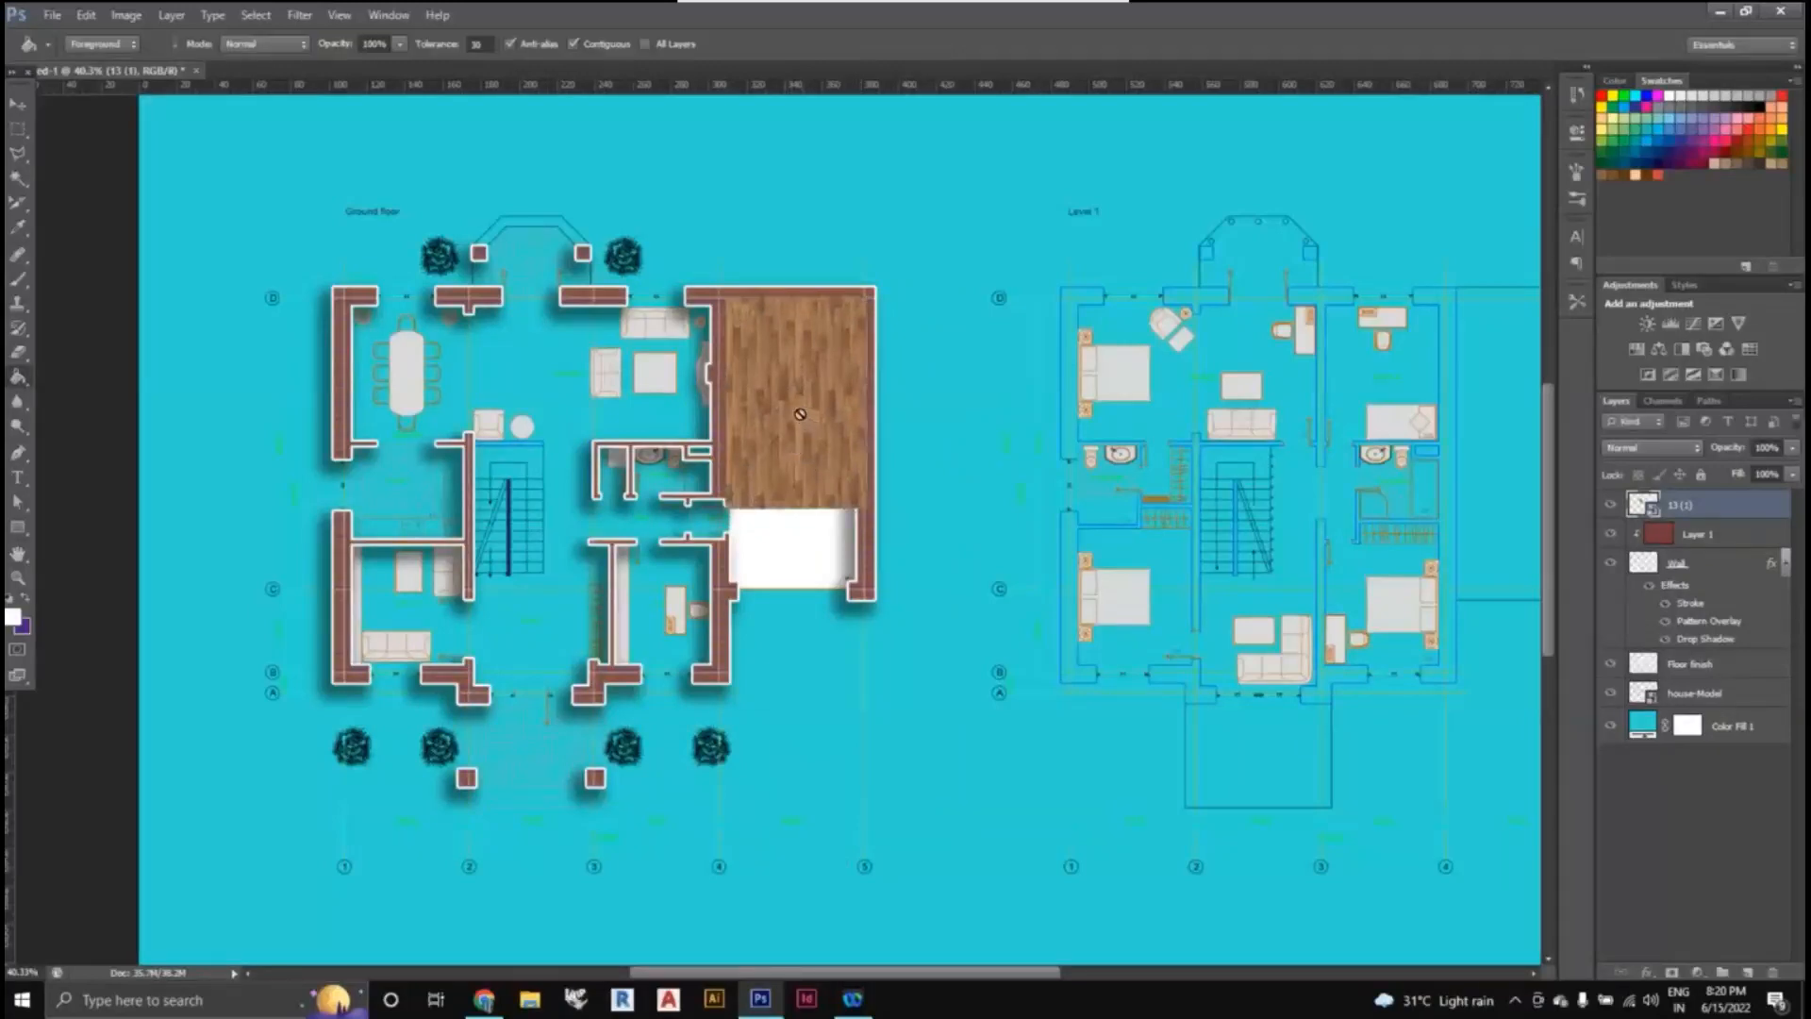
- Rasterize the placed wood texture layer 13 (1)
key(v)
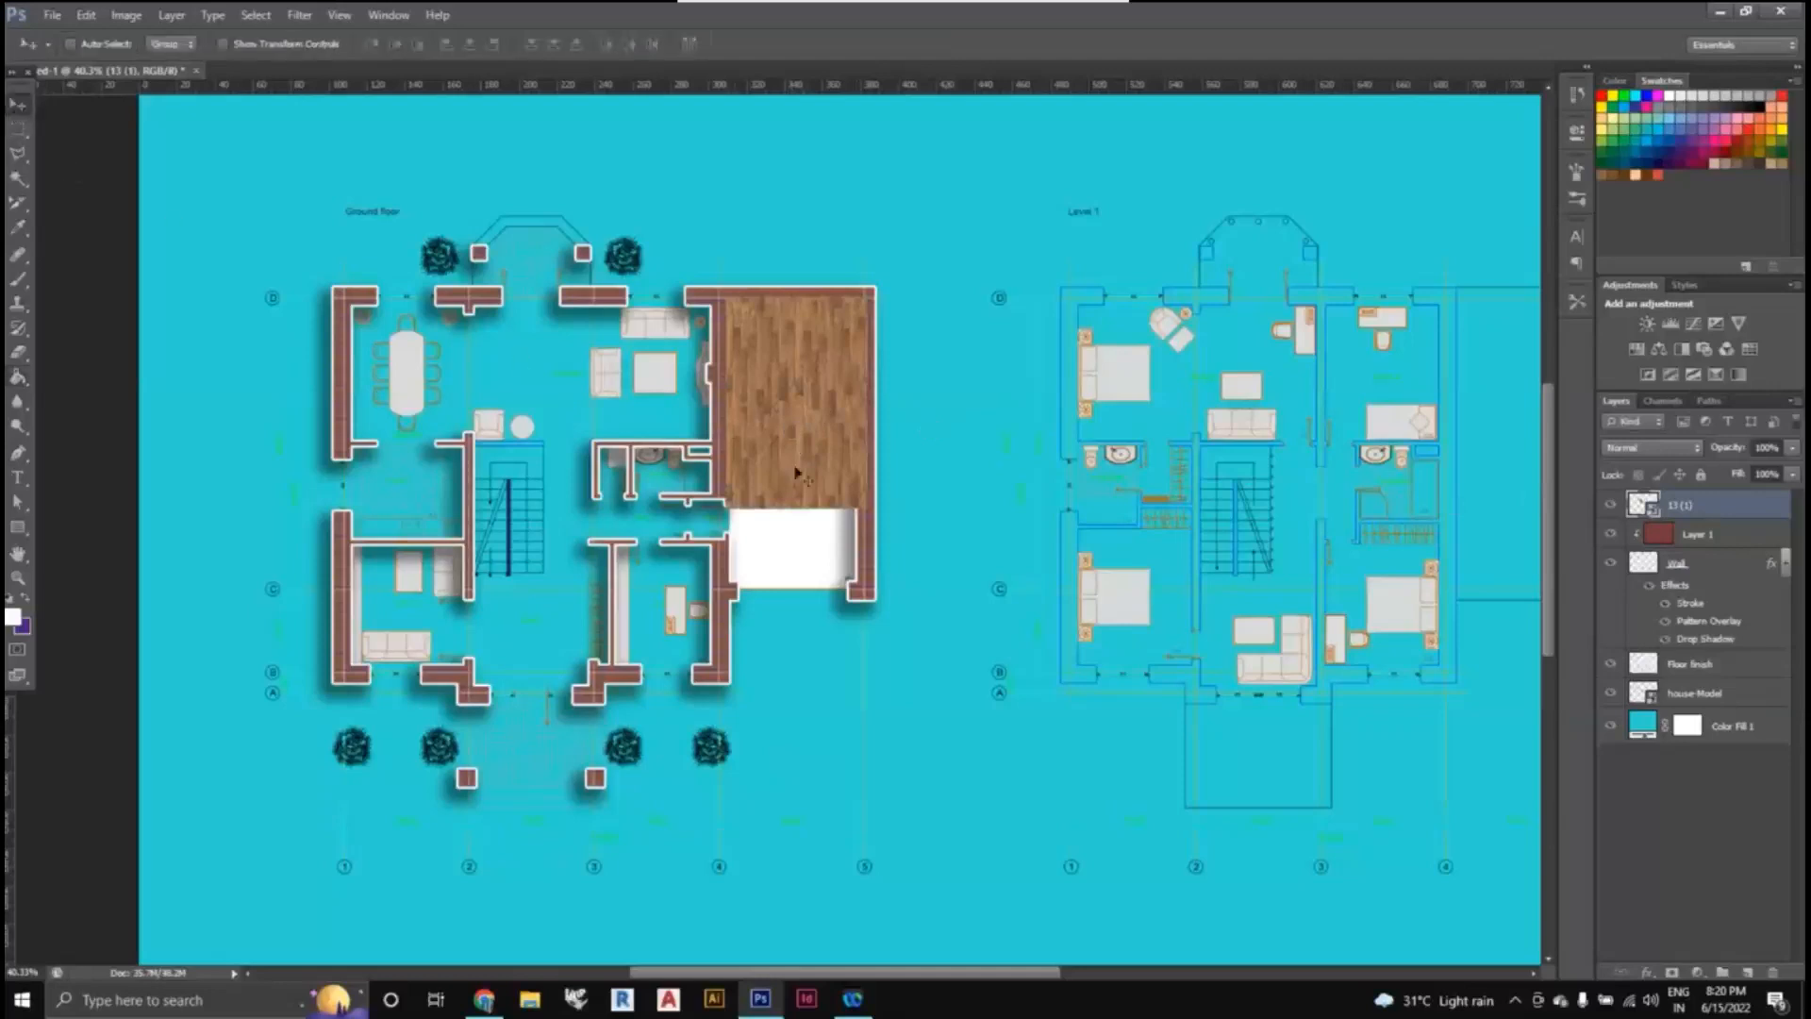
right_click(1697, 514)
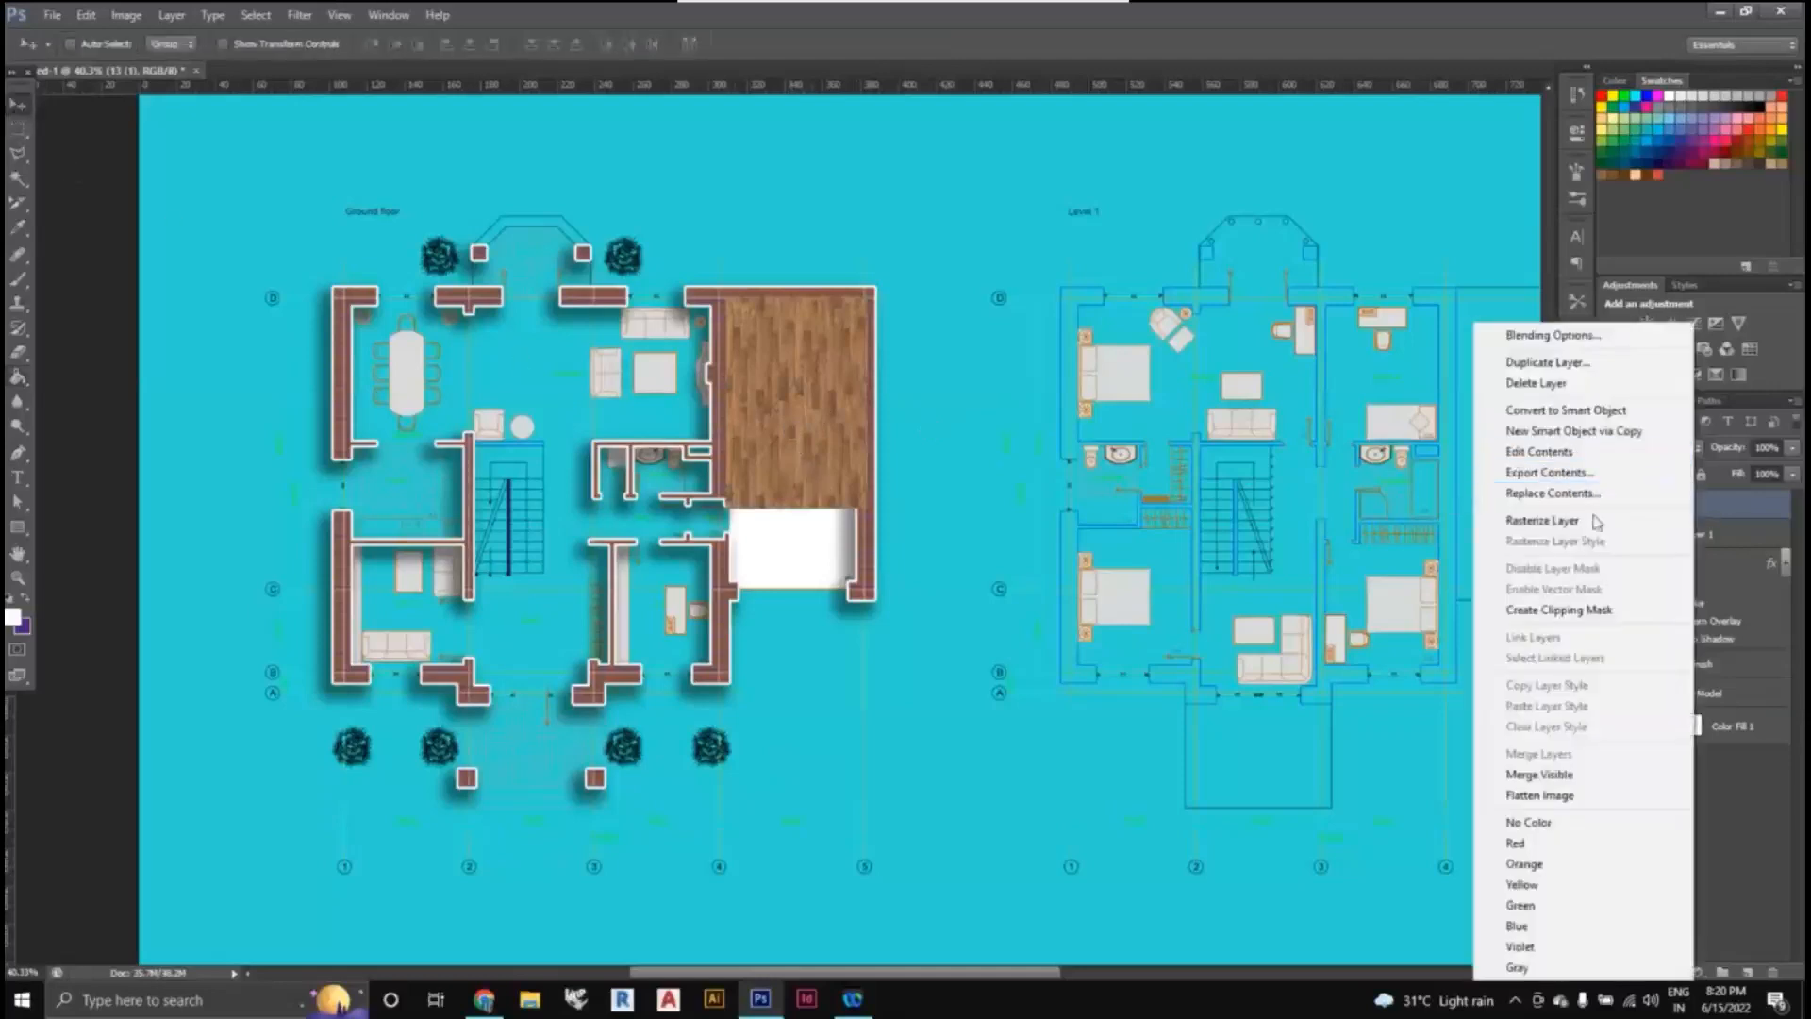
click(1592, 520)
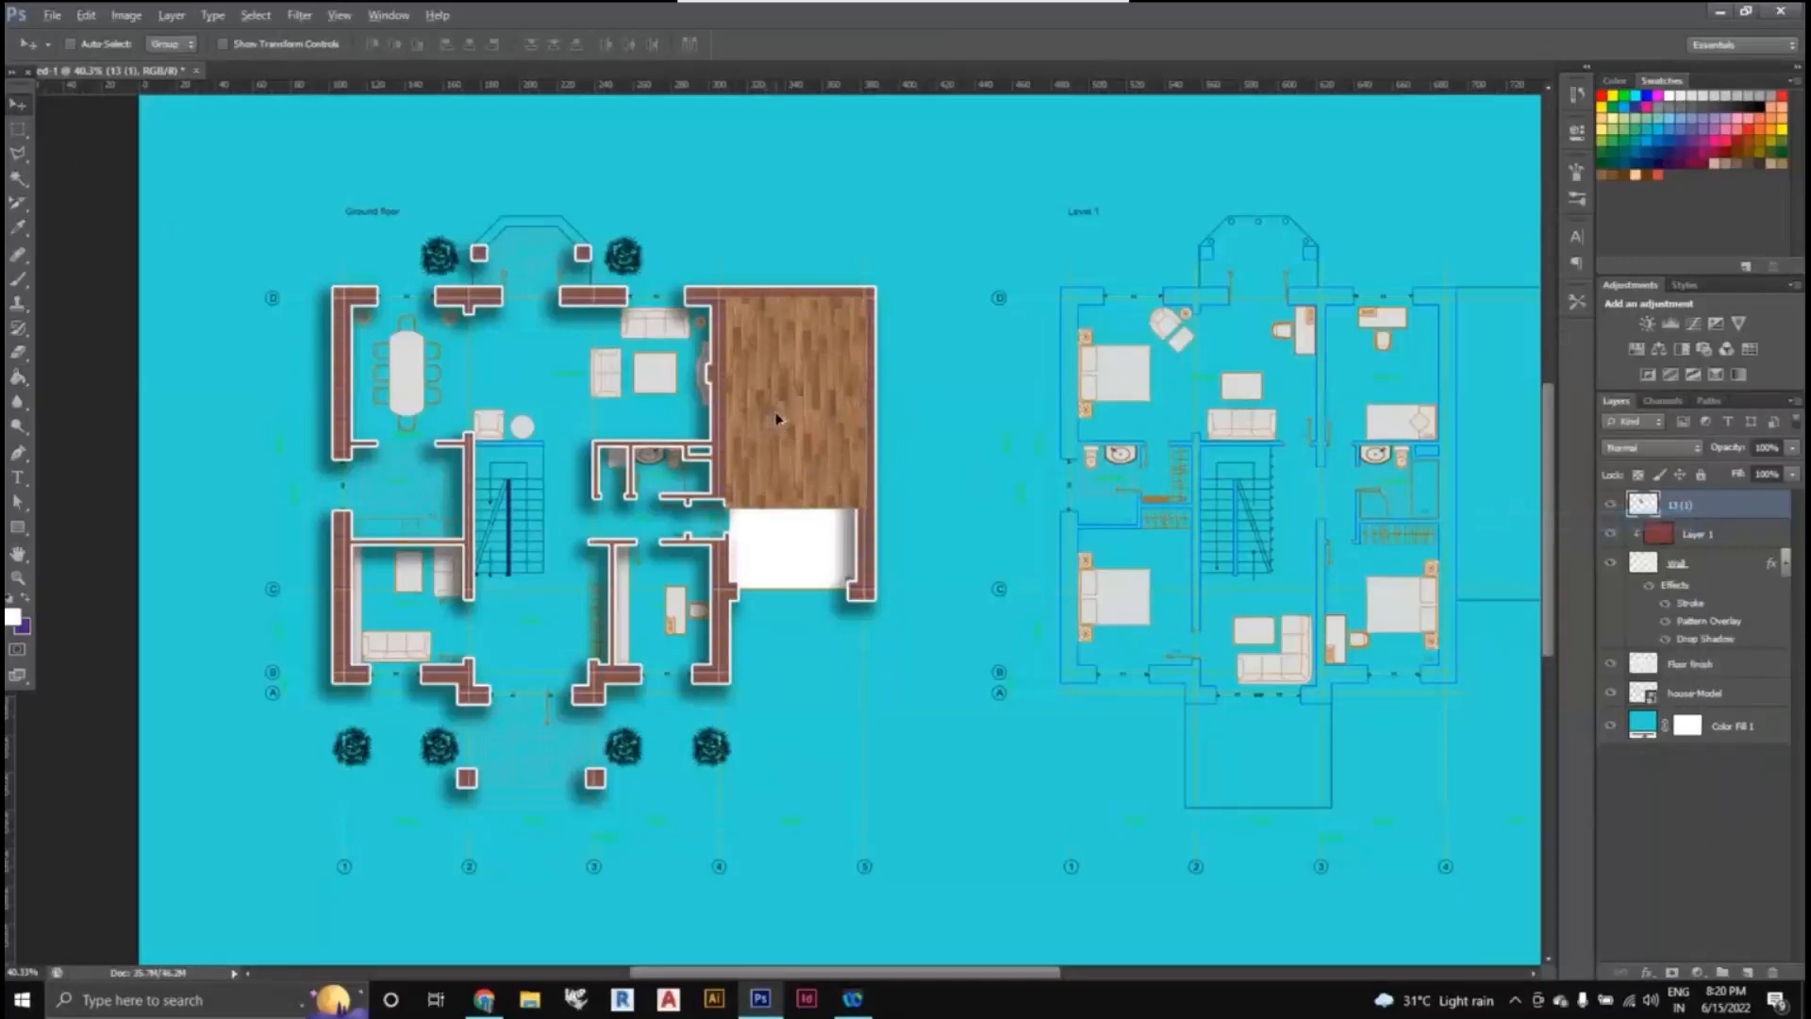
- Duplicate the wood texture directly below the original so the two pieces cover the garage's full length
key(alt)
key(alt)
drag(787, 405, 788, 623)
key(ctrl+j)
click(1707, 534)
key(alt+bracketright)
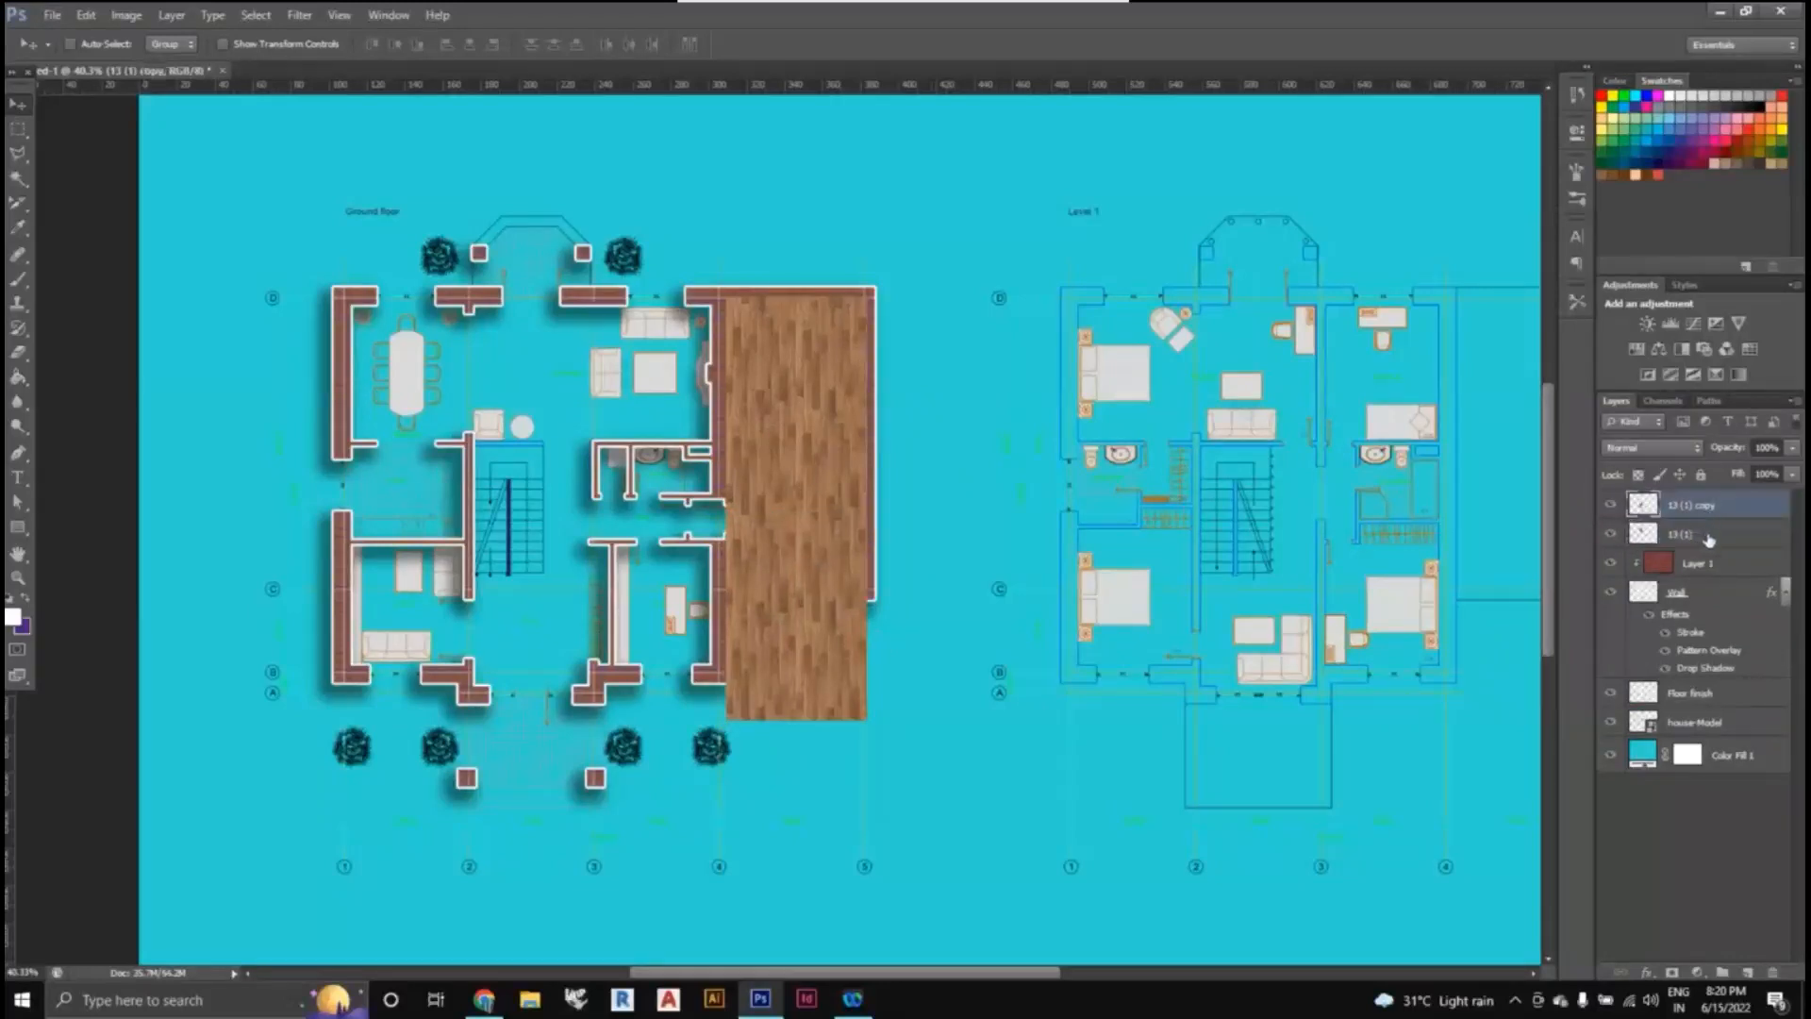
- Merge the 13 (1) and 13 (1) copy wood texture layers into one layer
shift+click(1709, 537)
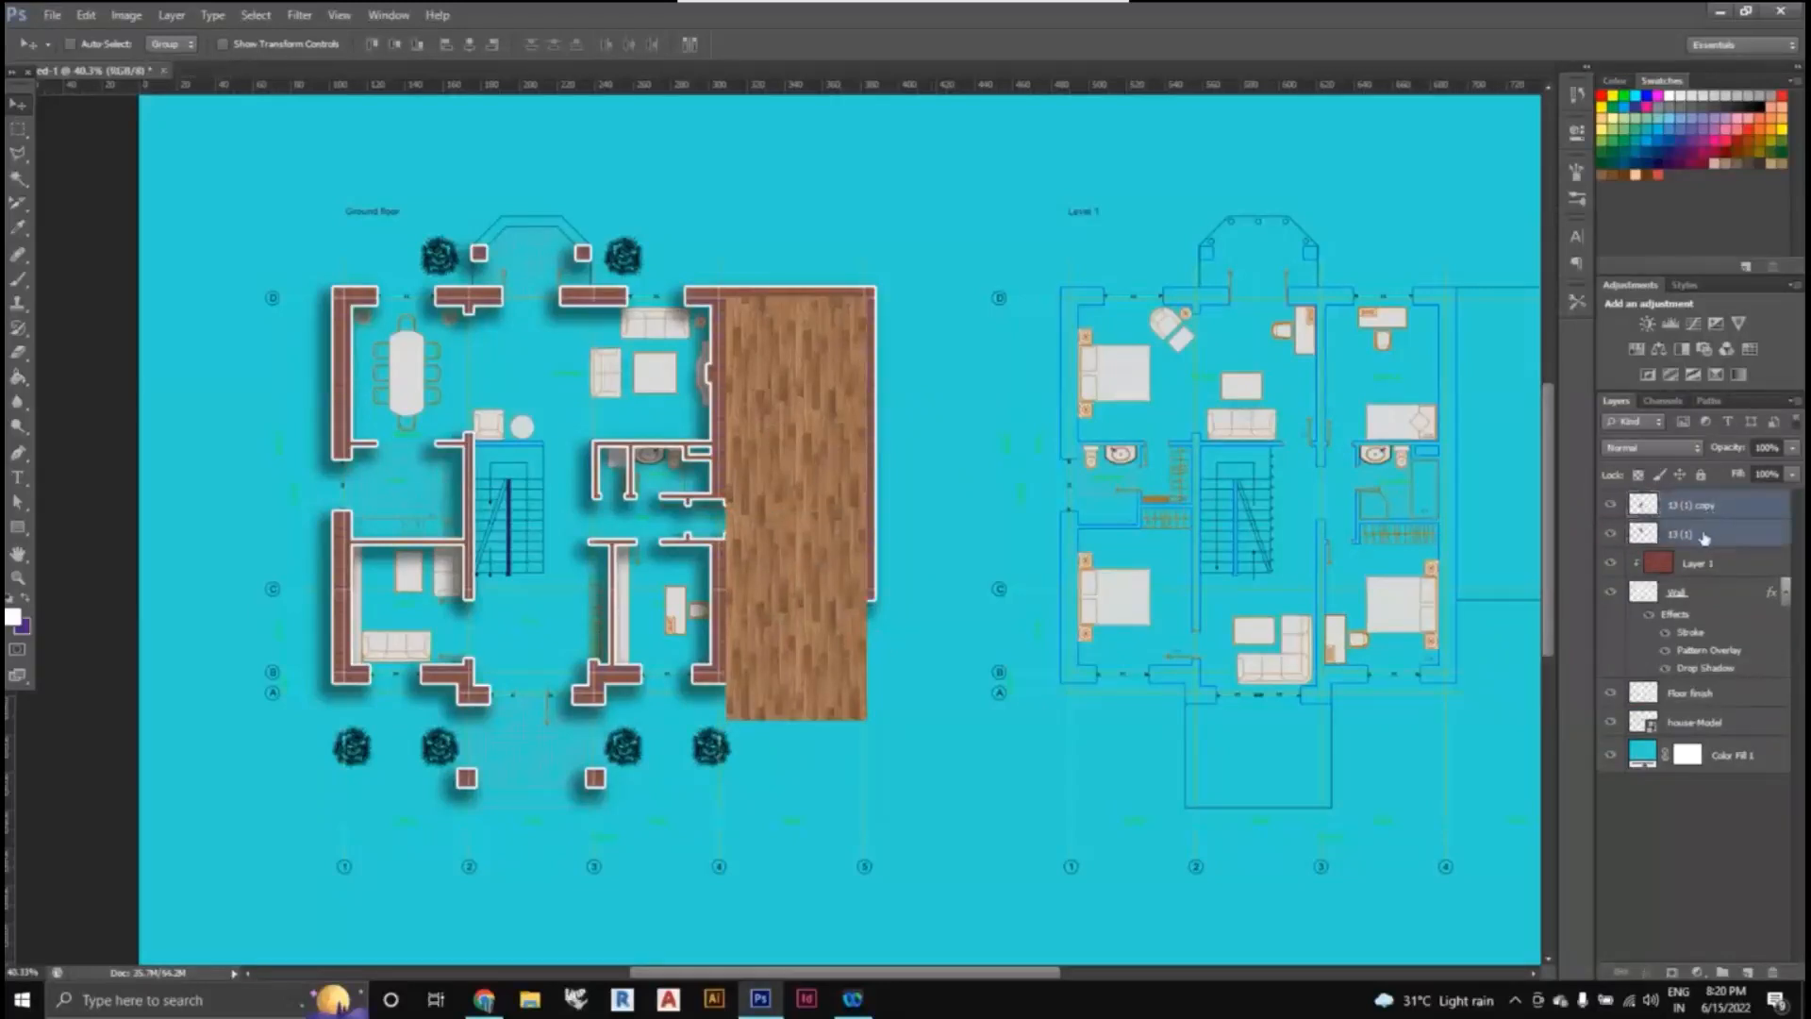
right_click(1704, 517)
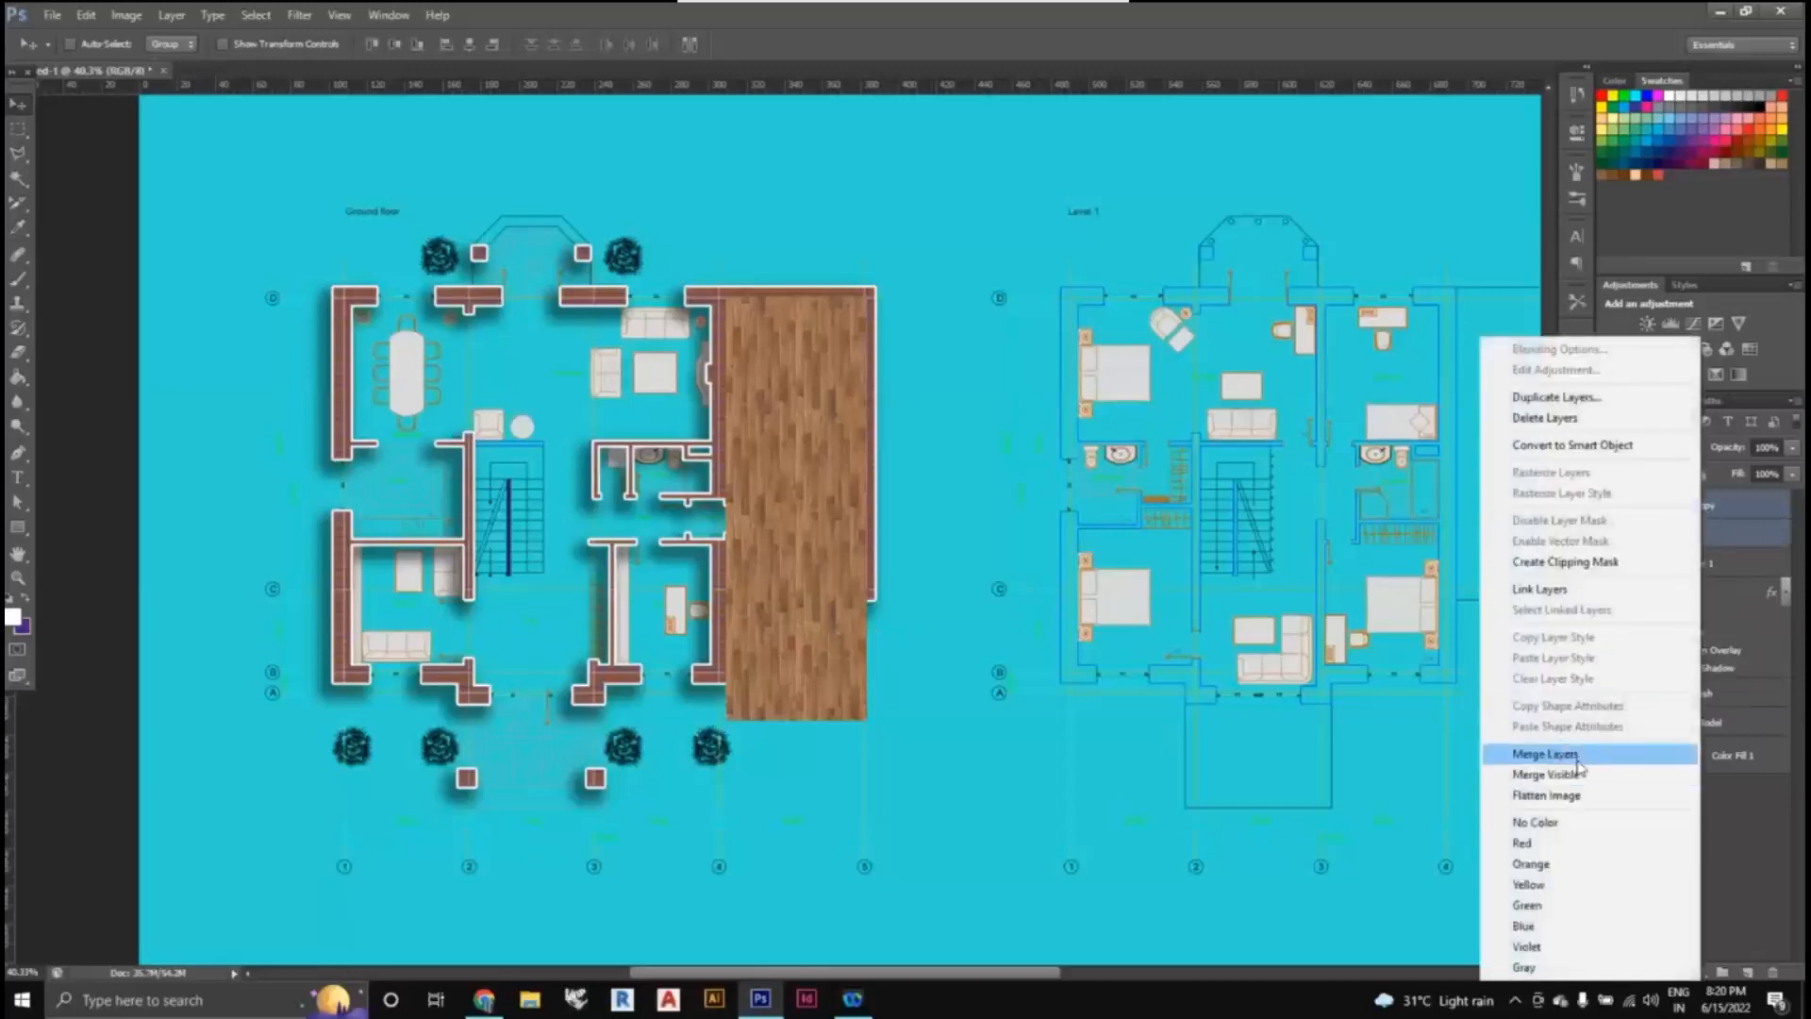
click(1547, 754)
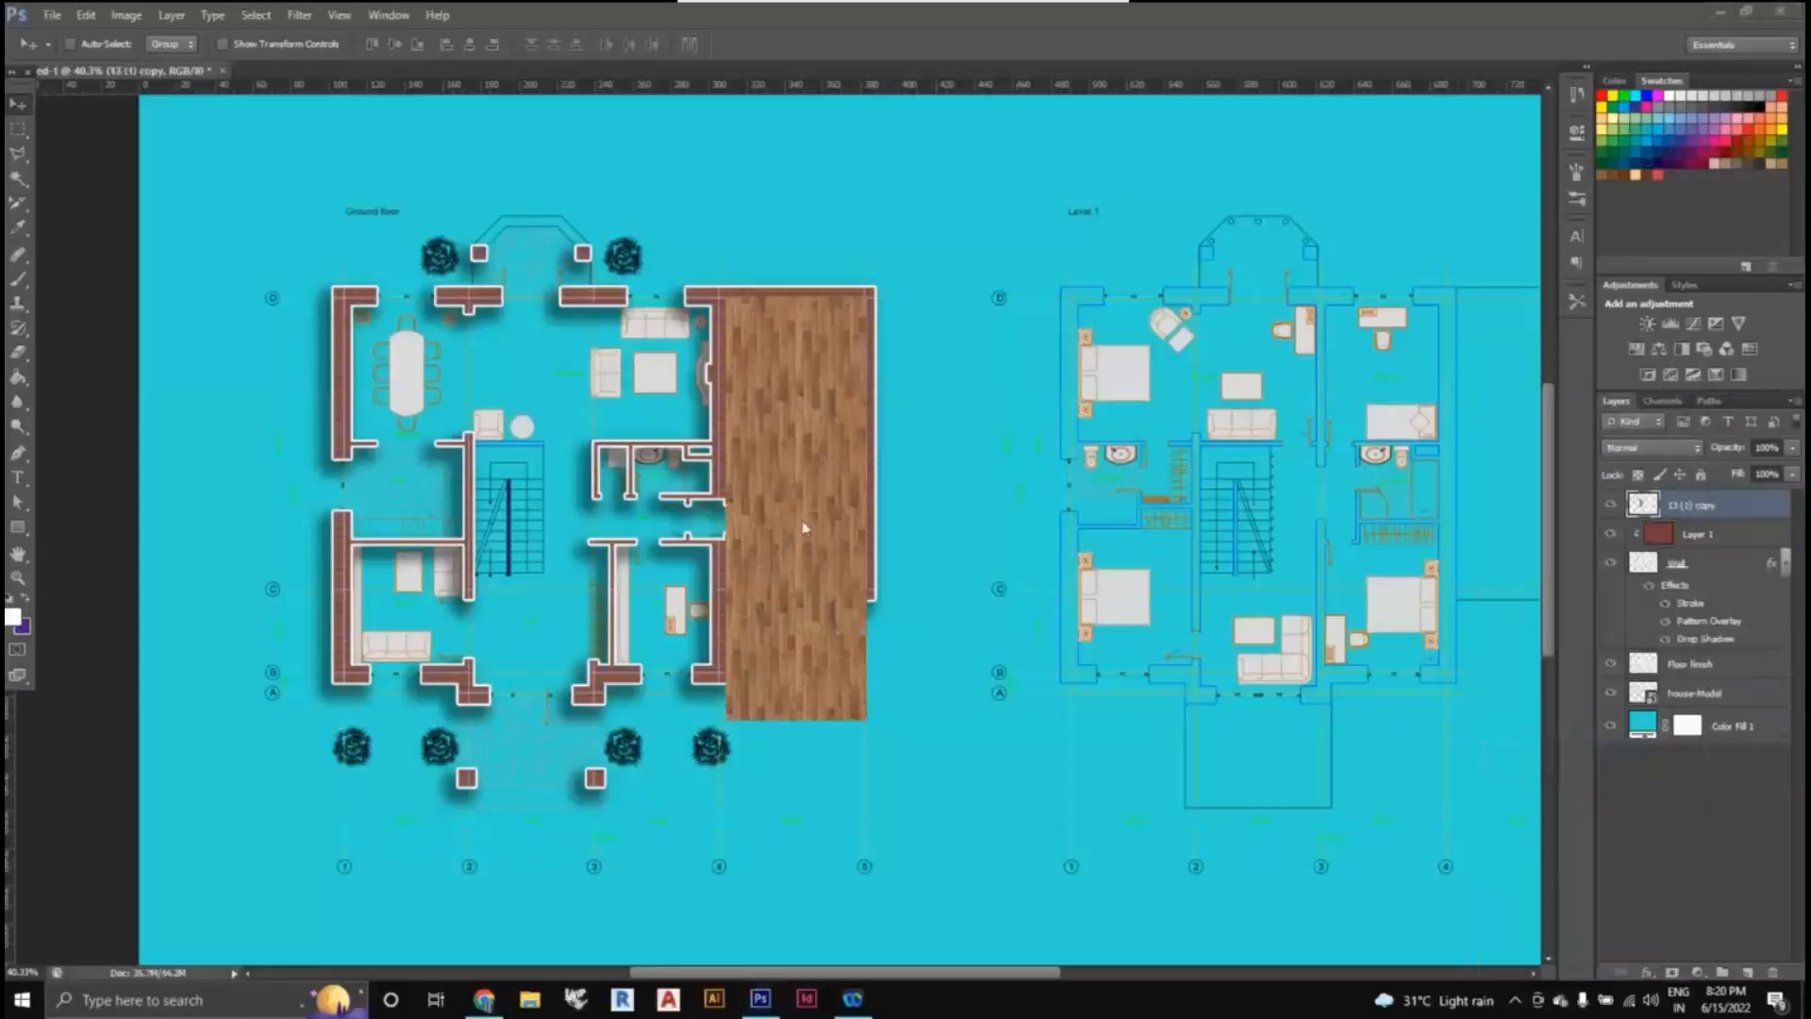
- Move the 13 (1) copy wood texture layer below the Wall layer, directly above the Floor finish layer
click(1701, 508)
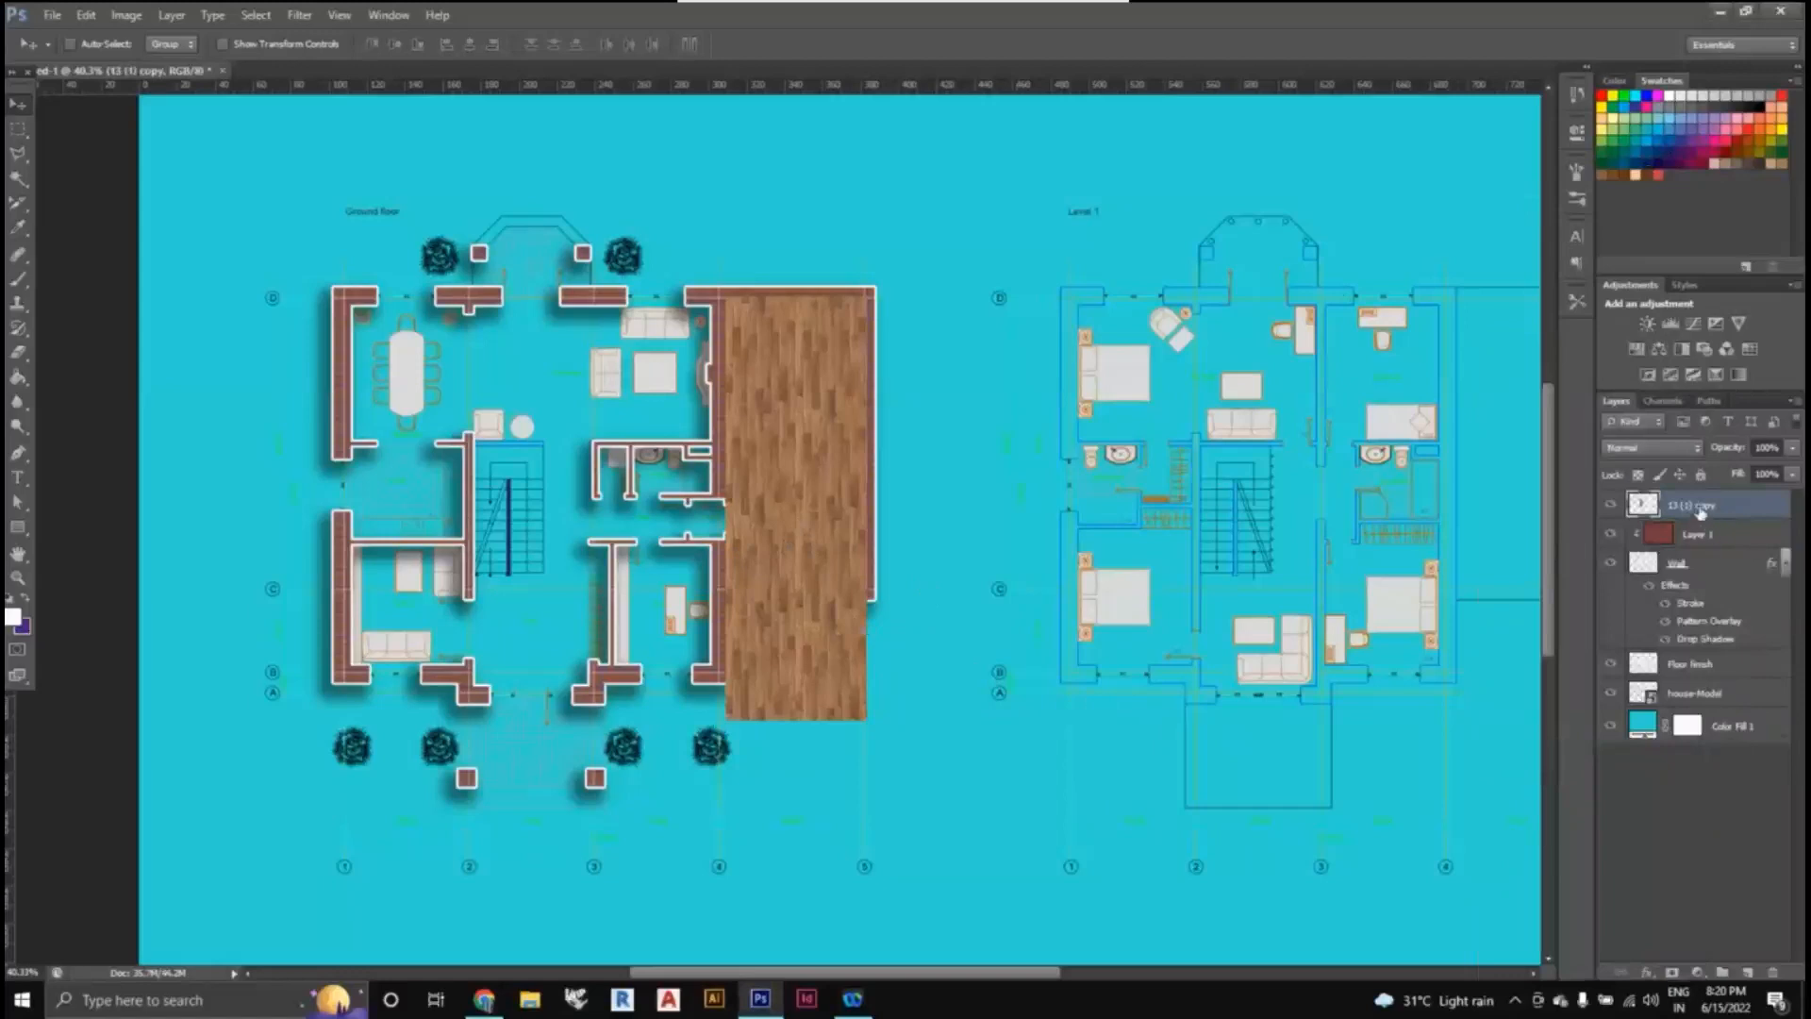
drag(1701, 510, 1695, 644)
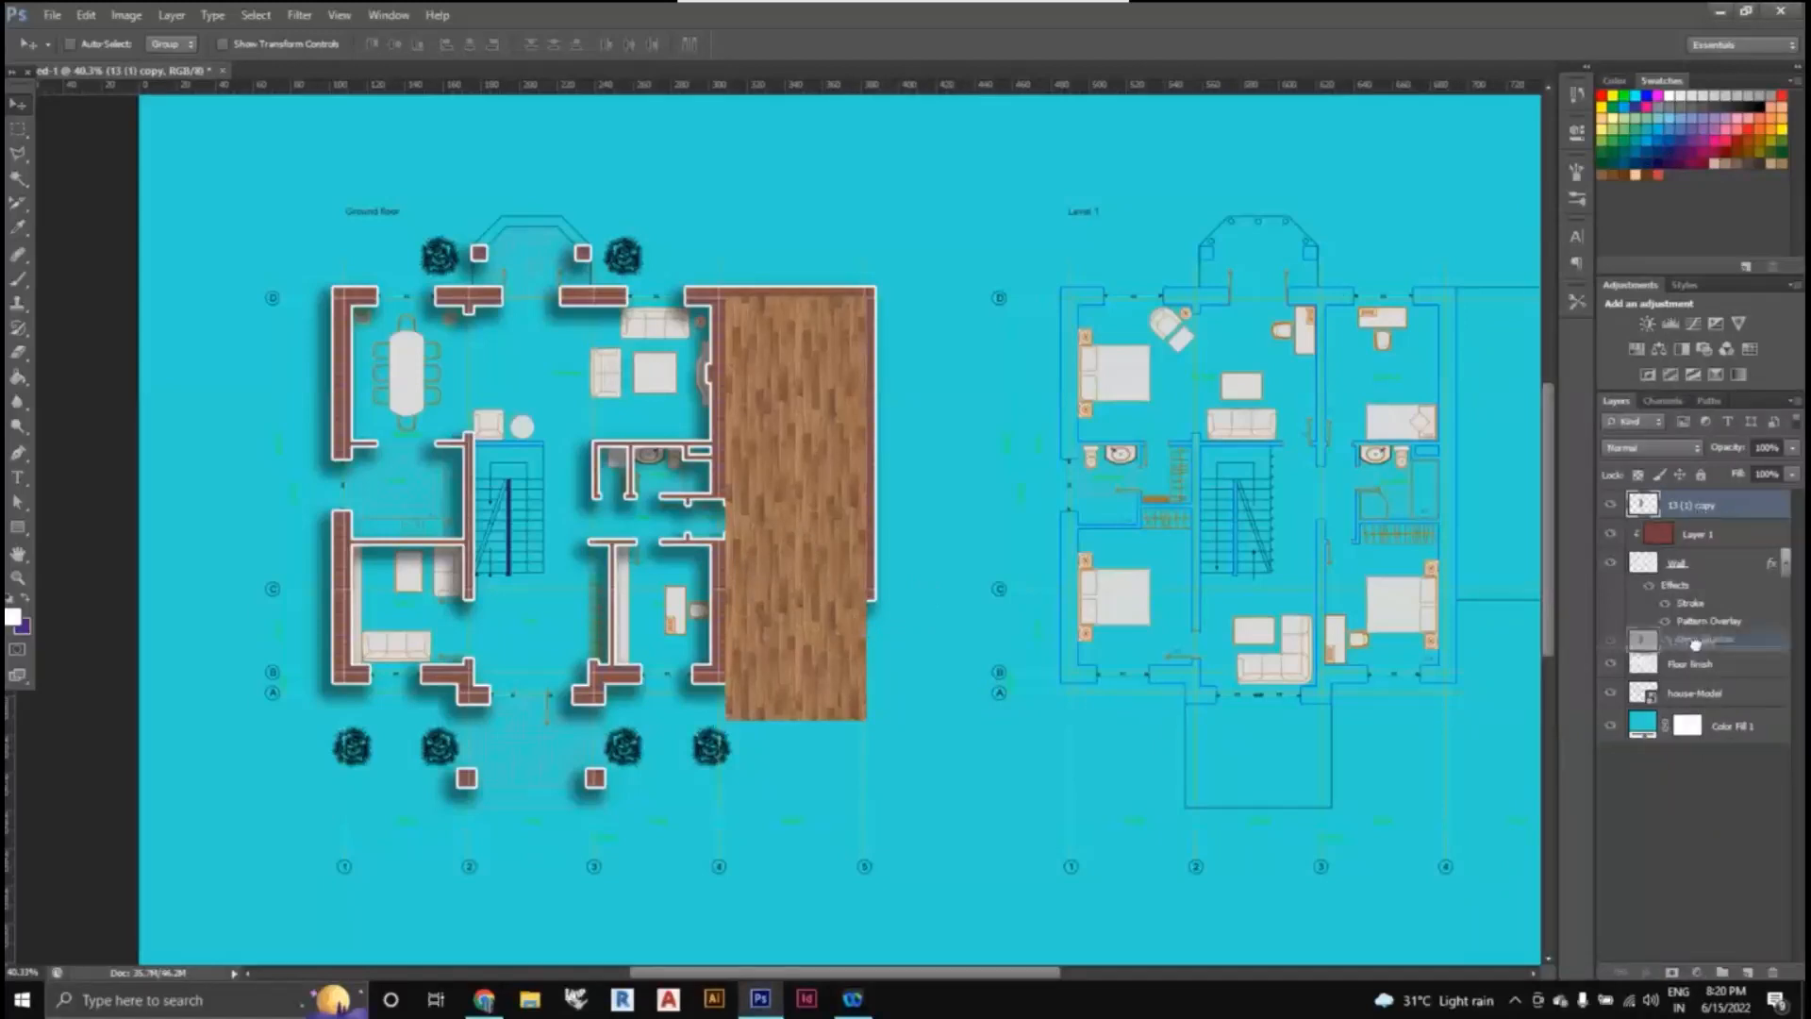
drag(1695, 644, 1695, 646)
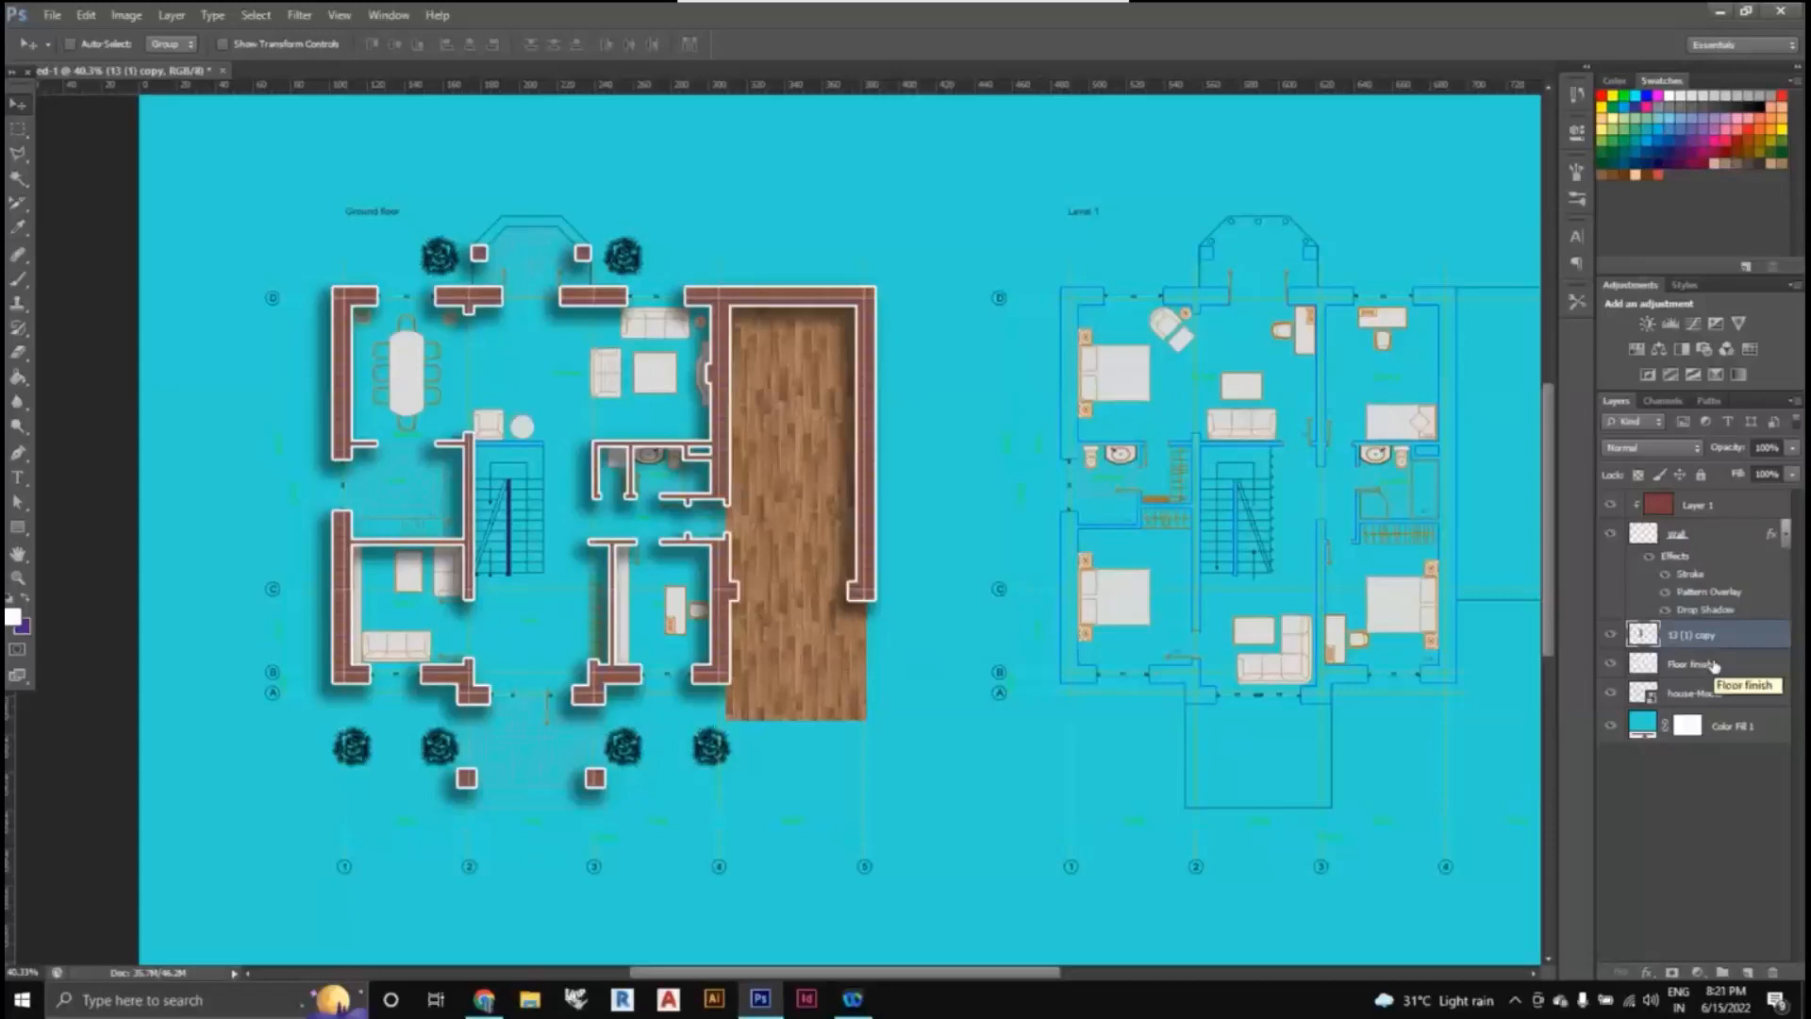
- Compare the garage with the wood texture hidden and shown, and clip the texture to the Floor finish layer
click(1611, 636)
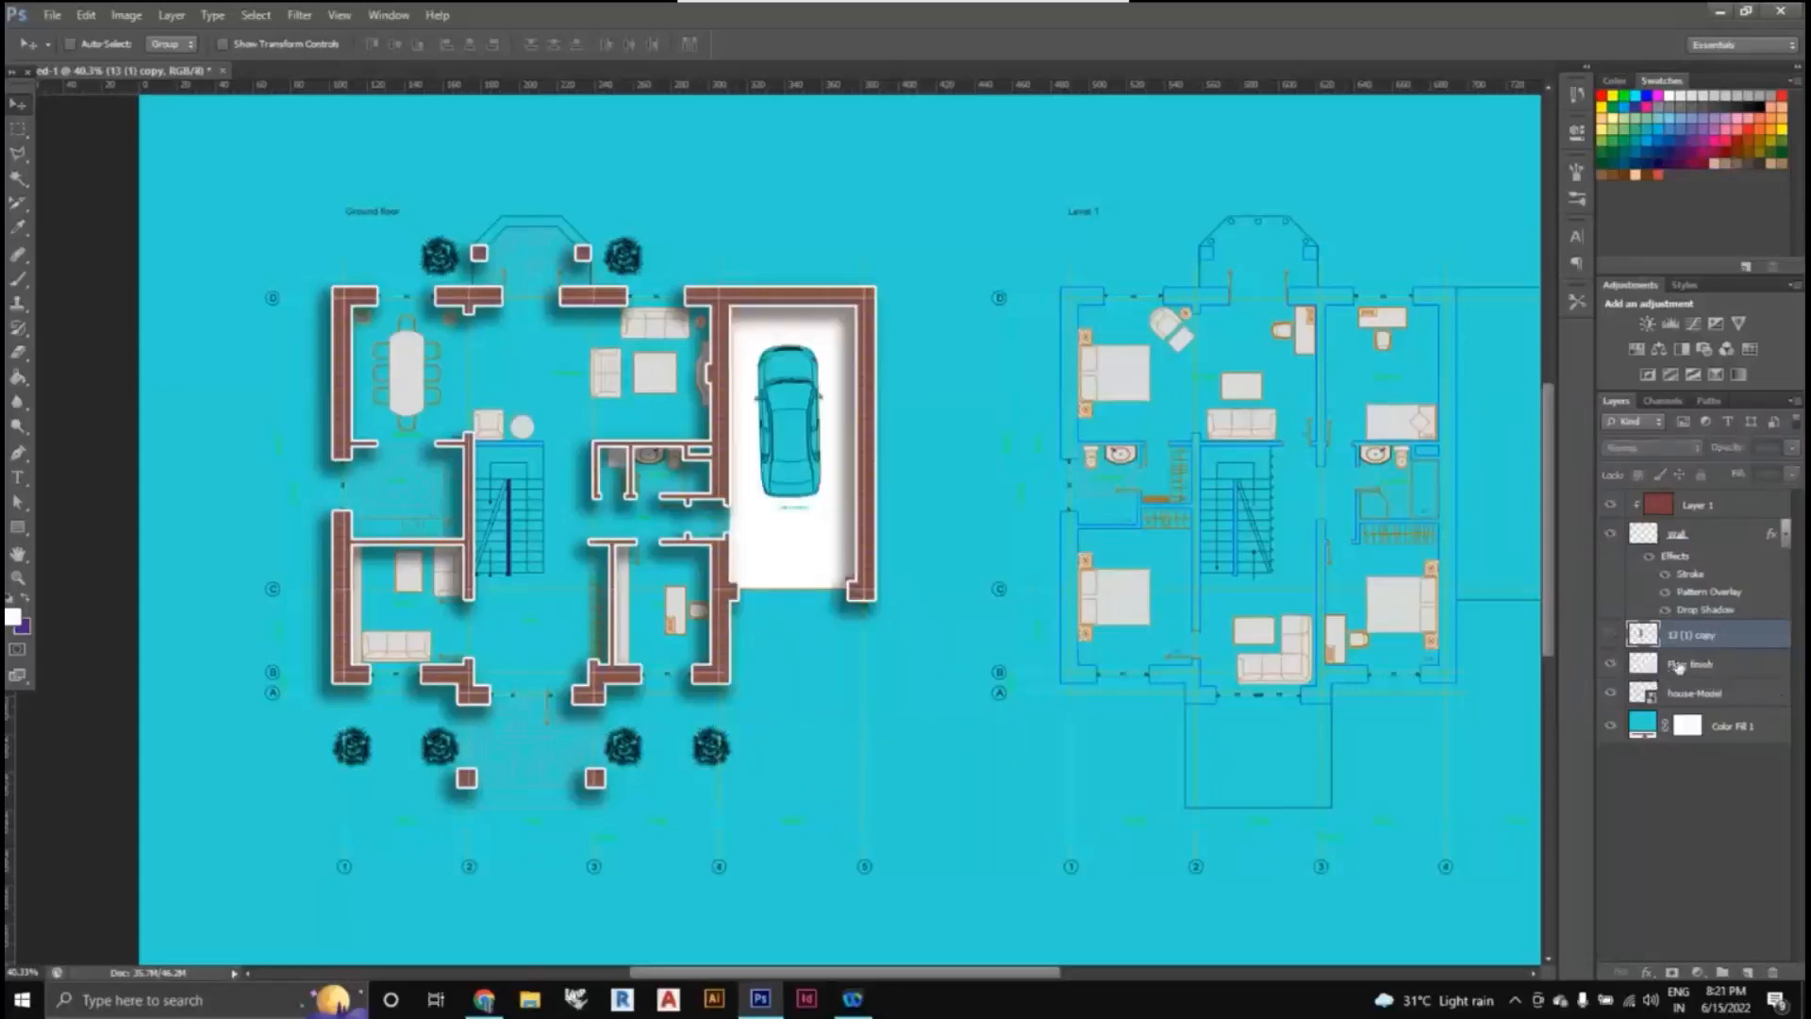
click(1611, 637)
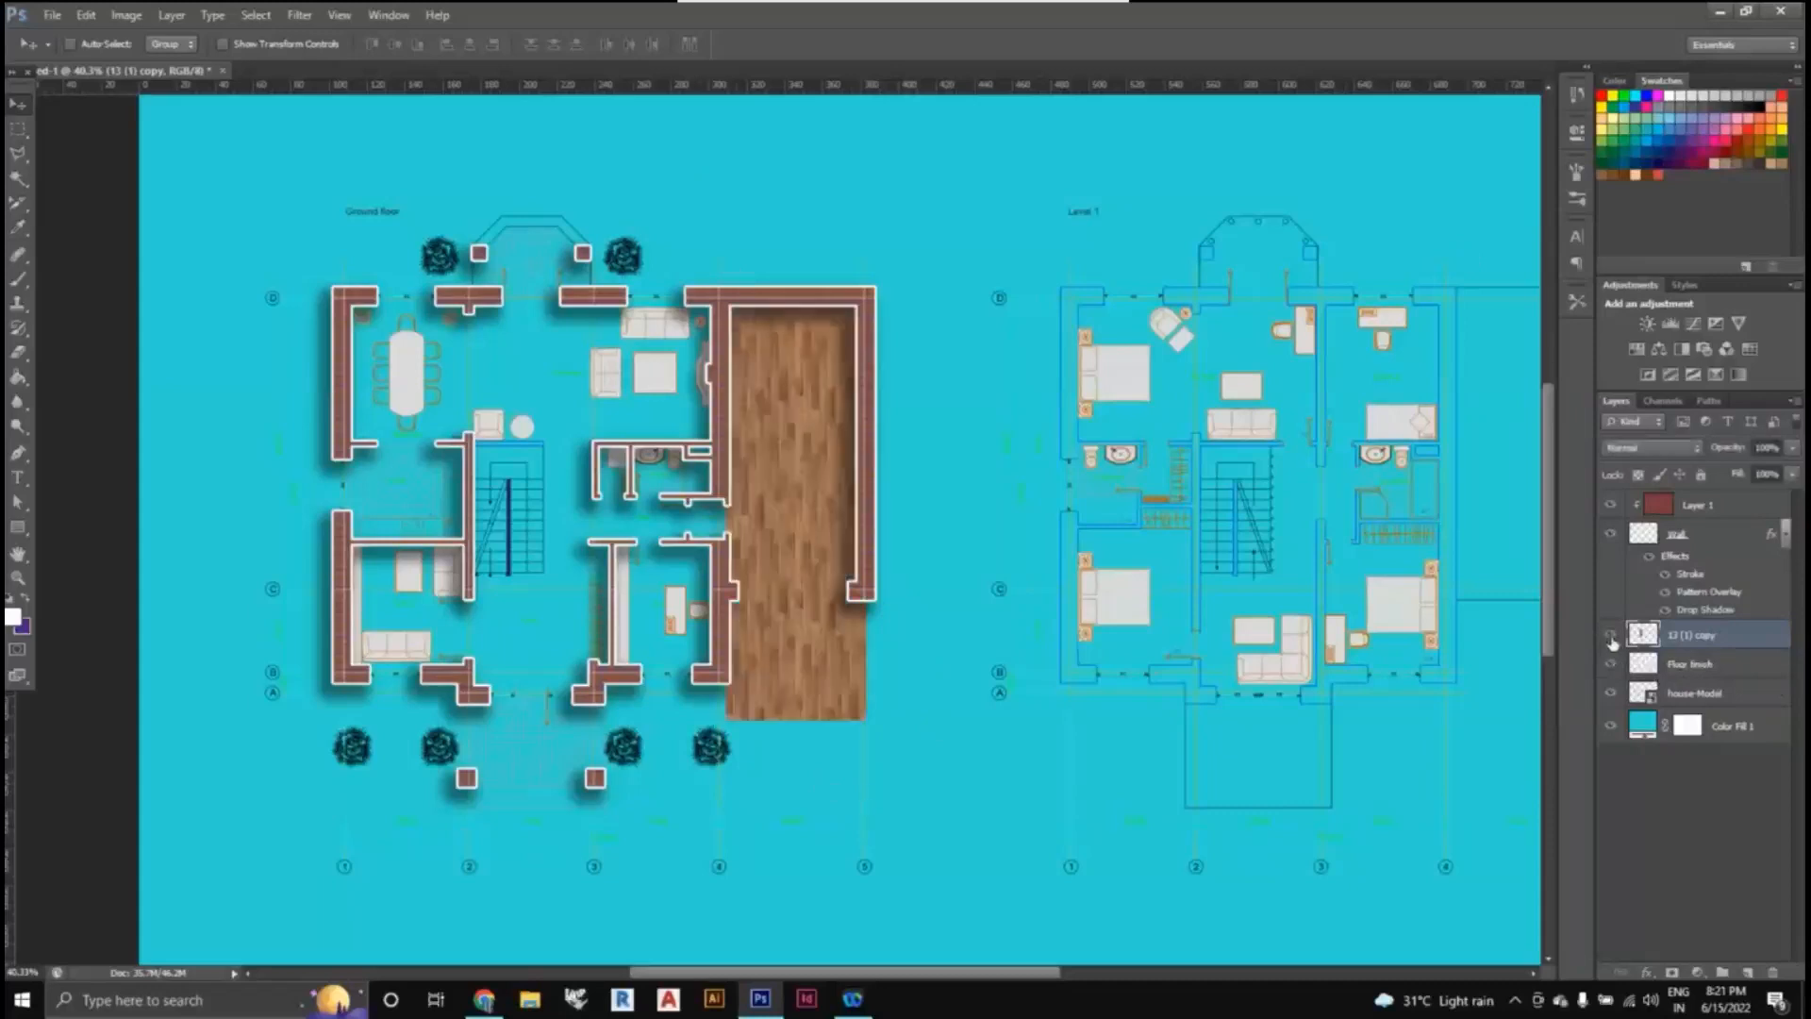
right_click(1696, 644)
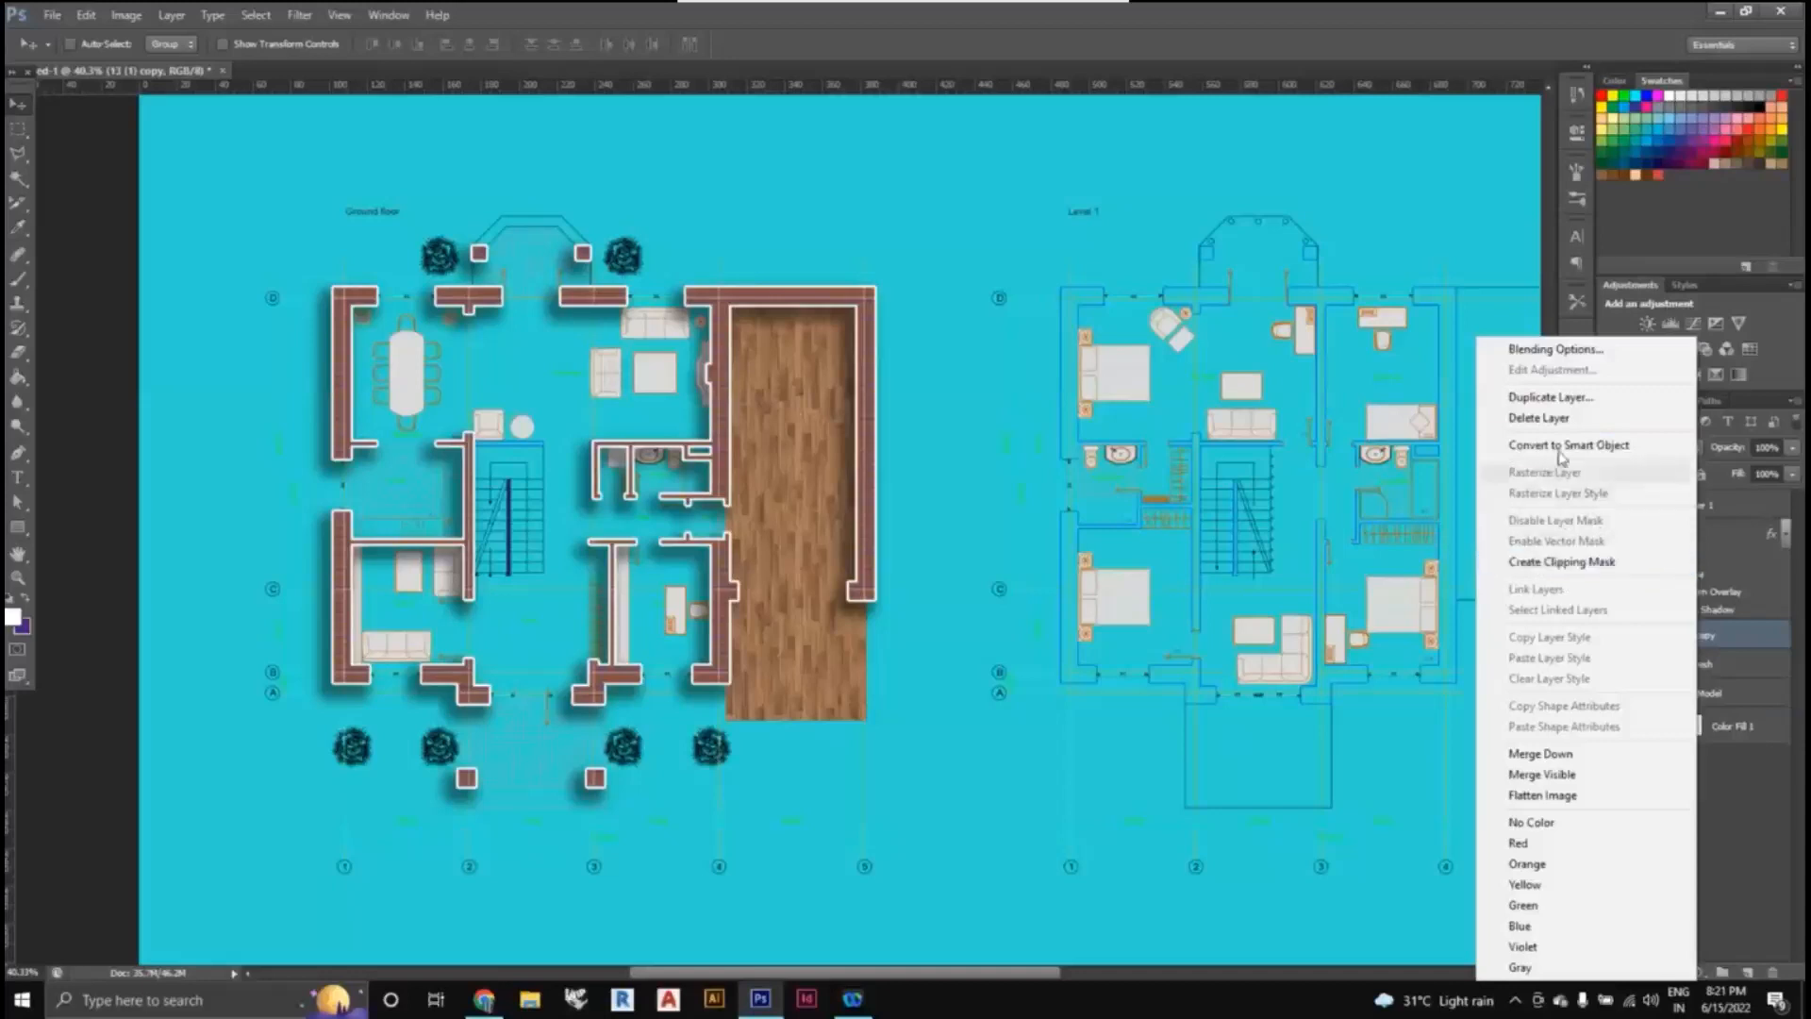
click(1613, 563)
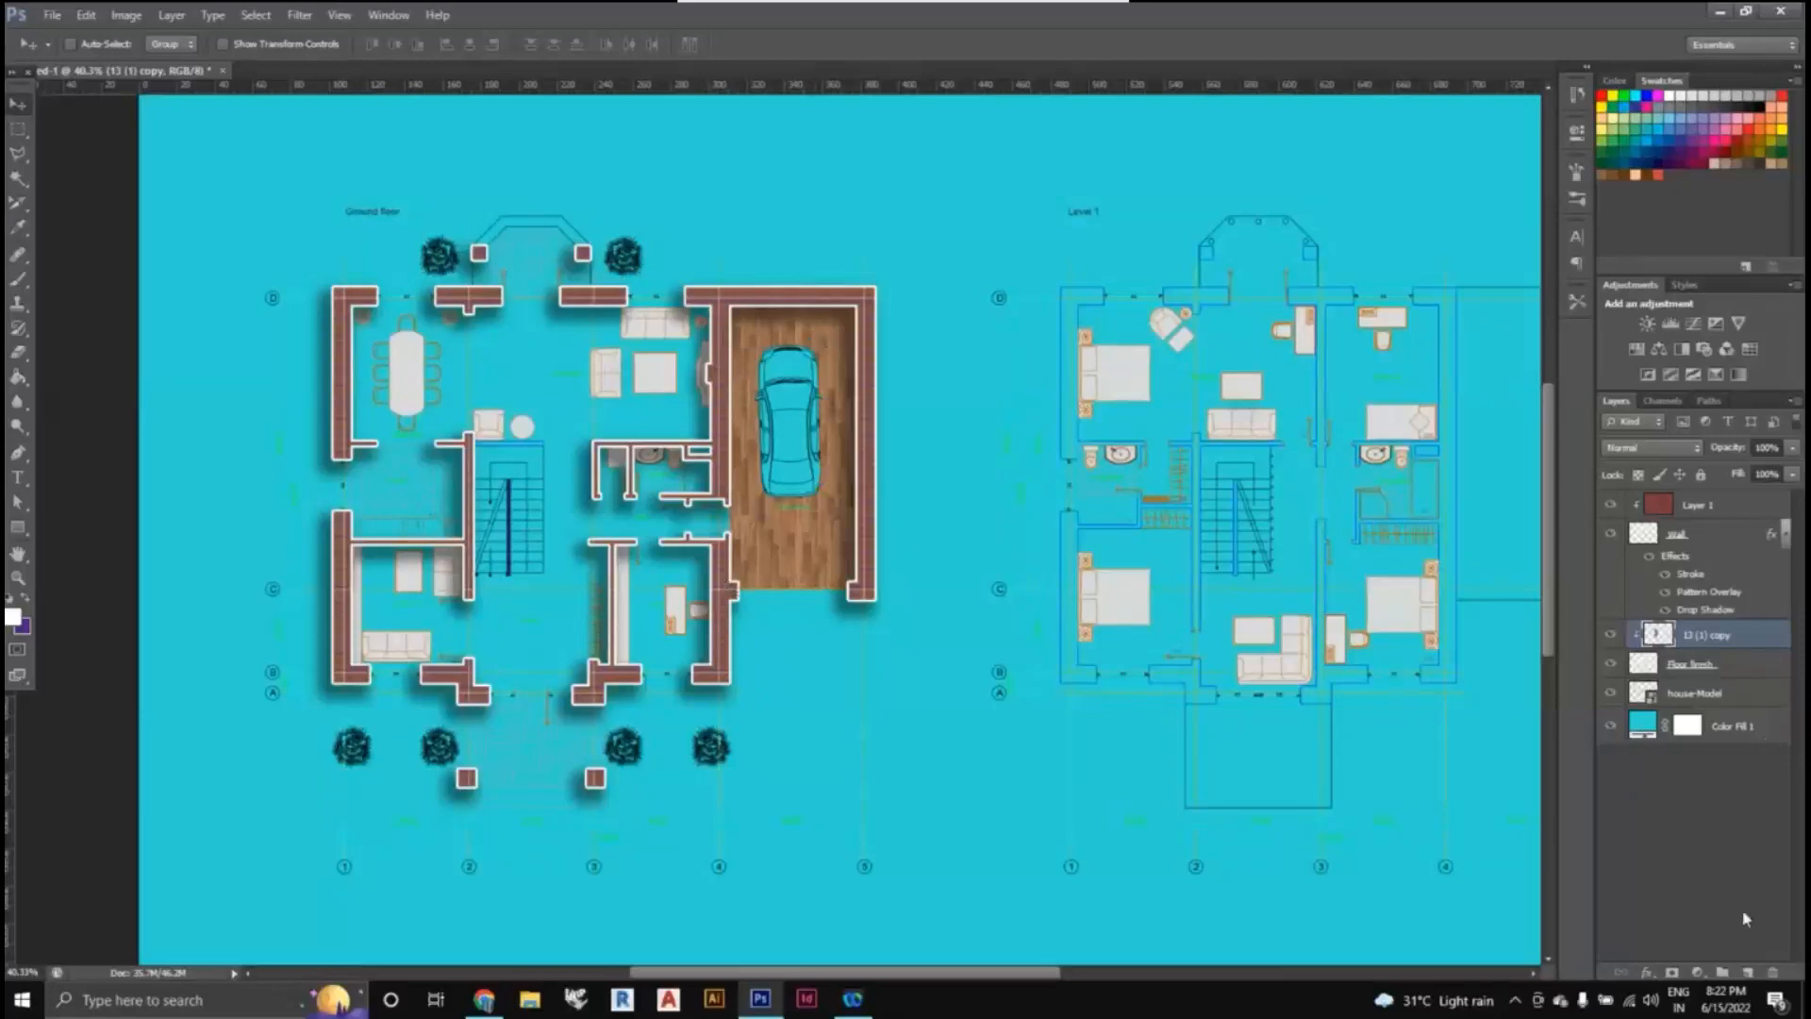
click(1701, 818)
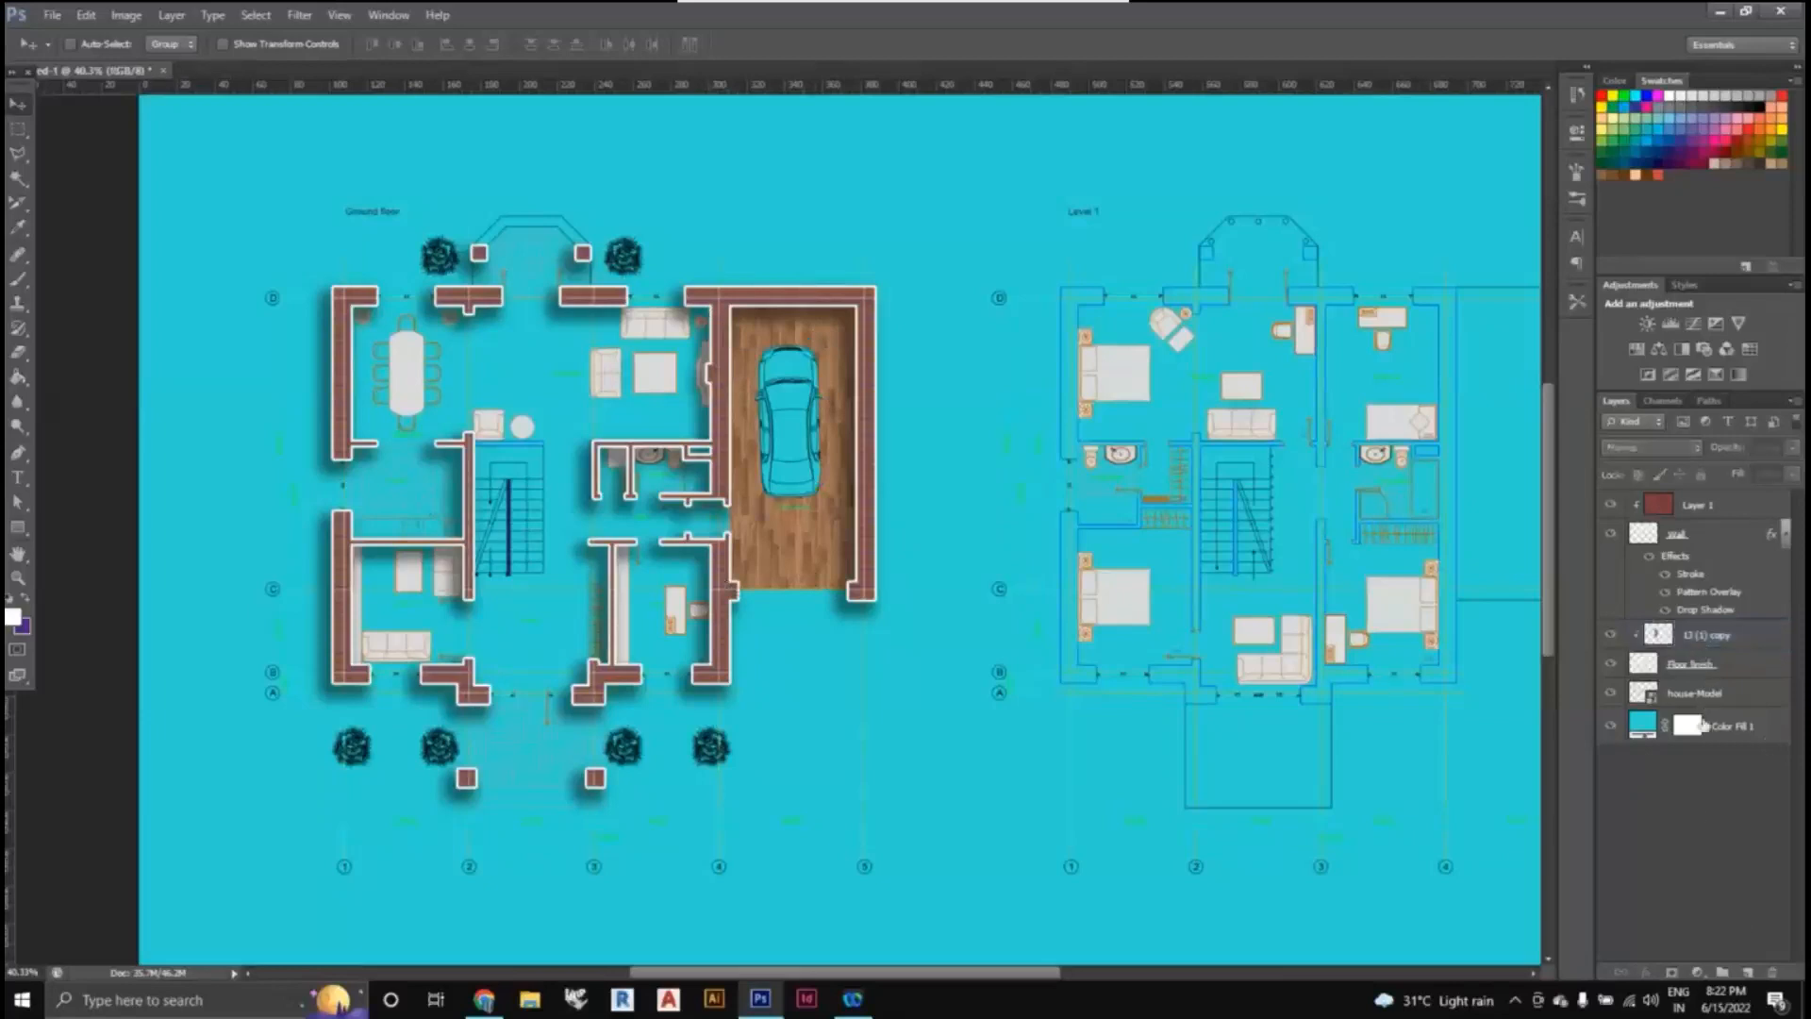
click(1708, 640)
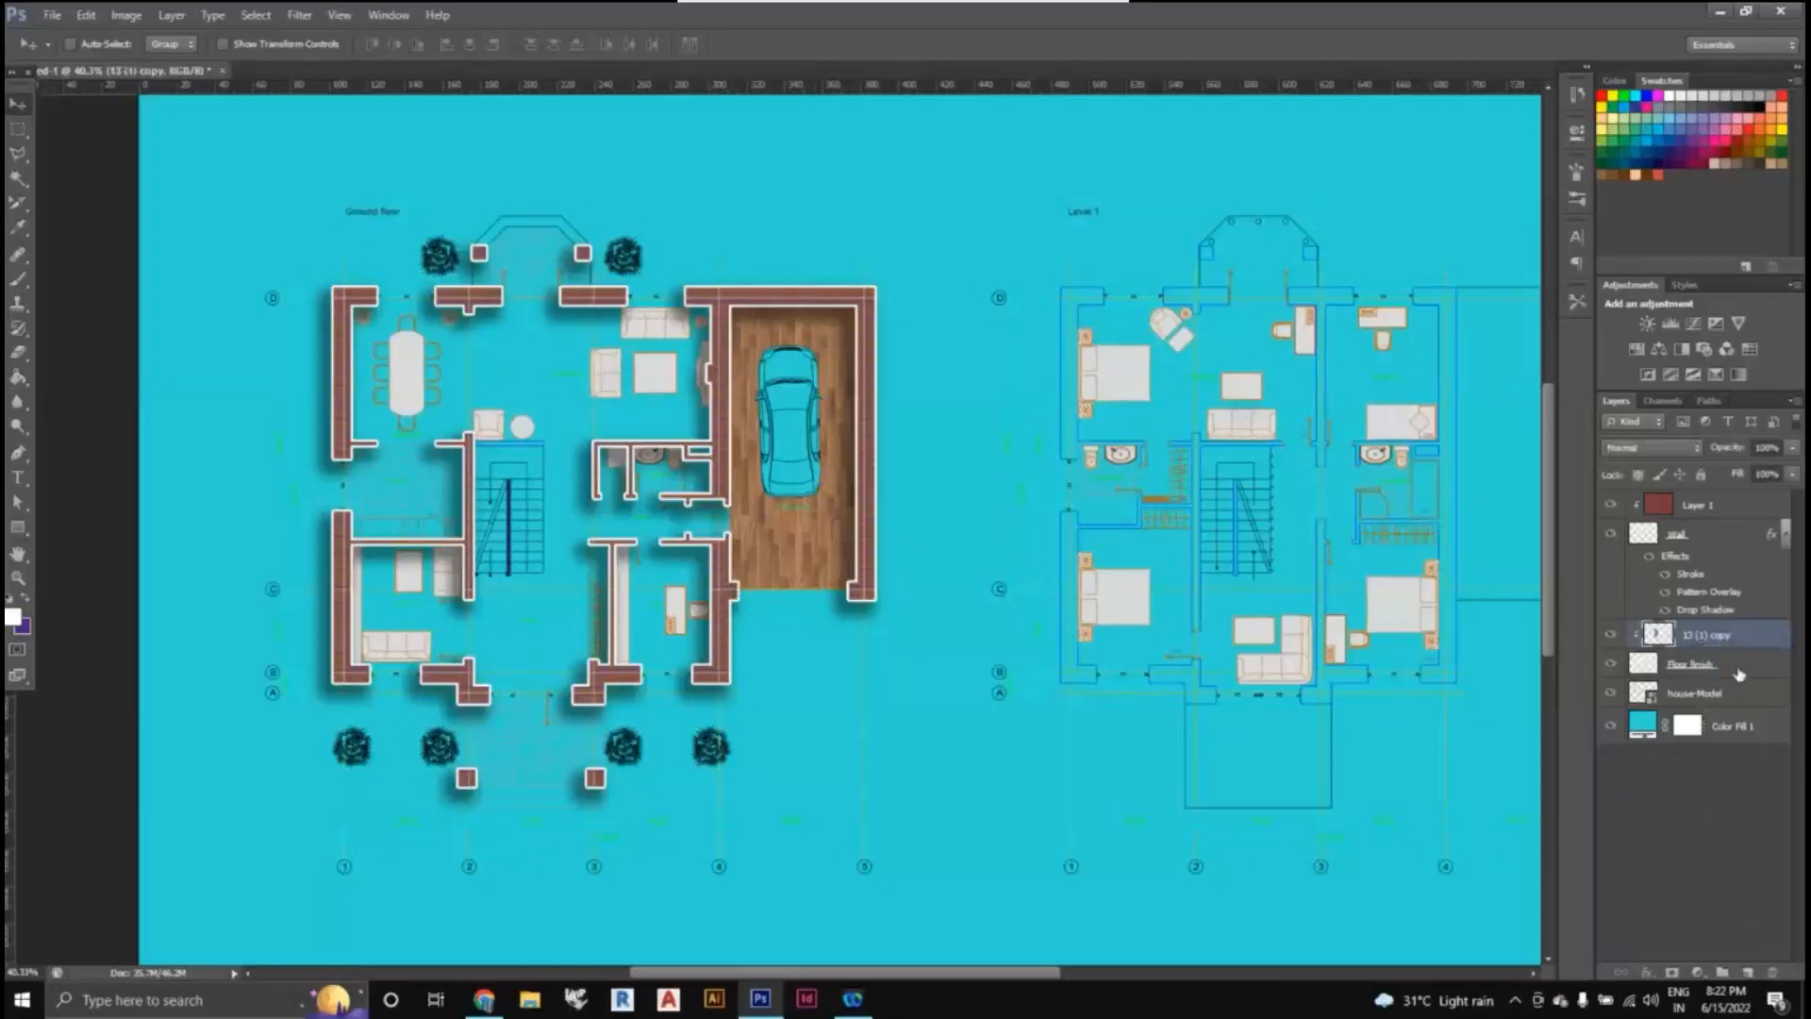
click(1738, 672)
click(1740, 645)
- Create a layer group and move the 13 (1) copy and Floor finish layers into it together
click(1742, 673)
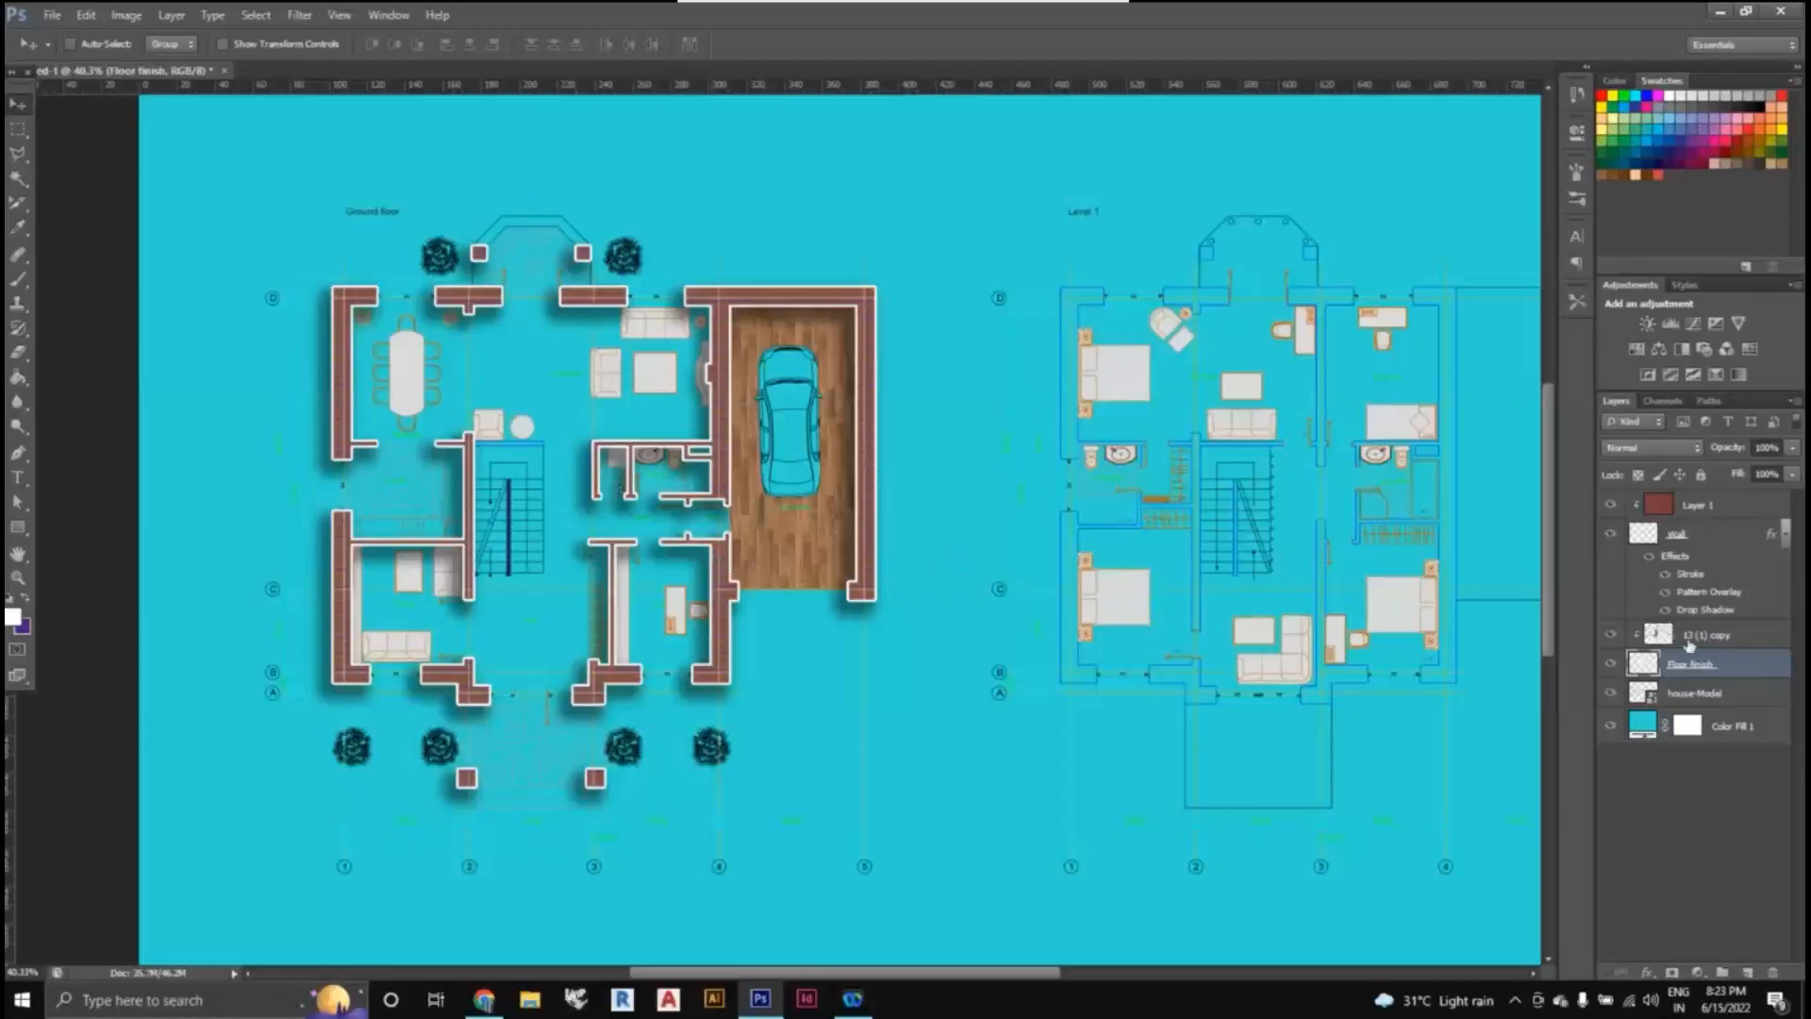
click(1723, 974)
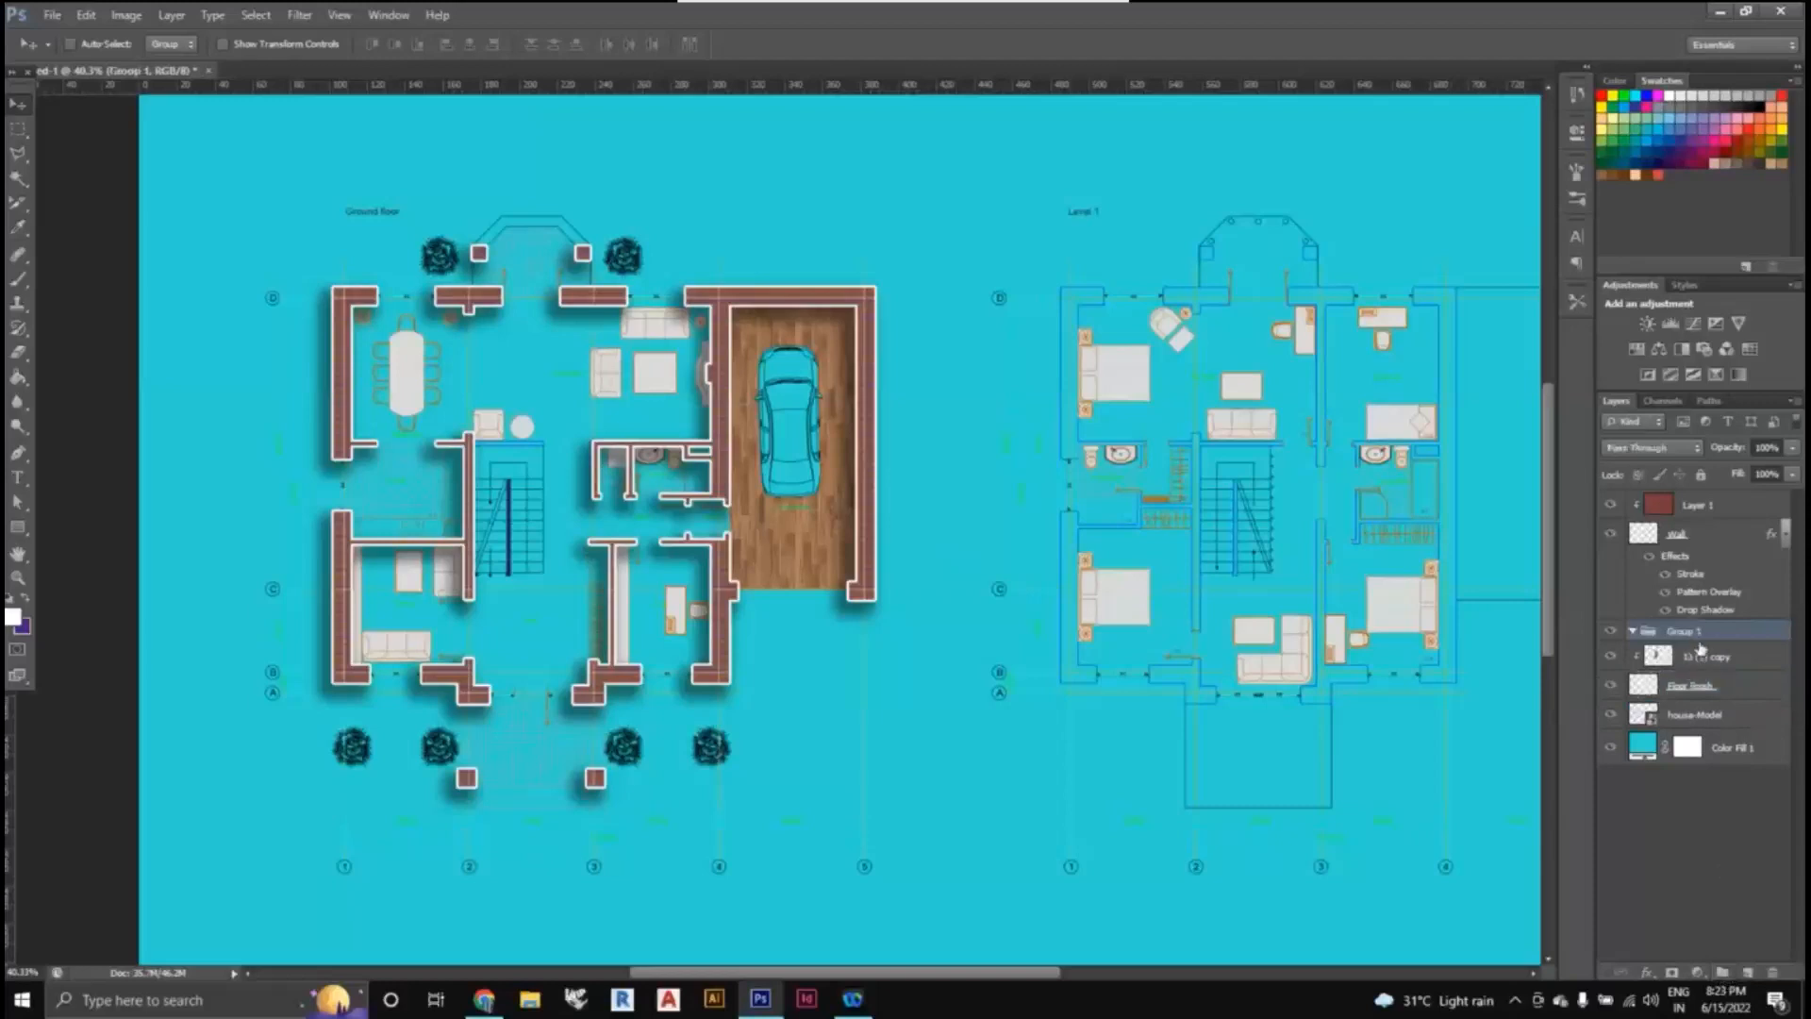
click(1728, 688)
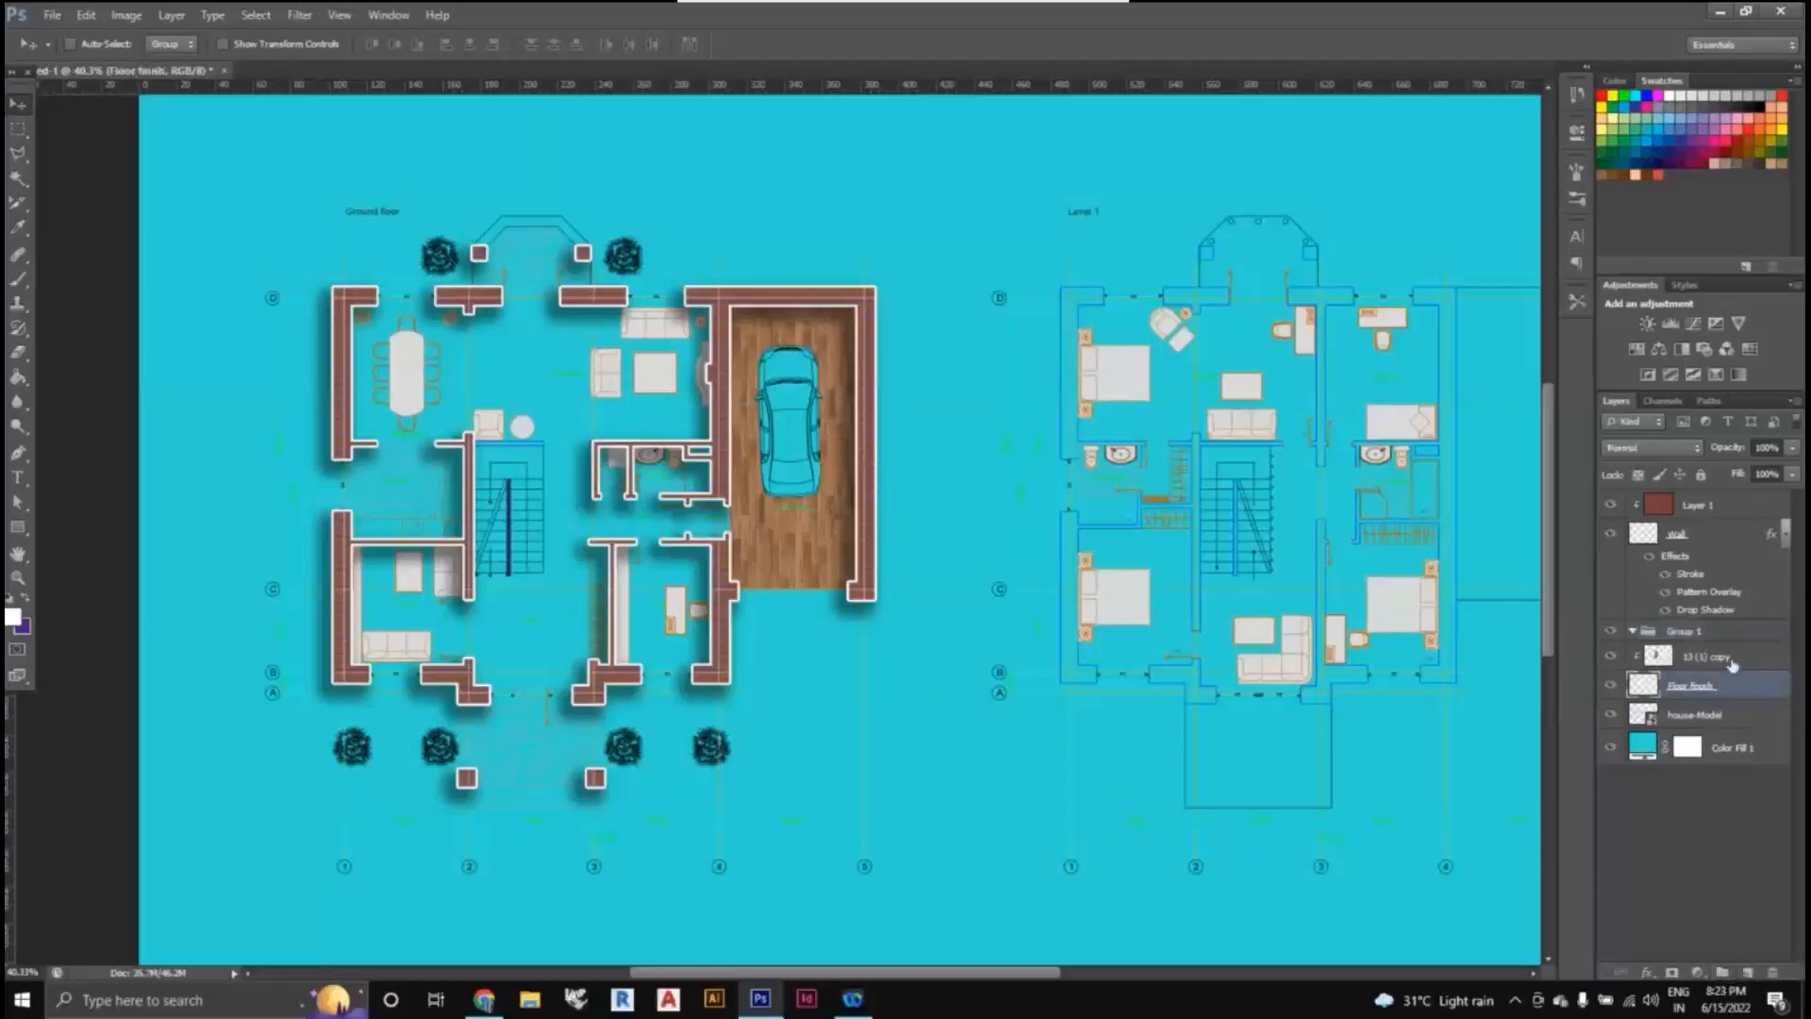
key(alt+shift+bracketright)
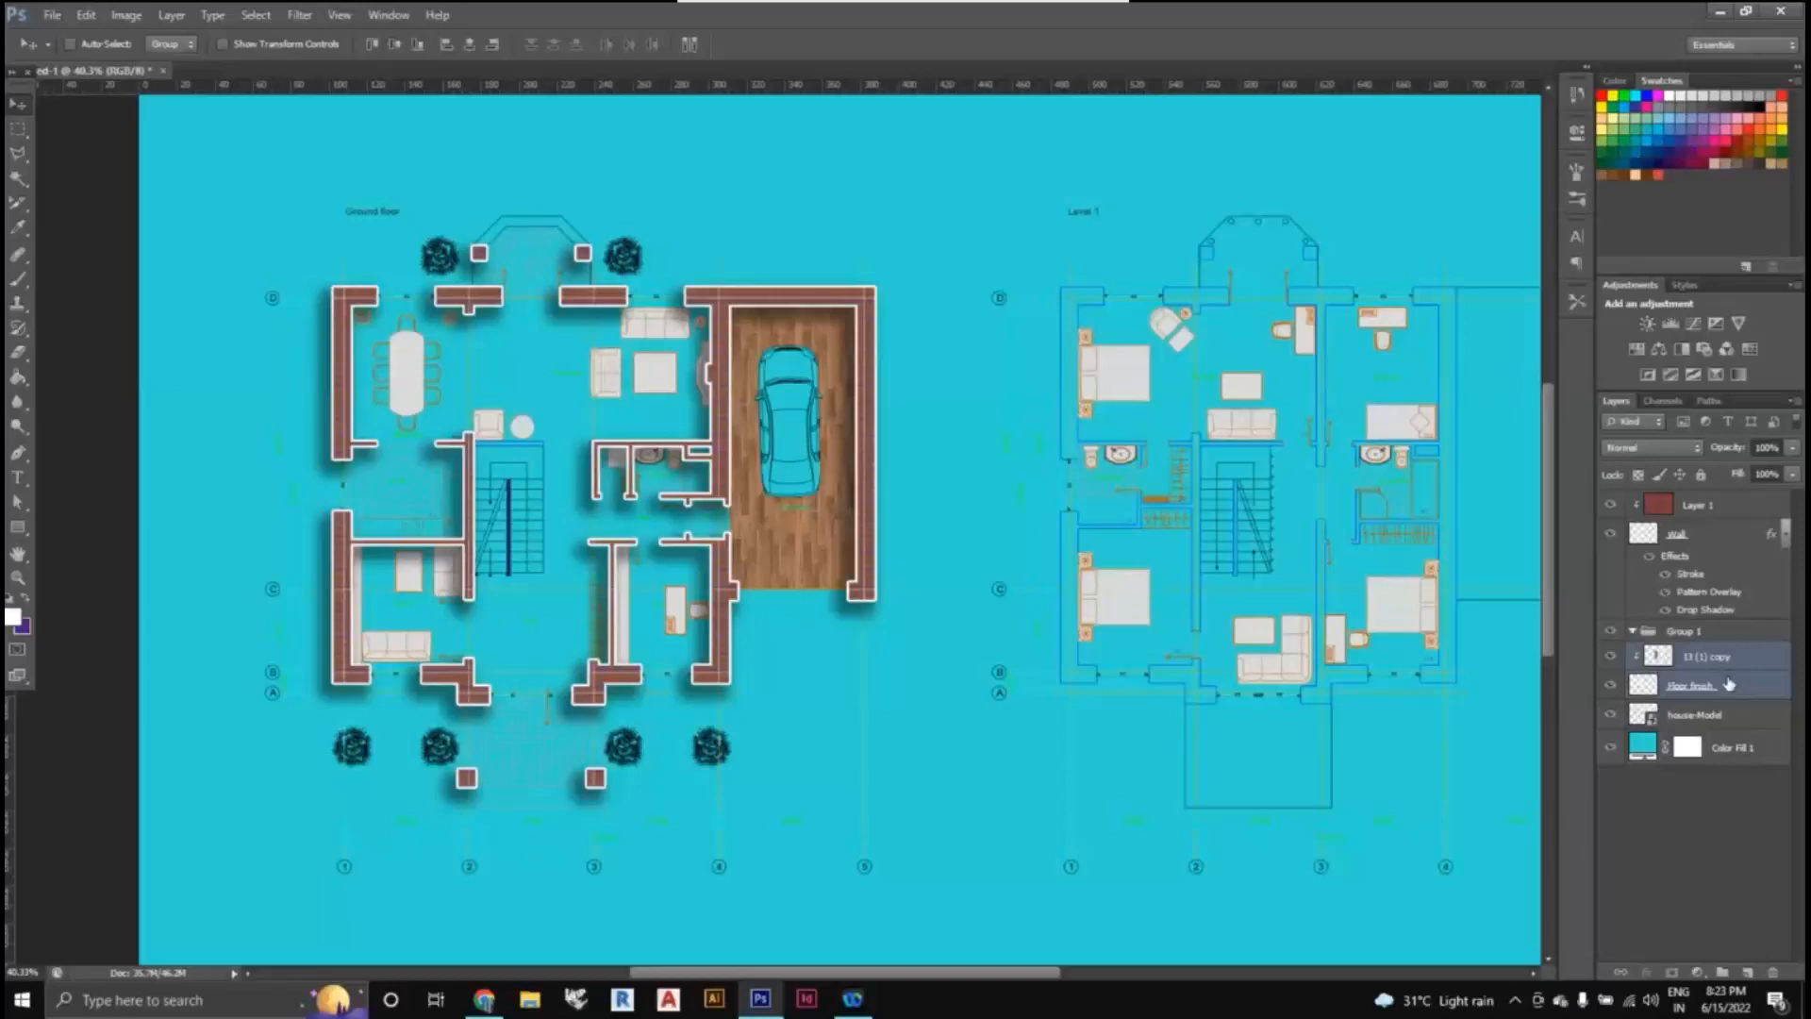
drag(1729, 686, 1710, 654)
click(1633, 631)
click(1633, 631)
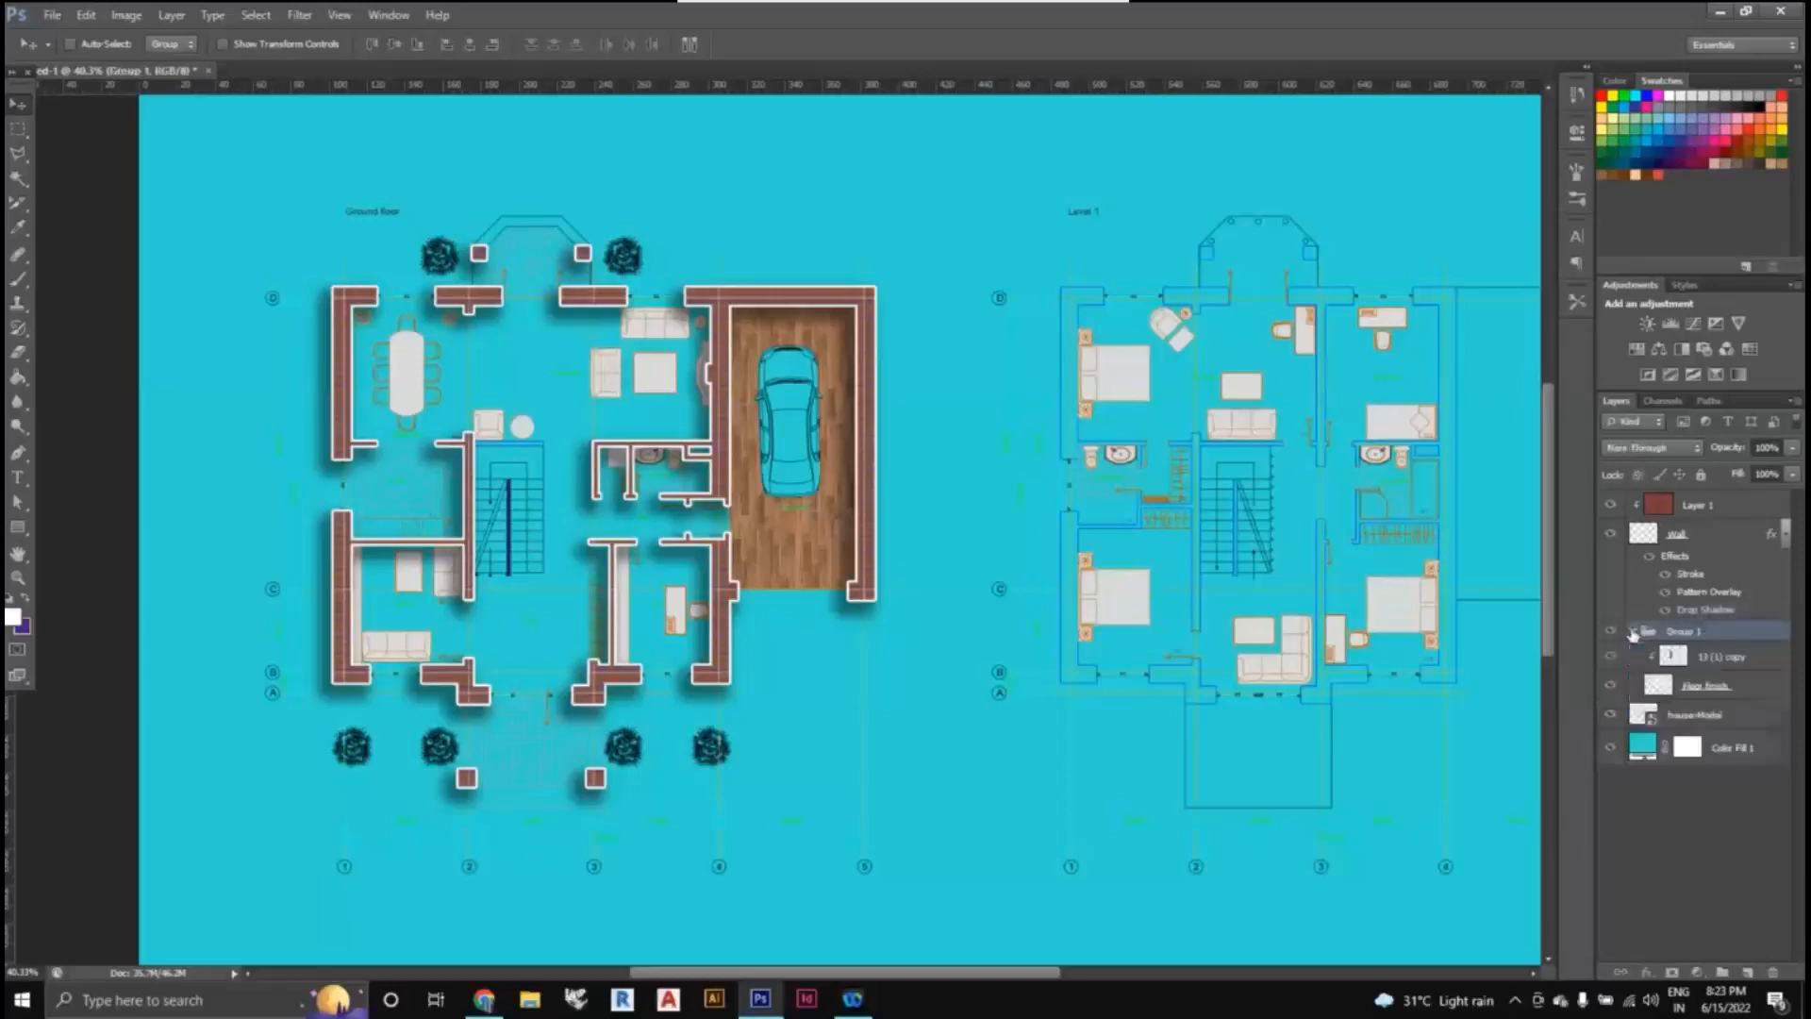
click(1632, 631)
click(1633, 631)
- Rename the new layer group as Floors
double_click(1669, 630)
text(Floors)
click(1709, 832)
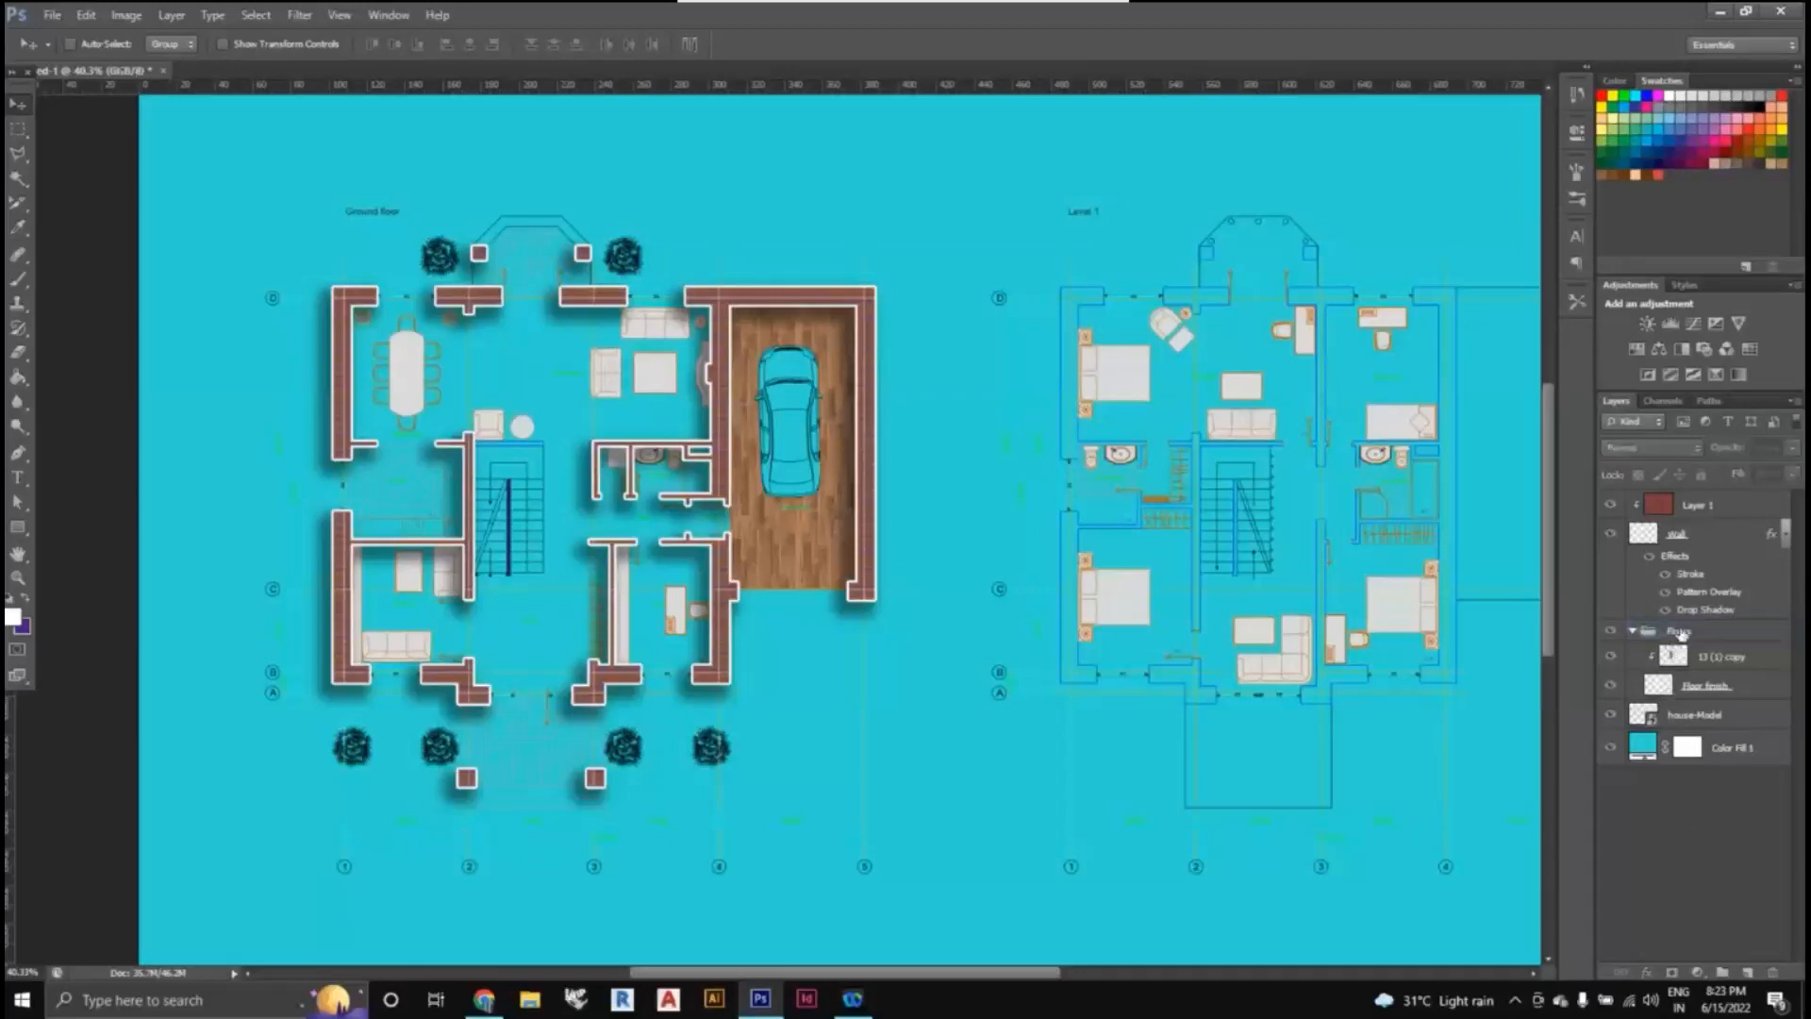
- Add a Levels adjustment layer and place it outside and directly above the Floors group
click(1671, 325)
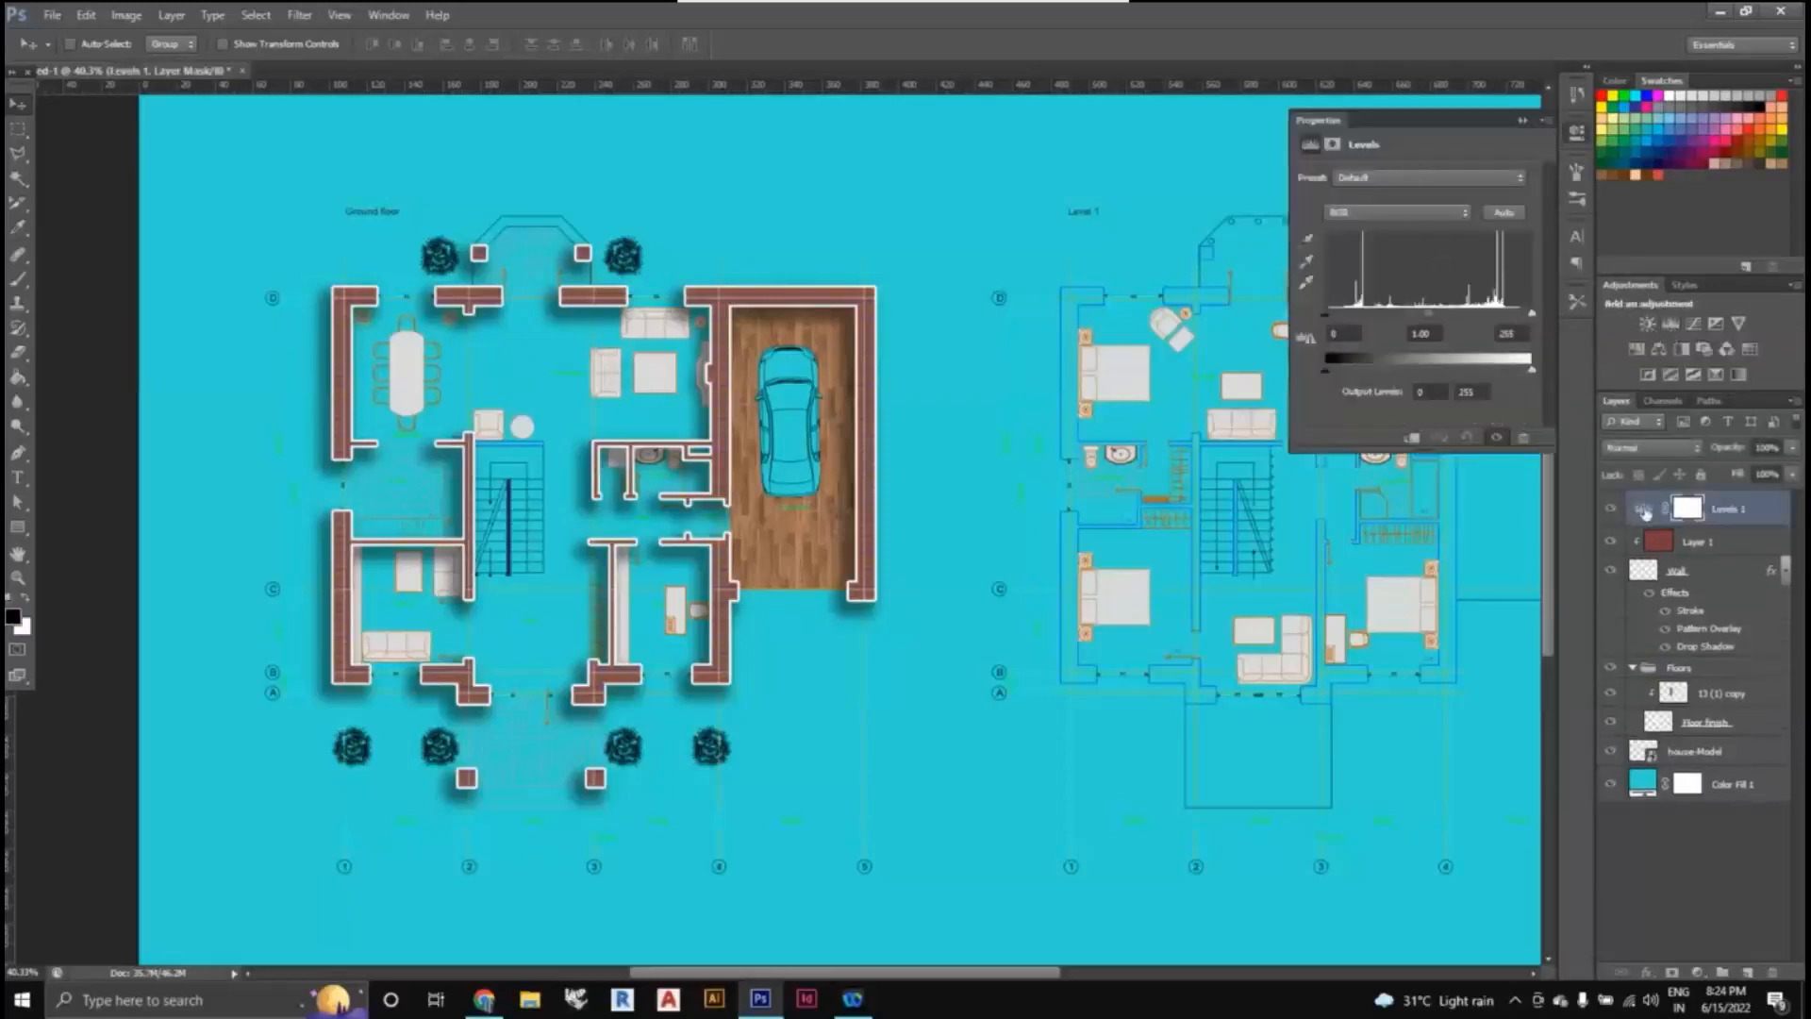
drag(1644, 513, 1698, 672)
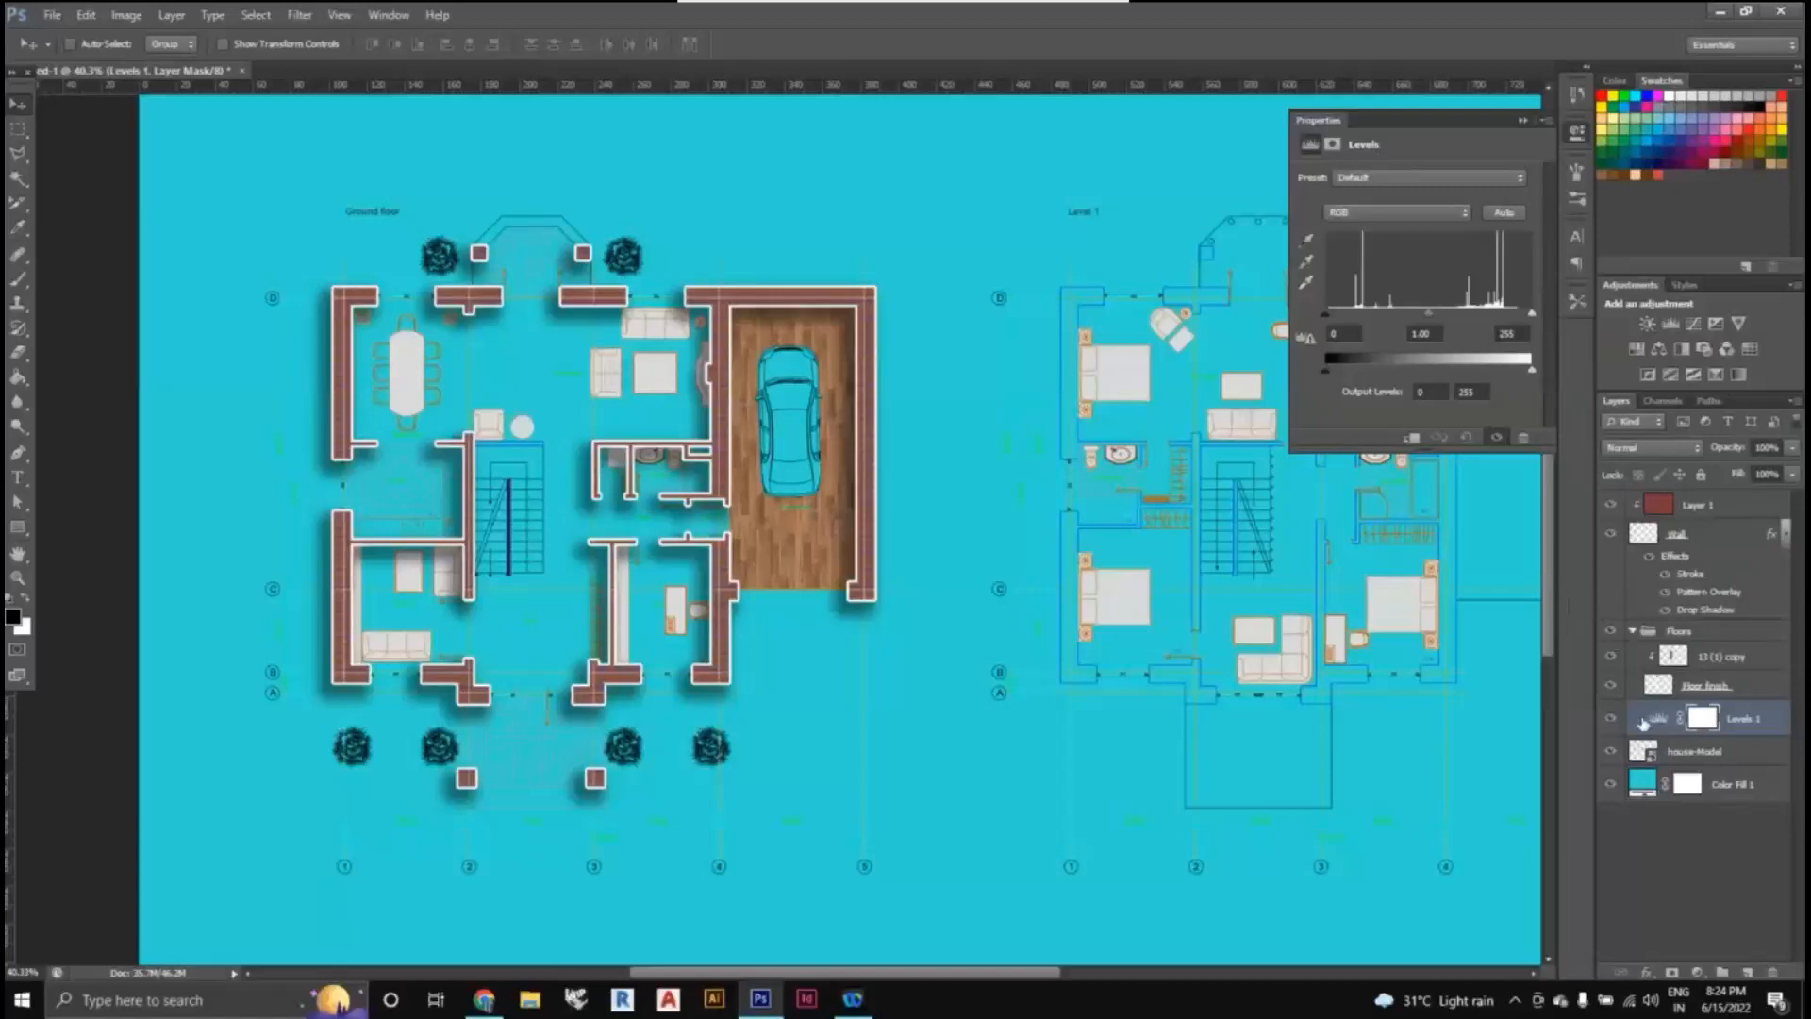
drag(1643, 722, 1643, 626)
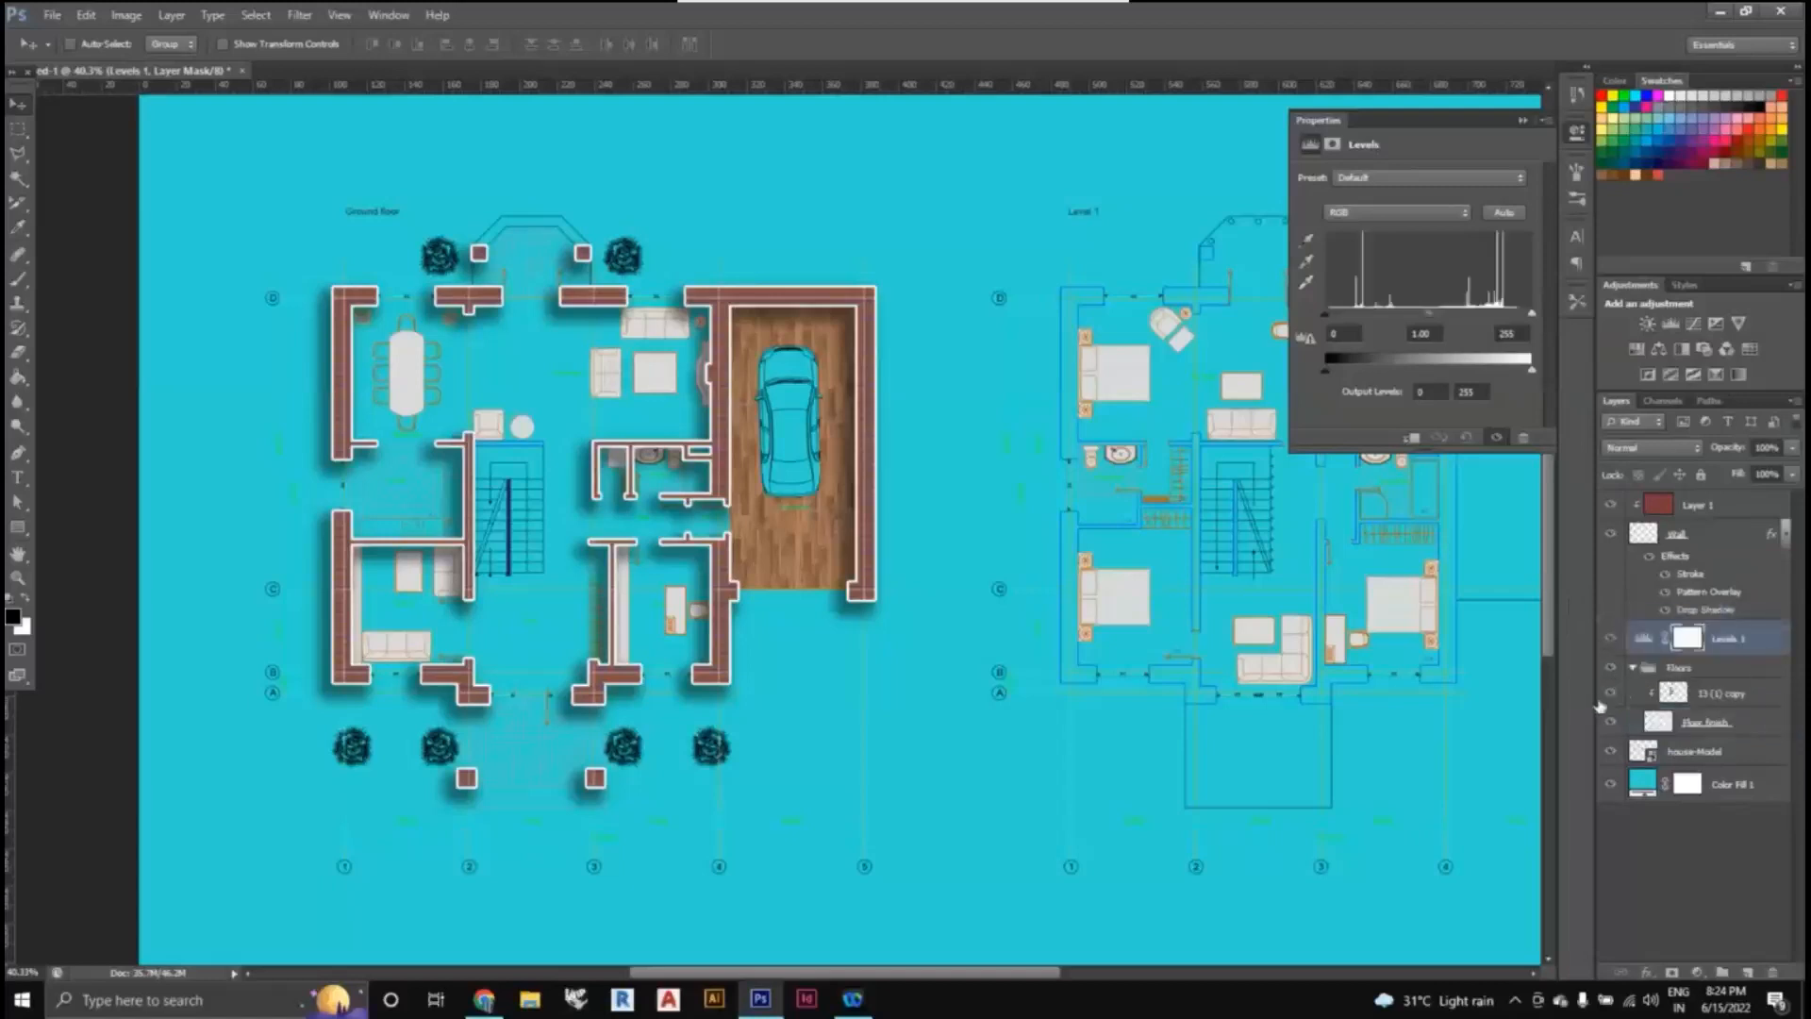
- Clip the Levels adjustment to the Floors group so it affects only the floors
right_click(1648, 649)
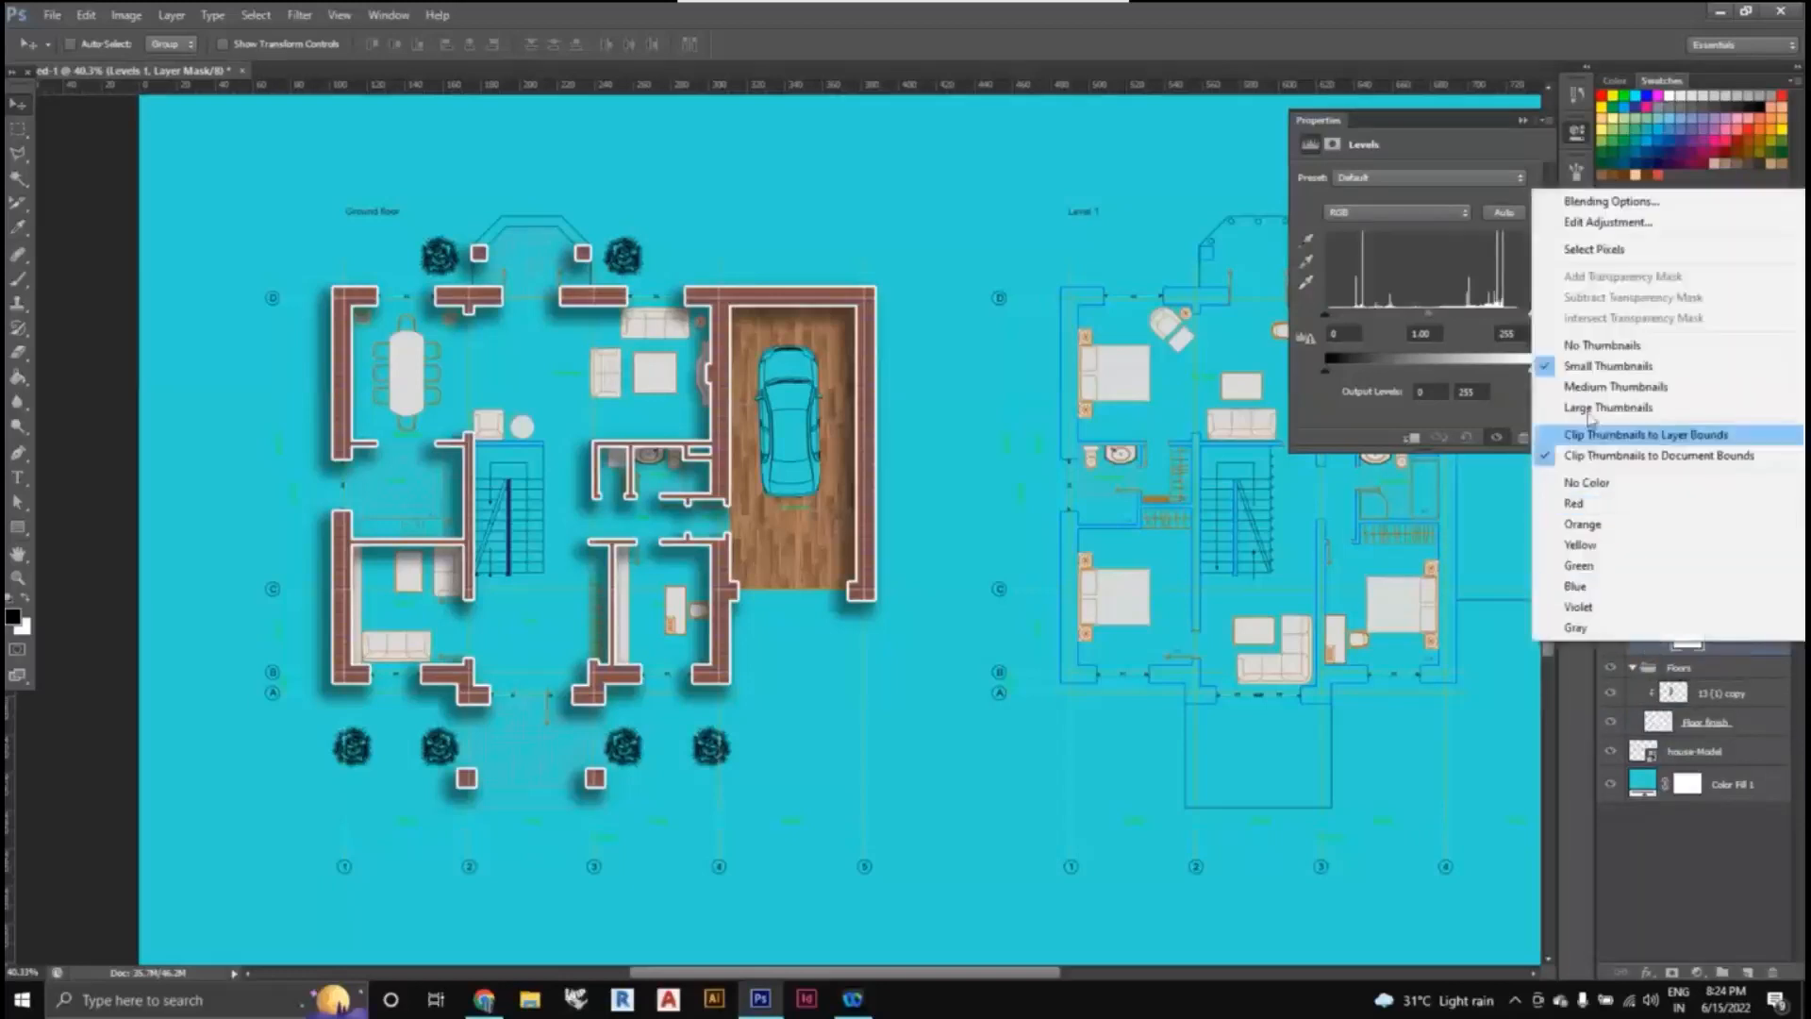
click(1704, 836)
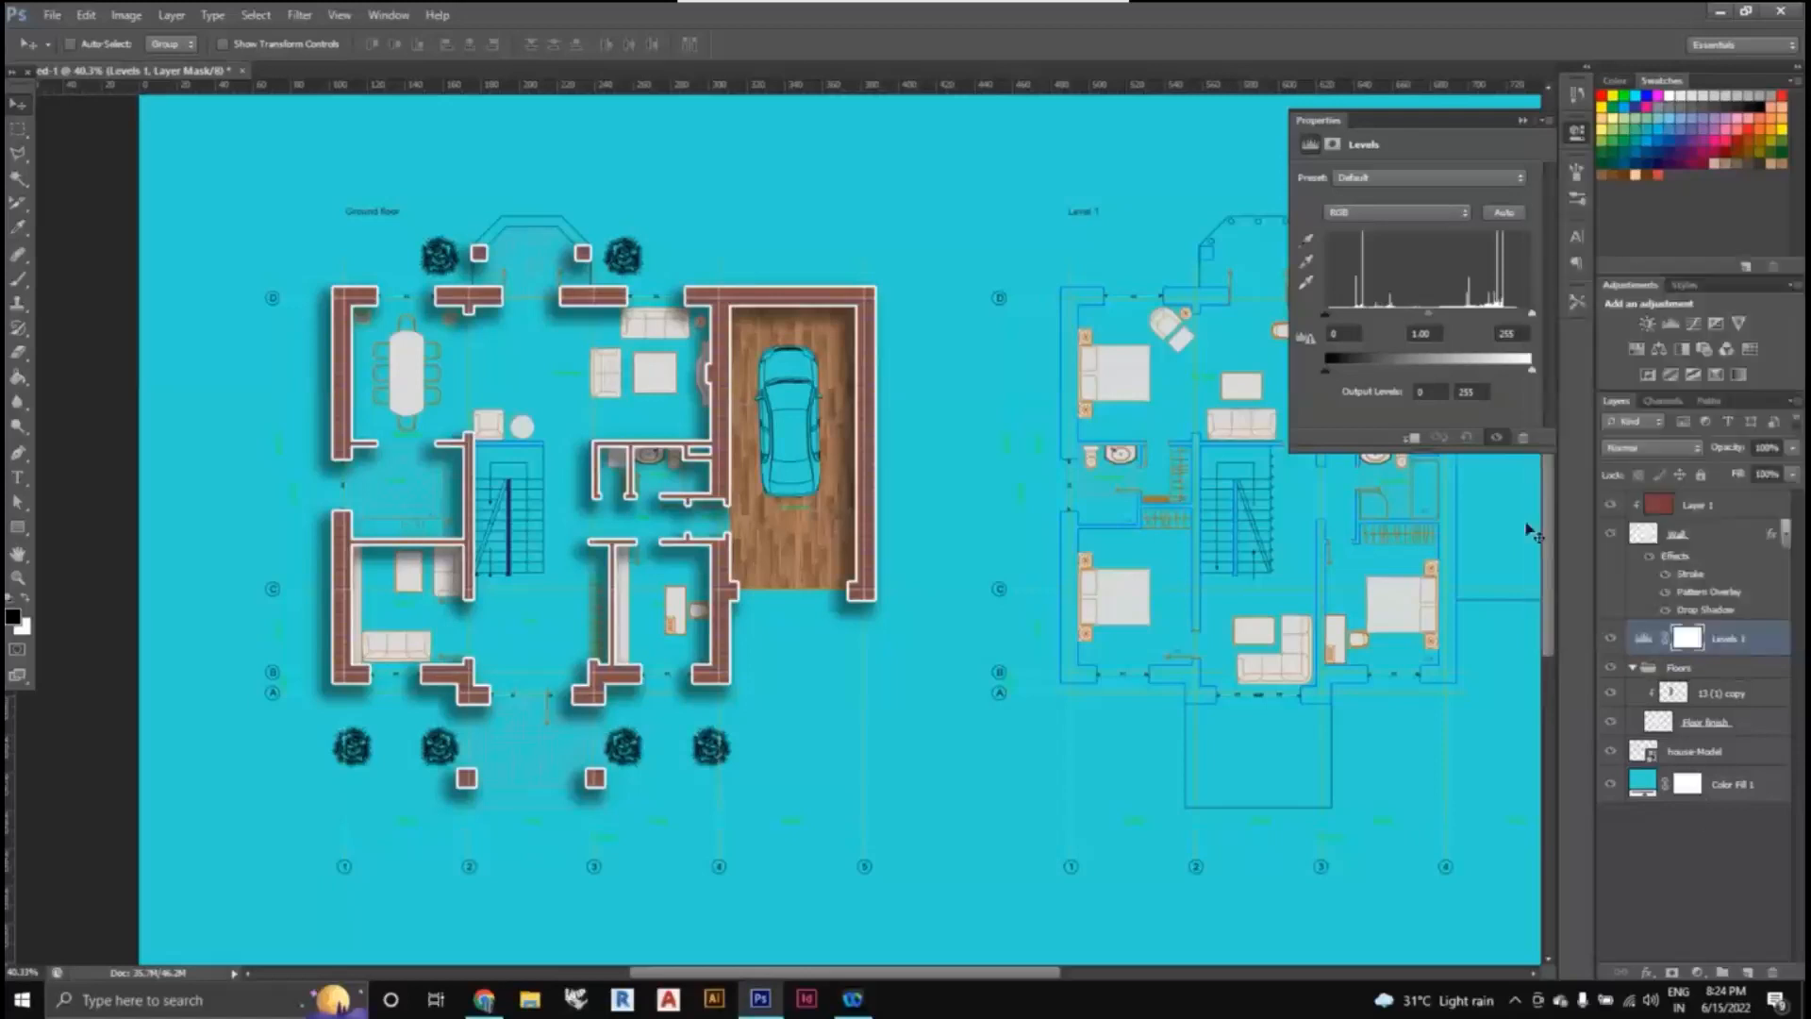
click(1412, 439)
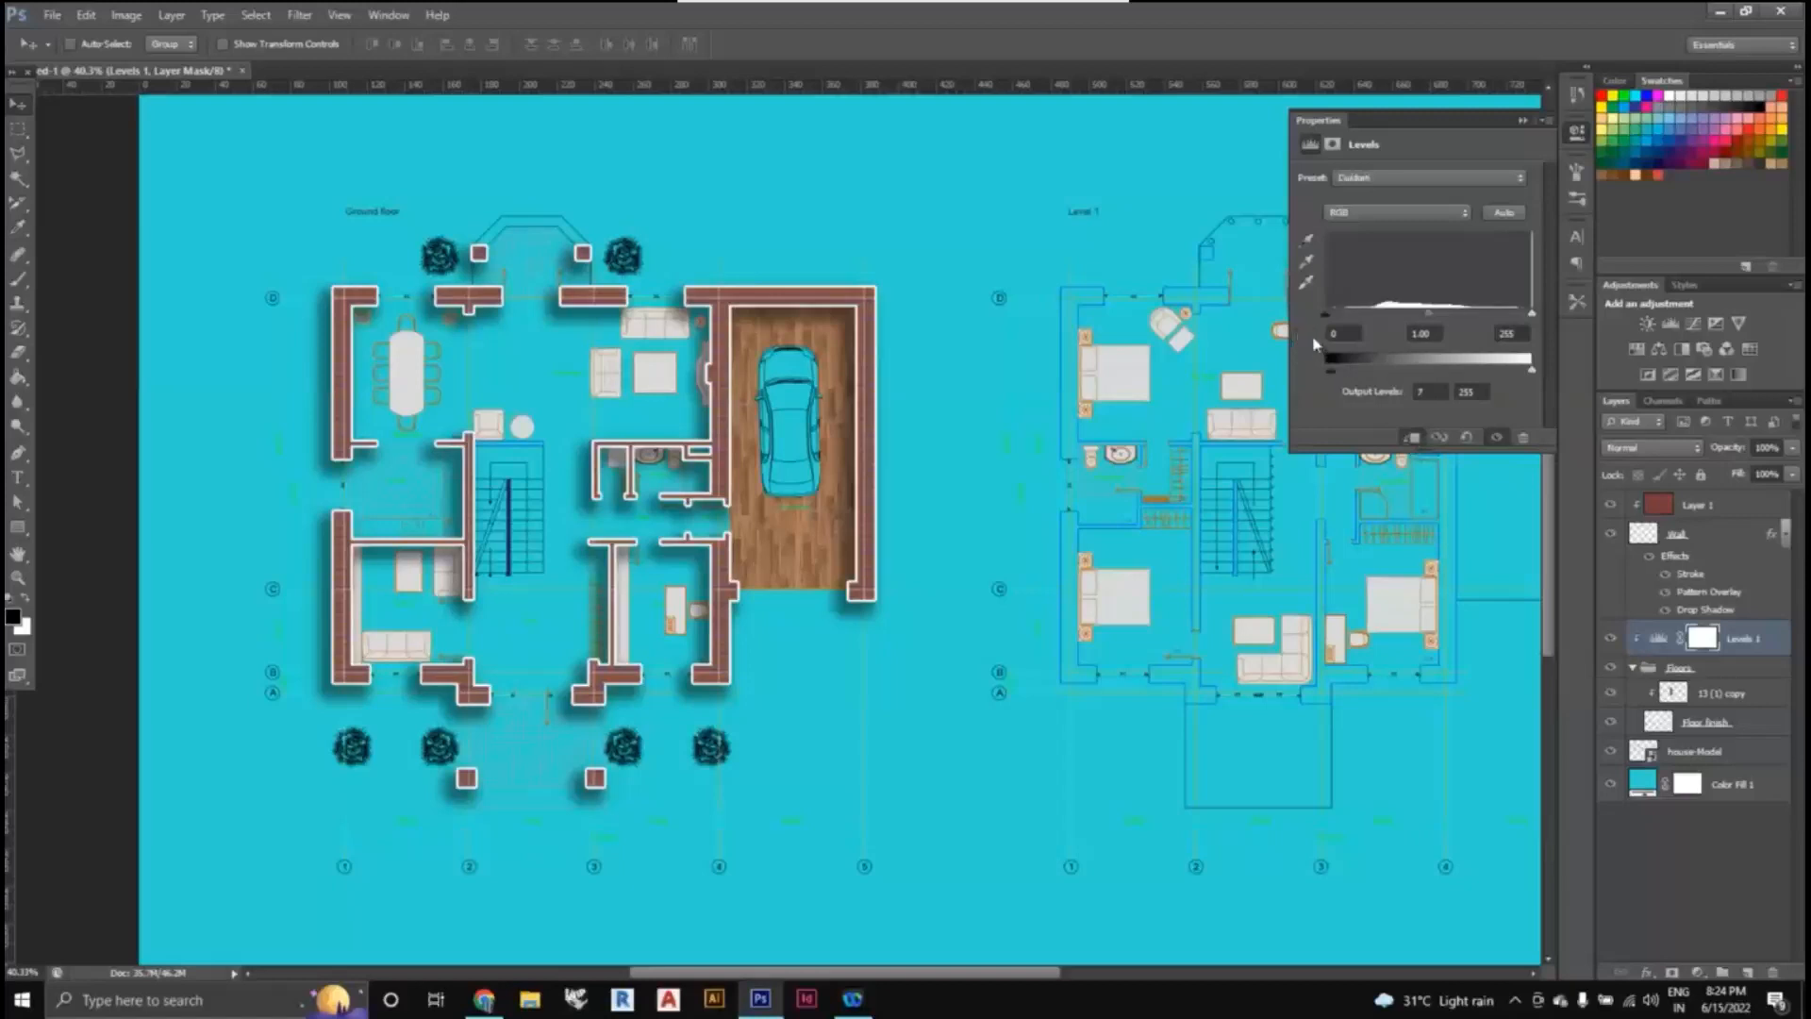
- Raise the Levels adjustment's output black level to a little over 80, and invert its layer mask to black
drag(1330, 371, 1389, 379)
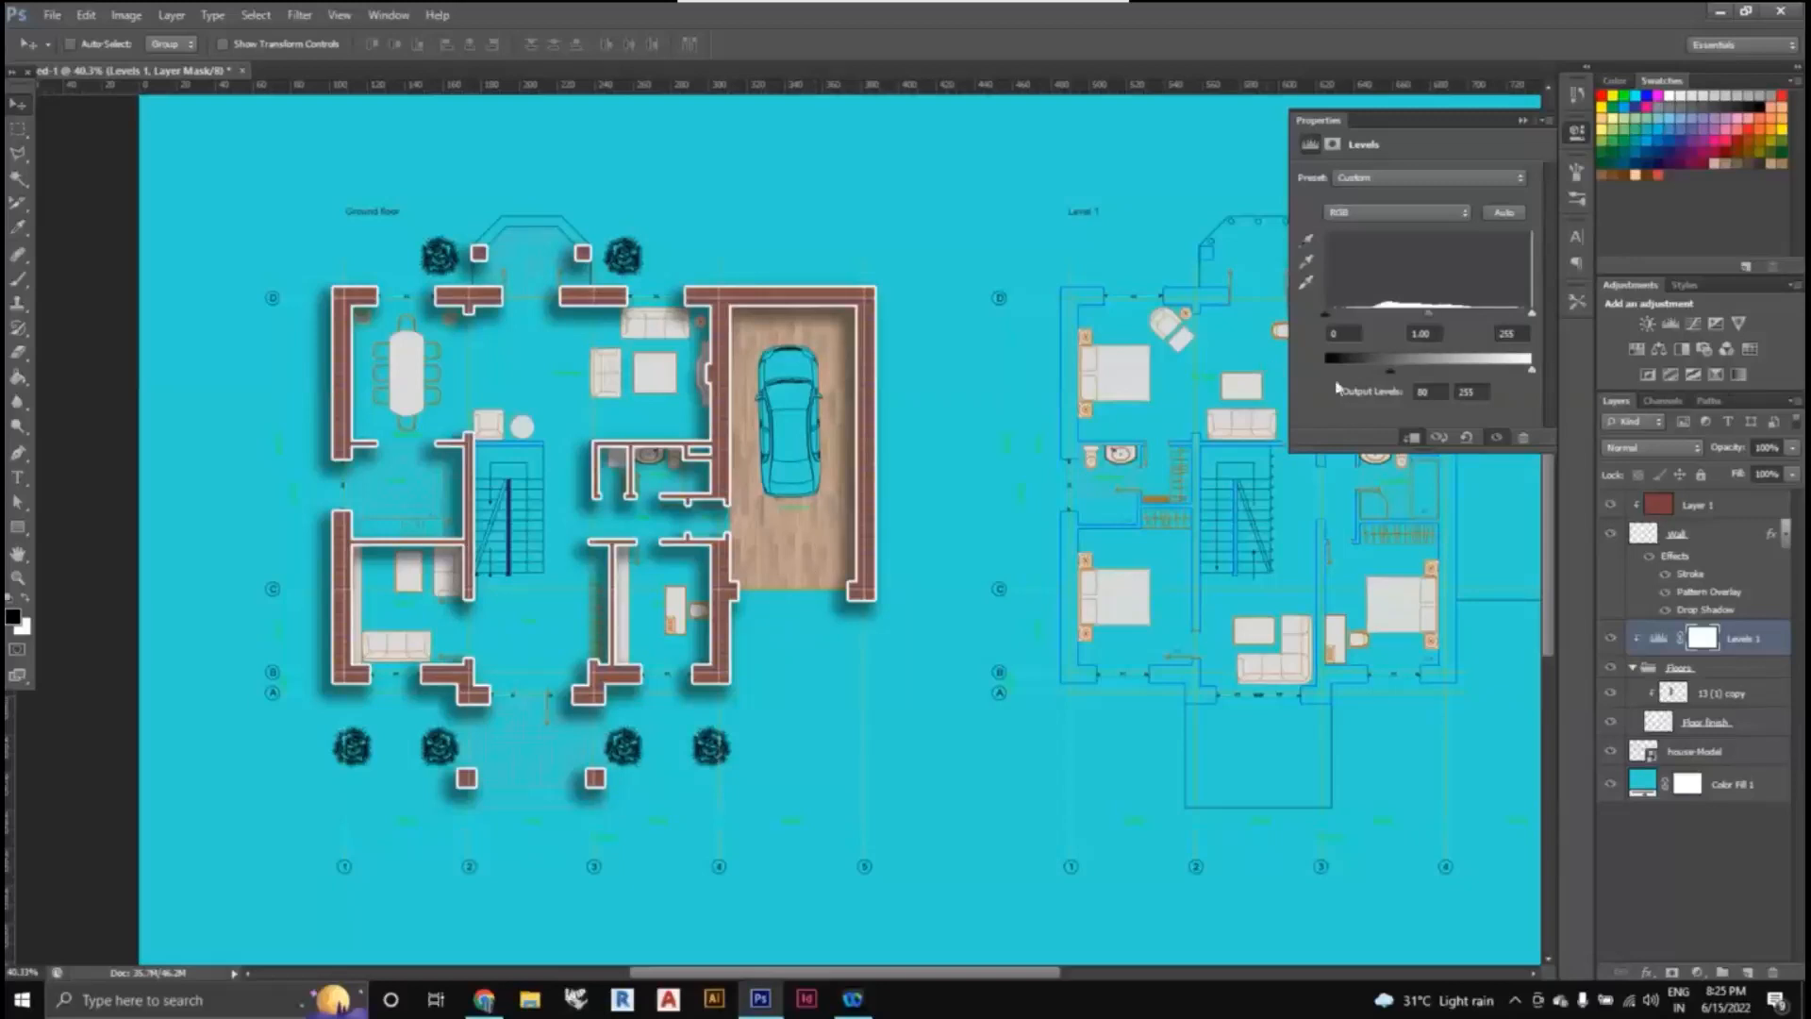
mouse_move(1388, 371)
mouse_down()
mouse_move(1365, 380)
mouse_move(1400, 375)
mouse_up()
click(1700, 642)
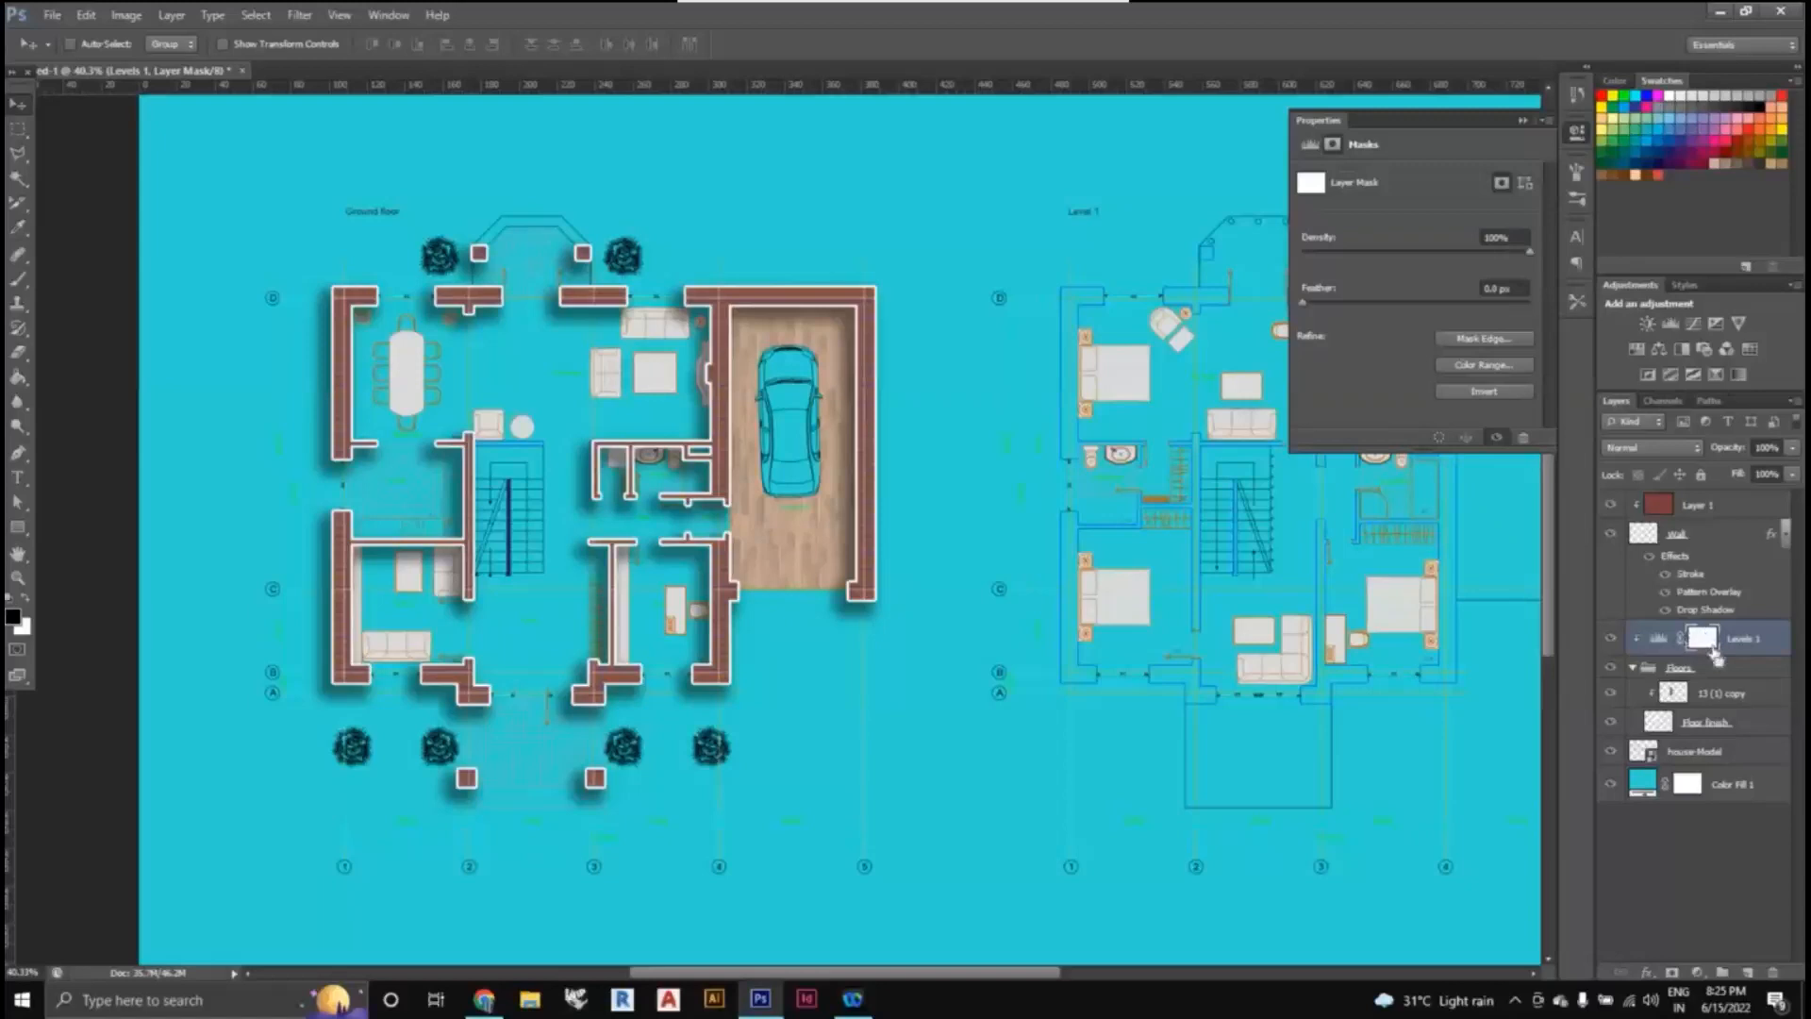
key(ctrl+i)
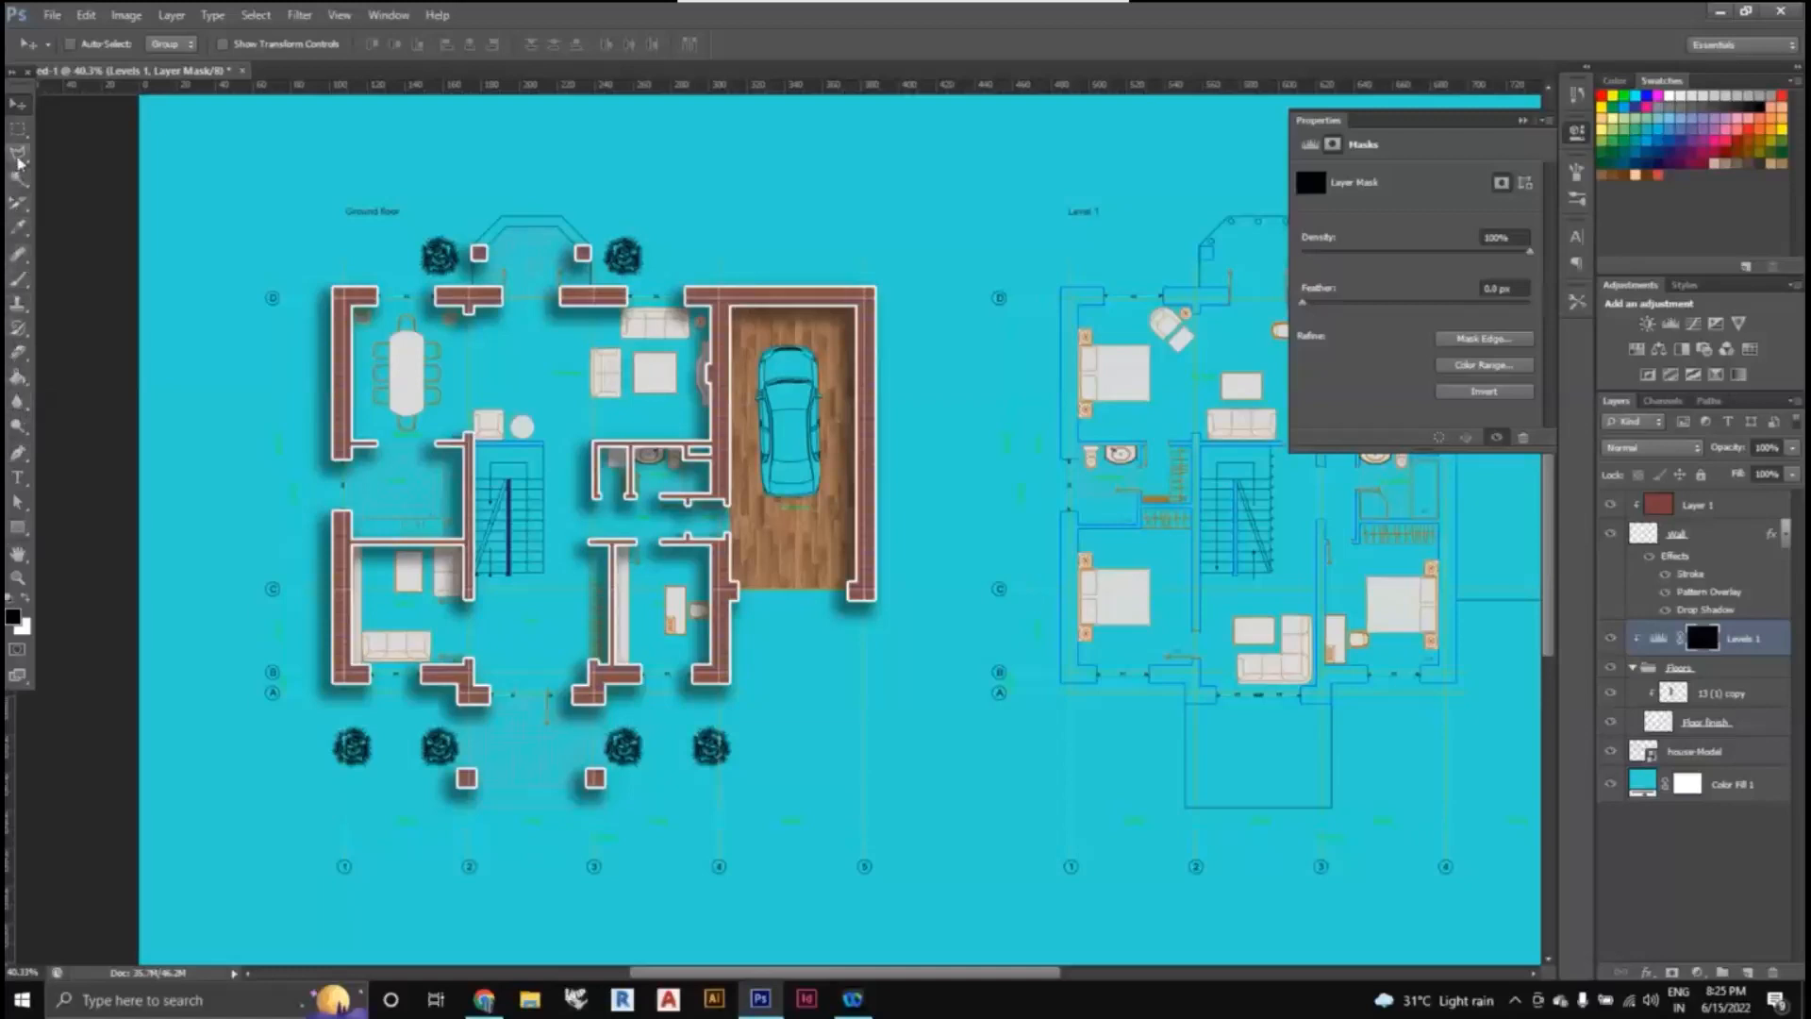
- Outline the garage floor inside its walls with a four-cornered Polygonal Lasso selection
click(19, 162)
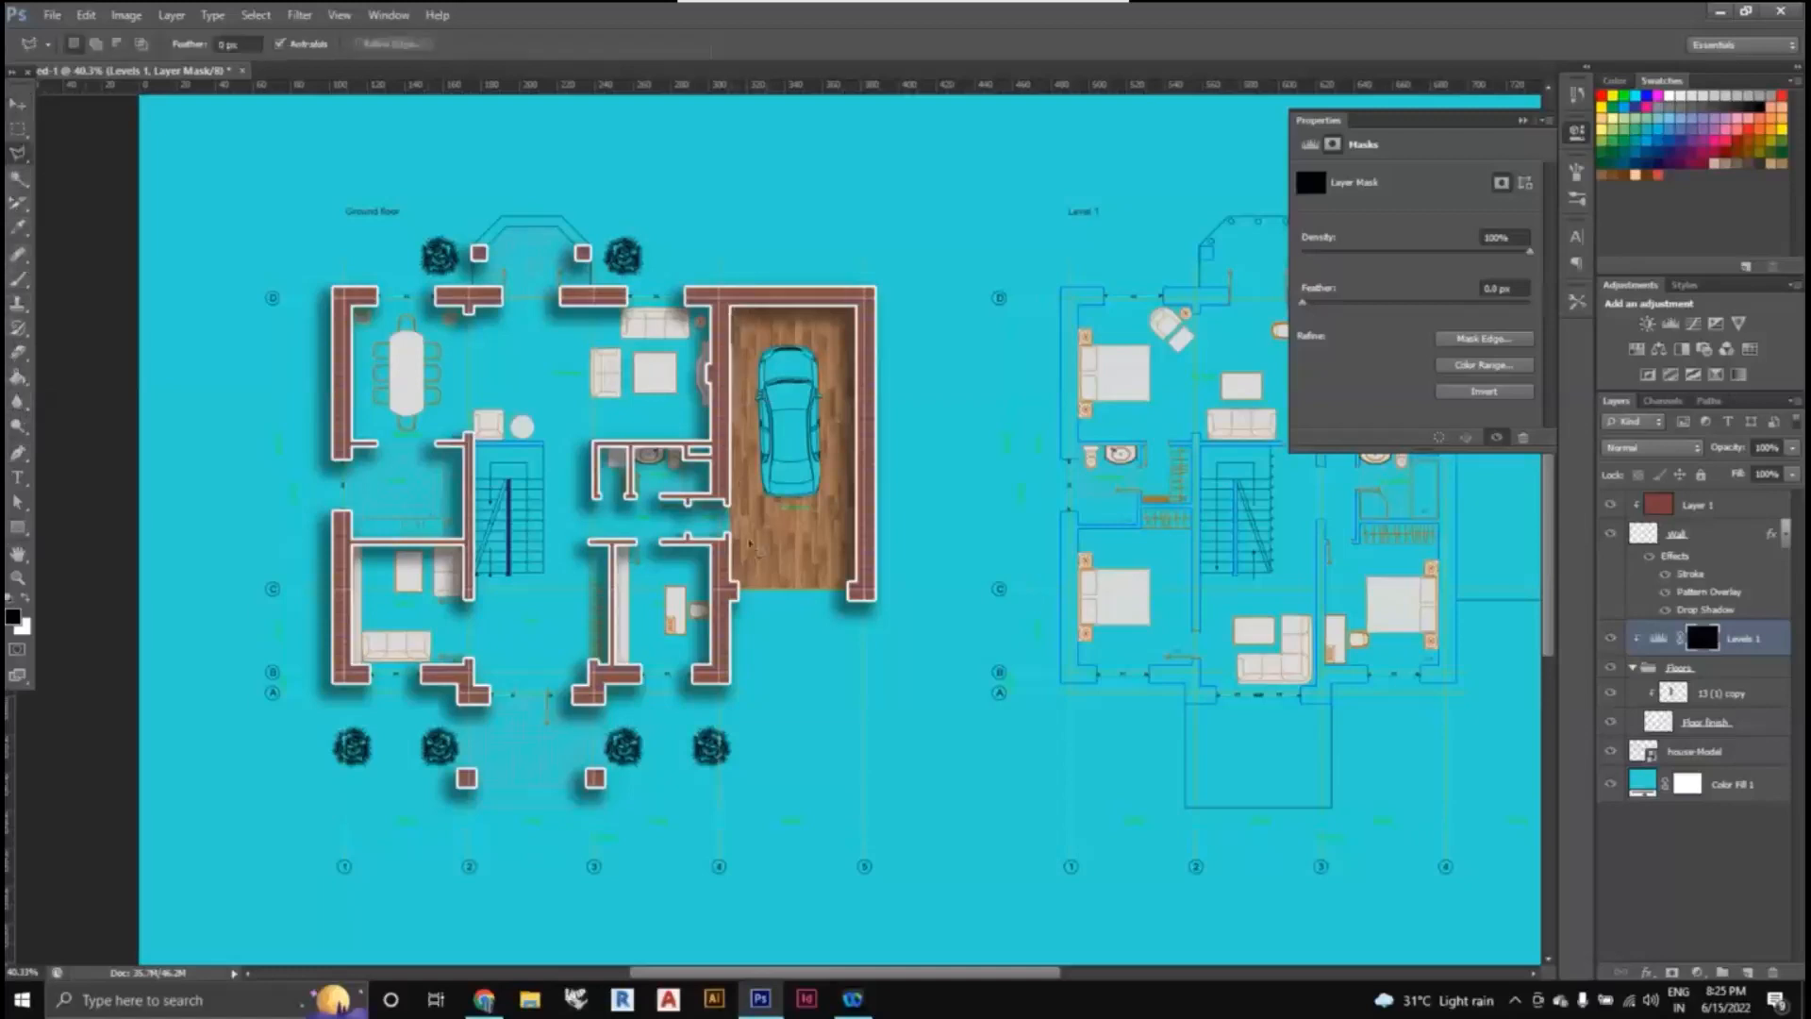
click(734, 585)
click(850, 584)
click(856, 581)
click(857, 308)
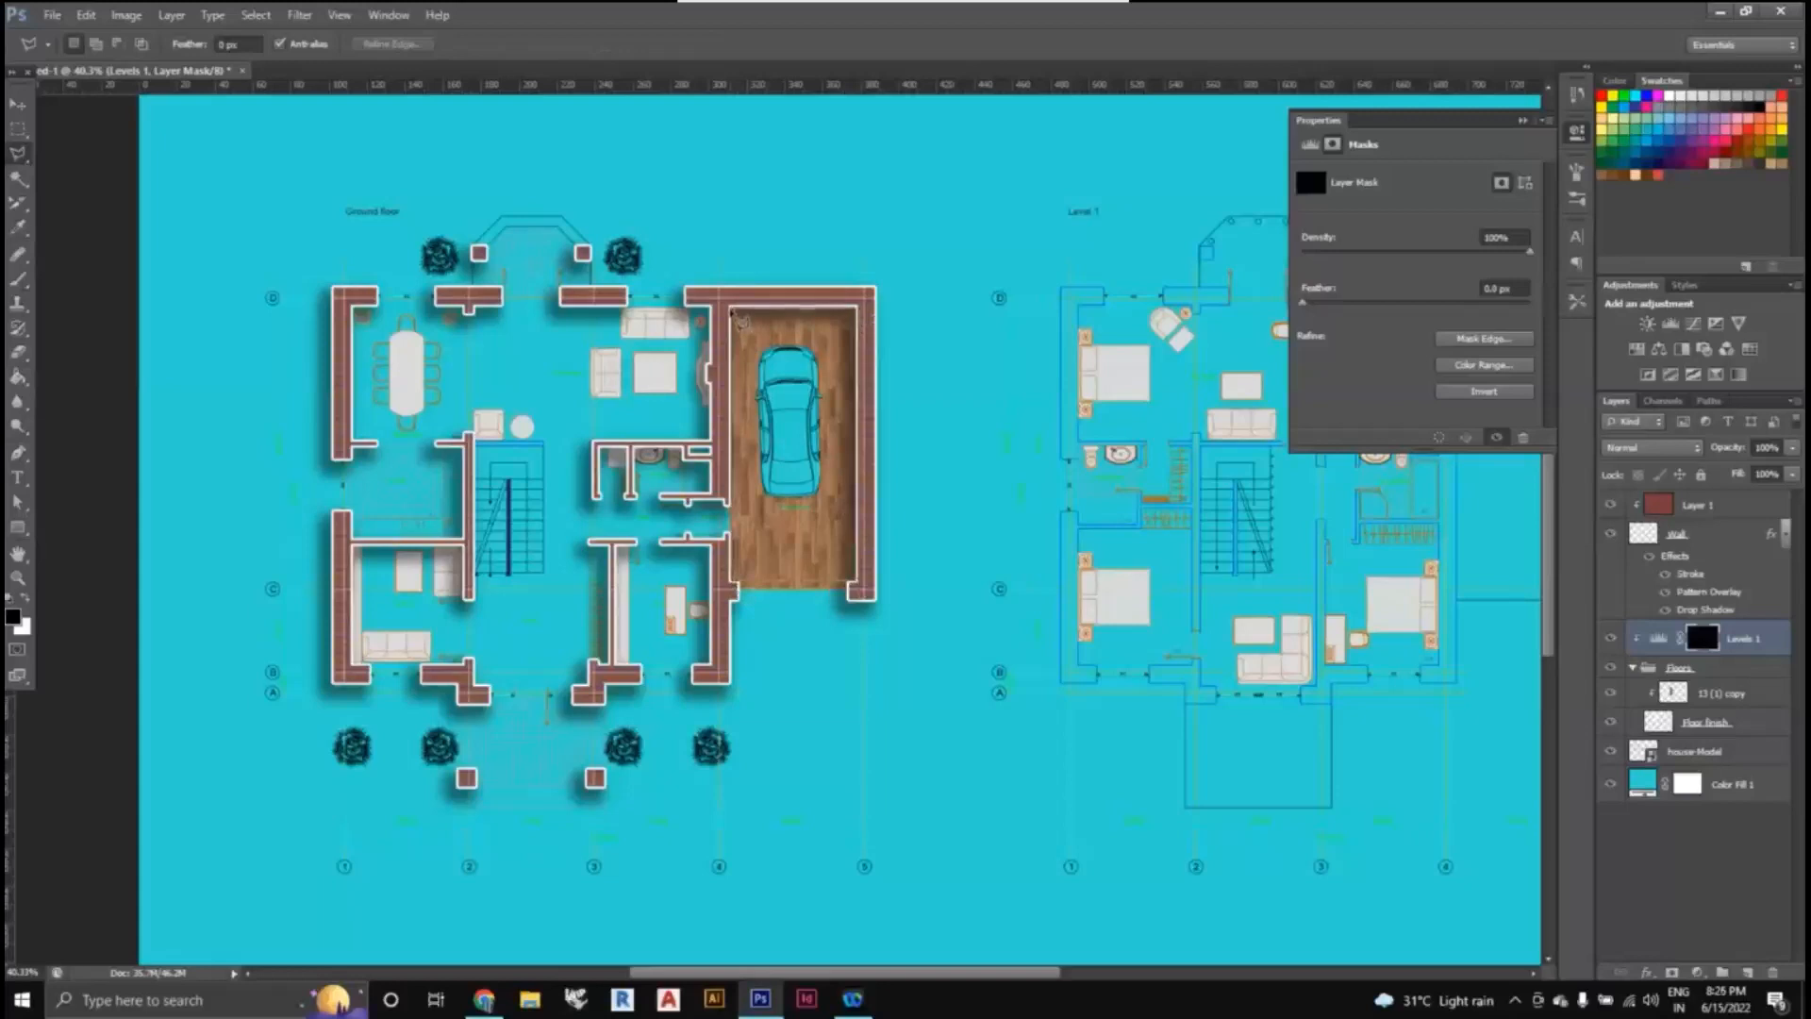
click(733, 312)
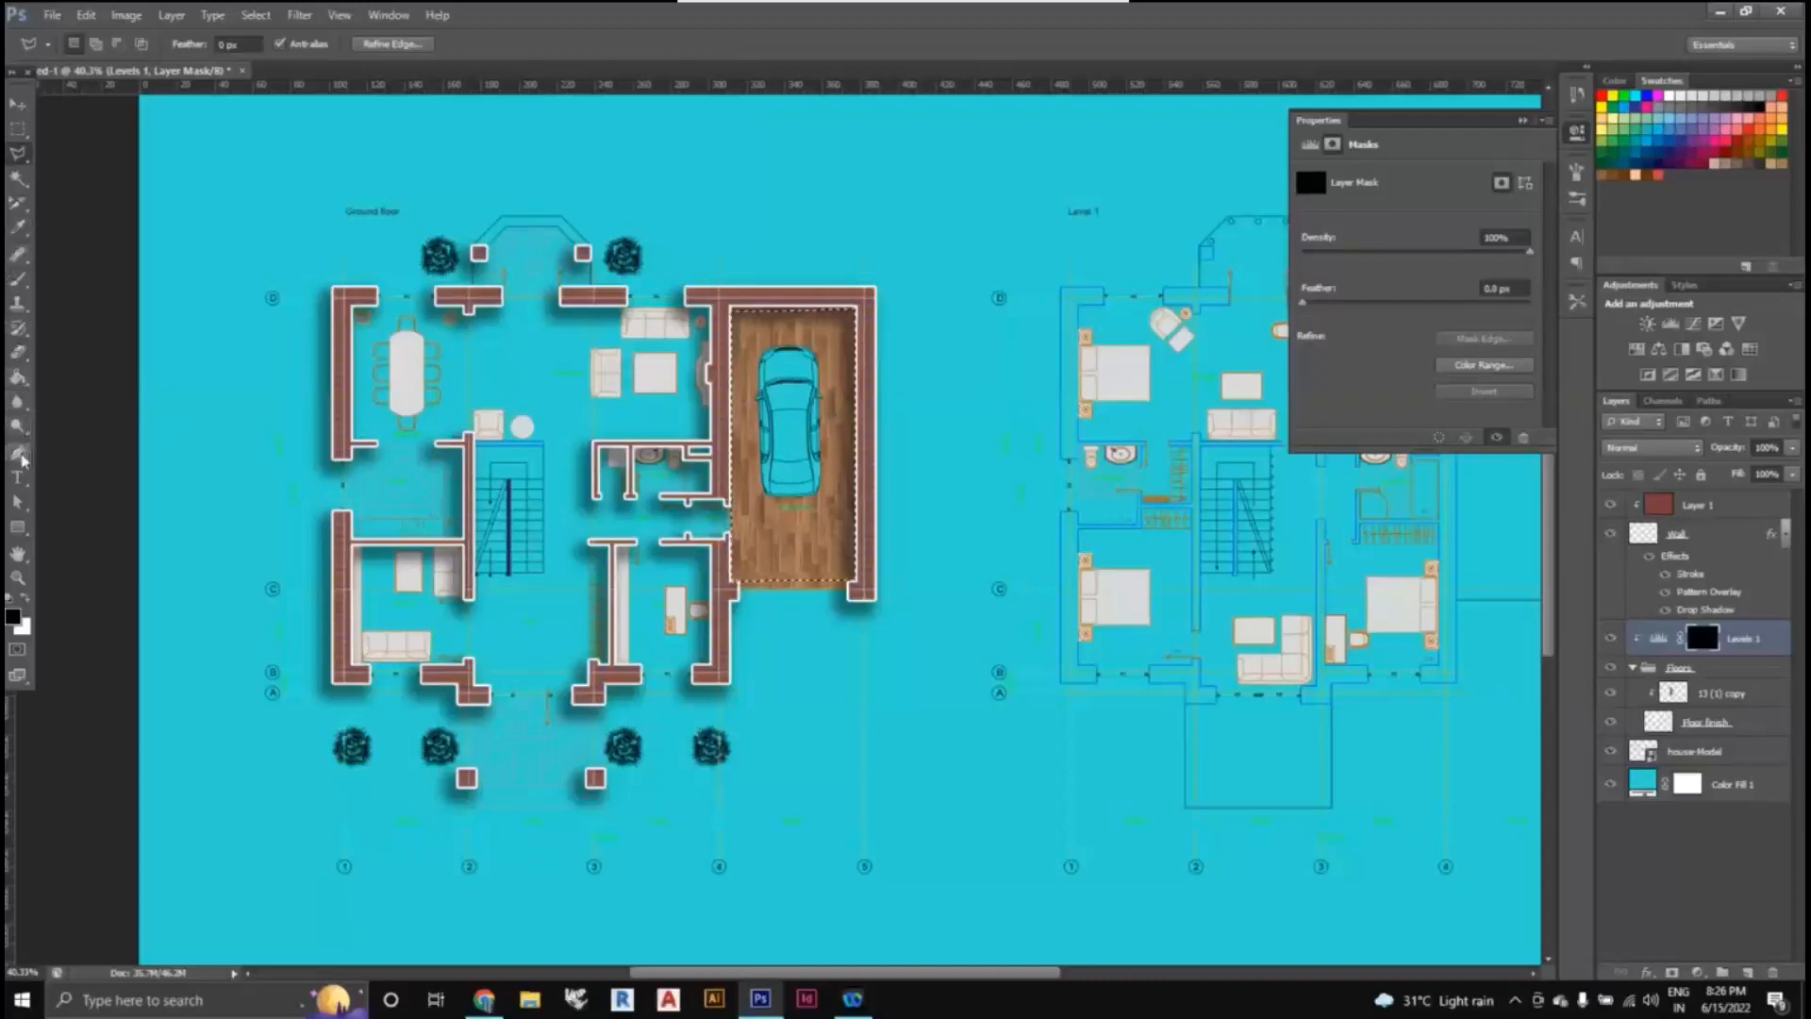
- Set up a soft round brush with 0% hardness and a size of about 130 px, and lower its opacity
click(19, 281)
click(87, 44)
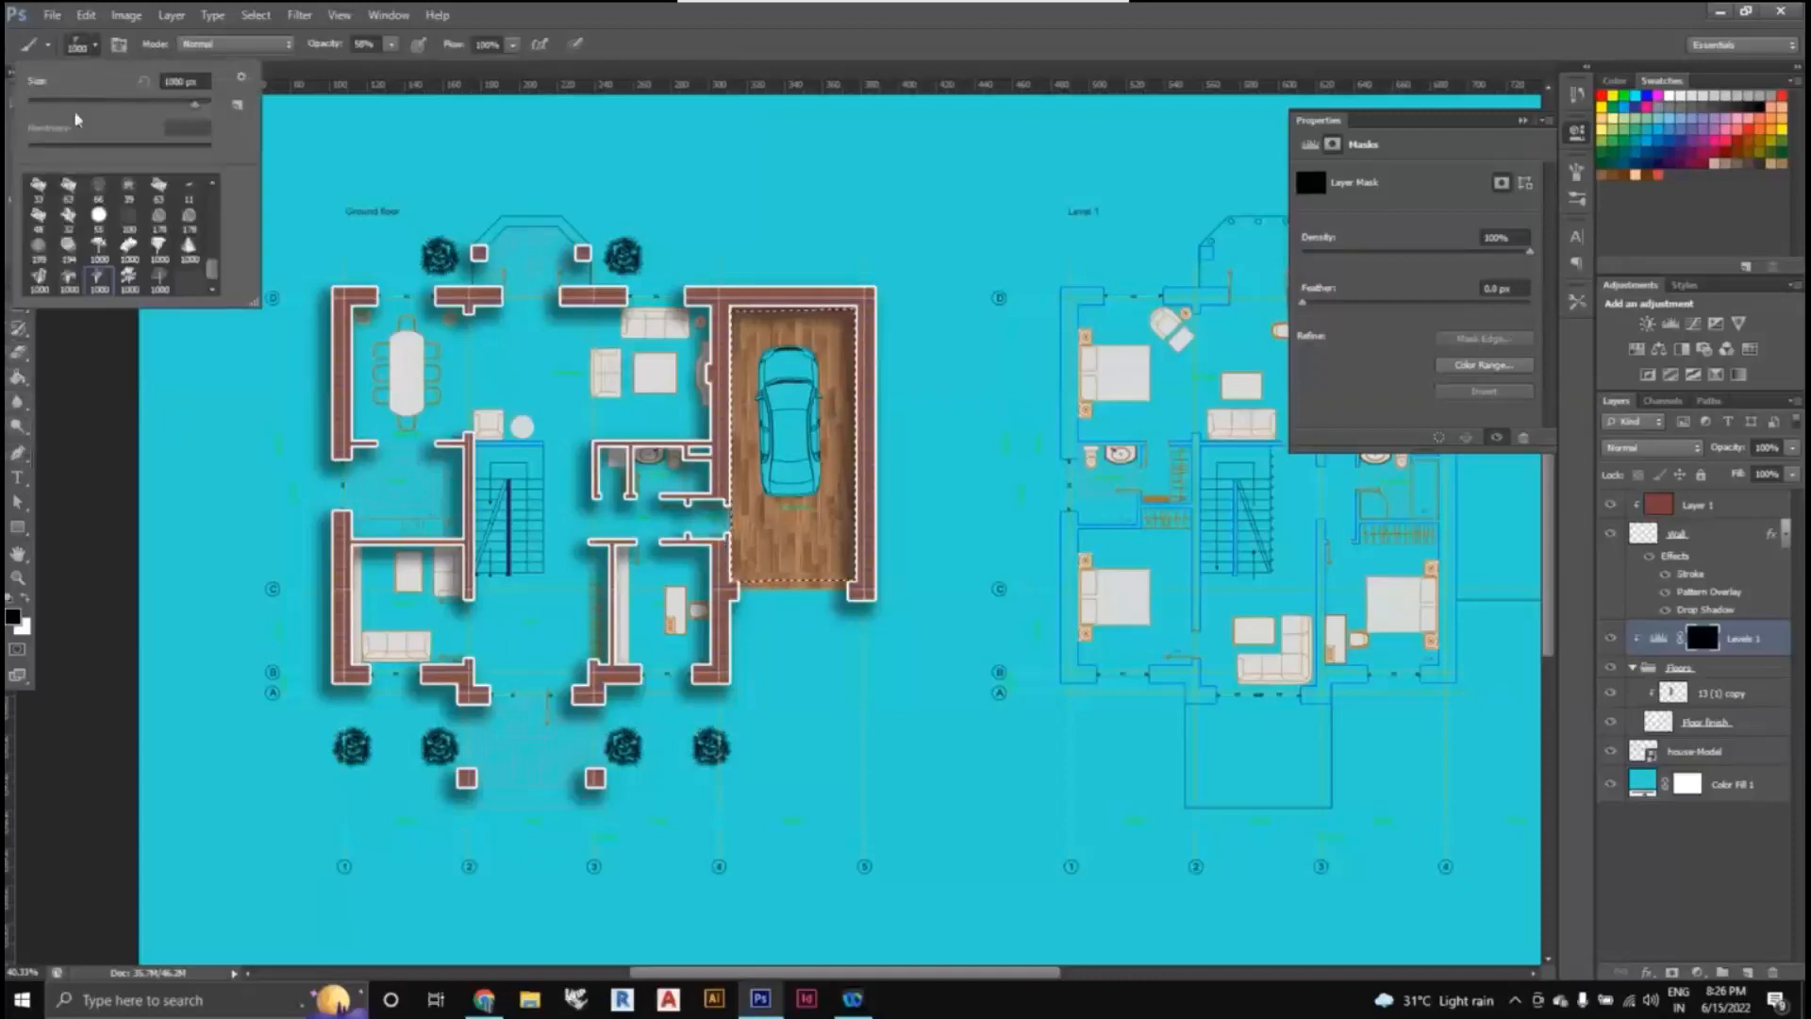
scroll(113, 212, up, 10)
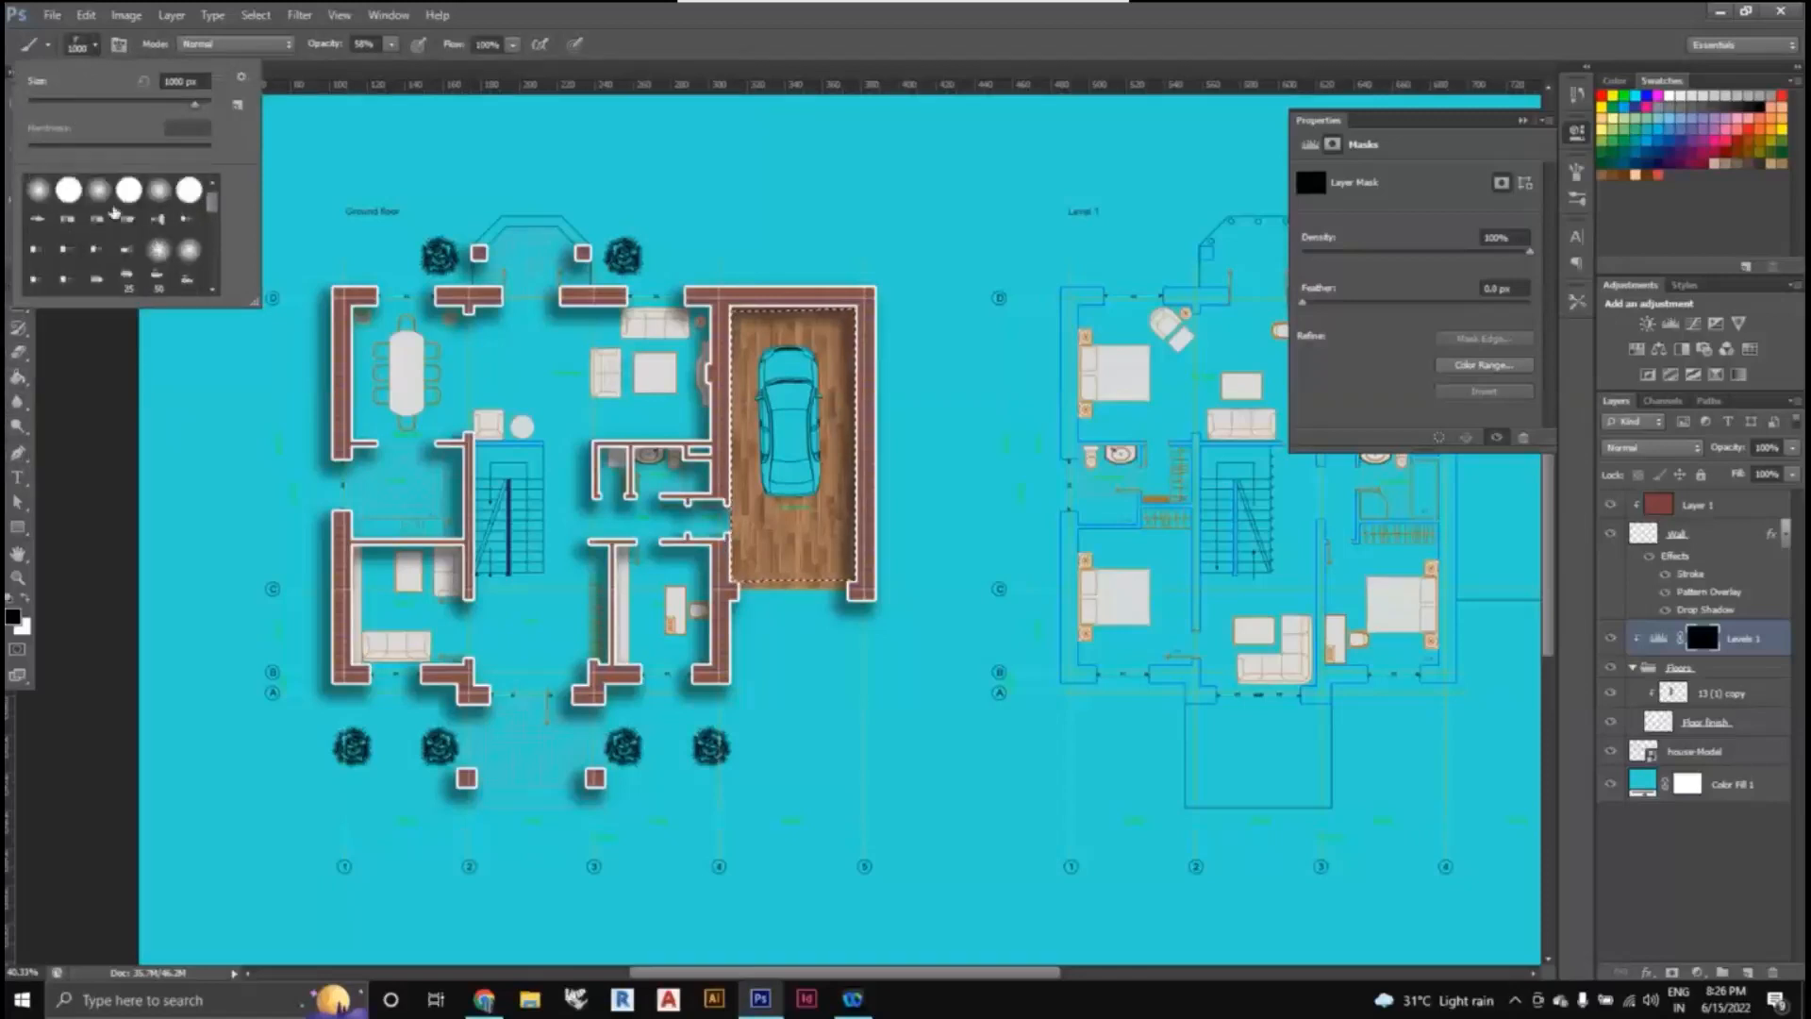
click(98, 192)
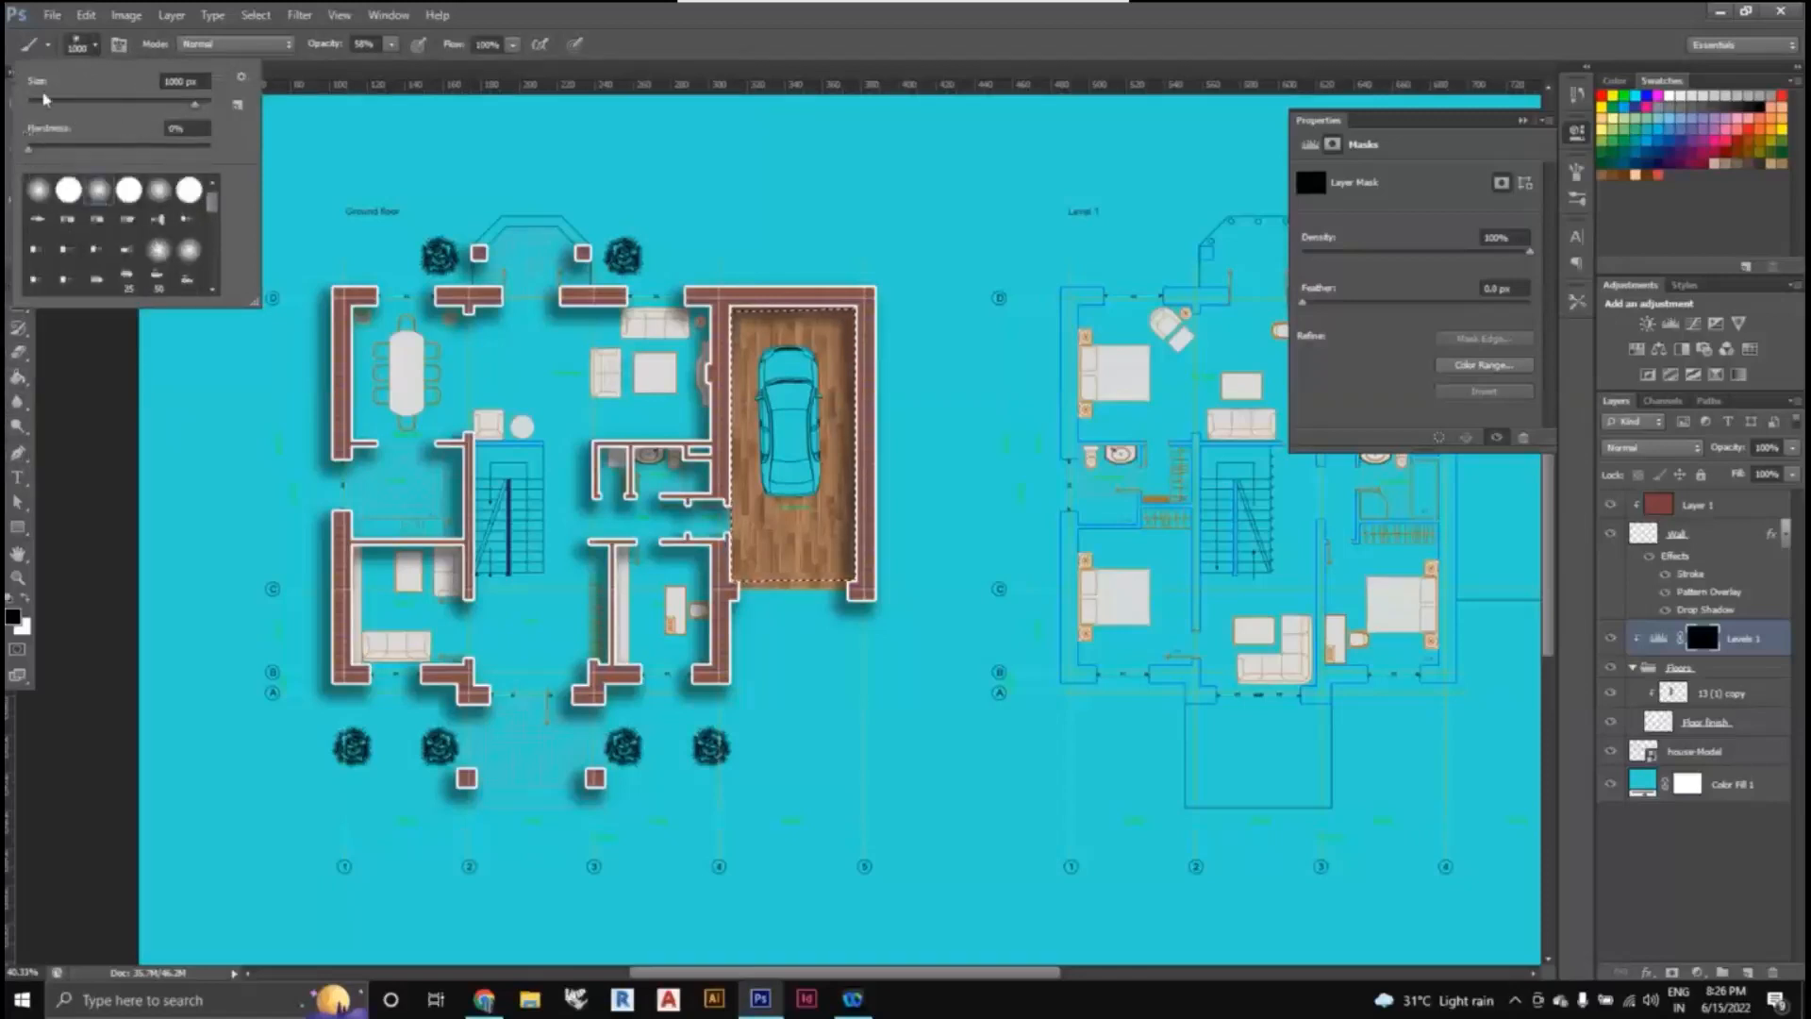
drag(194, 104, 134, 109)
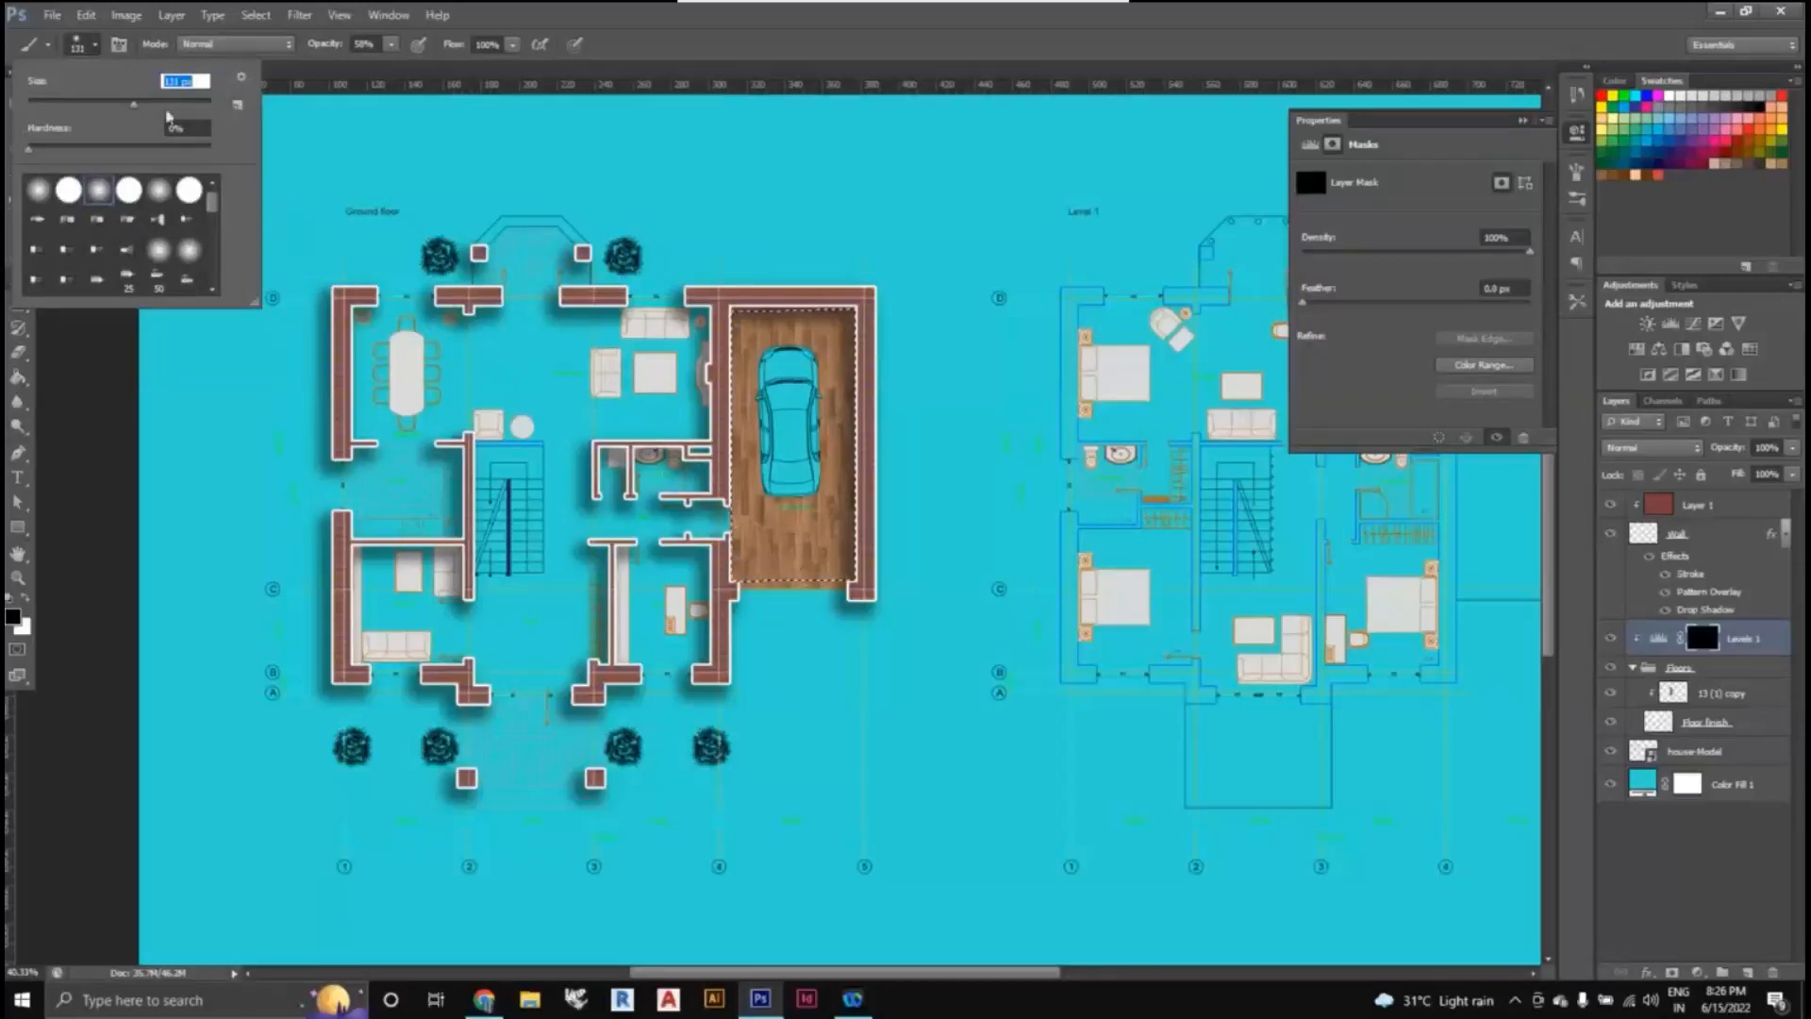
drag(391, 52, 358, 52)
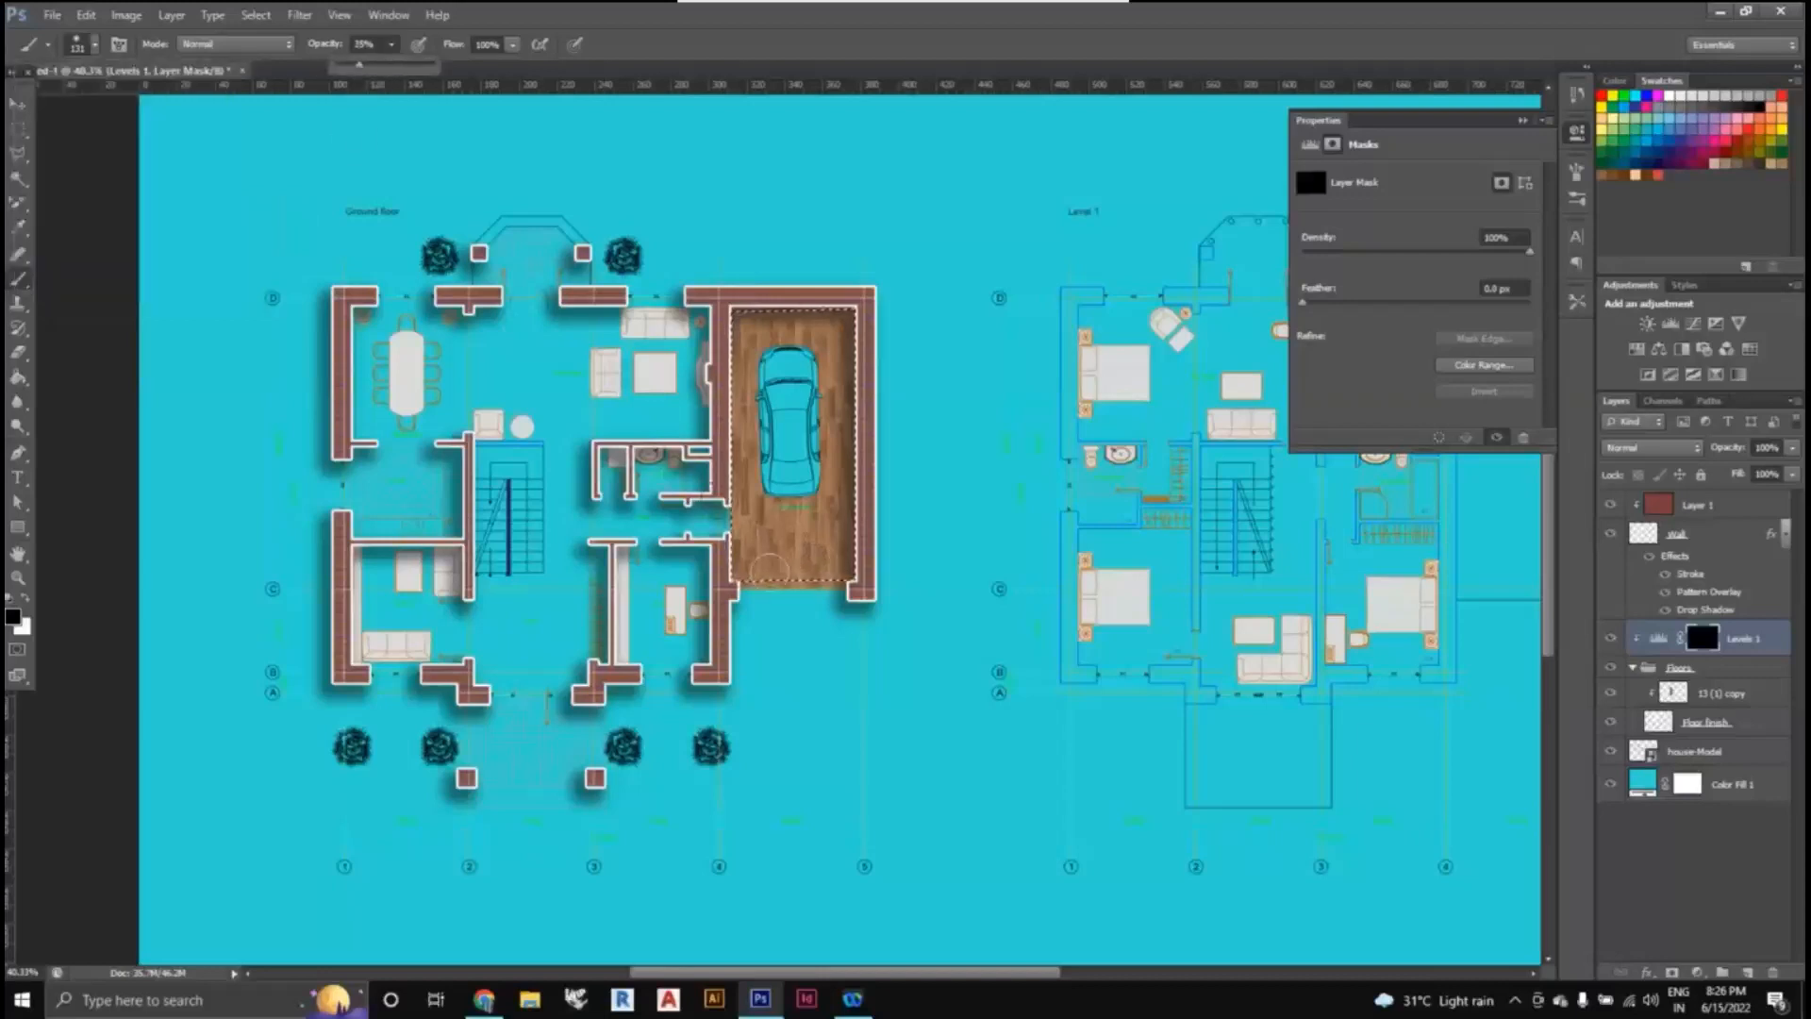
- Paint the Levels mask in white at 77% brush opacity to lighten the wood at the garage's open end
click(26, 602)
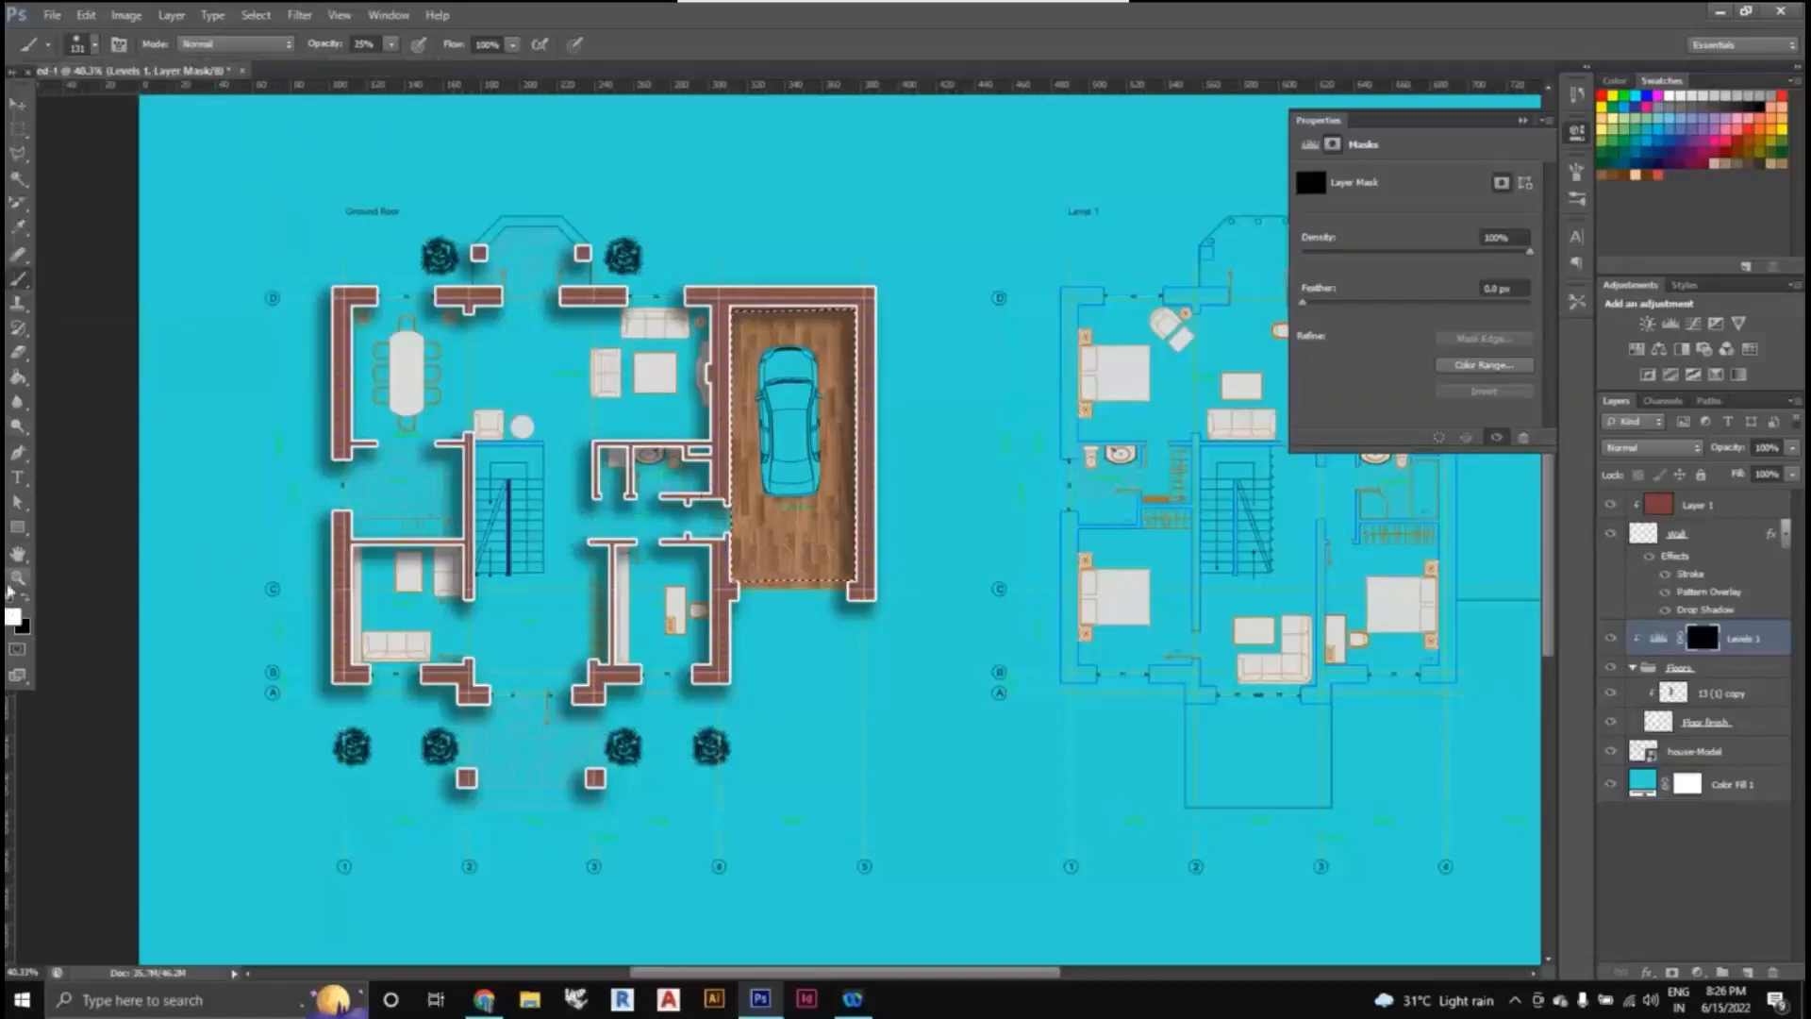
click(26, 603)
click(390, 44)
drag(394, 66, 440, 68)
click(25, 600)
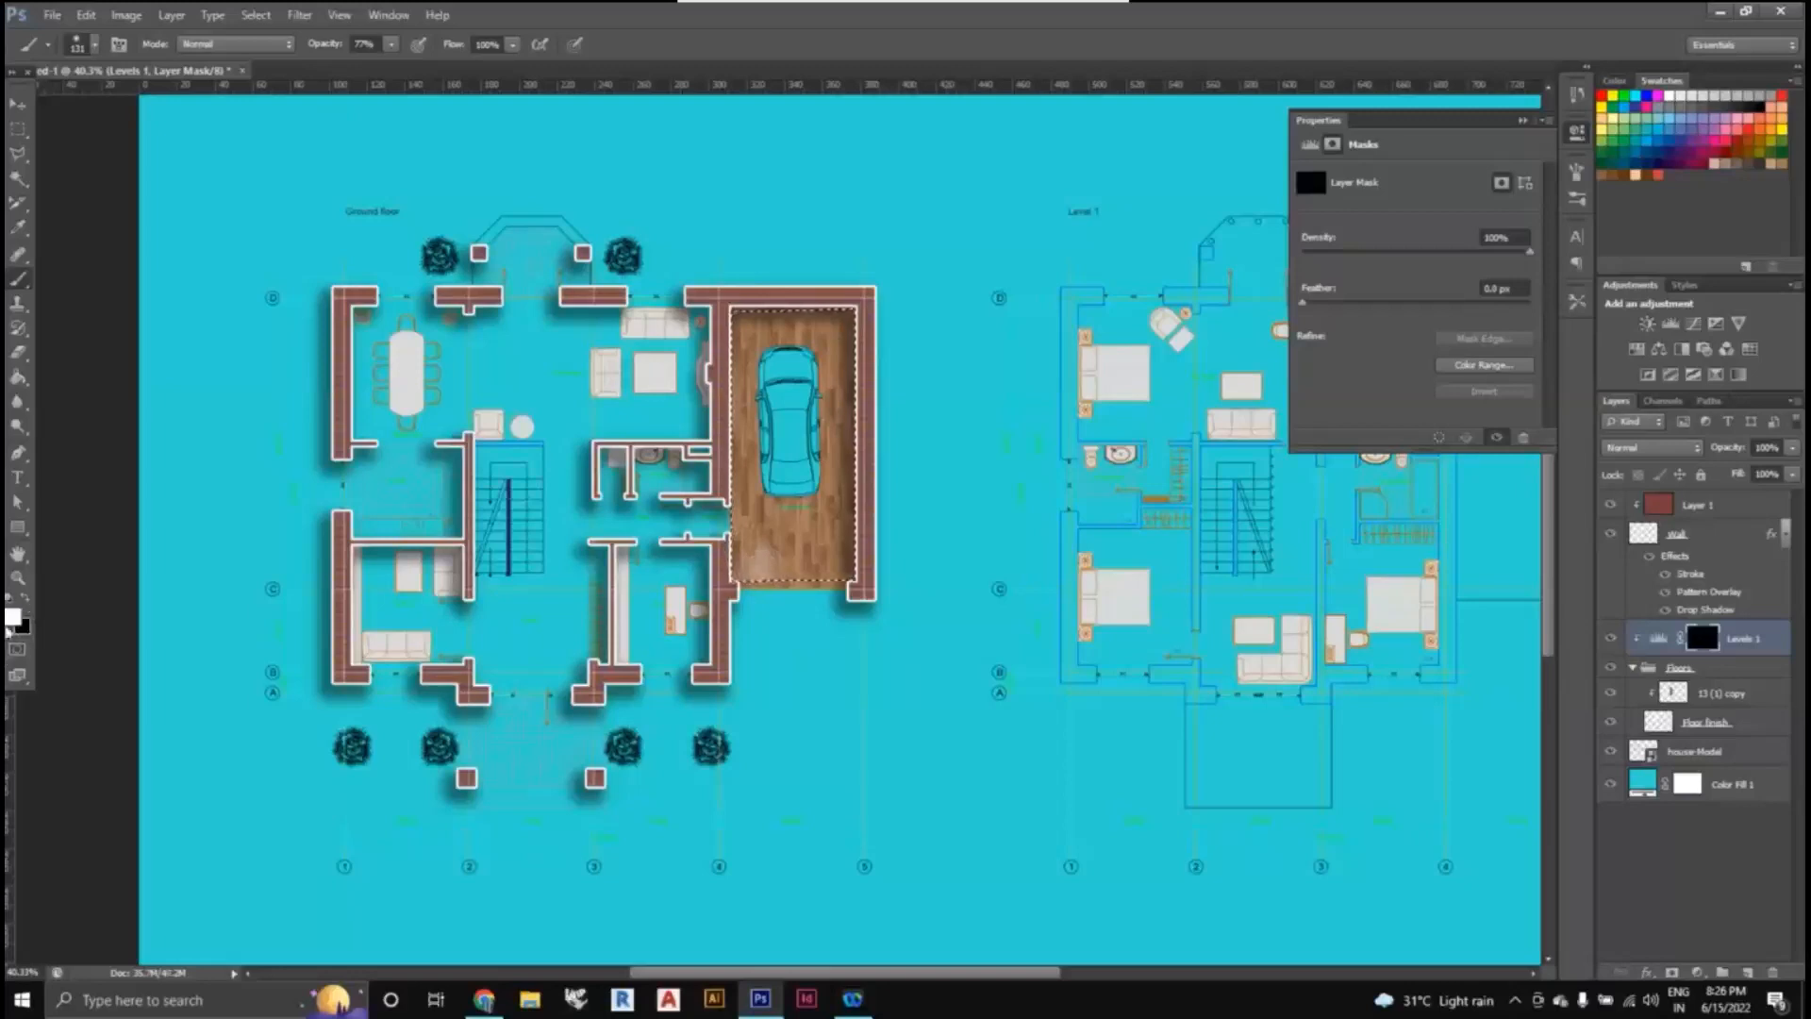
drag(754, 566, 800, 588)
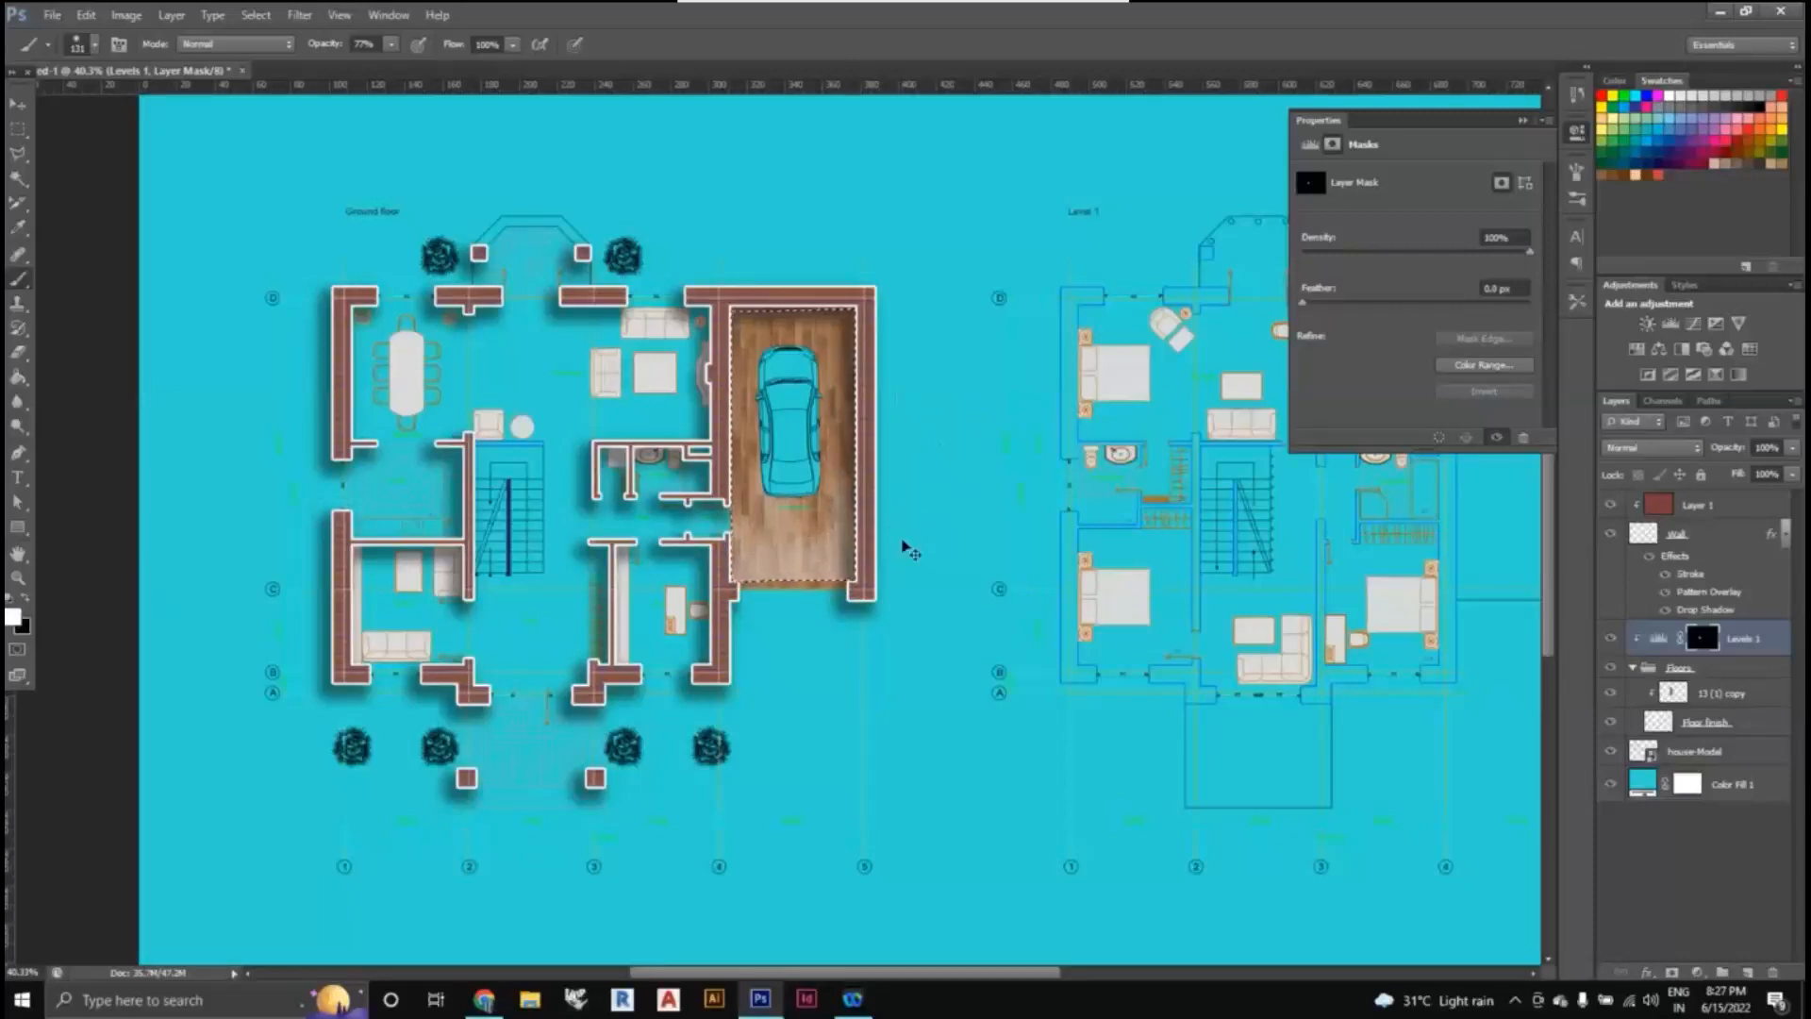
- Delete the Levels 1 adjustment layer above the Floors group
scroll(902, 540, up, 2)
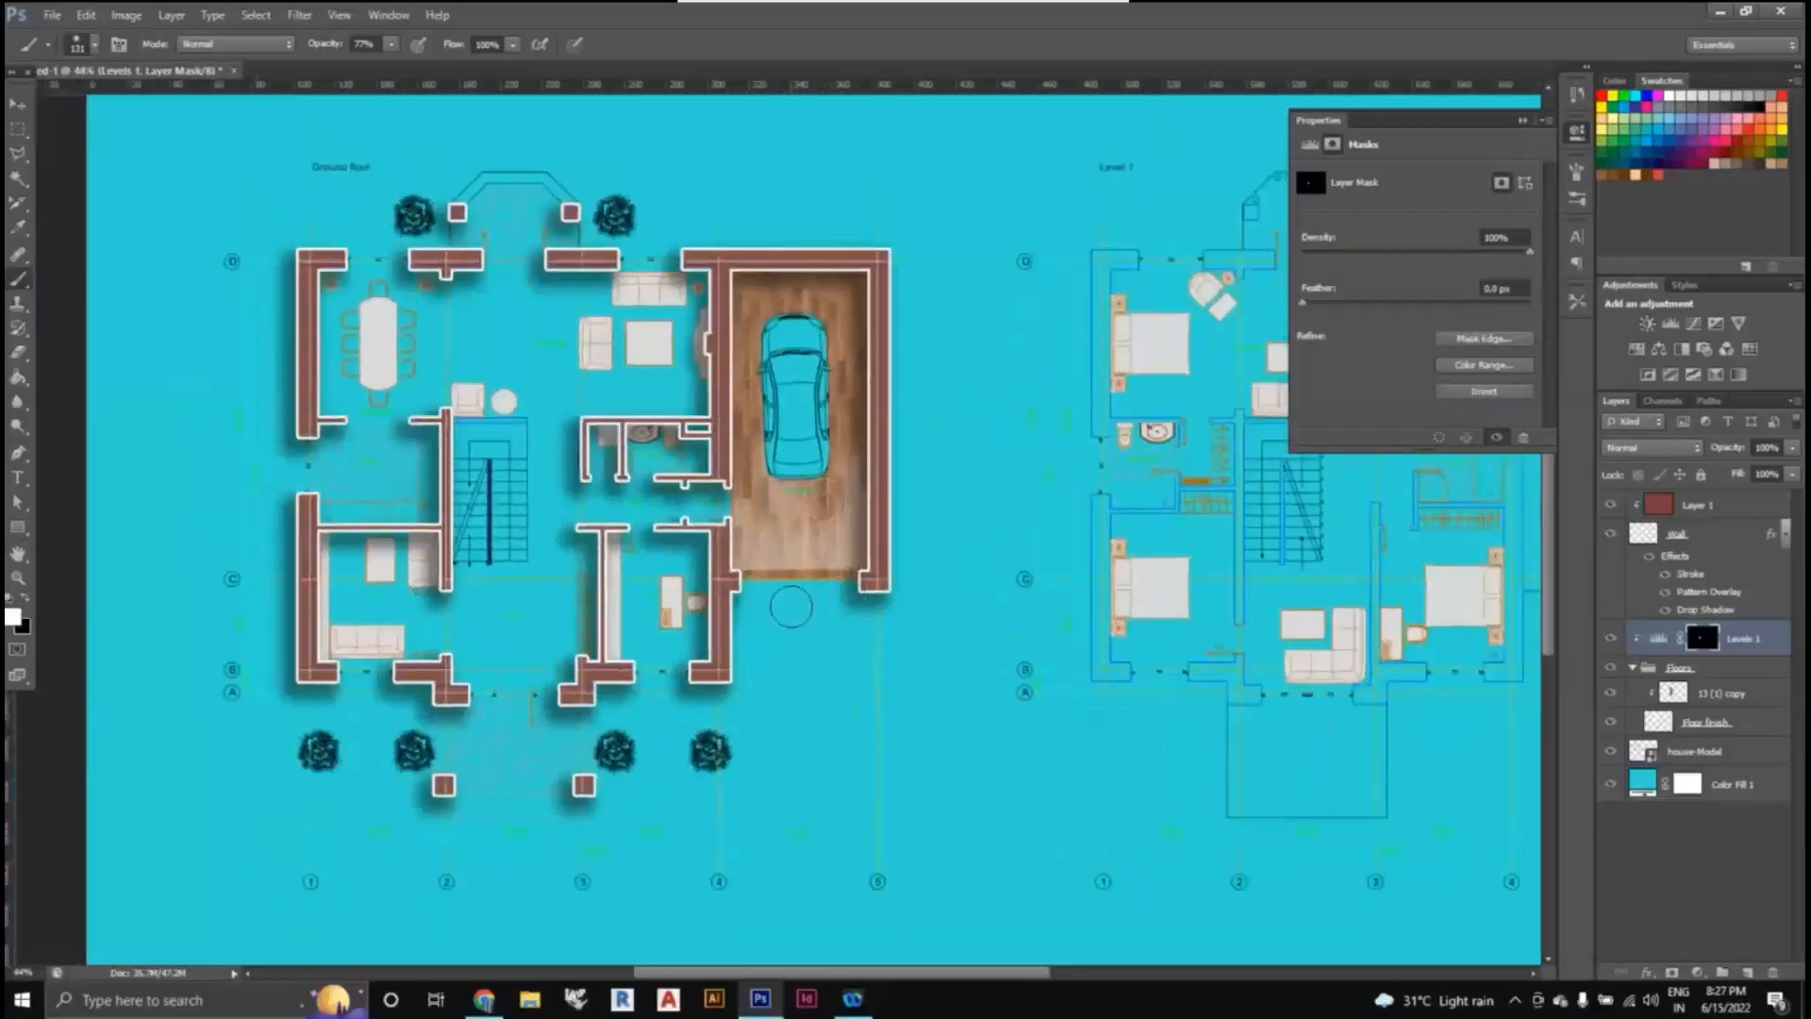
key(ctrl+shift+d)
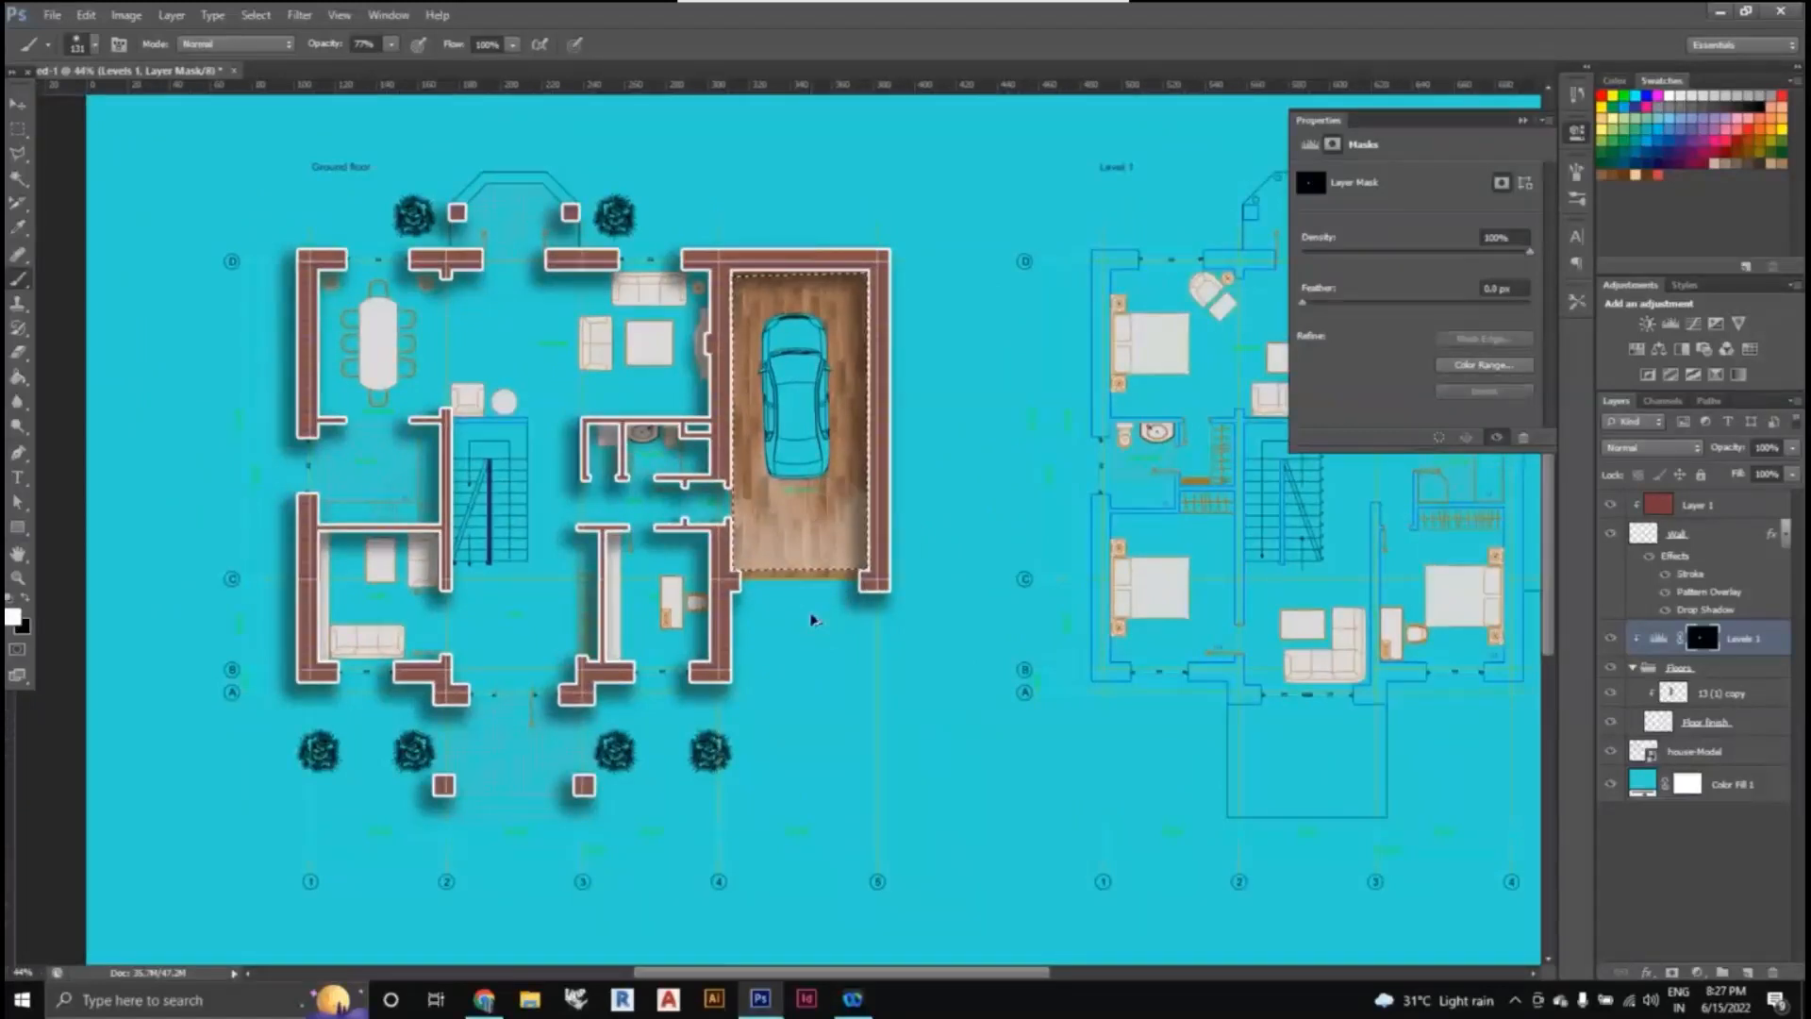
key(v)
click(1760, 648)
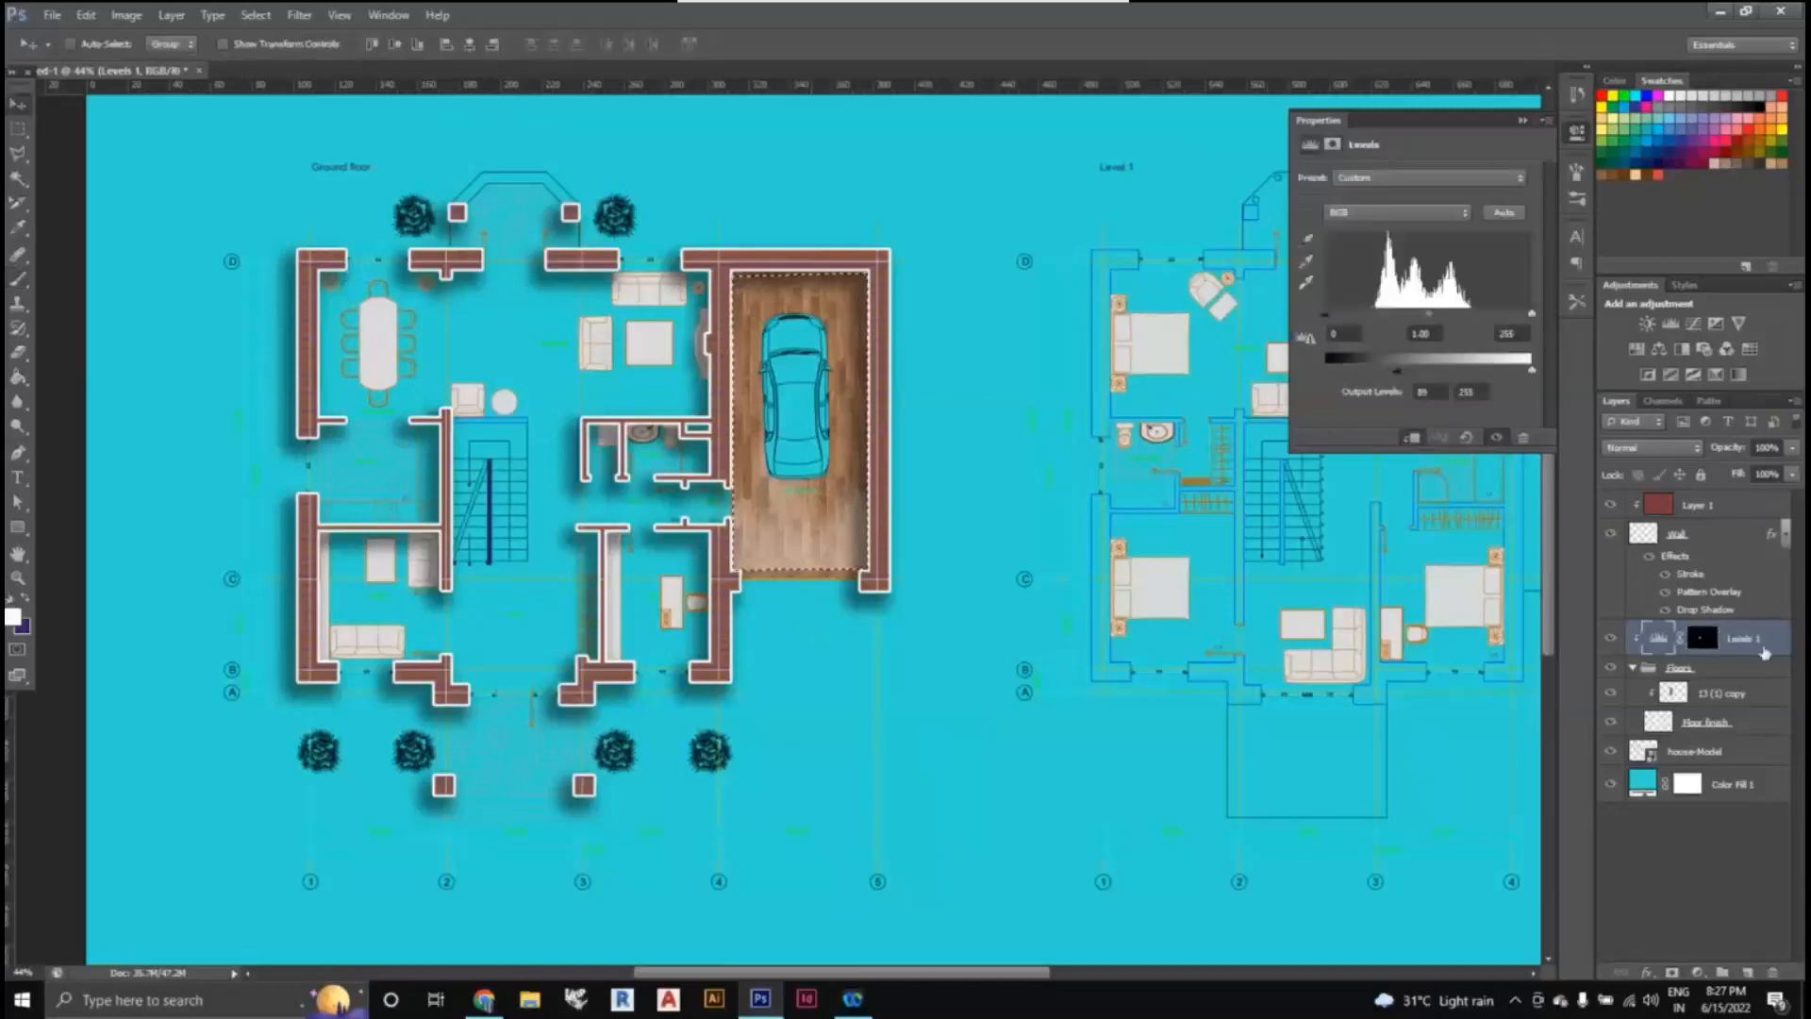
key(Left)
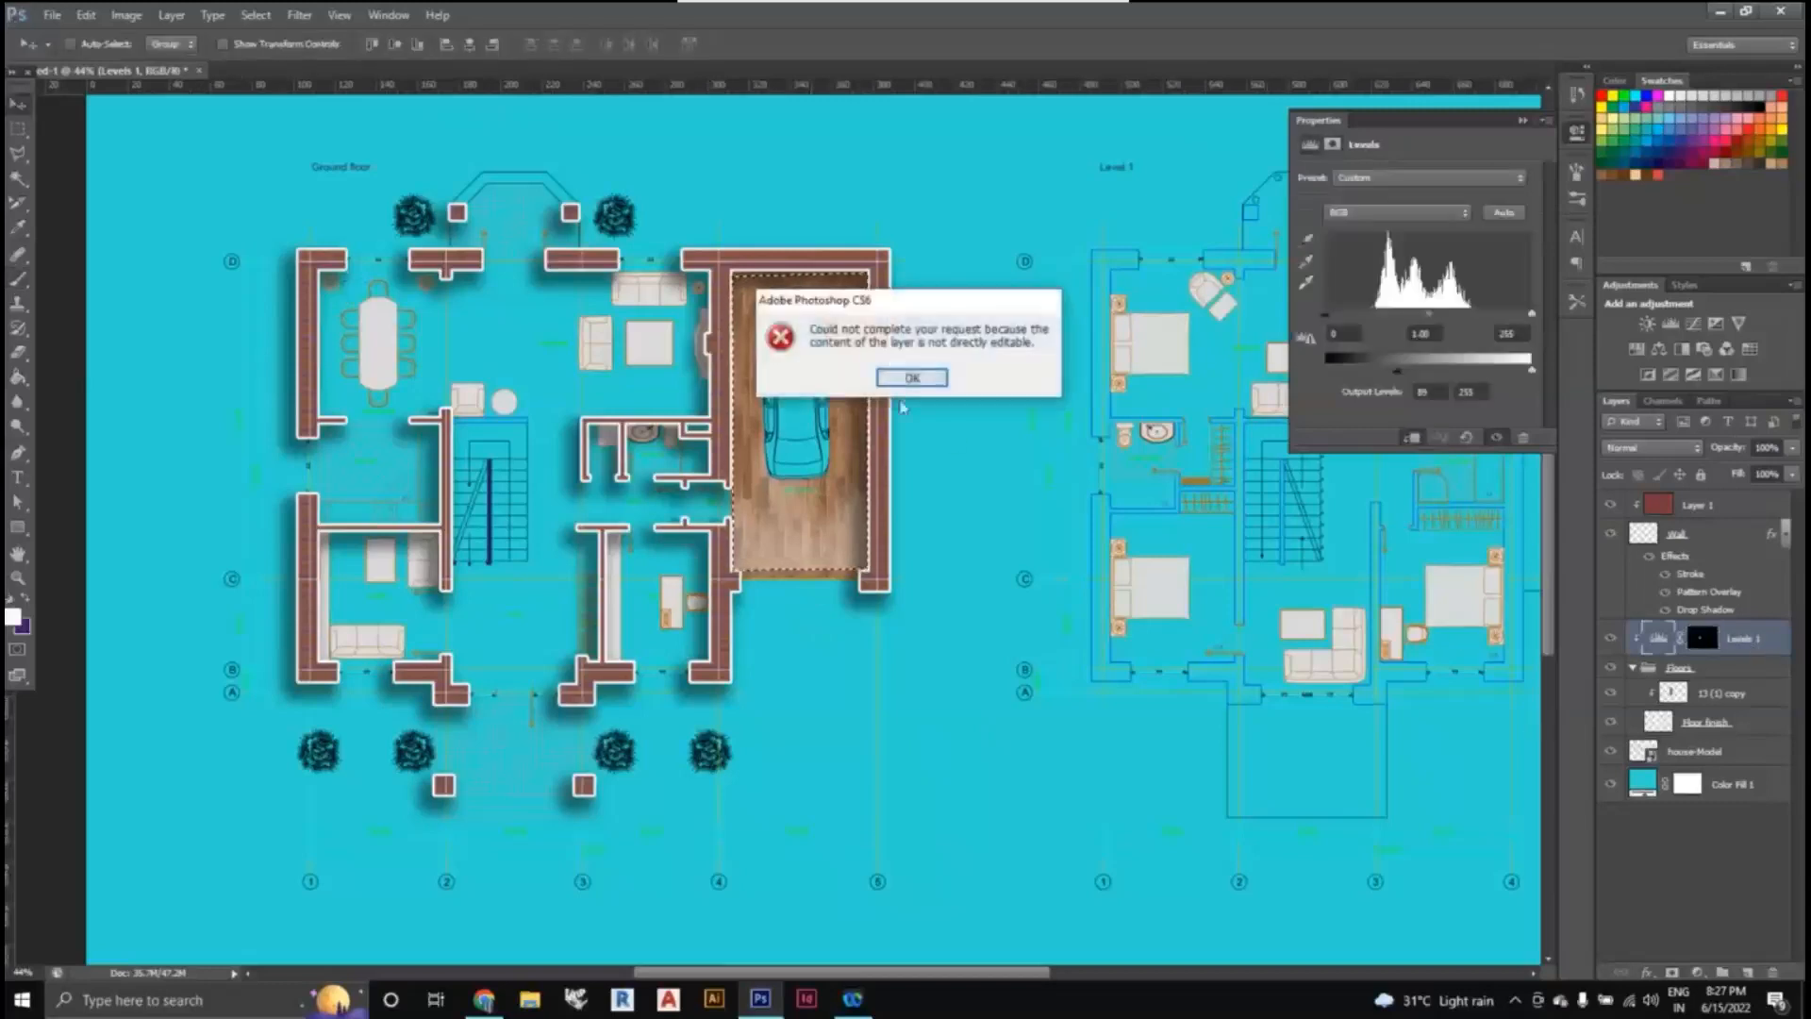
click(937, 377)
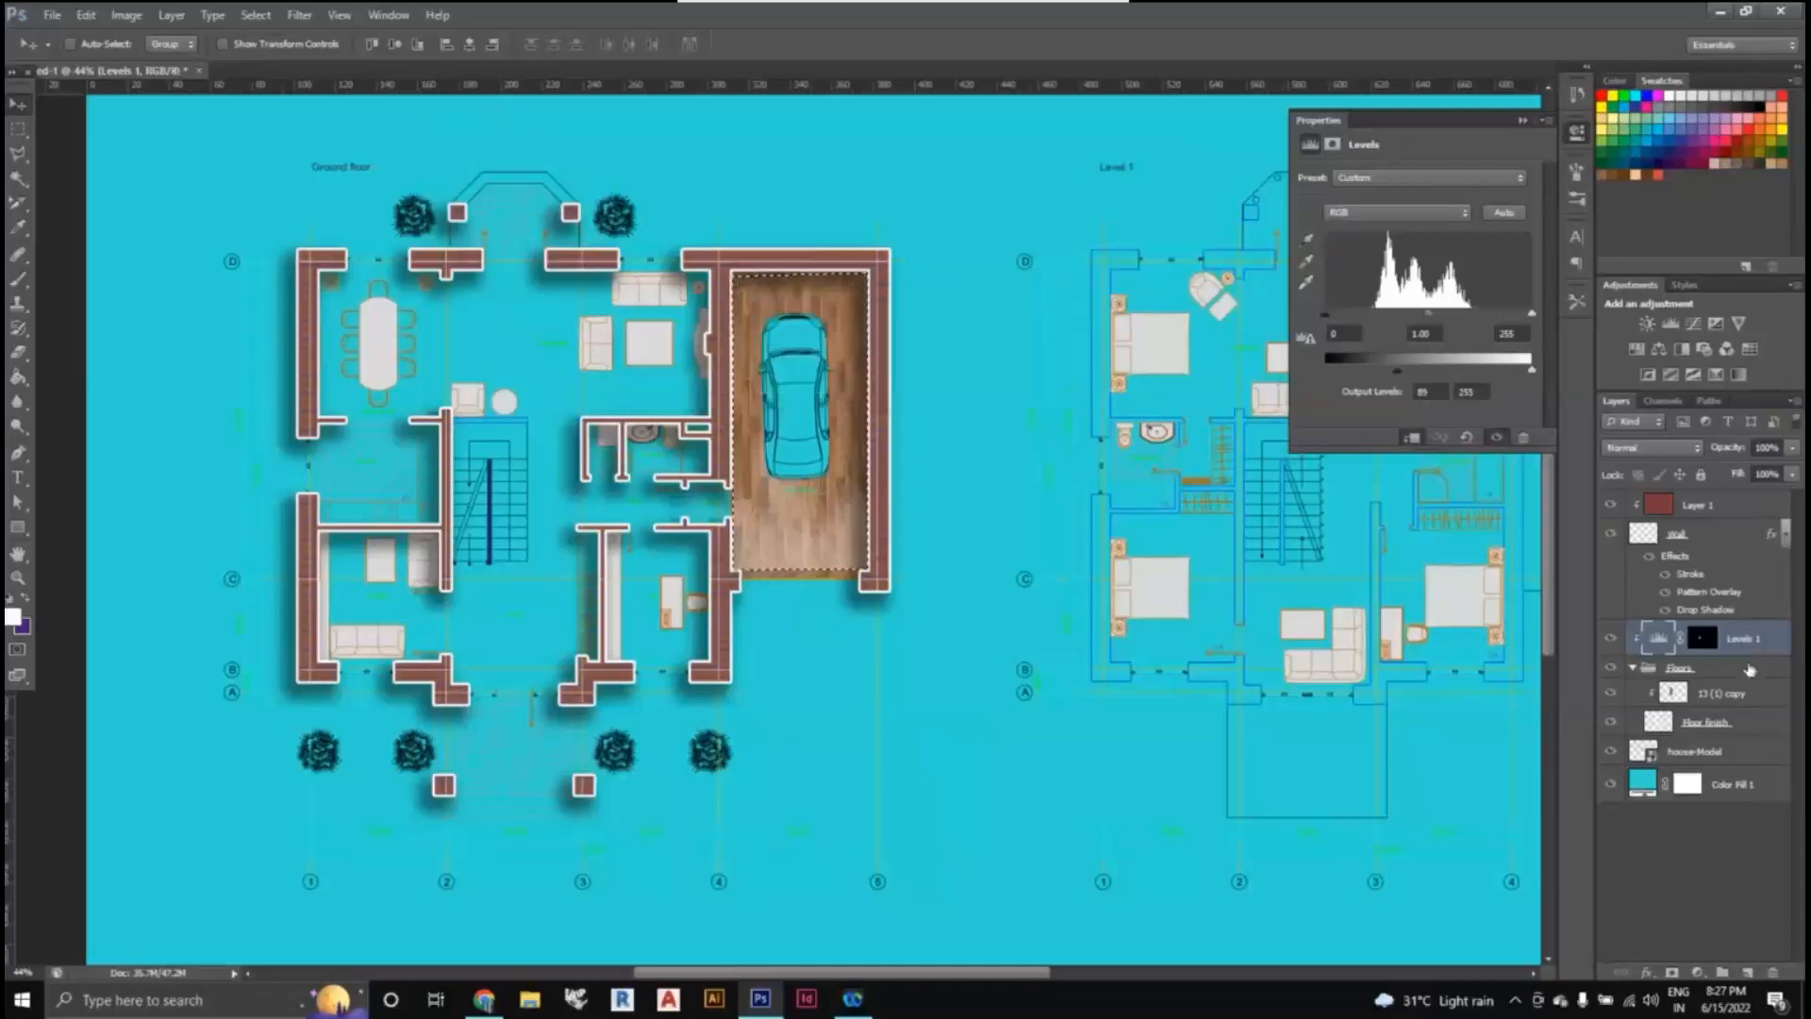
right_click(1732, 639)
click(1509, 418)
click(844, 376)
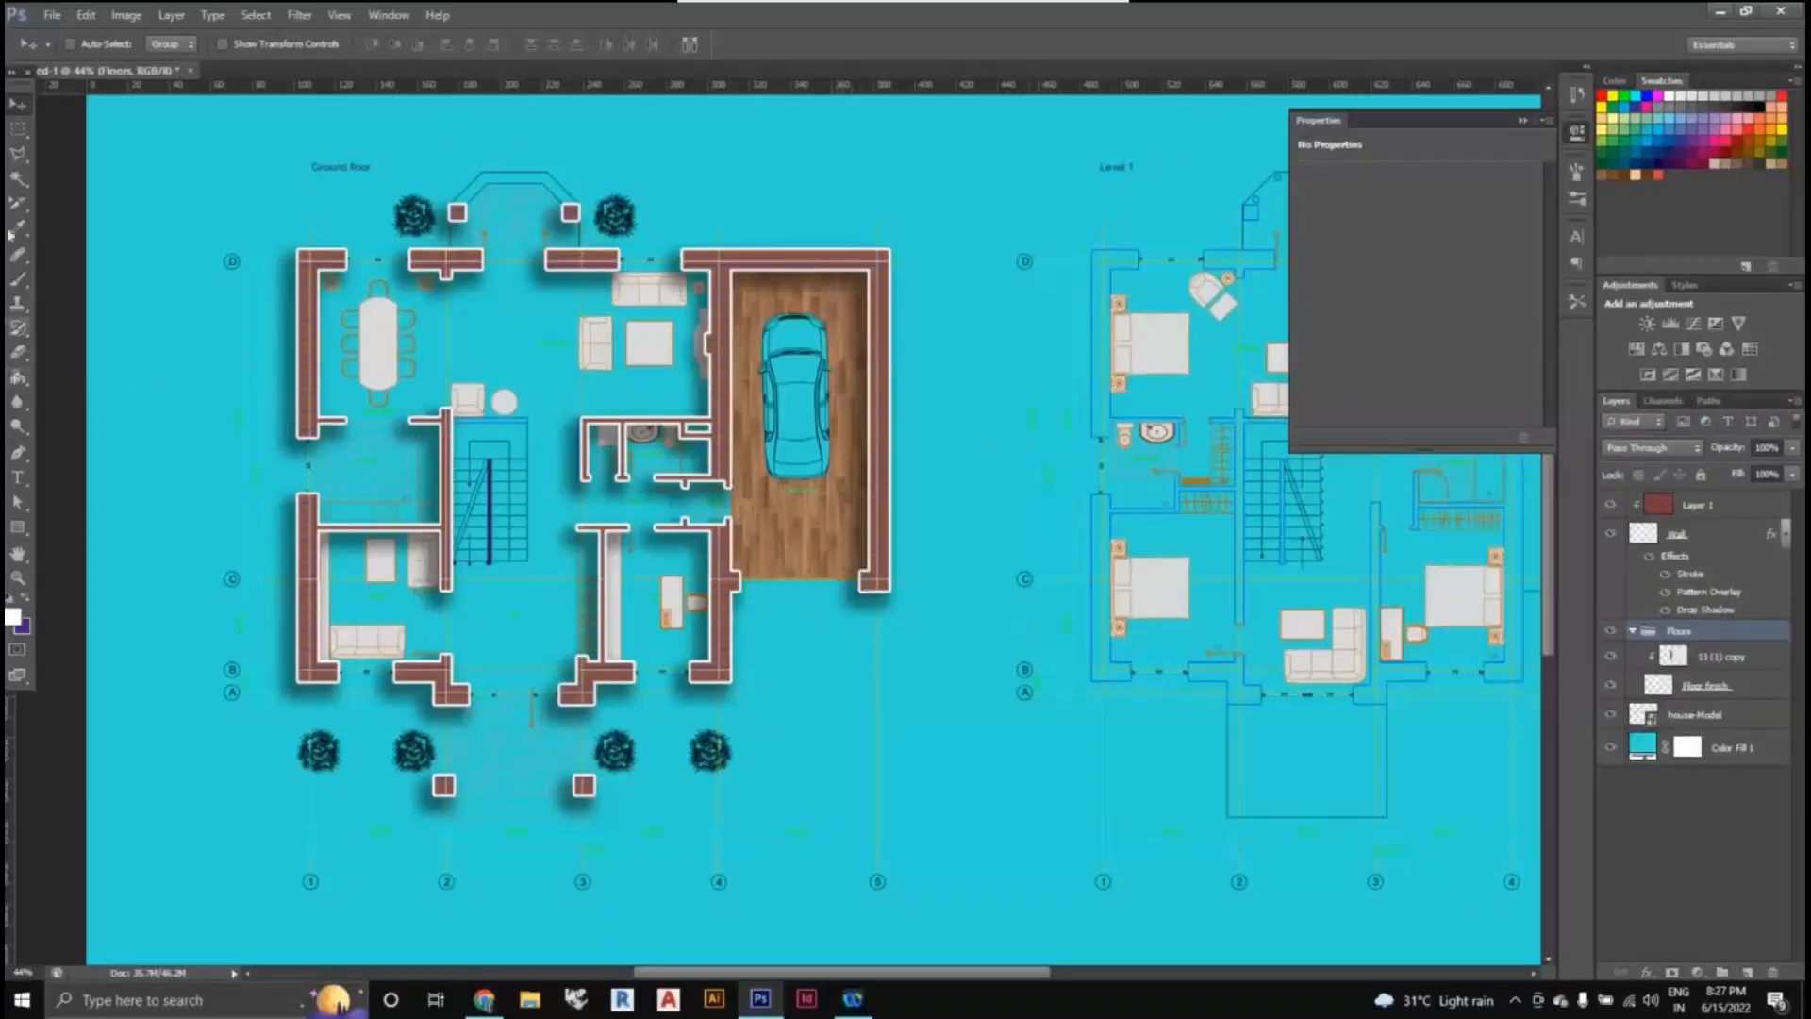
- Add a new layer in the Floors group and outline the garage floor's open end with a Polygonal Lasso selection
click(1747, 973)
key(shift+l)
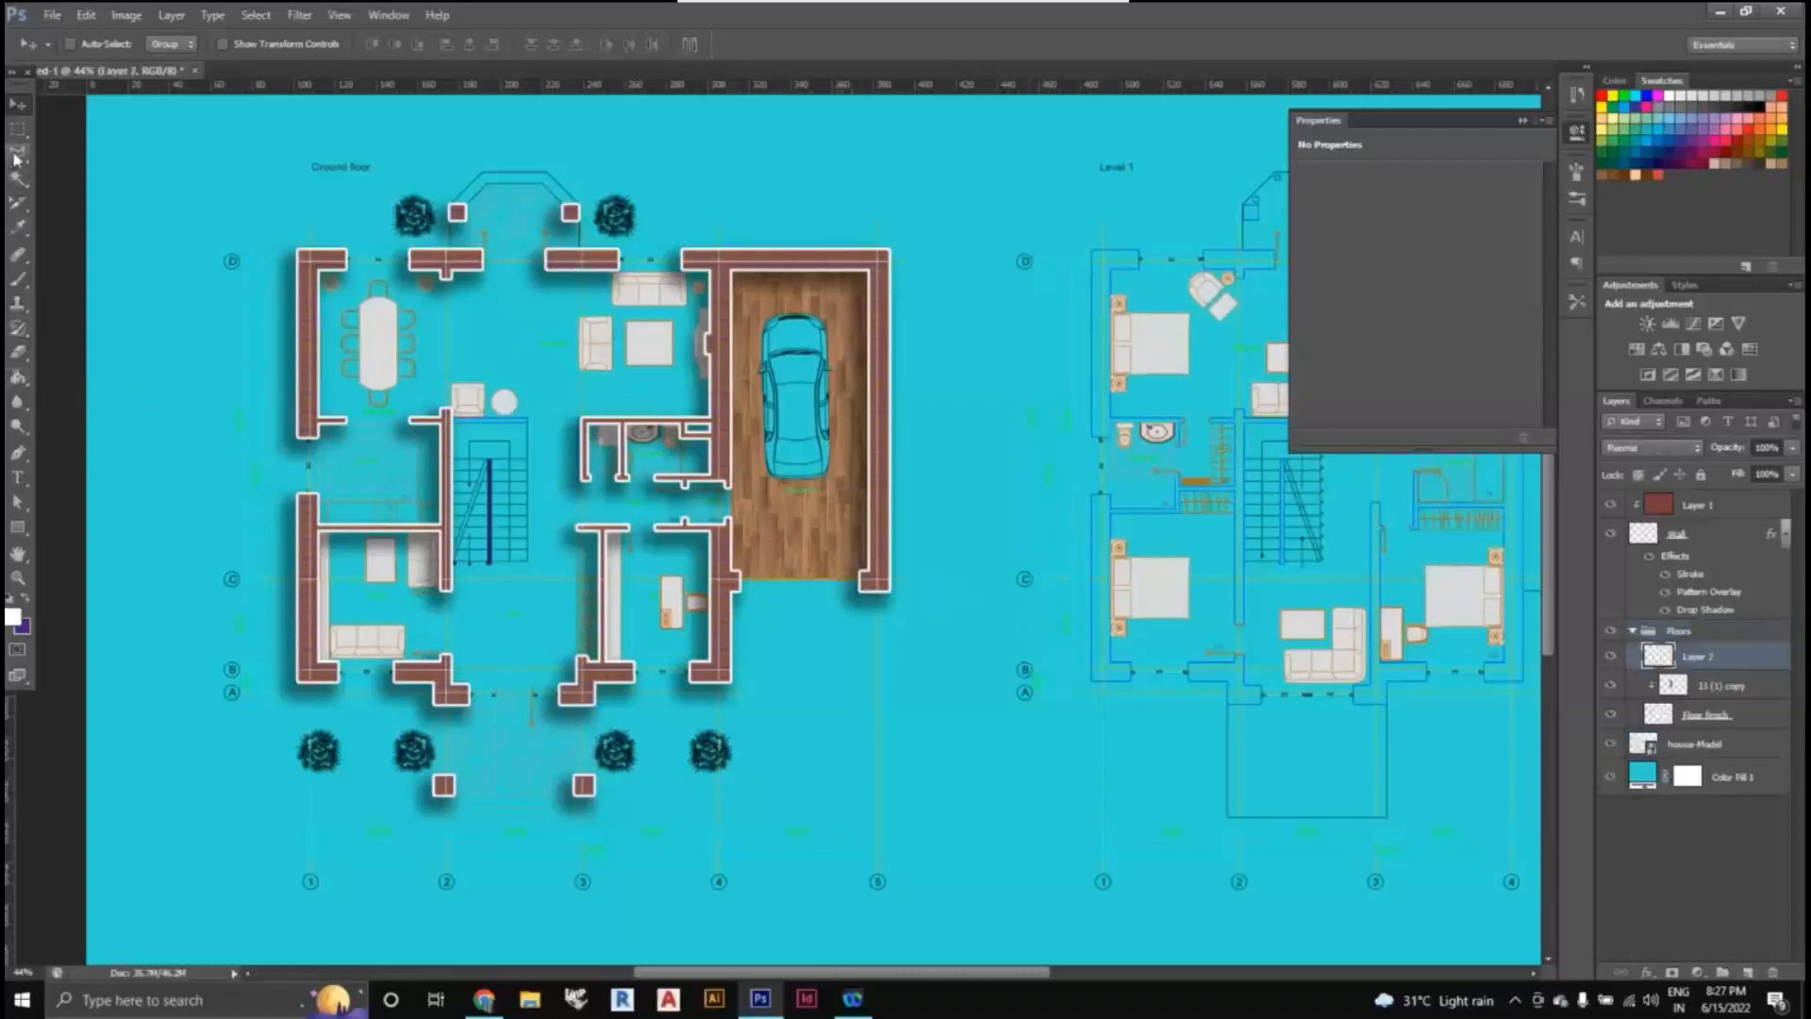
click(752, 592)
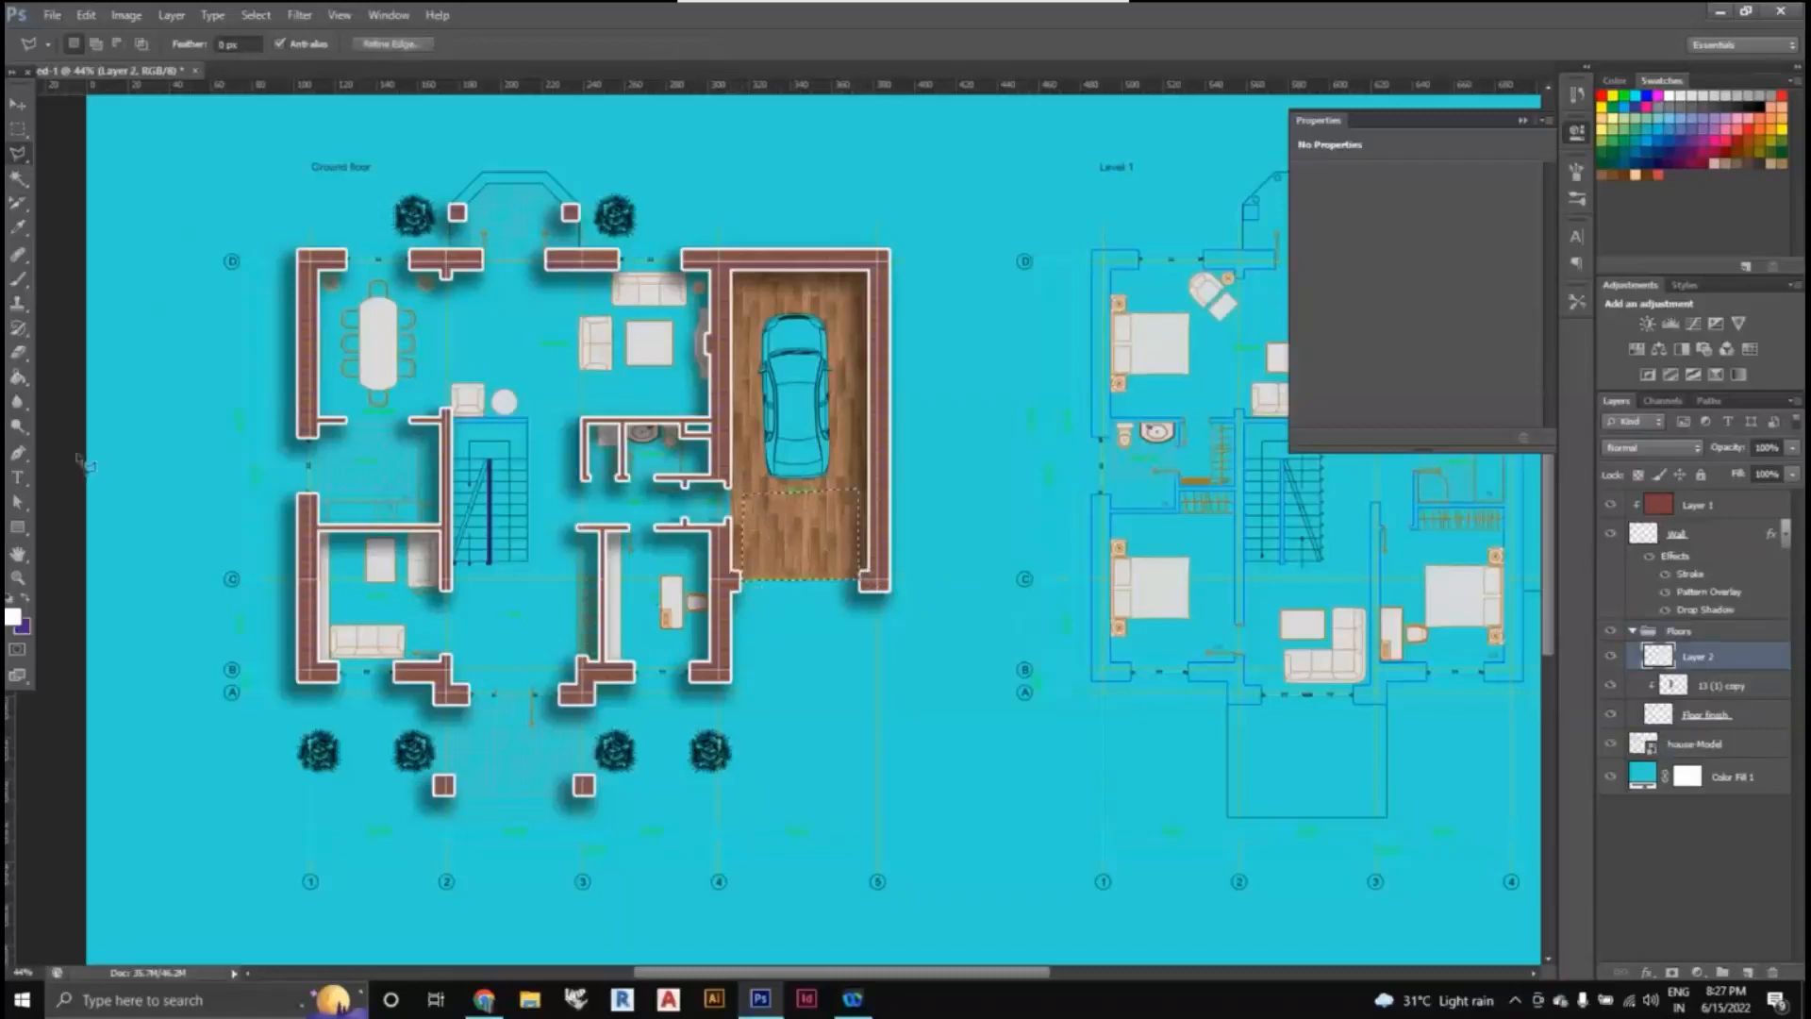
- Switch to the Gradient tool with a linear foreground-to-transparent gradient
click(19, 530)
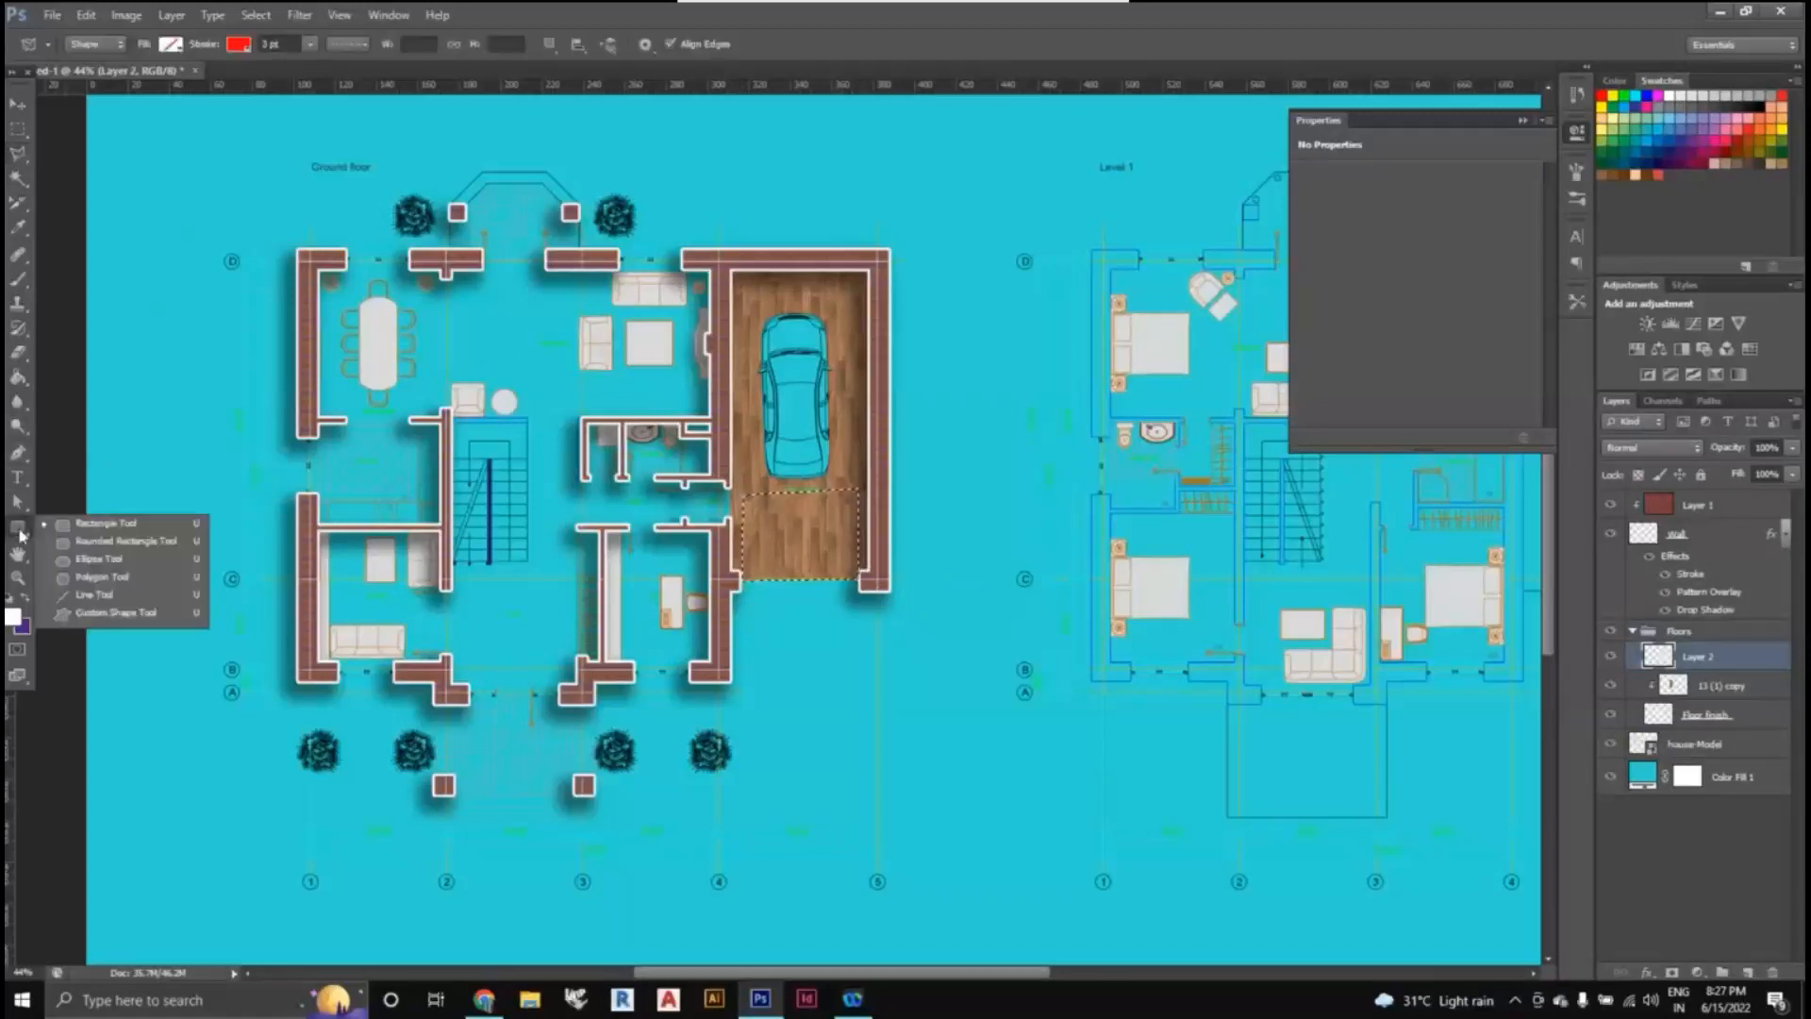
click(24, 385)
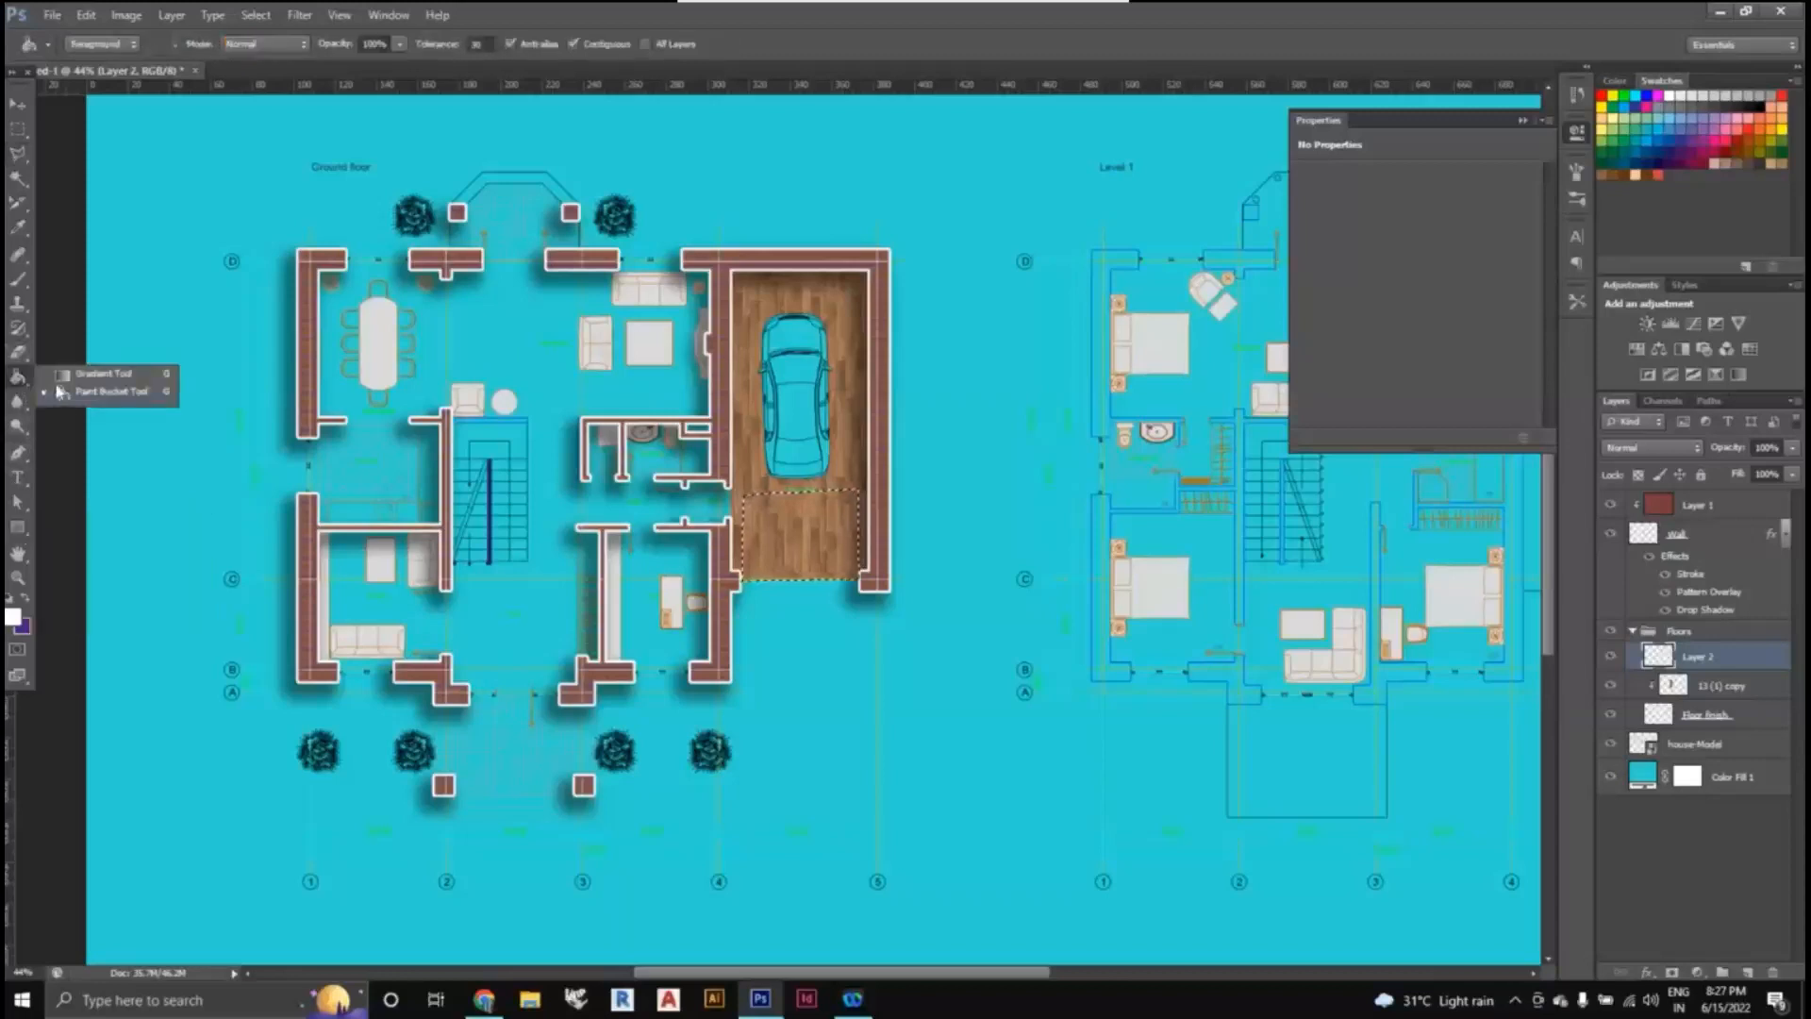
click(58, 374)
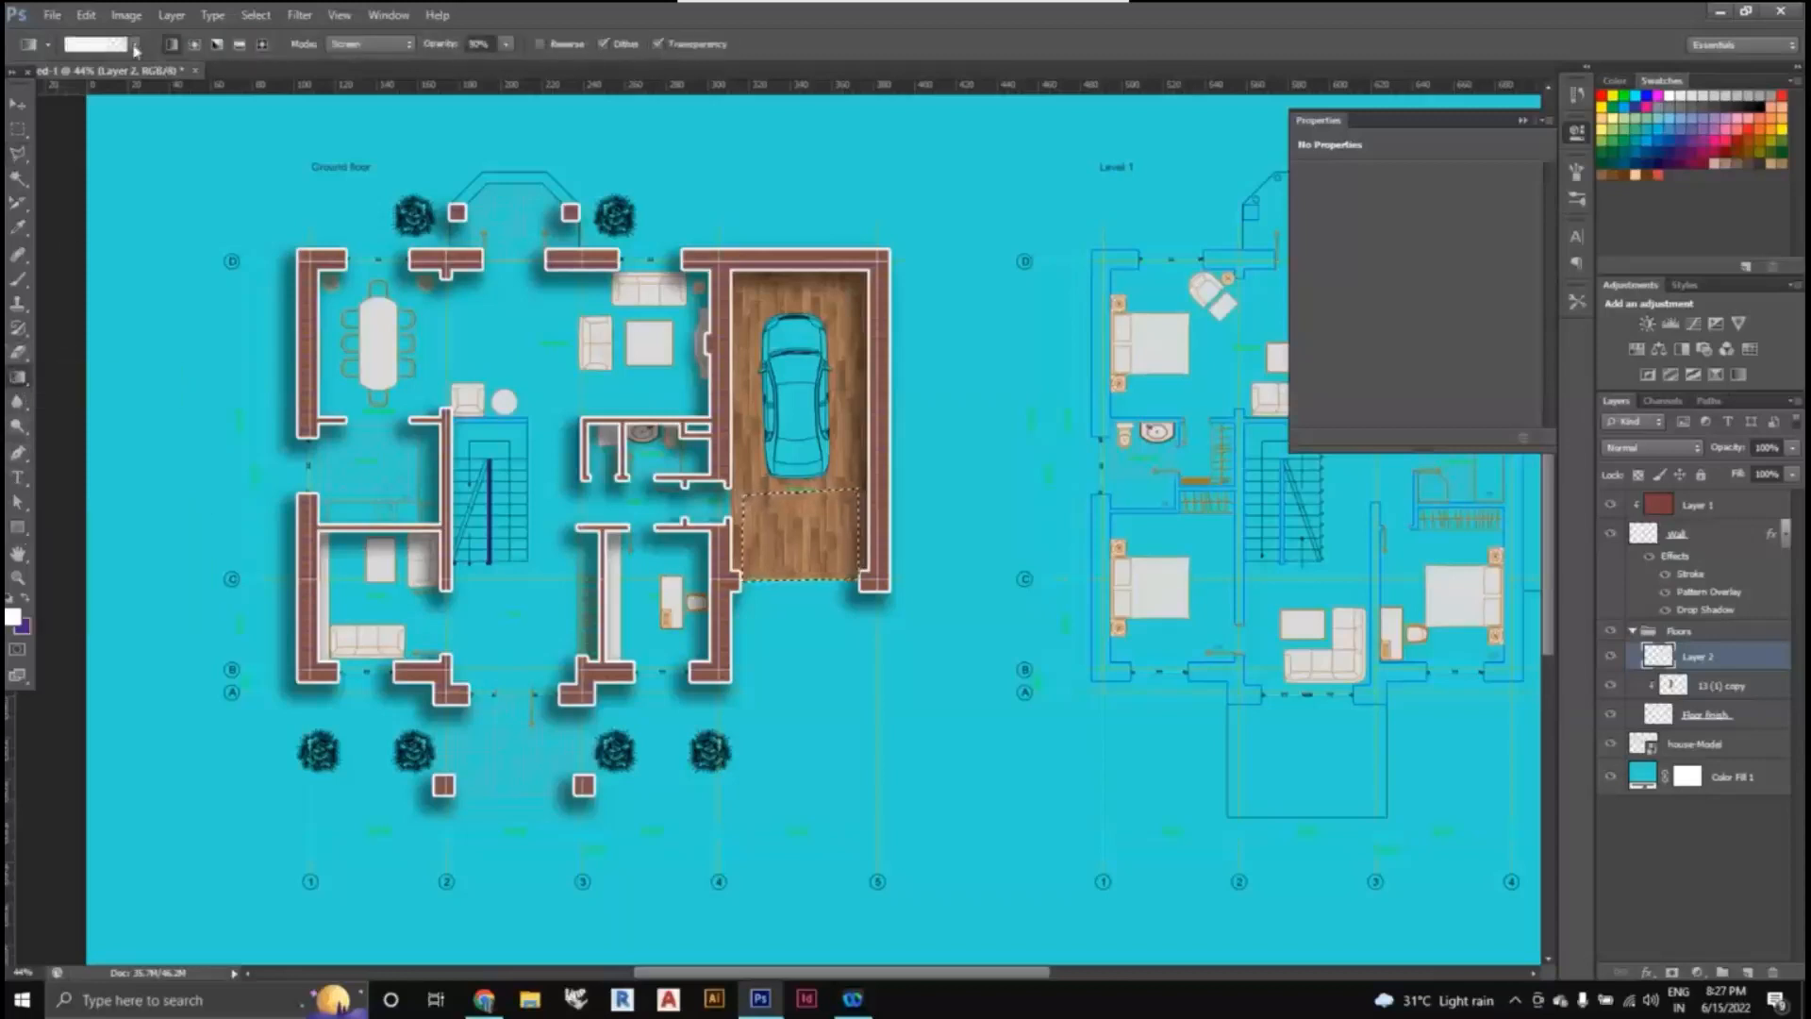
click(134, 46)
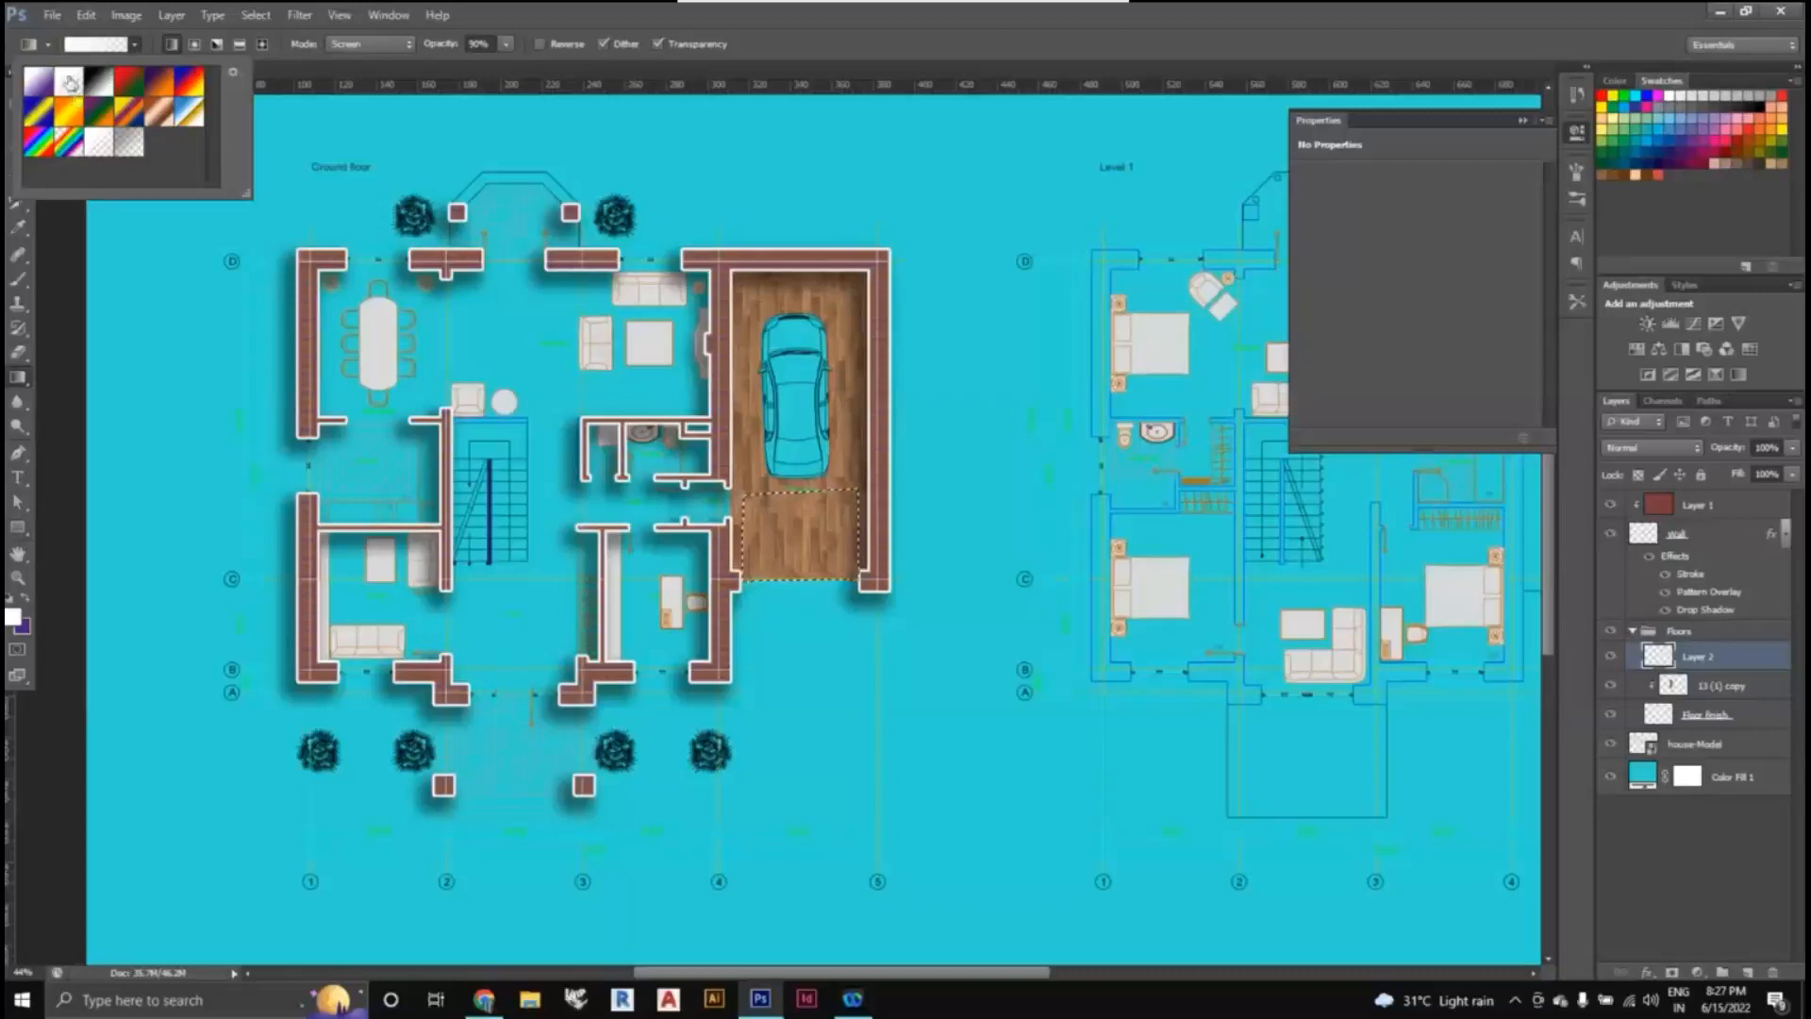
click(137, 48)
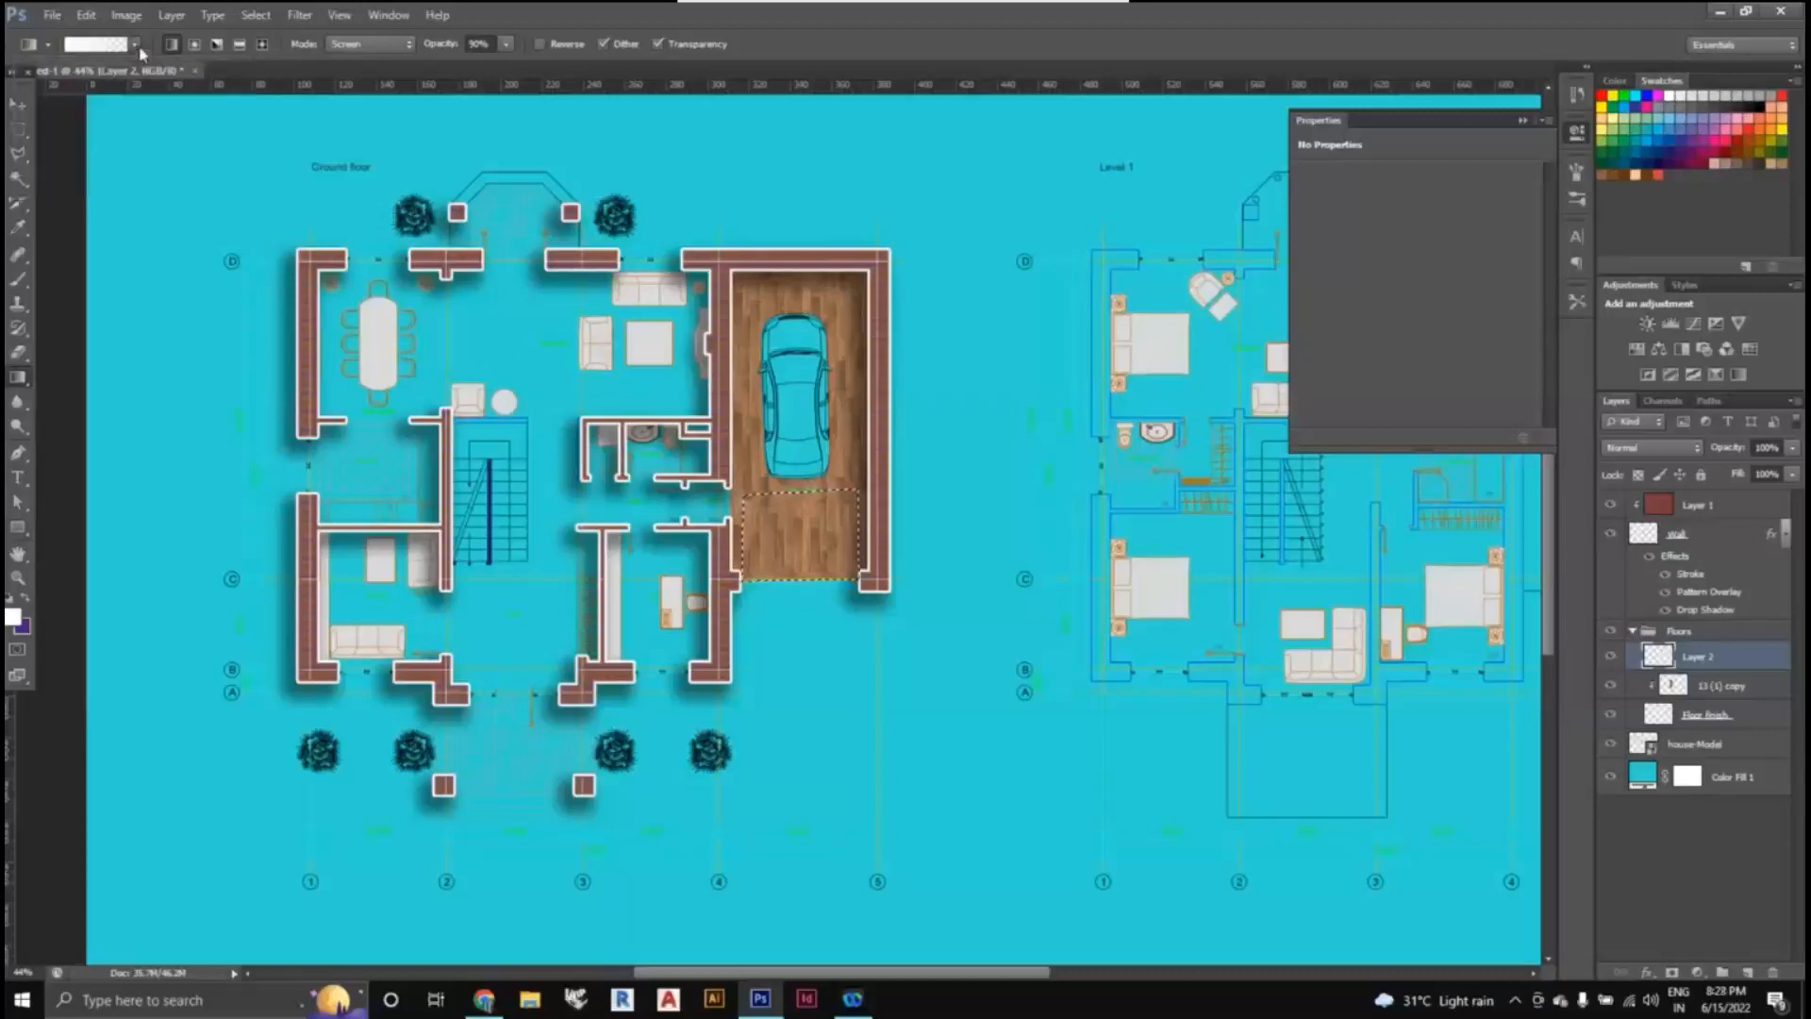
- Try a yellow foreground-to-transparent gradient inside the selection, fading inward from the garage's open end
click(12, 616)
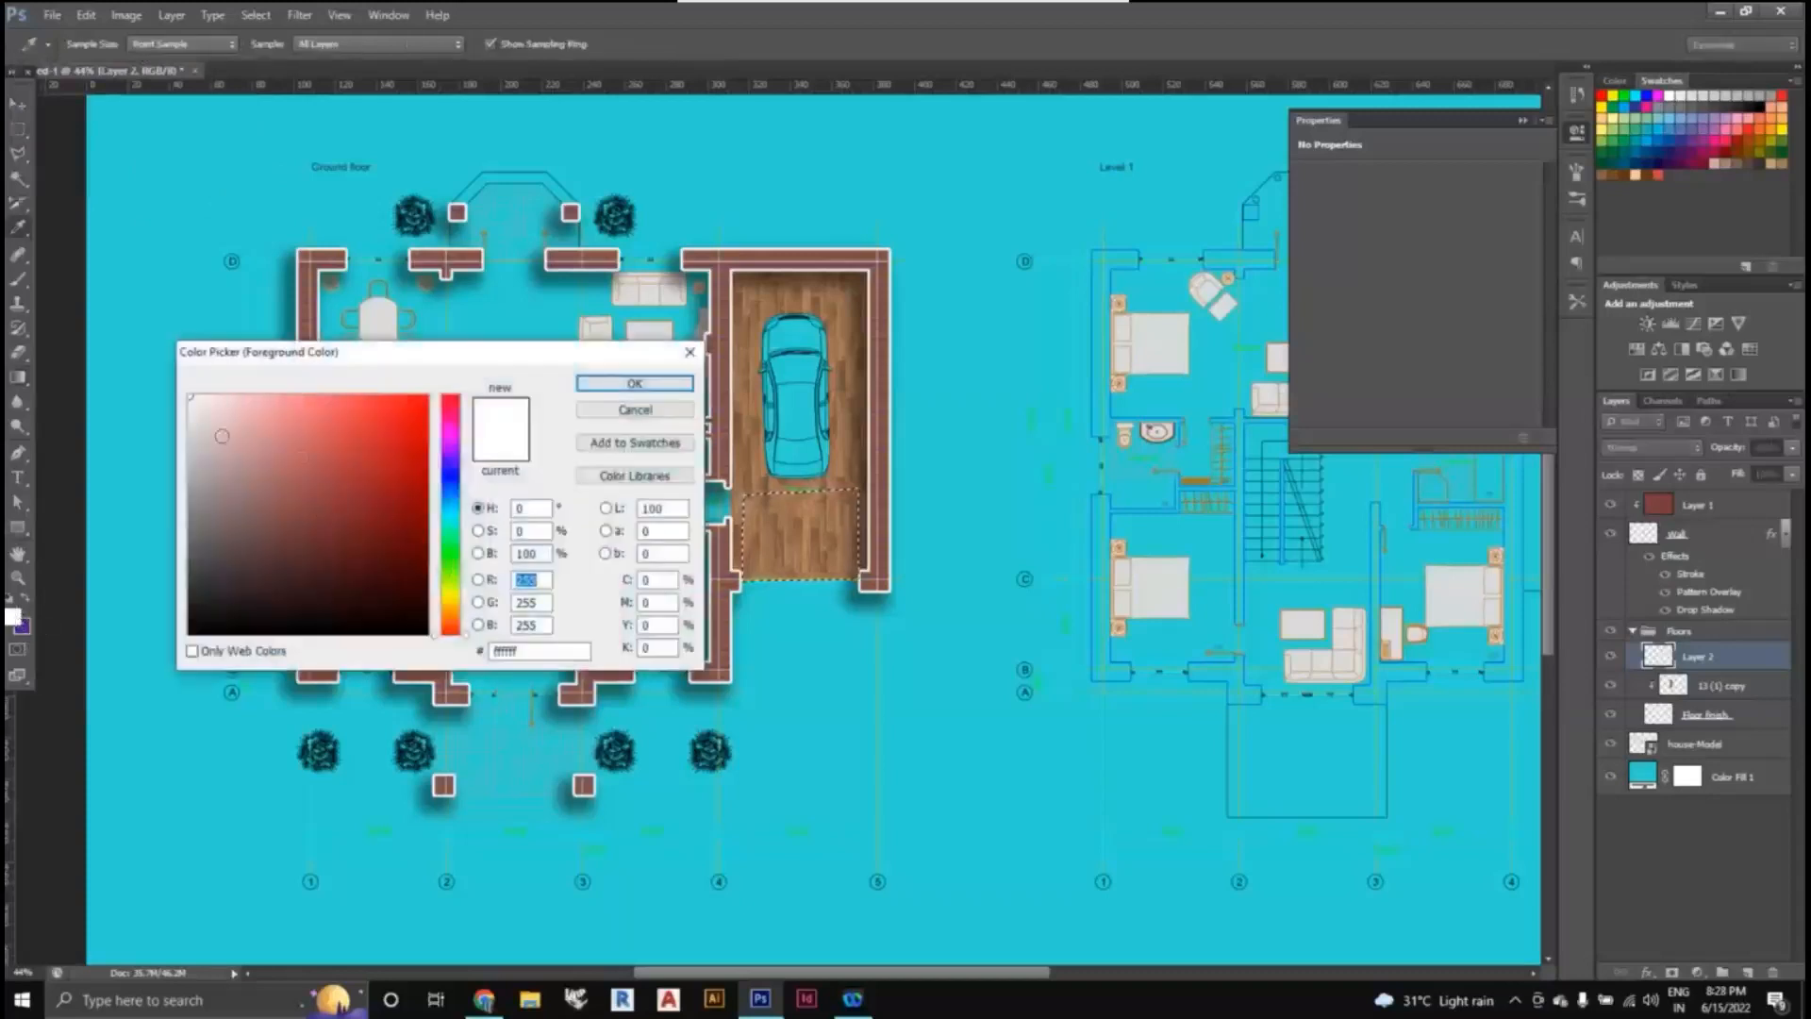
click(456, 594)
click(600, 384)
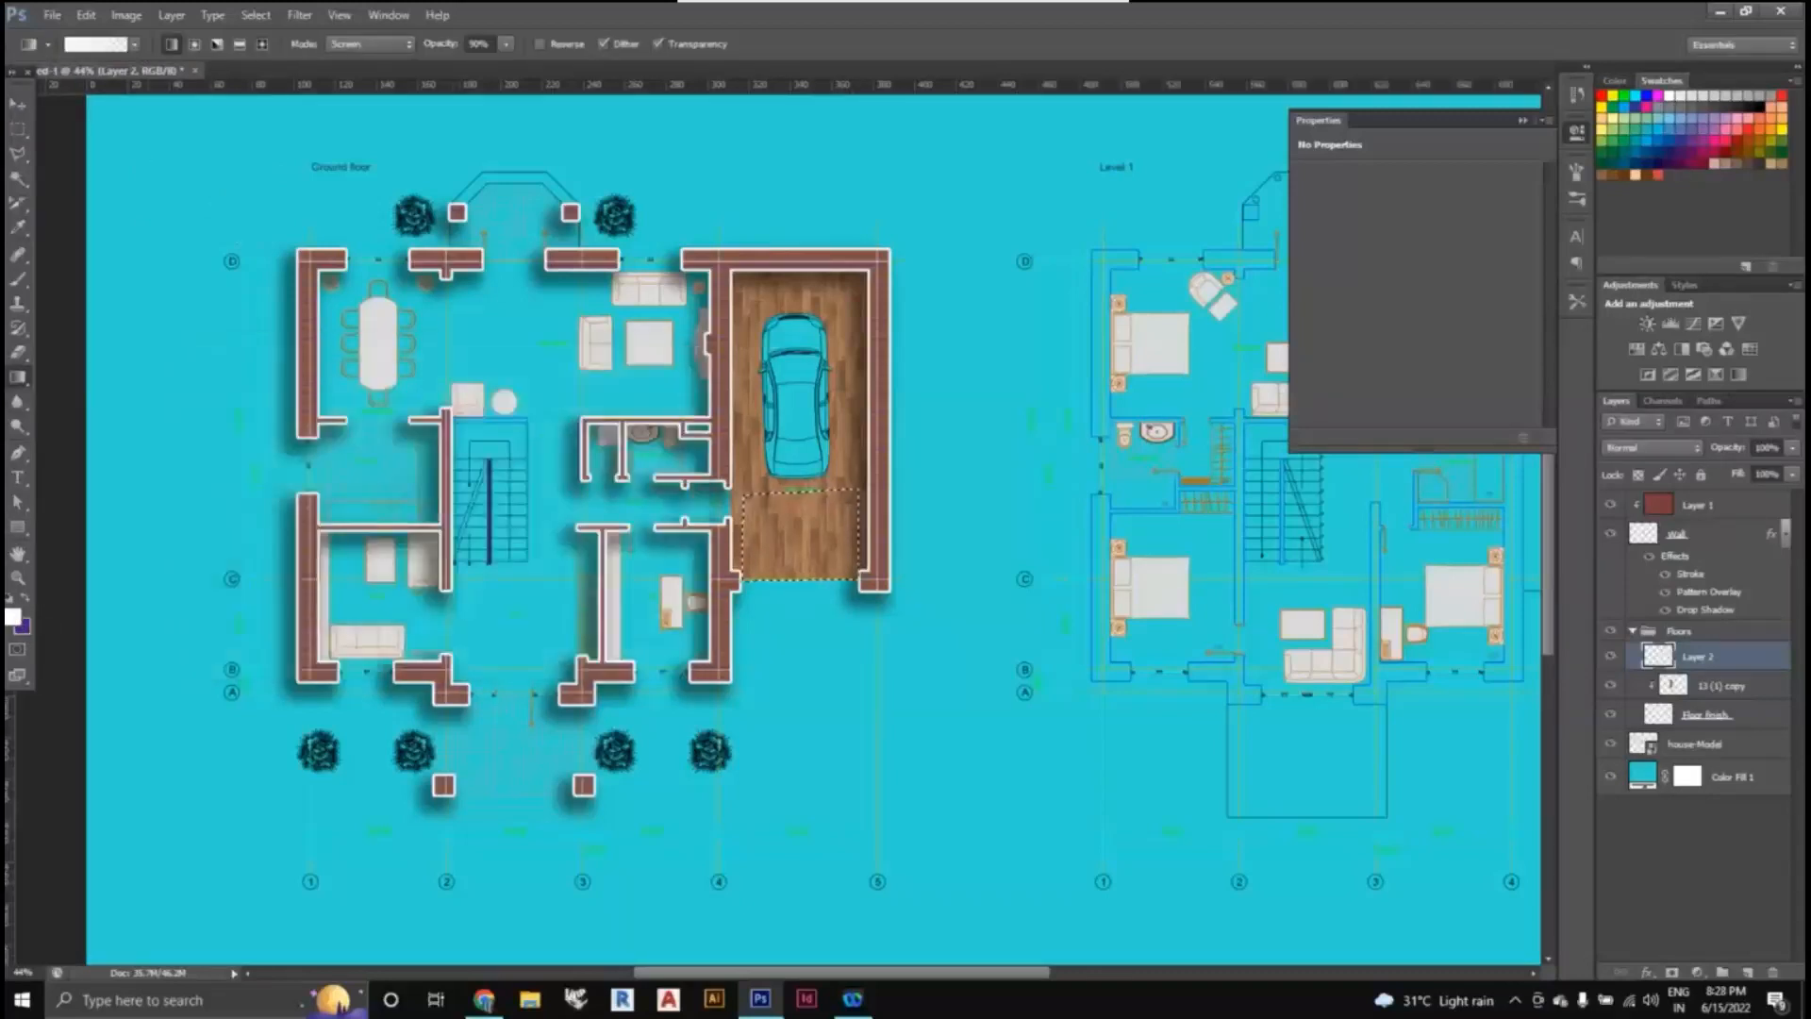
click(137, 45)
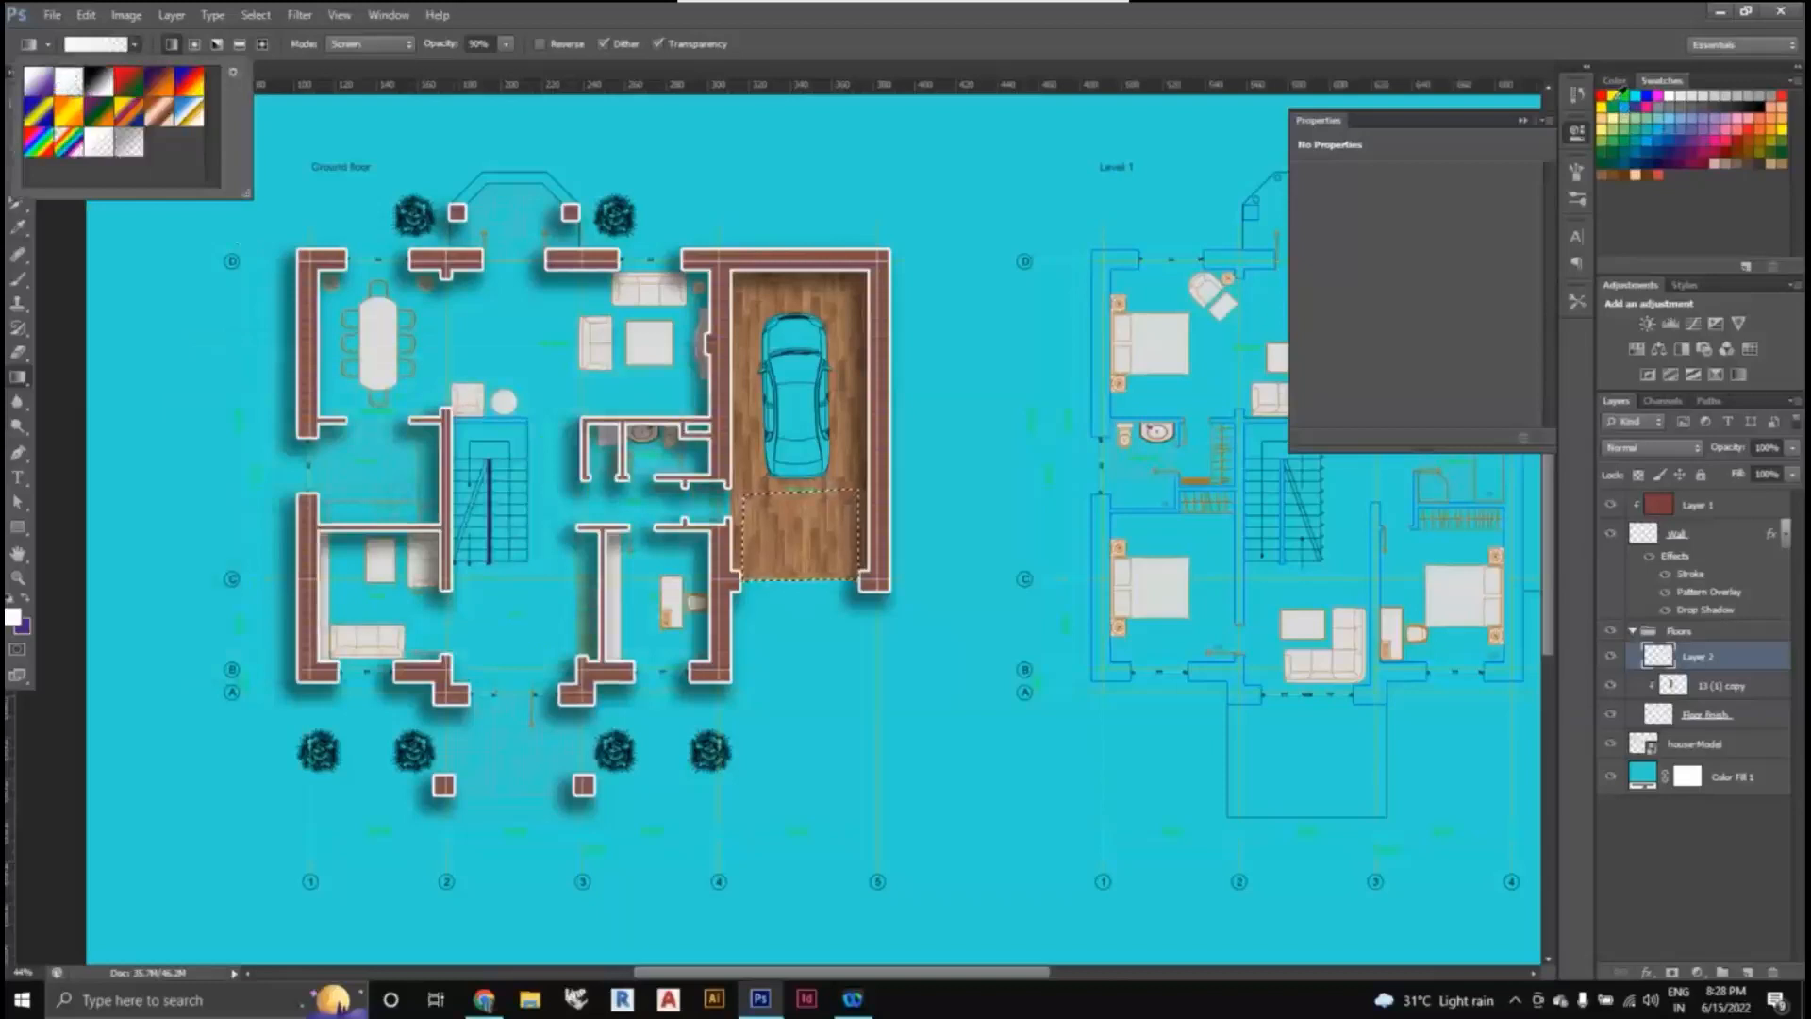
click(1613, 94)
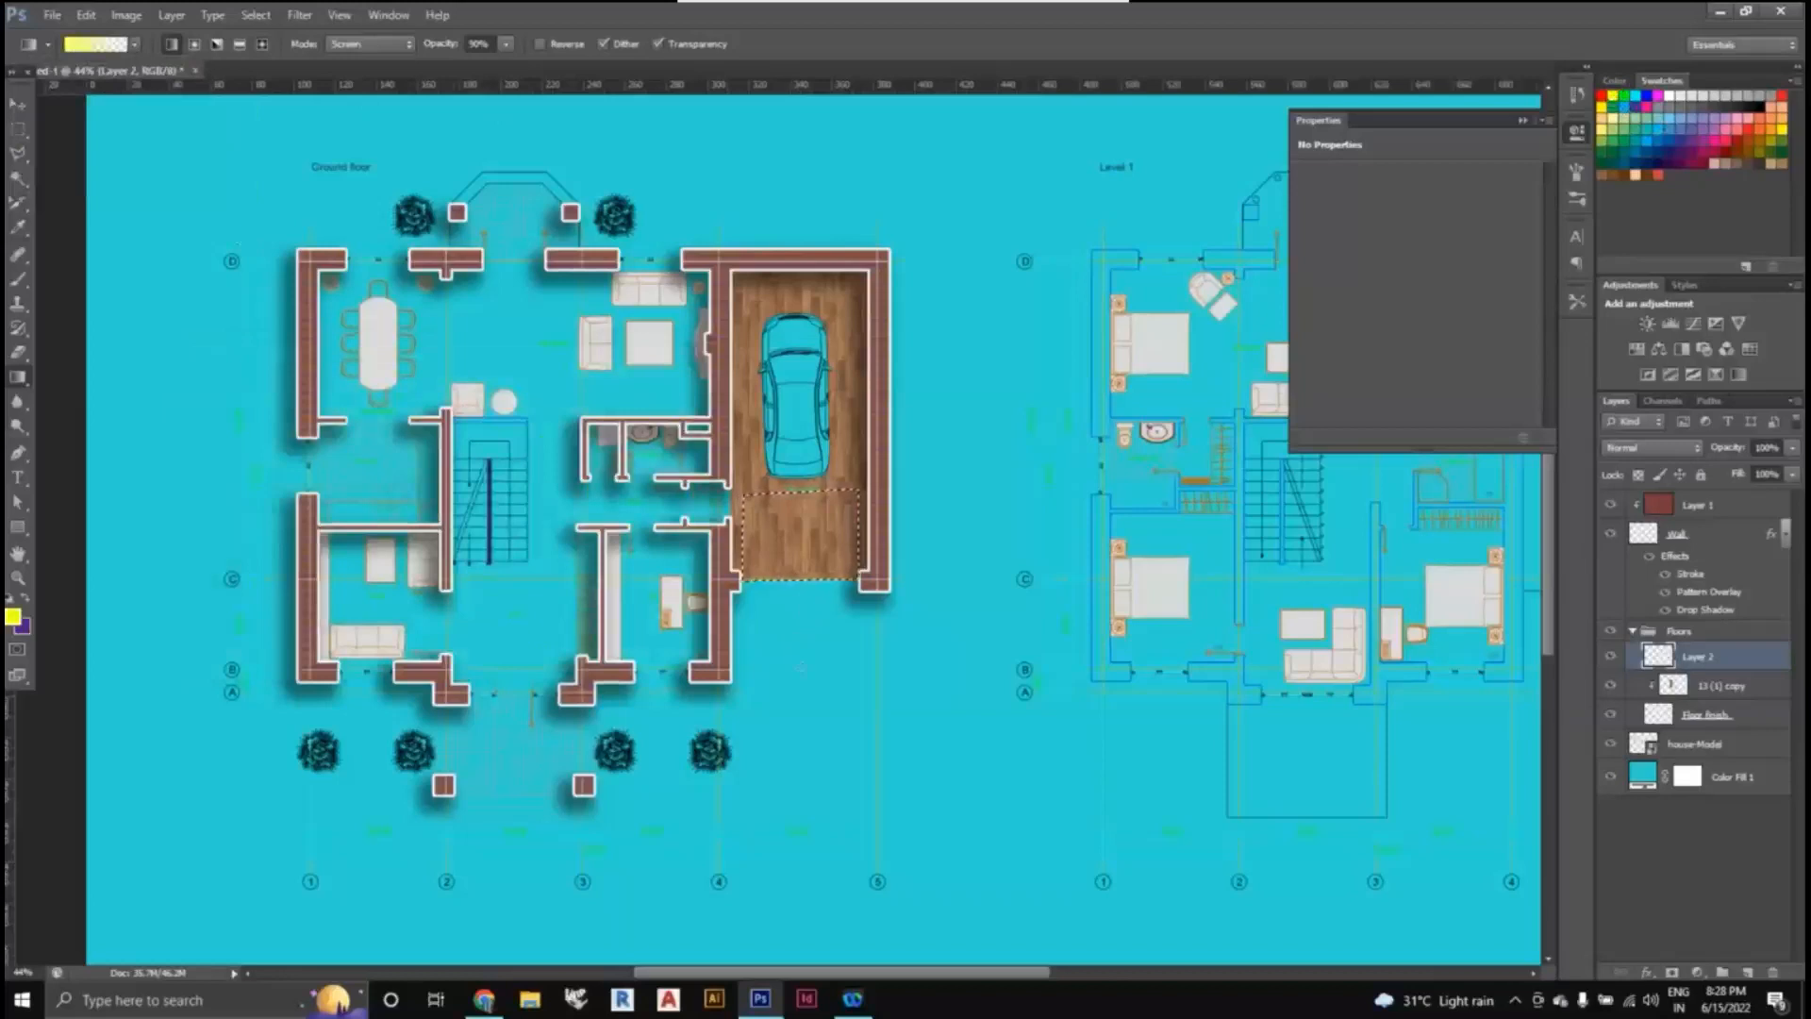
mouse_move(800, 582)
mouse_down()
mouse_move(813, 591)
mouse_move(800, 585)
mouse_up()
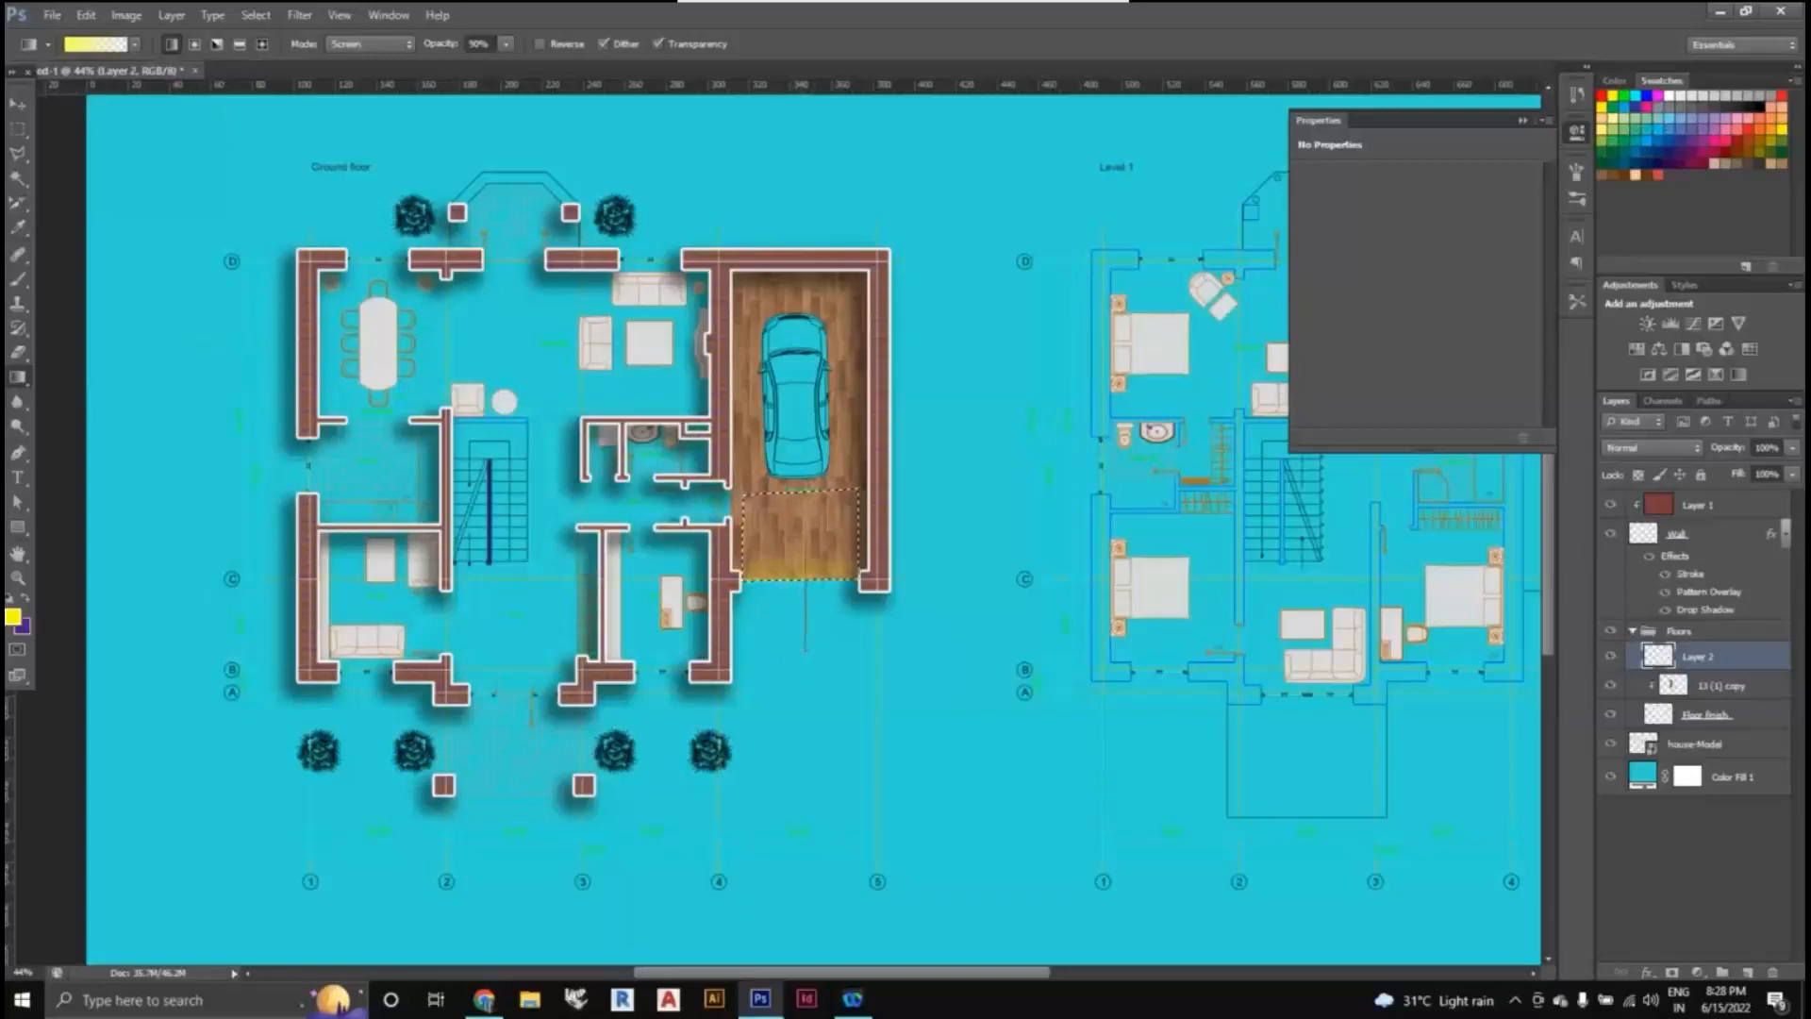
drag(808, 705, 807, 639)
drag(809, 560, 809, 560)
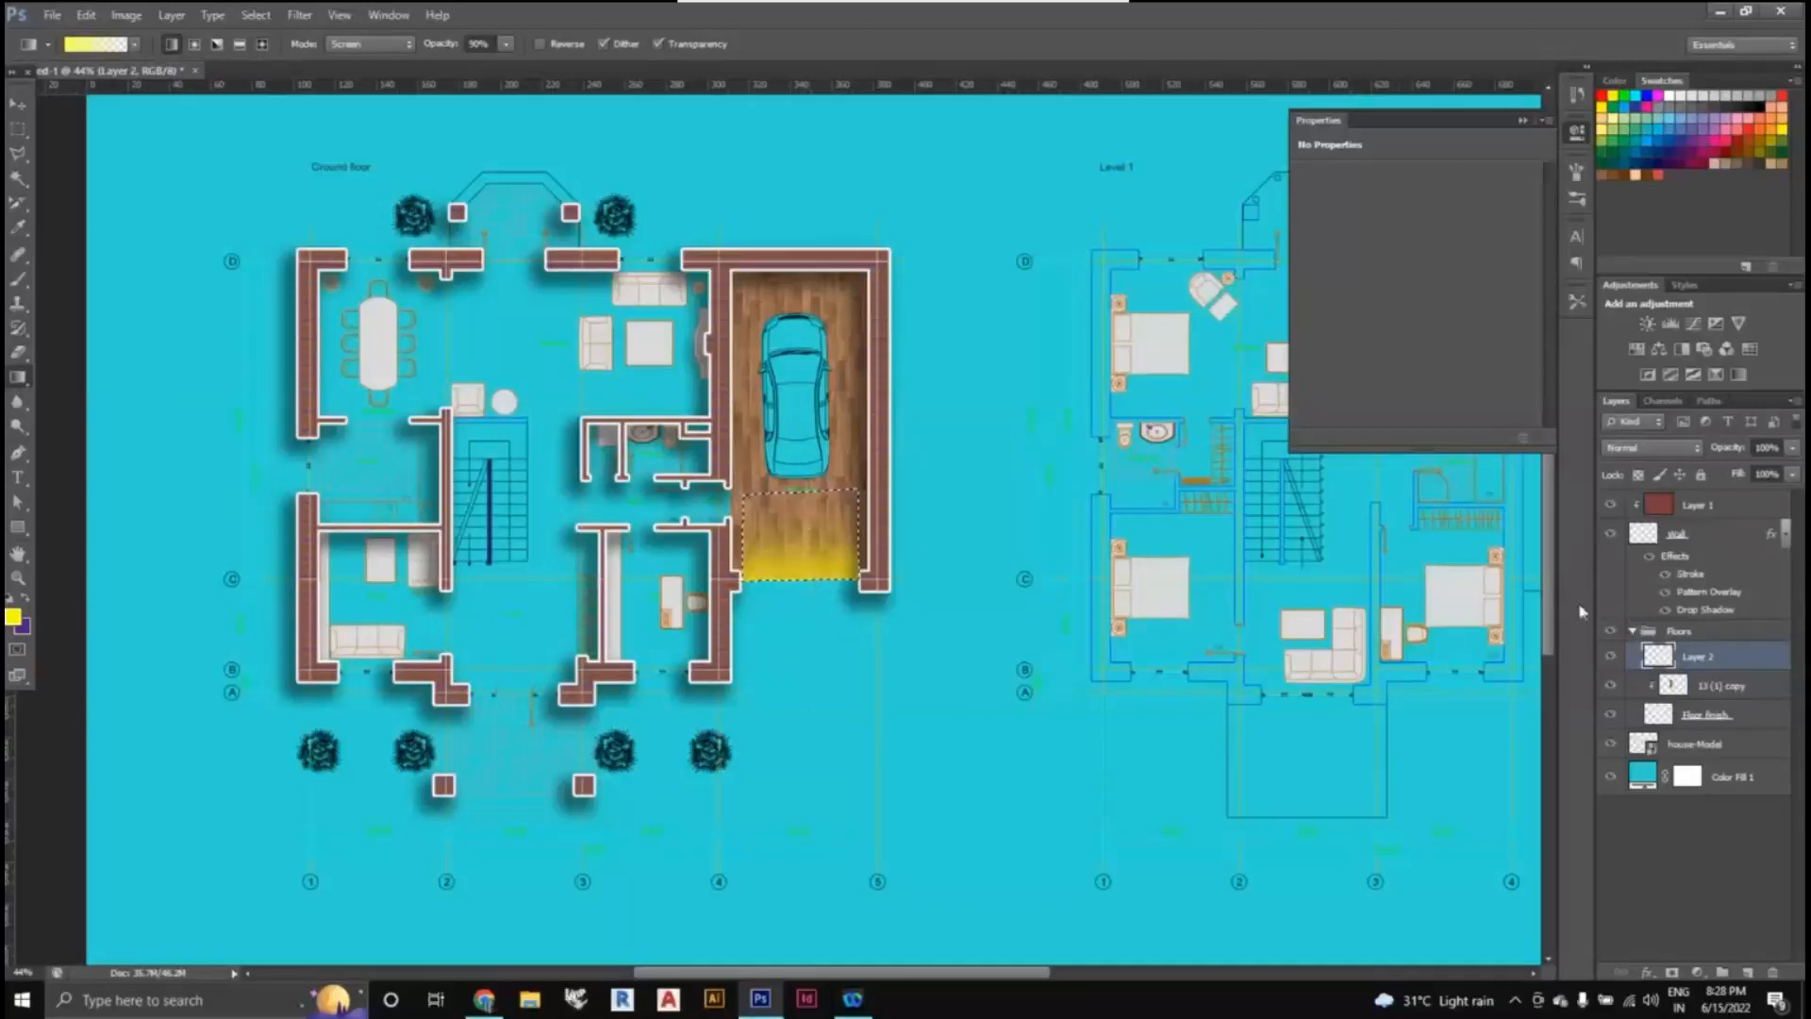
drag(808, 709, 809, 634)
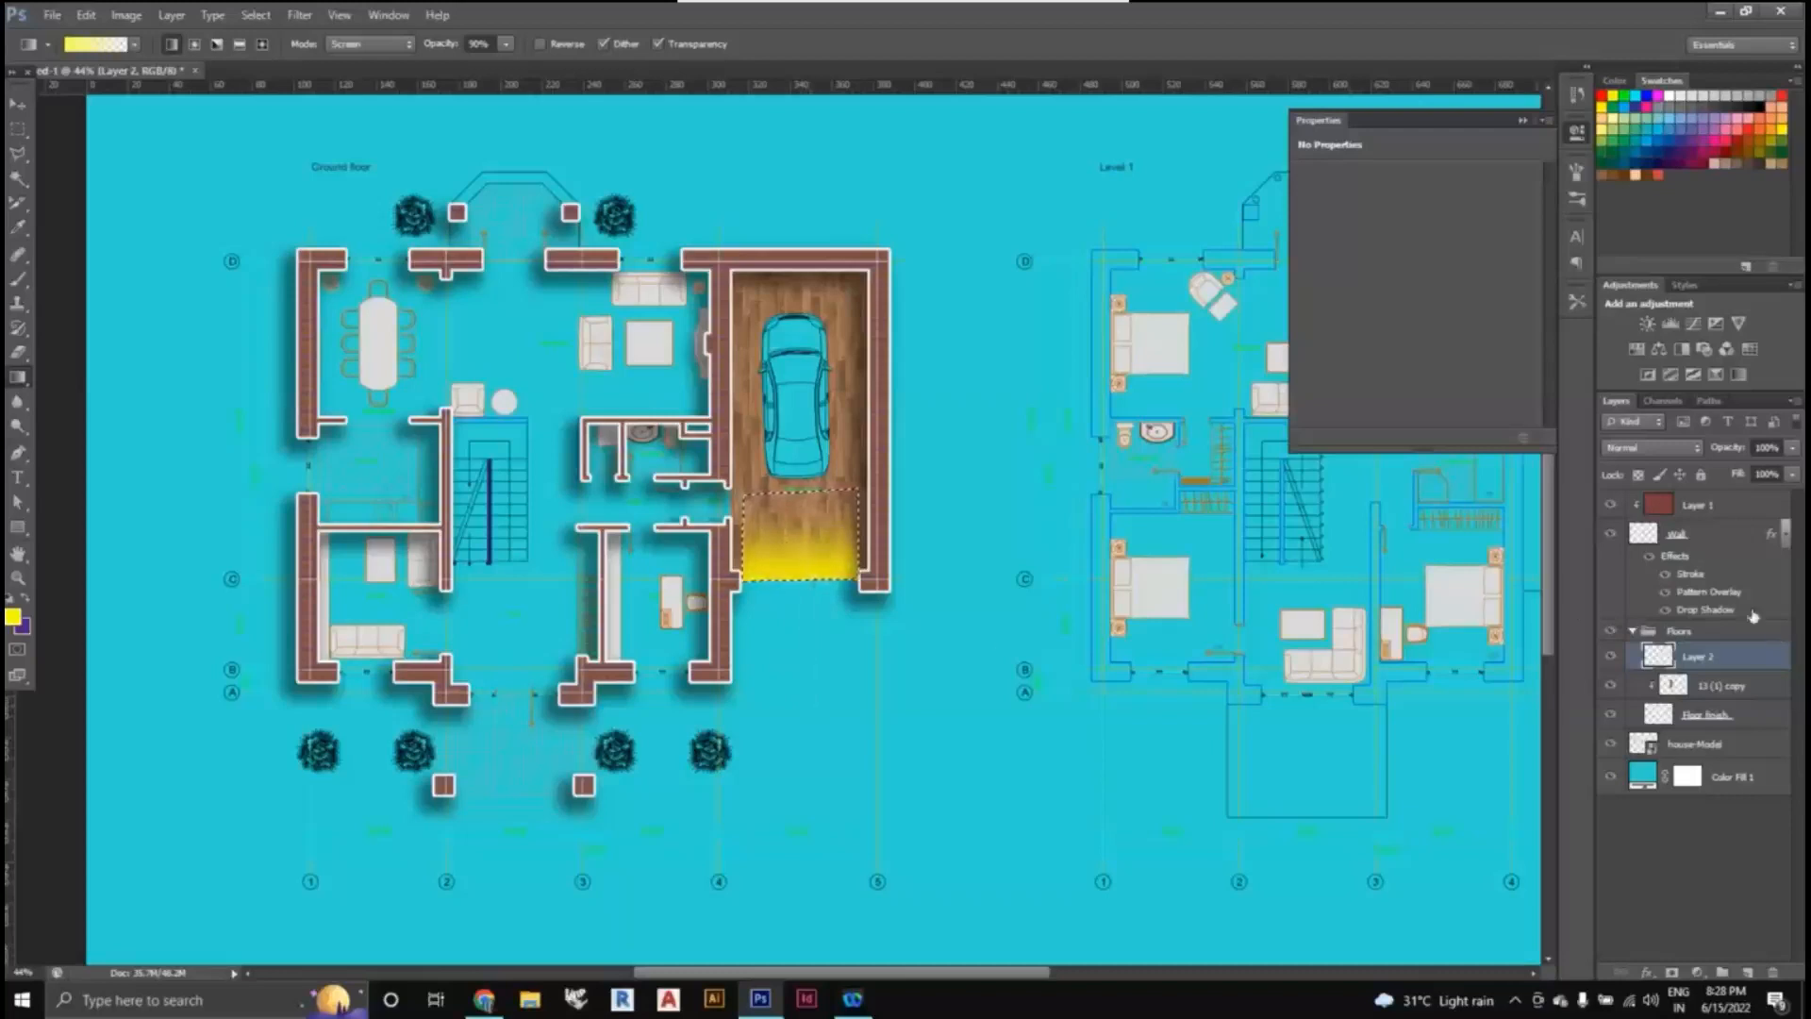
- Try a lower opacity for the yellow gradient layer, and undo both the opacity change and the yellow gradient
click(1792, 473)
drag(1792, 473, 1752, 482)
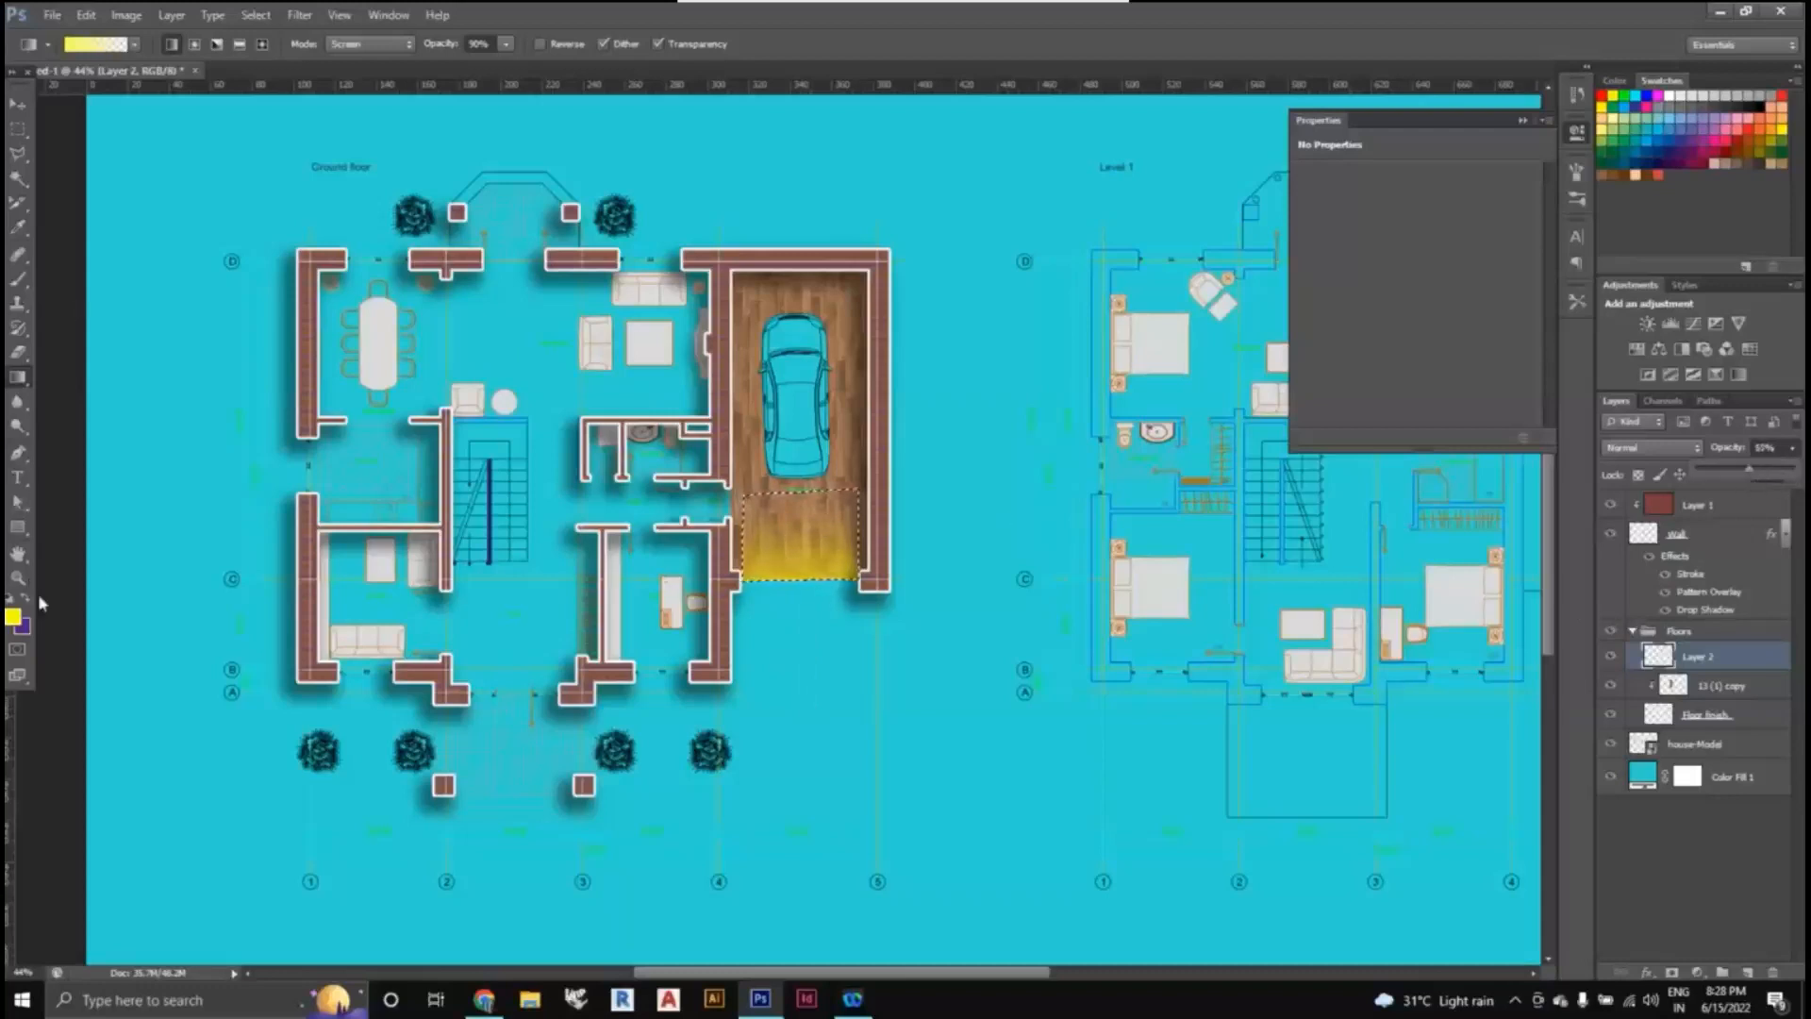
key(ctrl+z)
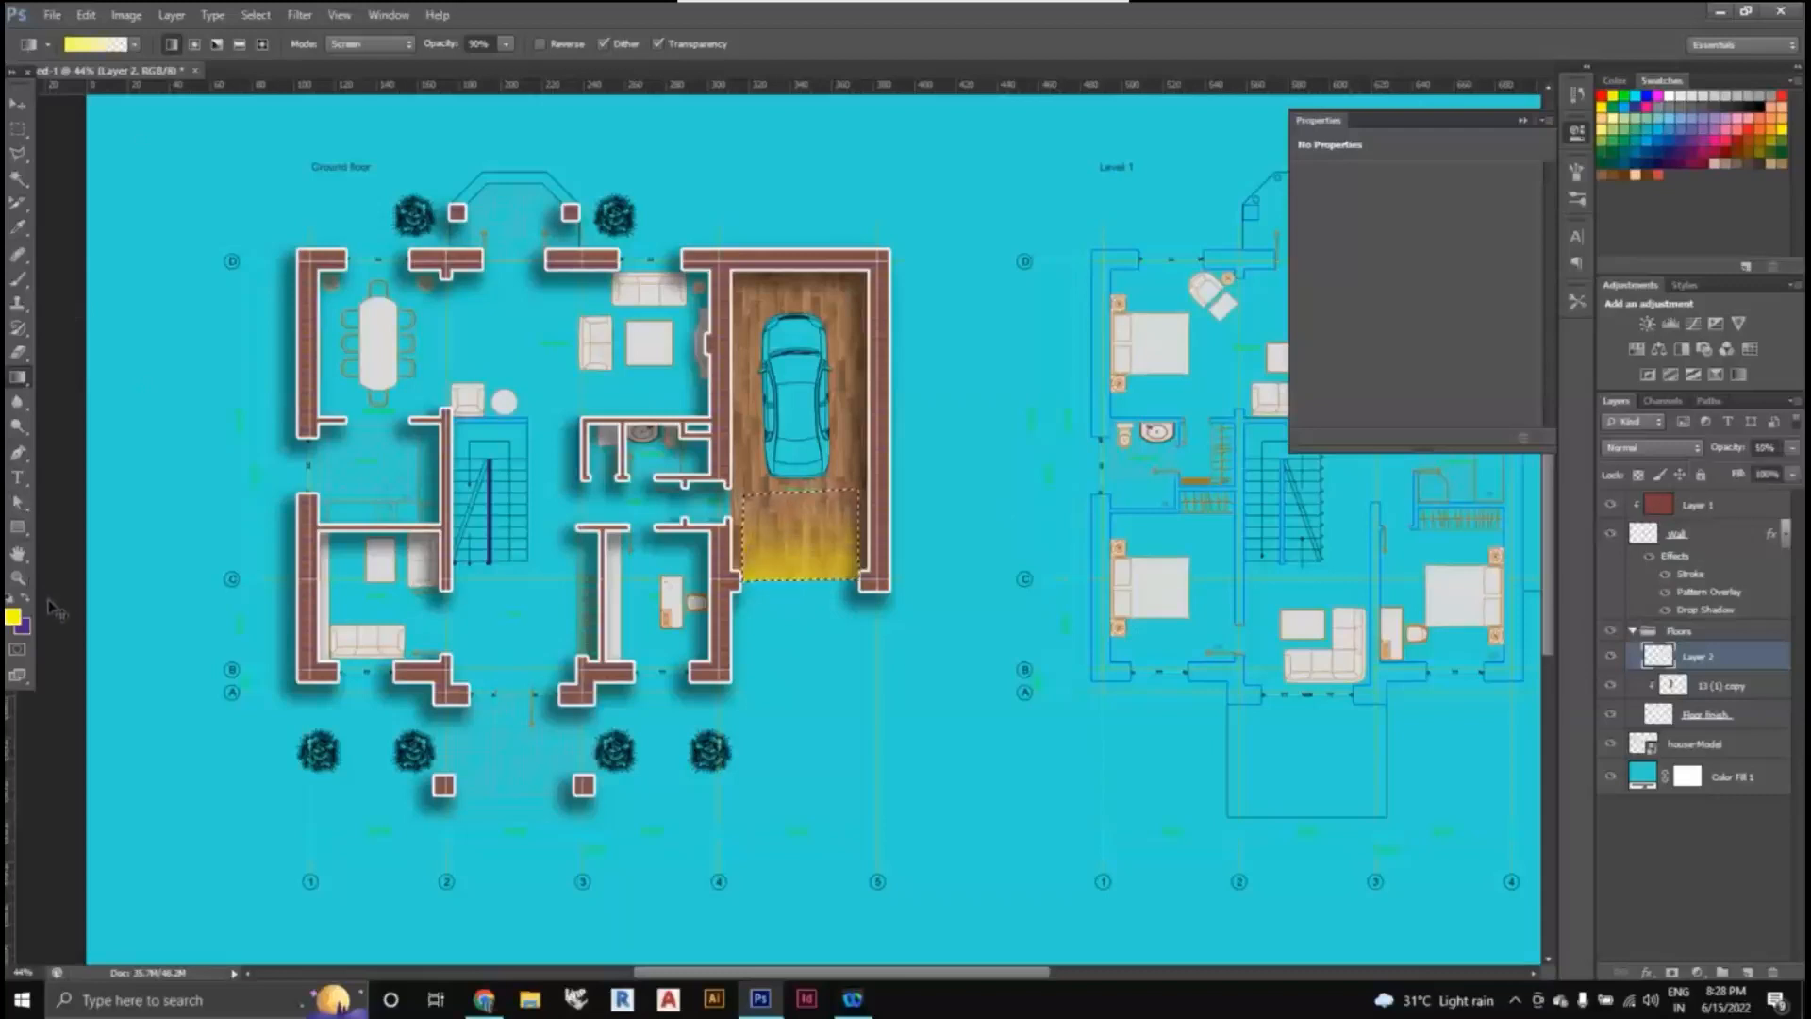
key(ctrl+z)
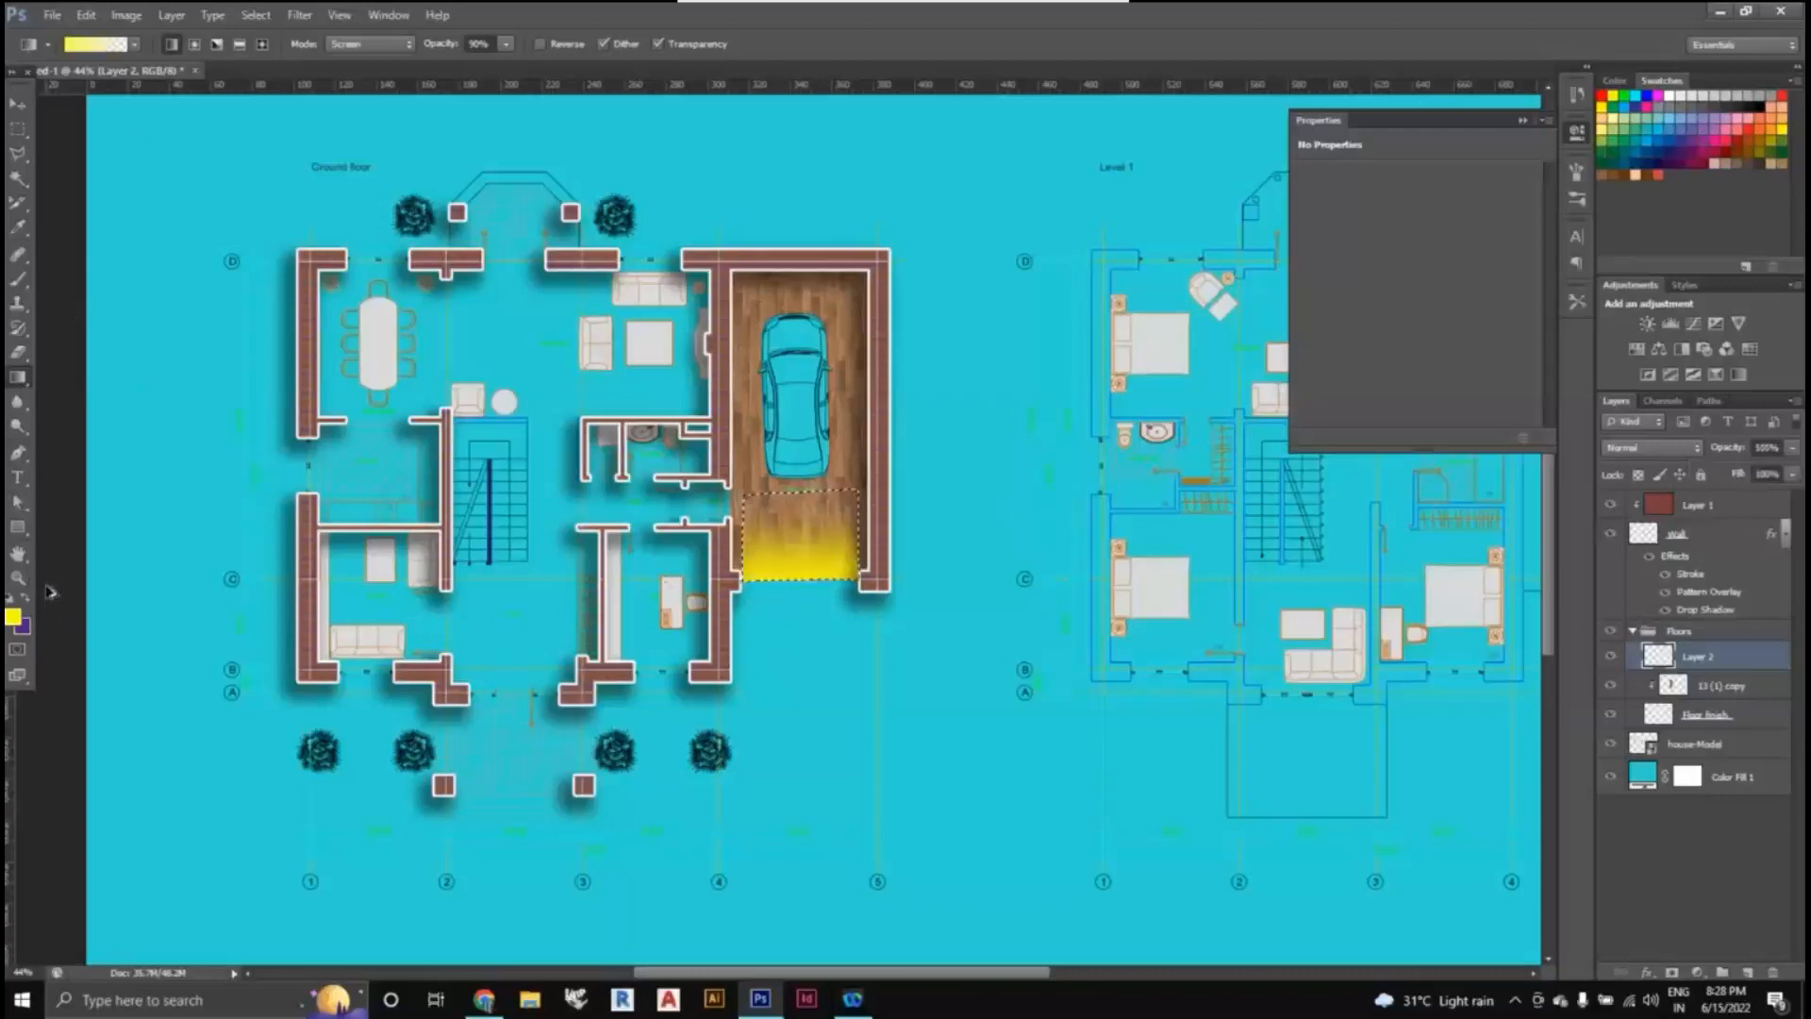
key(ctrl+alt+z)
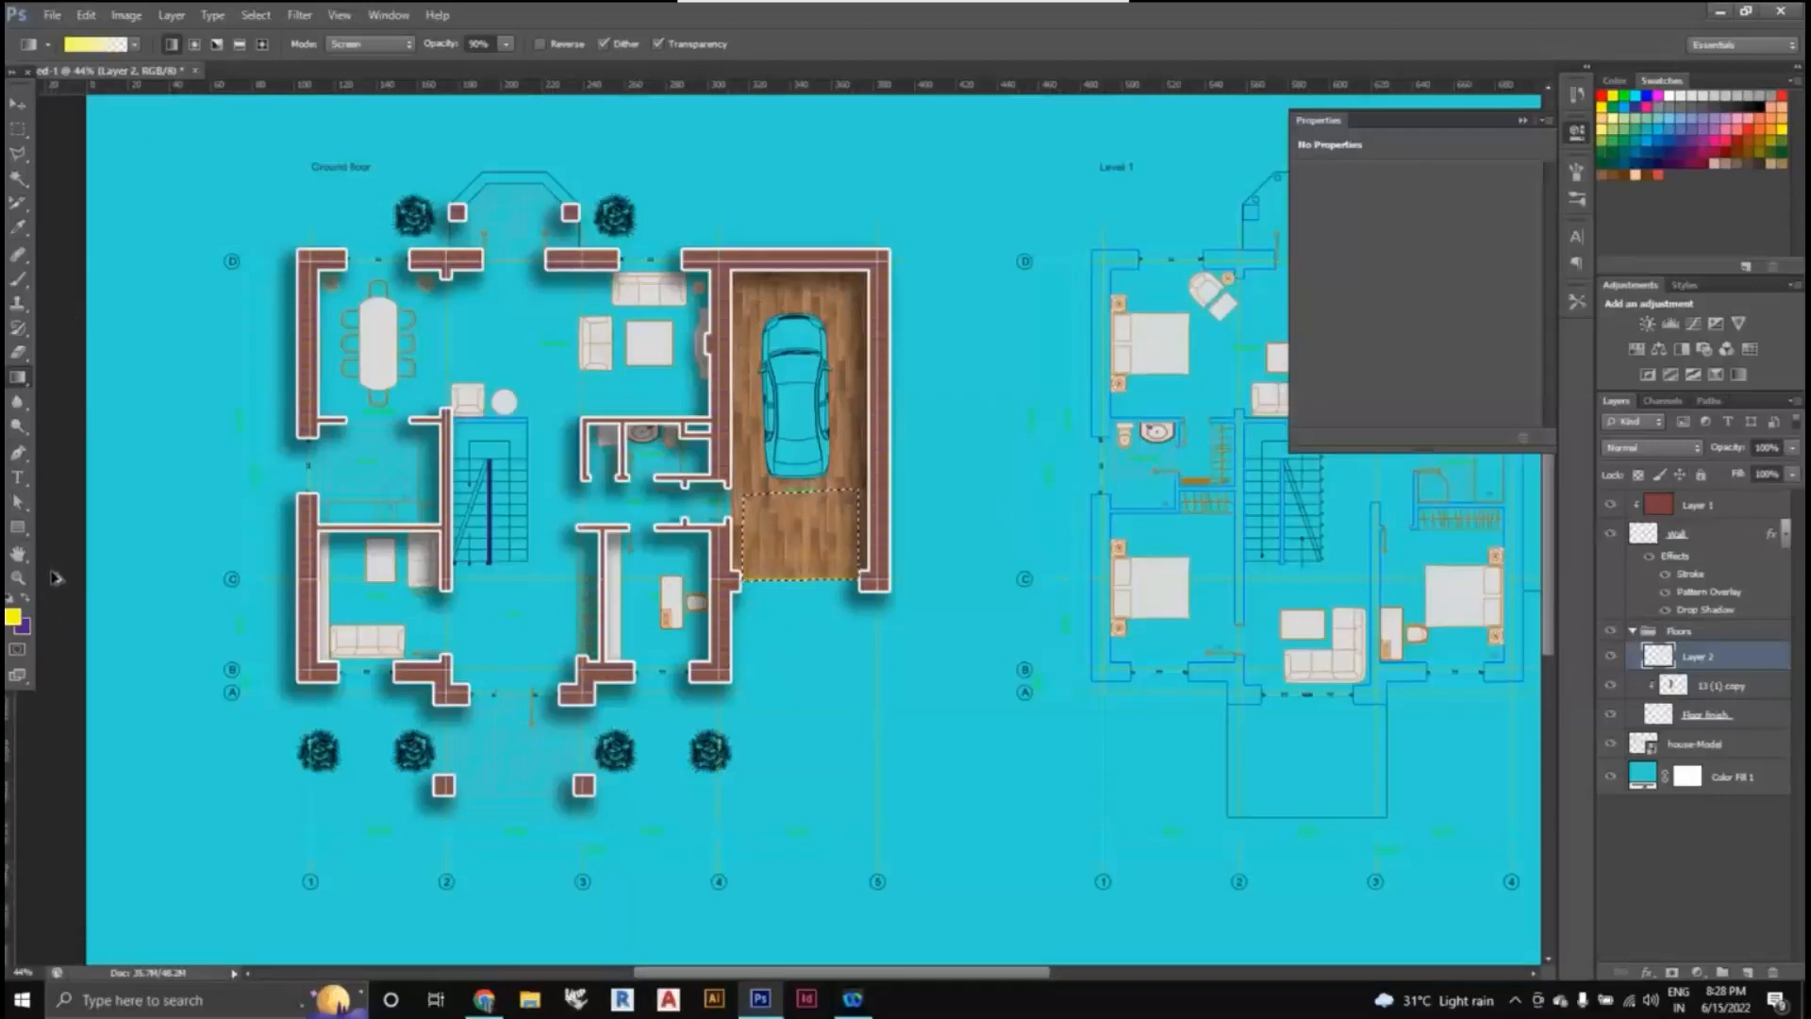
- Fill the selected garage opening with a white fading gradient and lower Layer 2's opacity to somewhat over 70%
click(1680, 90)
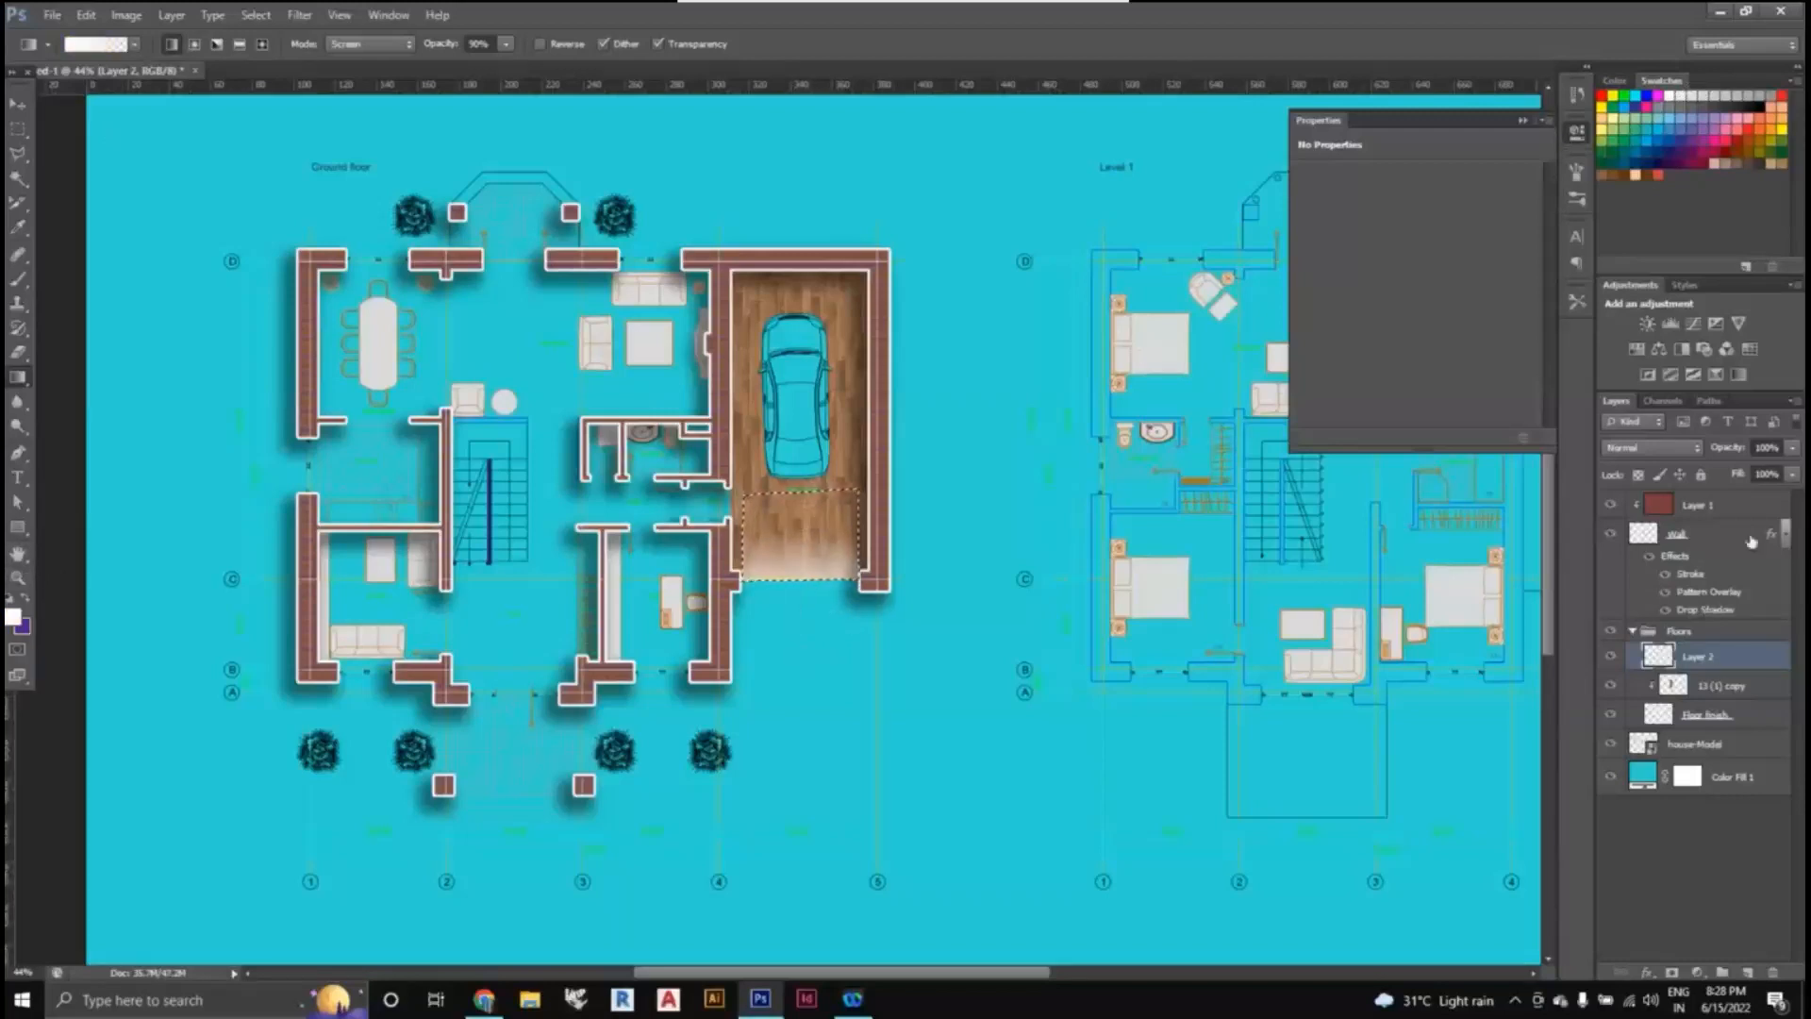
click(1792, 448)
drag(1768, 472, 1766, 473)
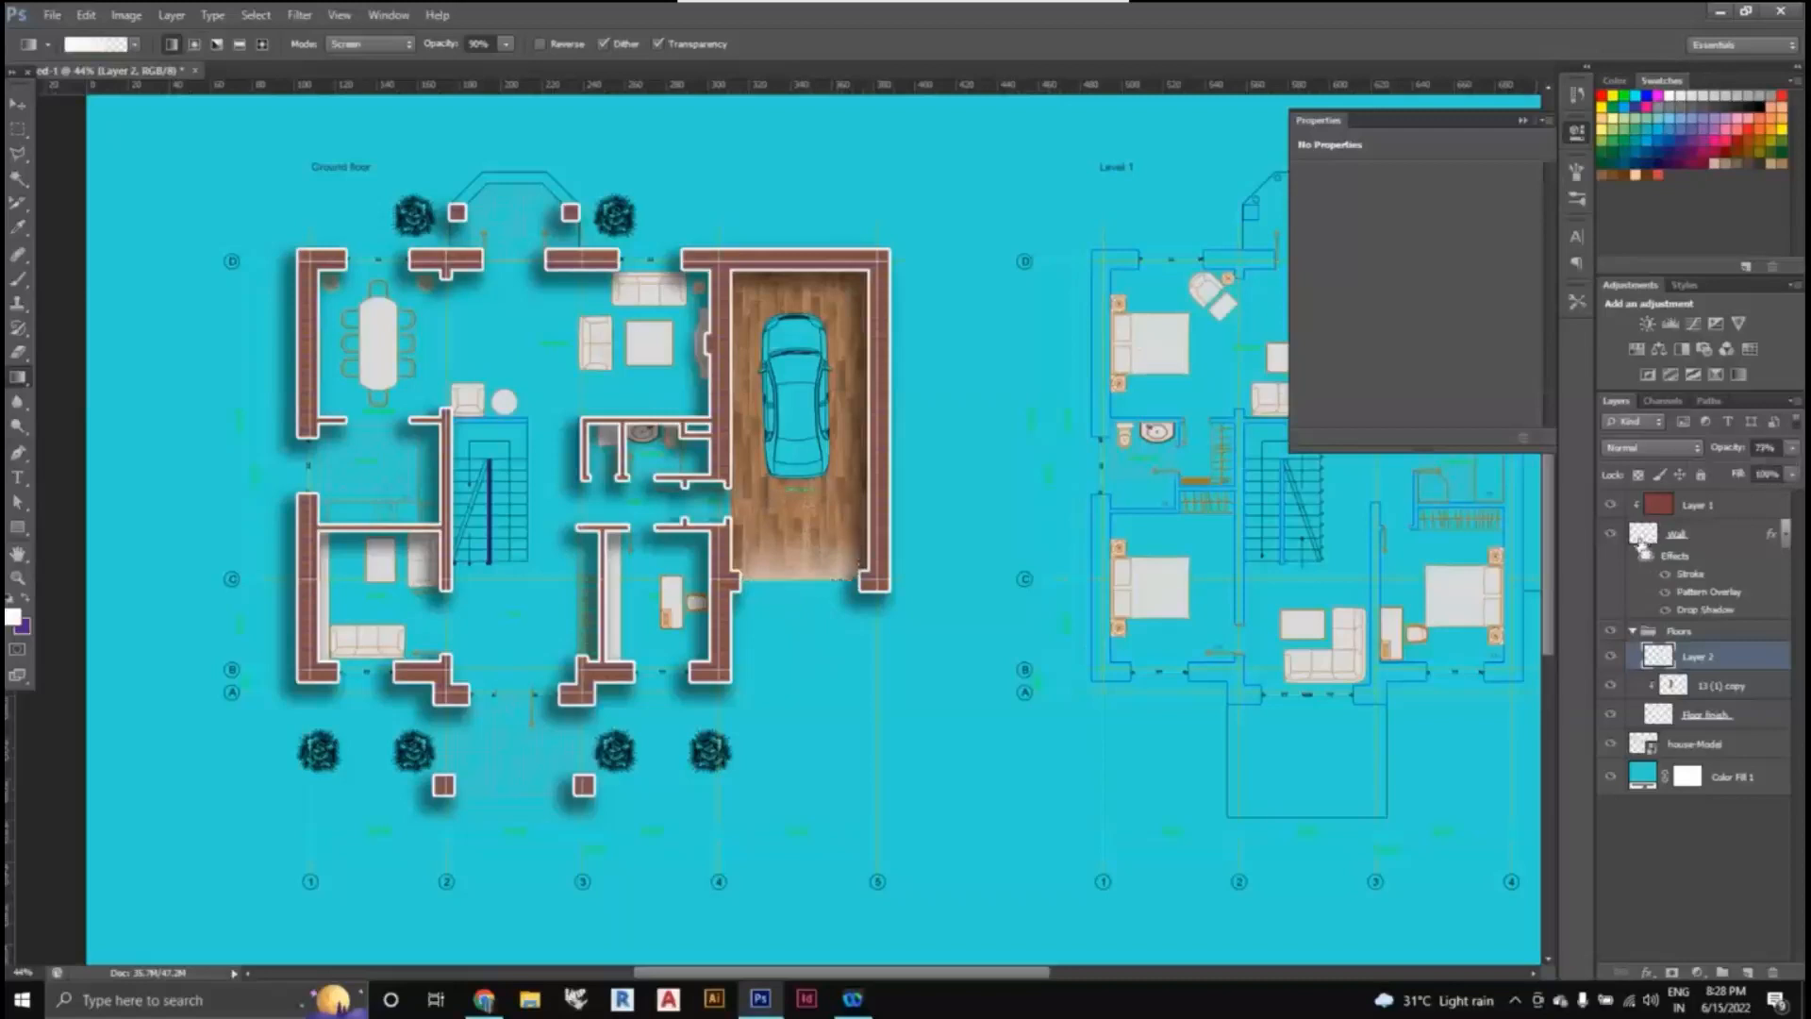
- Outline the whole garage floor inside its walls with a four-cornered Polygonal Lasso selection
scroll(754, 635, up, 2)
scroll(754, 634, down, 3)
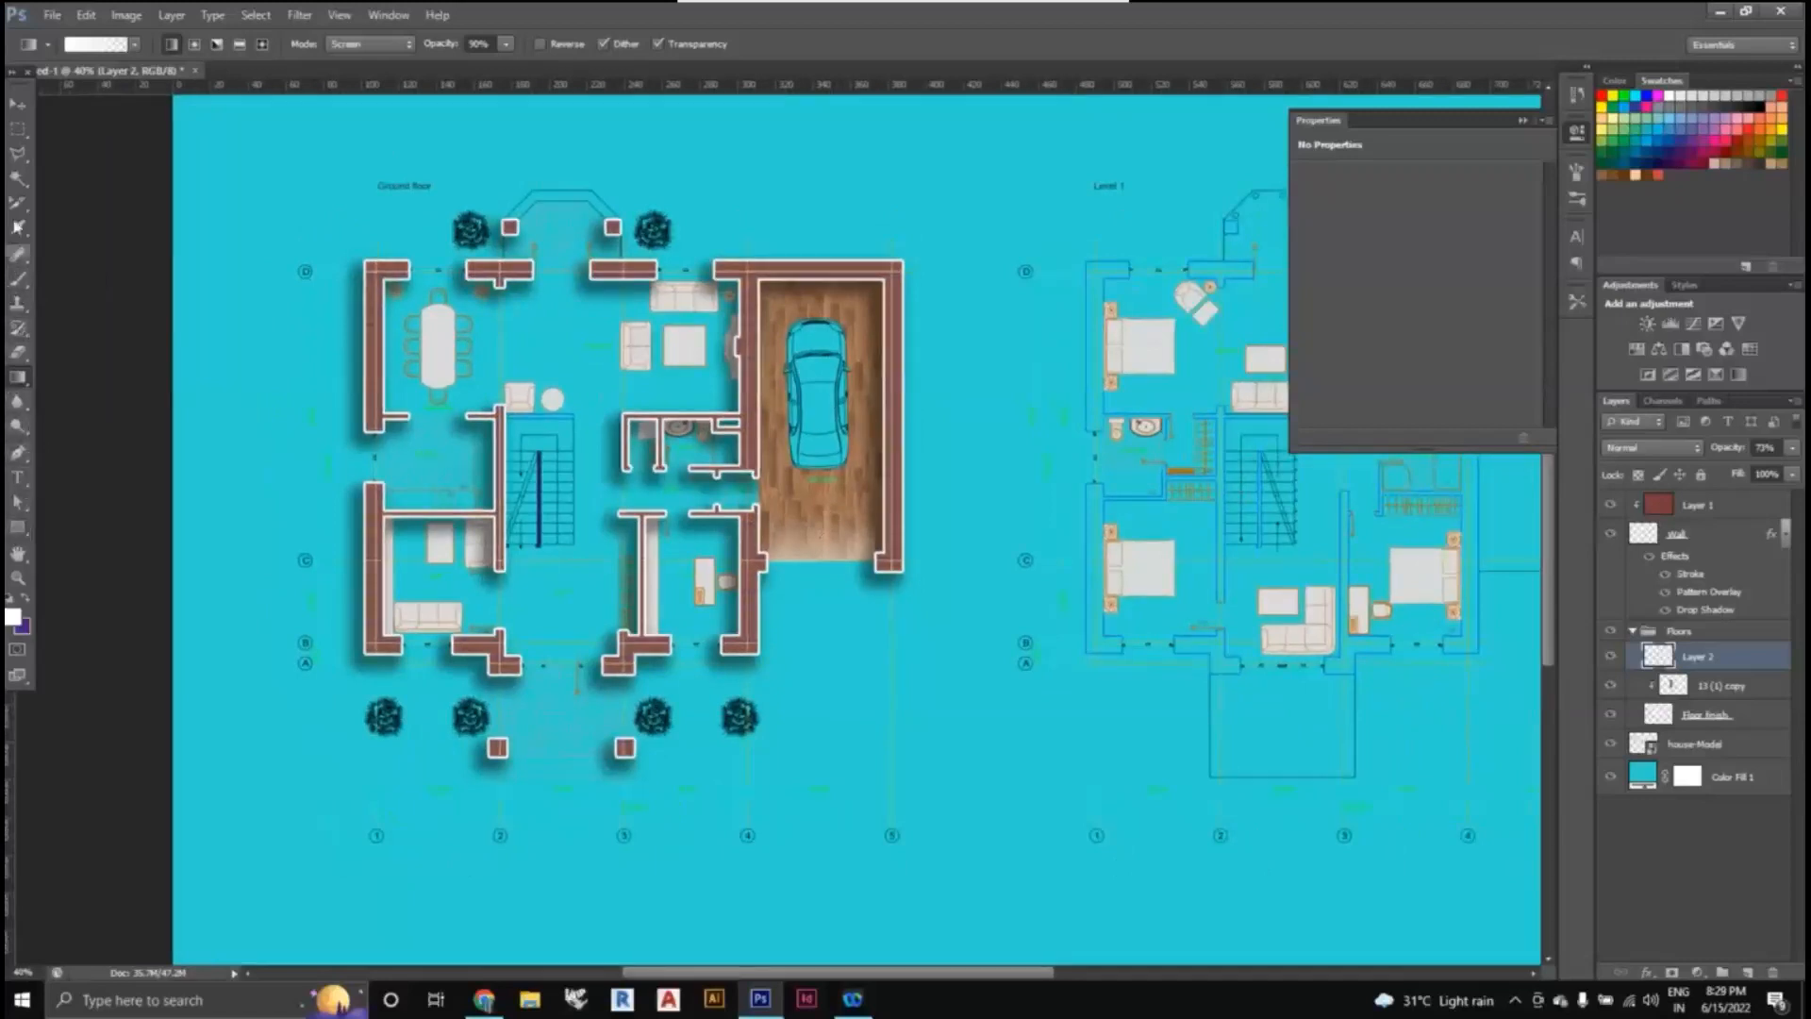
click(18, 154)
click(762, 284)
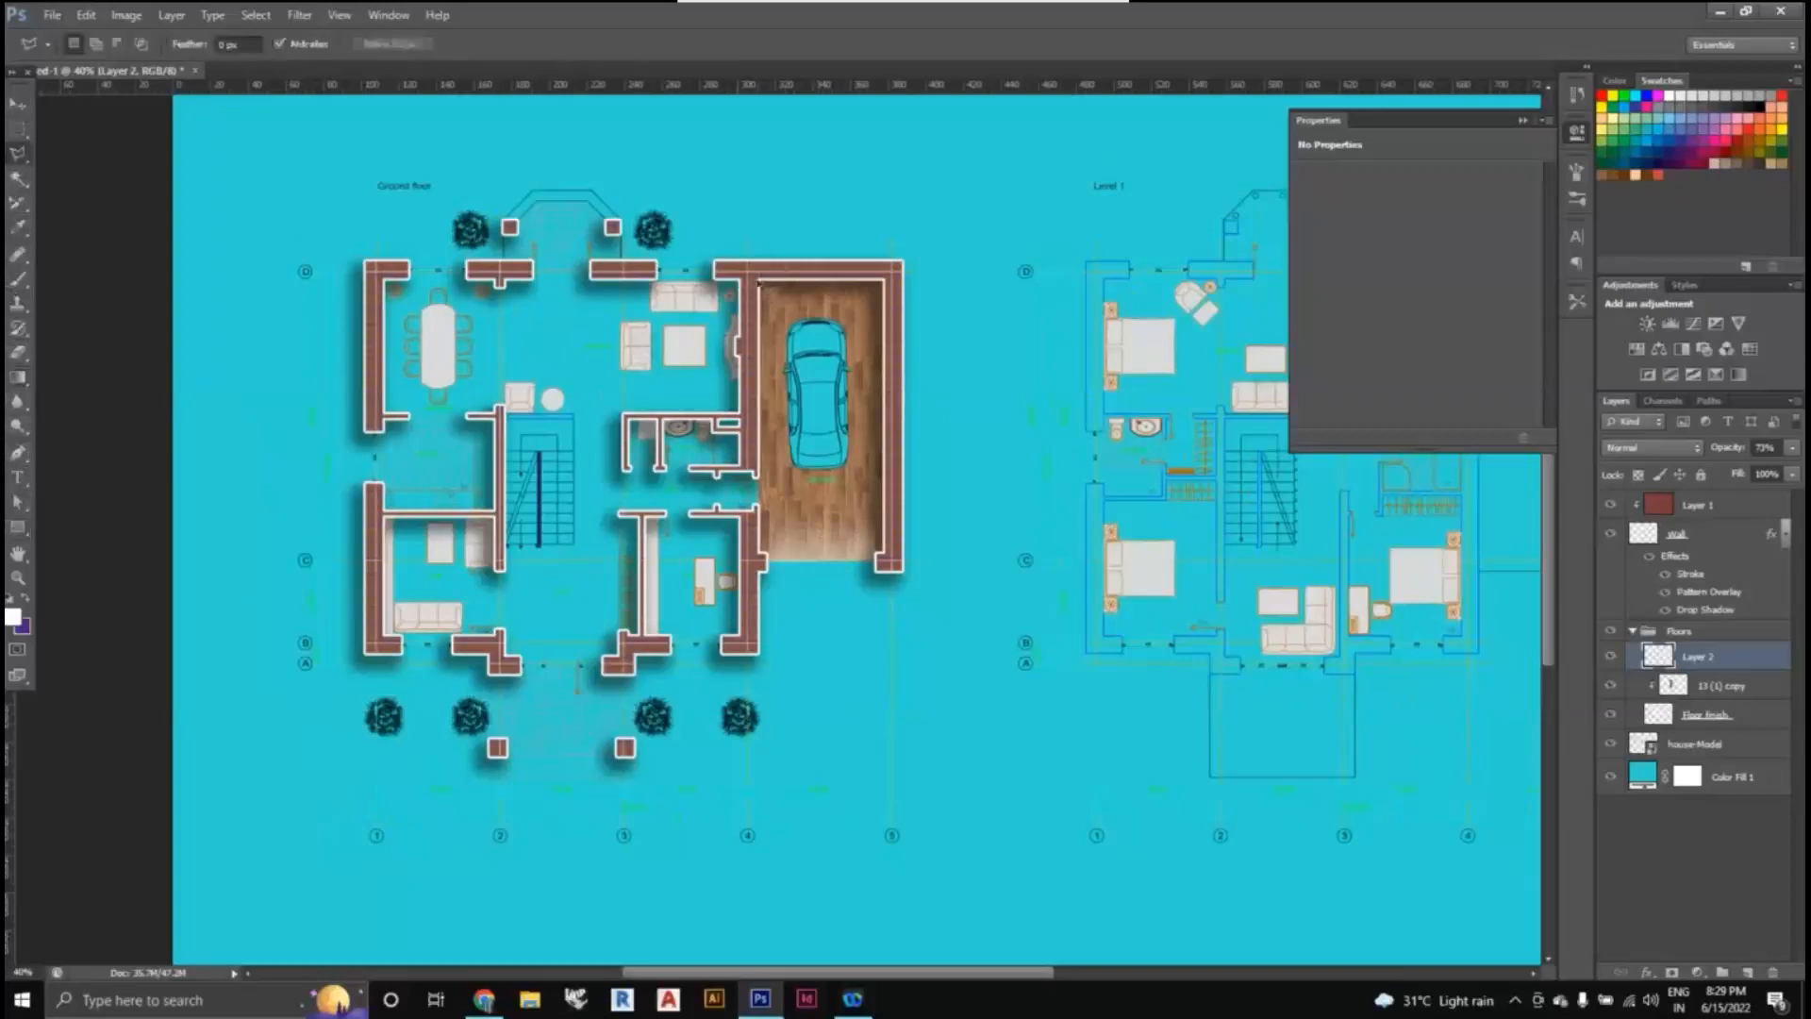
click(884, 286)
click(883, 557)
click(762, 558)
click(764, 285)
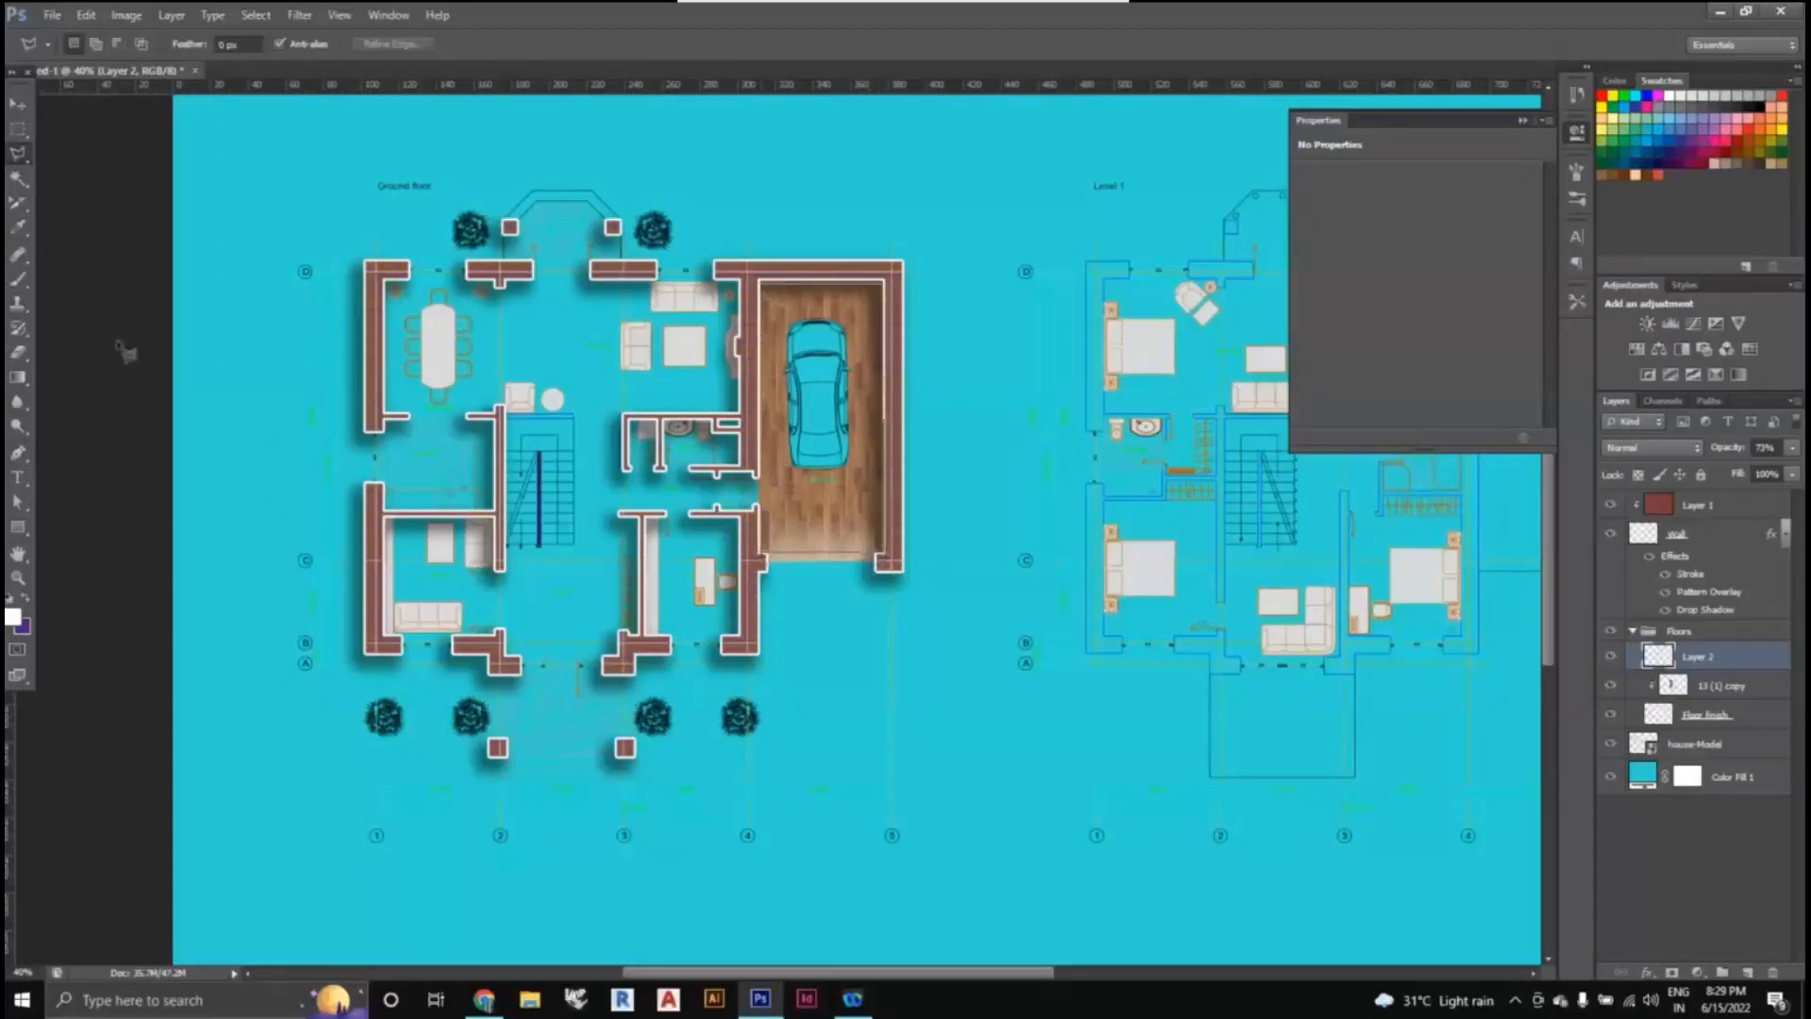
- Lighten the garage floor's open end on Layer 2 with the soft 131 px white brush at under 30% opacity
click(19, 290)
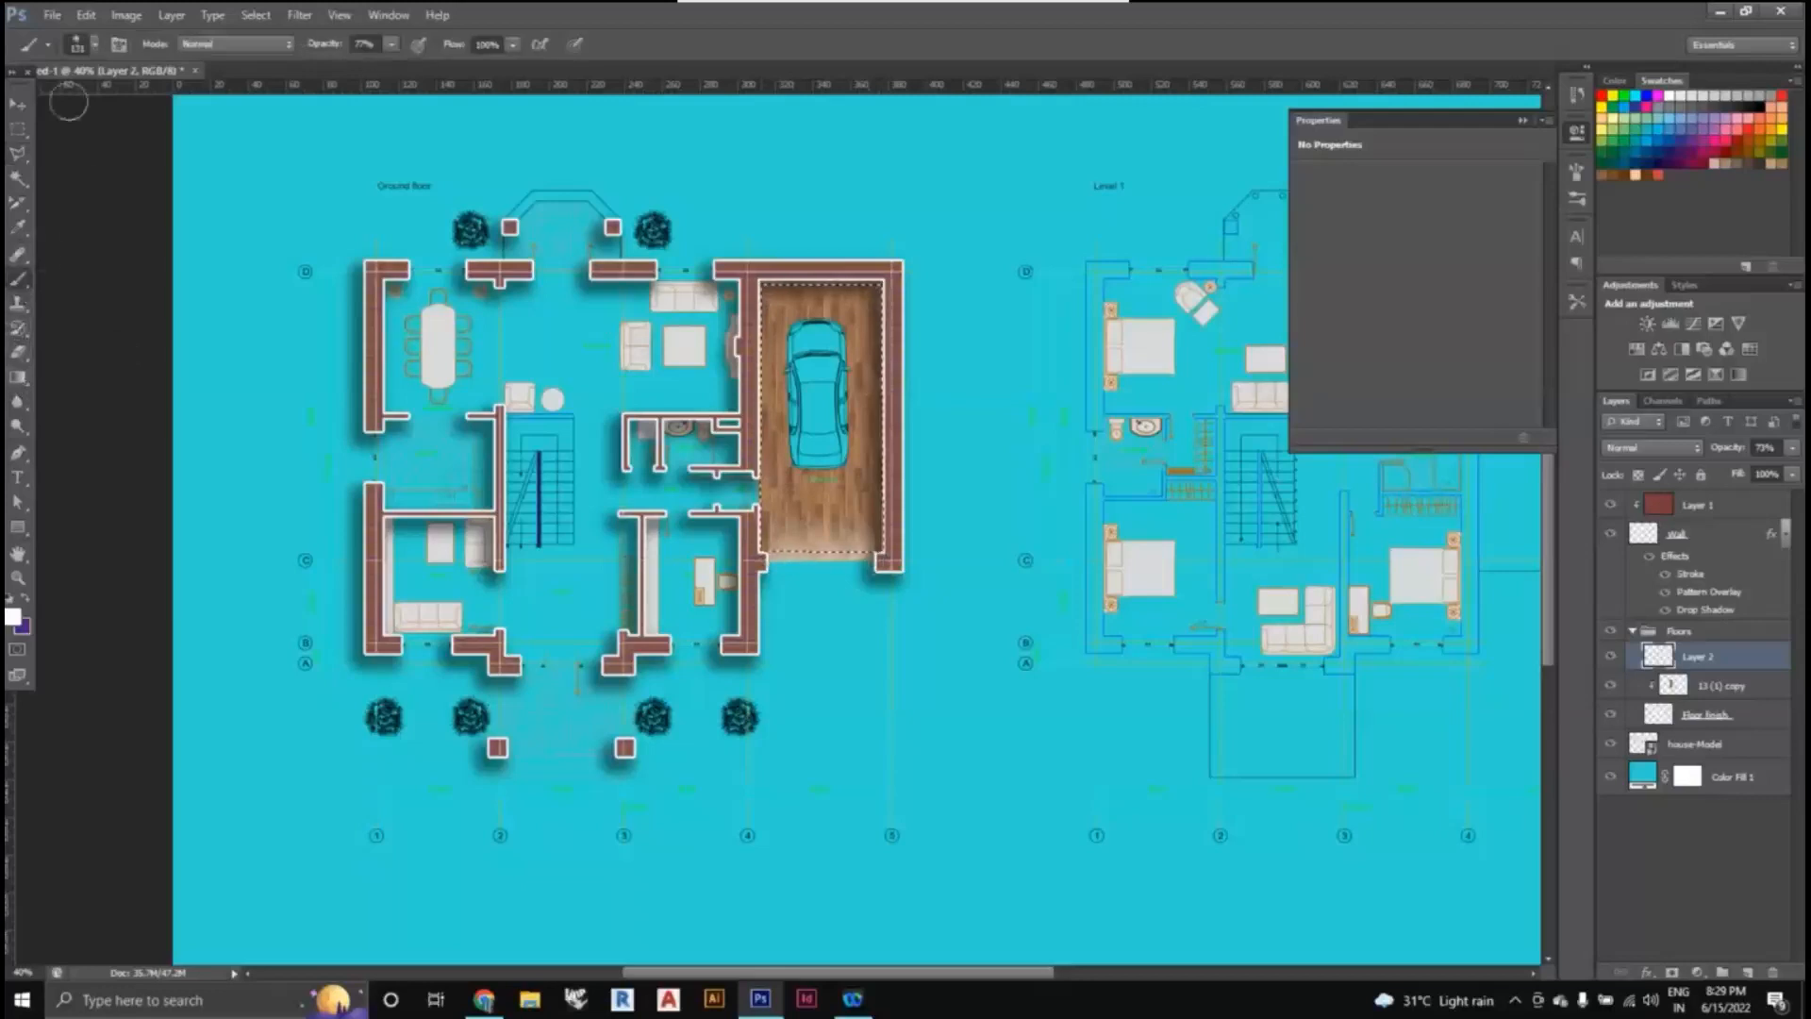
click(95, 47)
click(383, 197)
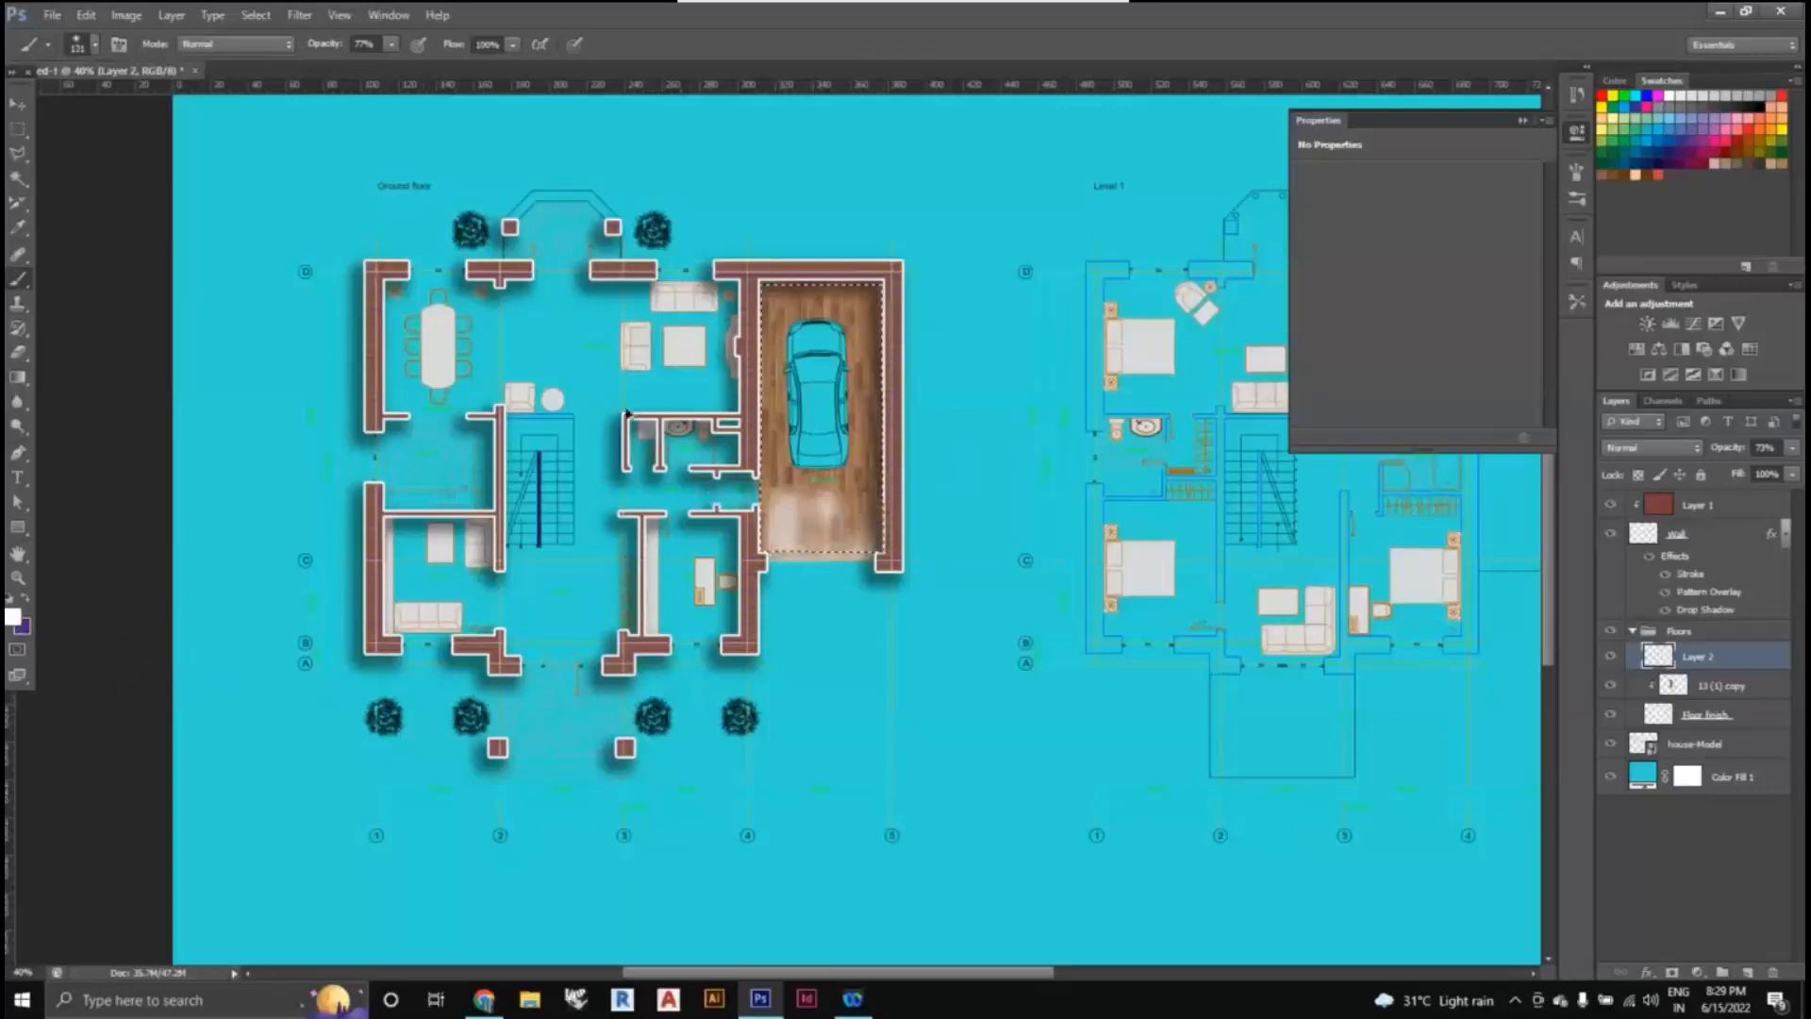
click(96, 48)
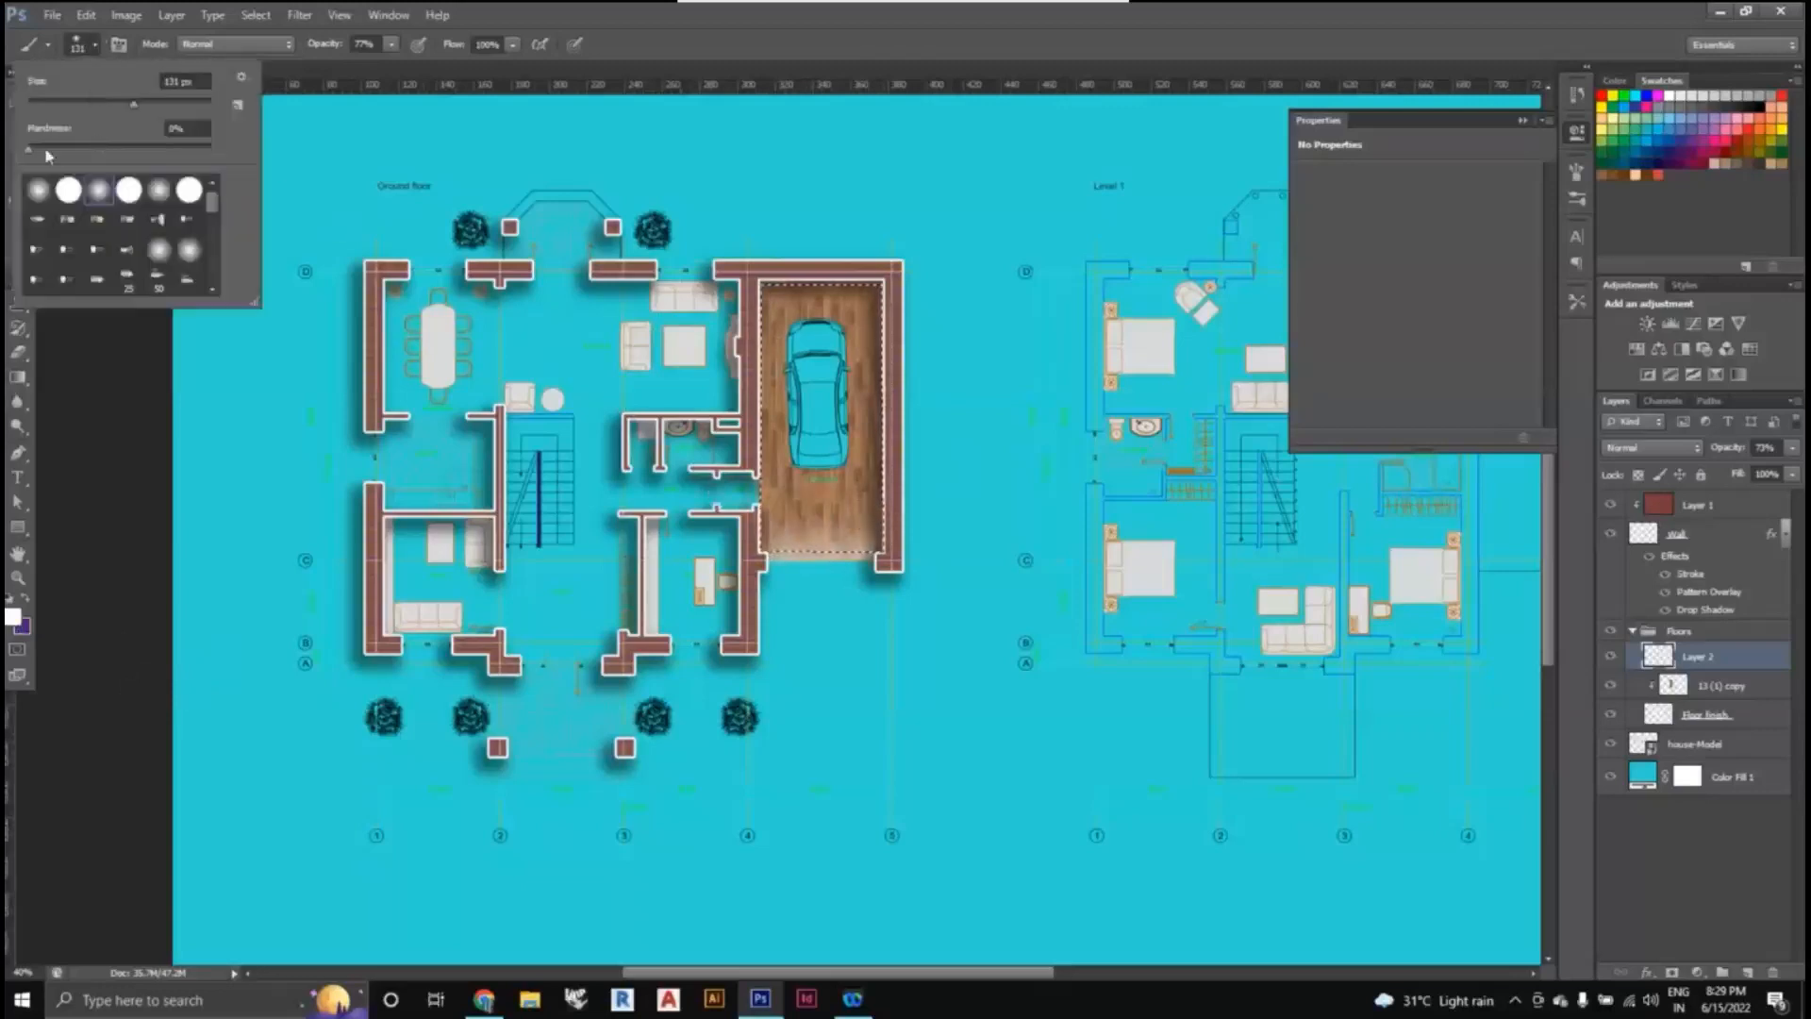
click(386, 48)
drag(393, 64, 342, 66)
click(783, 561)
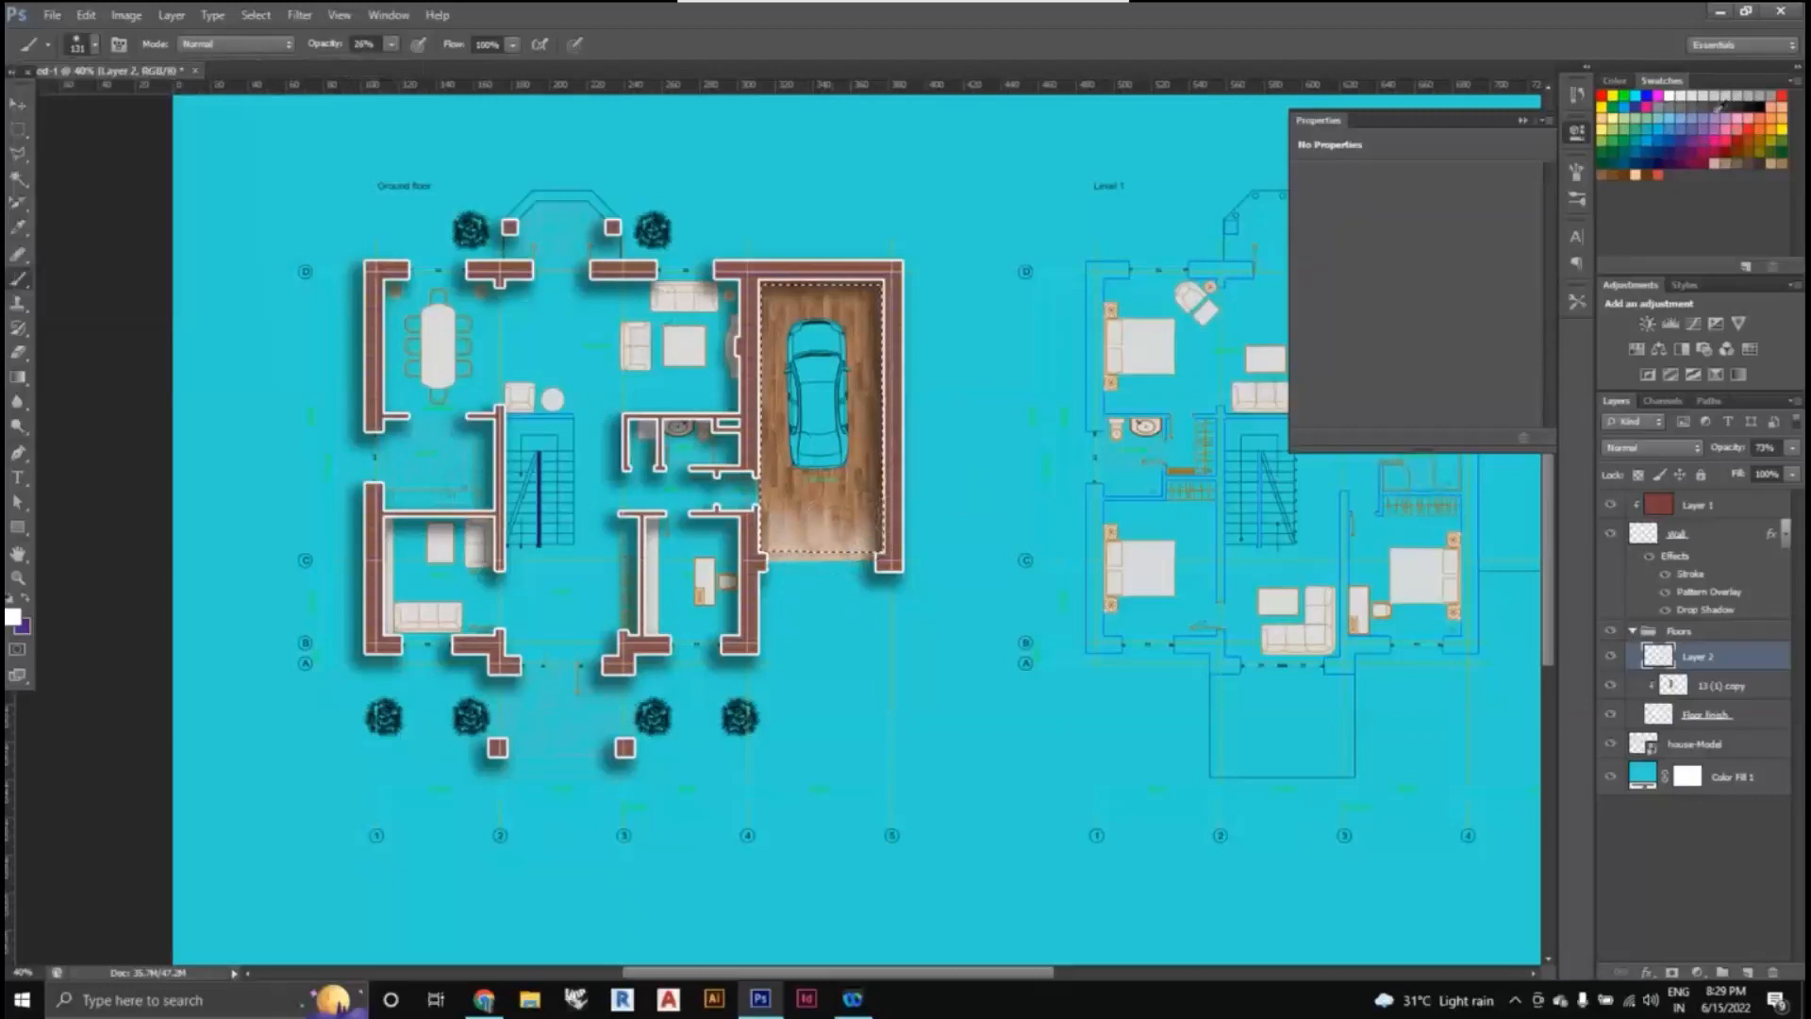
- Paint soft black shading around the car and the closed end of the garage floor, and clear the selection
click(1758, 106)
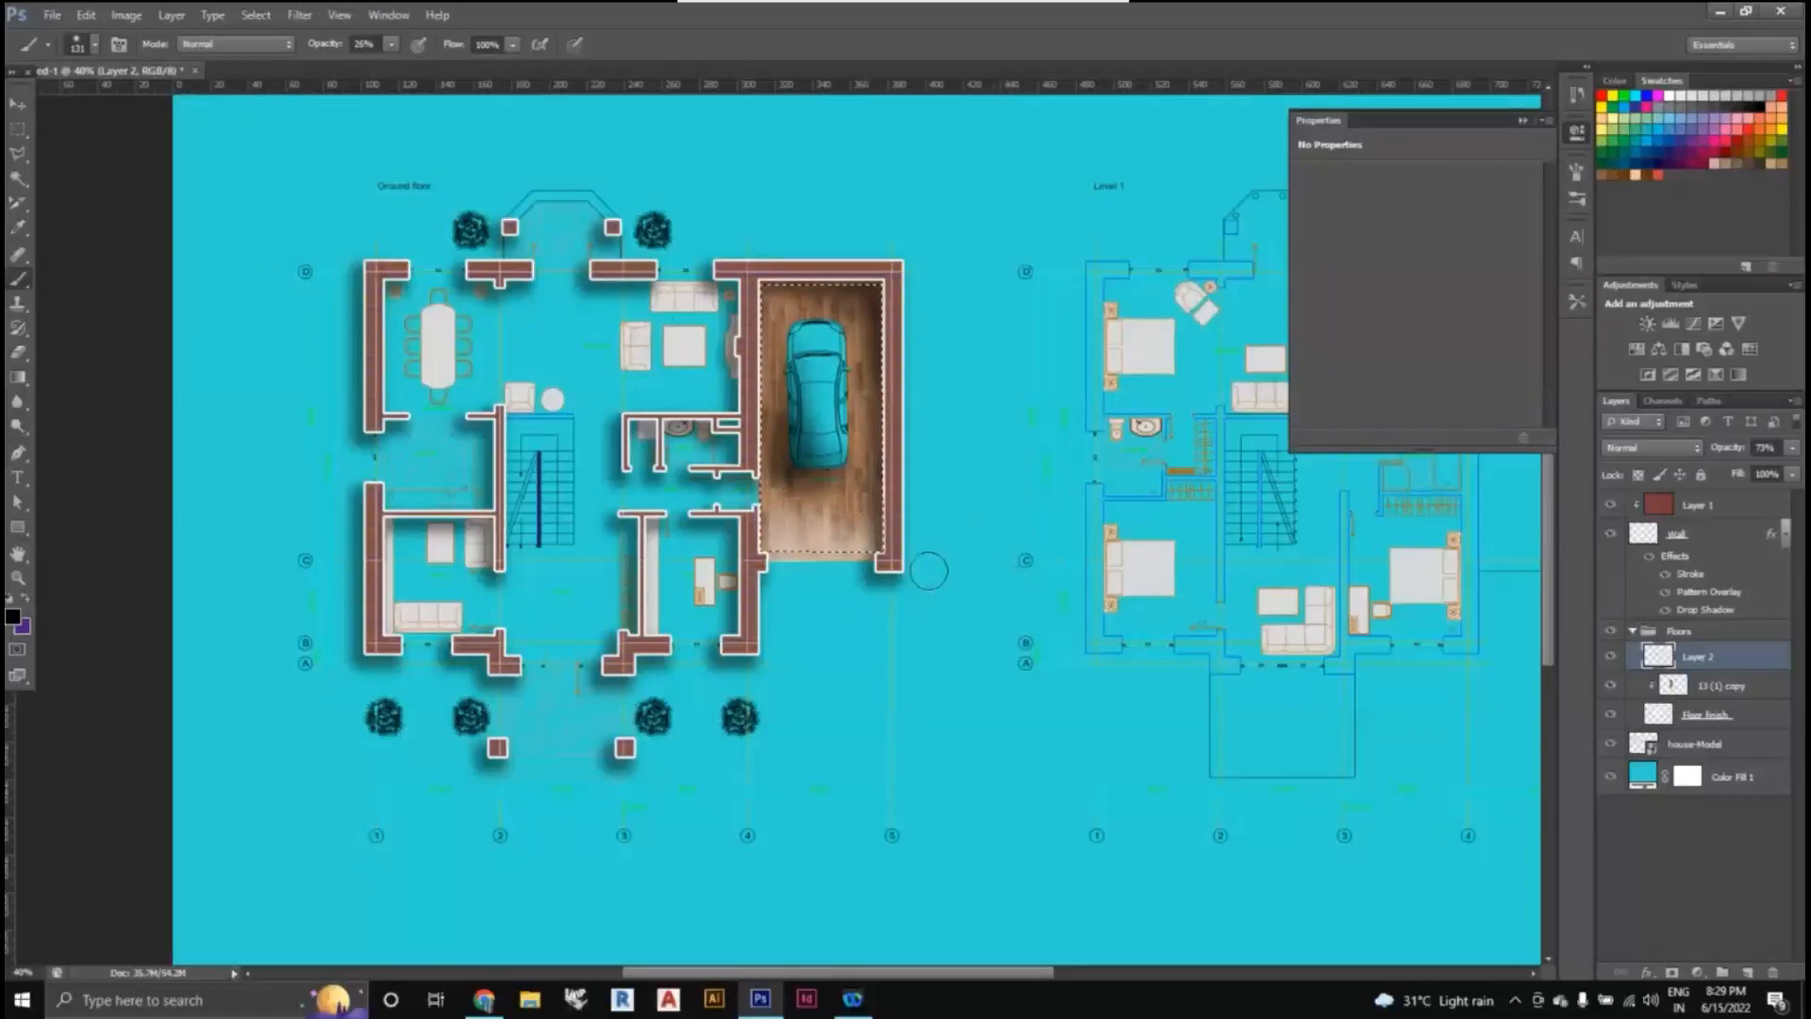
key(ctrl+d)
- Rename Layer 2 in the Floors group as "Effects (Shadow and lighting)" and deselect it
scroll(777, 461, up, 2)
scroll(759, 347, down, 3)
double_click(1732, 655)
text(F)
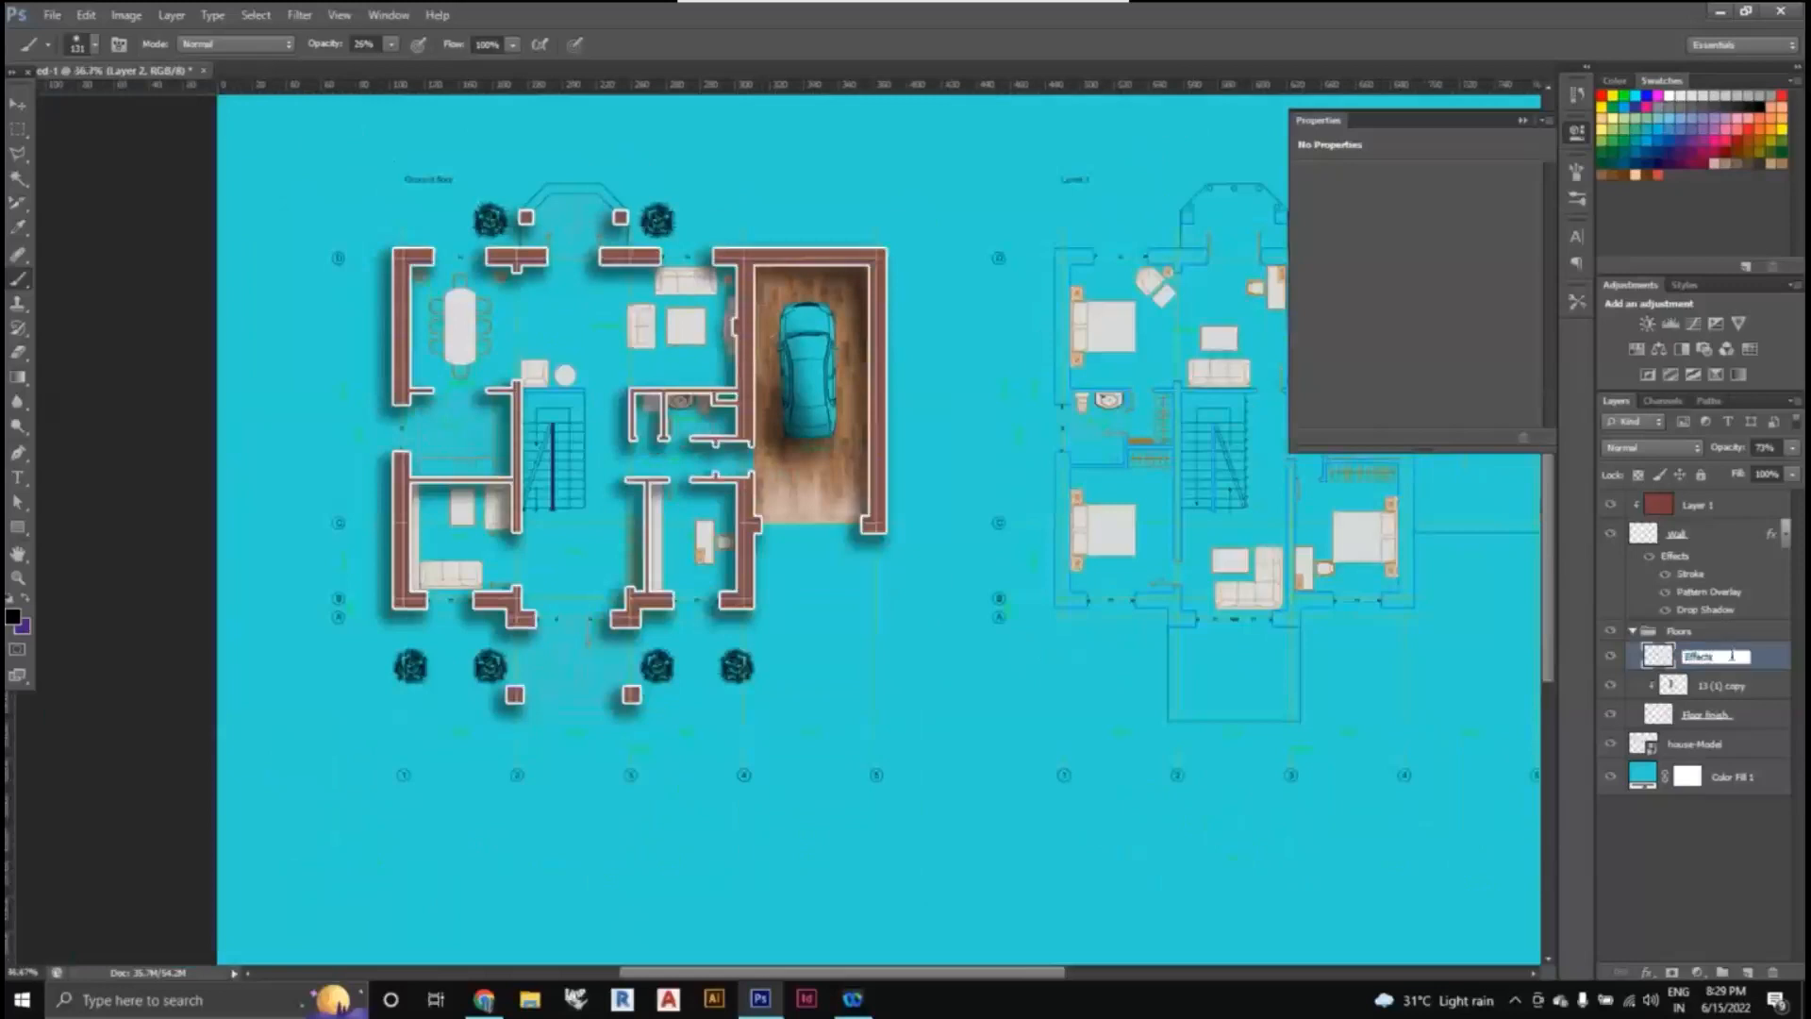
text(ffects (Shadow and )
text(lighting)
click(1684, 871)
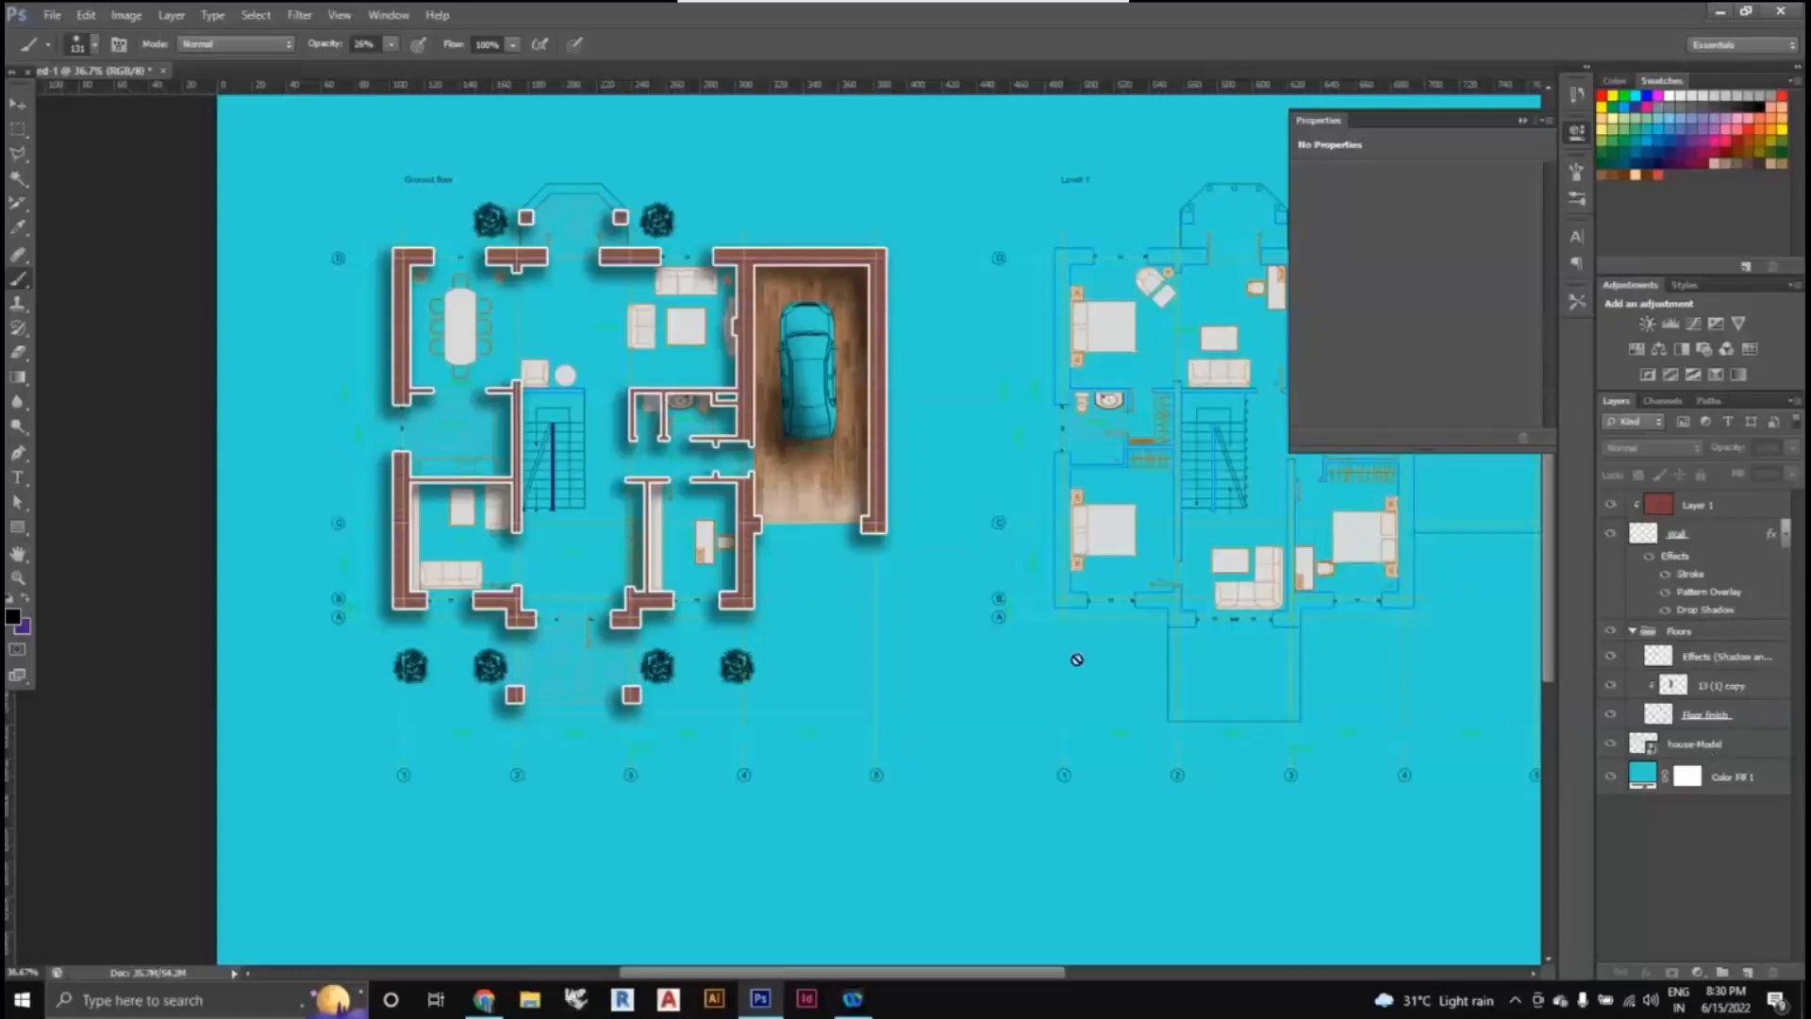
scroll(731, 280, up, 2)
scroll(733, 283, down, 2)
click(18, 102)
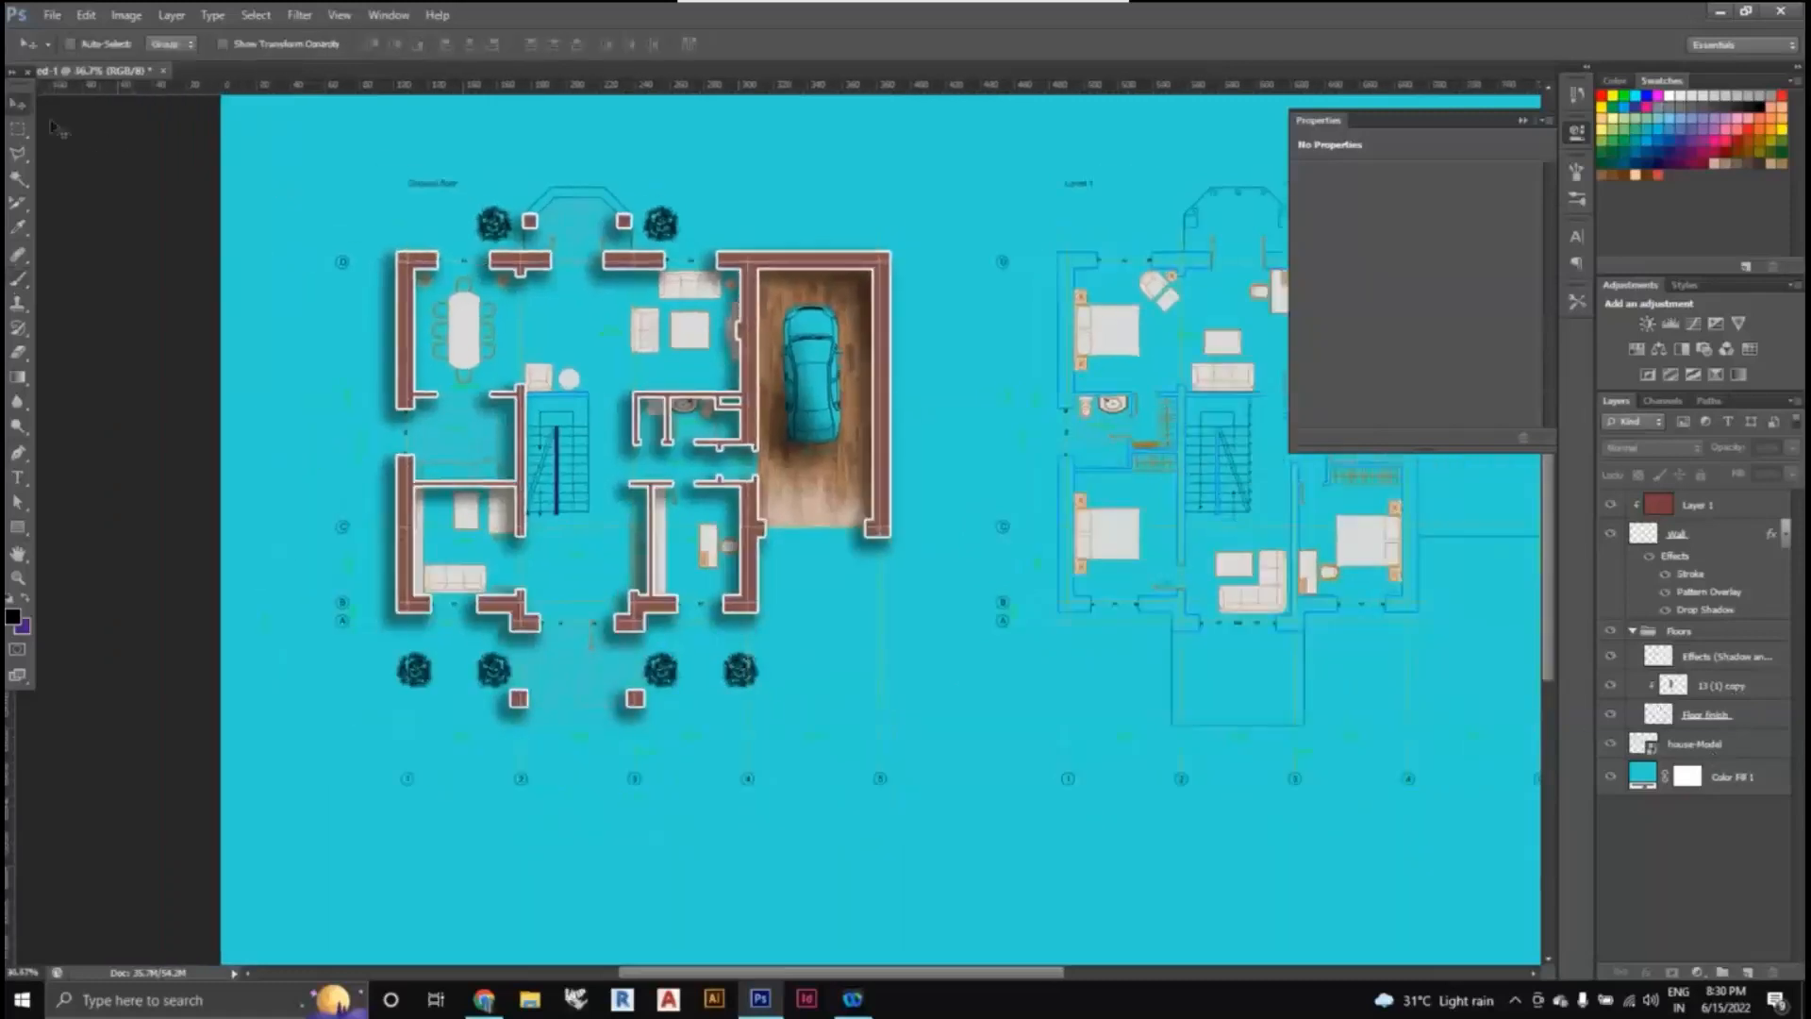
scroll(826, 418, up, 1)
scroll(826, 418, down, 1)
scroll(826, 418, up, 1)
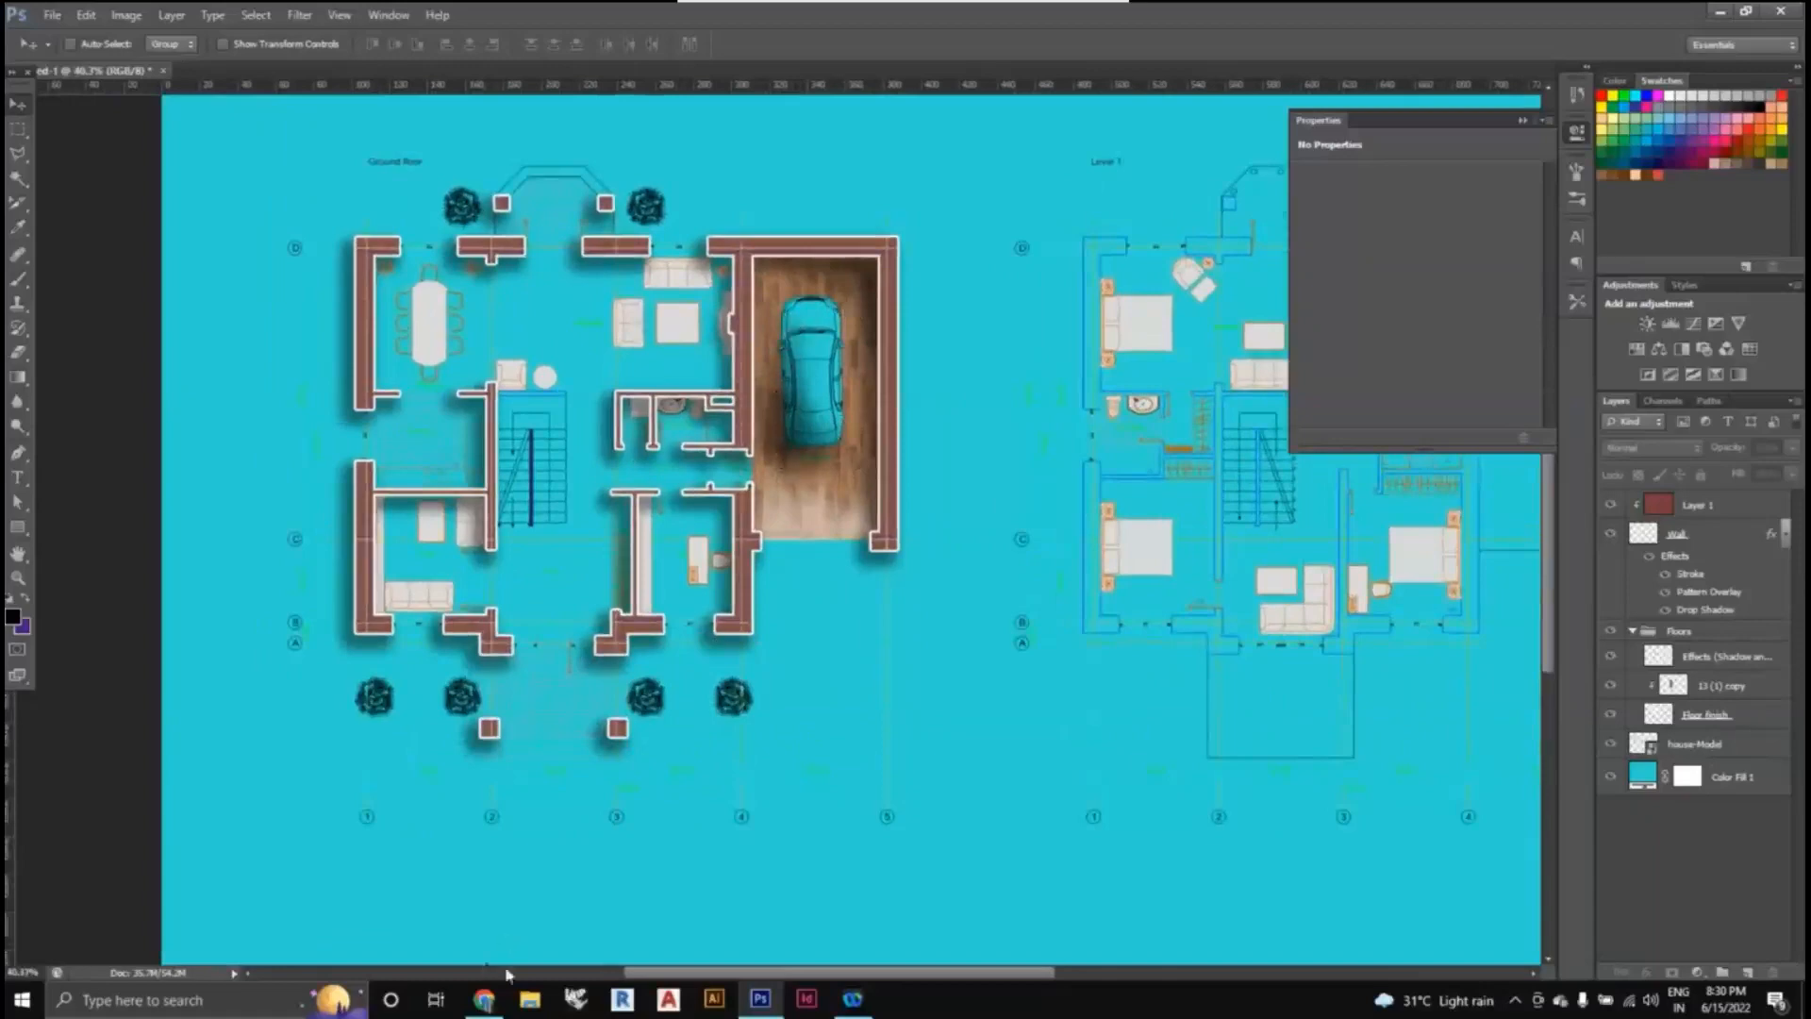
- Switch to the Chrome browser and search CleanPNG for "cars plan"
click(486, 1001)
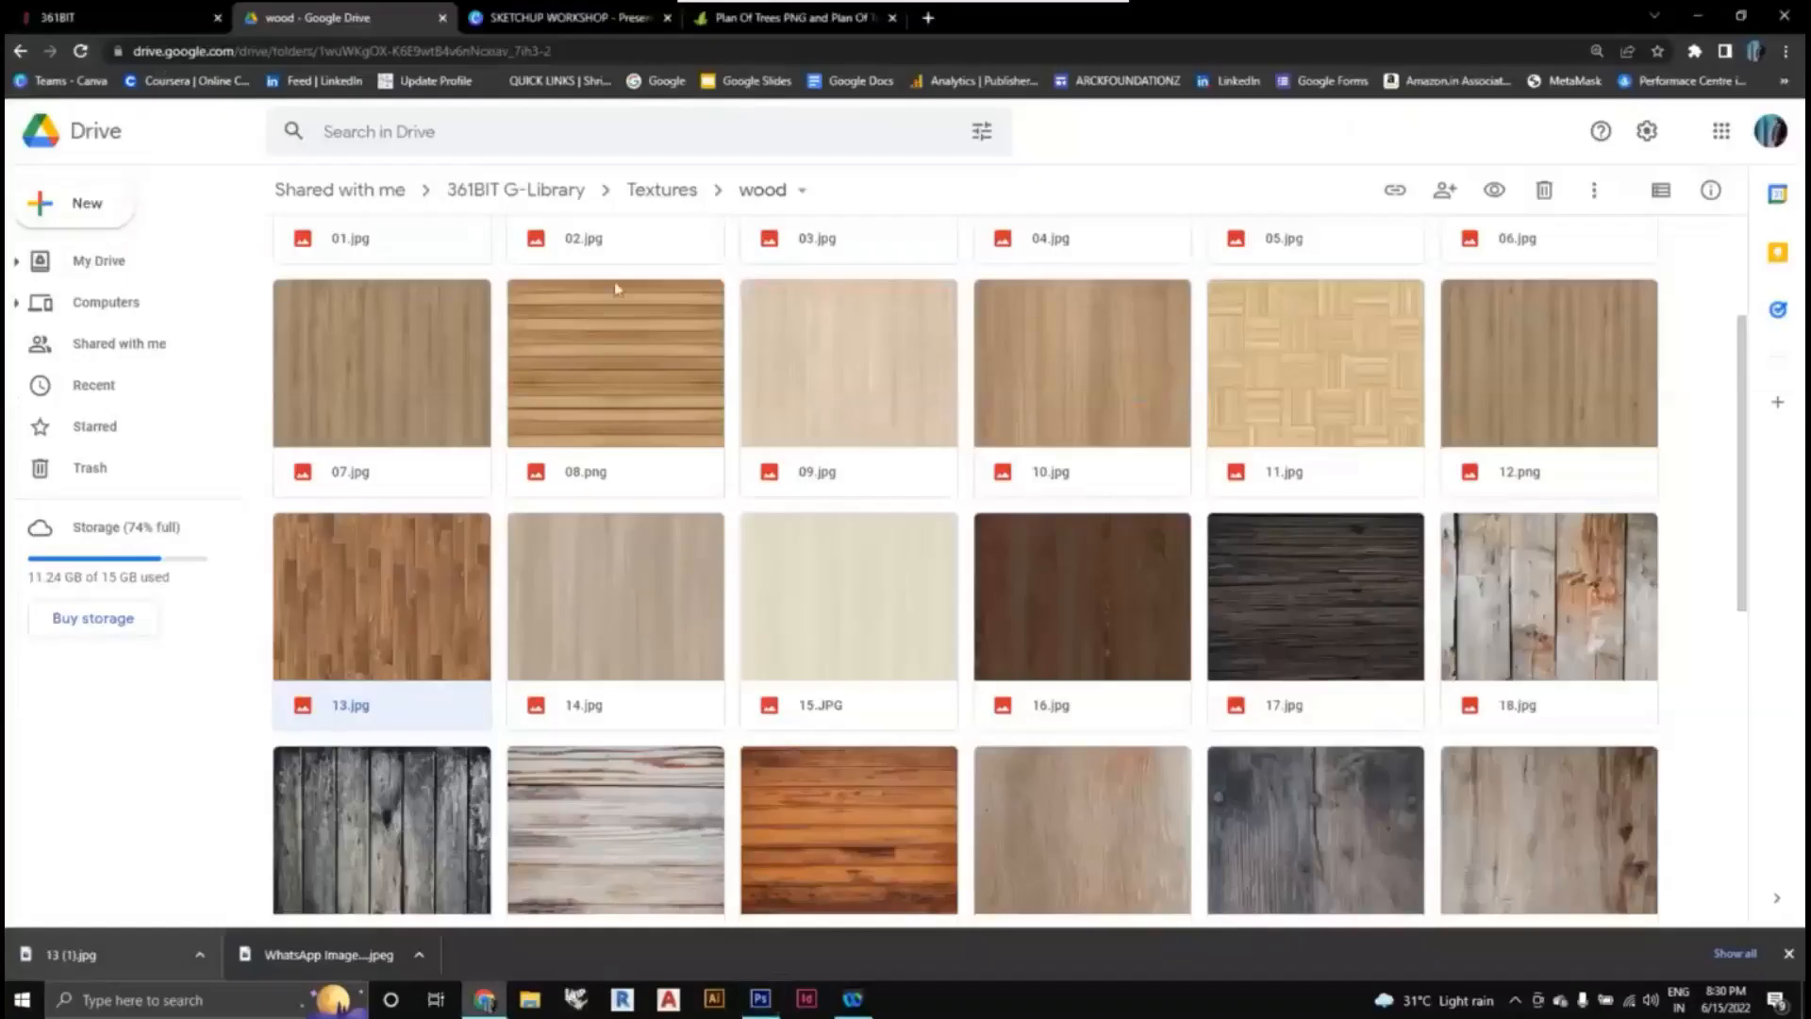
click(731, 21)
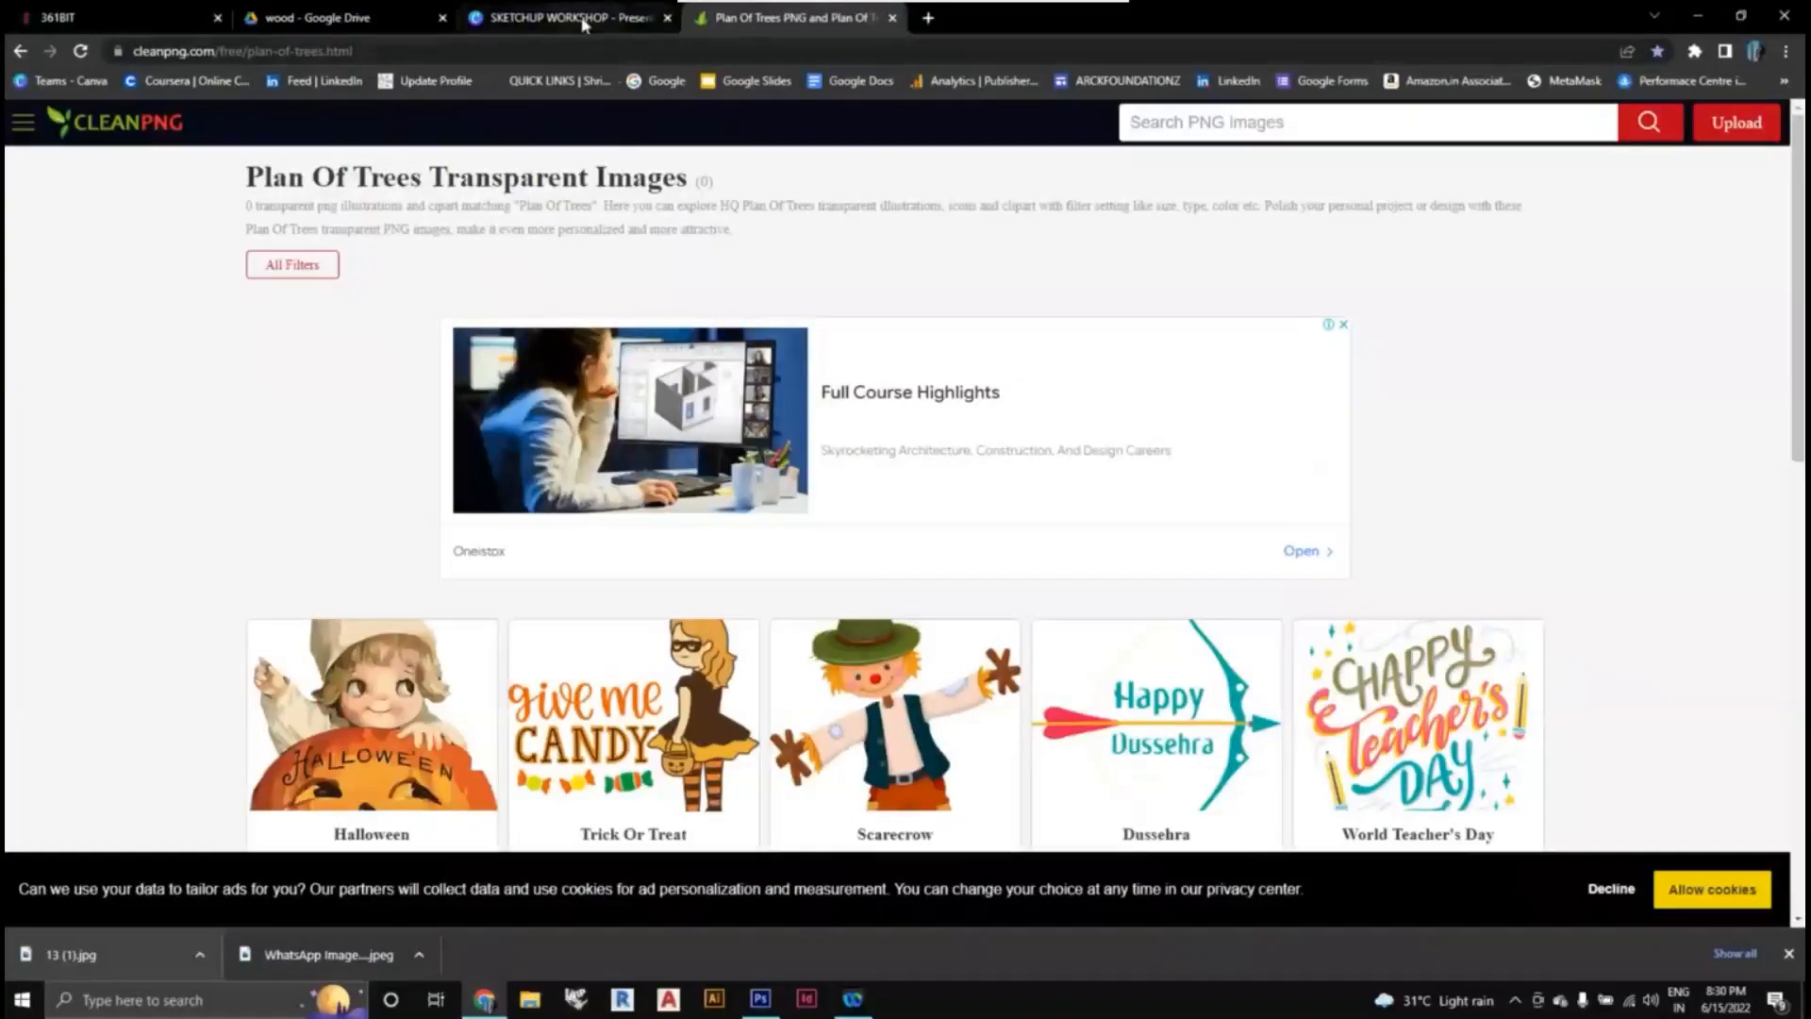
click(1176, 123)
text(carsd)
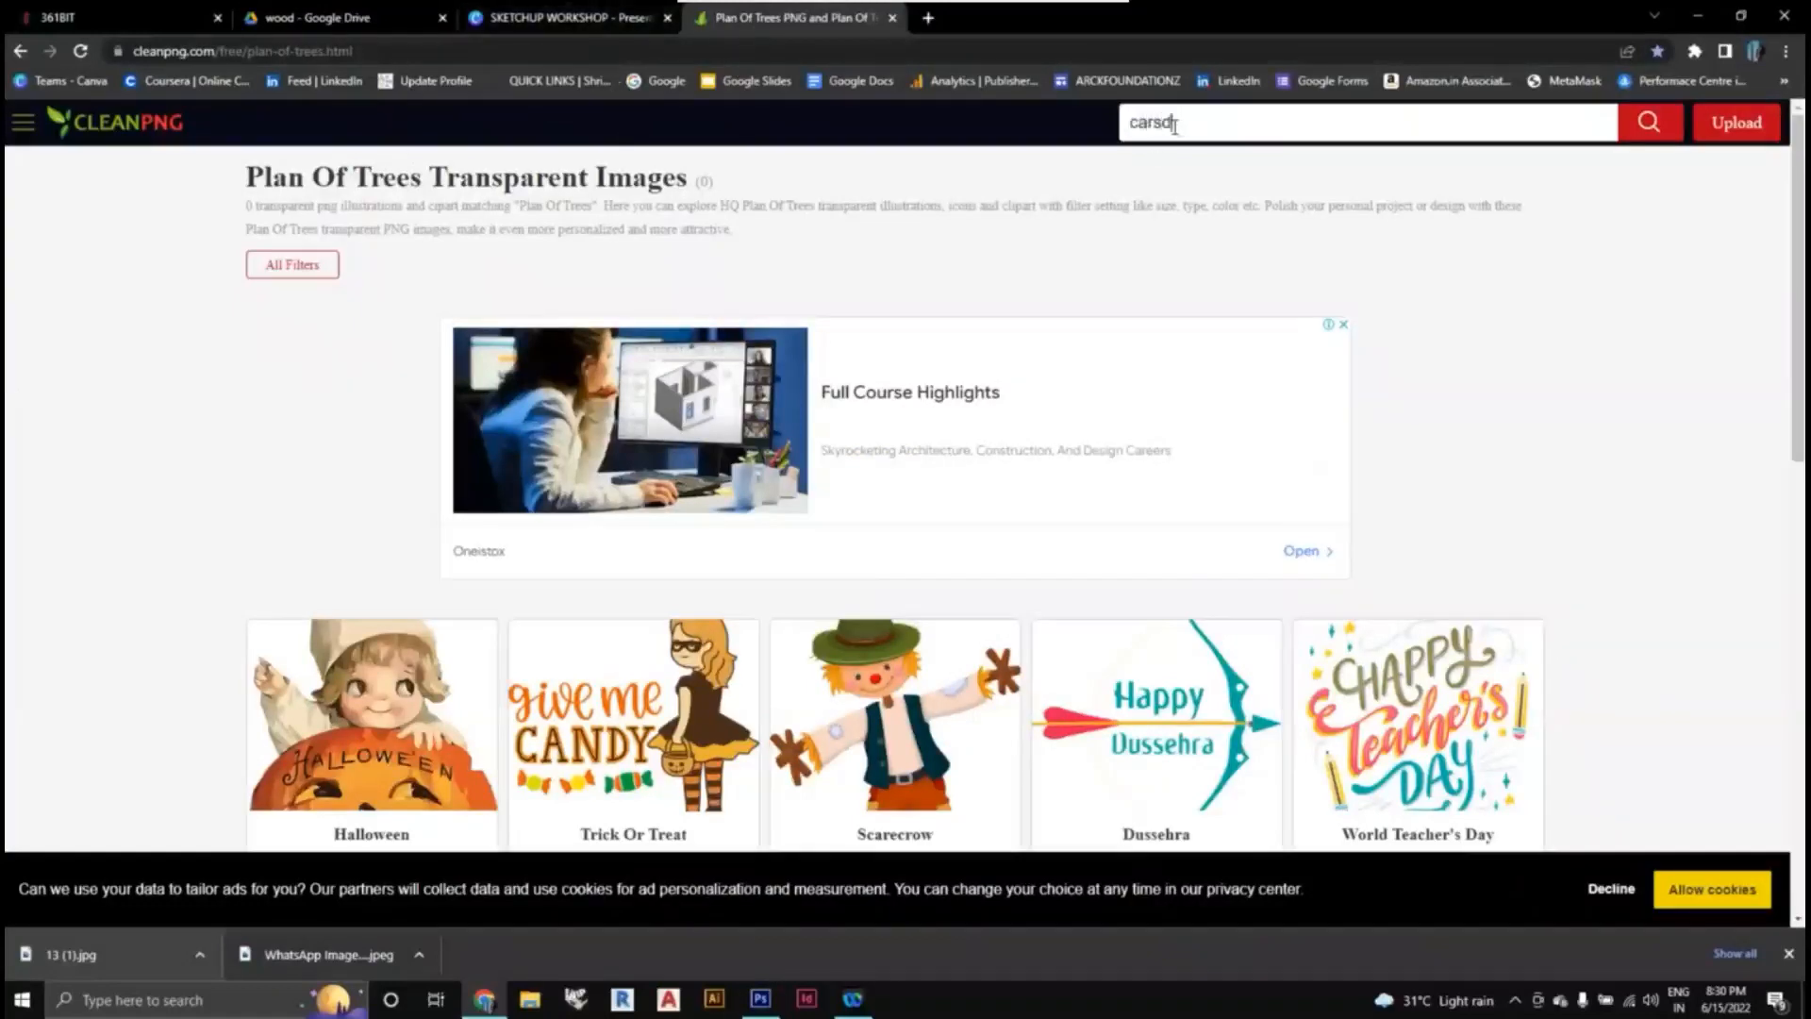
key(BackSpace)
text(plan)
key(Return)
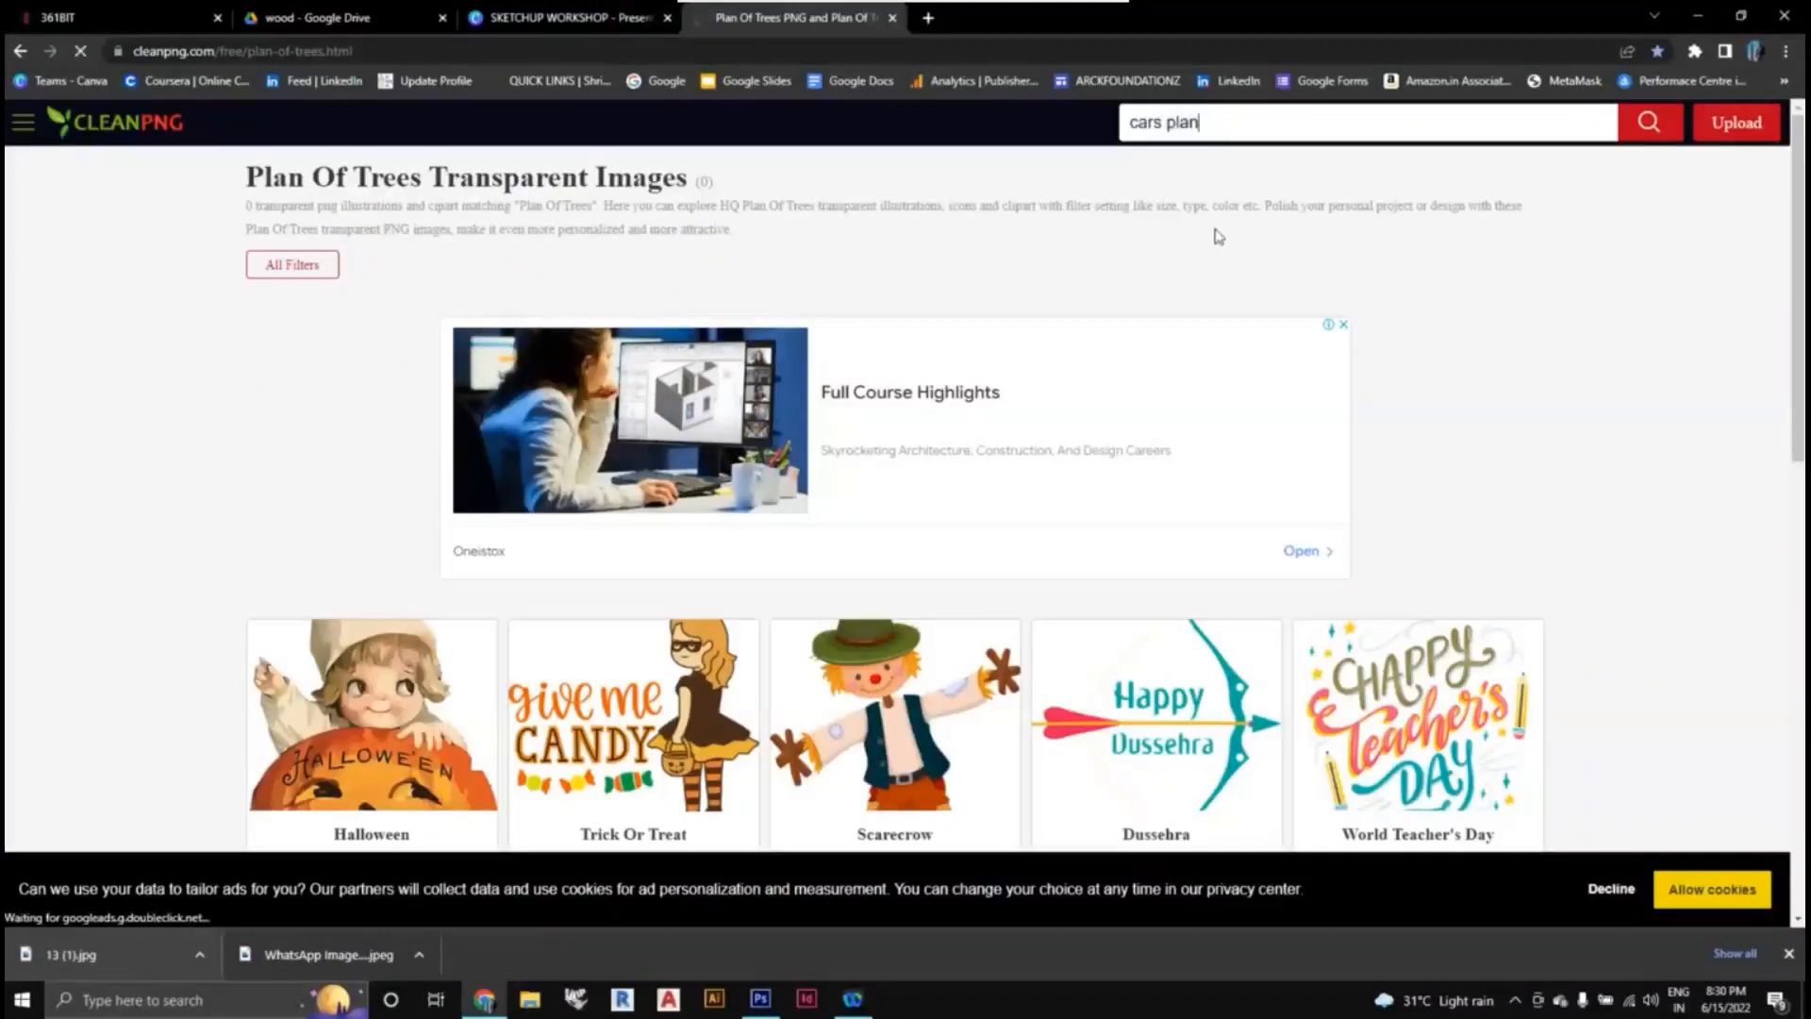
- Examine the CleanPNG results for a top-view car image and check the rendered floor plan slide in the SketchUp Workshop presentation
scroll(940, 353, down, 3)
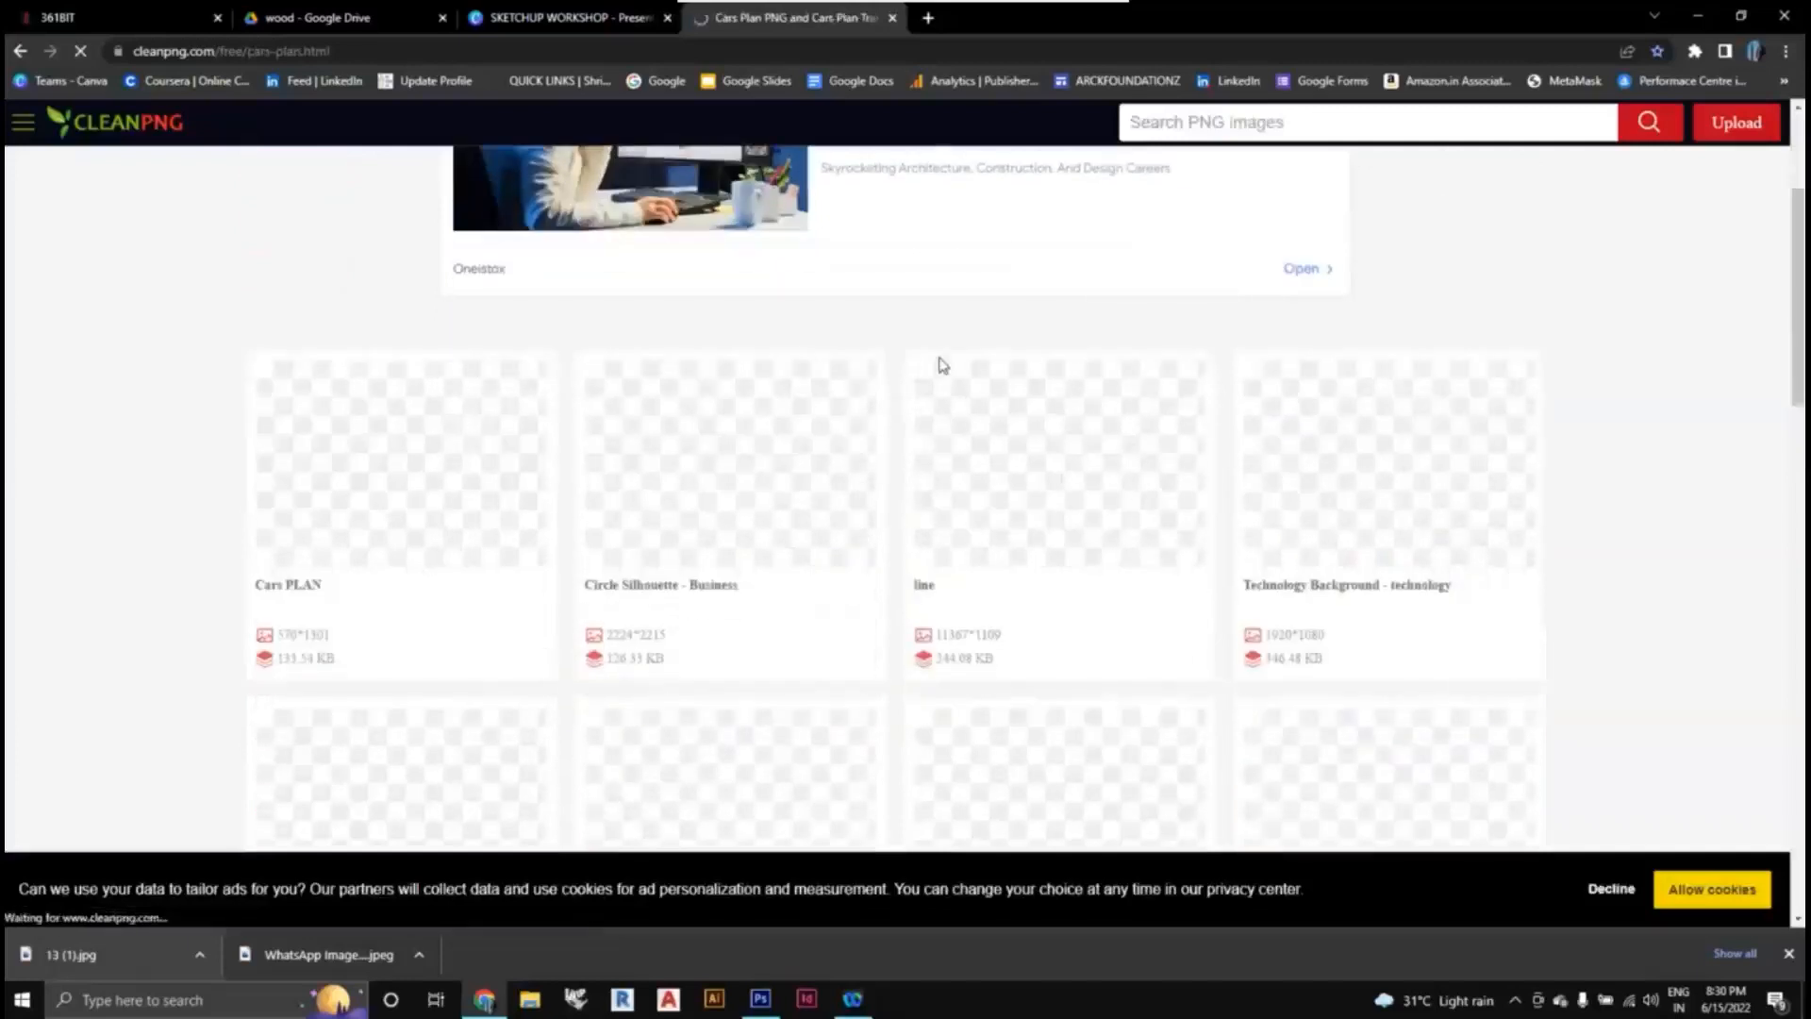
scroll(488, 472, down, 7)
scroll(489, 474, up, 1)
scroll(490, 474, down, 5)
scroll(566, 490, up, 6)
scroll(628, 516, up, 4)
scroll(943, 604, down, 8)
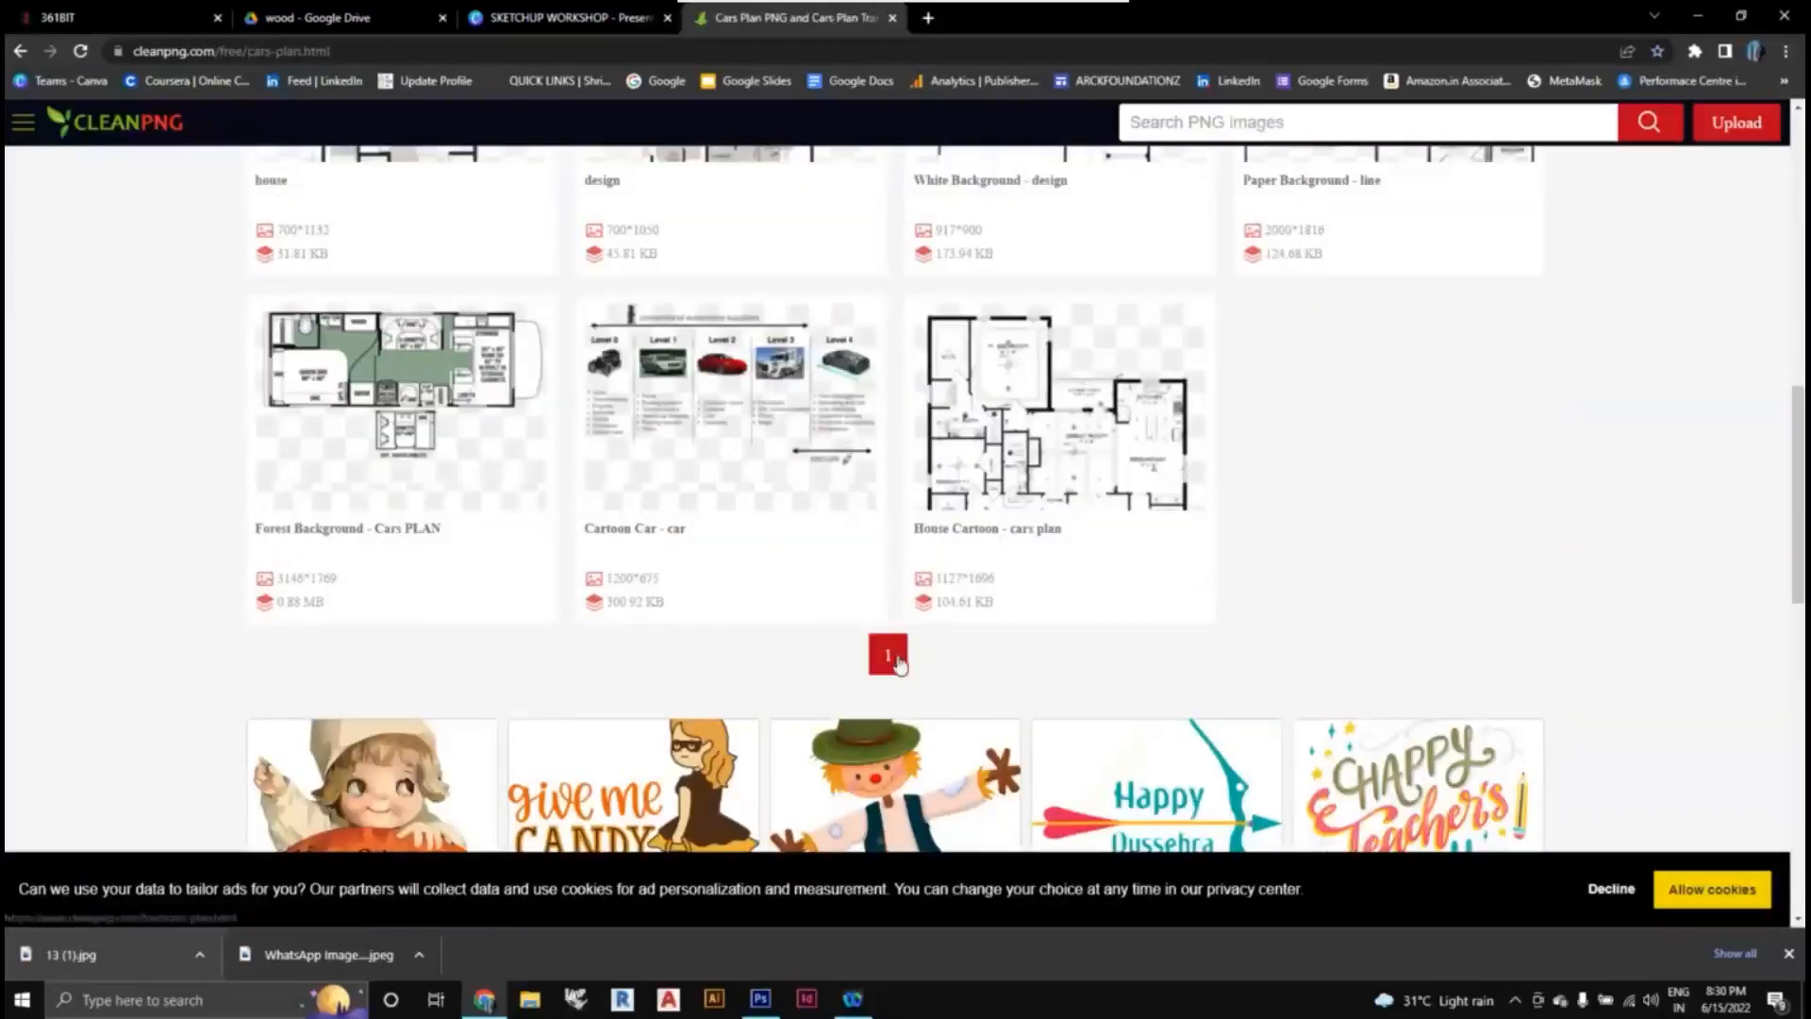
scroll(934, 647, up, 10)
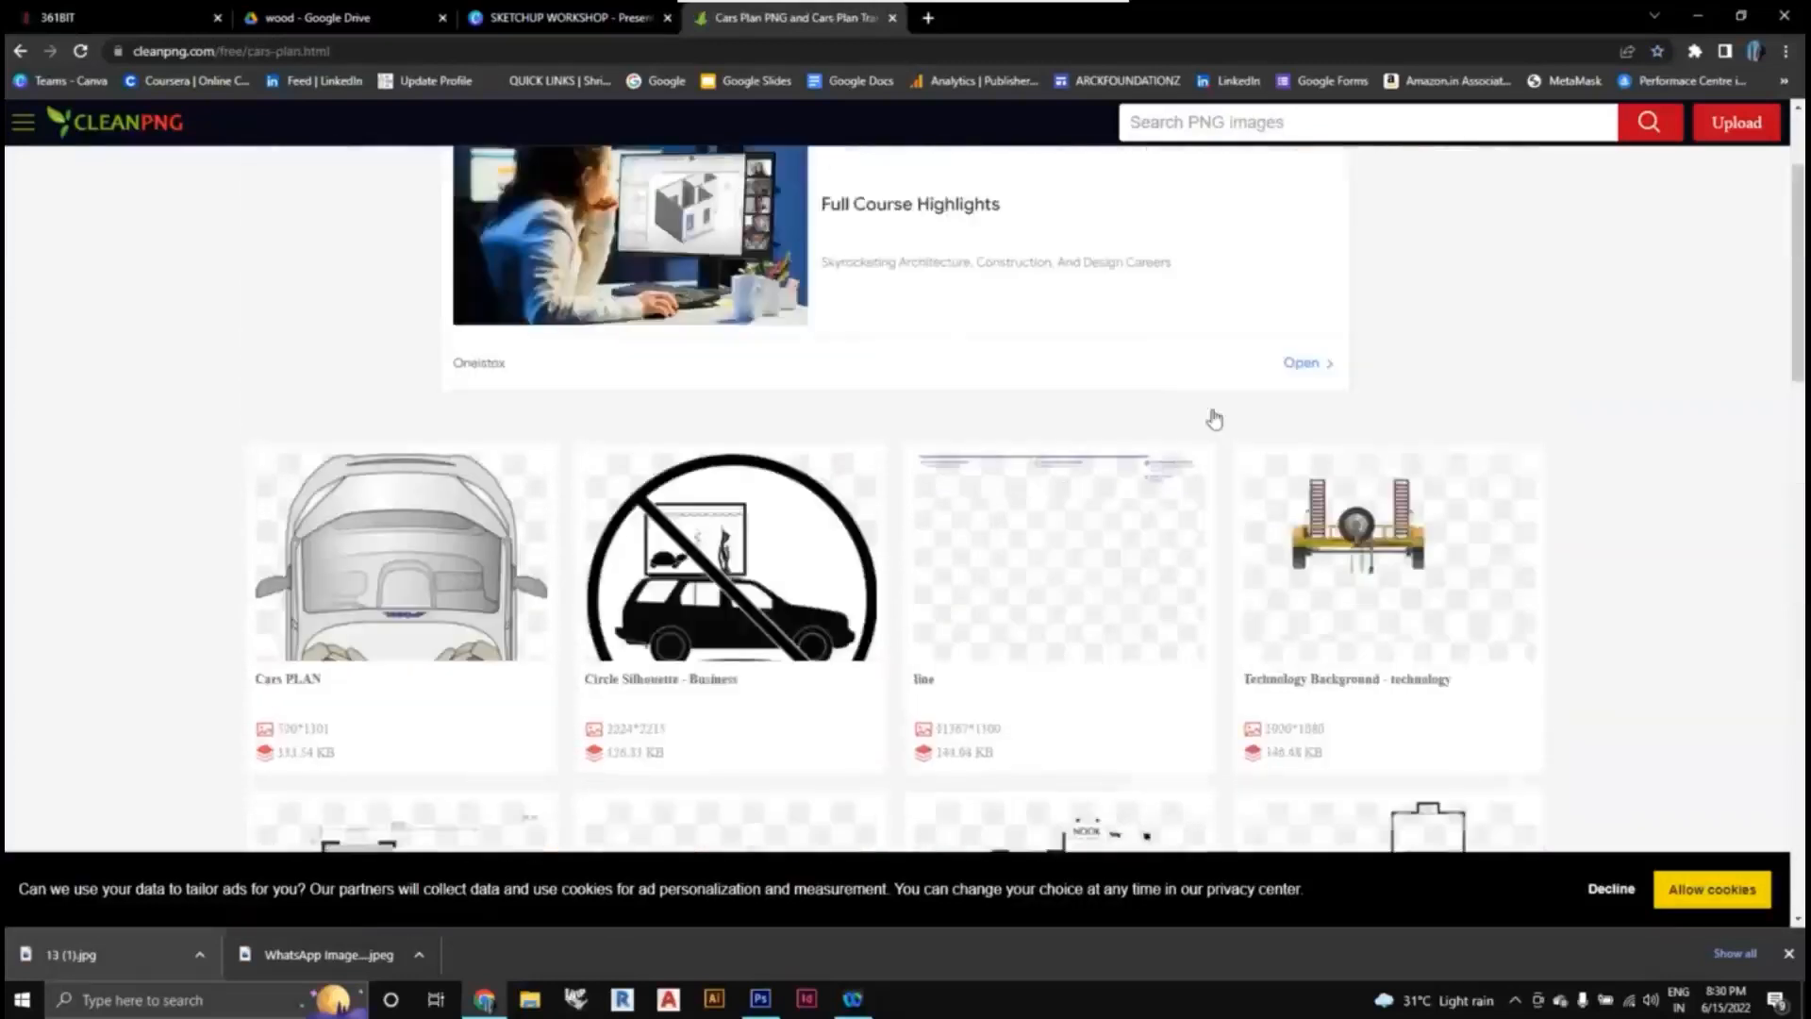
scroll(1214, 419, up, 3)
click(600, 21)
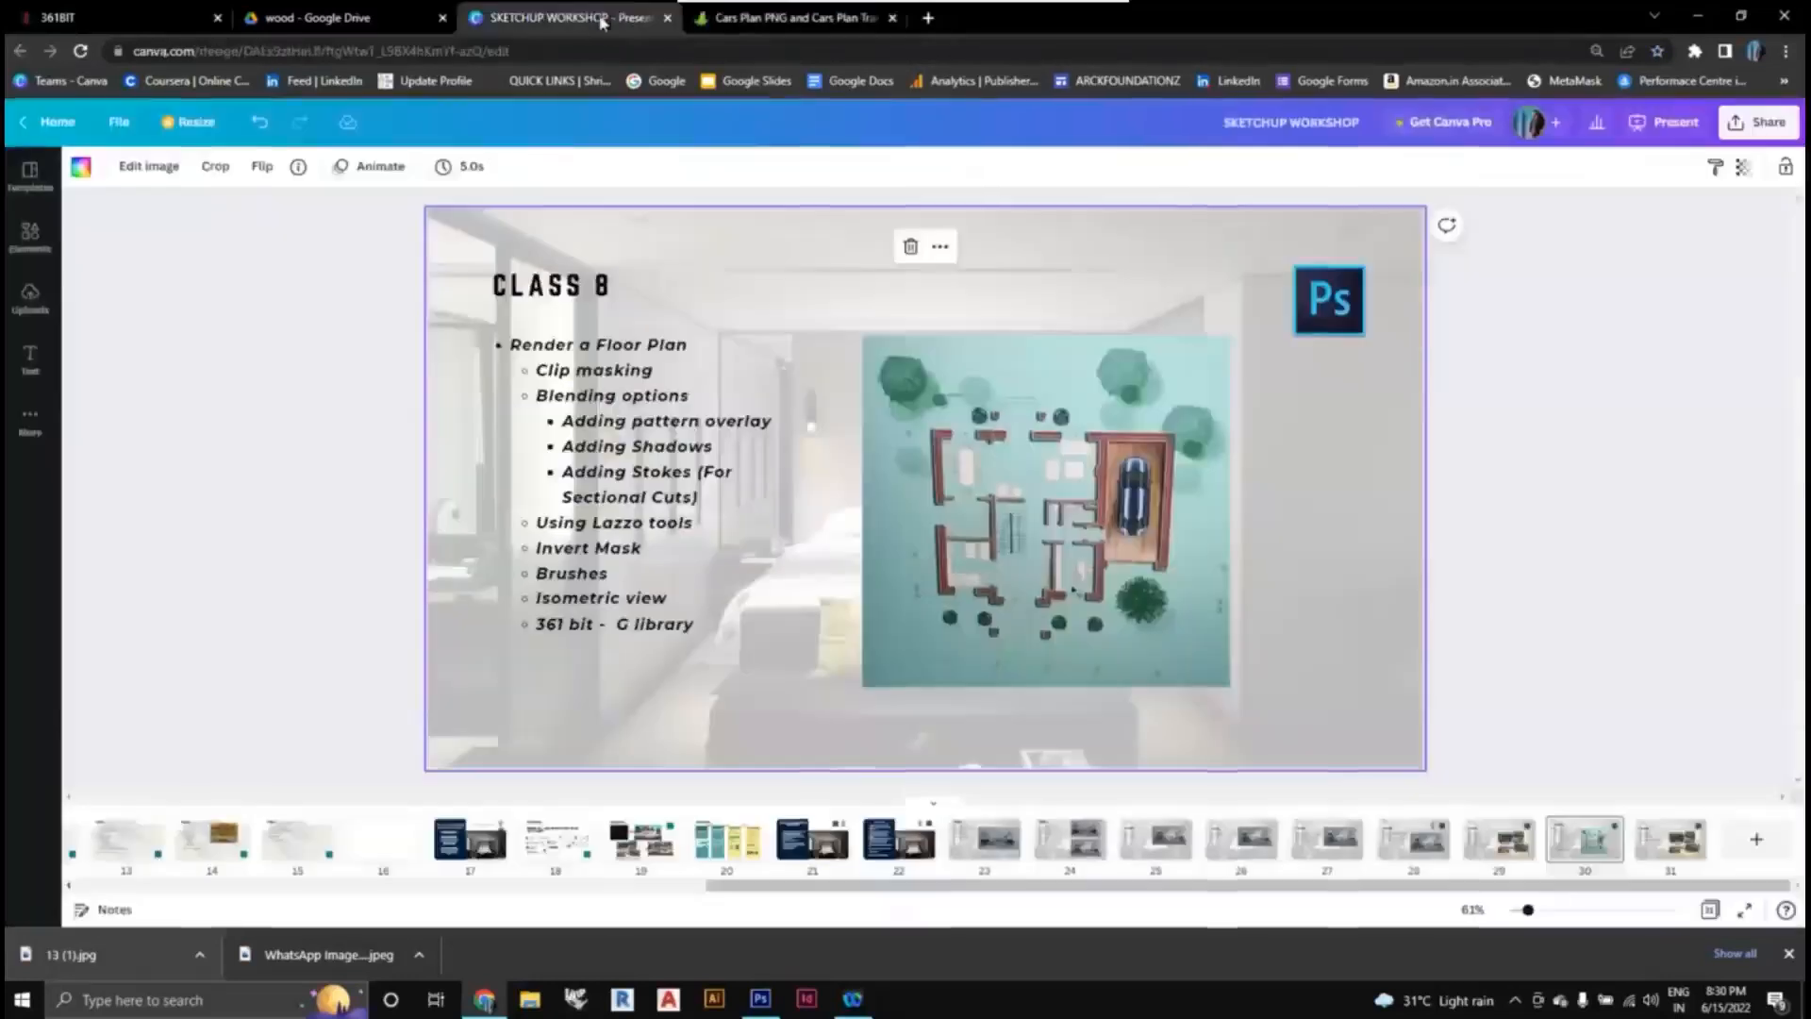
click(750, 18)
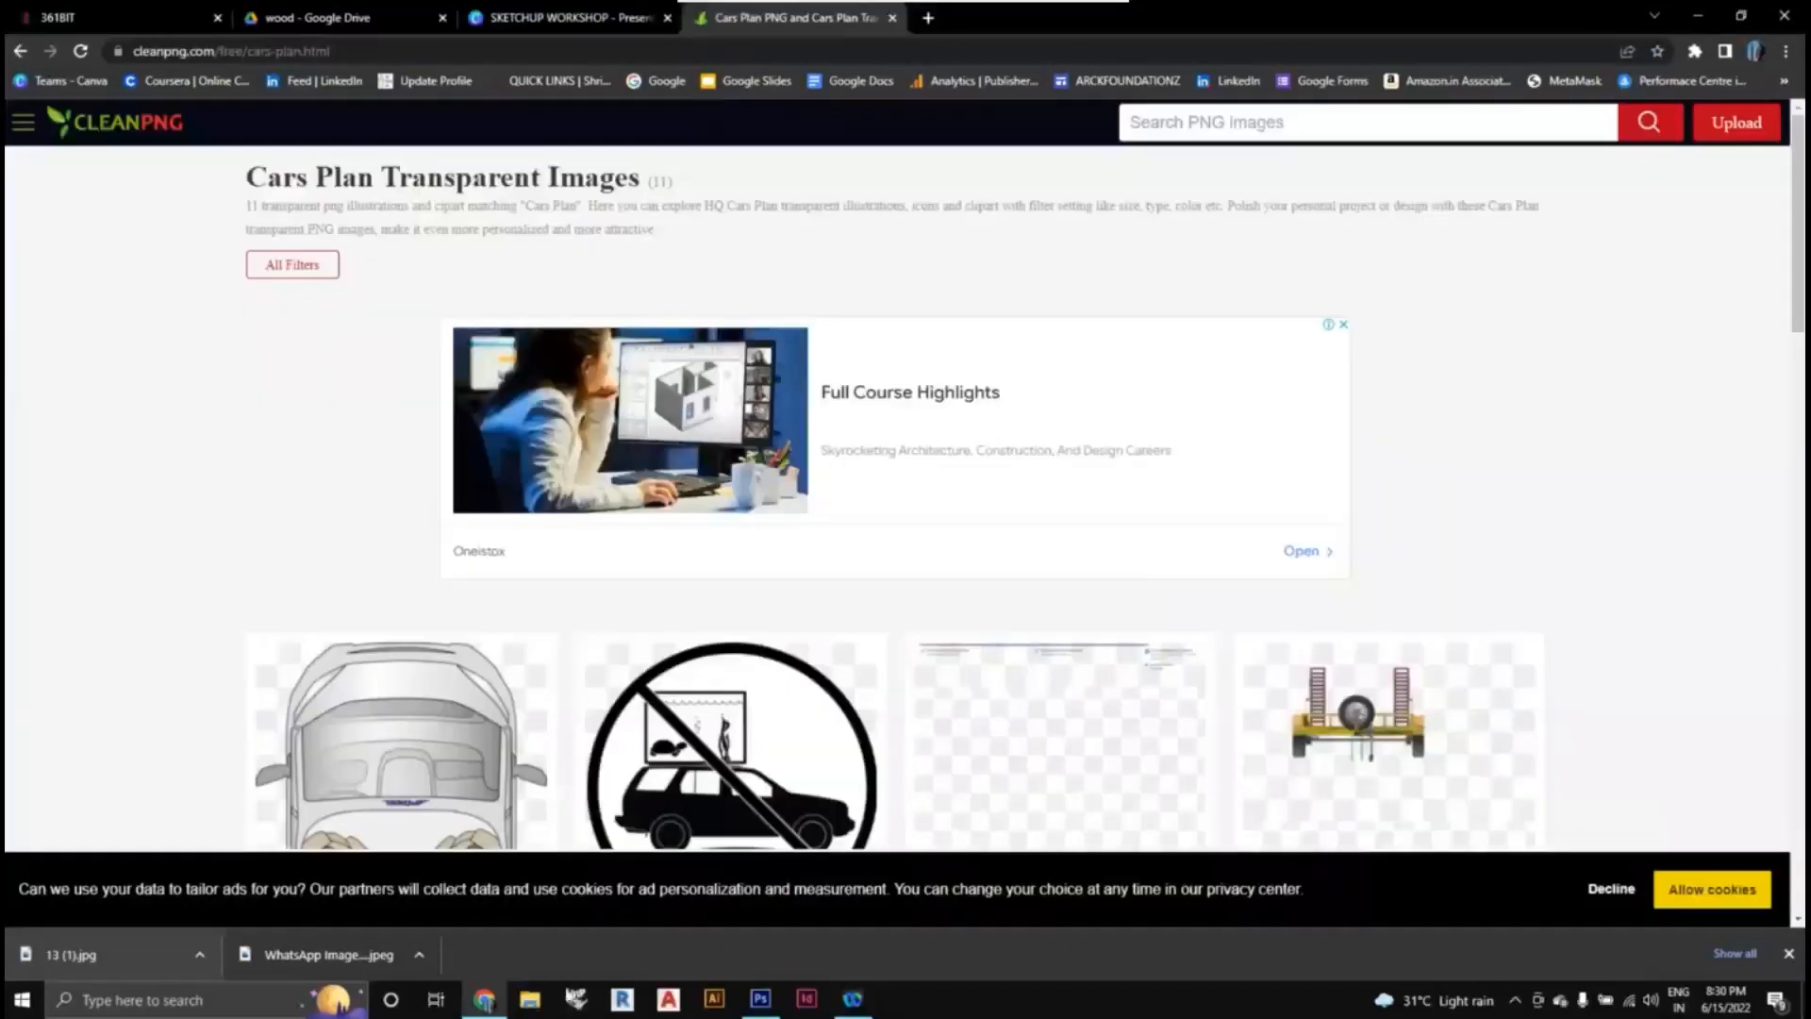
- Switch to File Explorer and place the blue top-view car PNG from Downloads into the Photoshop floor plan document
click(529, 1002)
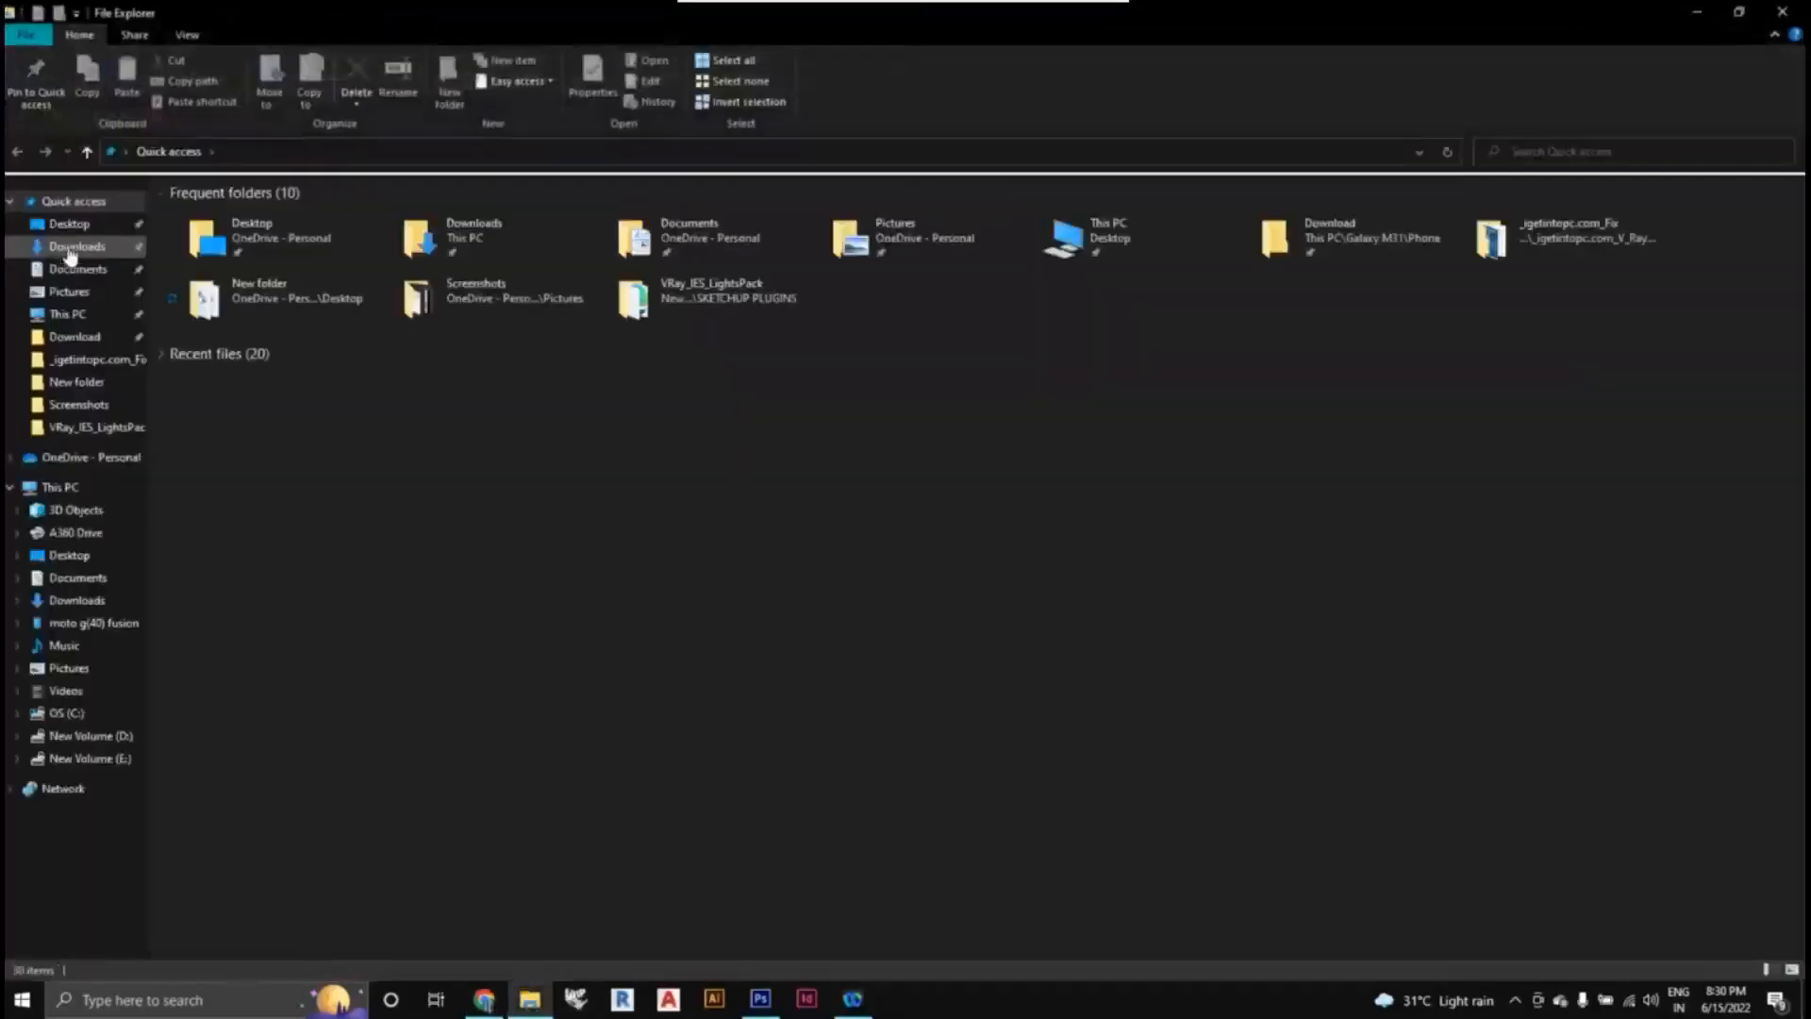
click(72, 248)
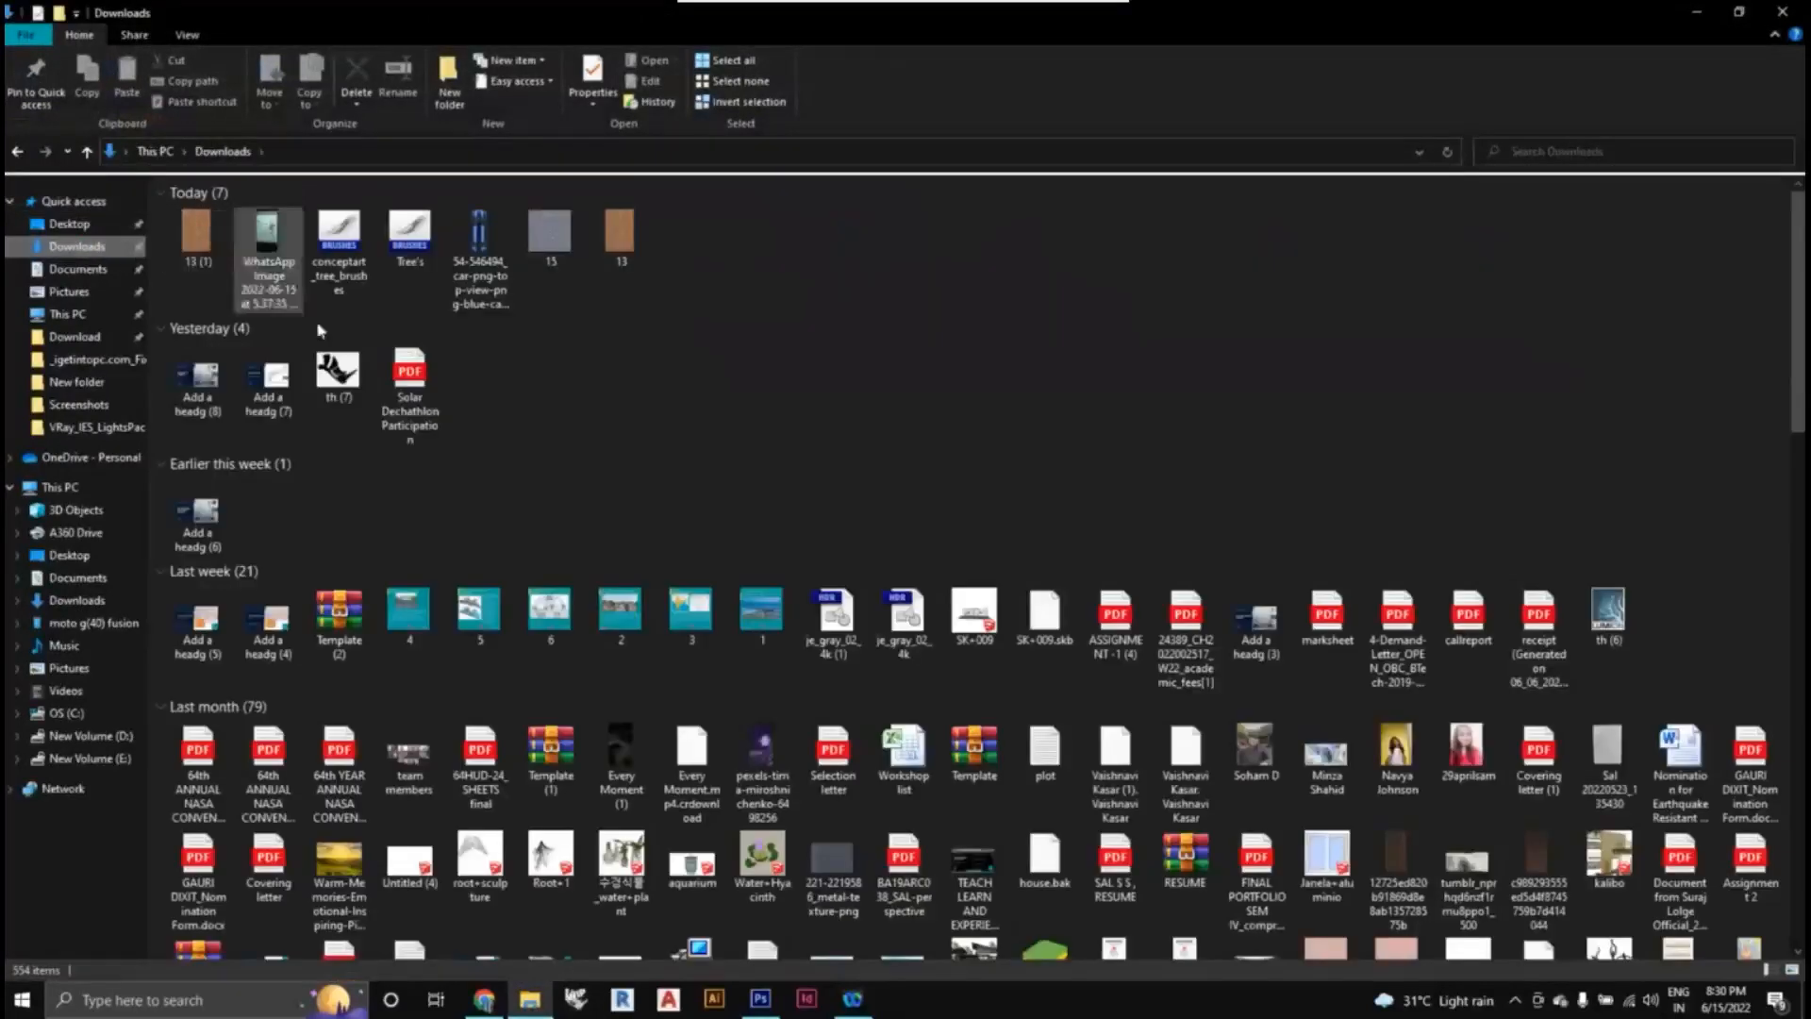
click(488, 236)
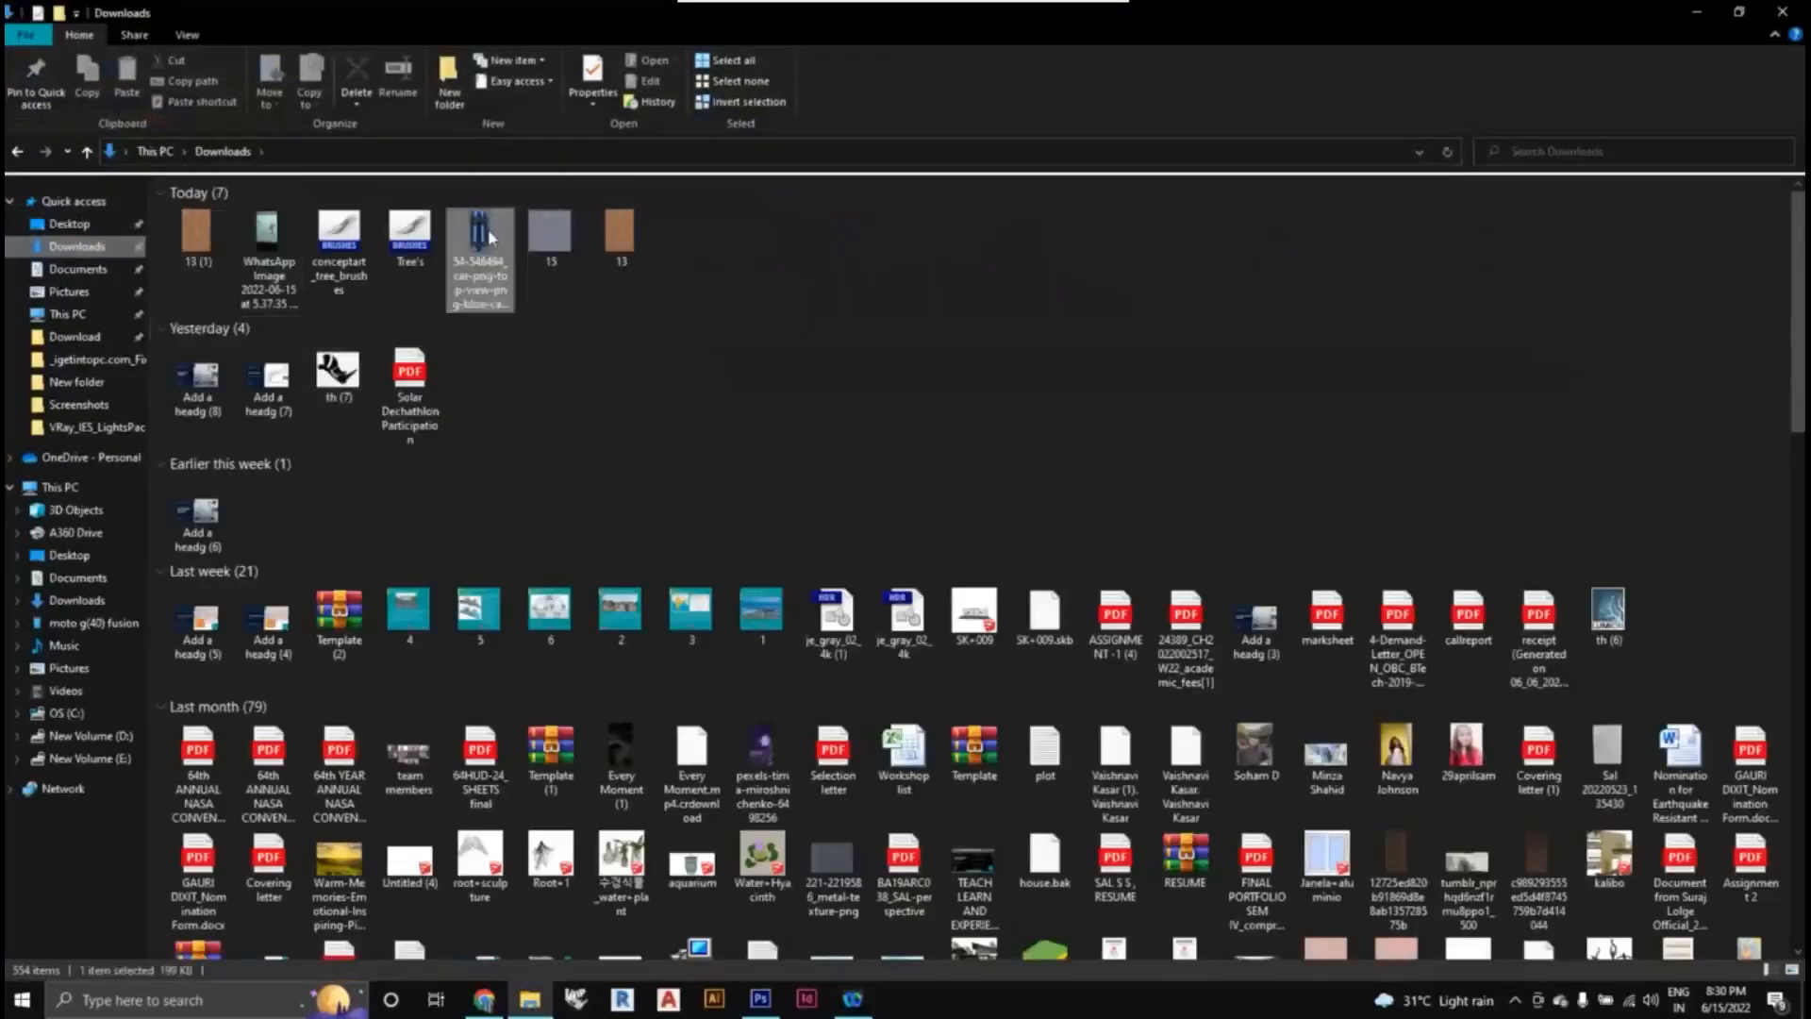
drag(488, 235, 811, 692)
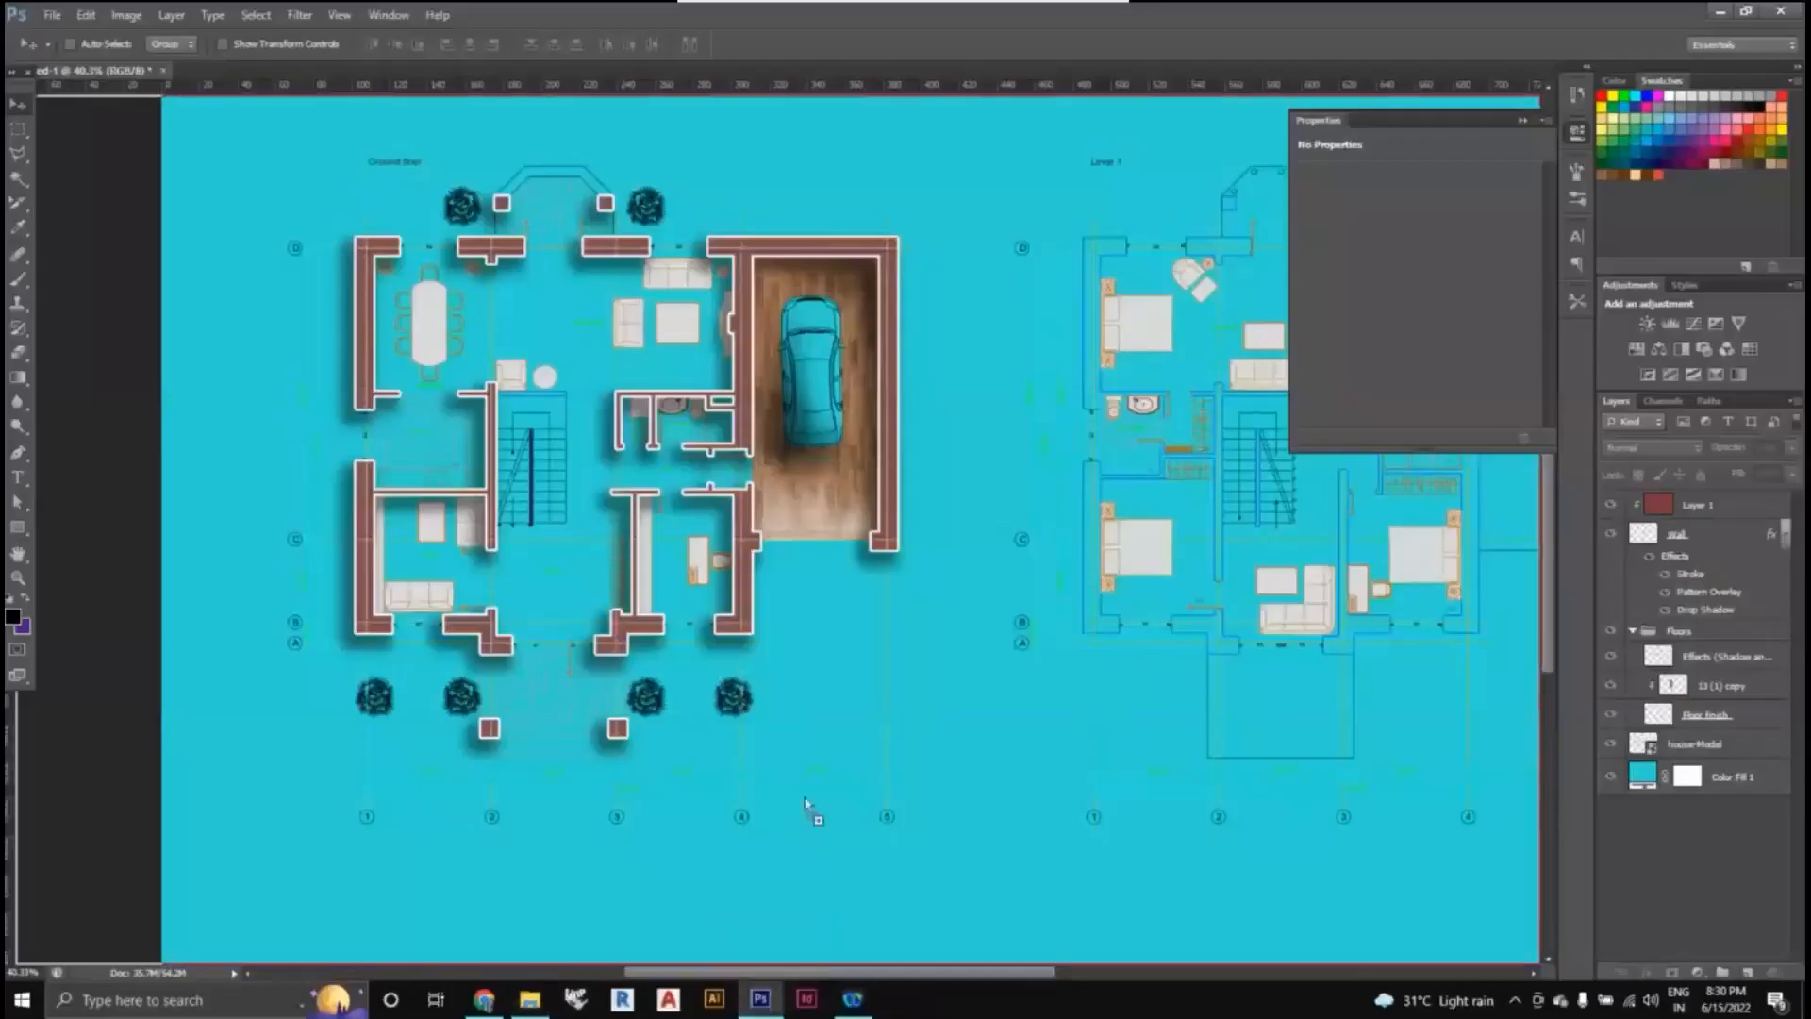
- Scale the placed blue car down, fit it over the drawn car in the garage, and commit the placement
drag(927, 202, 715, 714)
drag(688, 775, 826, 360)
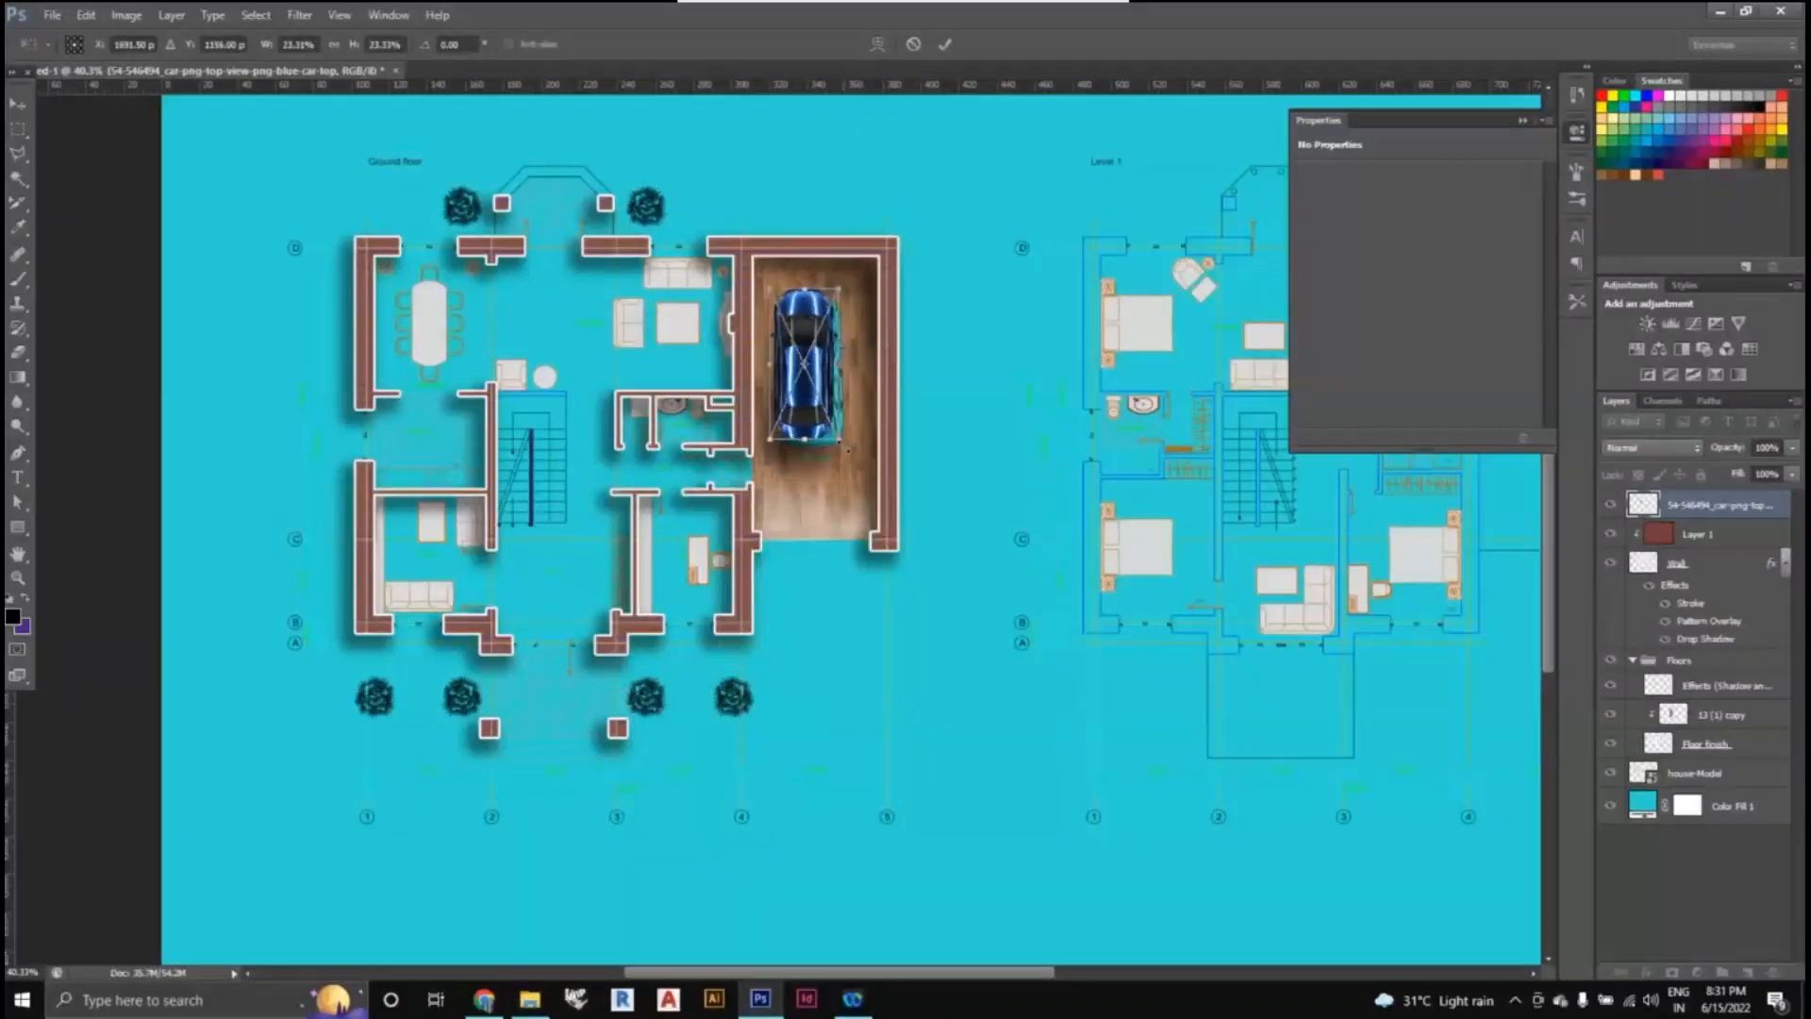
mouse_move(845, 445)
mouse_down()
mouse_move(854, 470)
mouse_move(826, 446)
mouse_up()
key(Return)
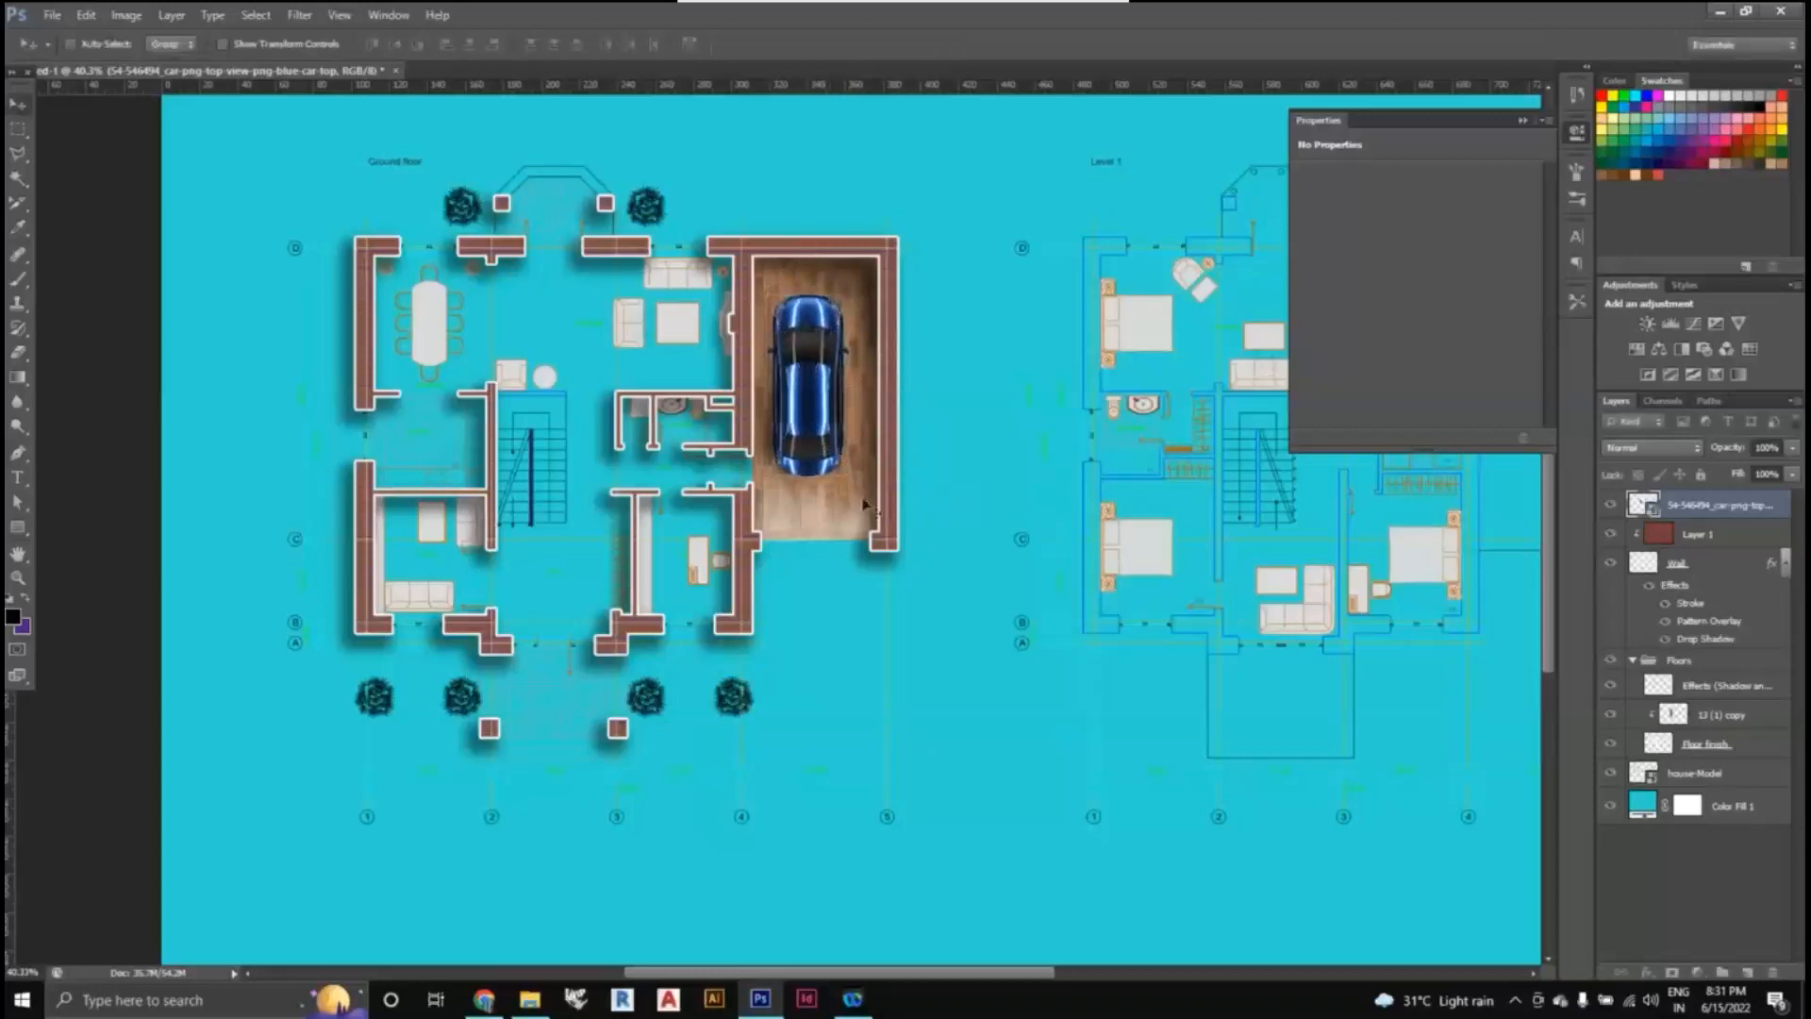
scroll(785, 474, up, 1)
scroll(800, 460, down, 1)
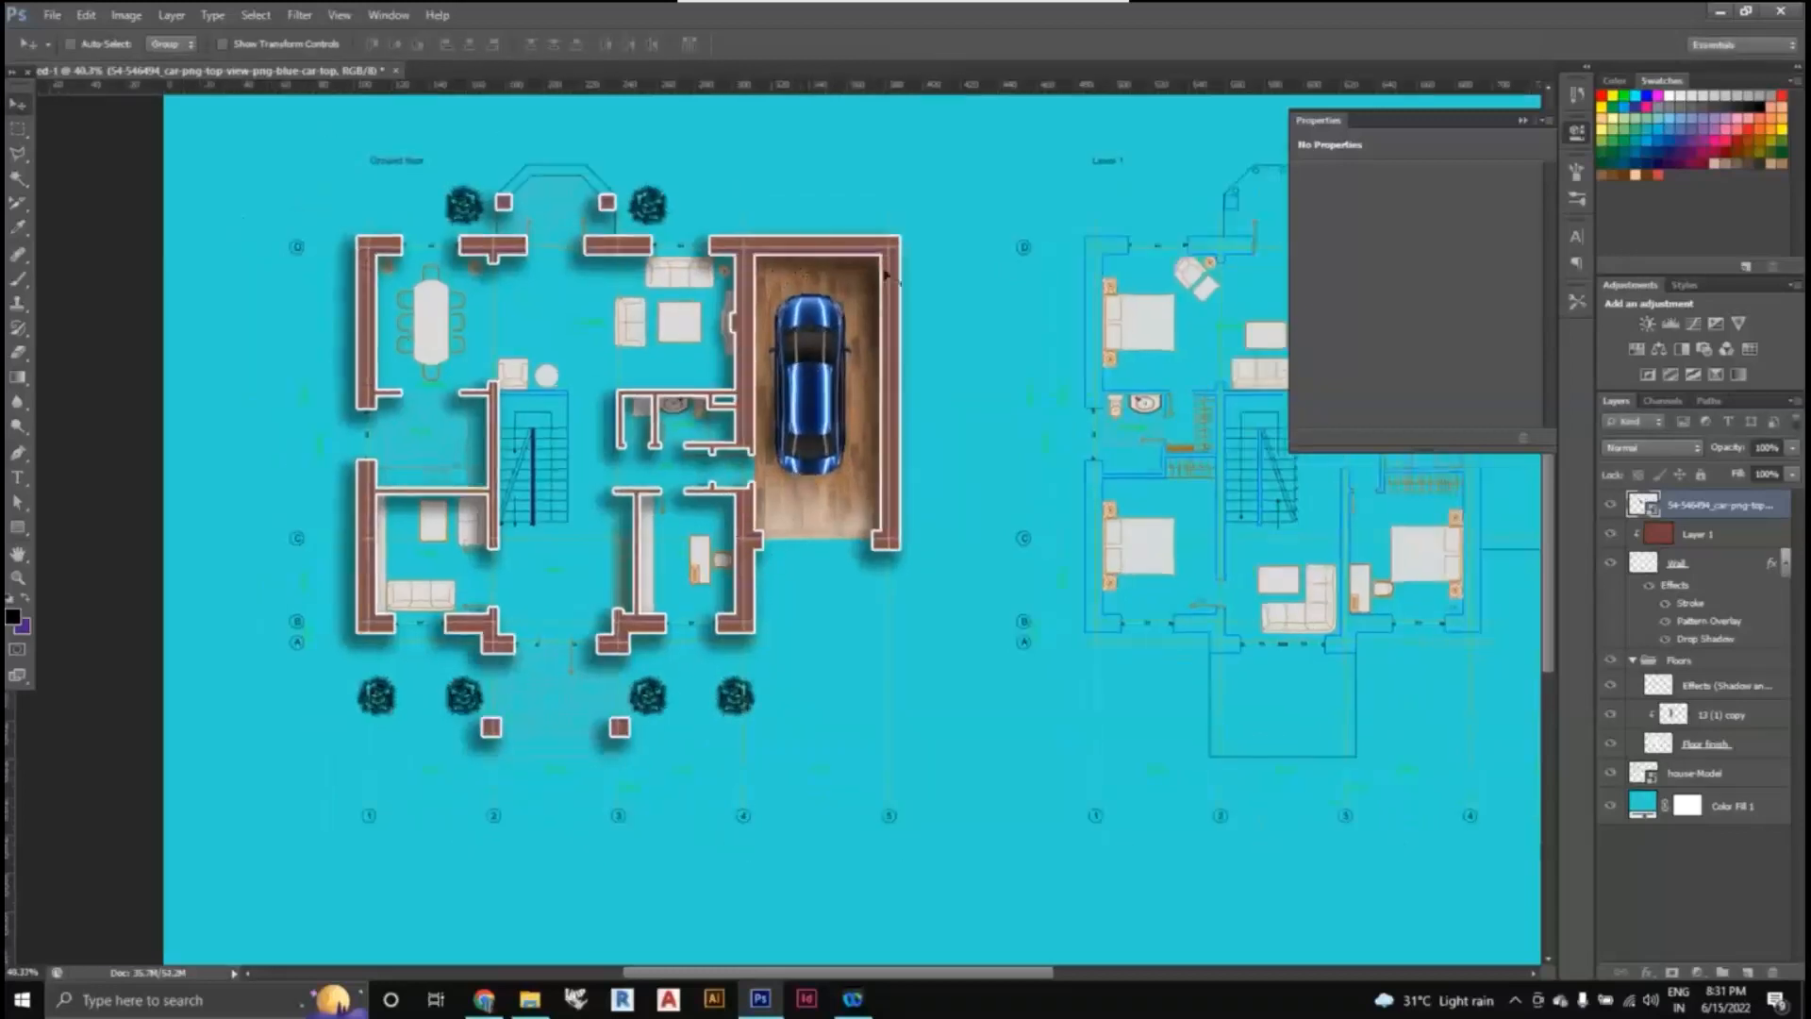
- Rasterize the blue car layer and adjust its tones with a custom RGB curve using extra shadow and midtone points
right_click(1683, 512)
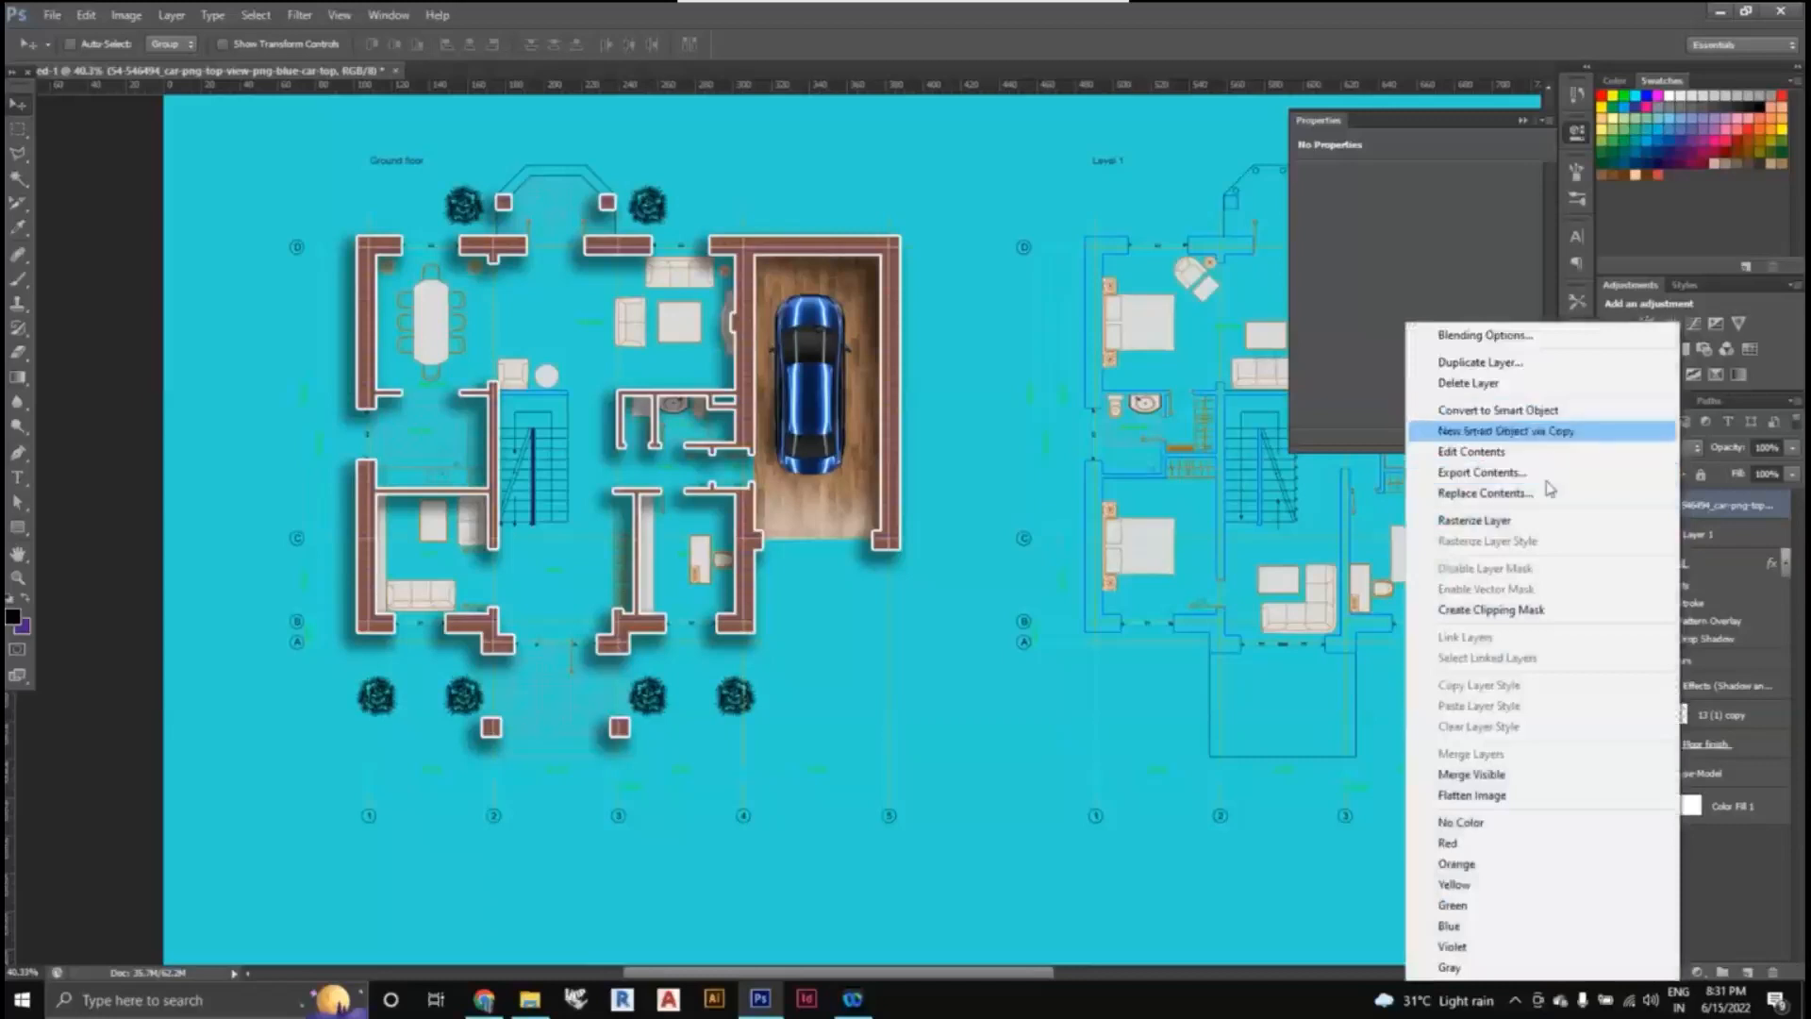
click(1644, 520)
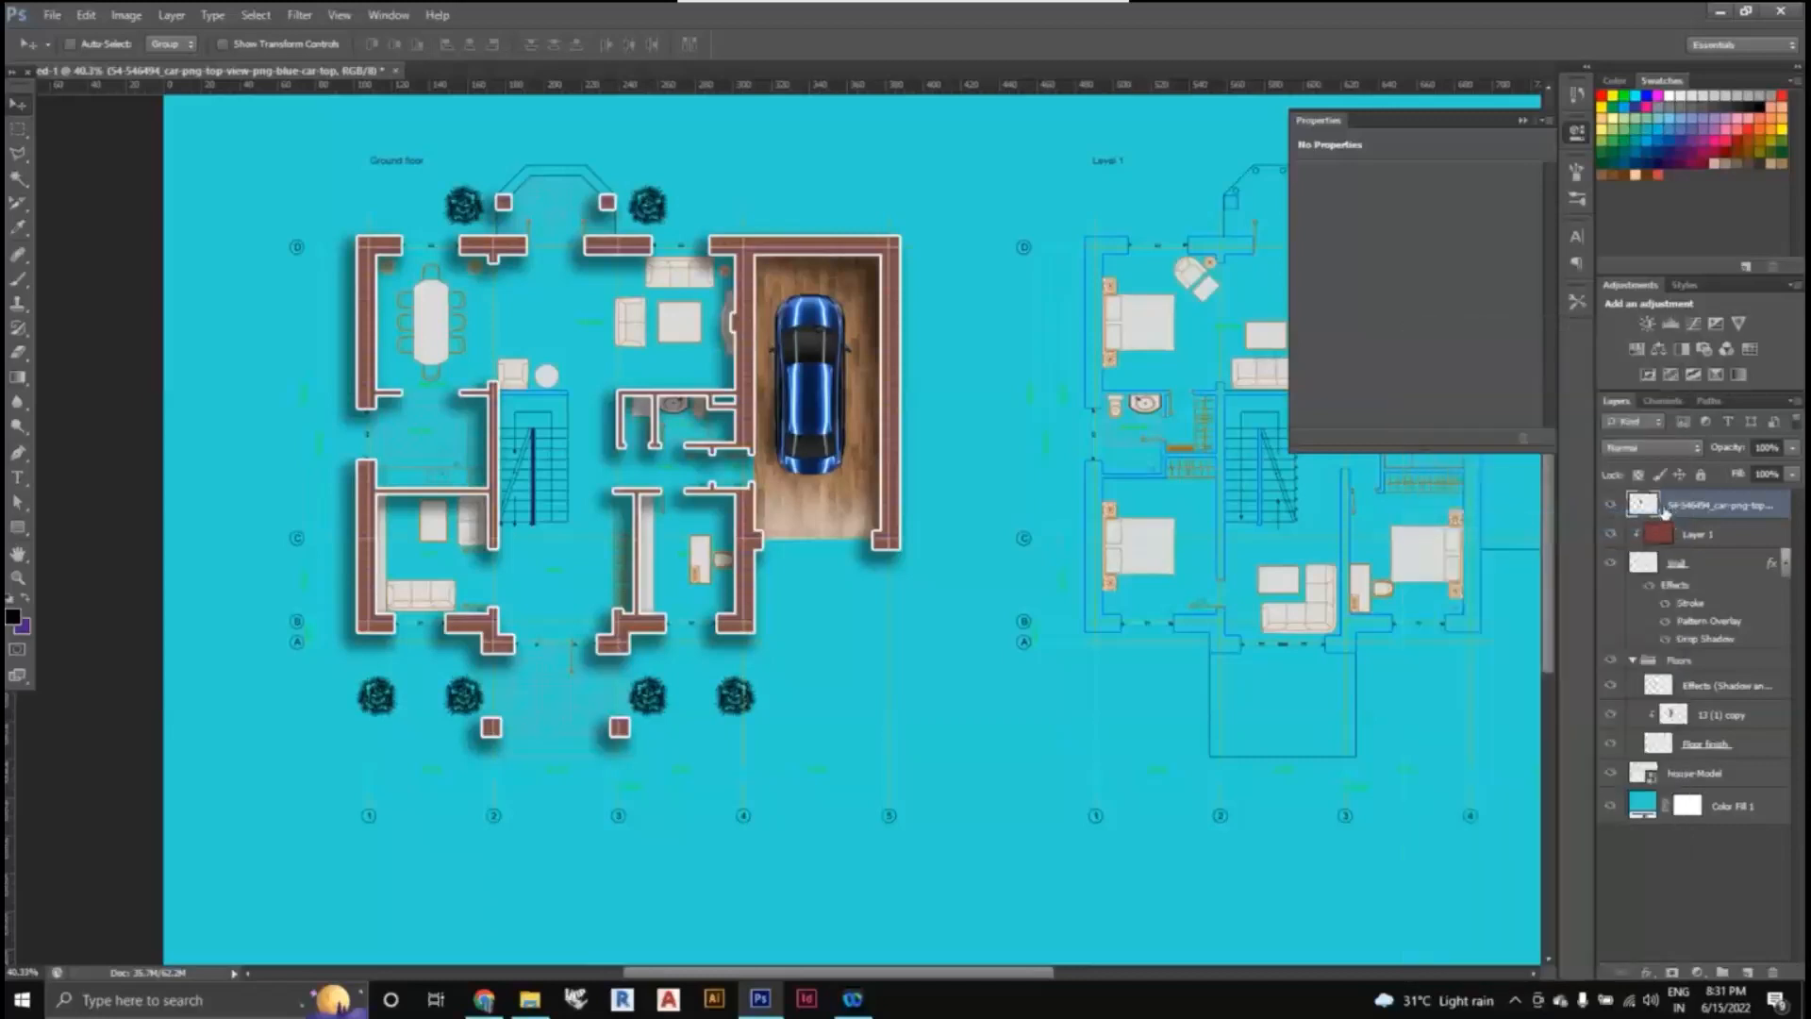
key(ctrl+m)
drag(962, 369, 1002, 329)
click(944, 388)
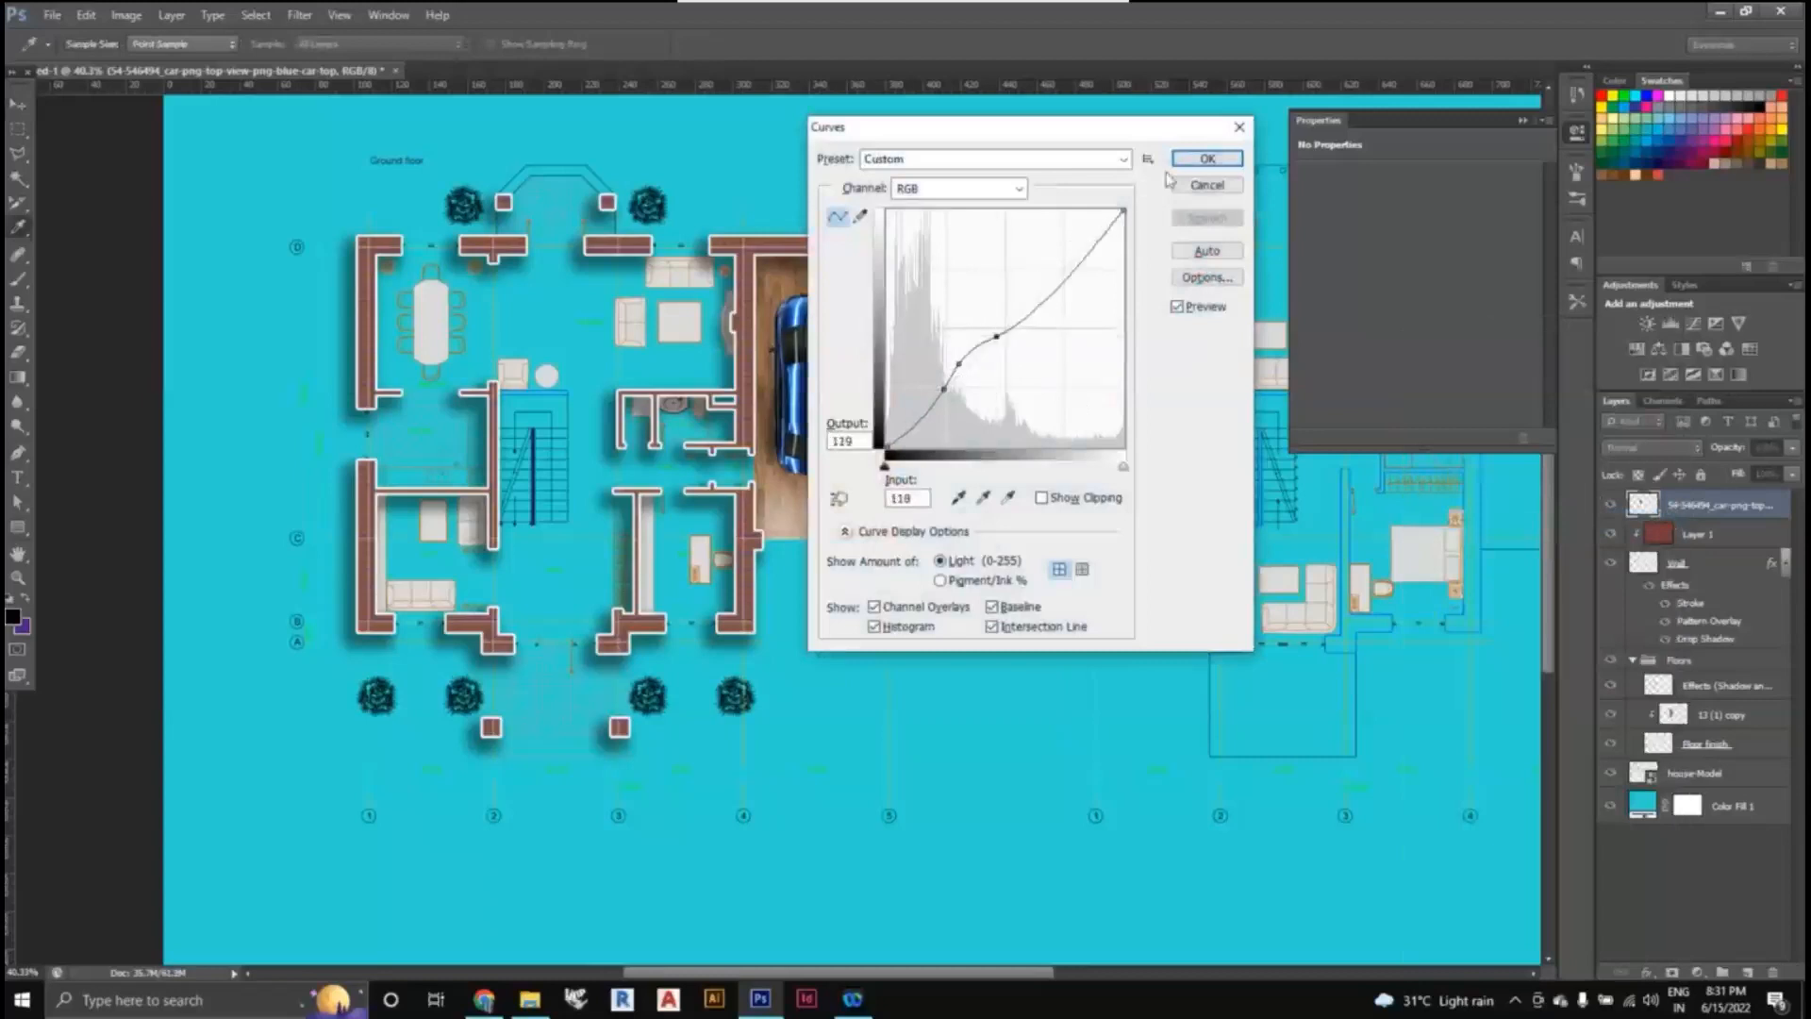
click(1206, 158)
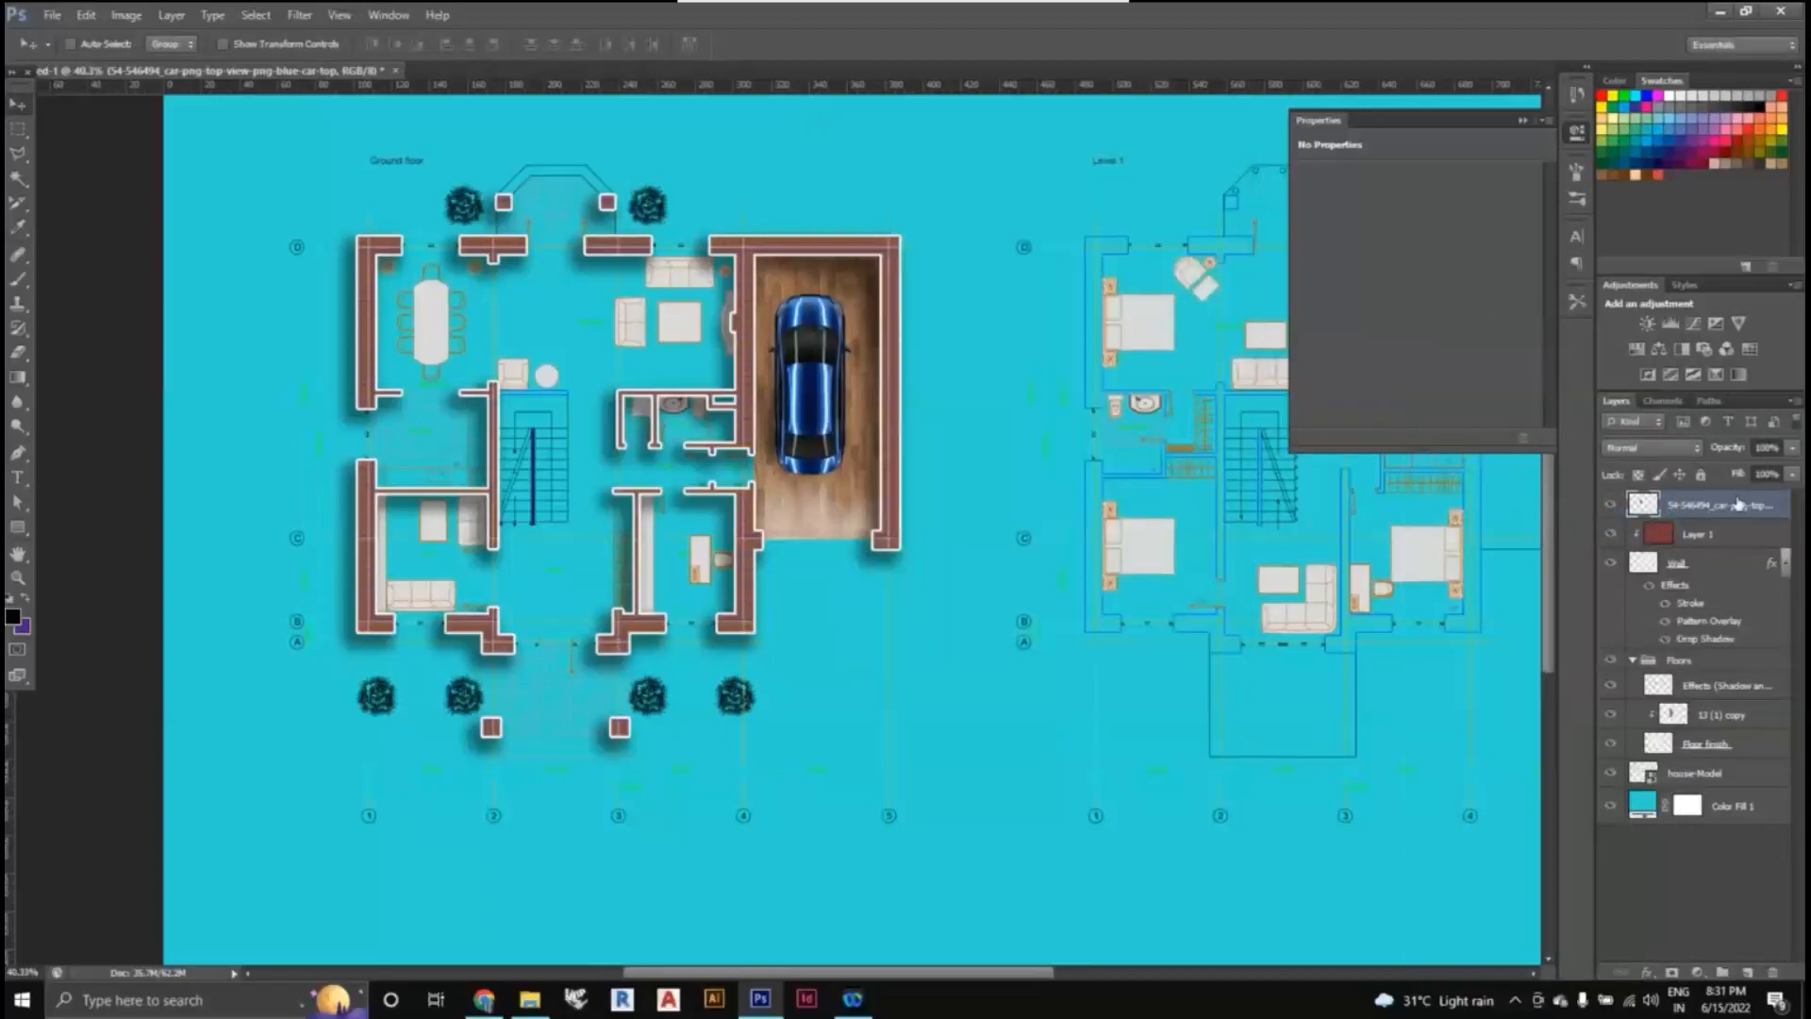
- Adjust the blue car's Levels with the input black point at 21 and the output black level at 13
key(ctrl+l)
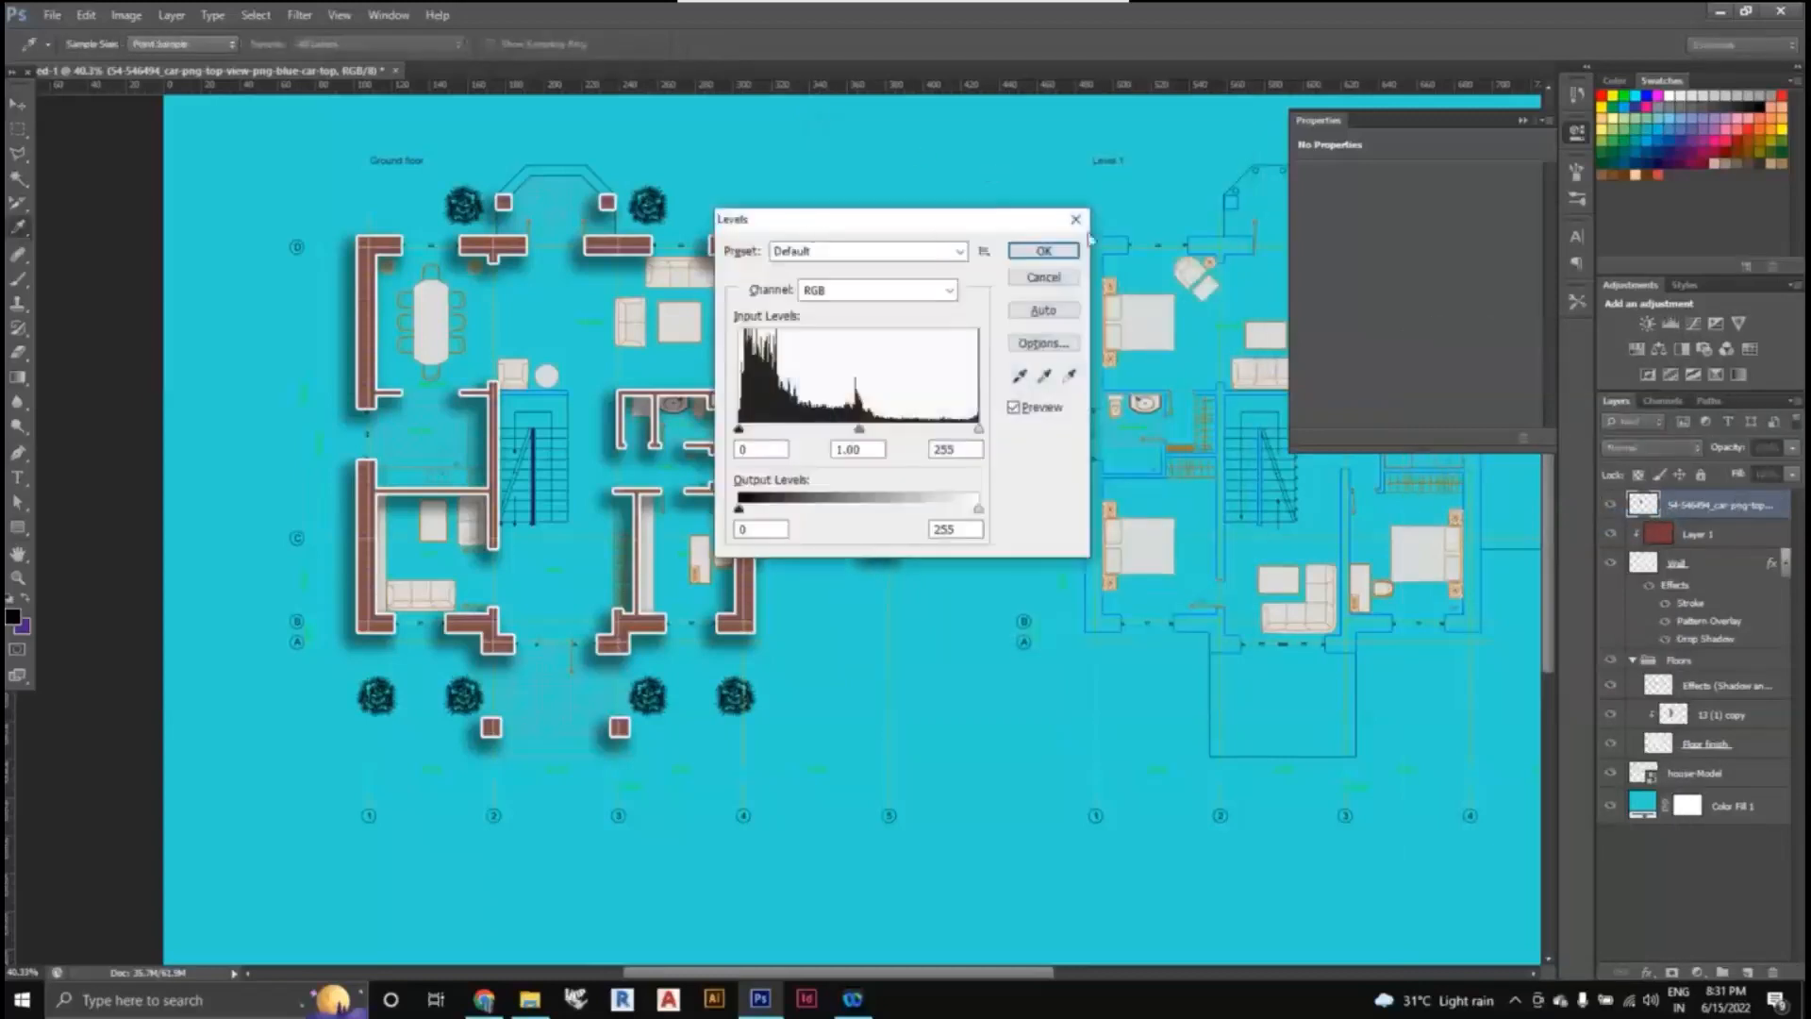
drag(858, 226, 1159, 228)
drag(1037, 509, 1050, 509)
drag(1041, 431, 1061, 438)
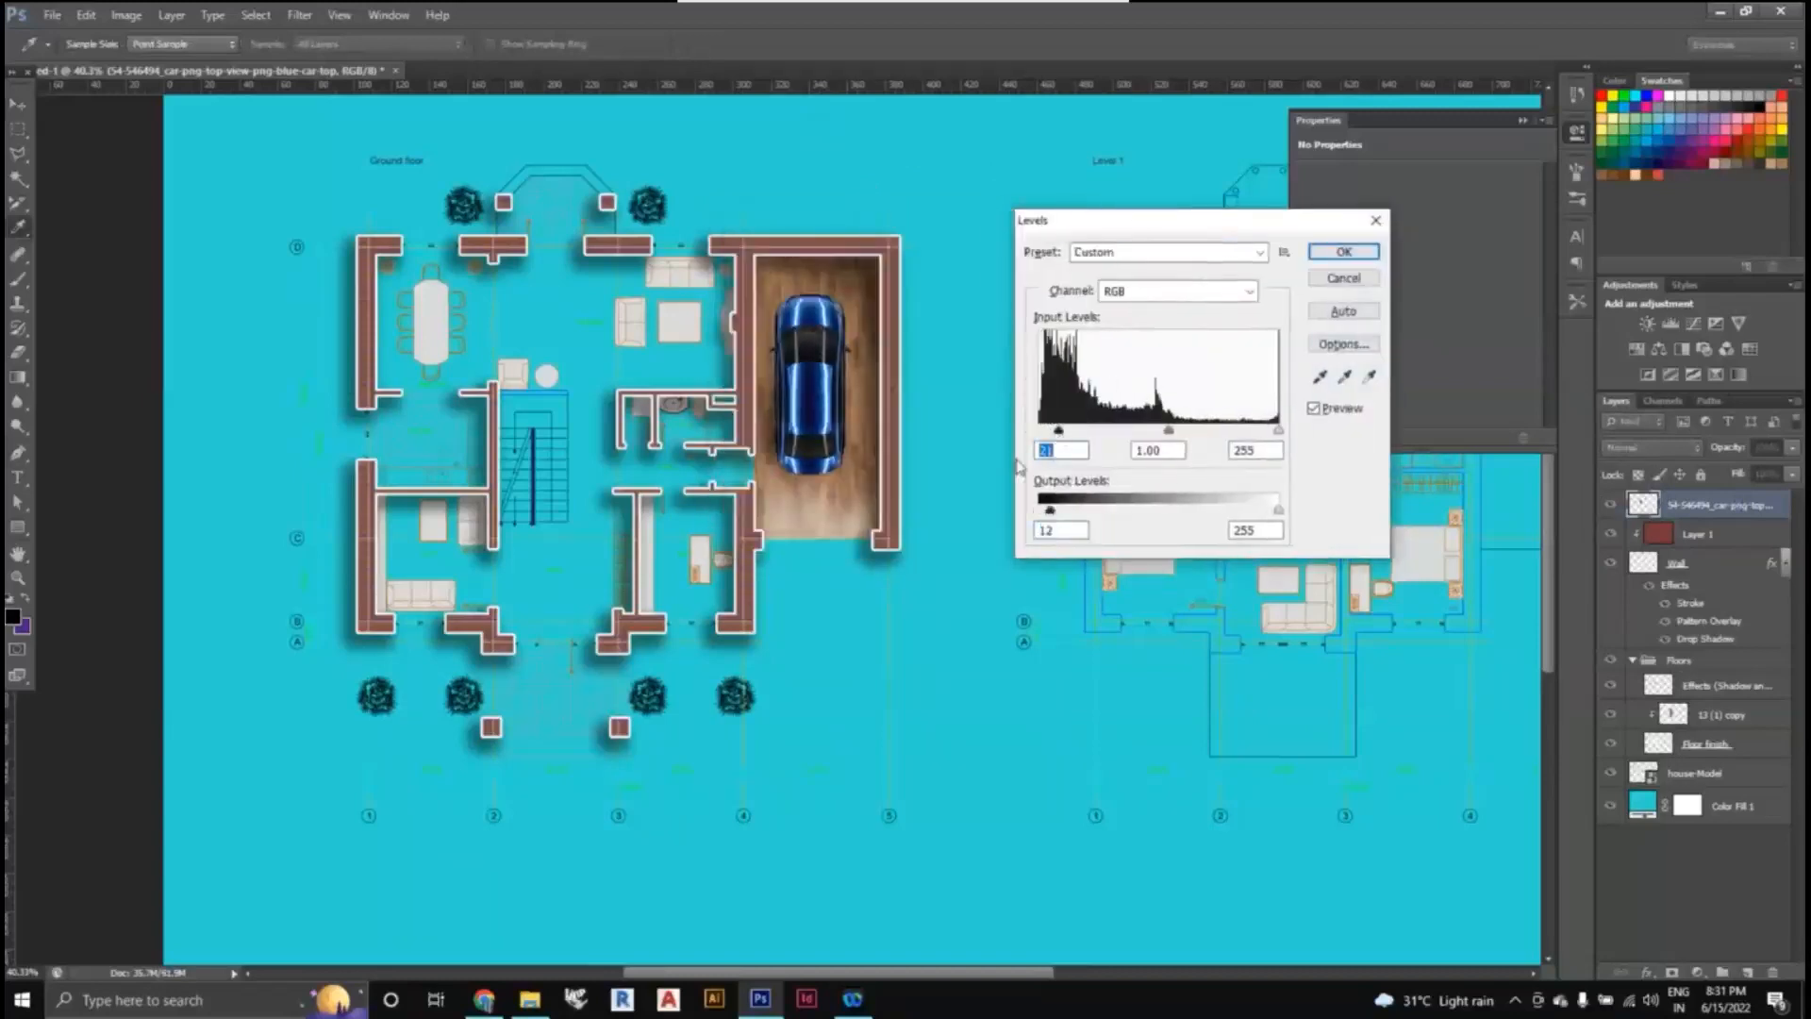
double_click(1047, 531)
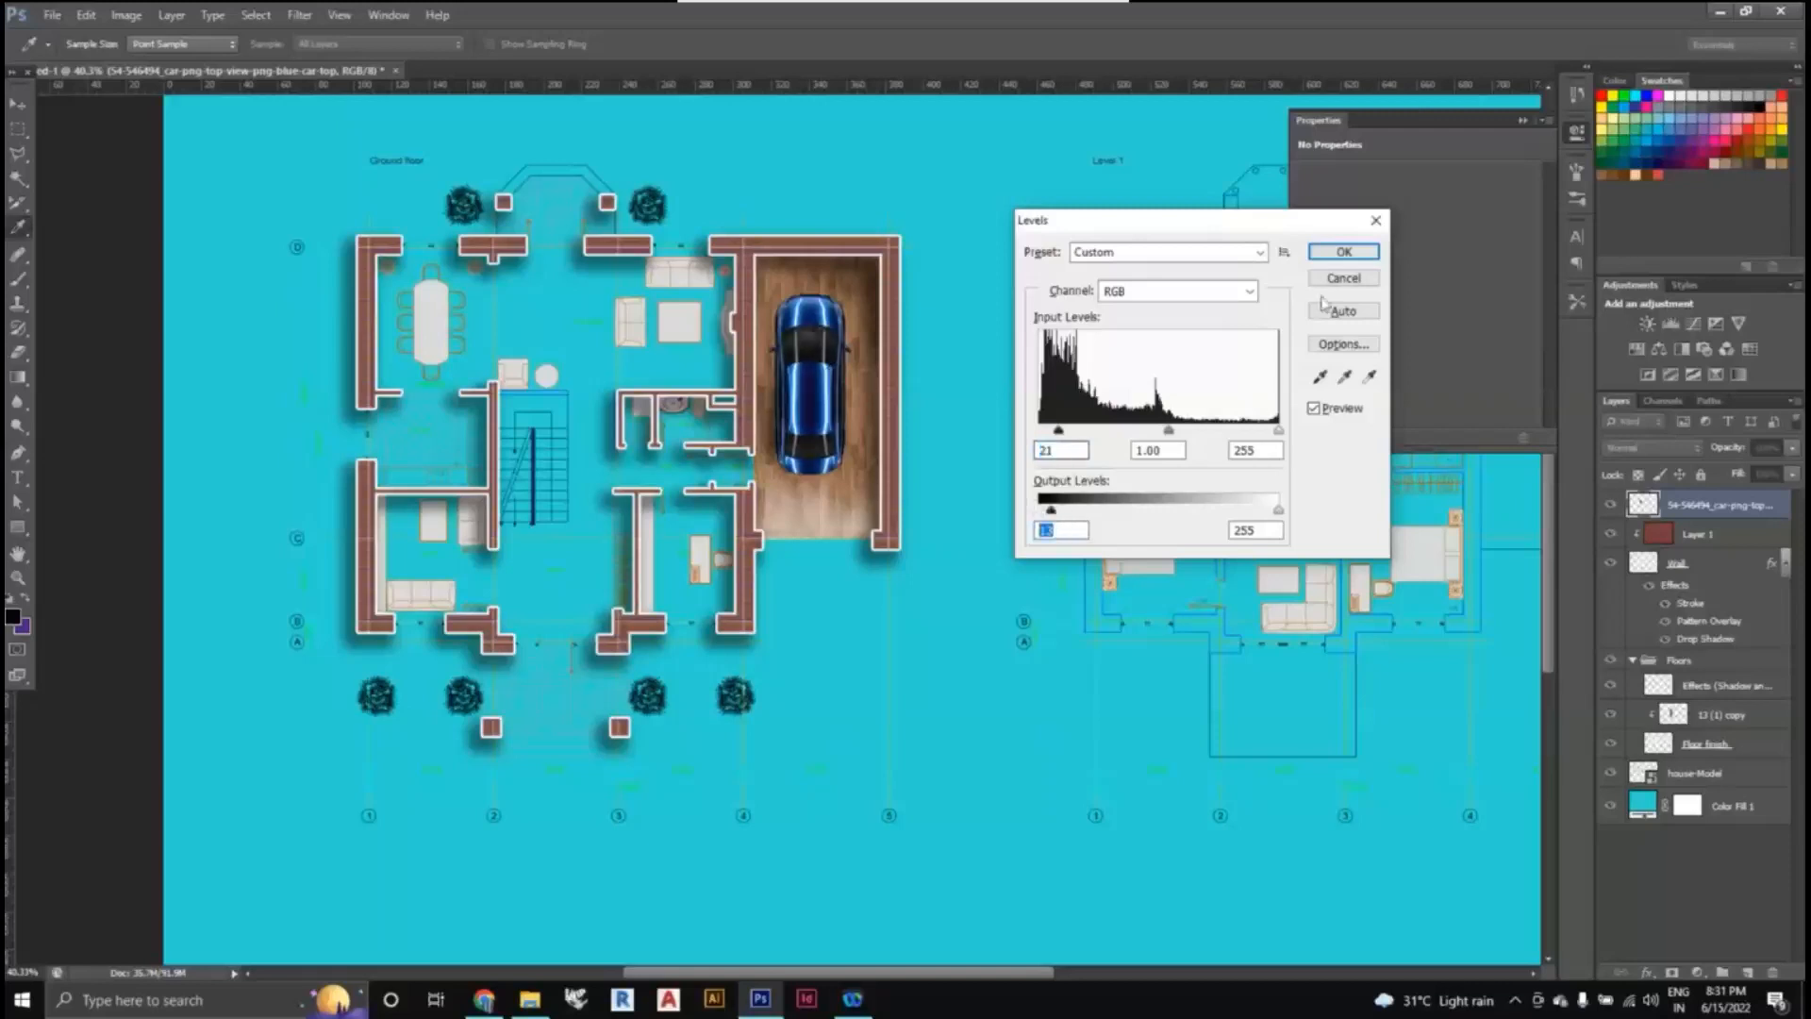
click(1343, 252)
scroll(781, 545, down, 2)
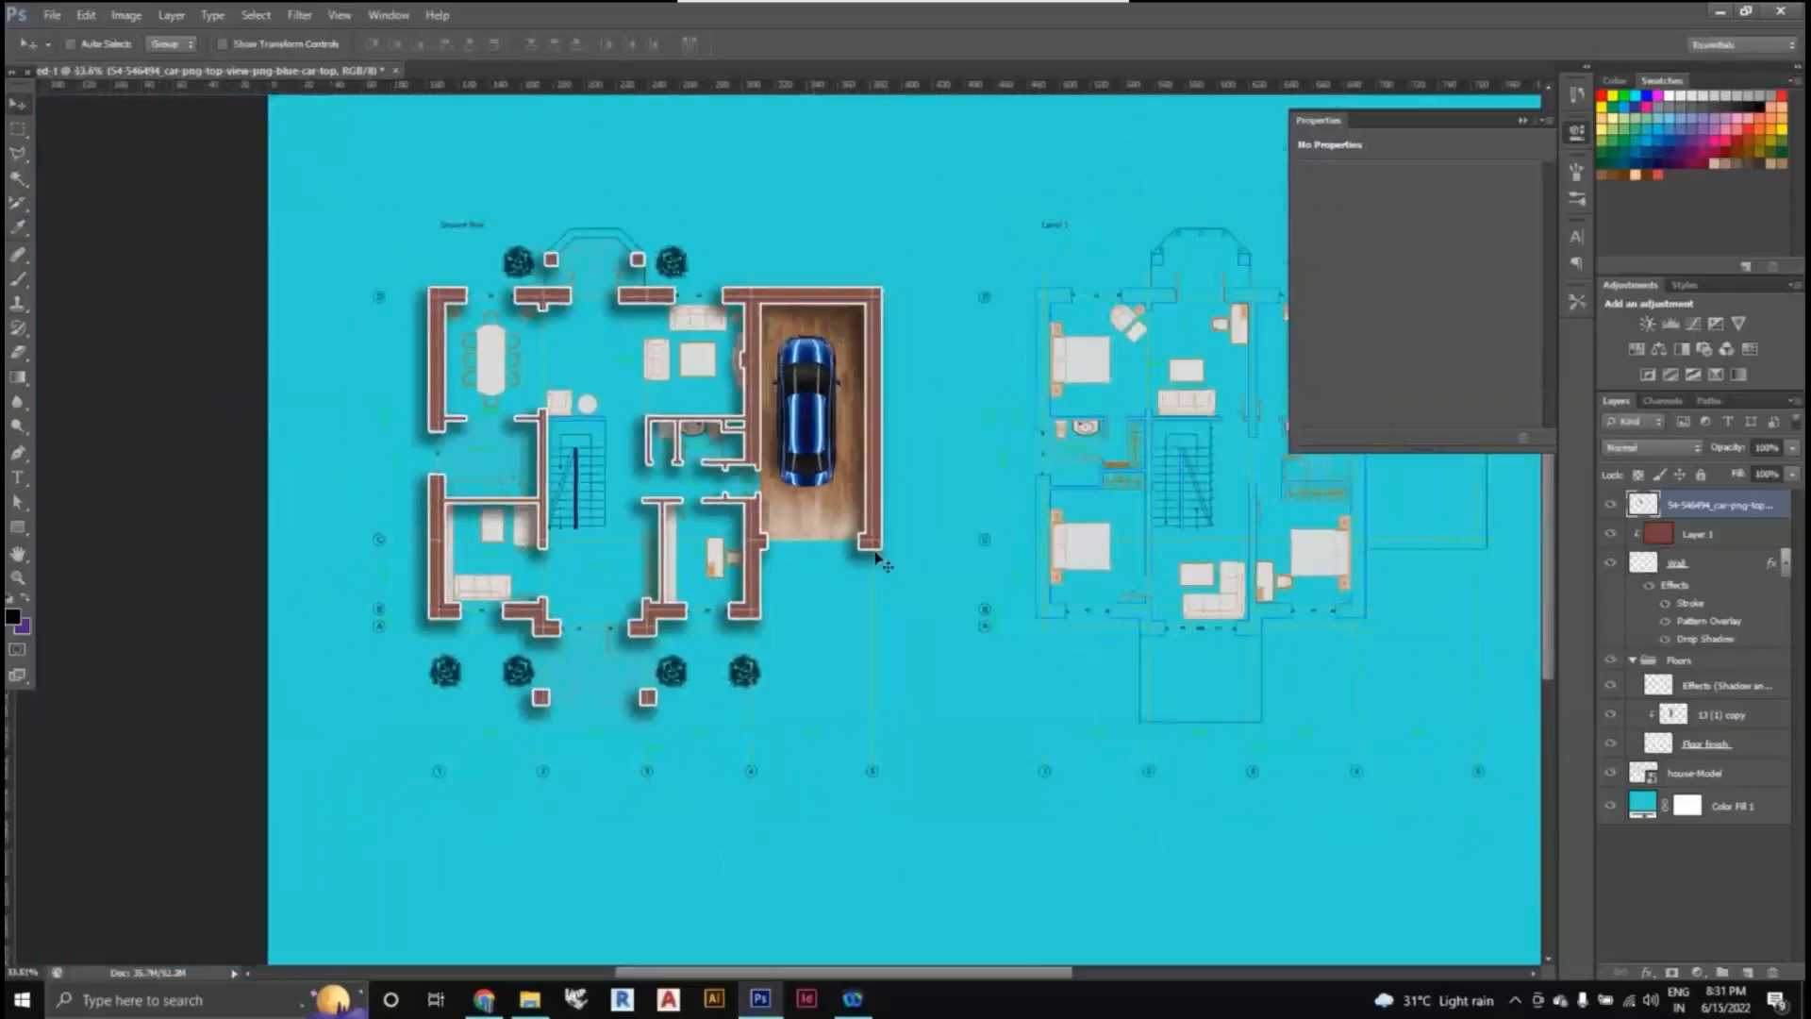
scroll(727, 401, up, 1)
scroll(745, 388, down, 1)
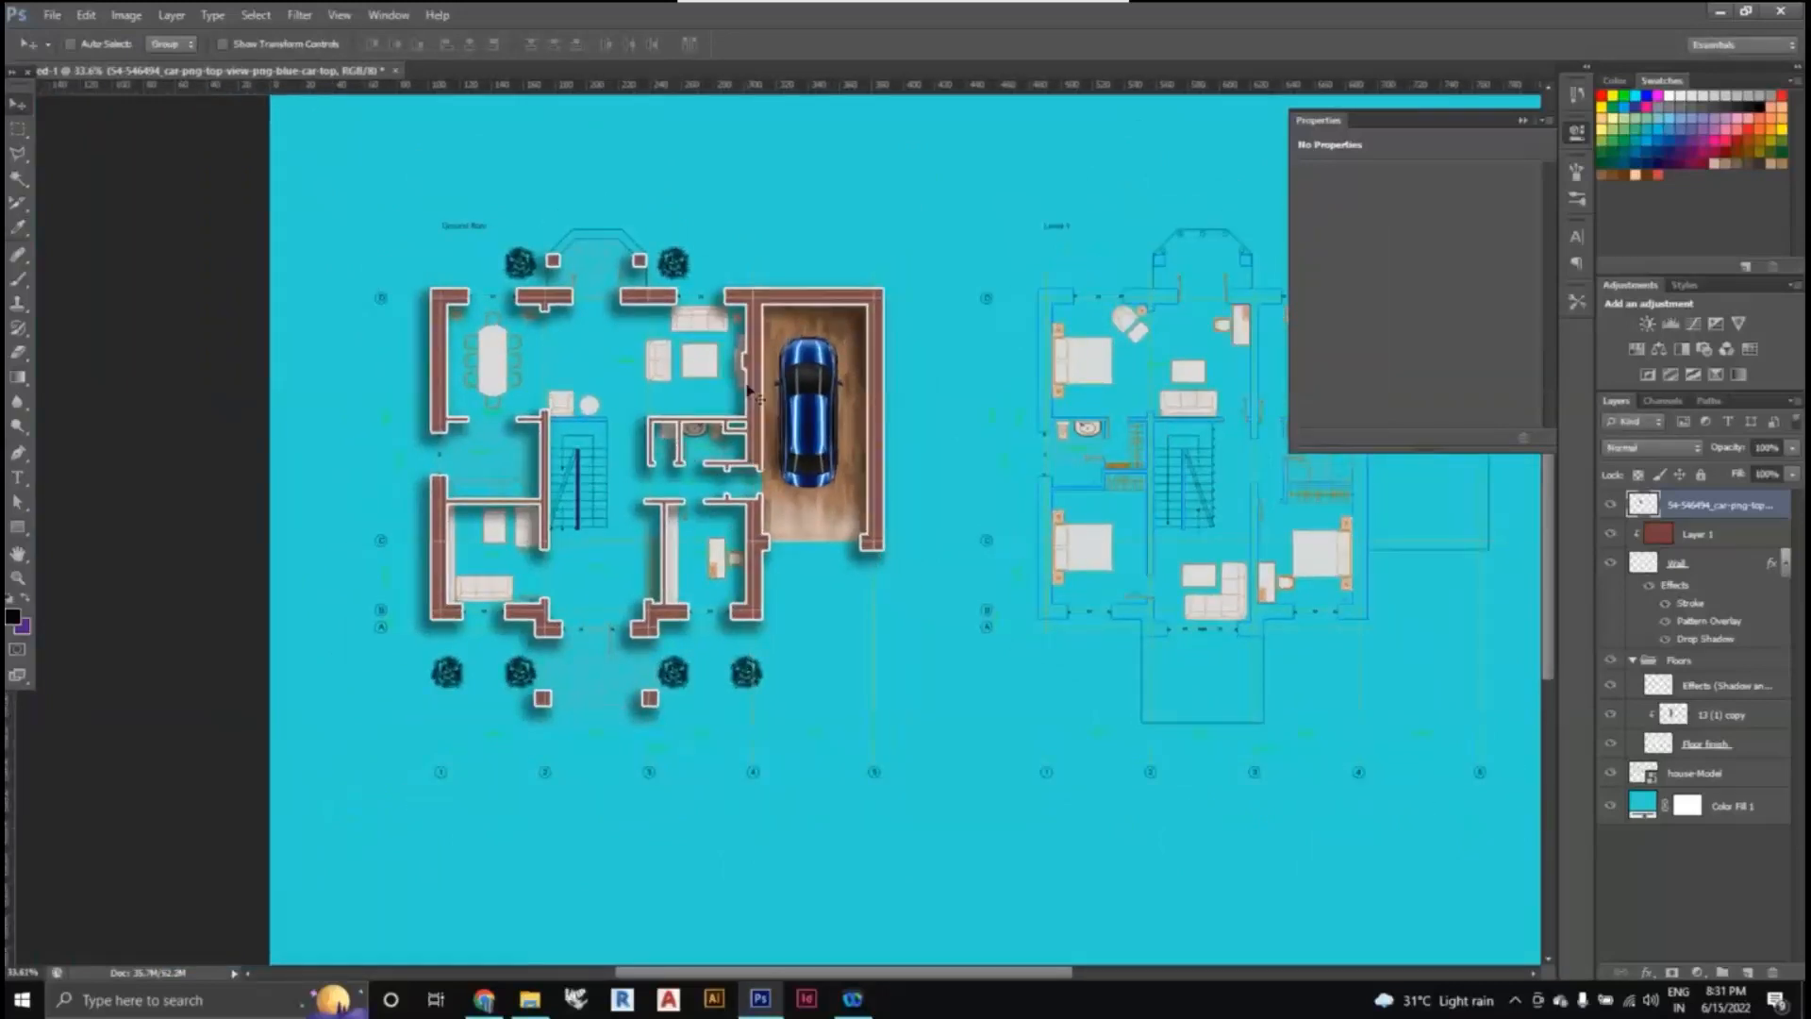
scroll(748, 453, up, 1)
scroll(750, 454, up, 1)
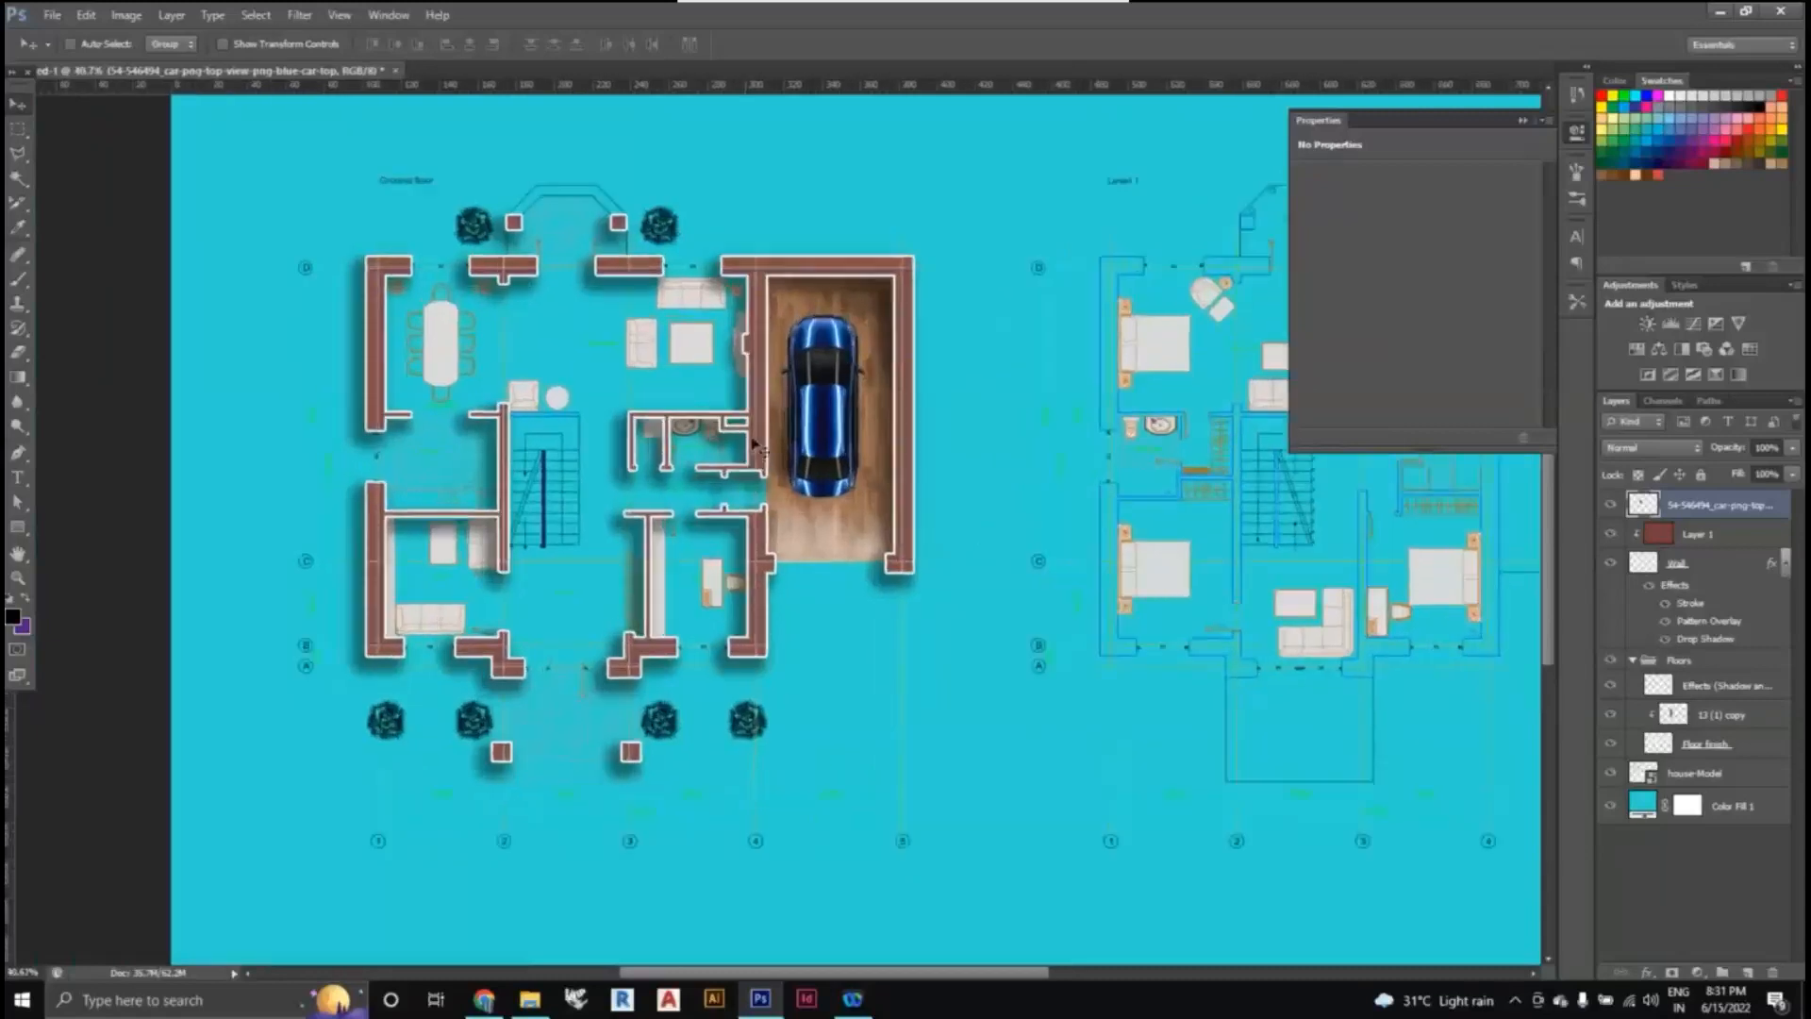
scroll(745, 490, down, 1)
scroll(728, 508, up, 1)
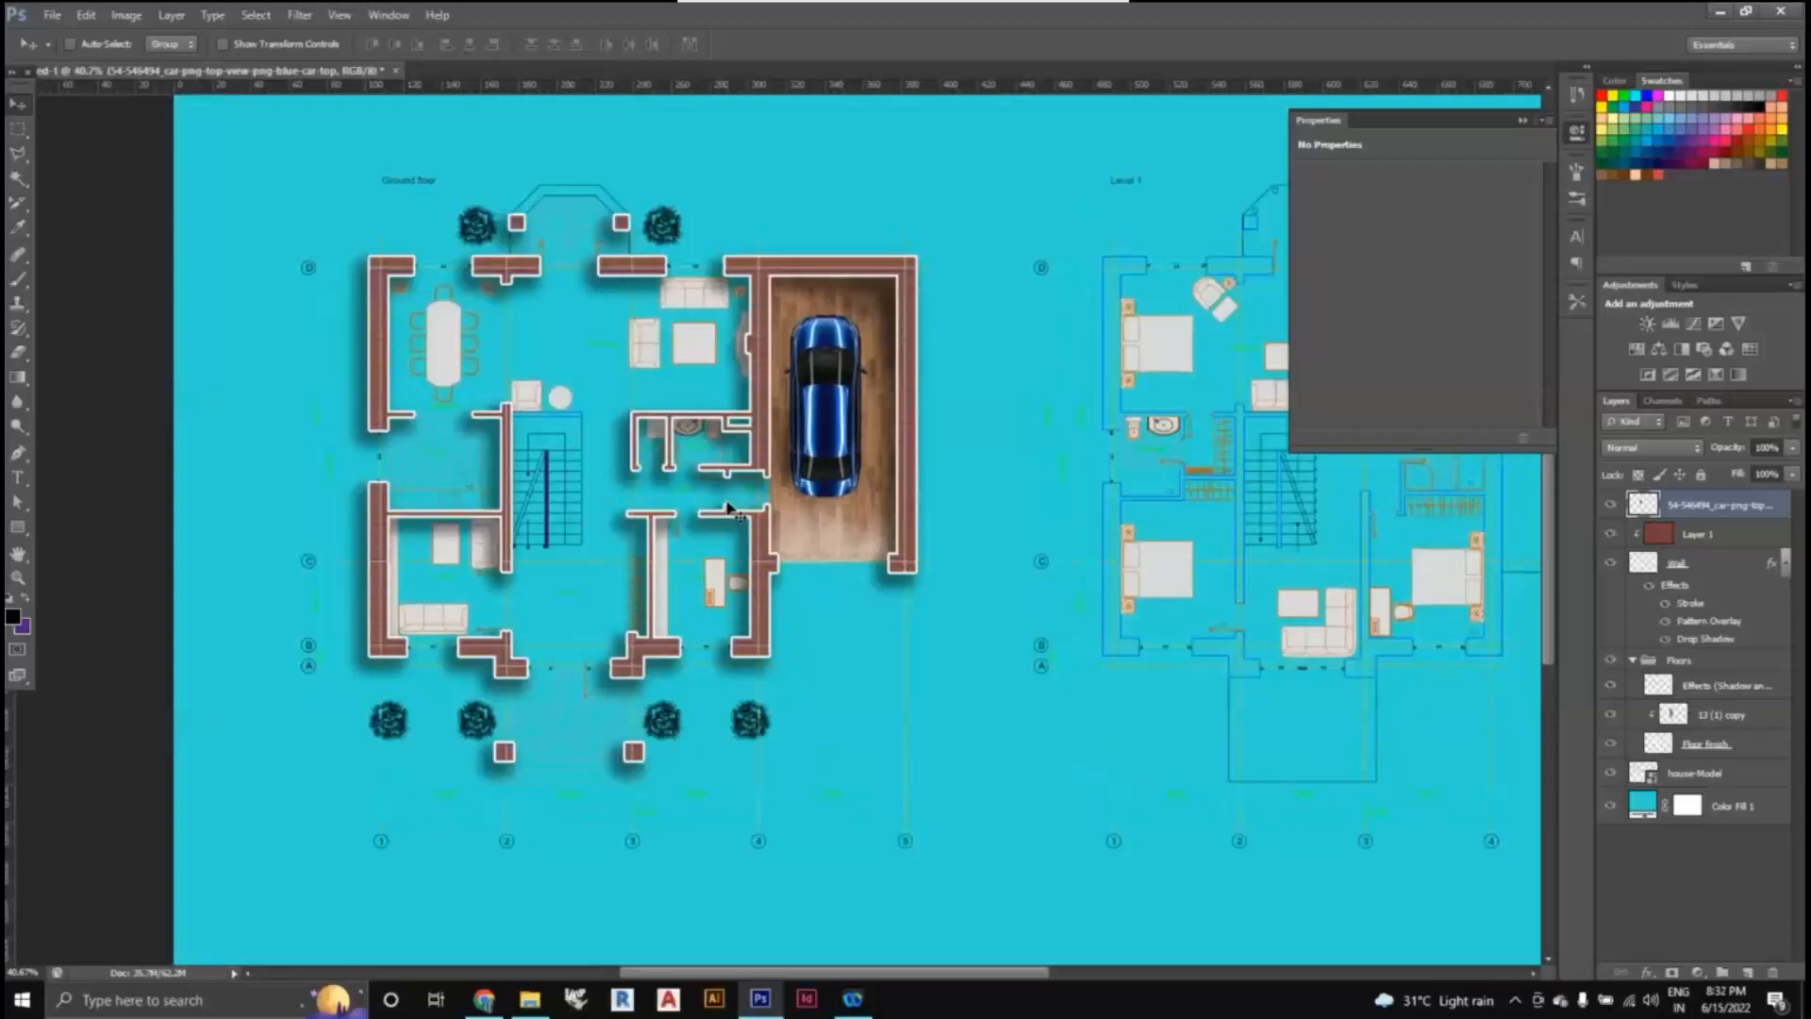
scroll(407, 479, down, 1)
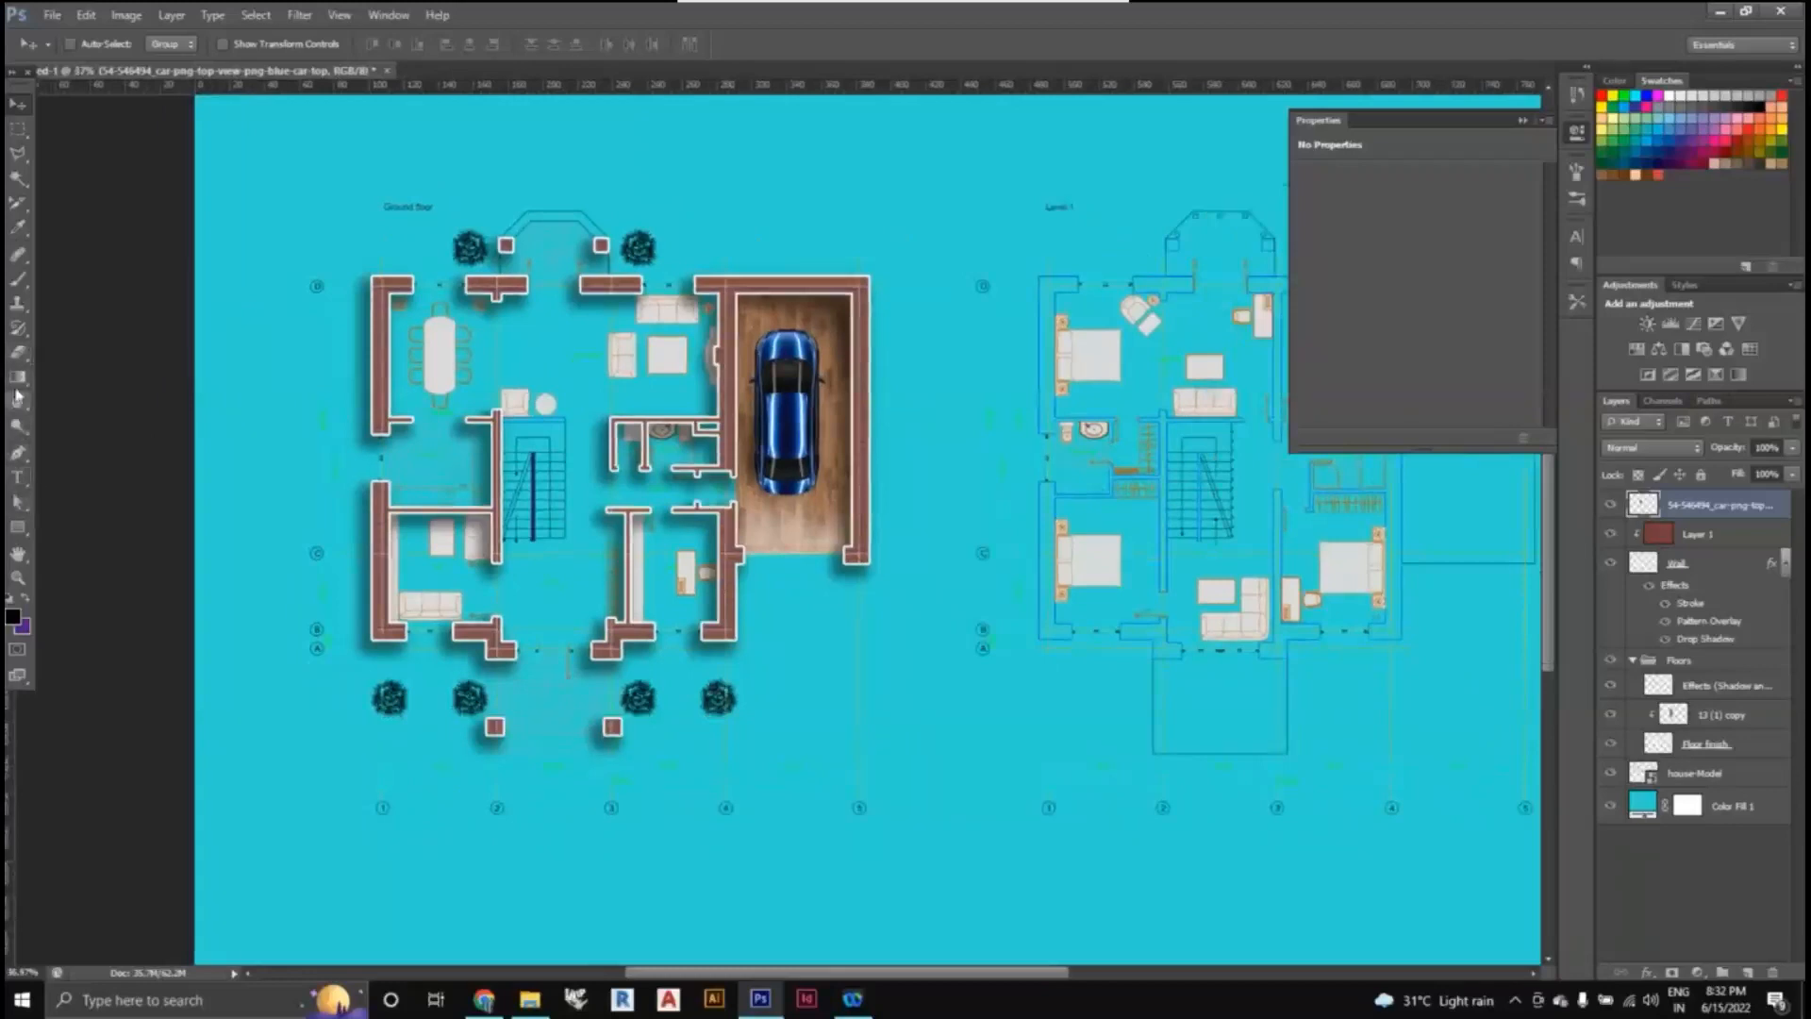
- Activate the Brush tool, switch to Chrome, and open the 361BIT G-Library Drive folder from the 361BIT site
click(17, 280)
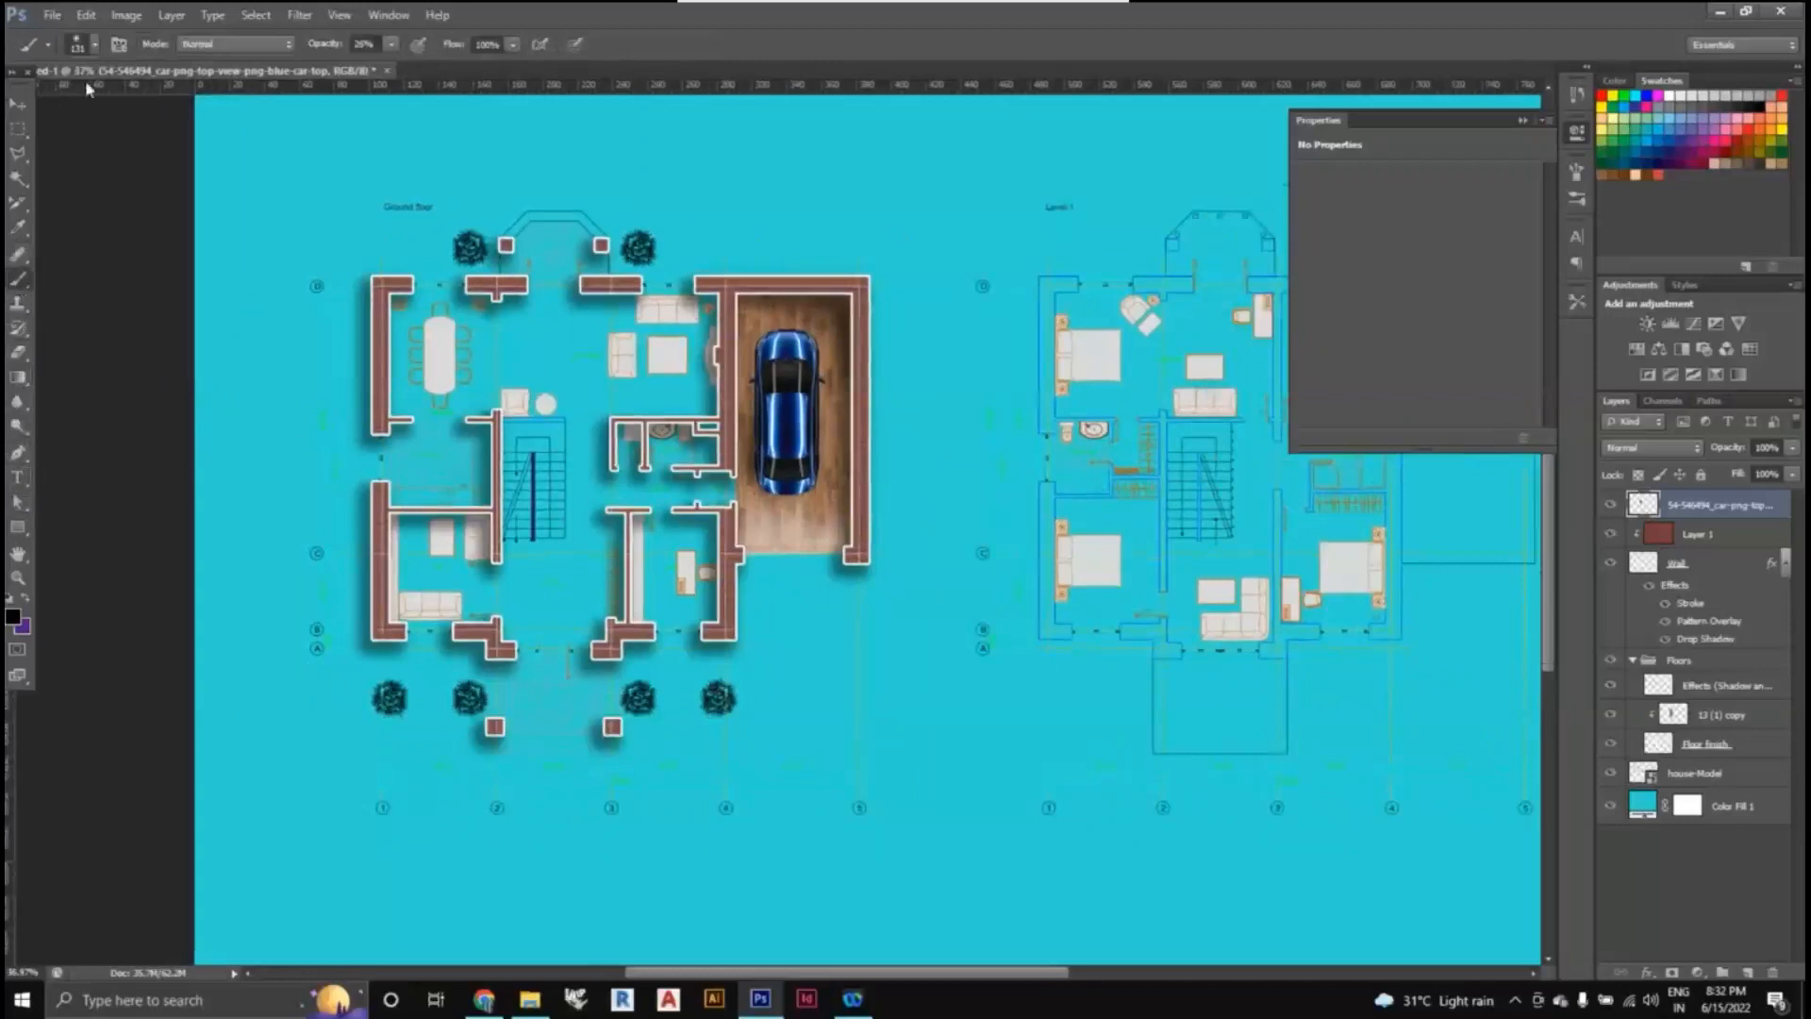
click(485, 1005)
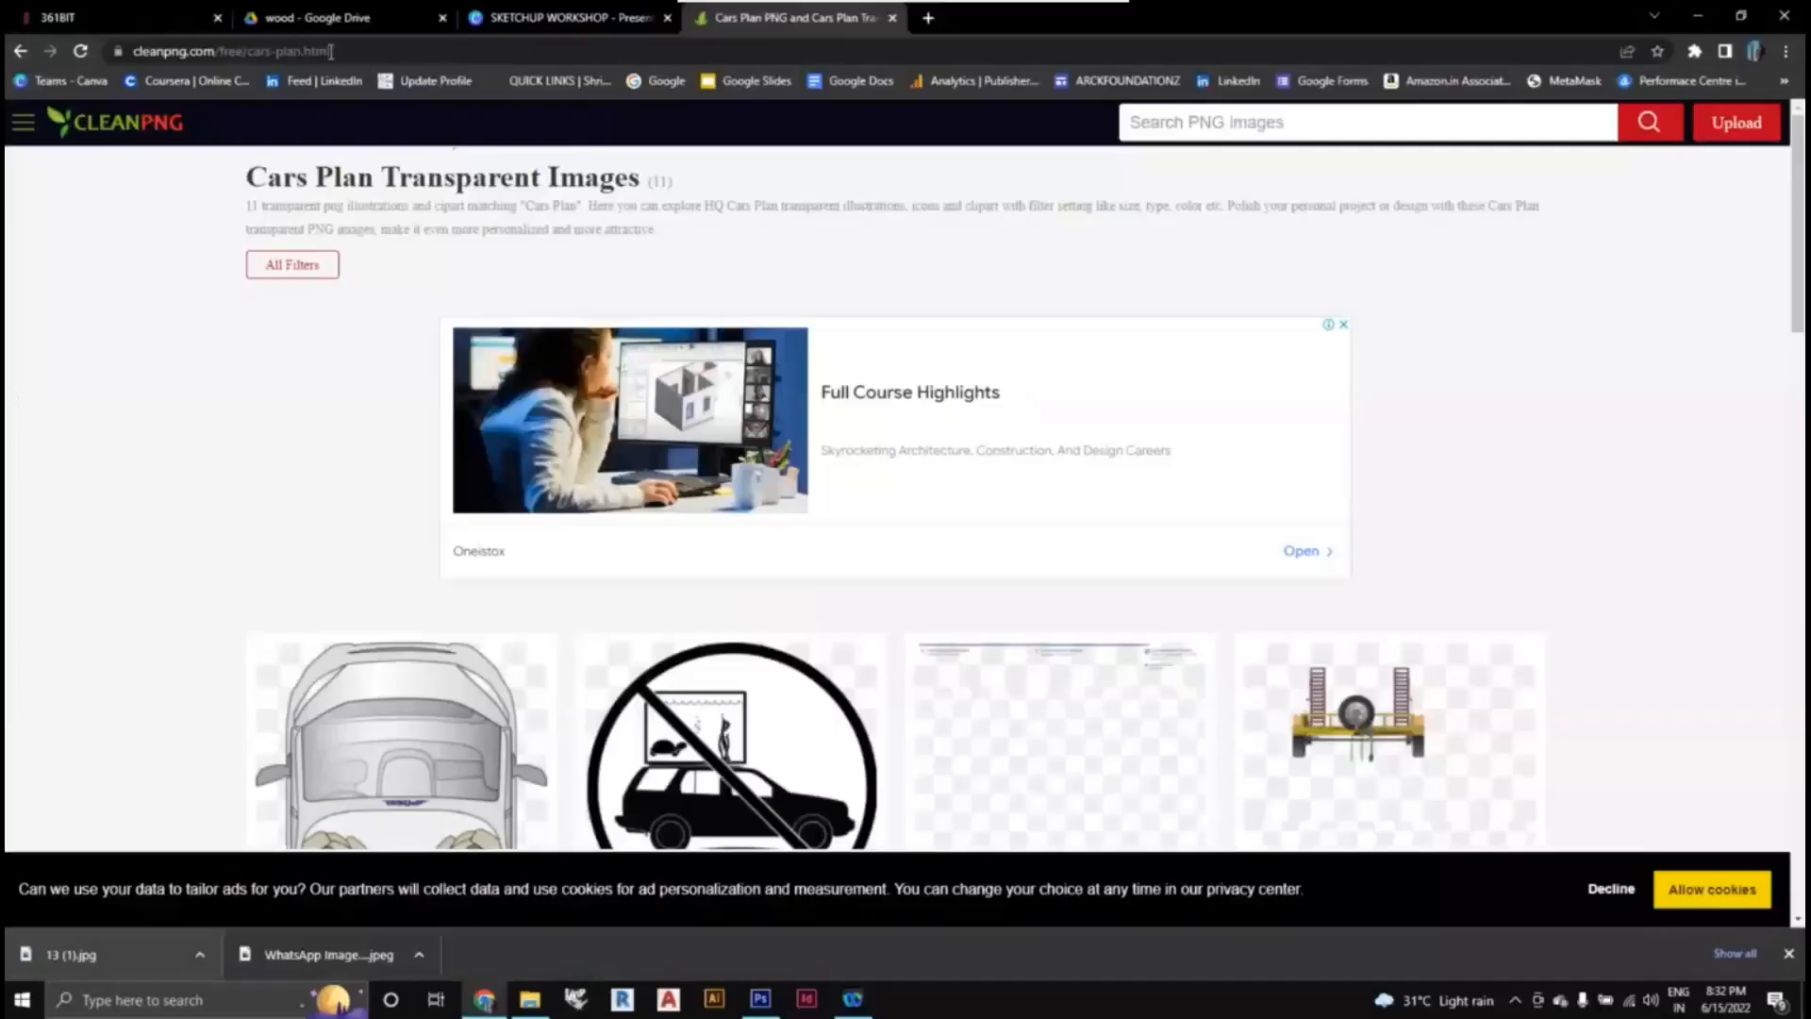
click(94, 17)
click(891, 647)
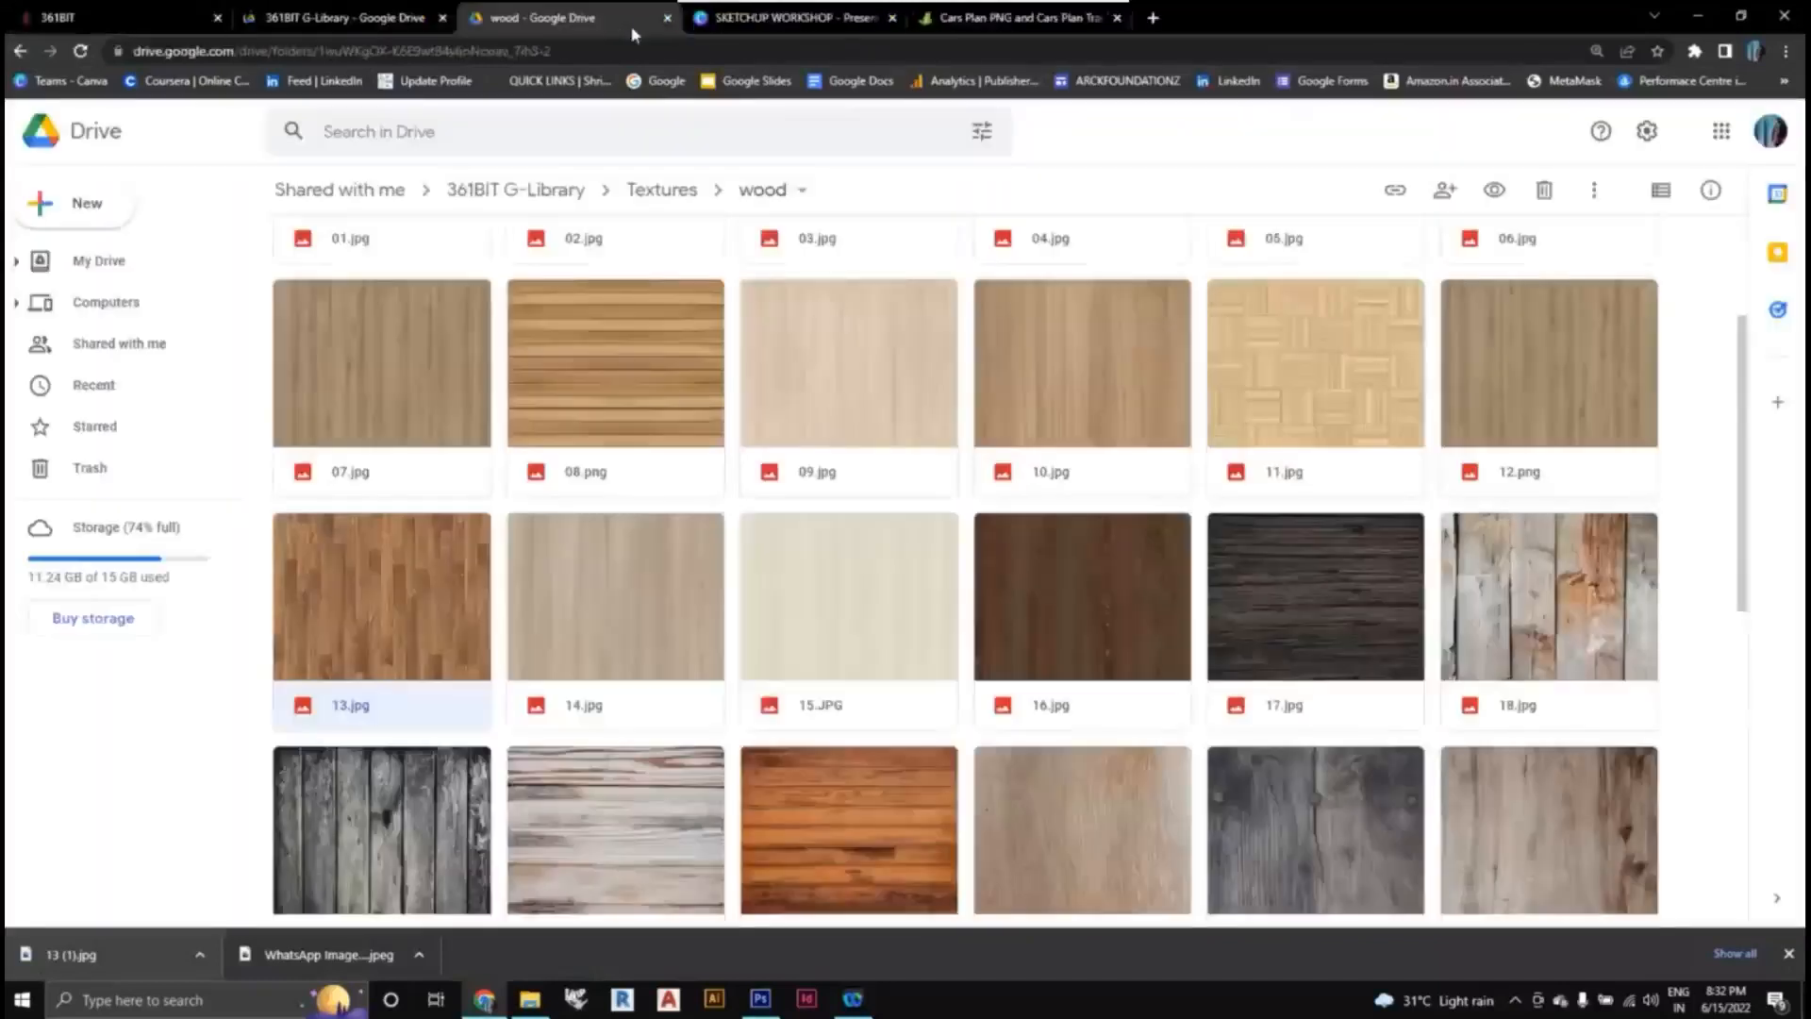
- Close the wood textures and open the Photoshop Brushes folder of the 361BIT G-Library in Drive
click(665, 17)
click(607, 18)
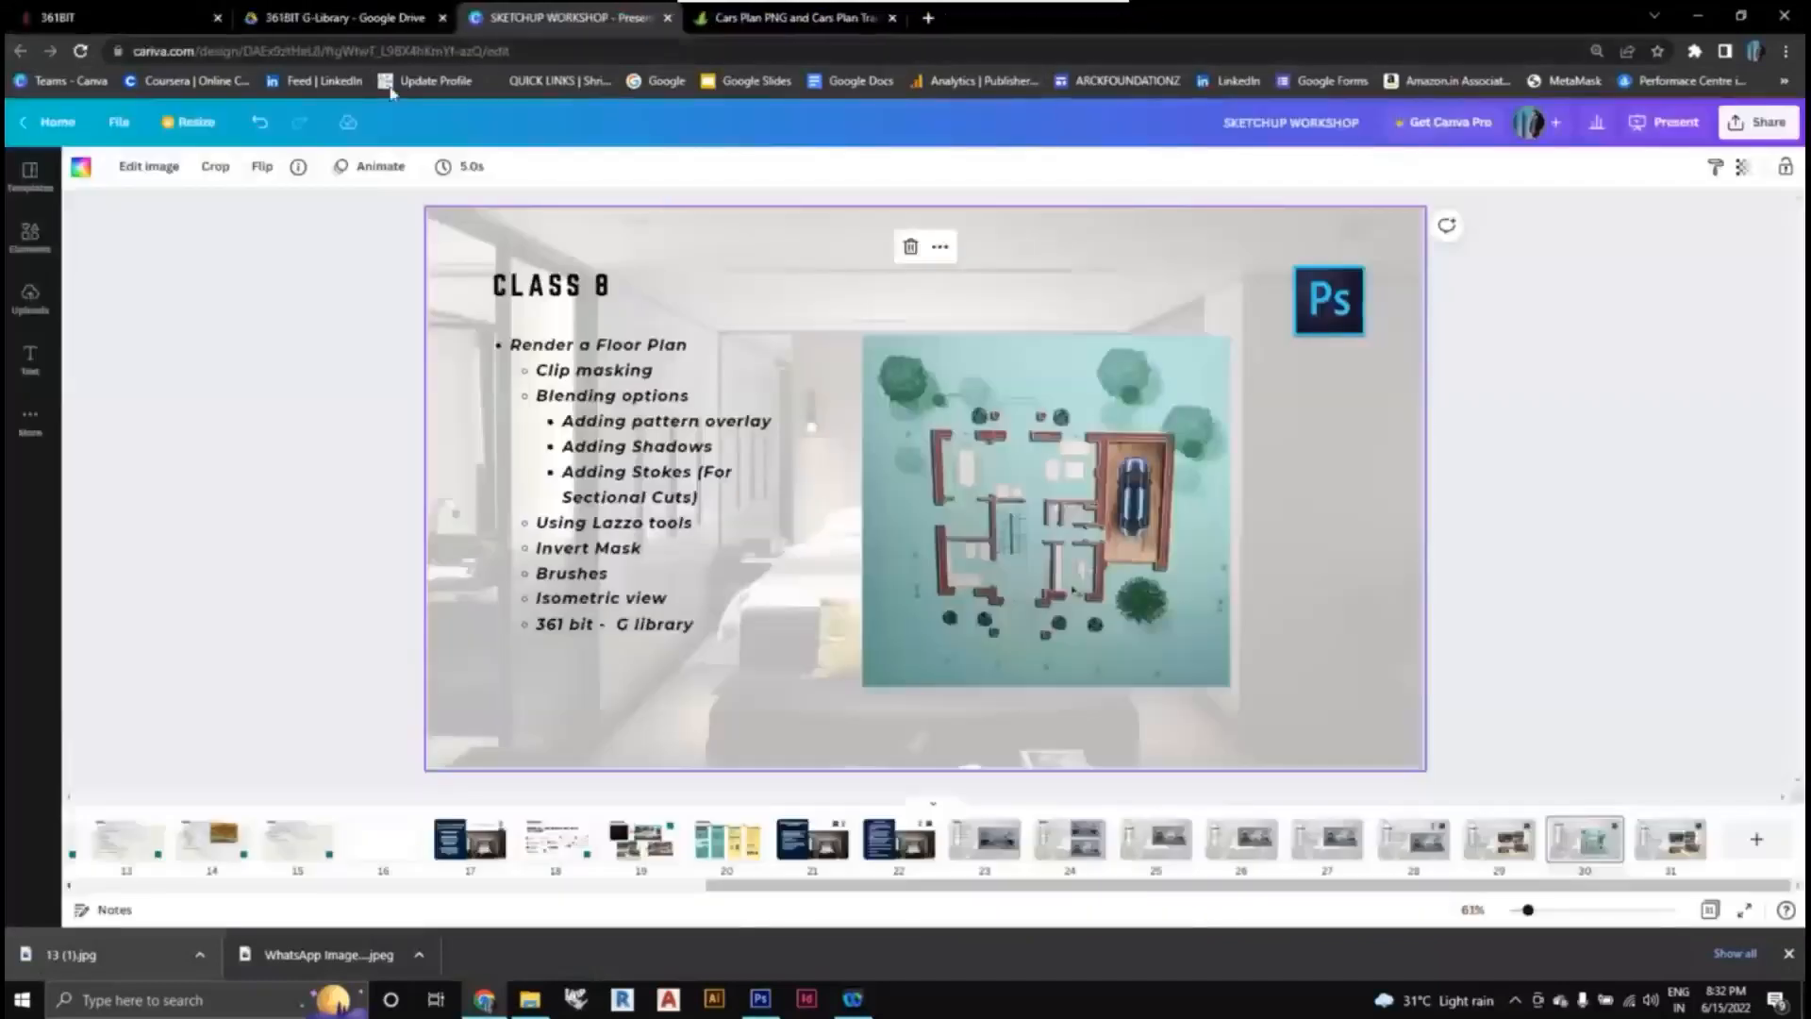
click(377, 25)
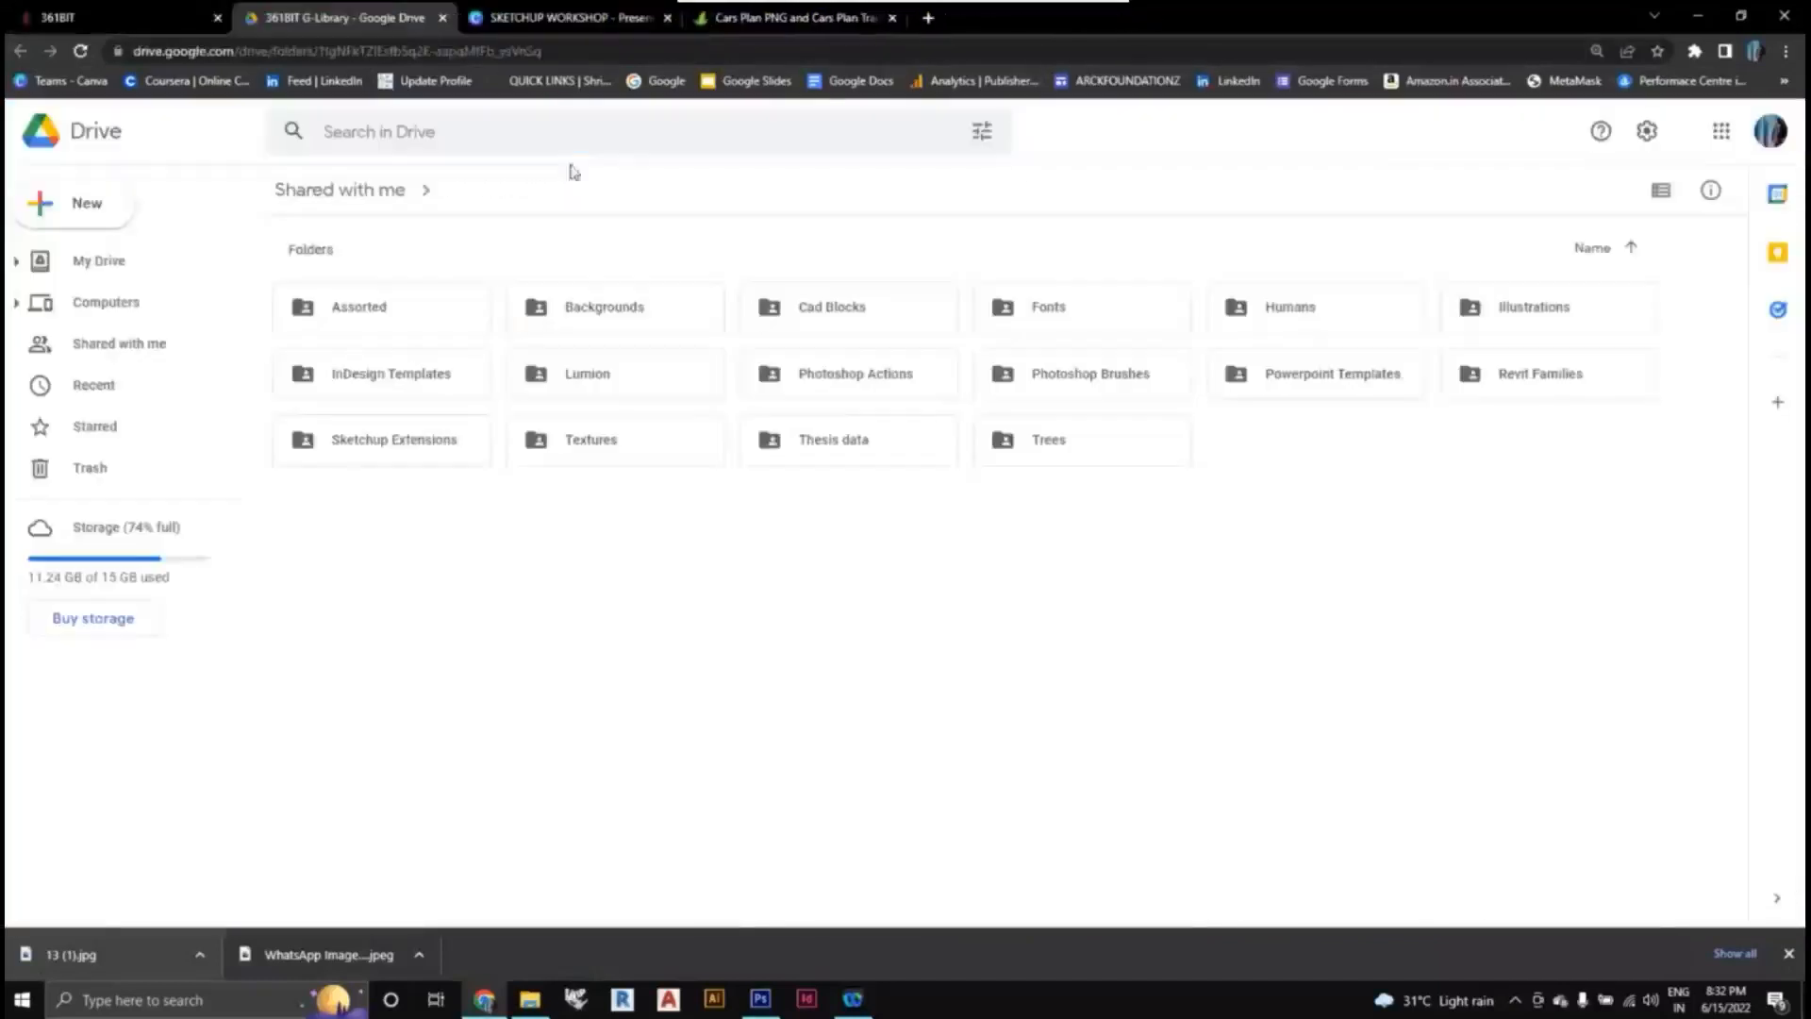
double_click(1080, 377)
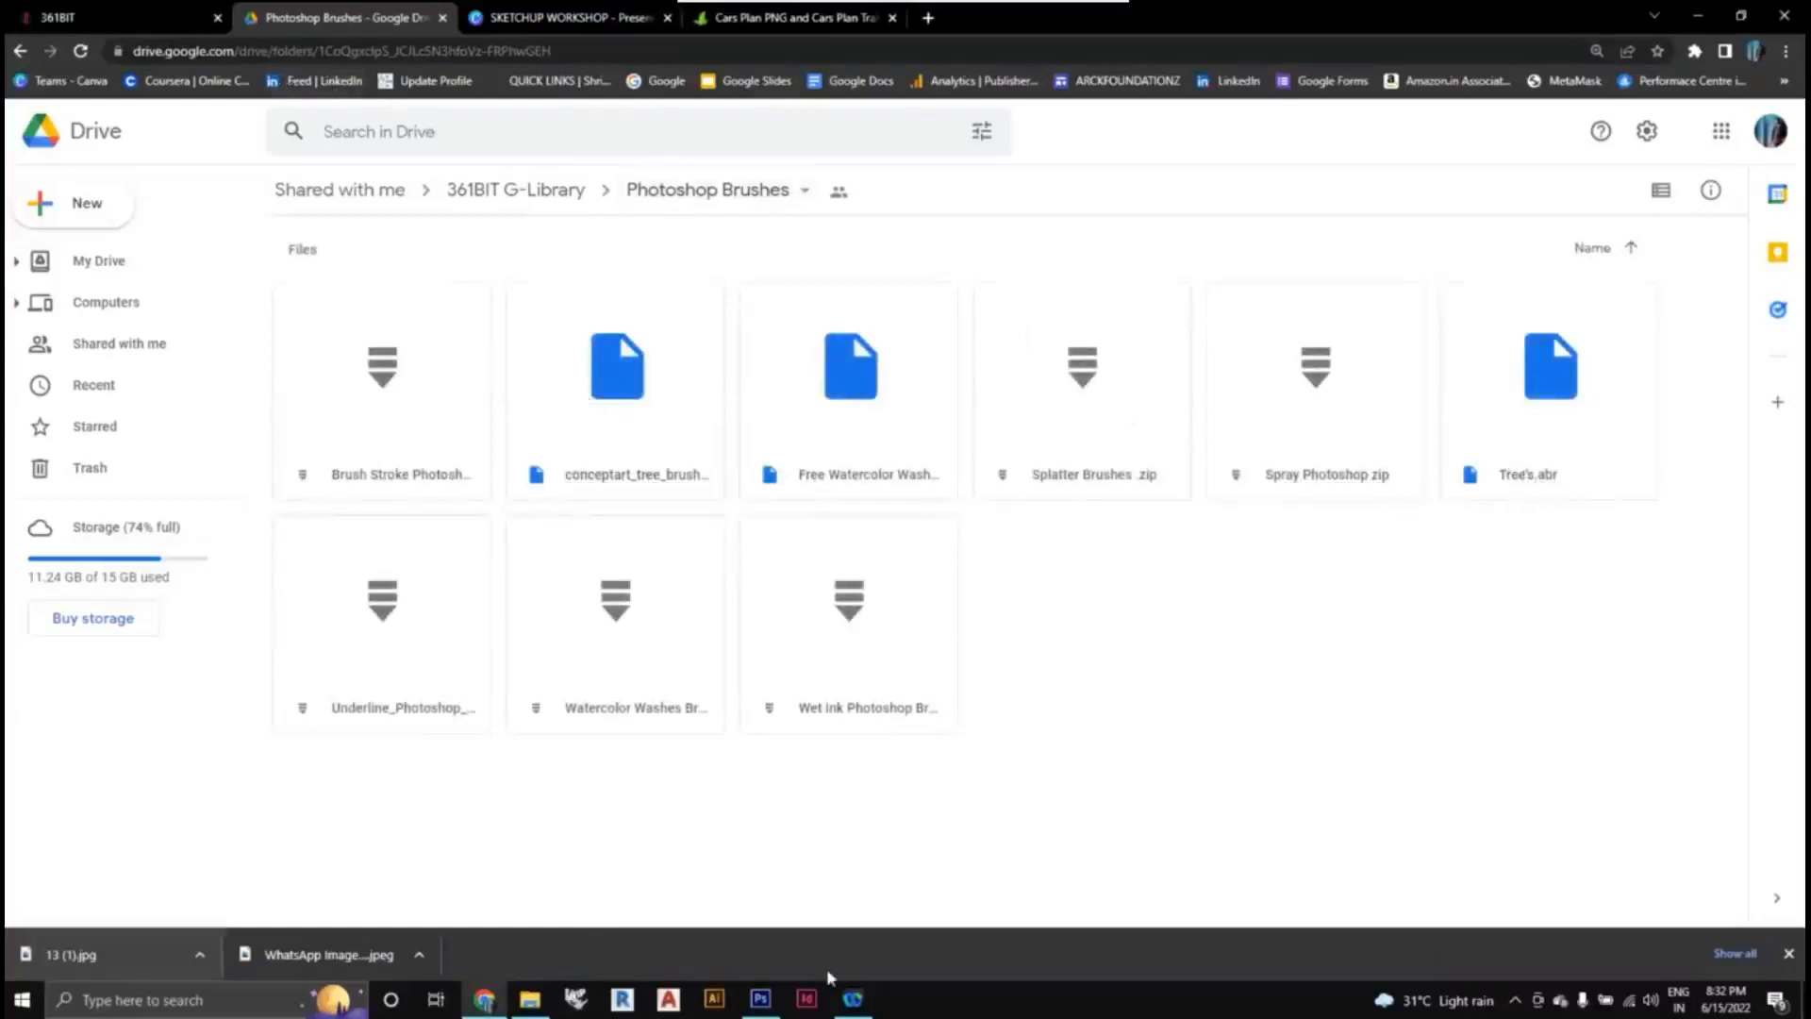
- Switch to Photoshop and look through the Brush tool's installed brush presets
click(769, 1002)
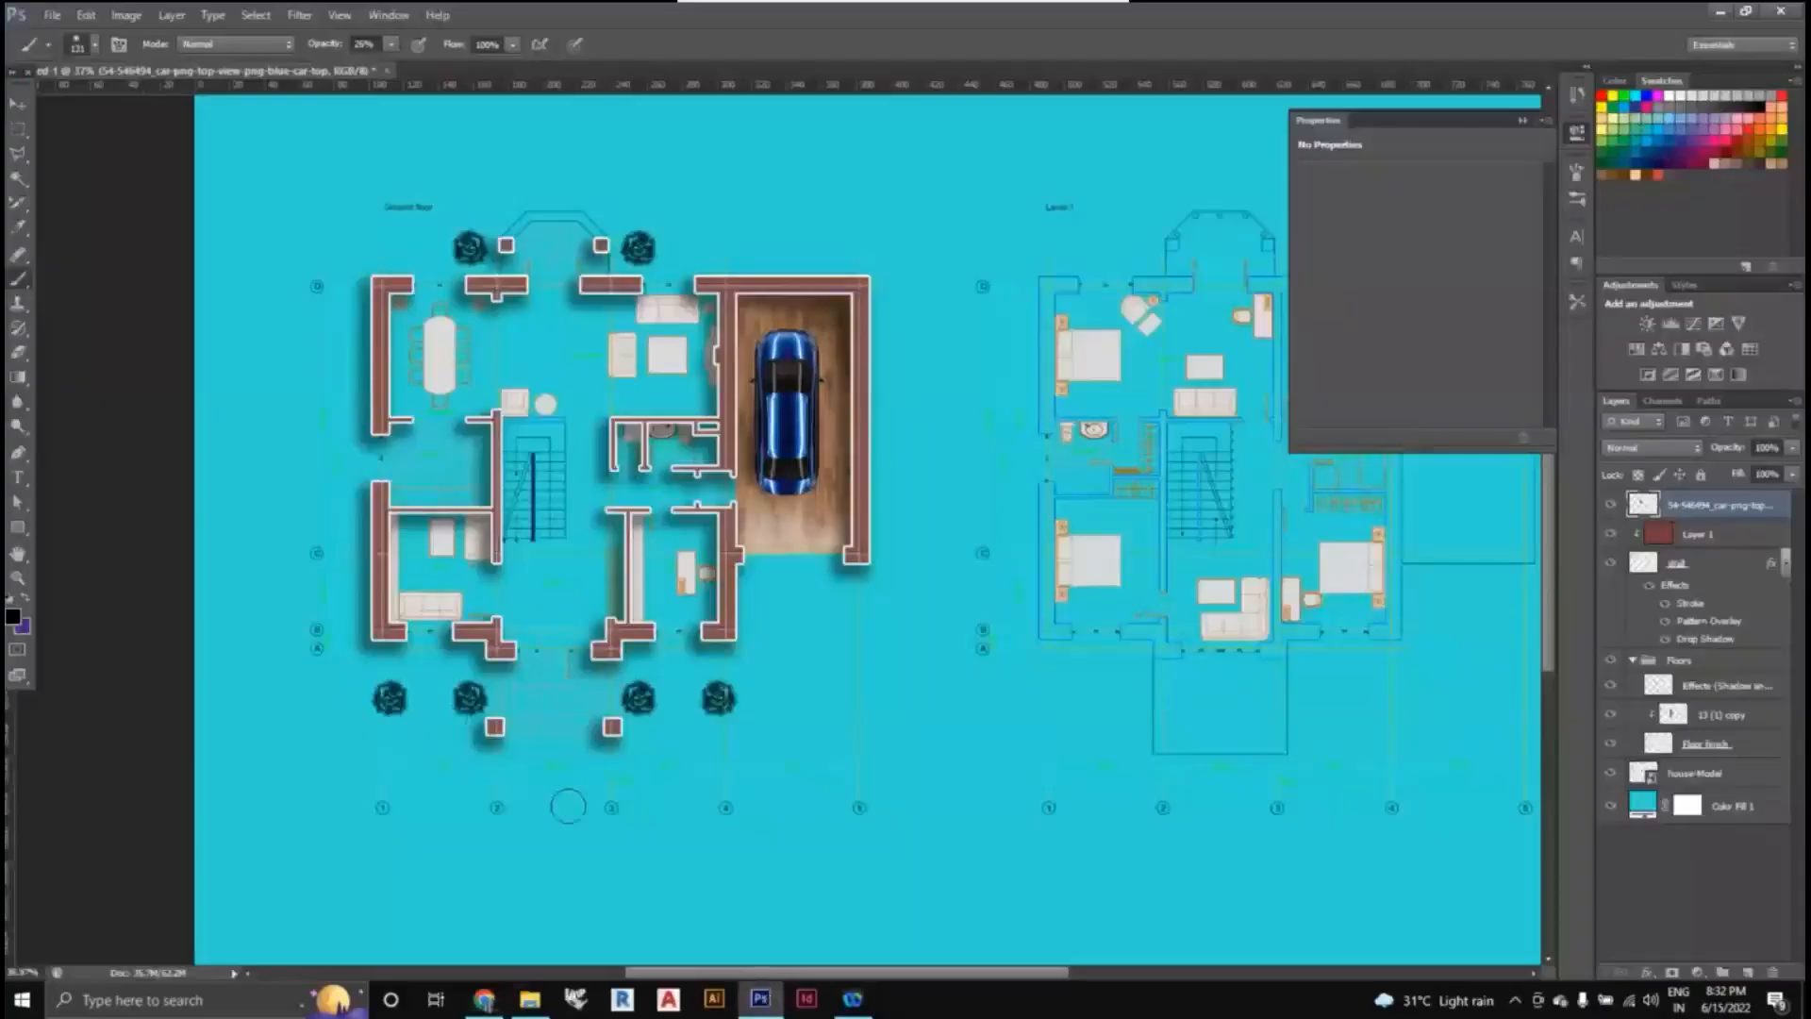
click(93, 47)
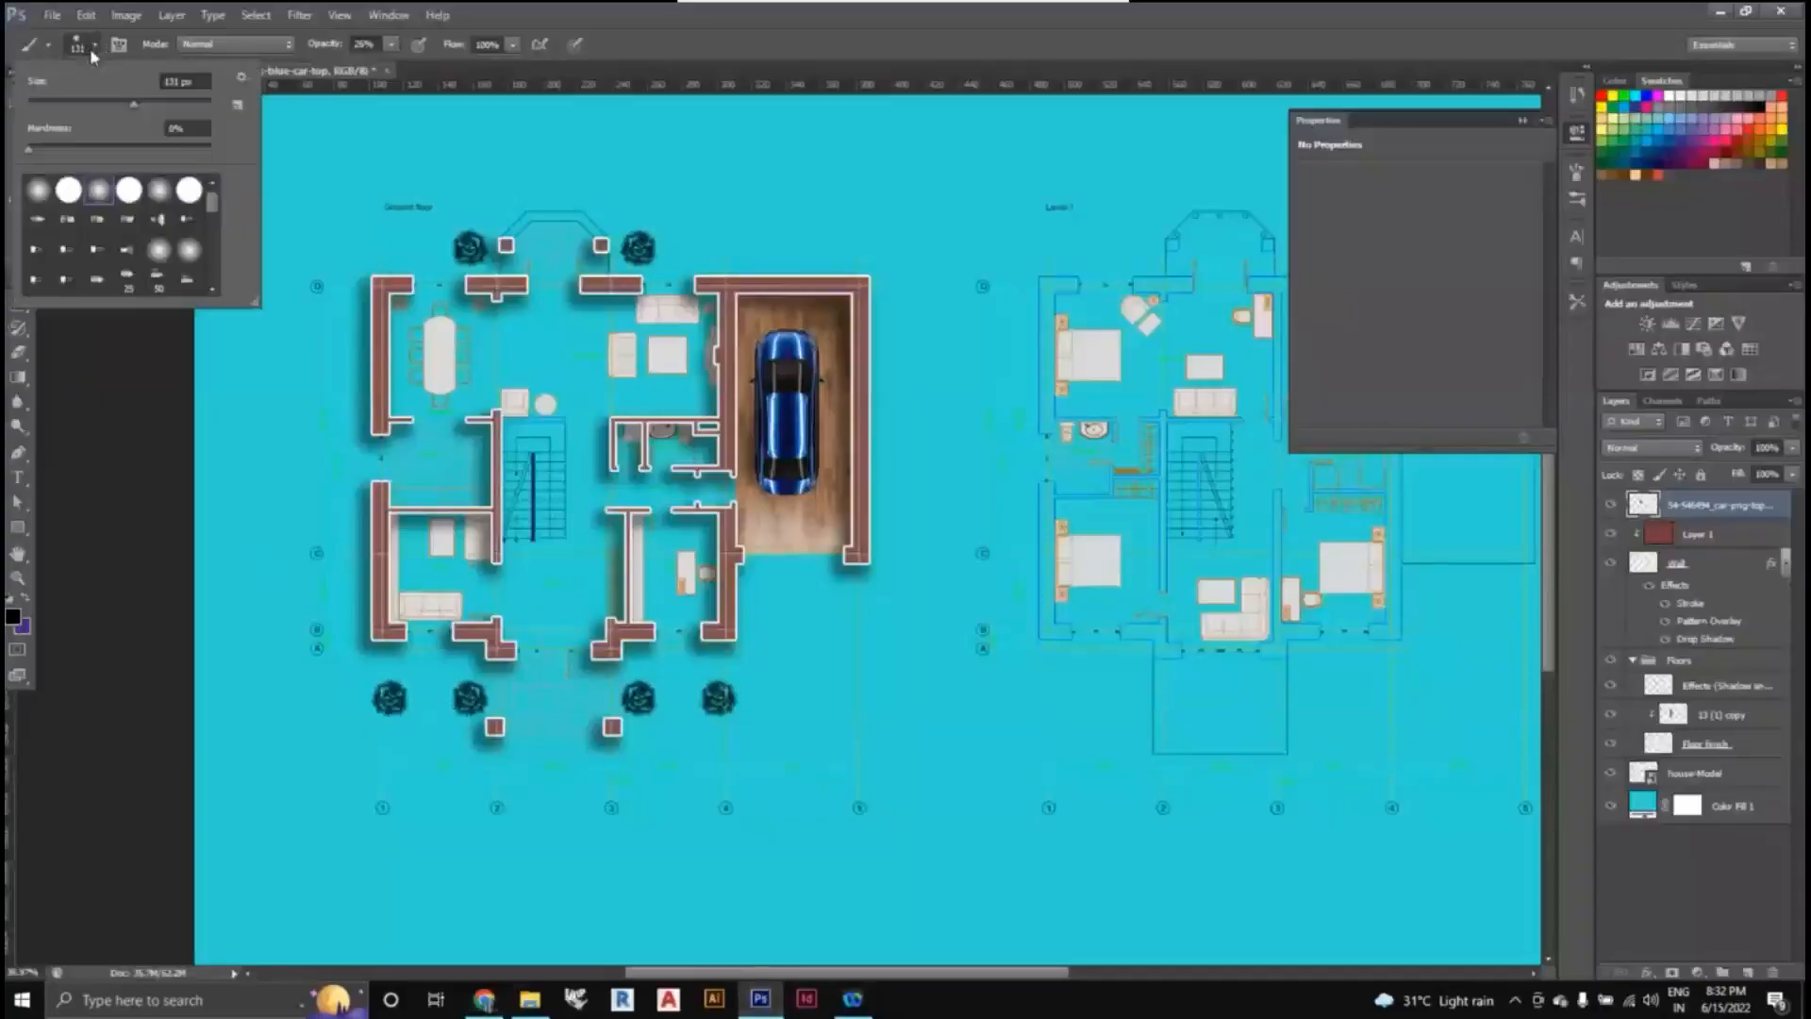
scroll(179, 226, down, 5)
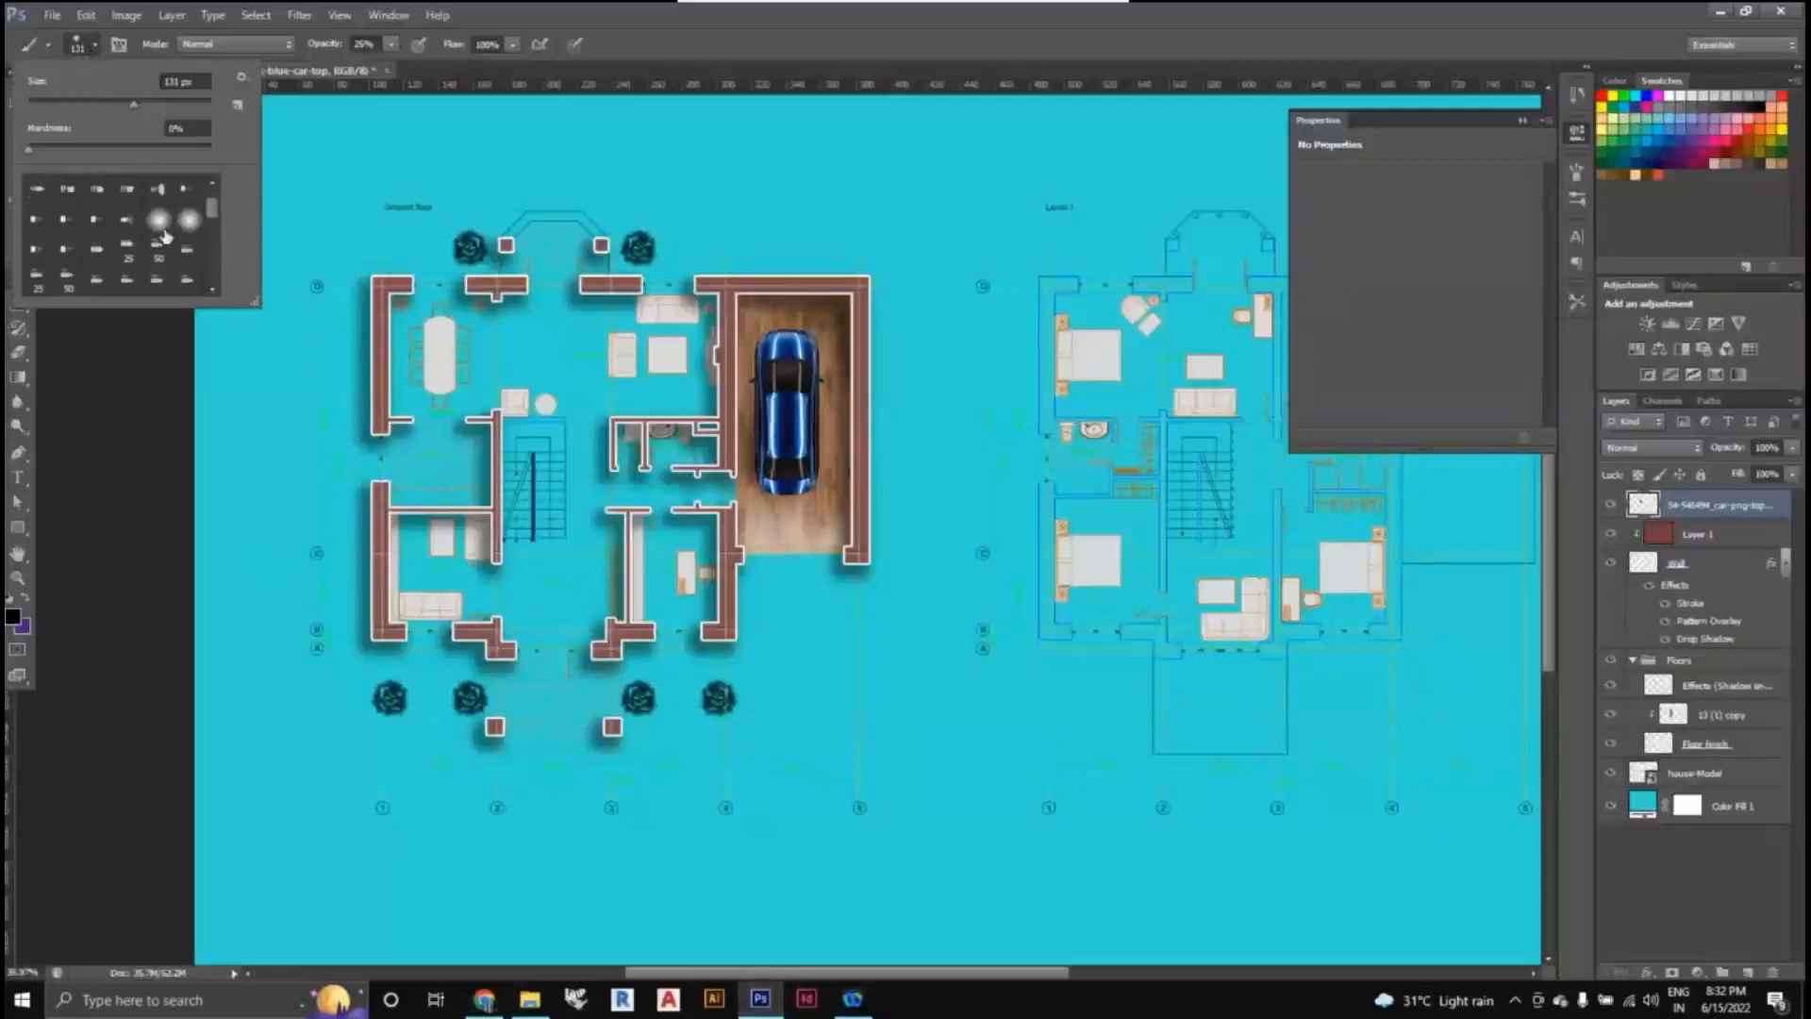
scroll(173, 255, down, 3)
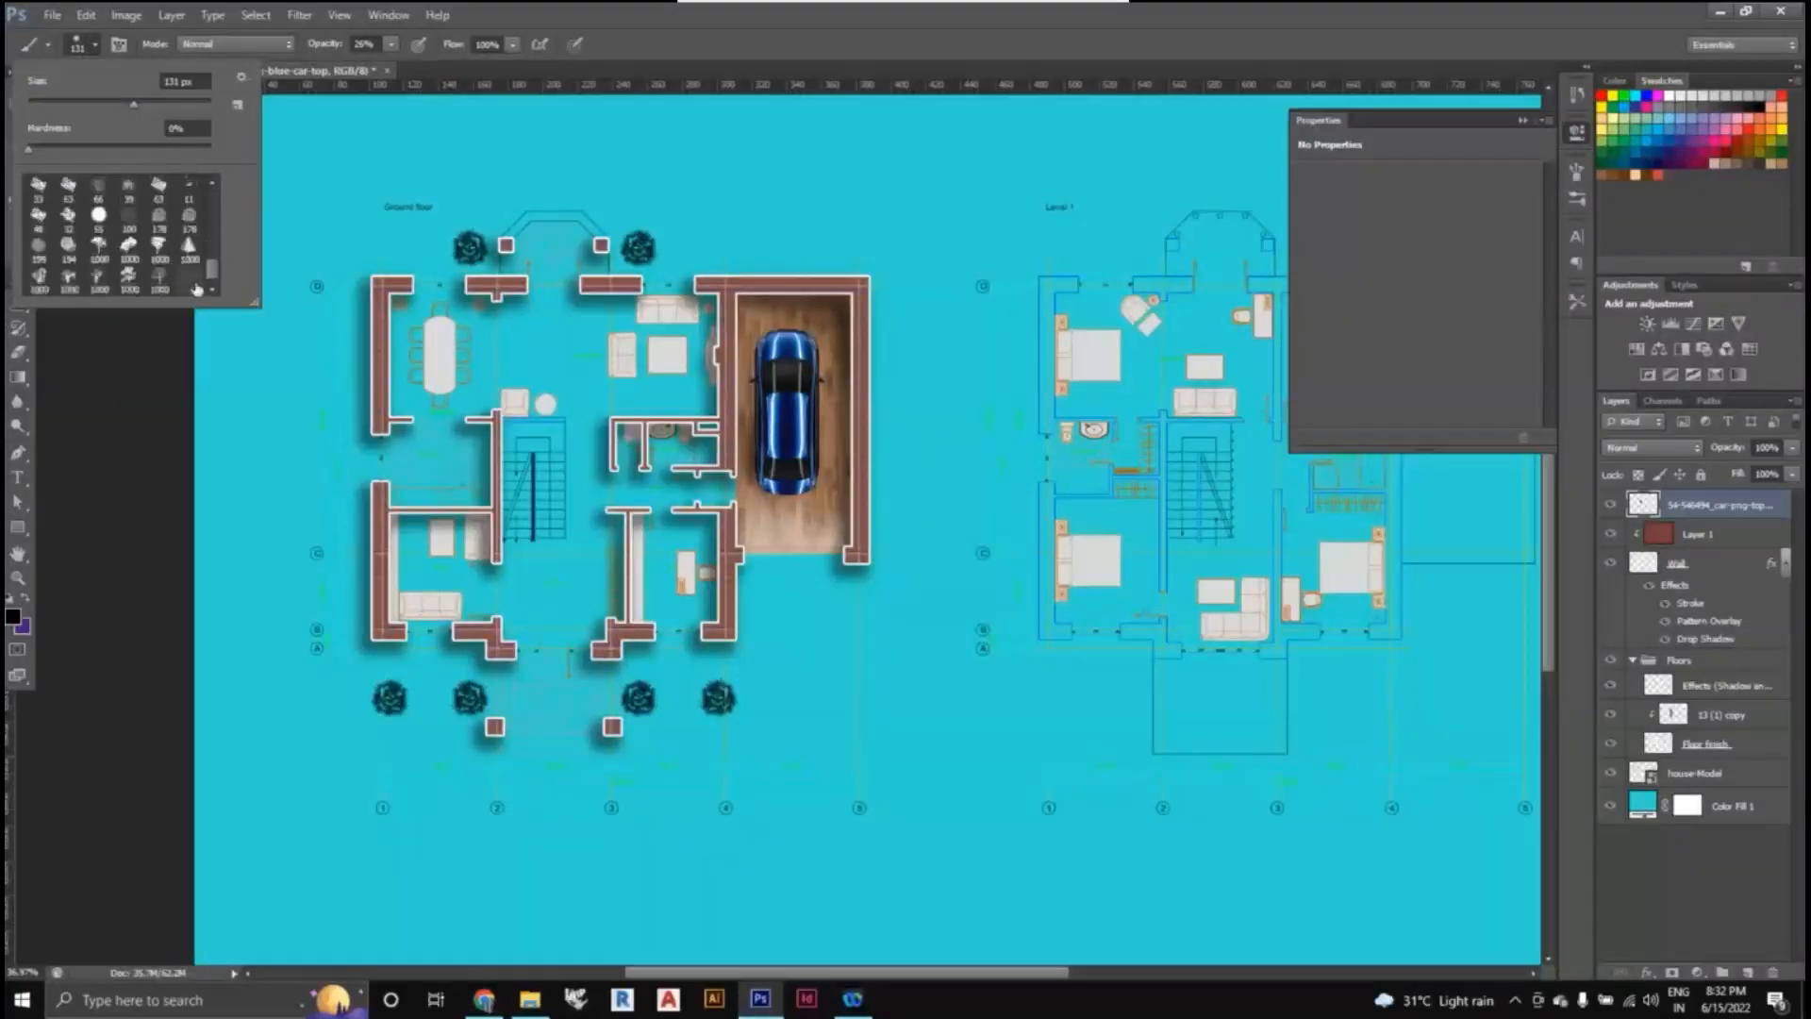
scroll(200, 274, up, 5)
scroll(242, 83, up, 5)
key(ctrl+minus)
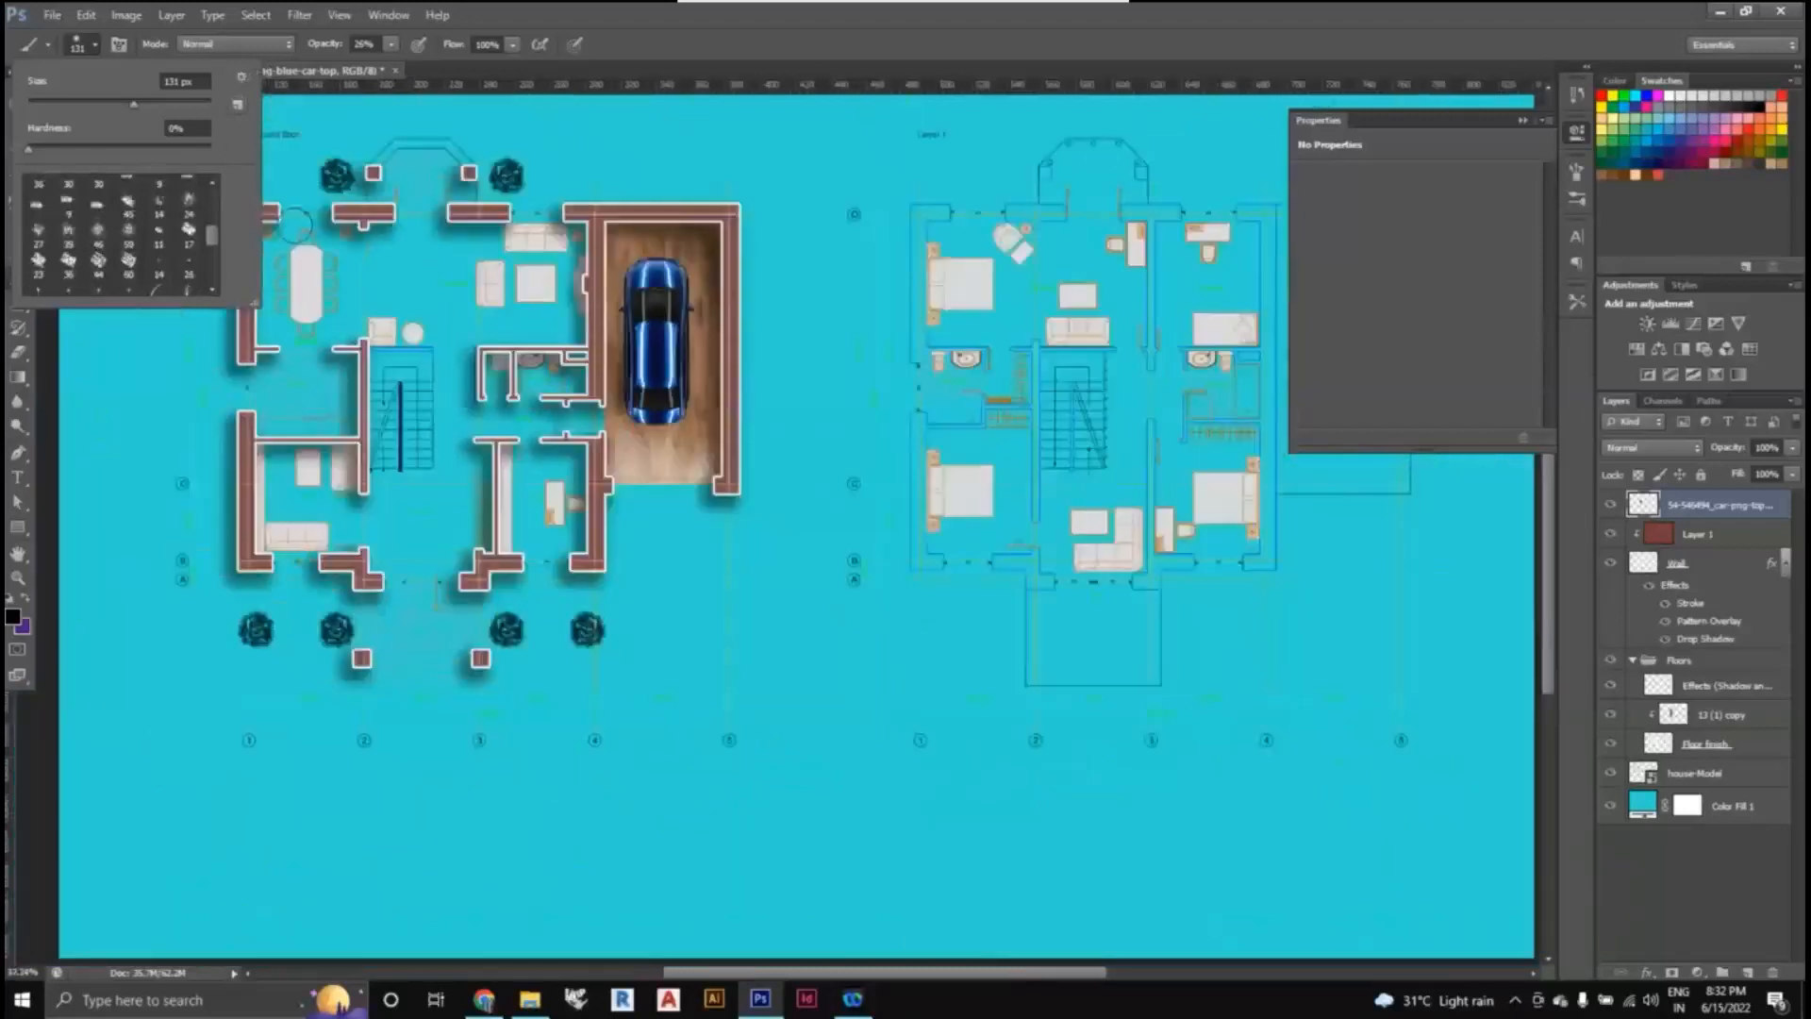
- Open Load Brushes to view the downloaded ABR tree brush files and close it without loading any
click(243, 83)
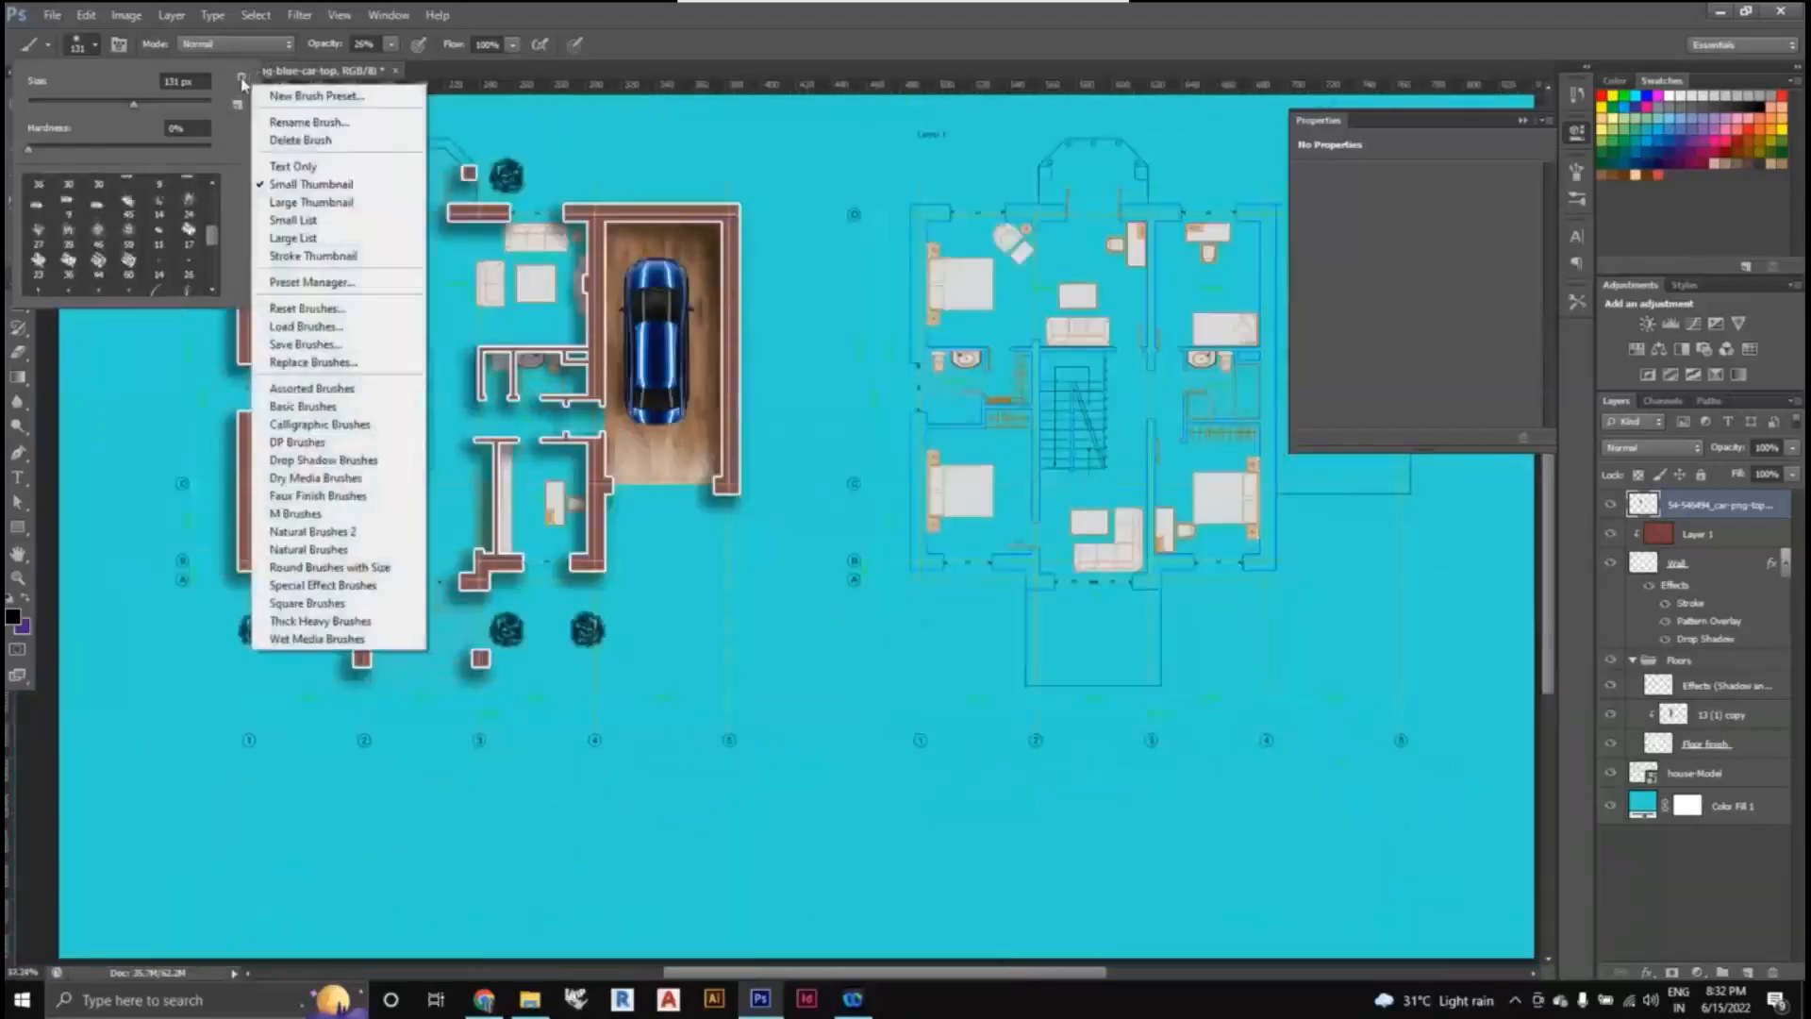
click(329, 330)
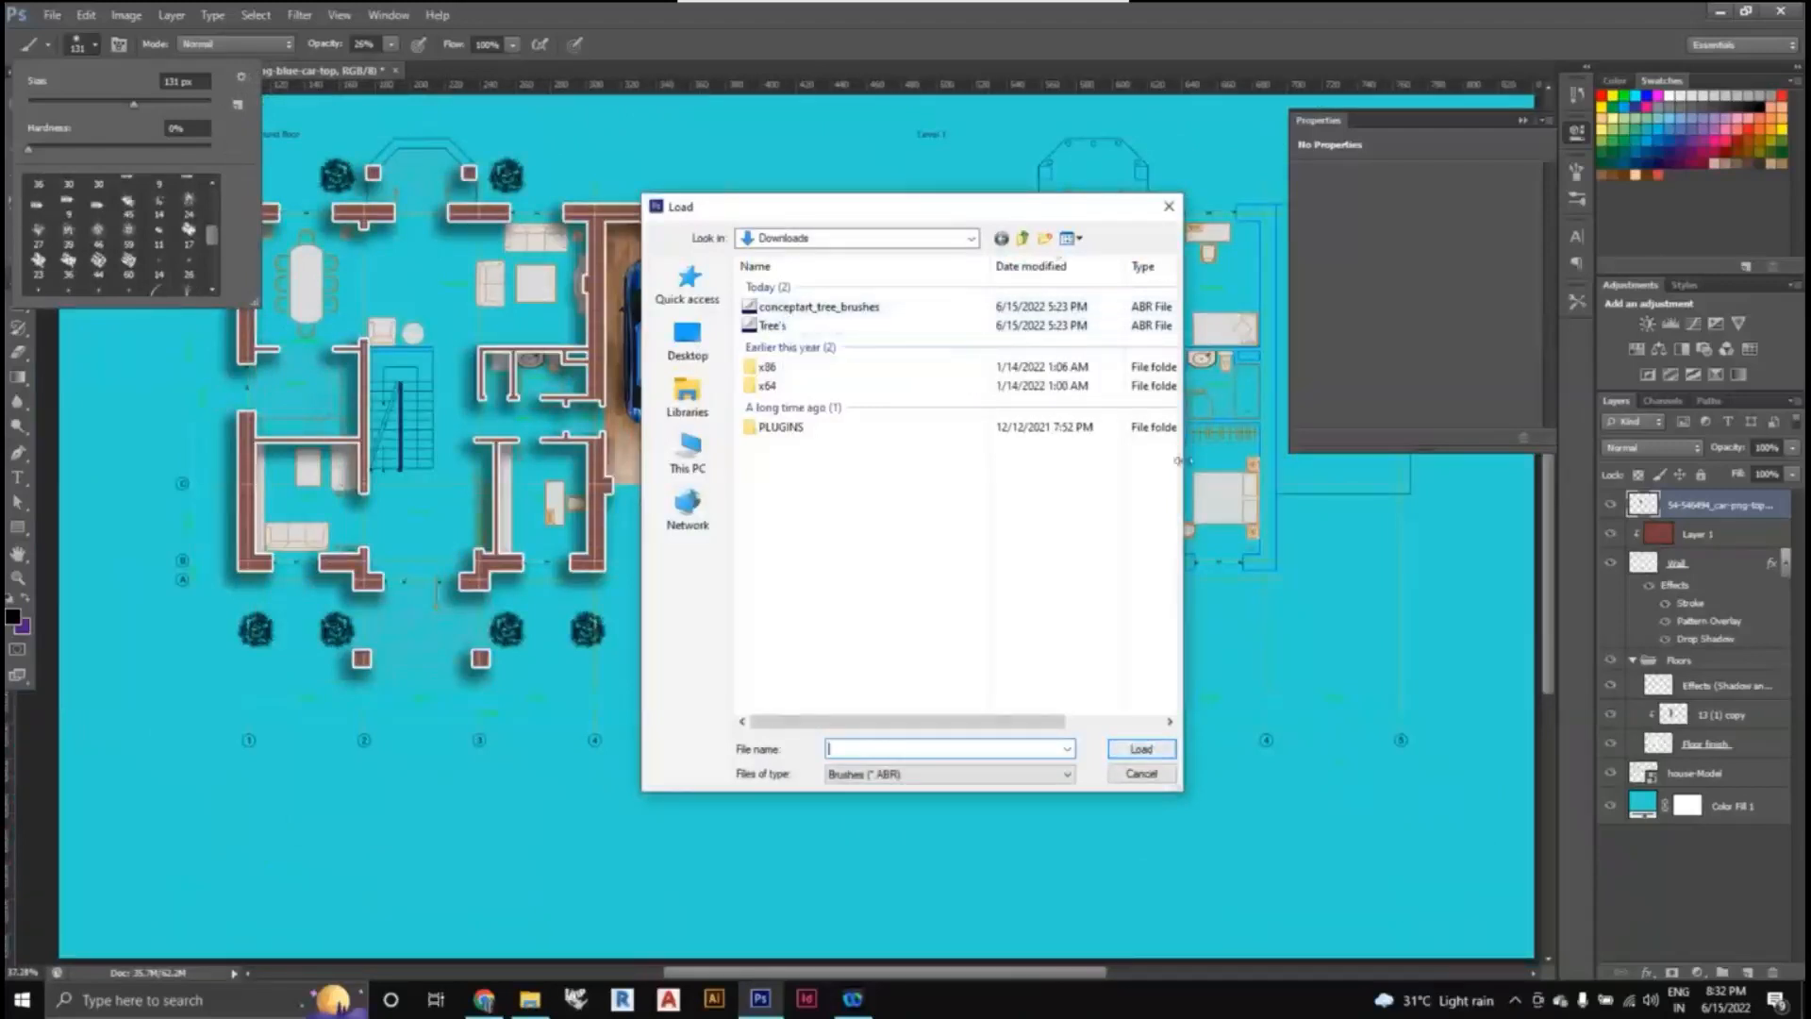
click(1168, 206)
- Try several of the installed tree brush tips and choose the 194 px plan-view tree brush
scroll(146, 244, down, 5)
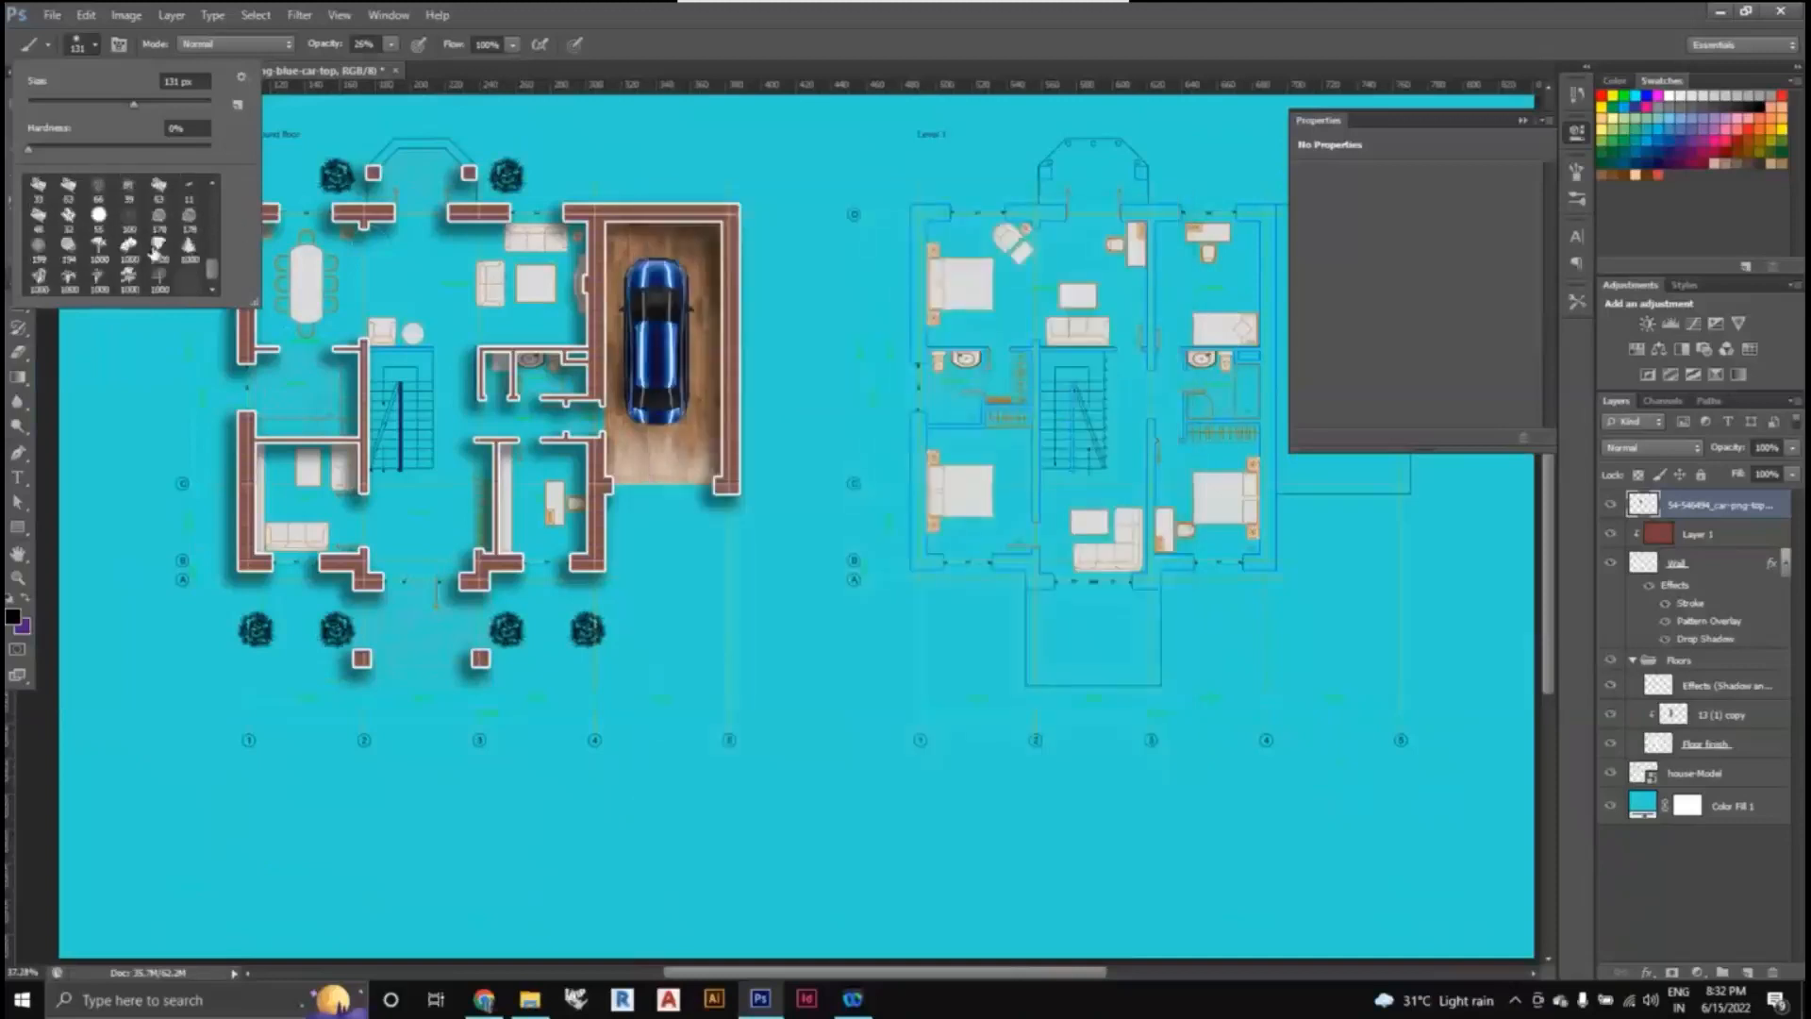
scroll(154, 259, up, 1)
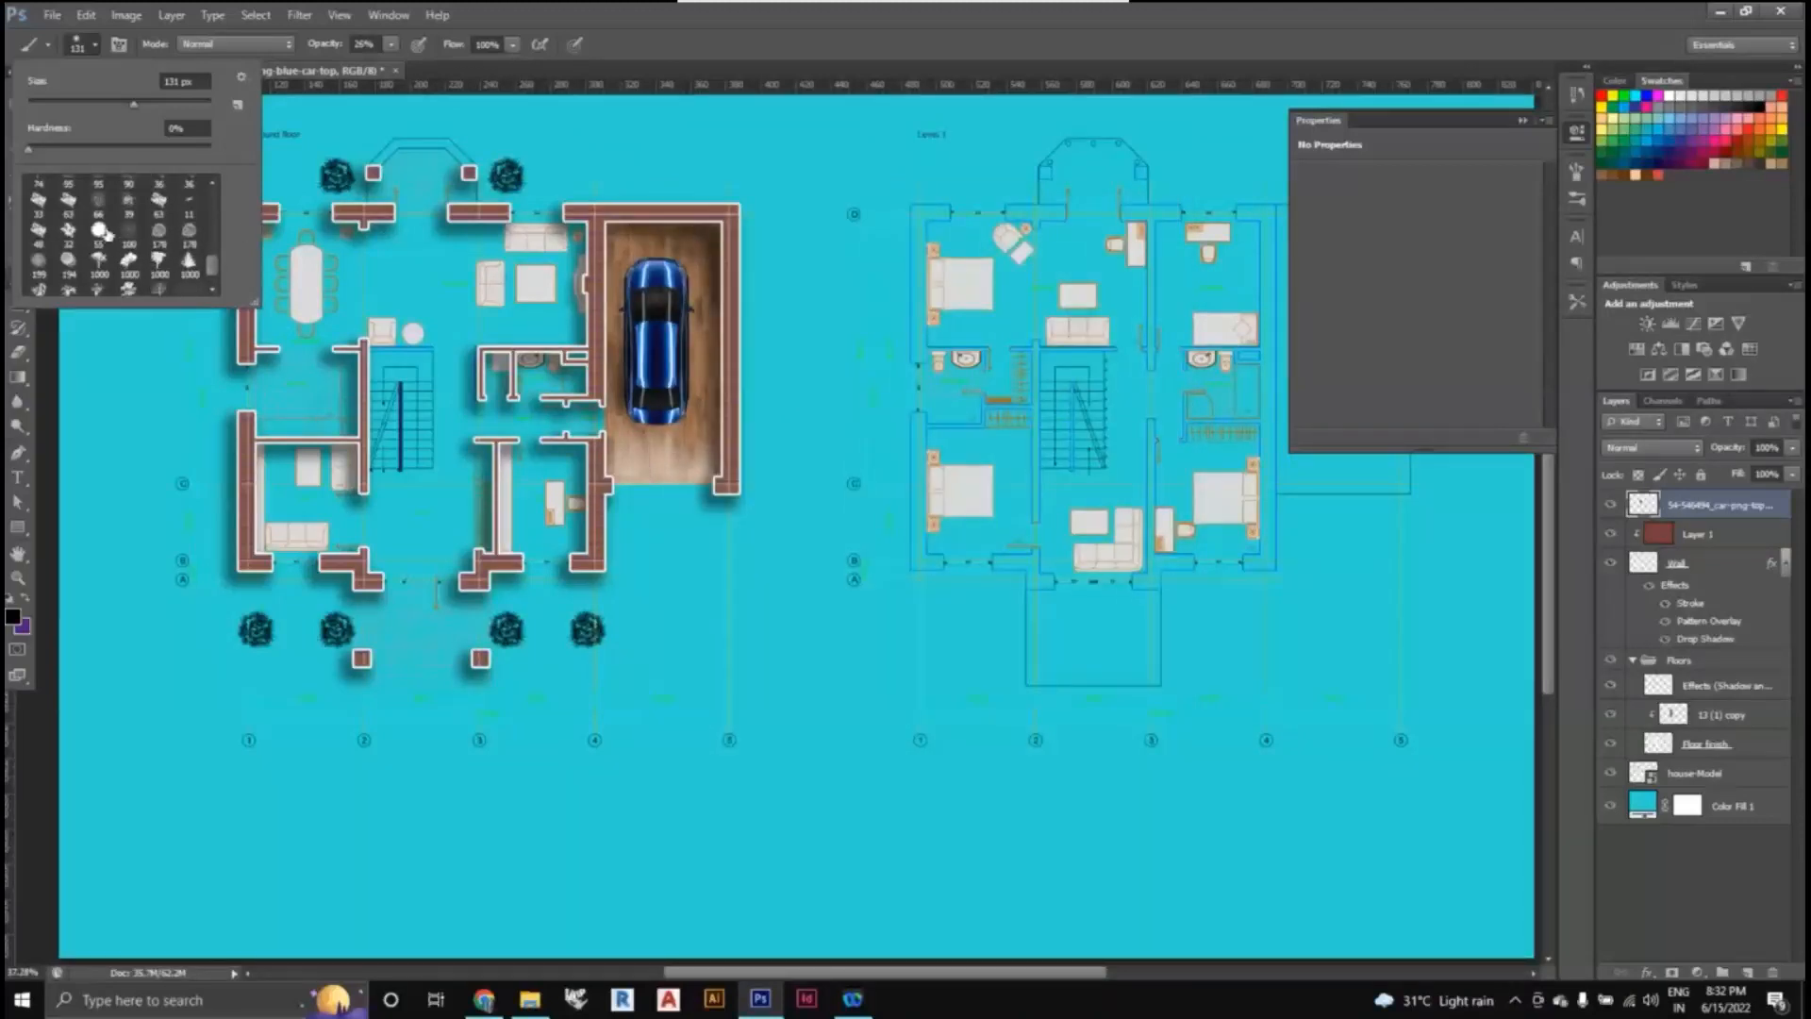
scroll(106, 237, up, 1)
click(189, 245)
scroll(95, 247, down, 1)
click(37, 245)
click(129, 246)
click(160, 247)
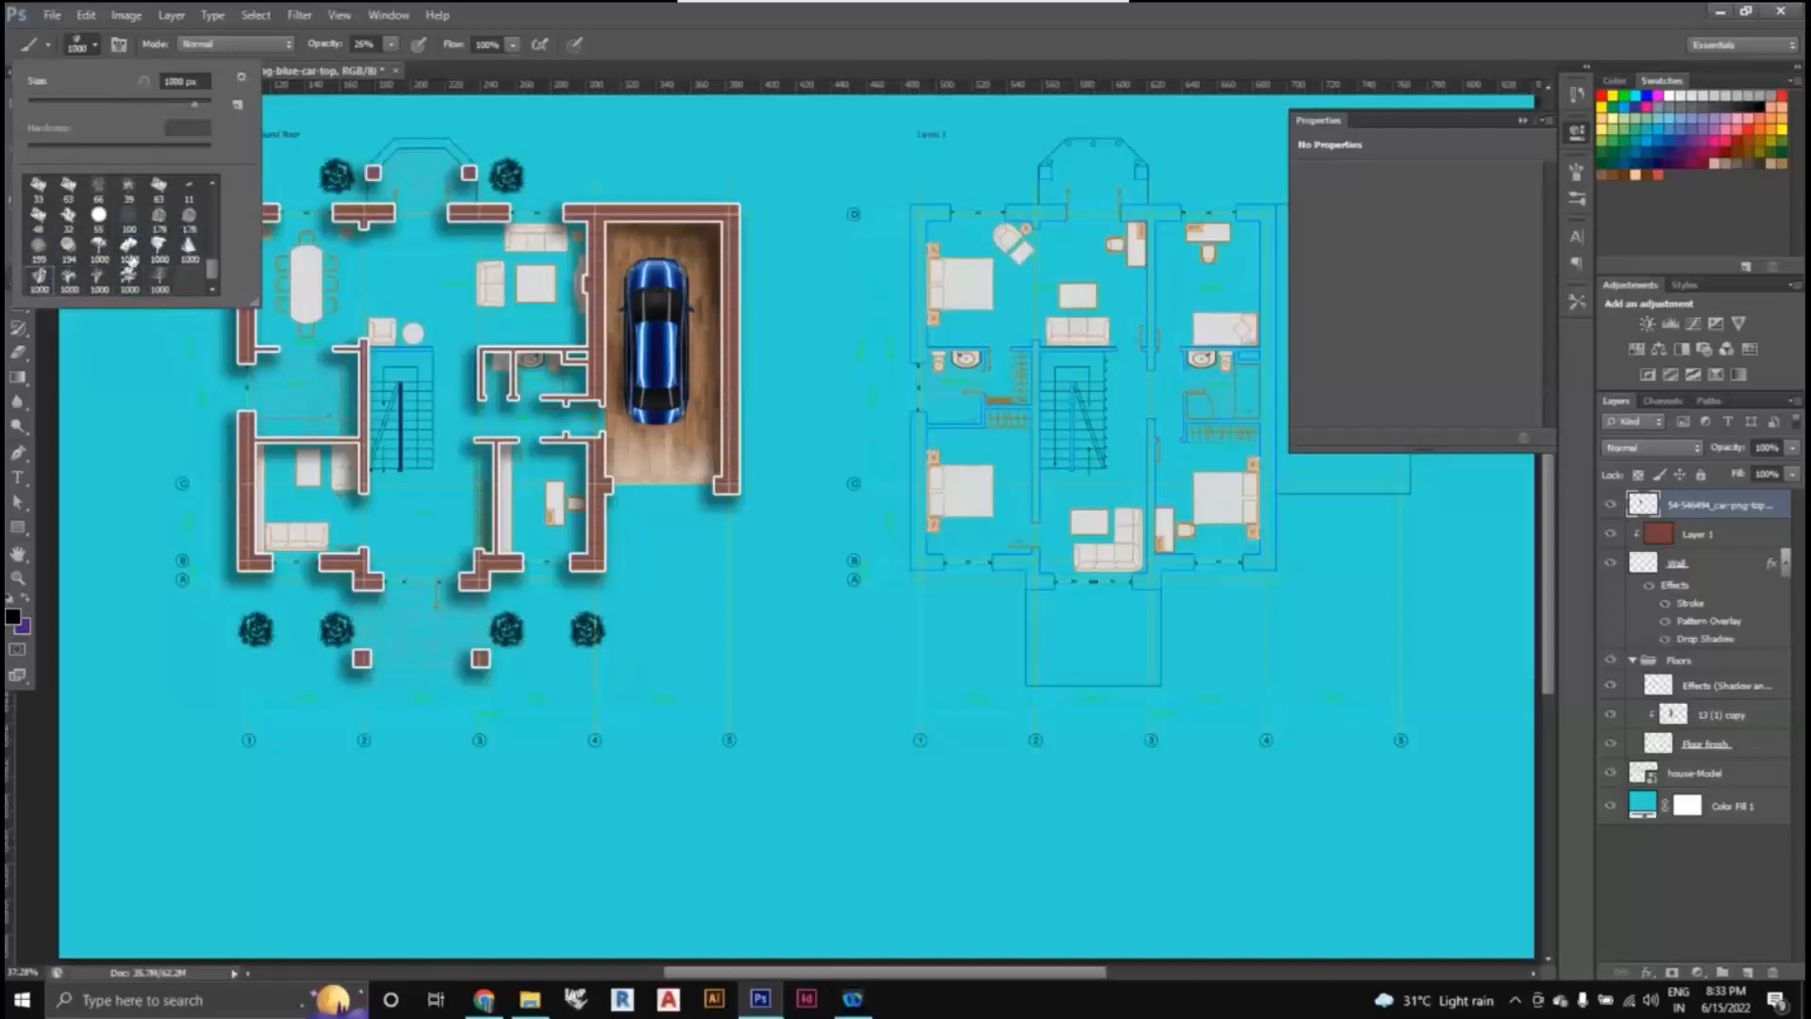
click(190, 252)
scroll(125, 247, up, 1)
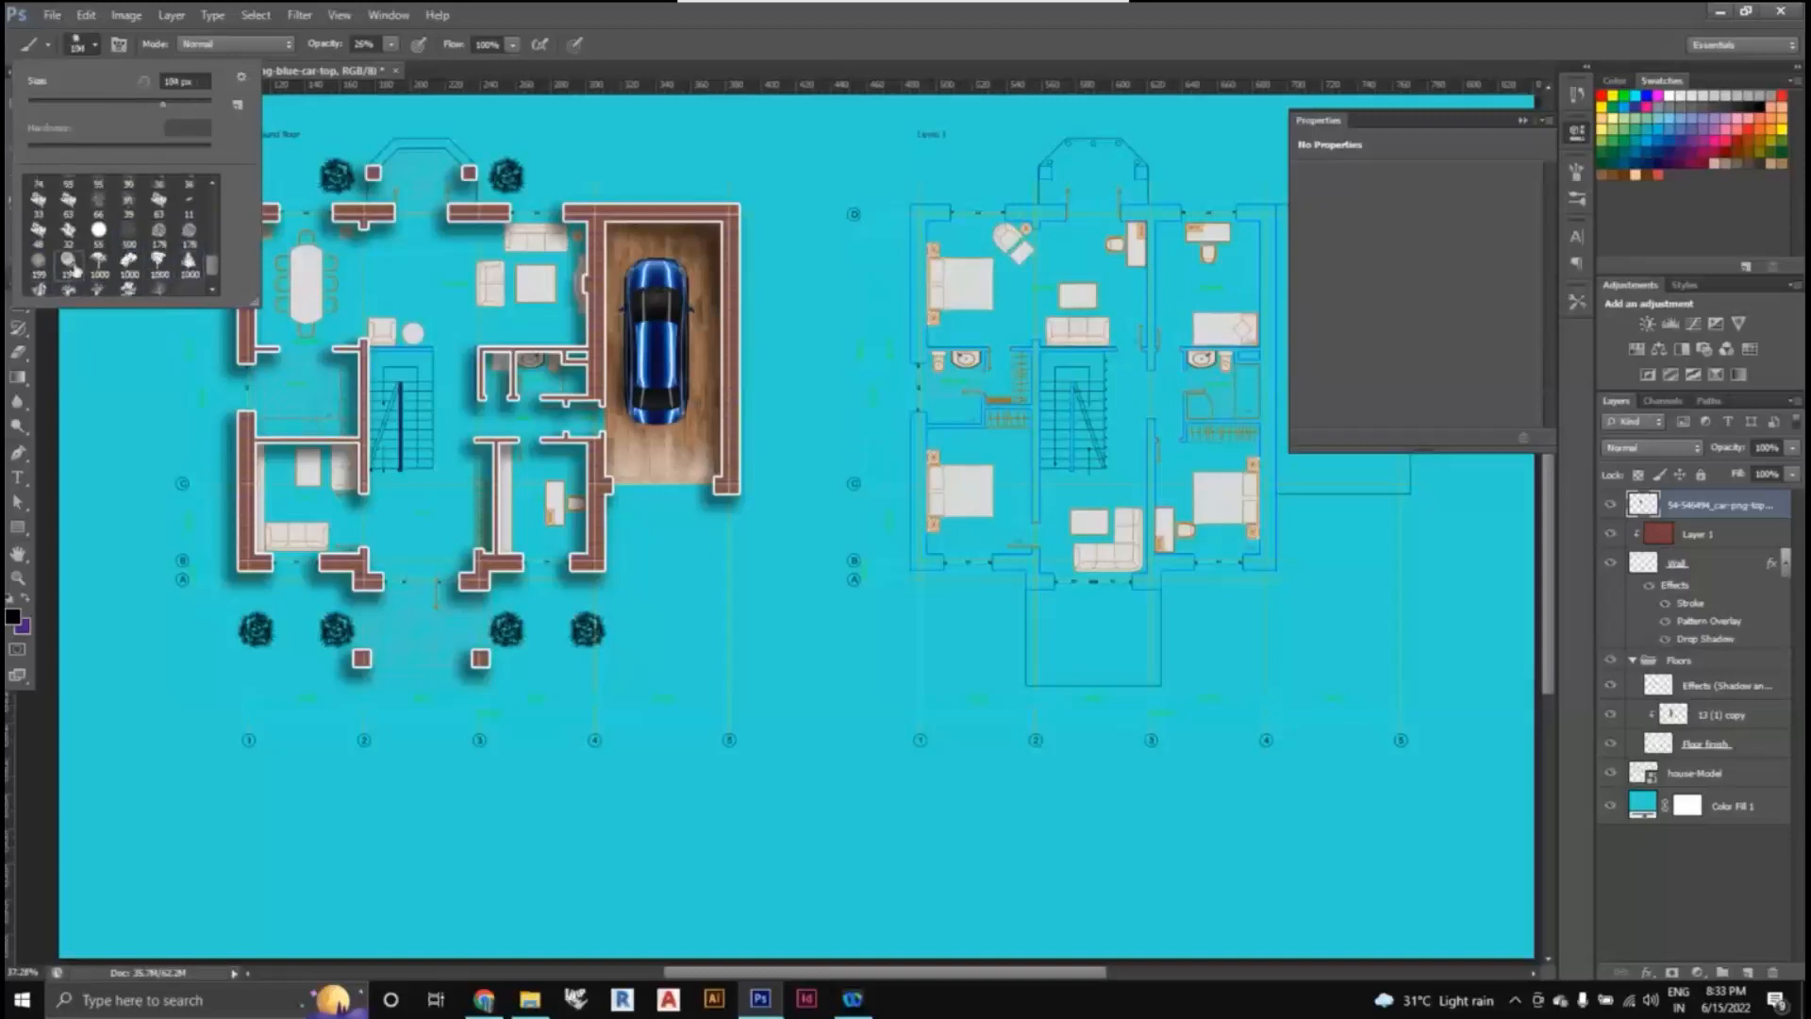
click(159, 232)
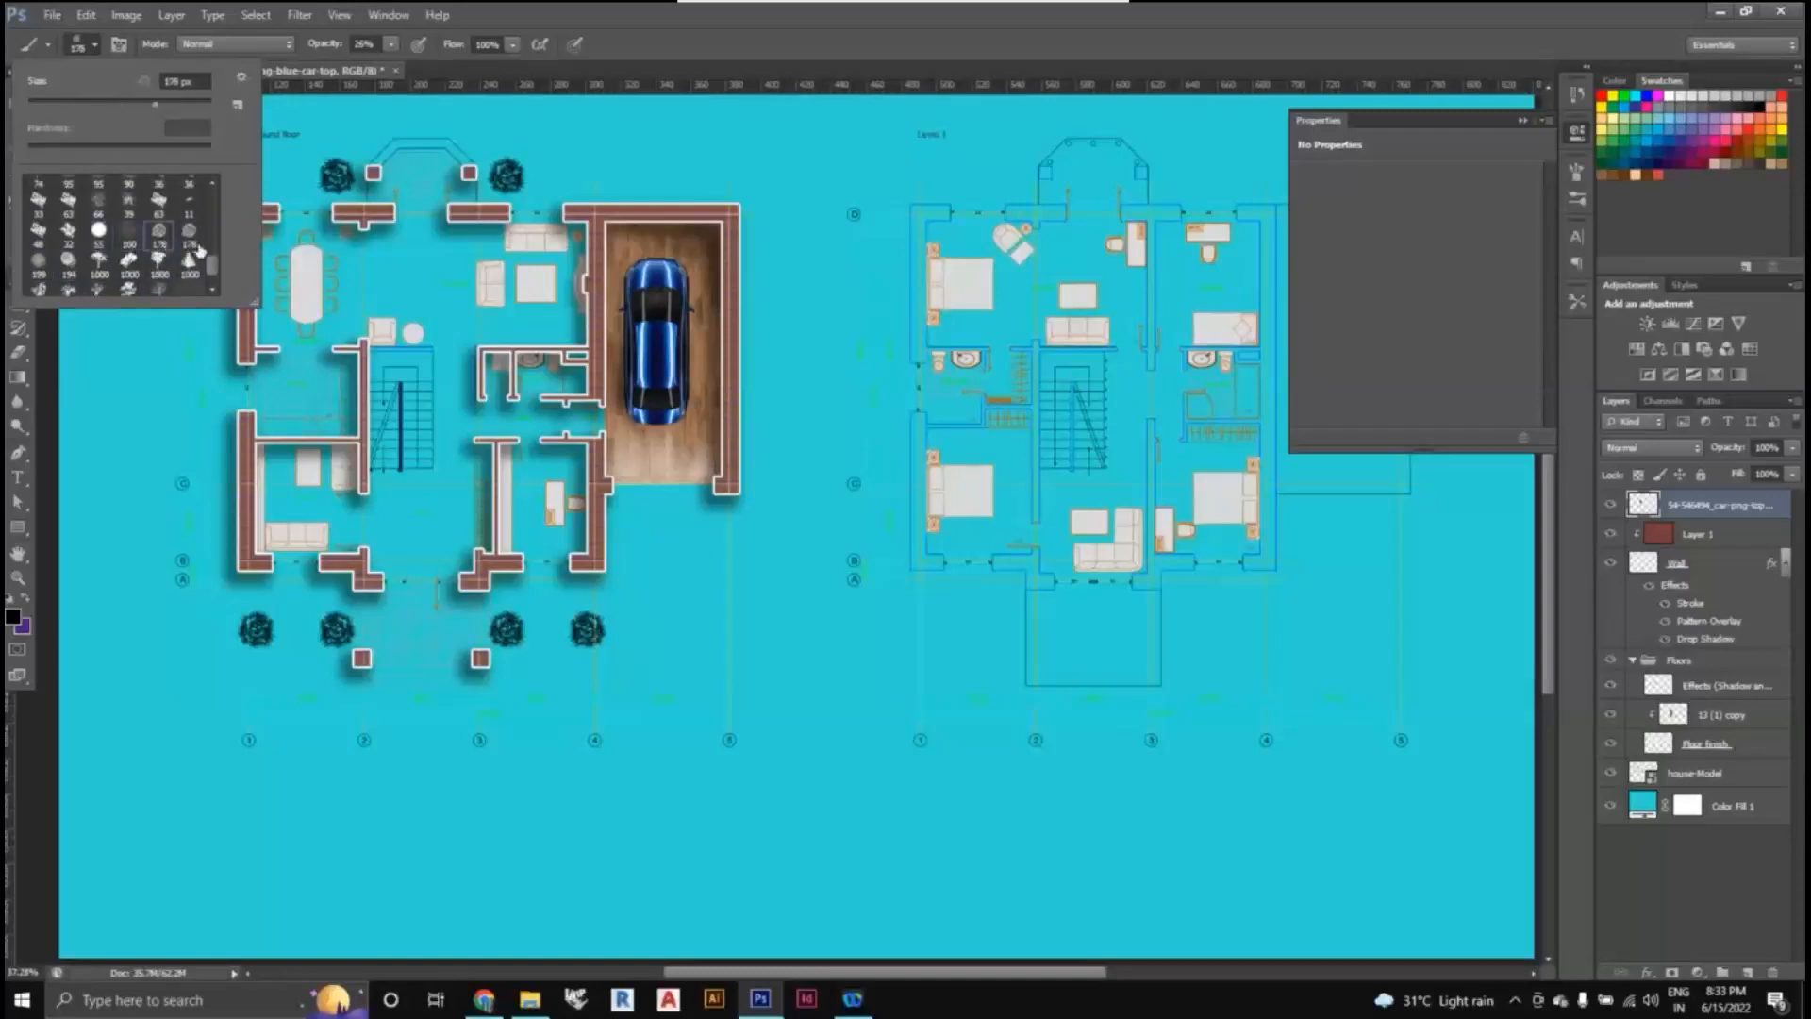
click(70, 269)
scroll(365, 311, down, 5)
scroll(360, 370, up, 1)
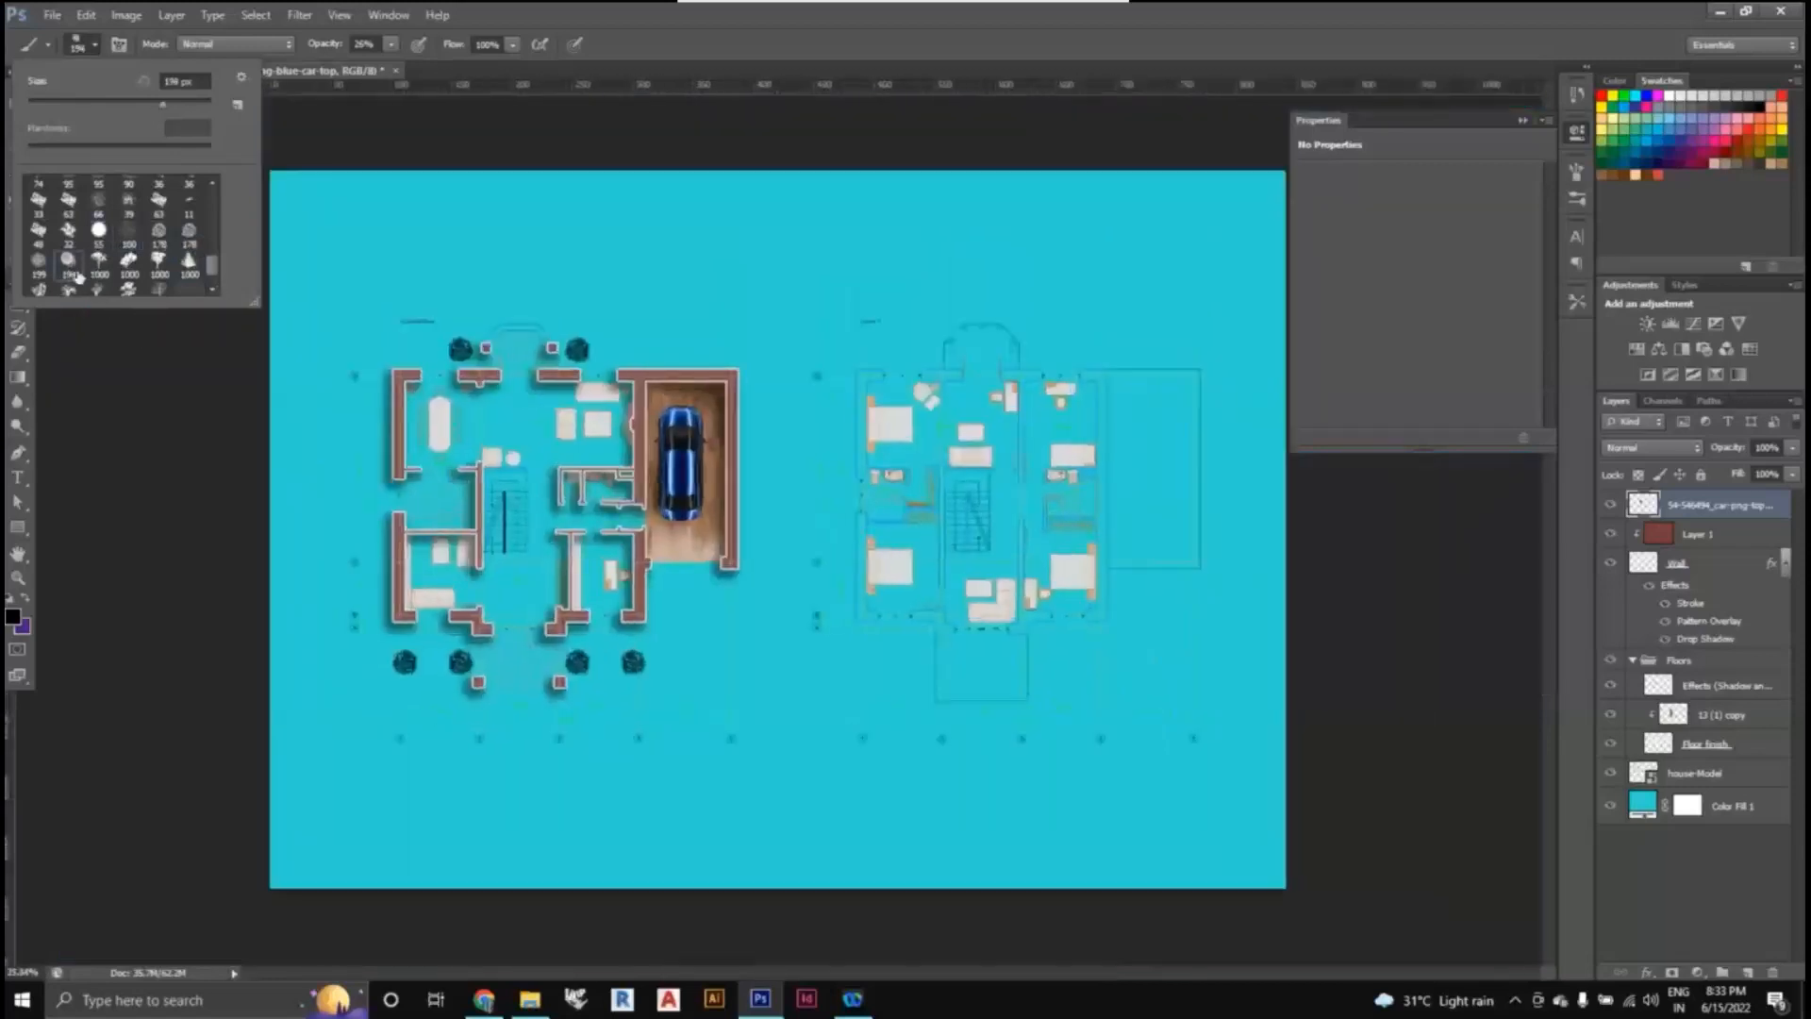
- Create a new layer above the car layer and name it Trees
click(1747, 972)
double_click(1685, 510)
key(BackSpace)
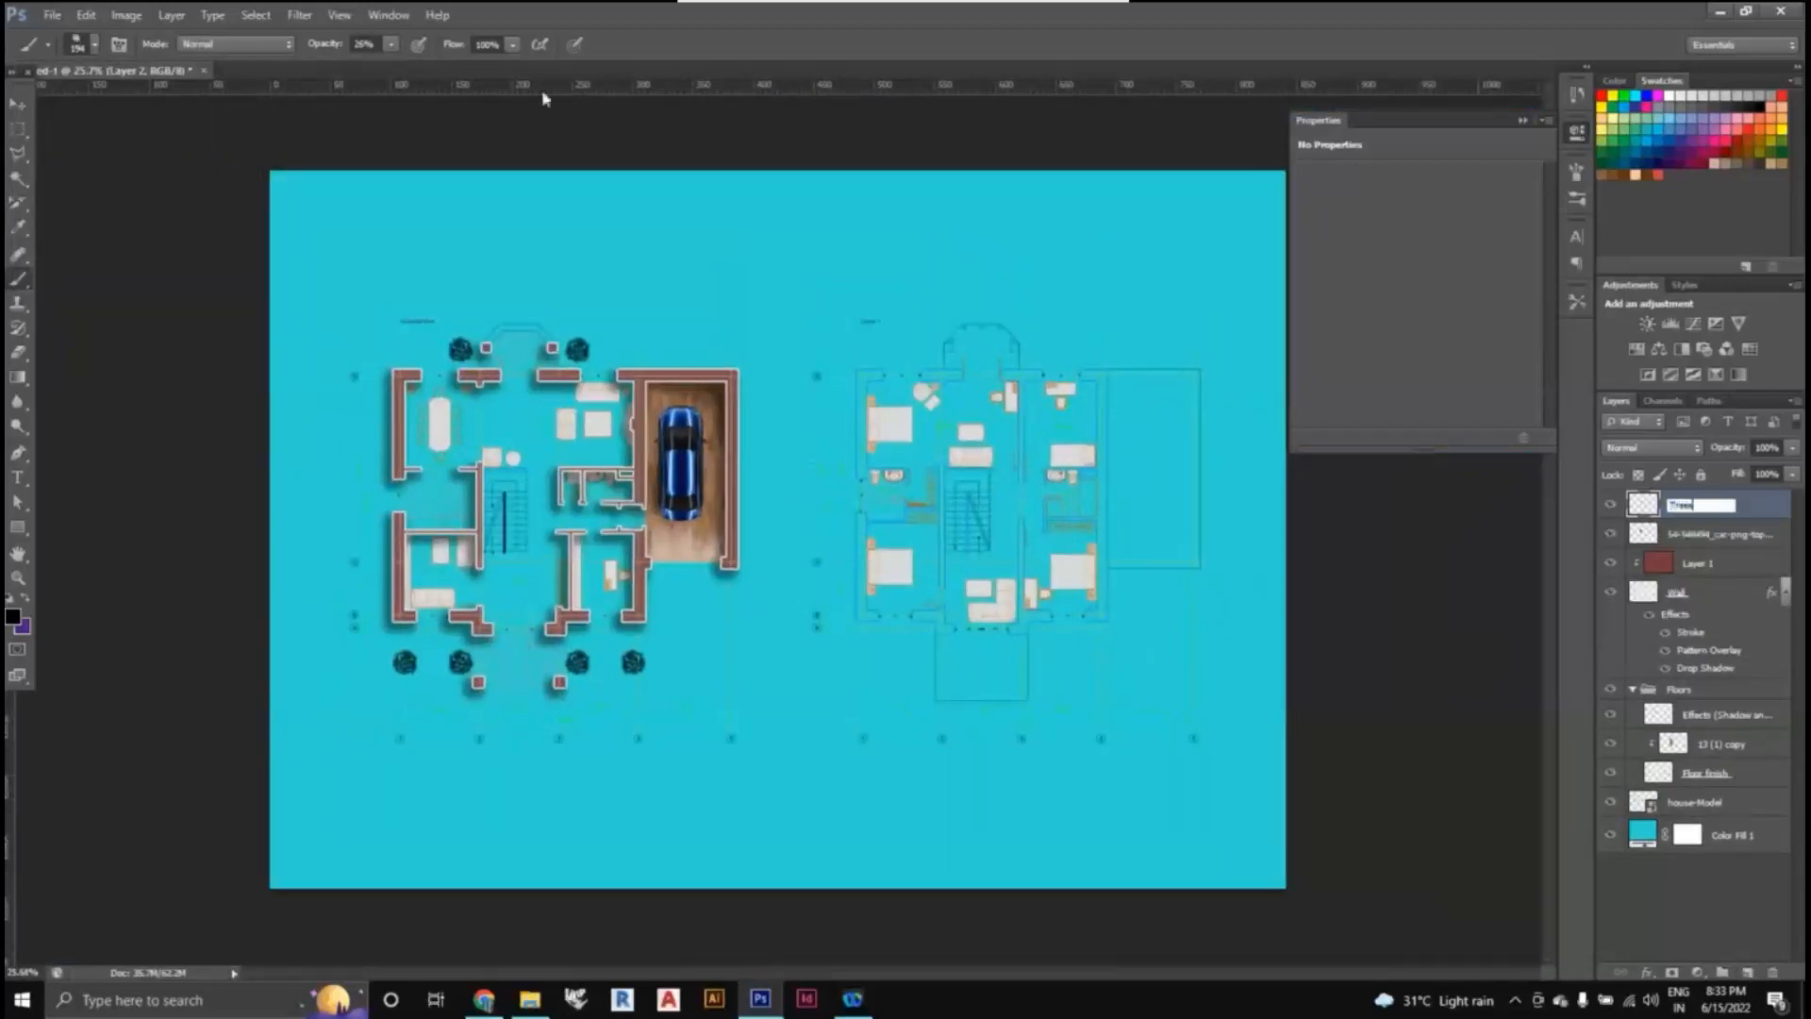
- Stamp two dark green trees above the ground floor plan, using an enlarged tree brush at 100% opacity
click(93, 49)
drag(164, 105, 181, 106)
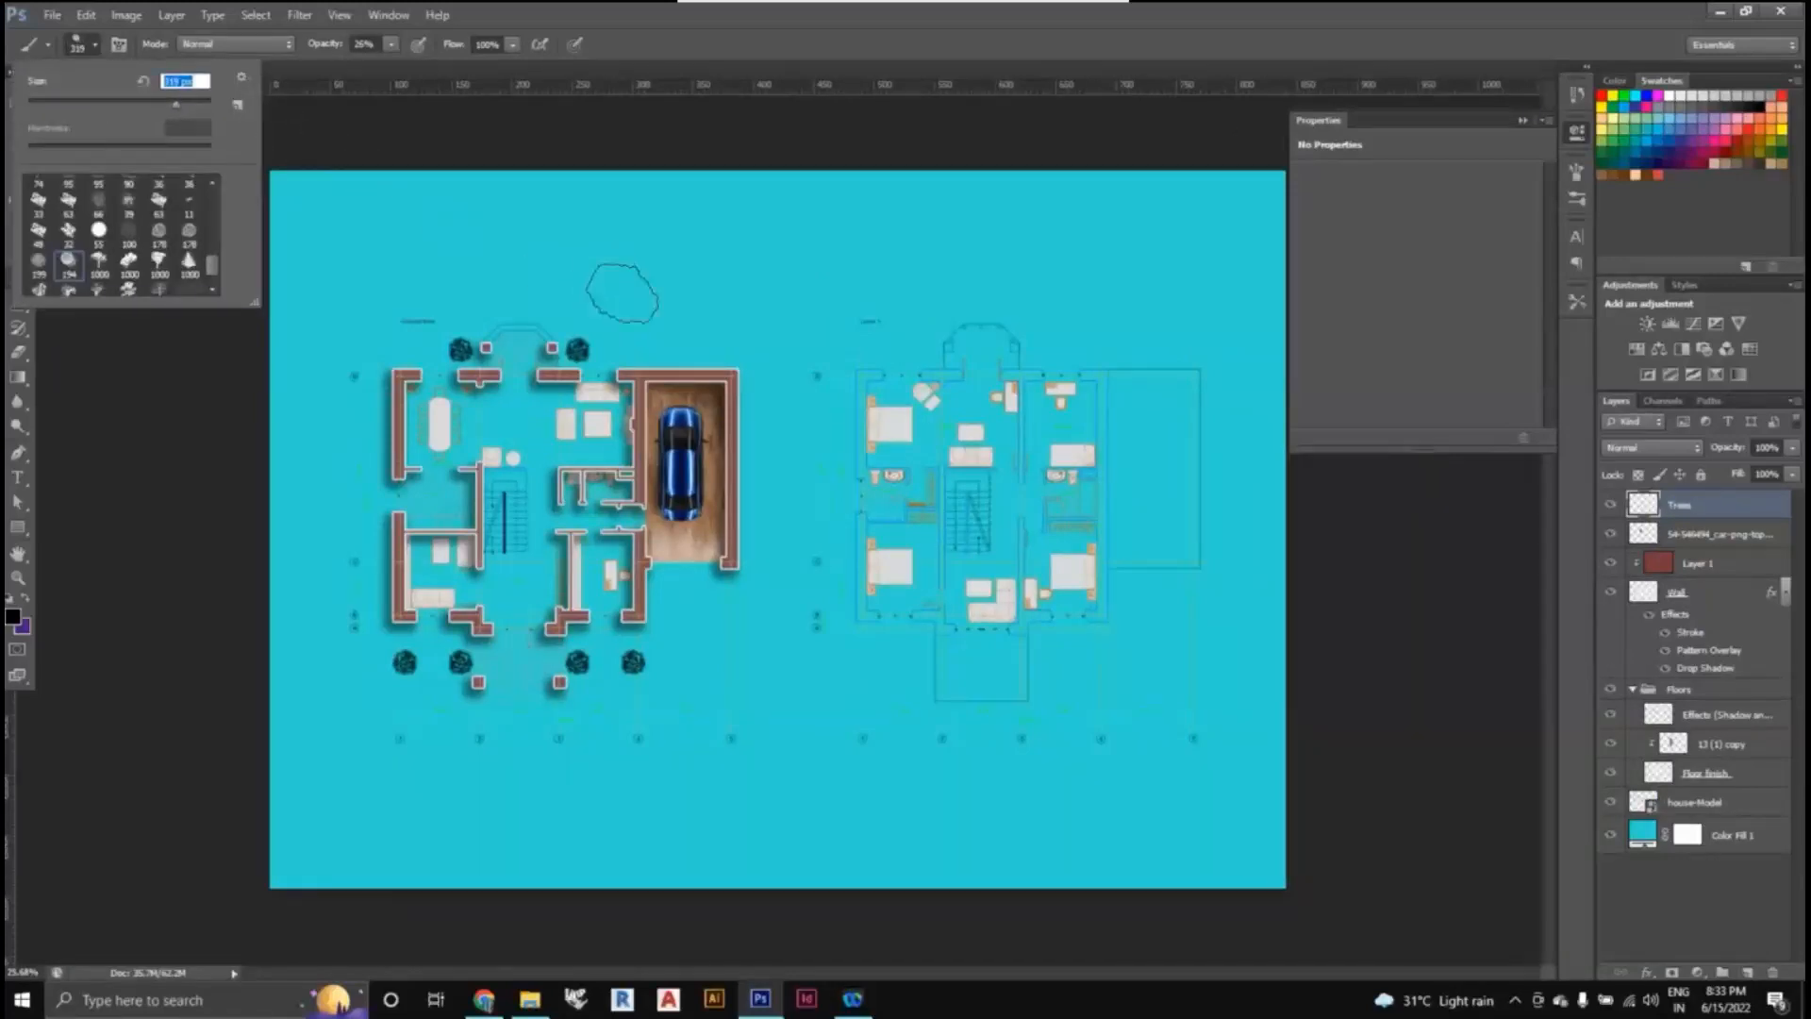
click(1610, 154)
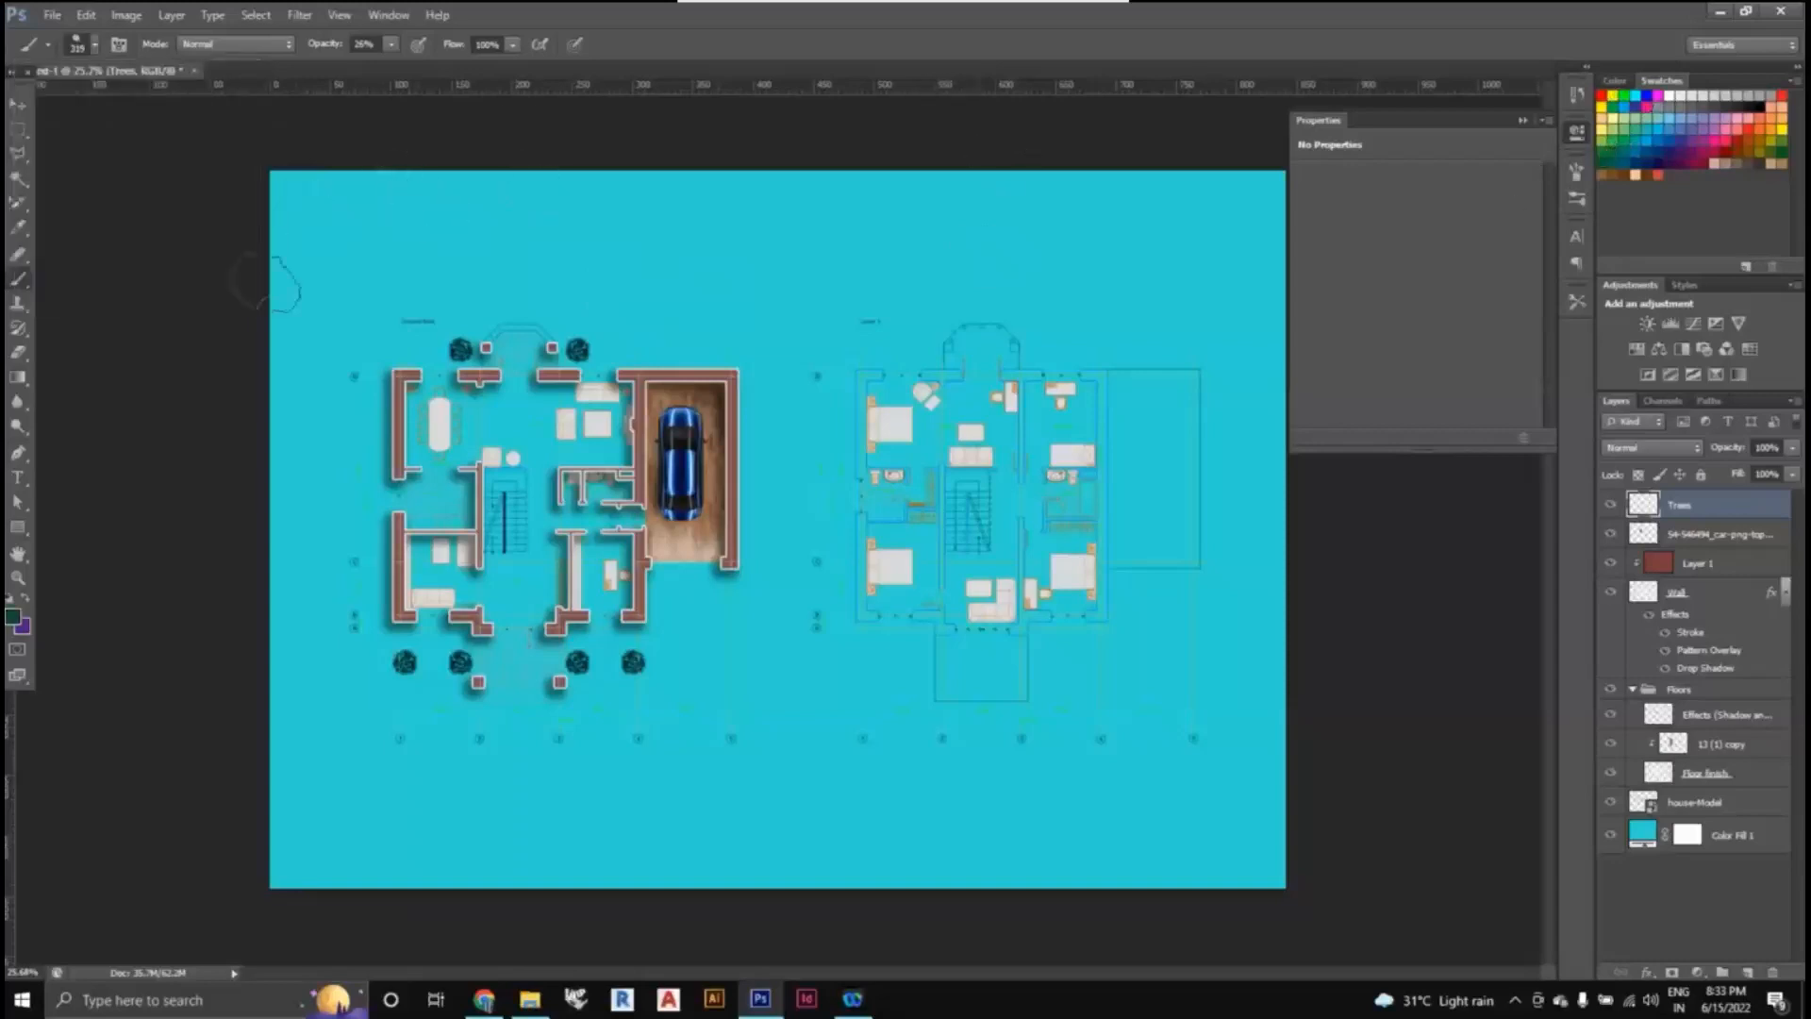
key(ctrl+plus)
key(ctrl+plus)
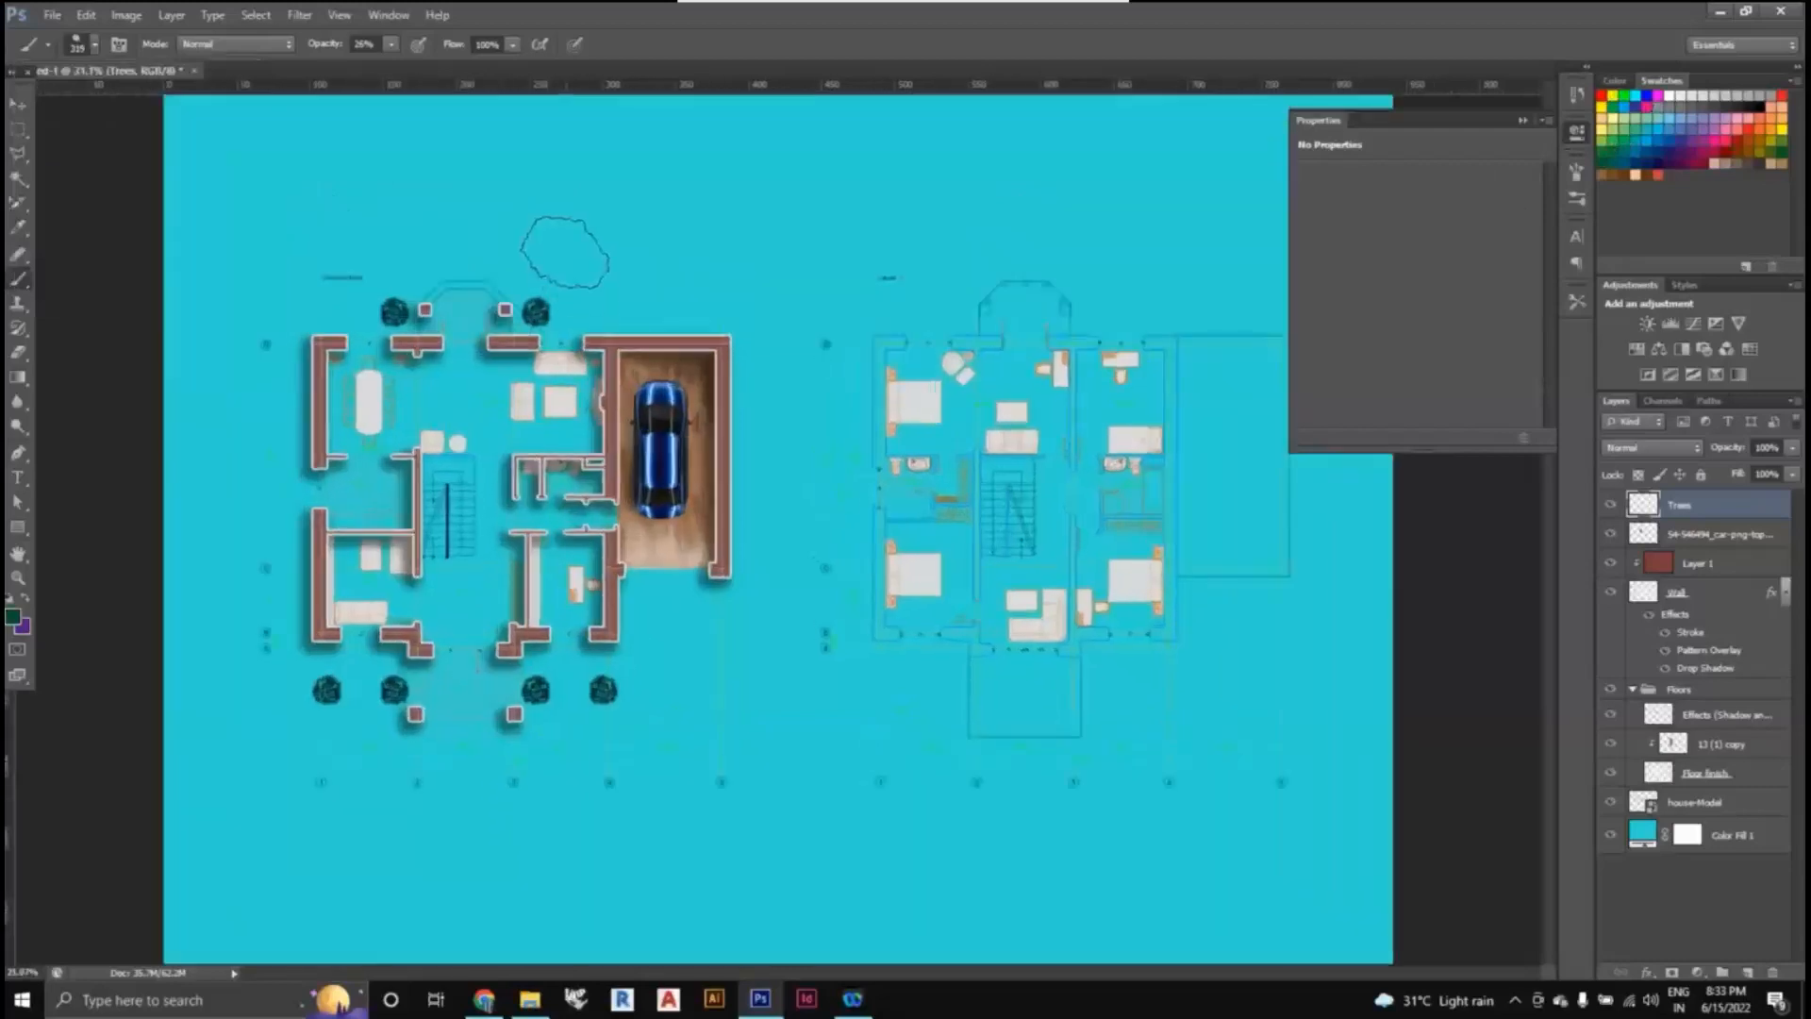
click(391, 45)
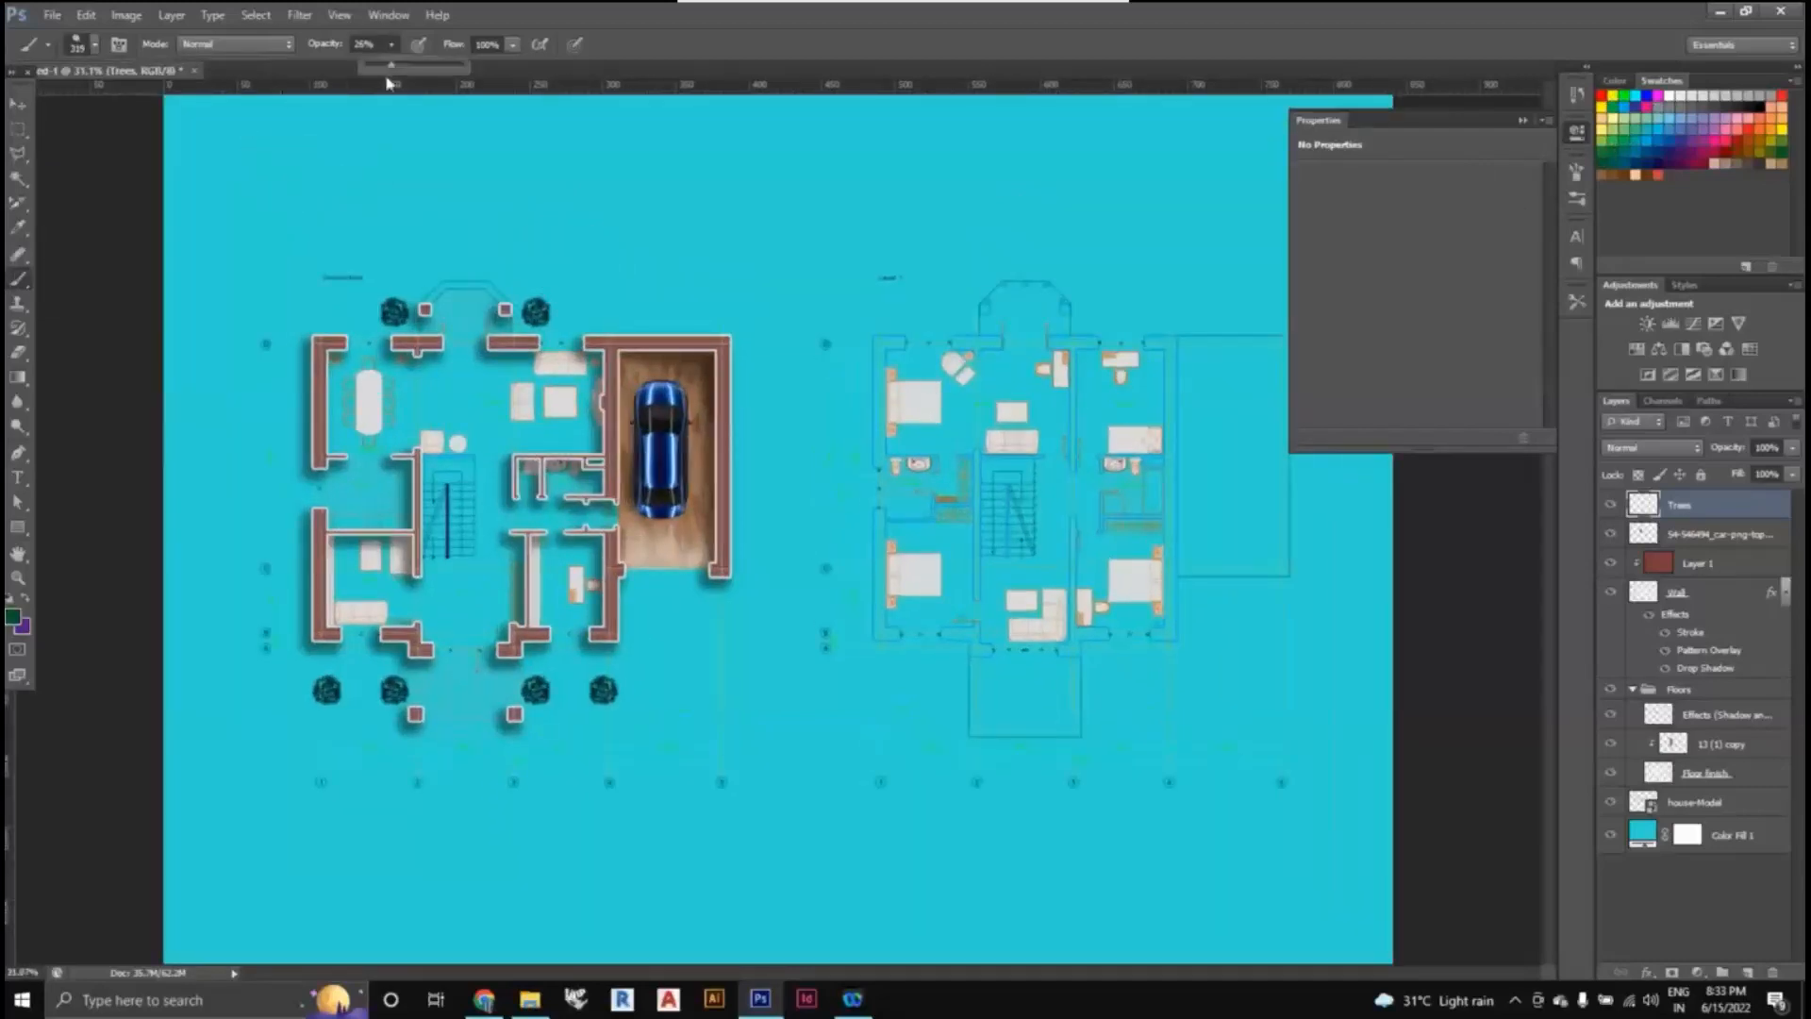
drag(394, 73, 485, 142)
click(572, 242)
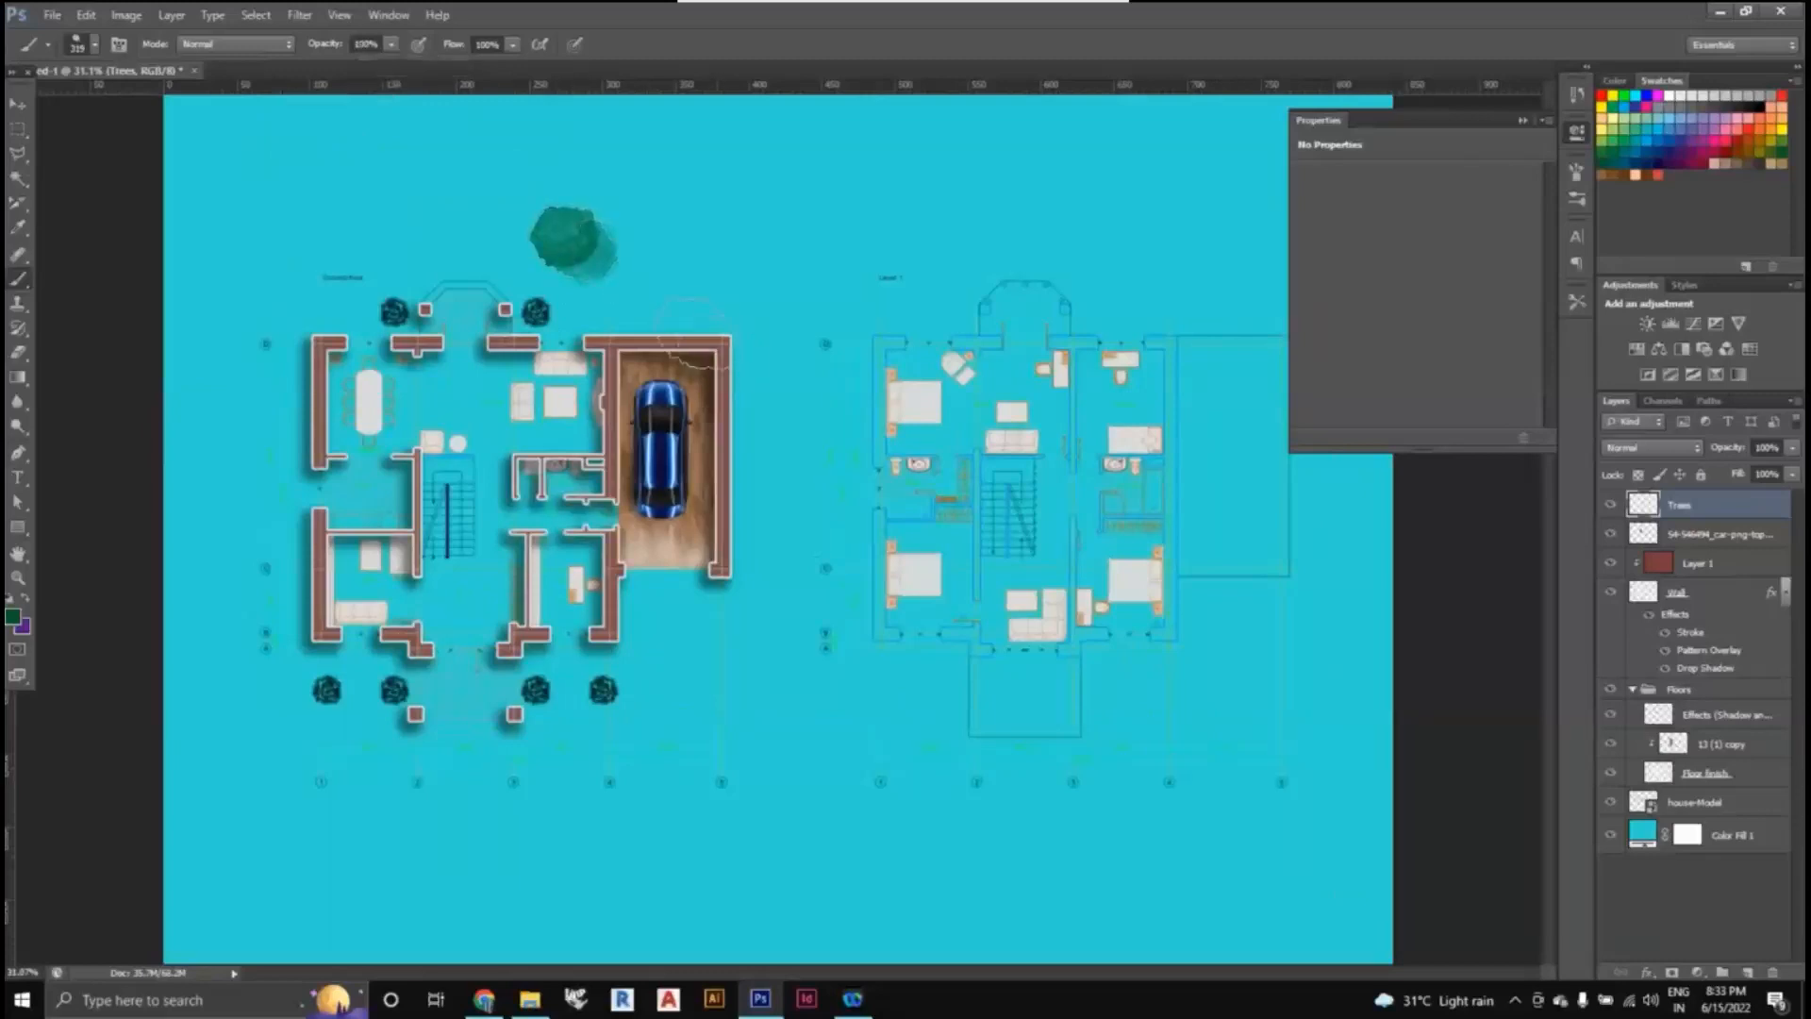
click(695, 297)
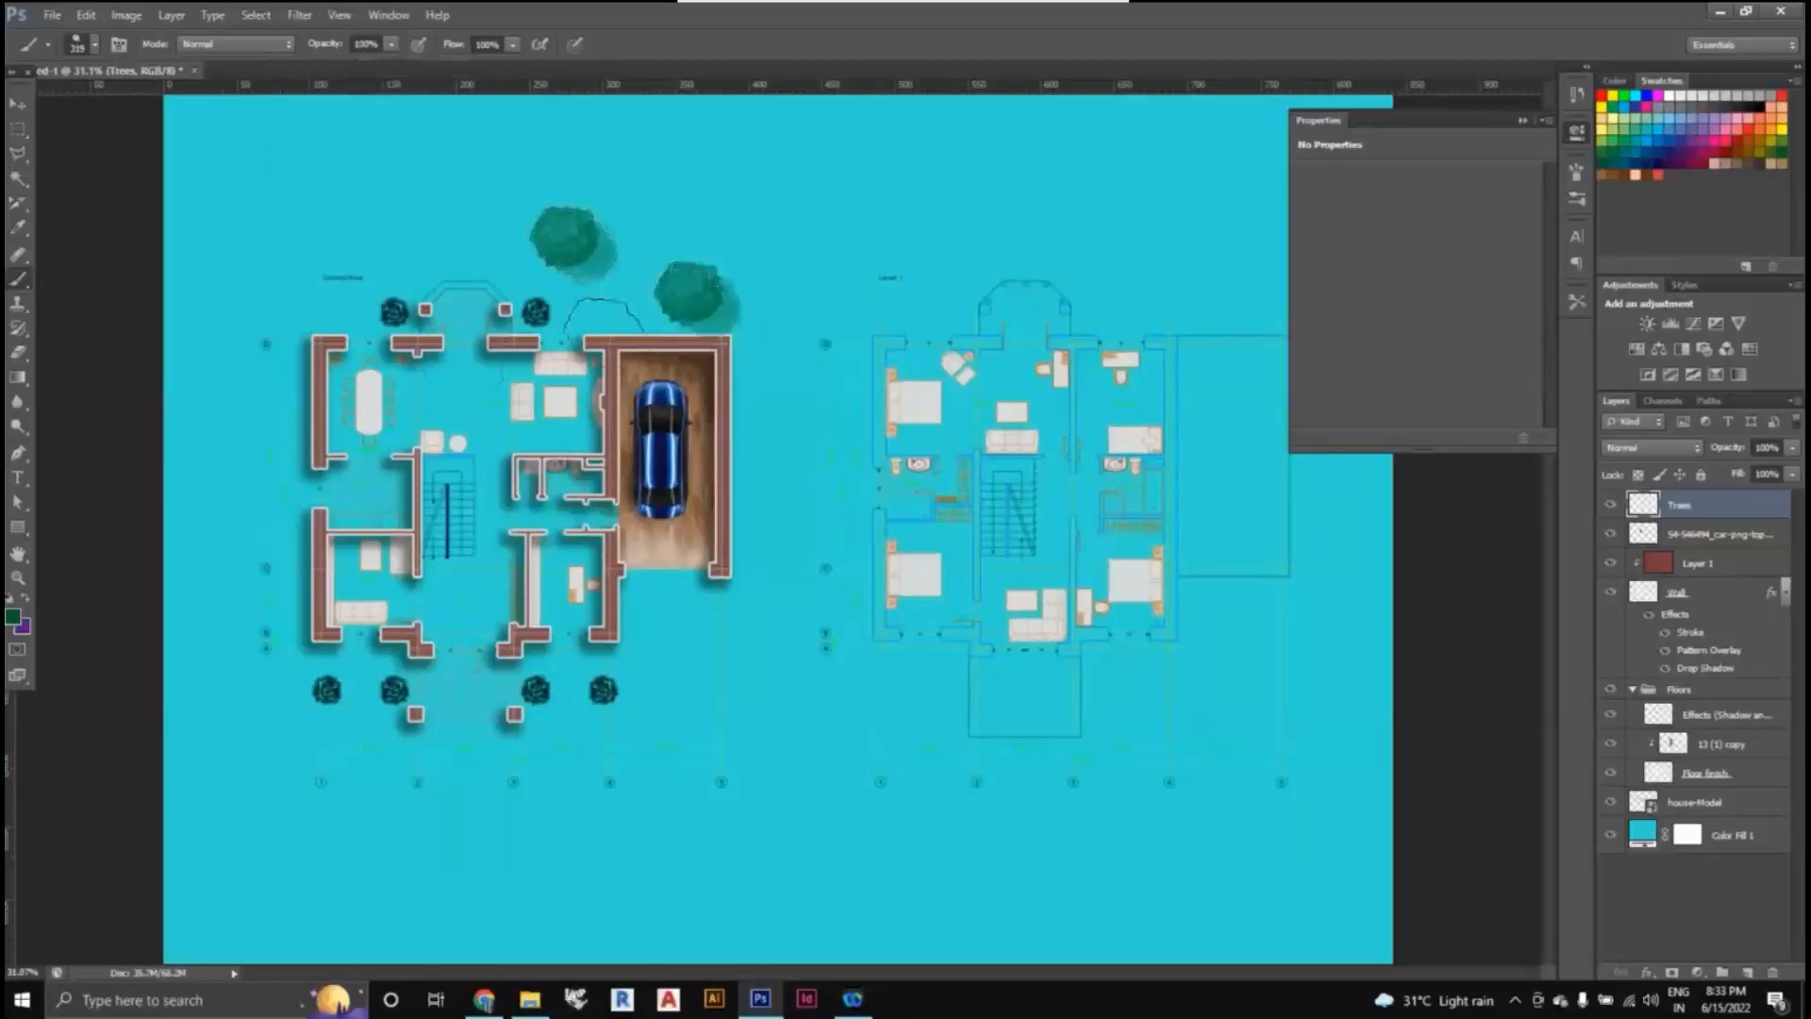
- Stamp three larger trees at 422 px: one above the house, one off its lower-left corner and one below the garage
click(95, 45)
drag(181, 112, 190, 112)
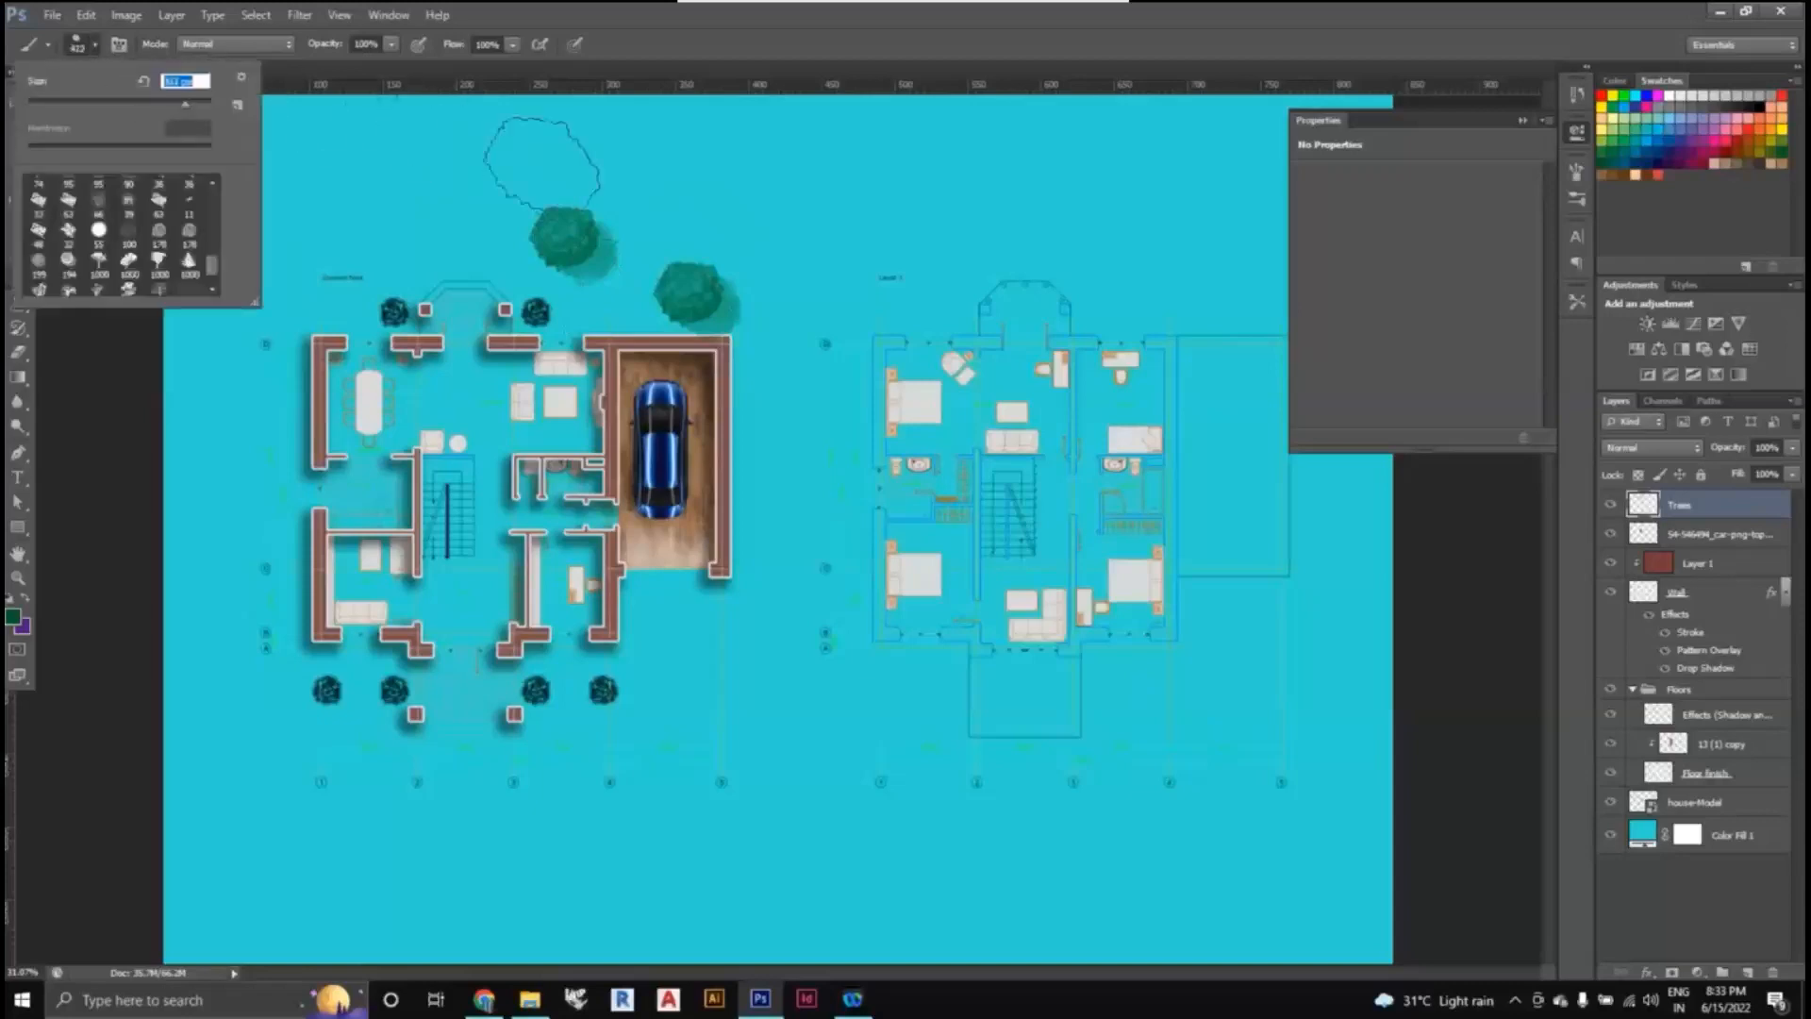
click(620, 210)
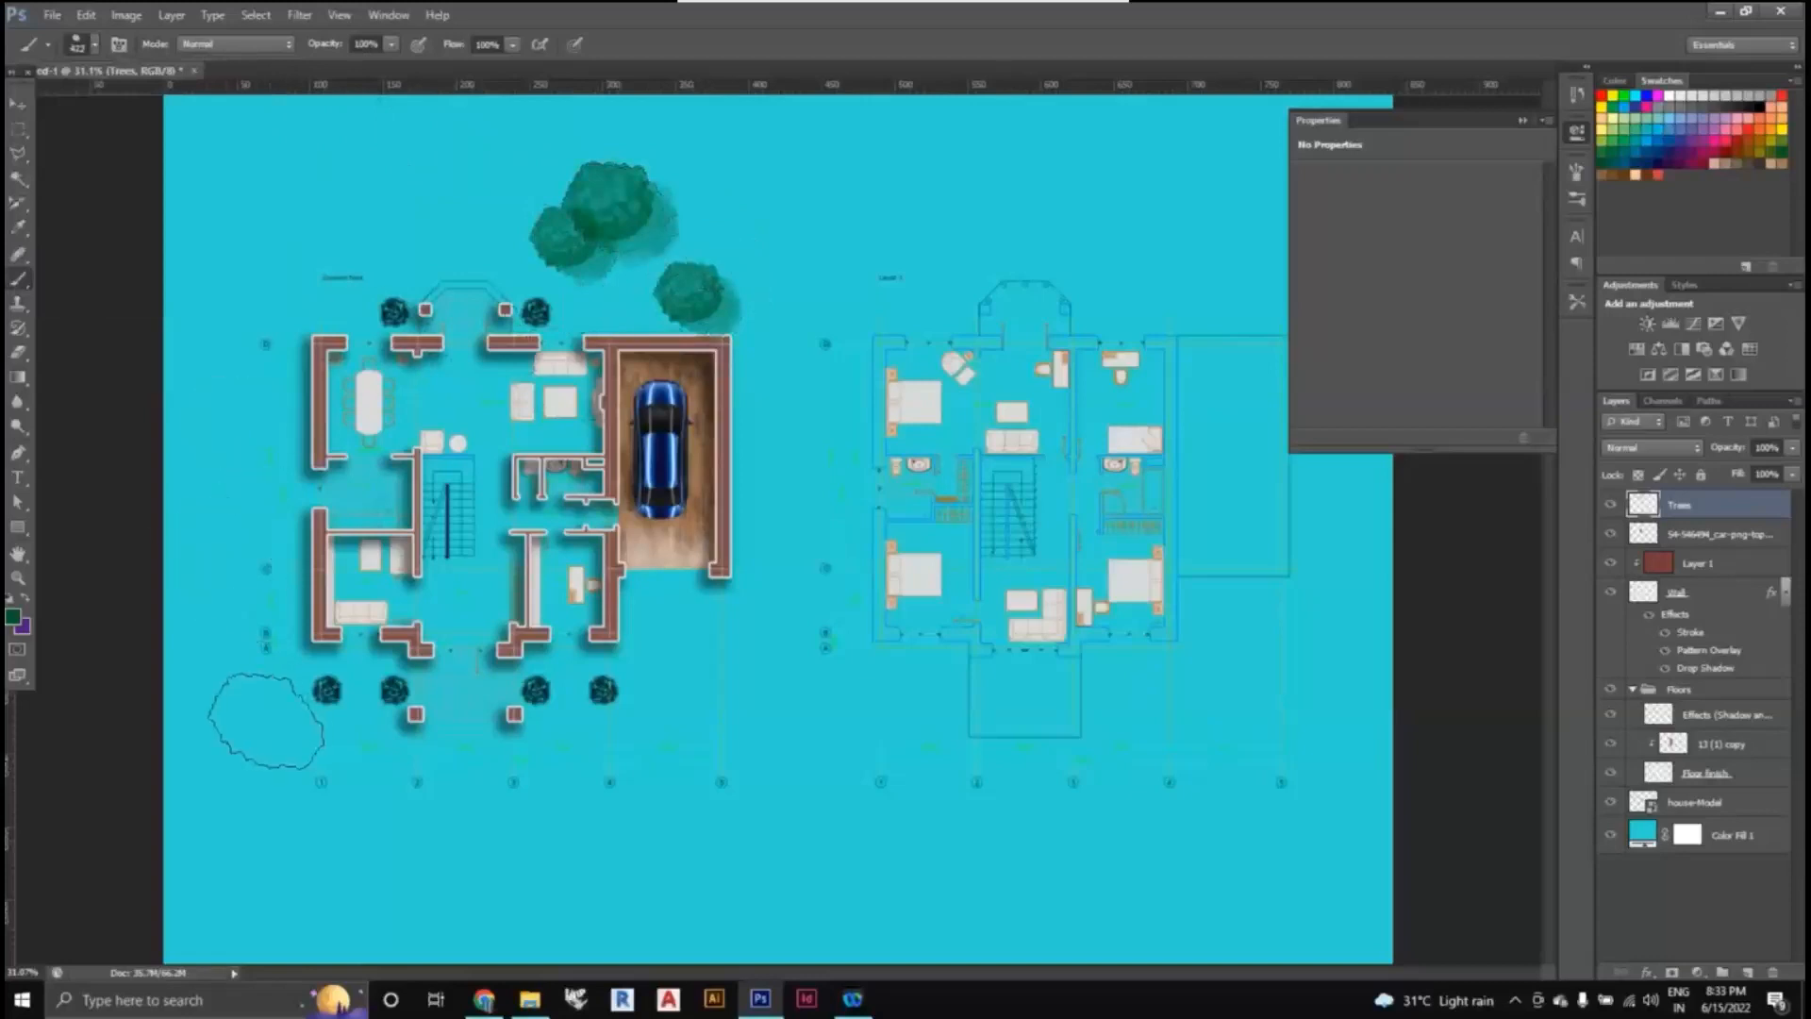
click(256, 712)
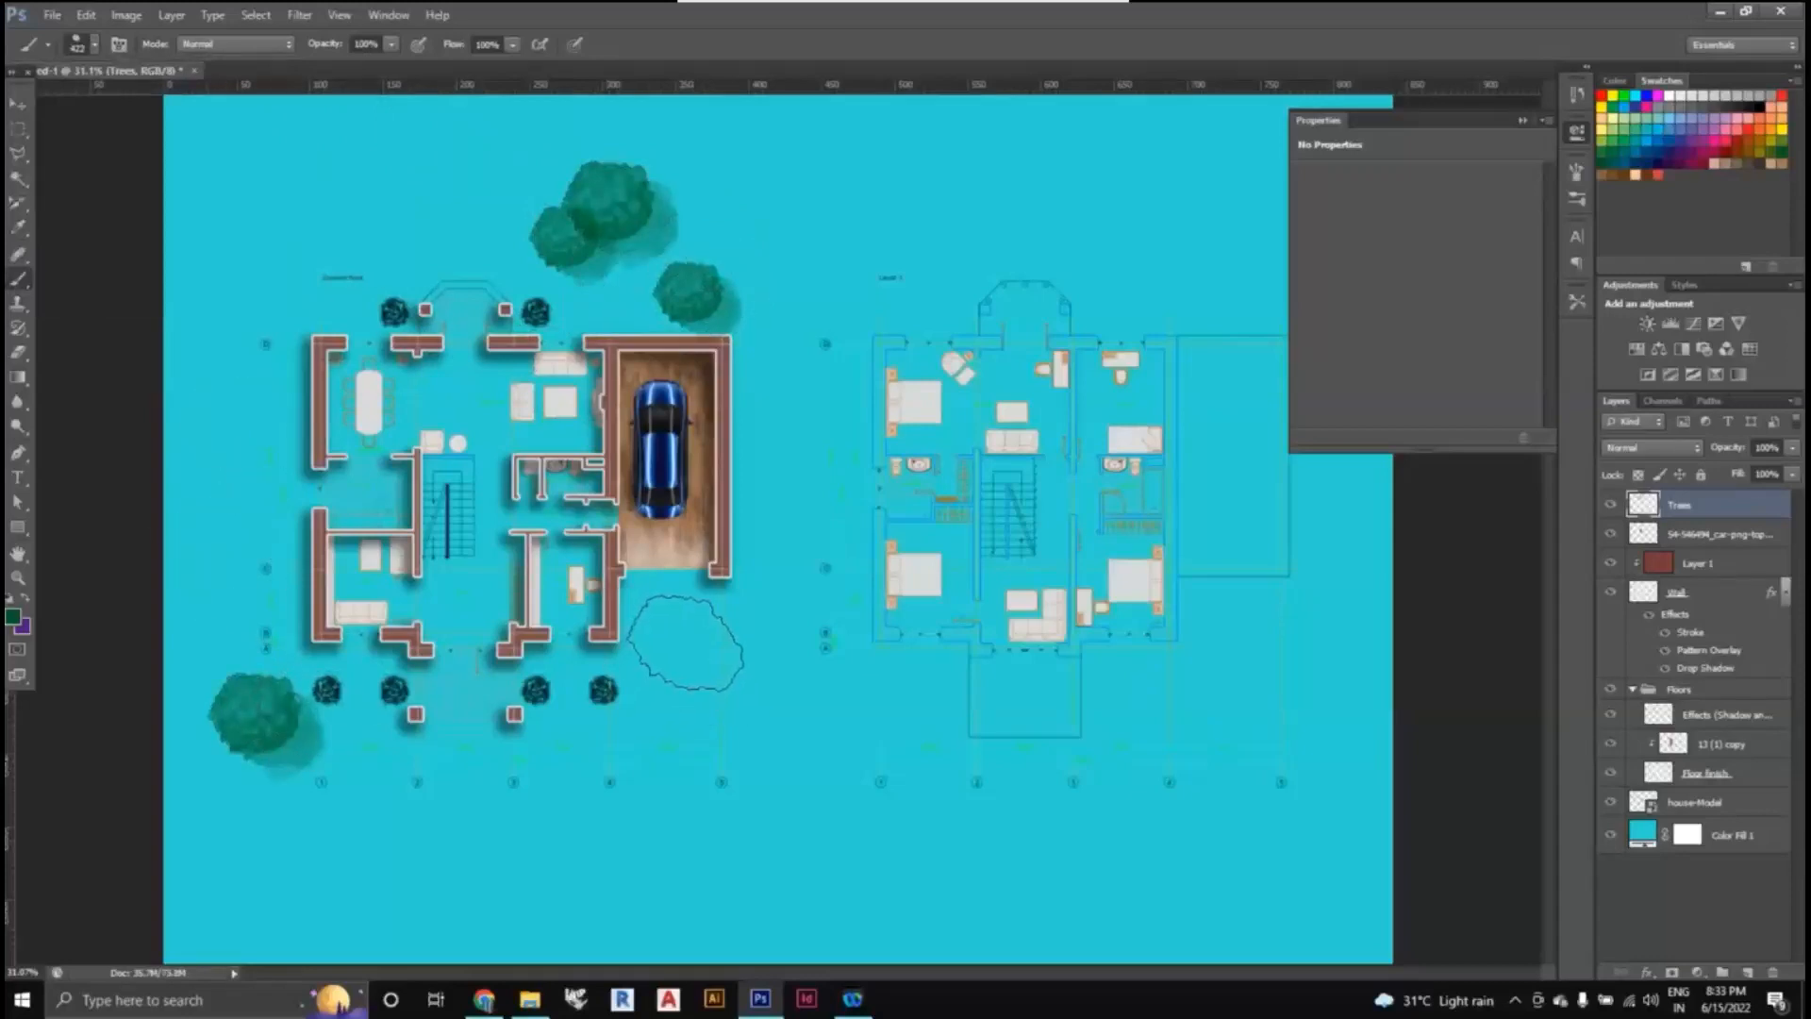
click(675, 637)
- Choose the second 178 px tree brush, enlarge it to 277 px, and stamp a tree above the house's upper-left part, redoing the first attempt
click(94, 46)
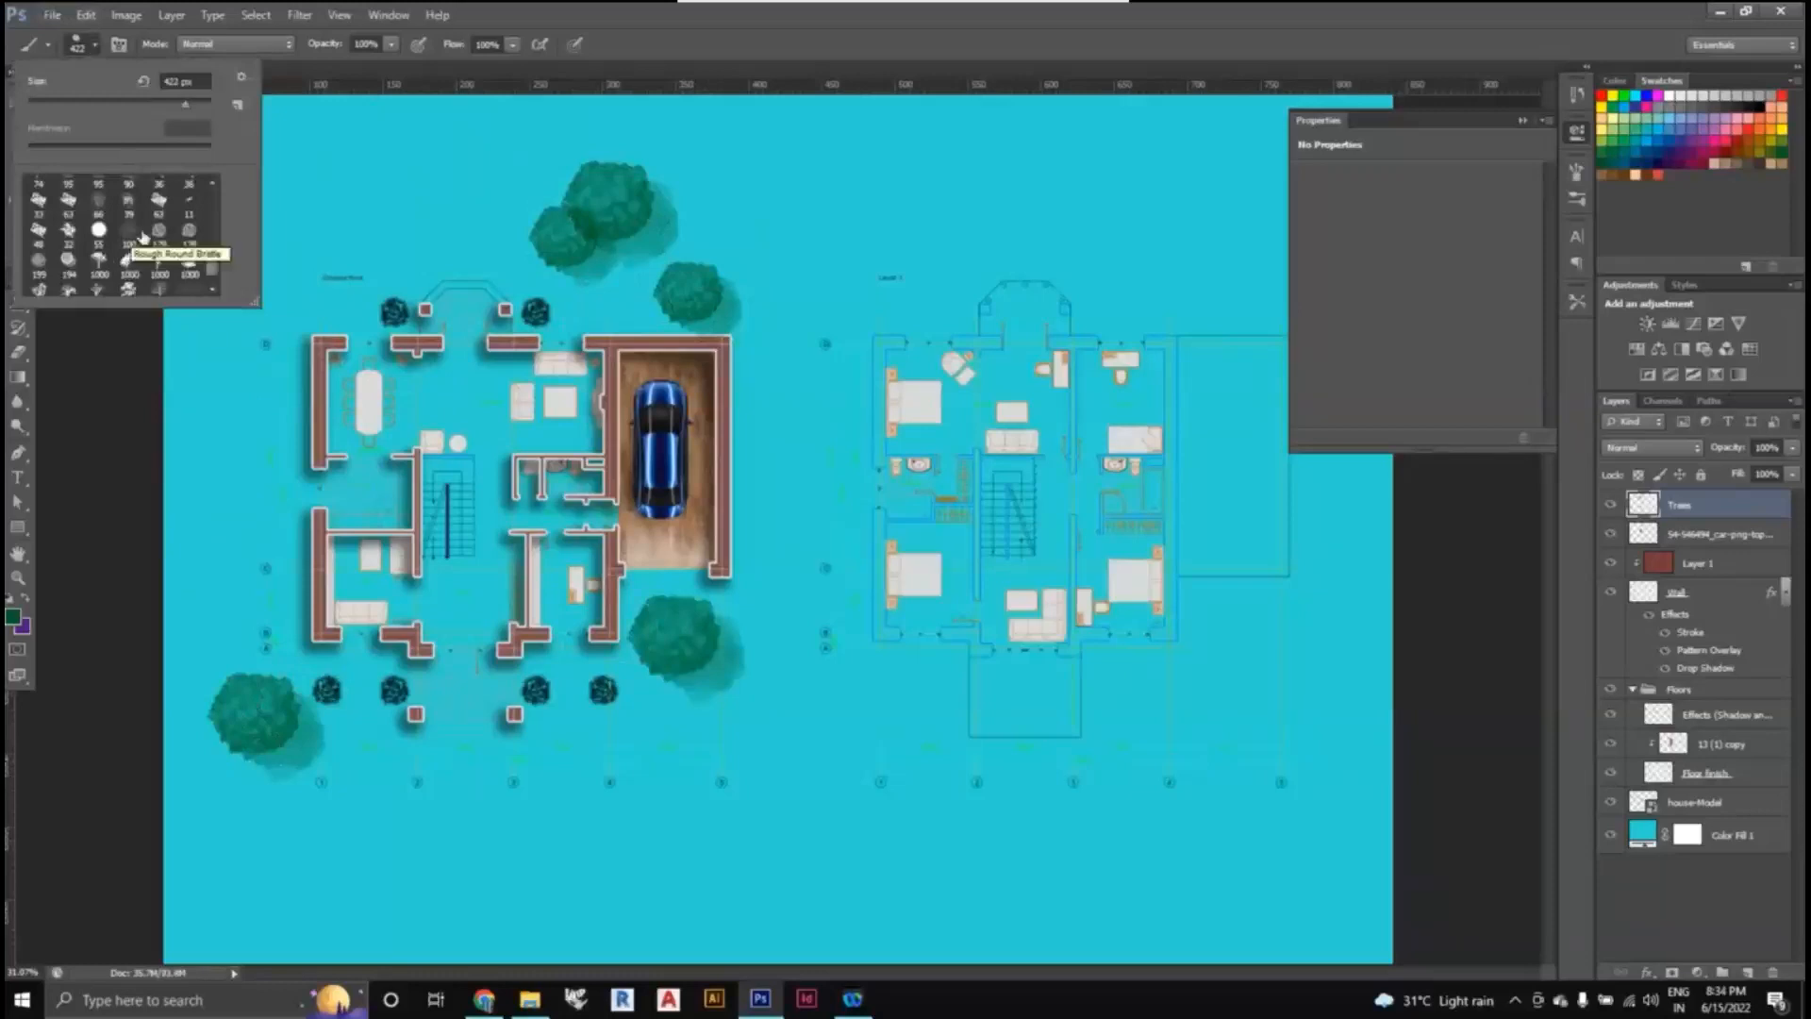
click(189, 229)
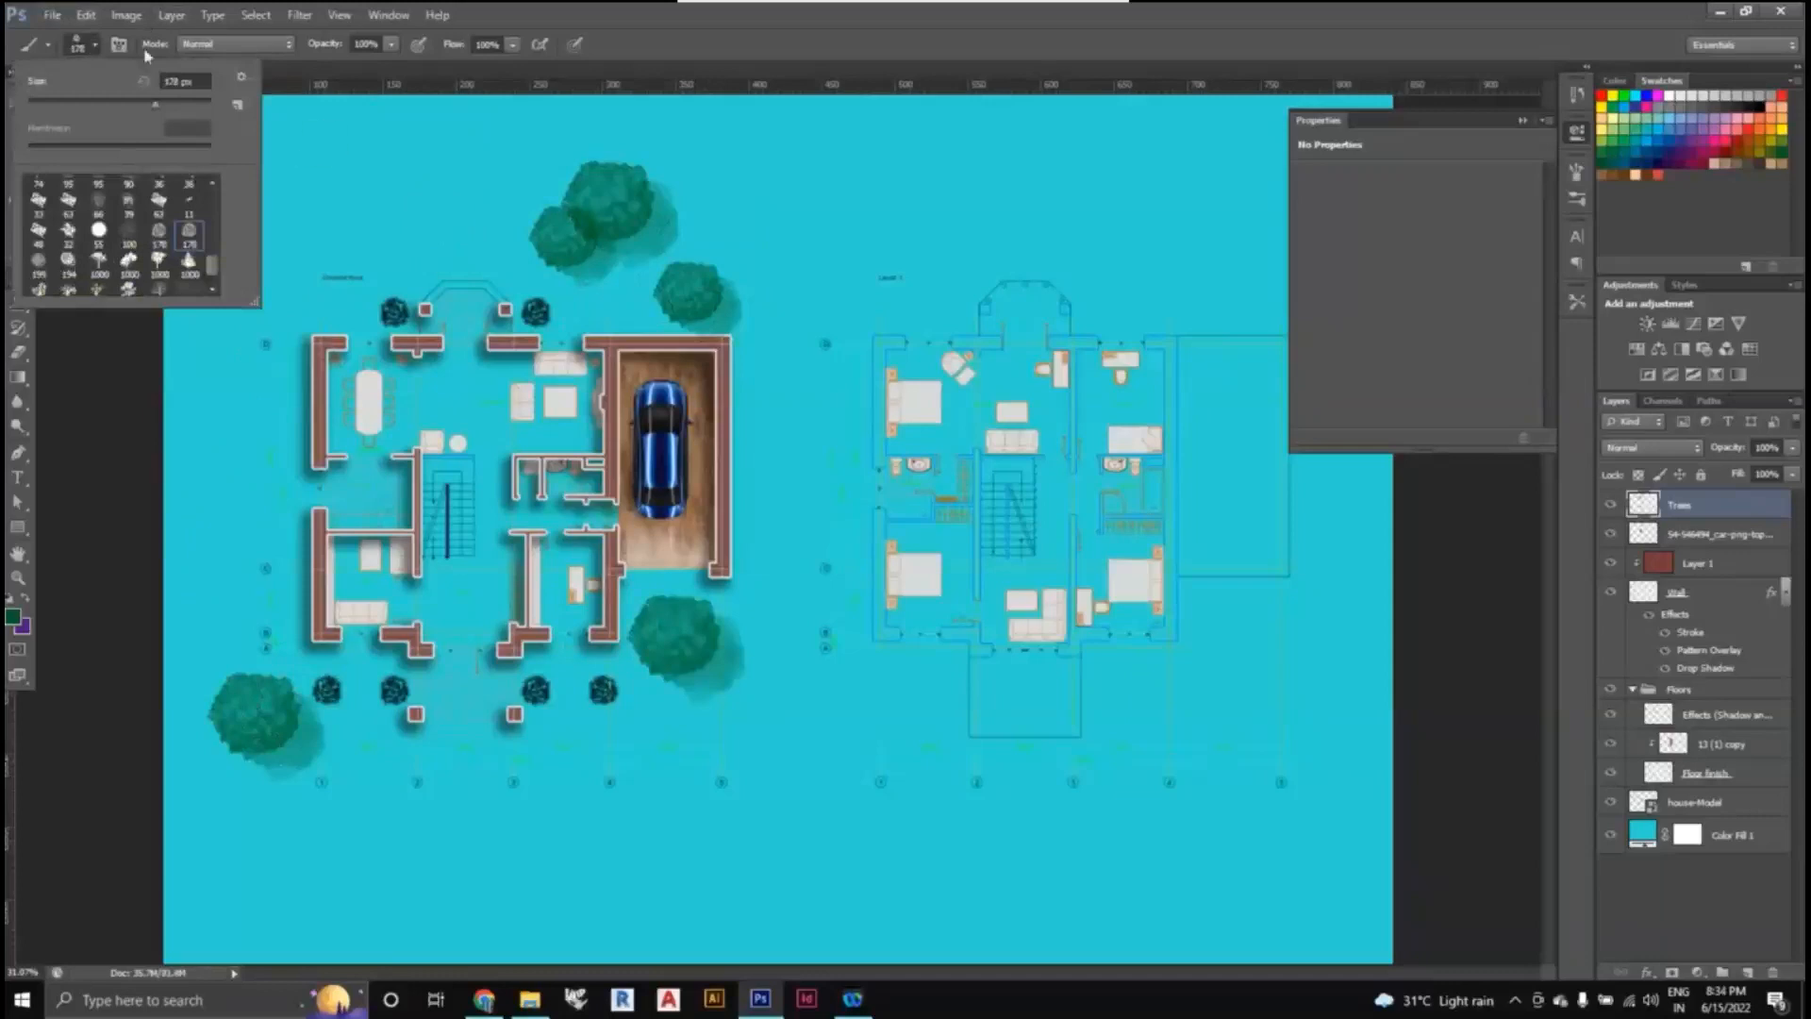
drag(159, 112, 178, 112)
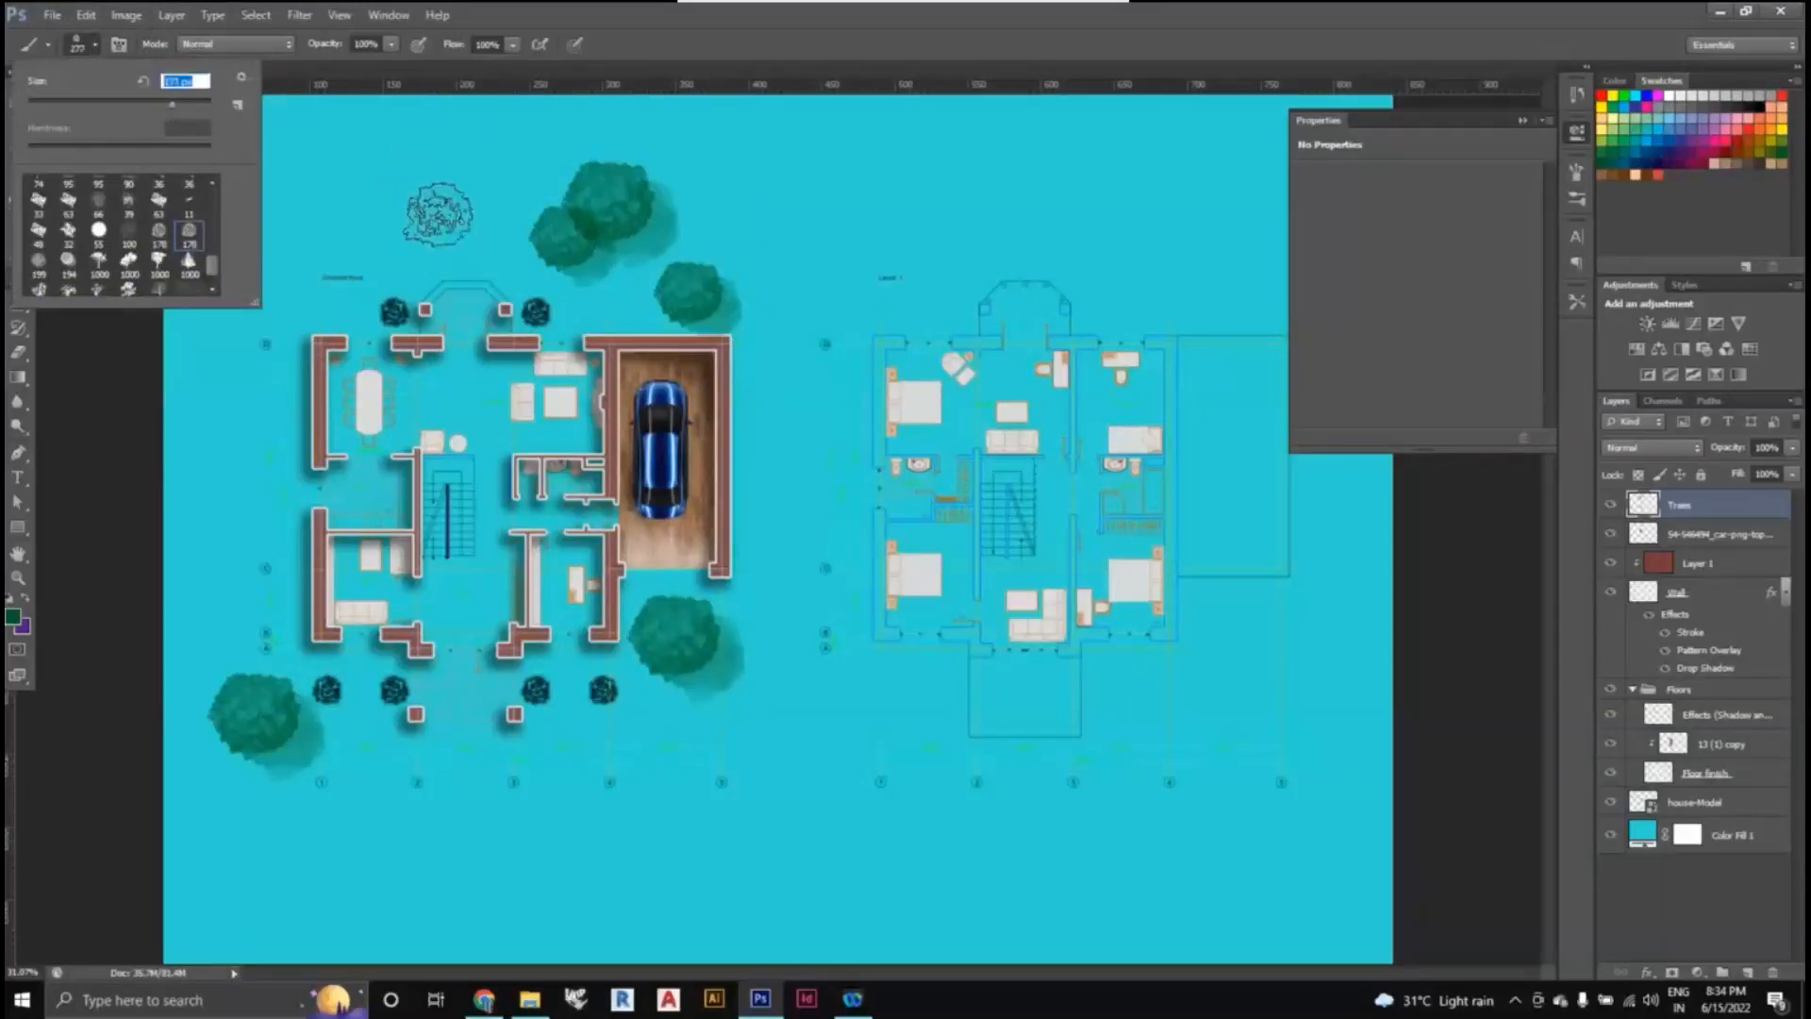
click(448, 217)
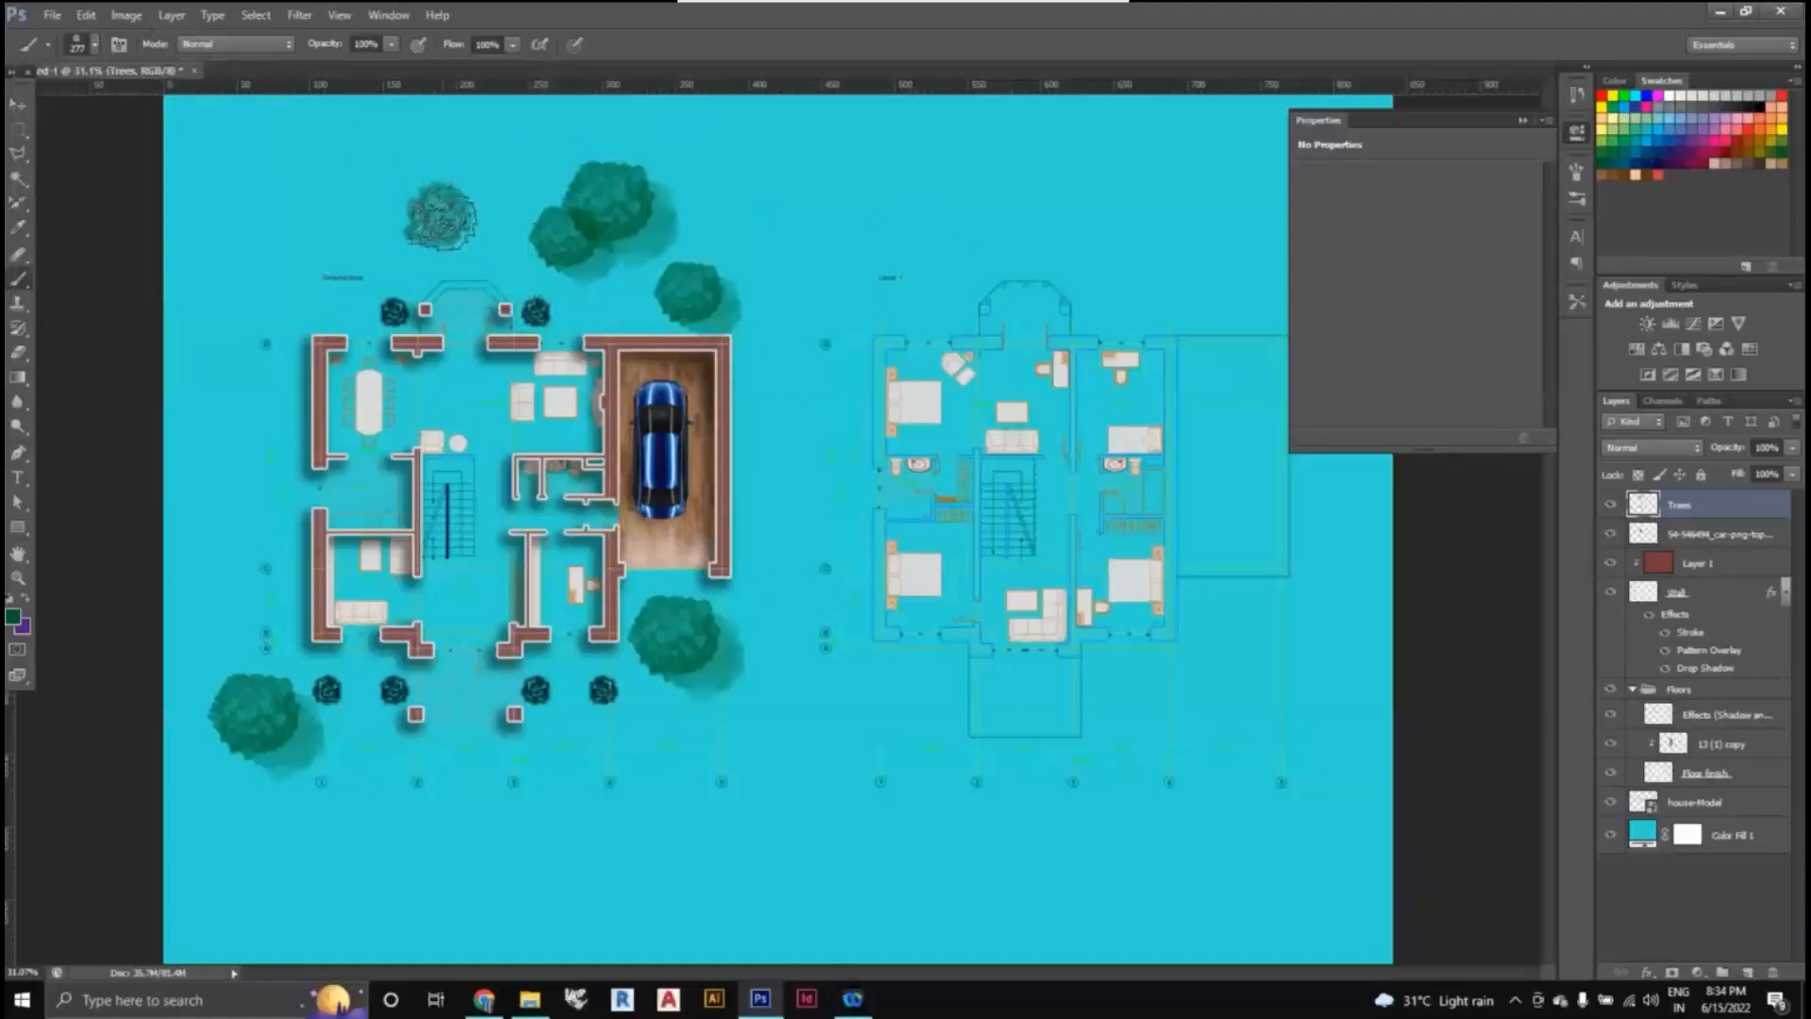
key(ctrl+z)
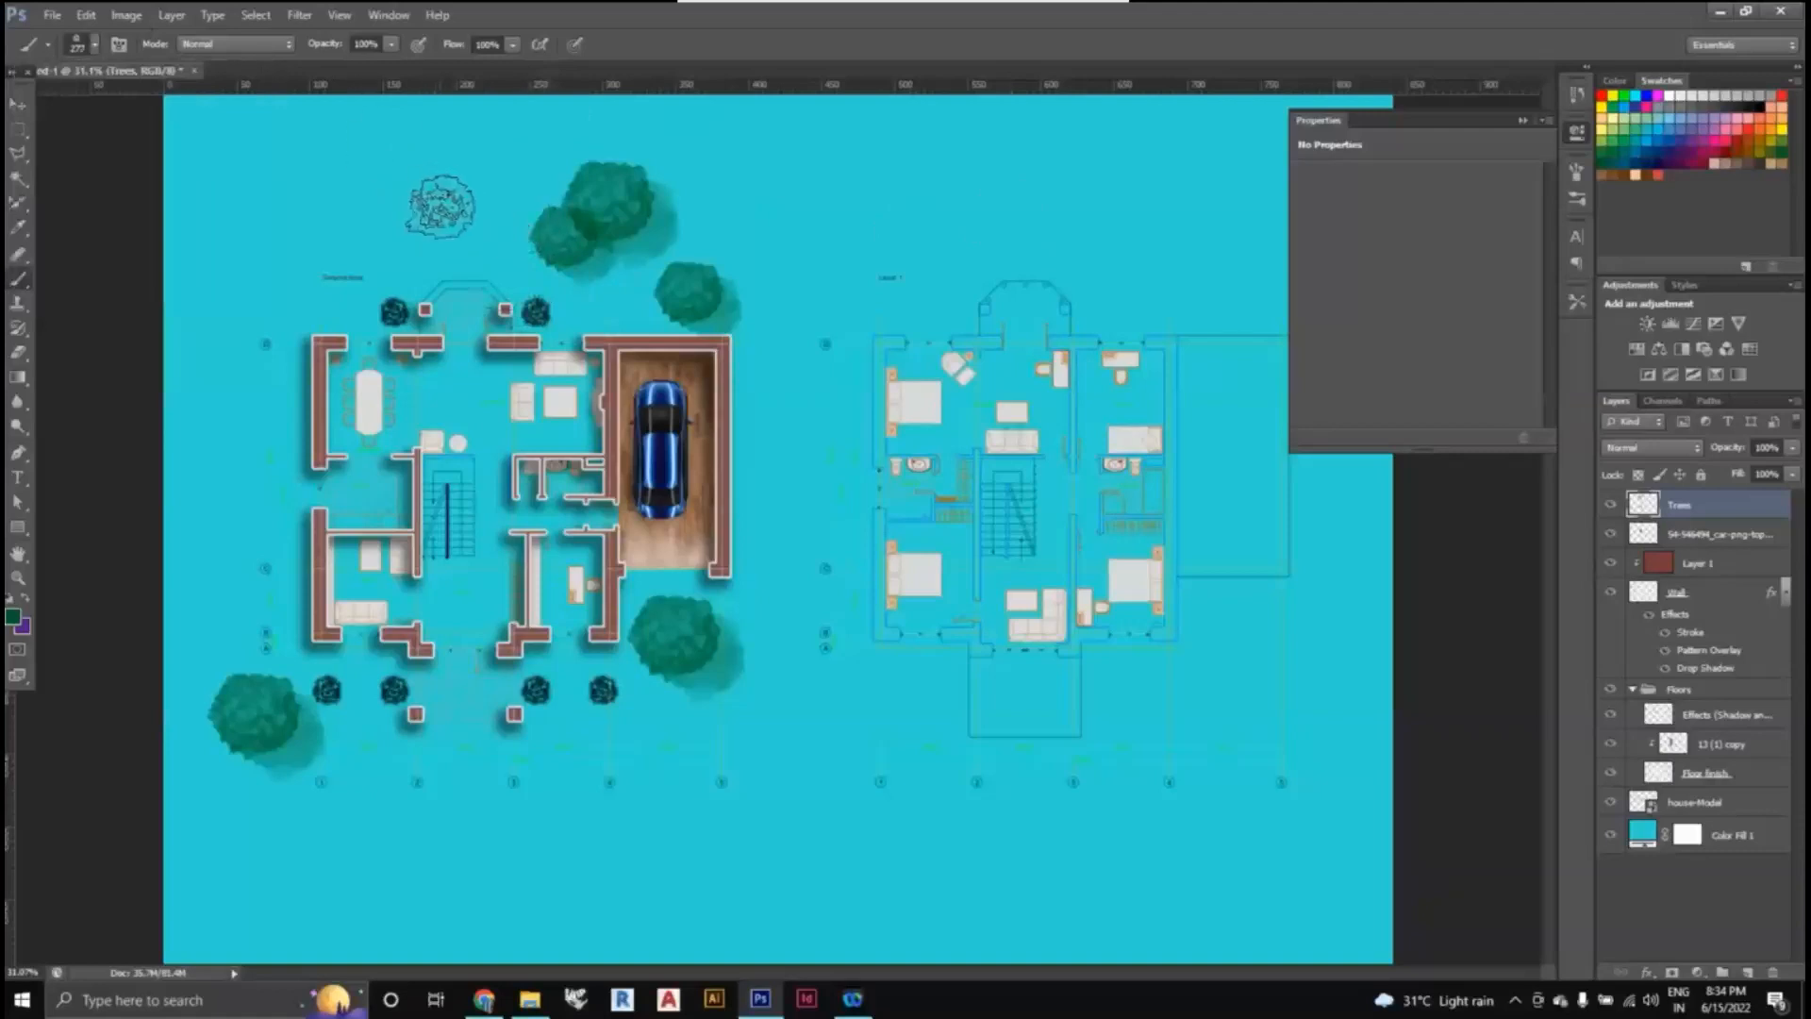
click(441, 206)
- Stamp over the upper-left tree at 32% brush opacity, and reduce the opacity further for a faint tree beside it
click(391, 45)
drag(390, 71, 326, 70)
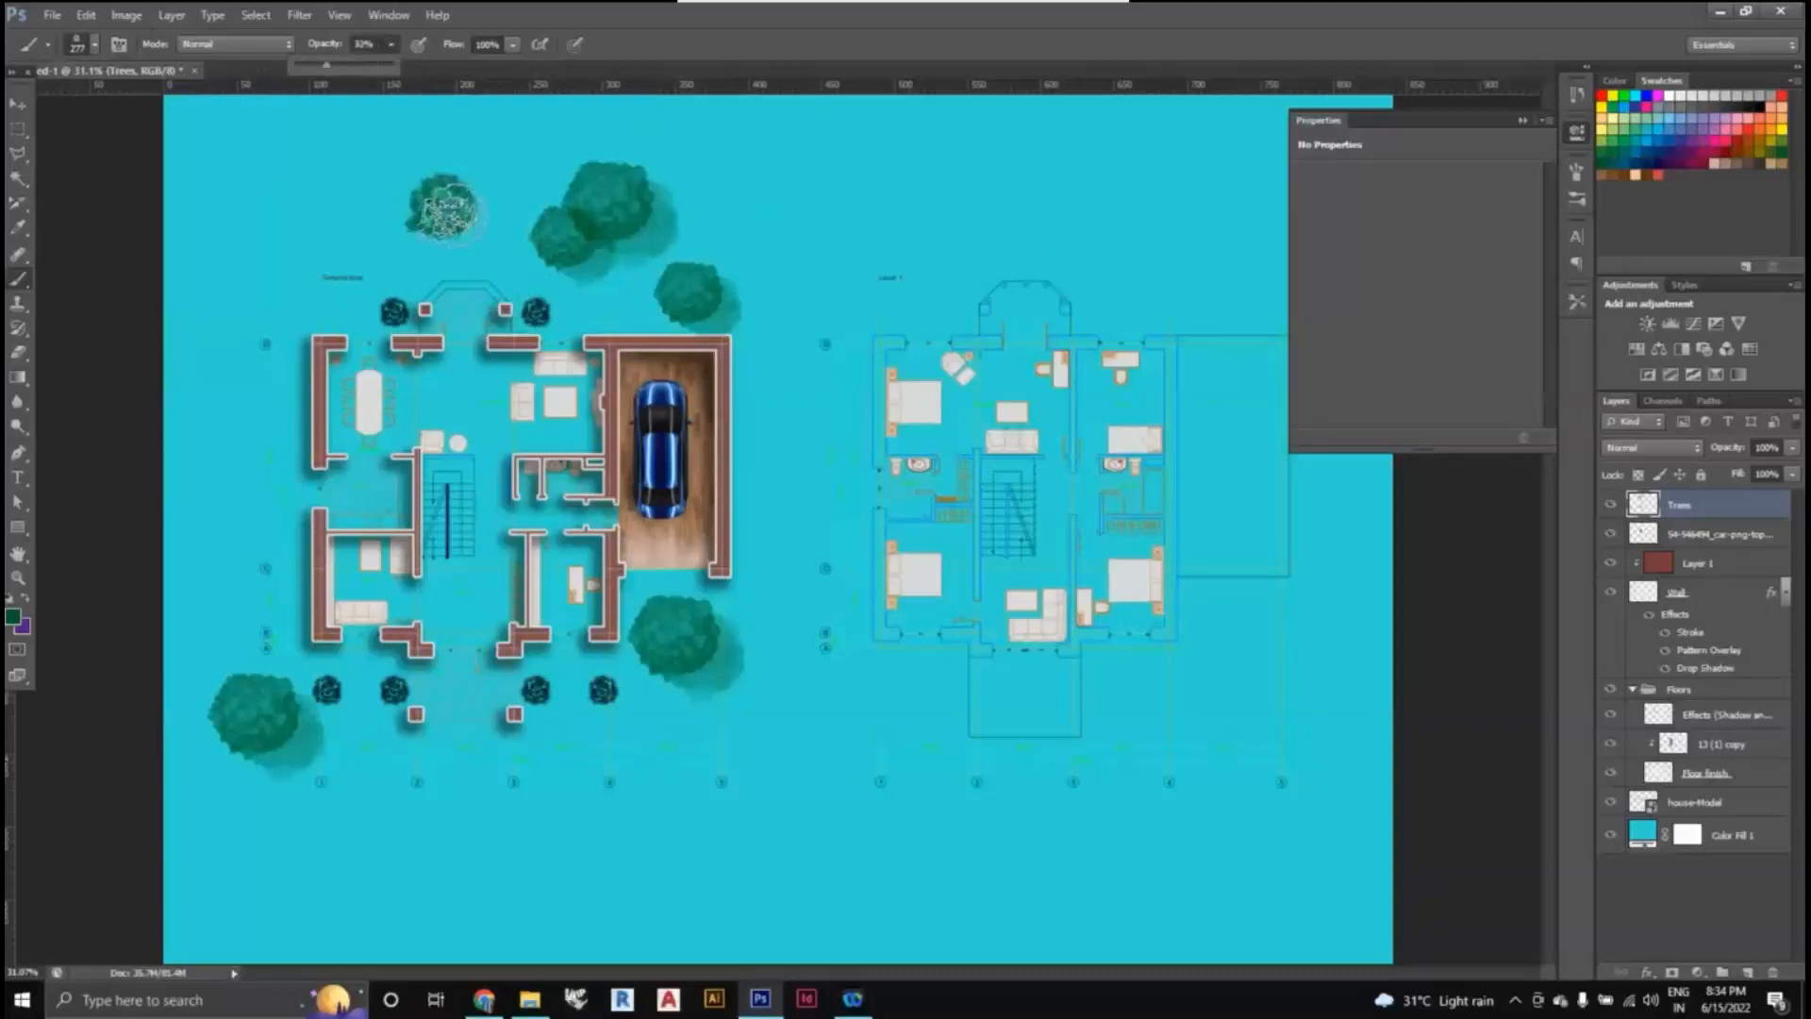
click(439, 210)
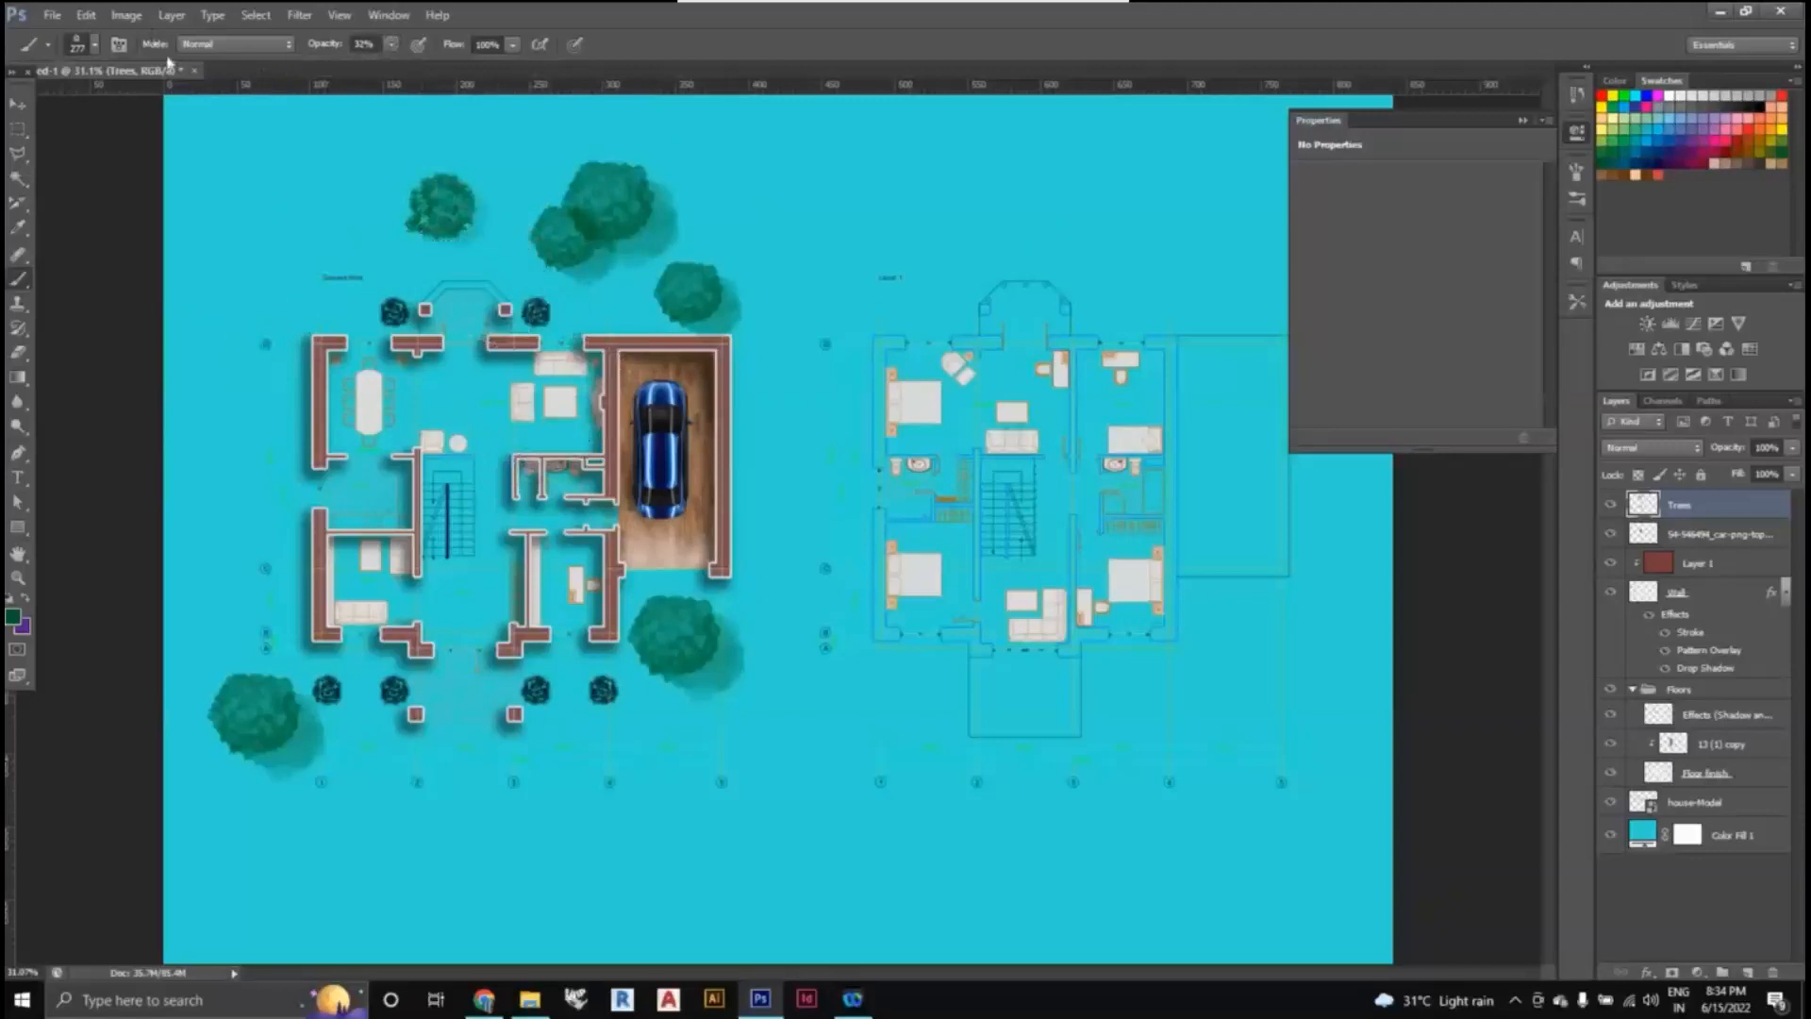
click(391, 45)
drag(391, 68, 352, 72)
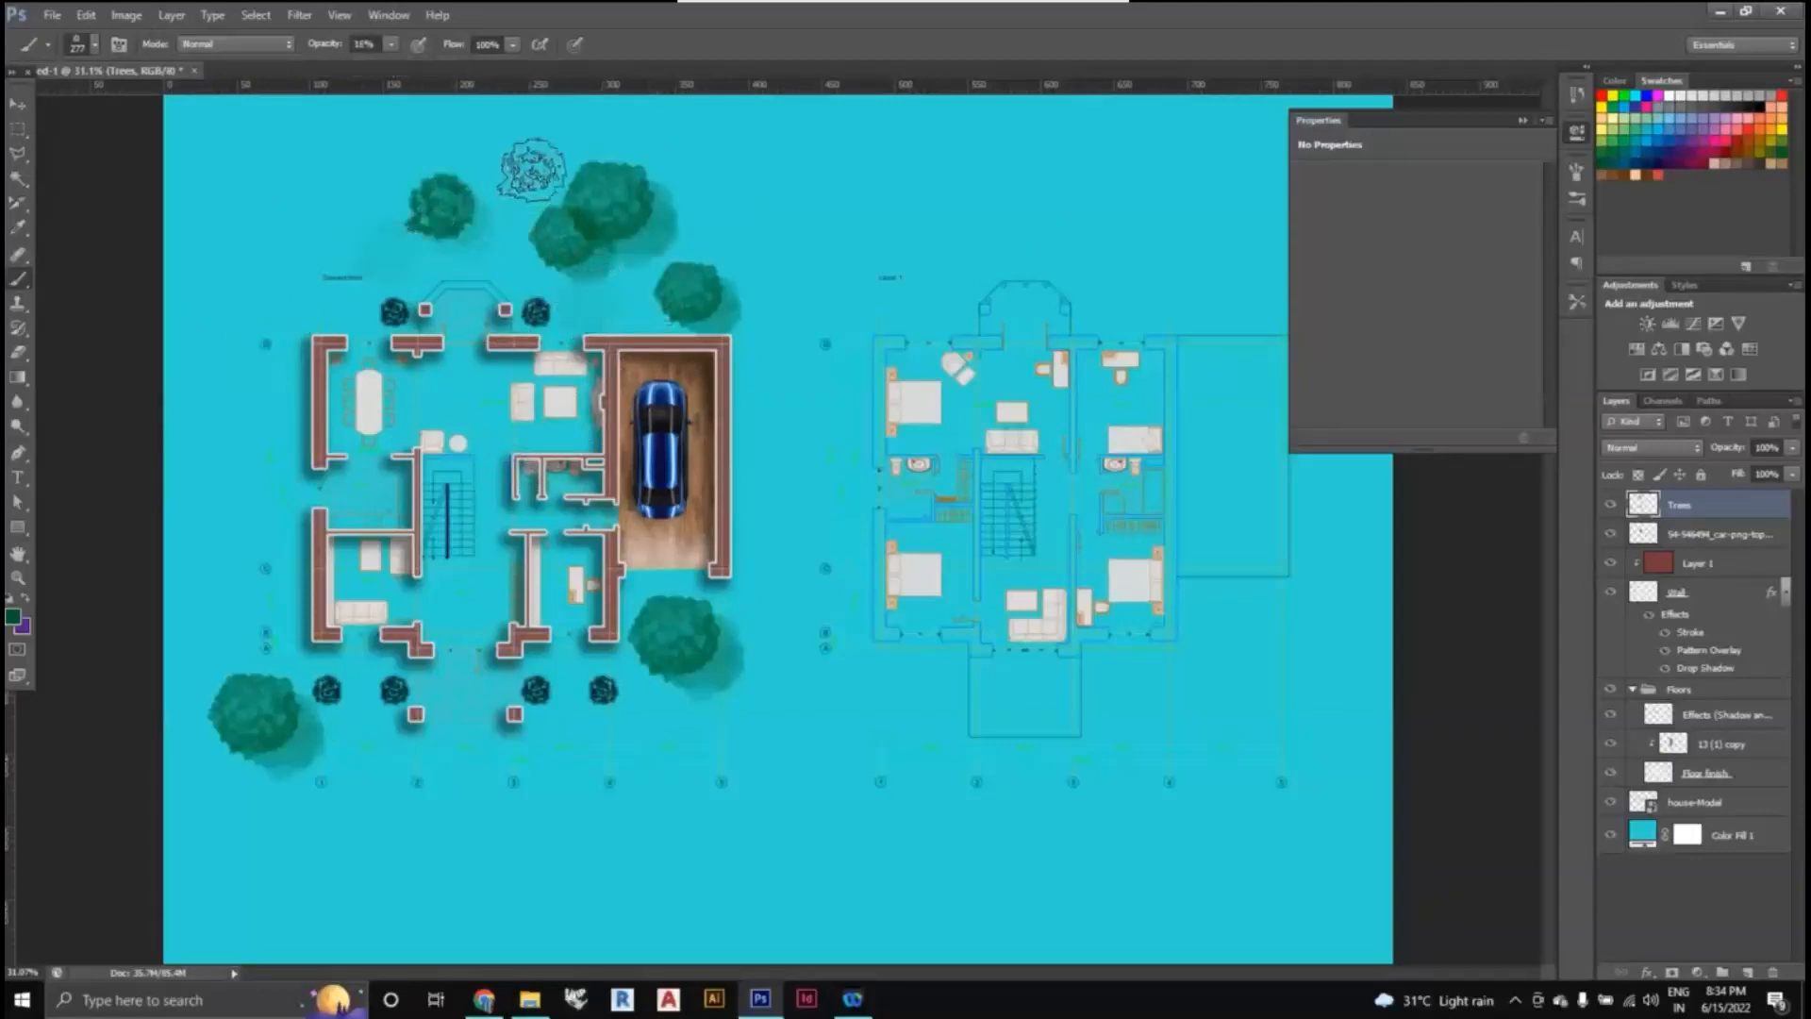
- Stamp a semi-transparent tree at 42% opacity beside the house's lower-left corner, just above the large tree
click(391, 44)
drag(390, 75, 422, 76)
click(248, 627)
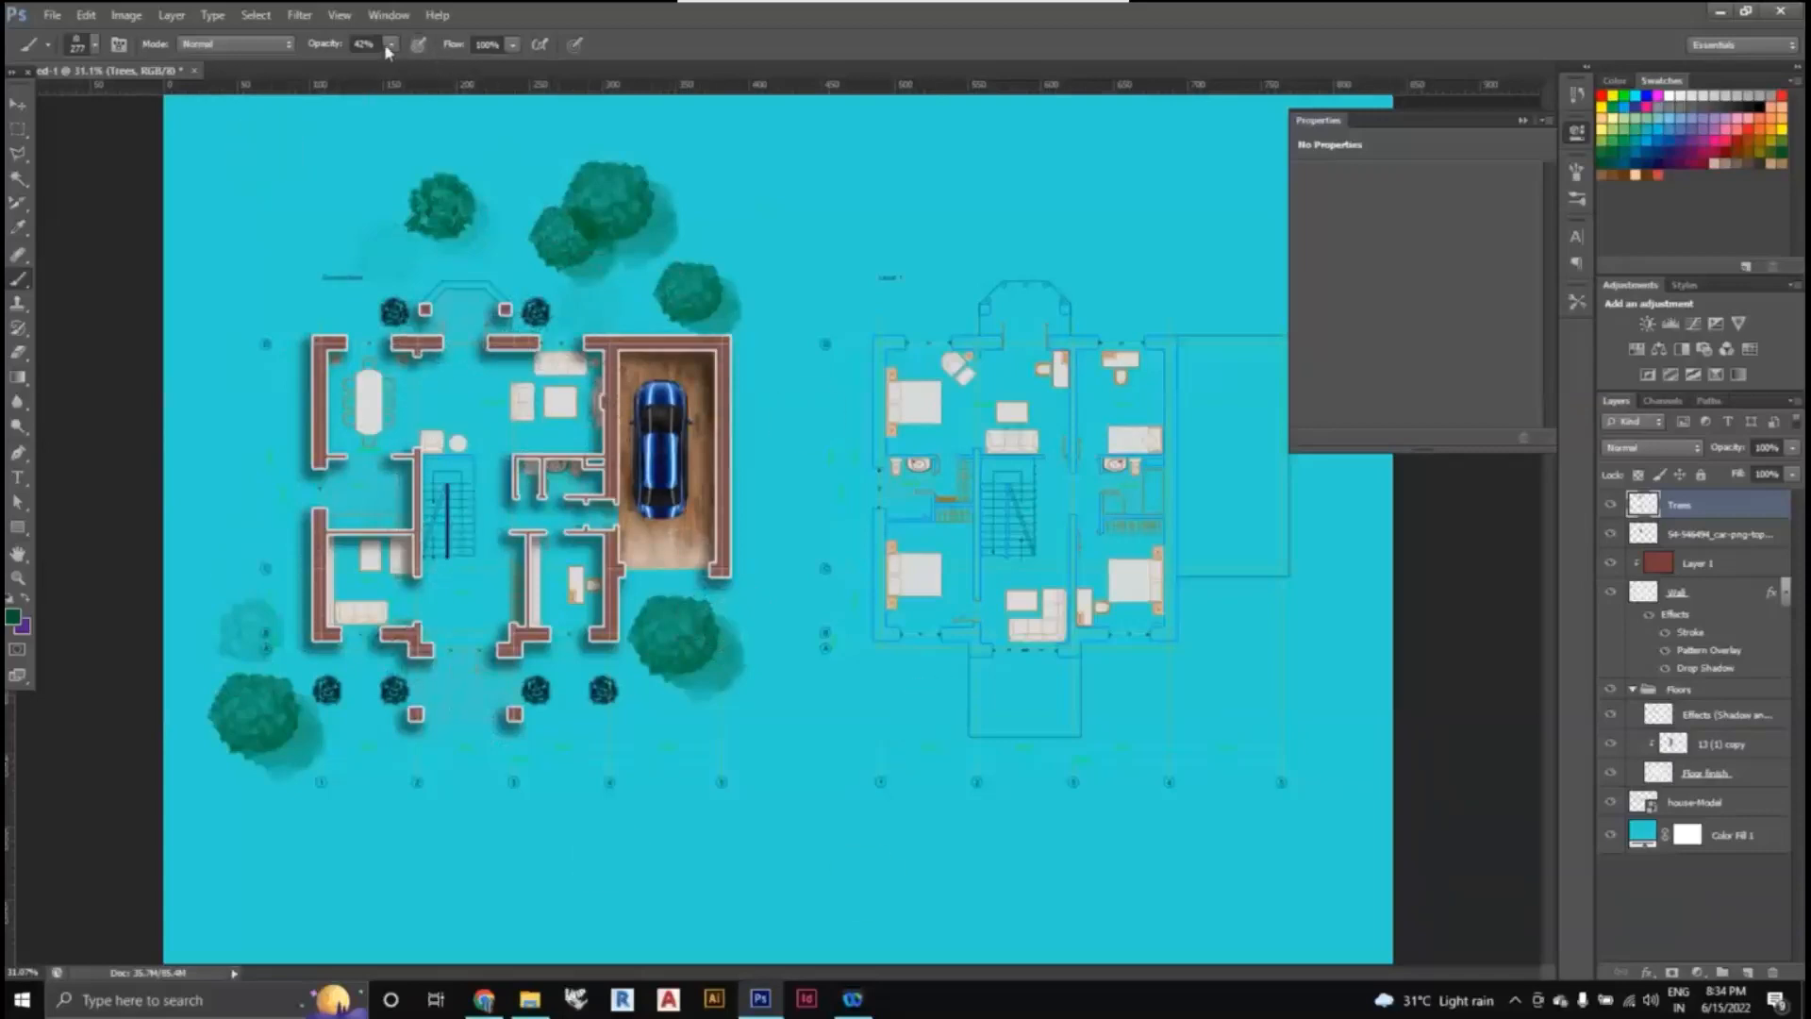
click(494, 47)
click(235, 45)
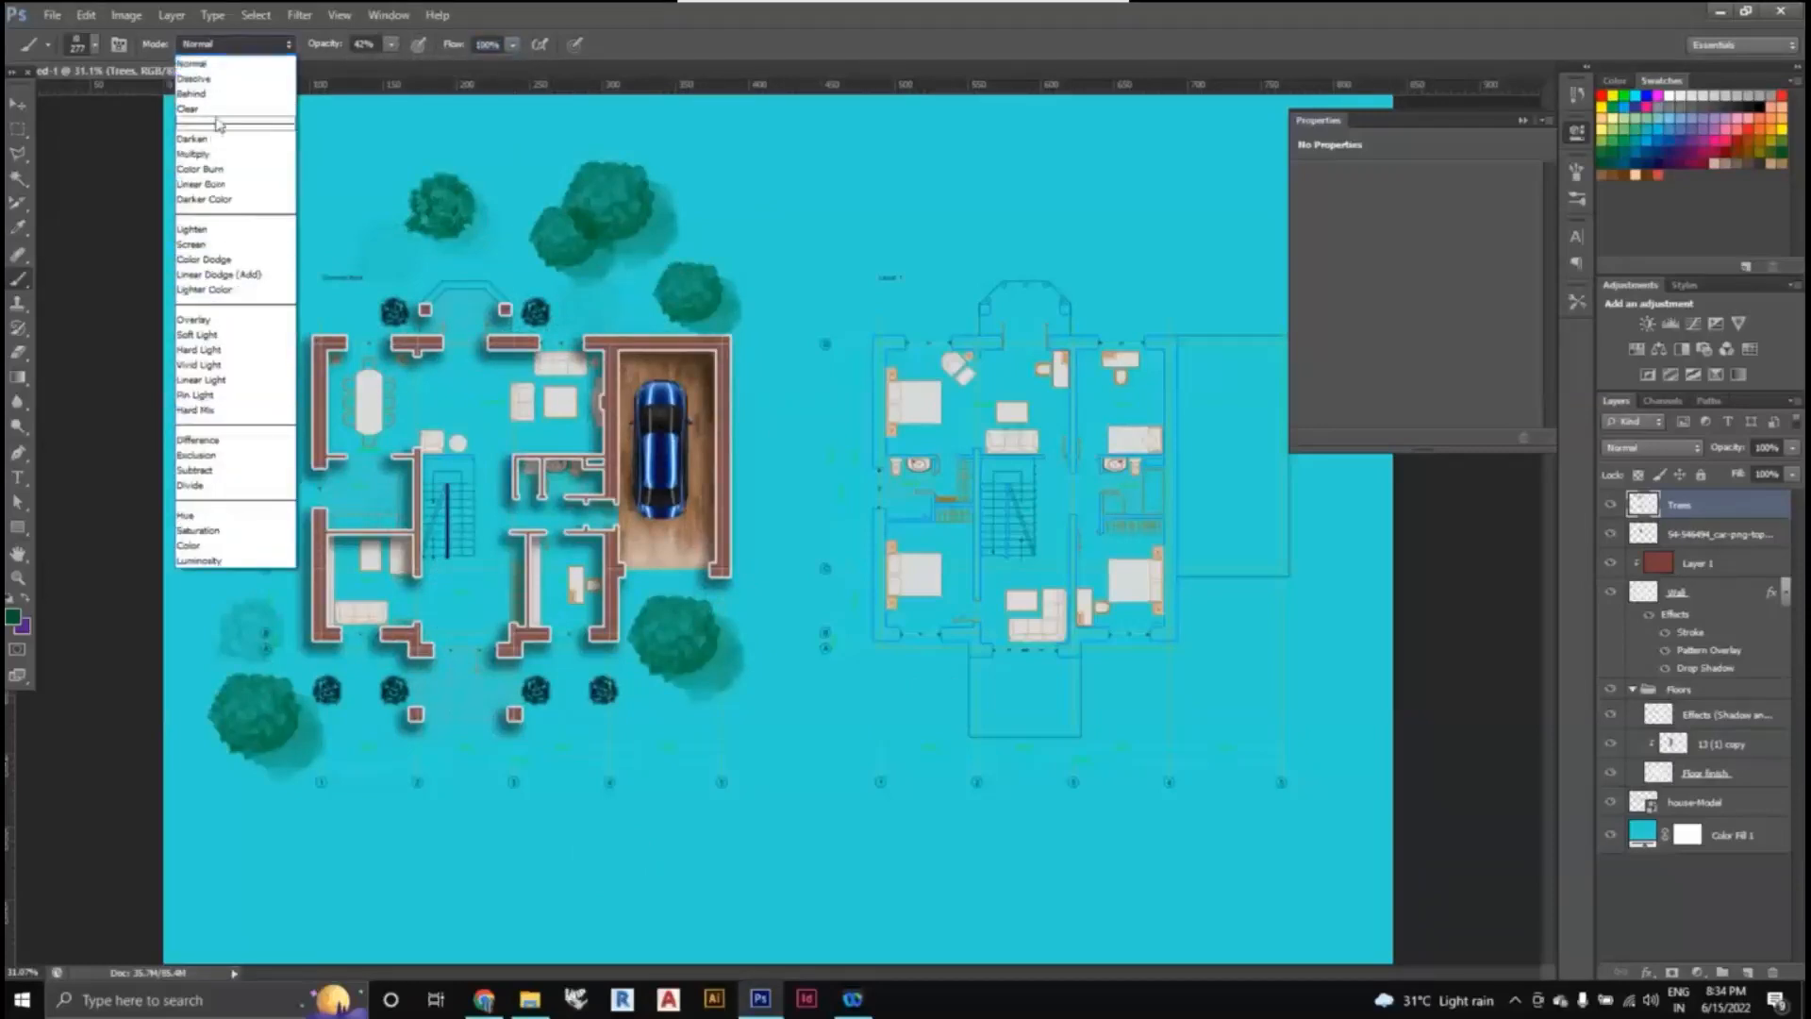
click(198, 64)
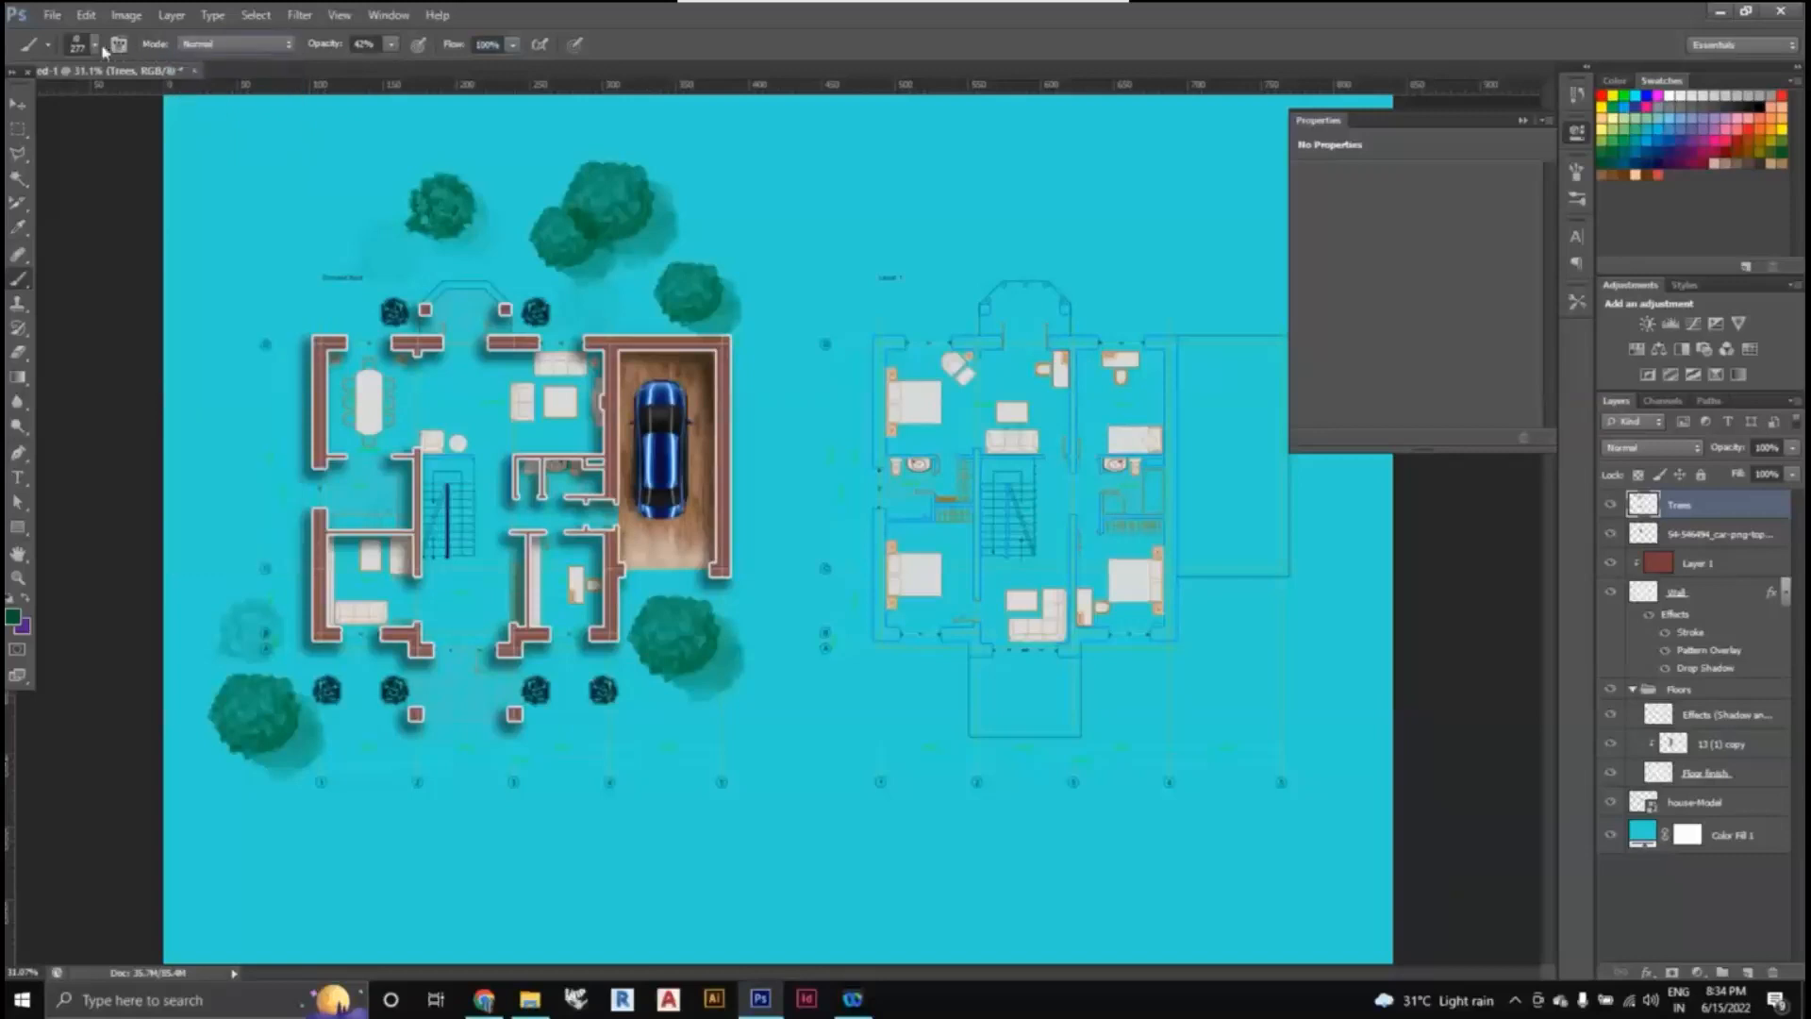
- Try a stamp of the 1000 px wide-branched bare-tree brush above the Level 1 plan and undo it
click(94, 45)
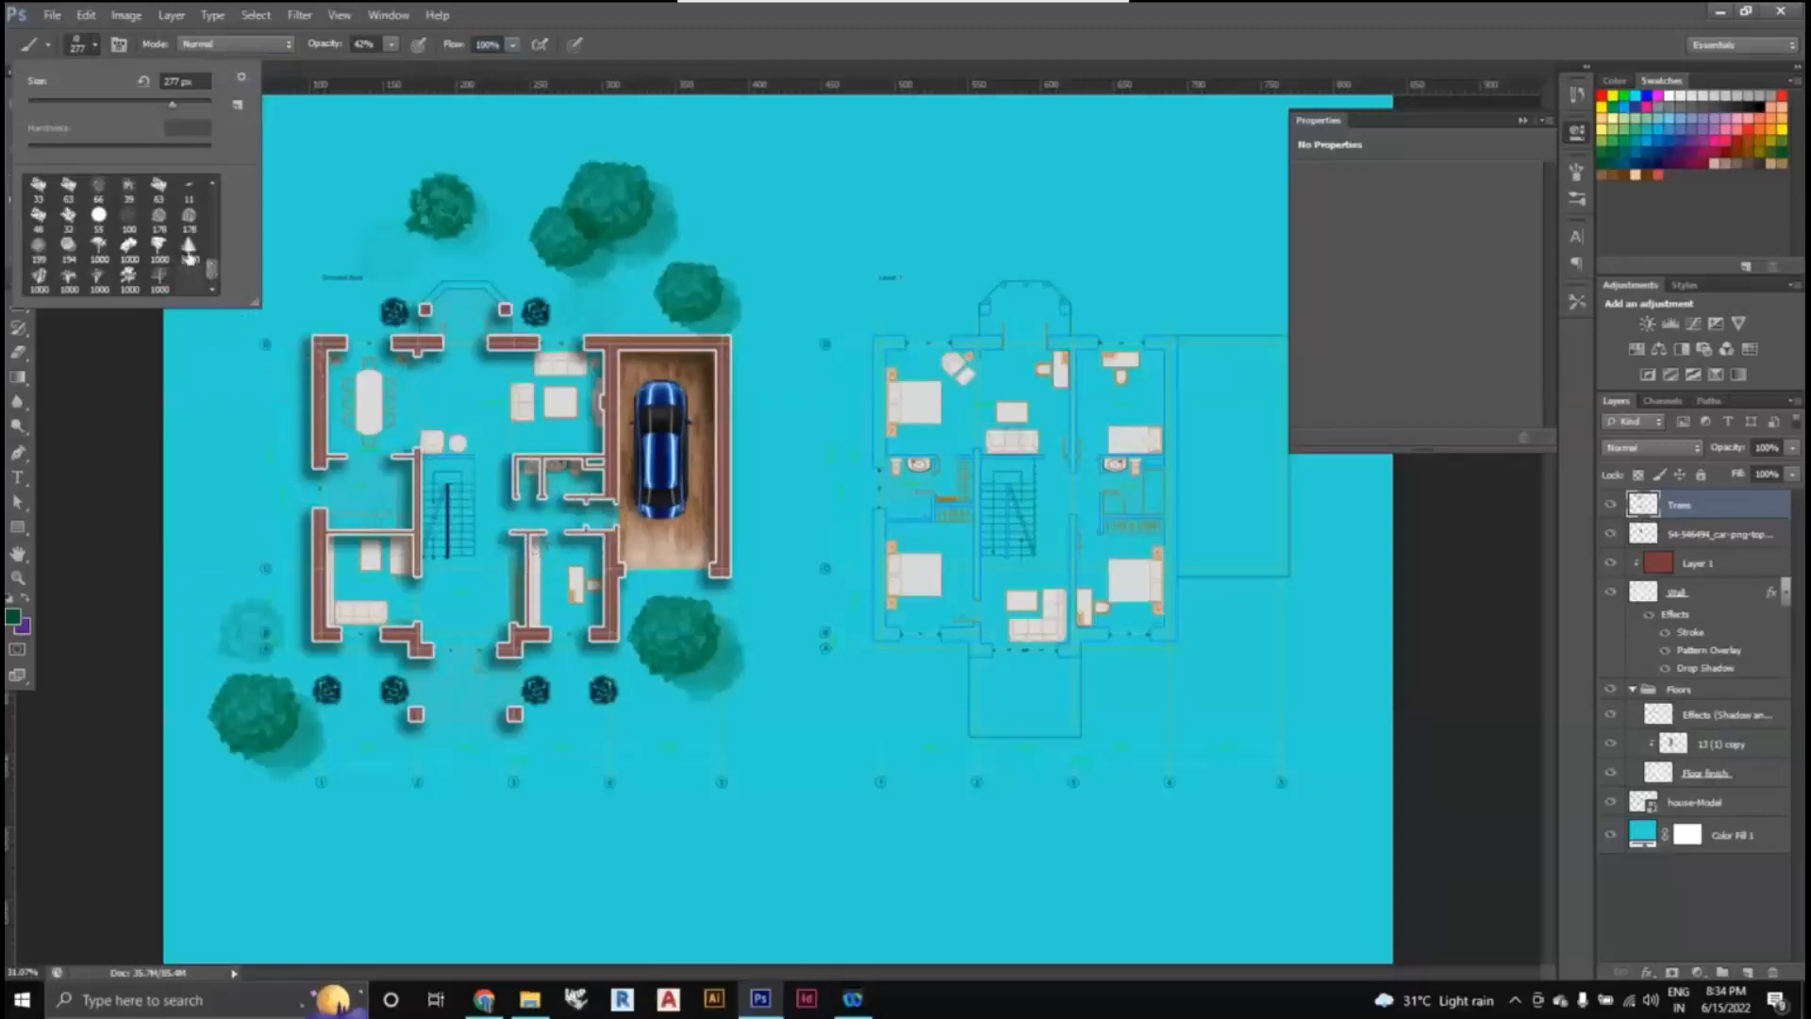
click(69, 278)
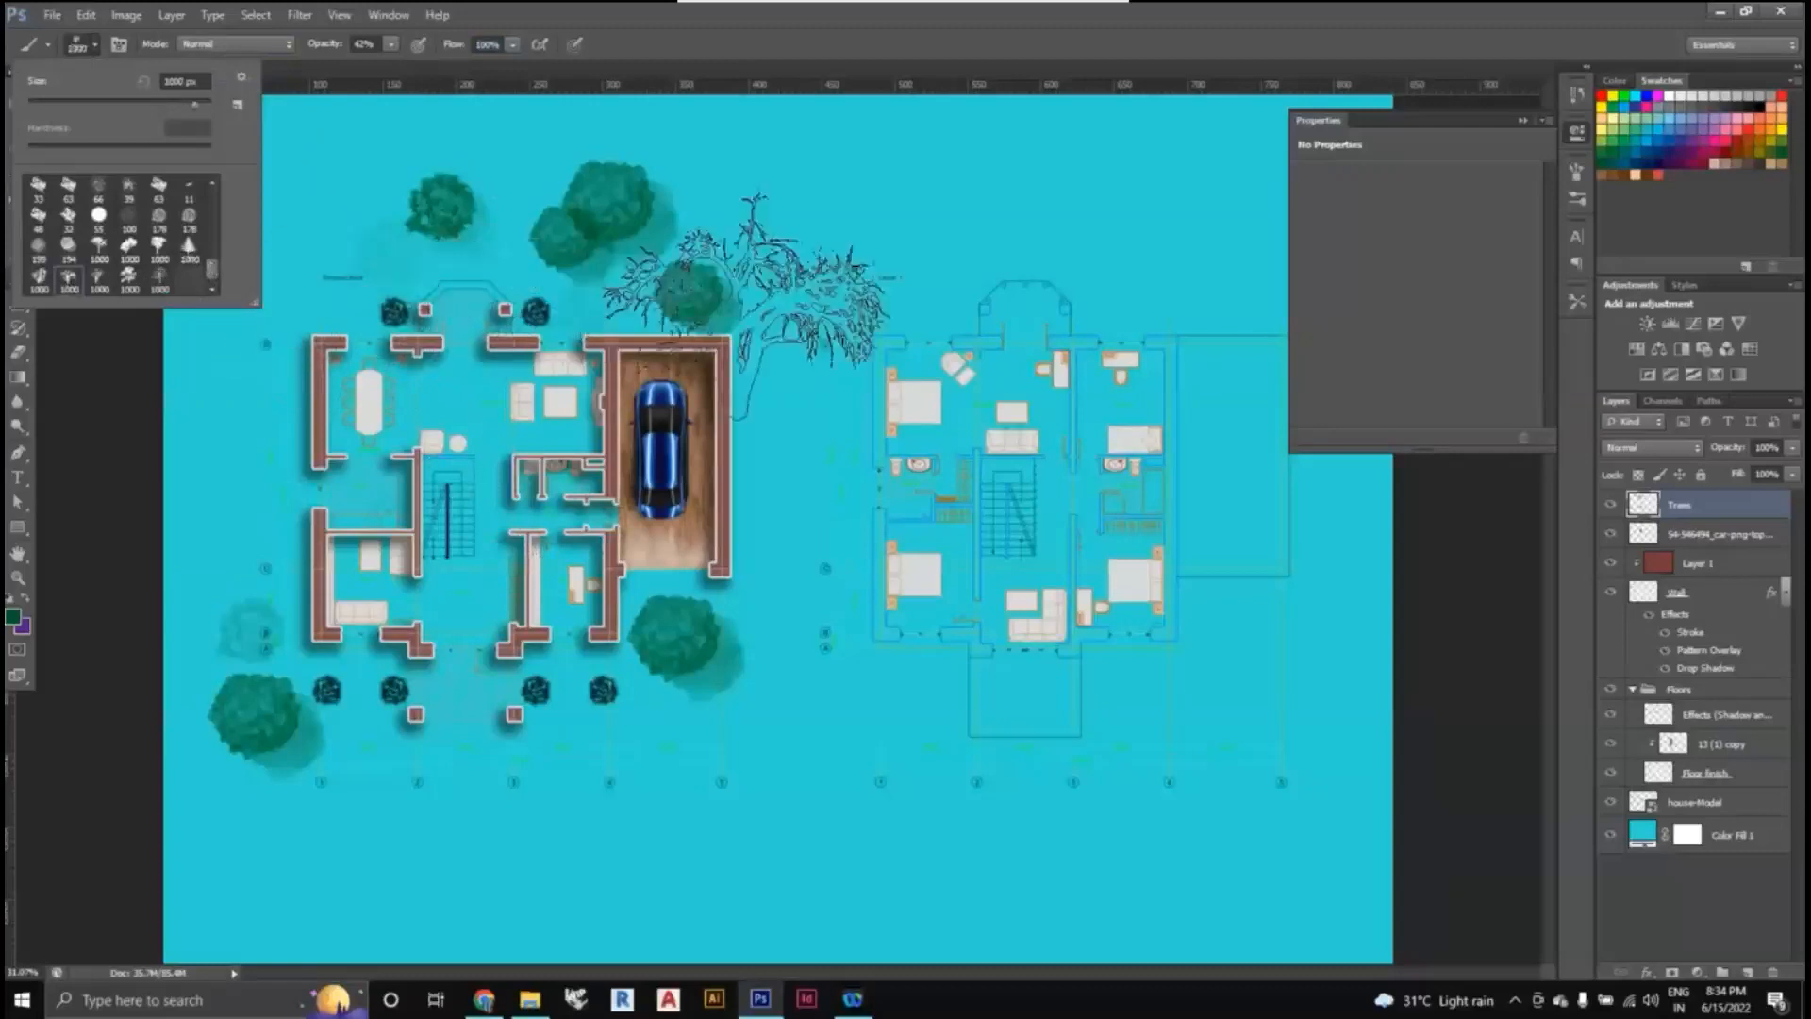
click(964, 219)
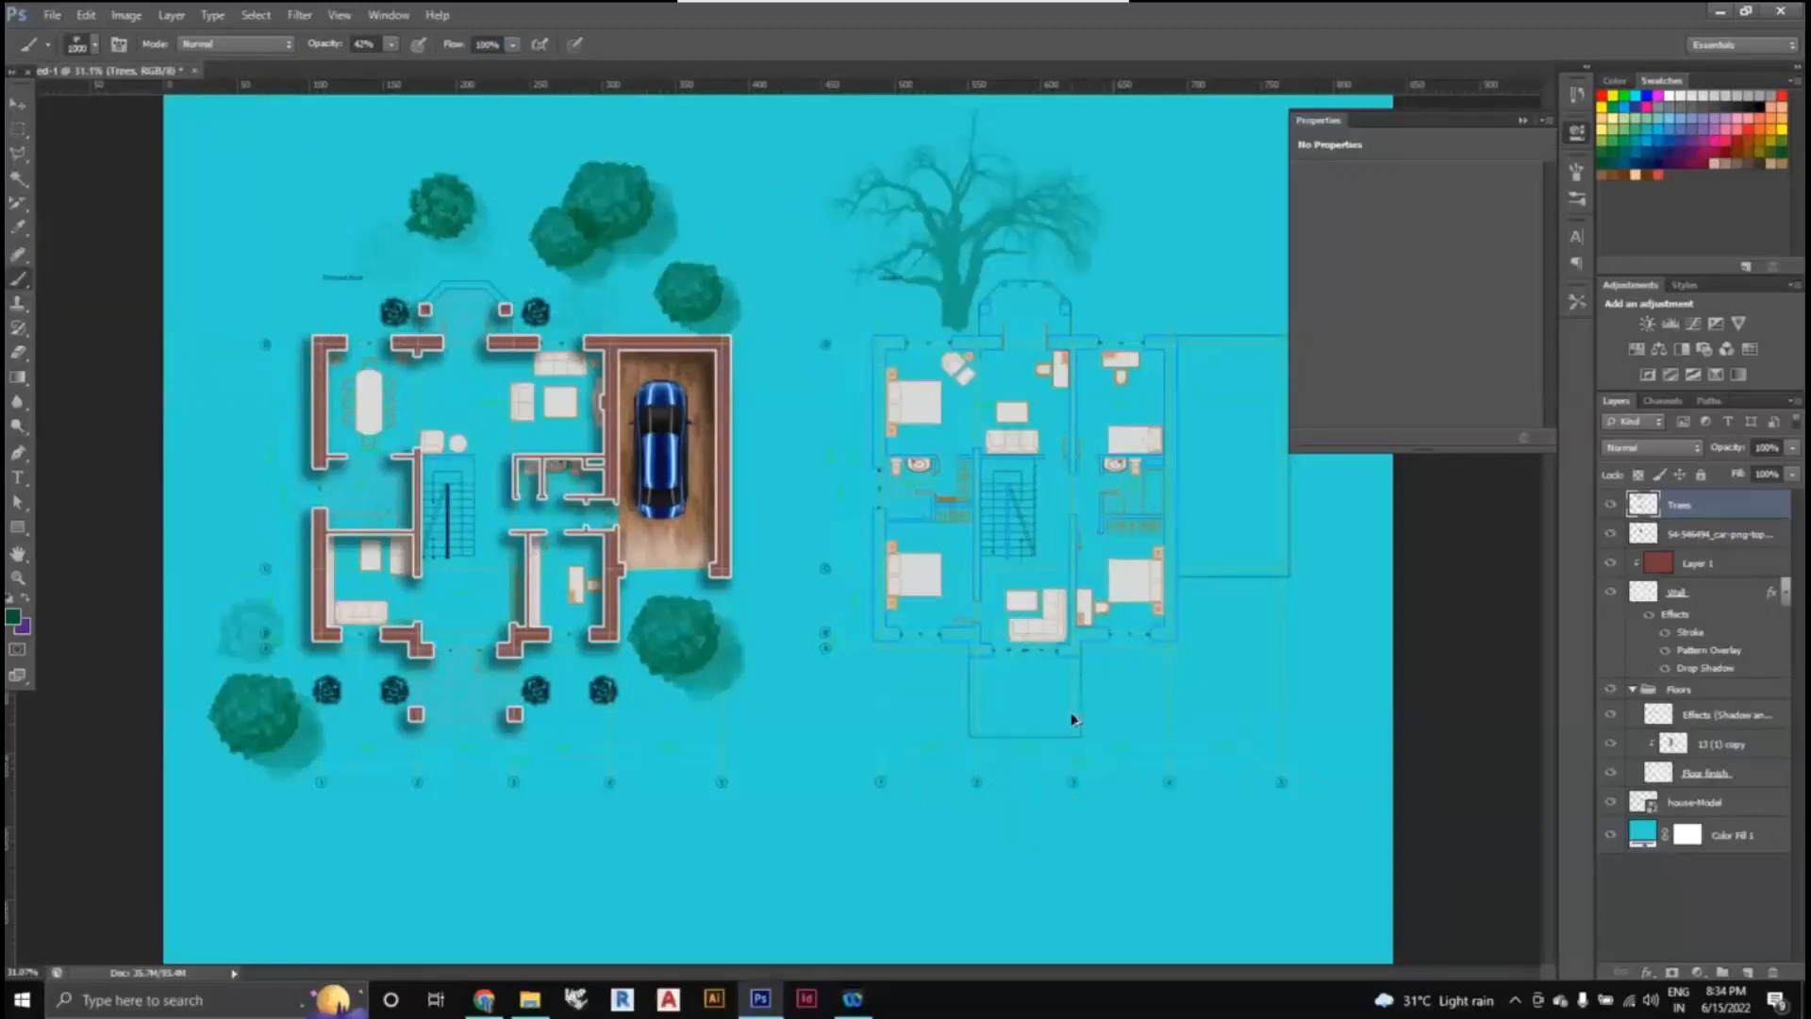
key(ctrl+z)
- Try another 1000 px tree brush with a tall thin trunk over the Level 1 plan and undo the stamp
click(95, 44)
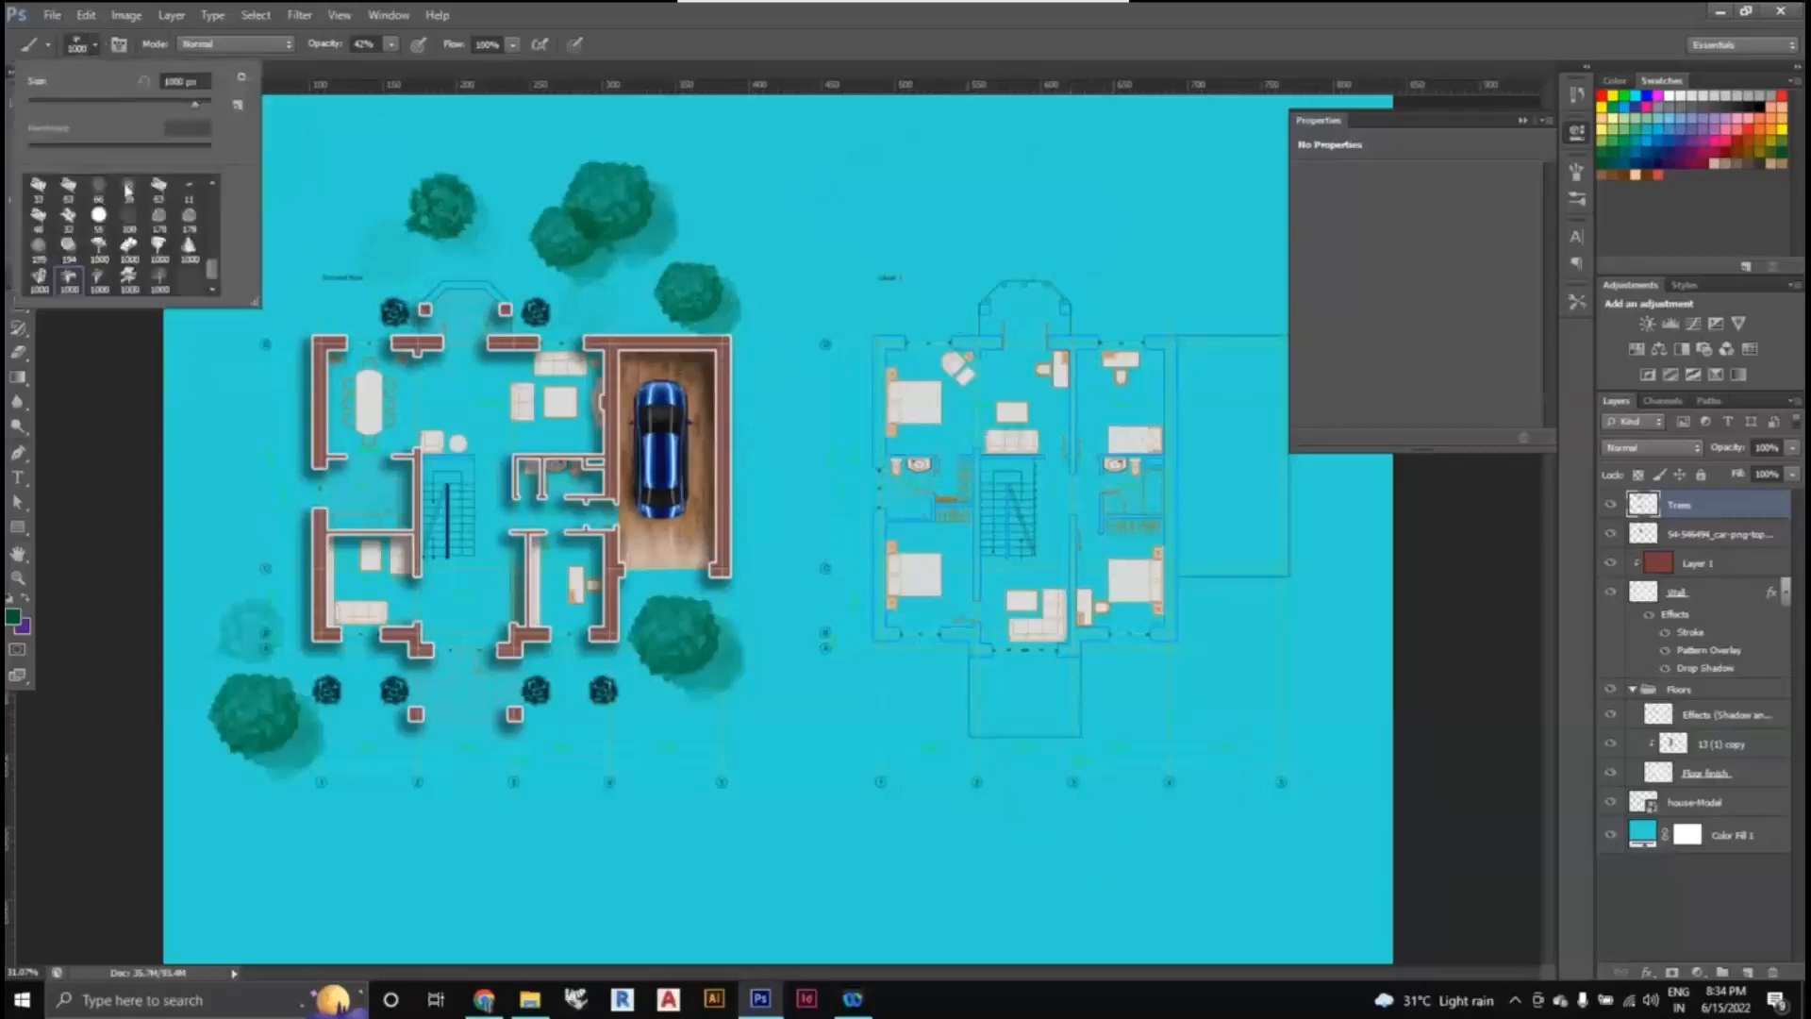
click(130, 295)
click(919, 306)
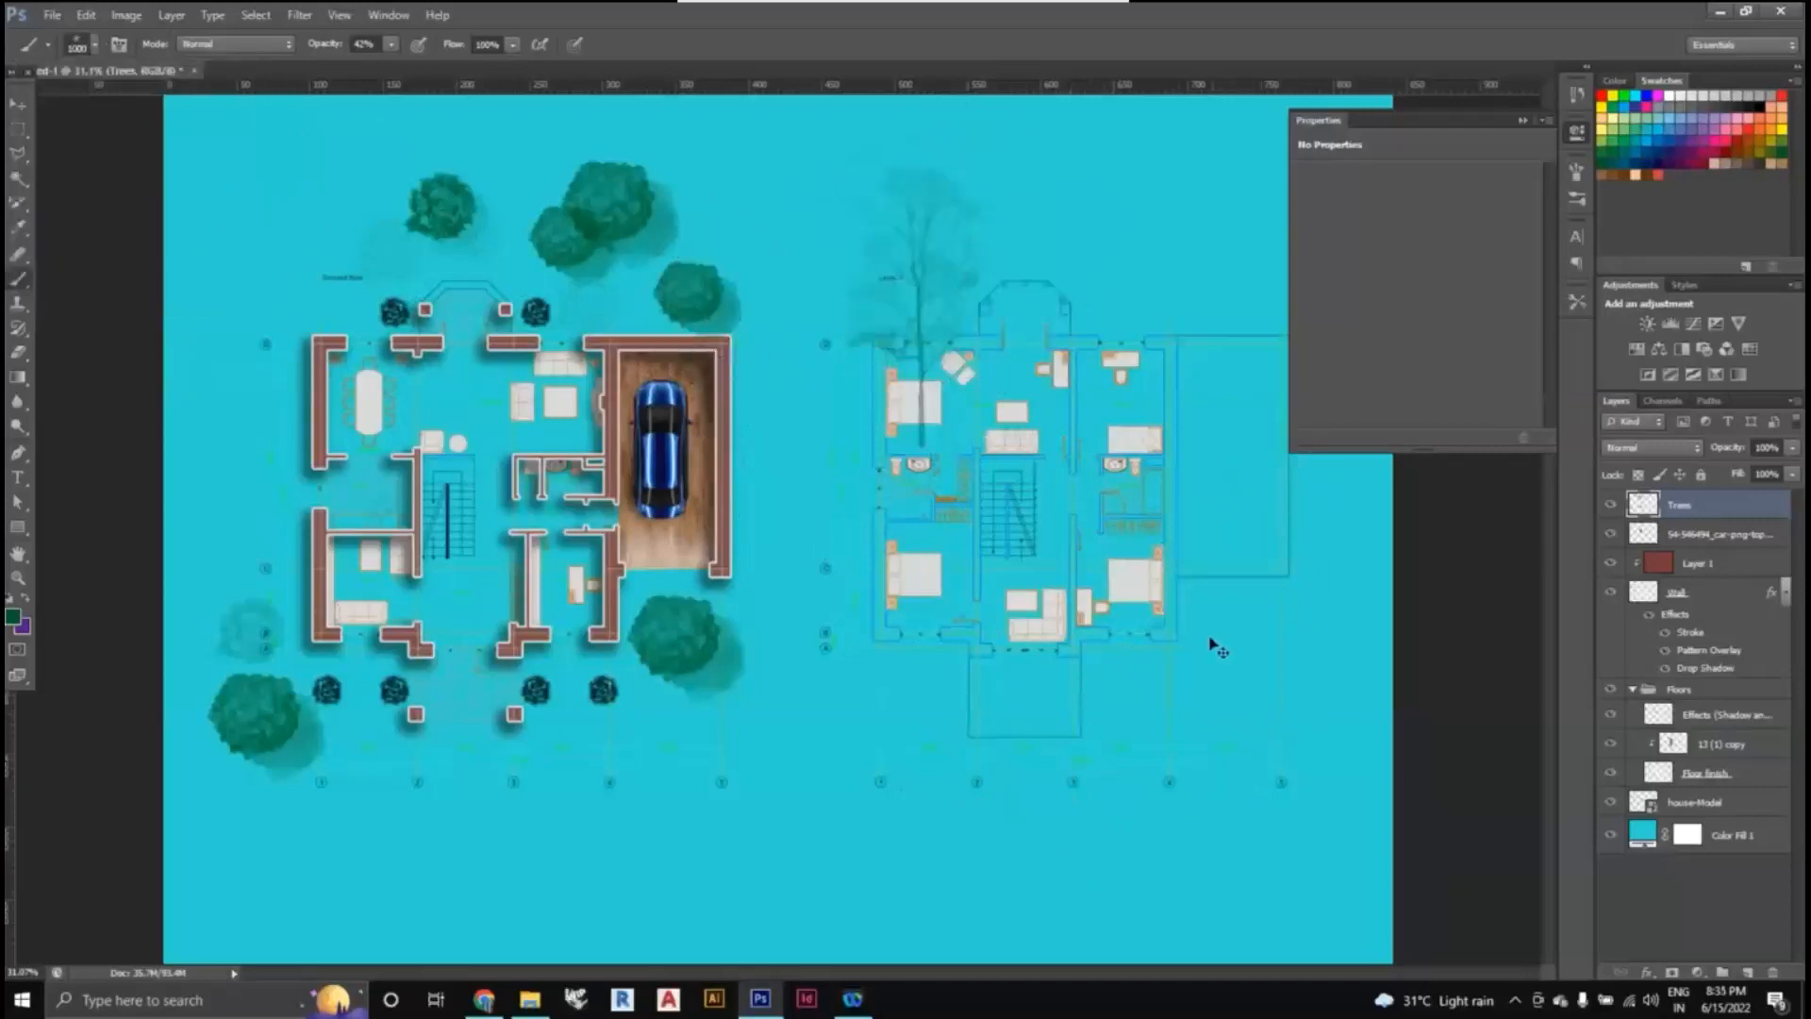
key(ctrl+z)
scroll(981, 529, down, 2)
scroll(938, 561, up, 1)
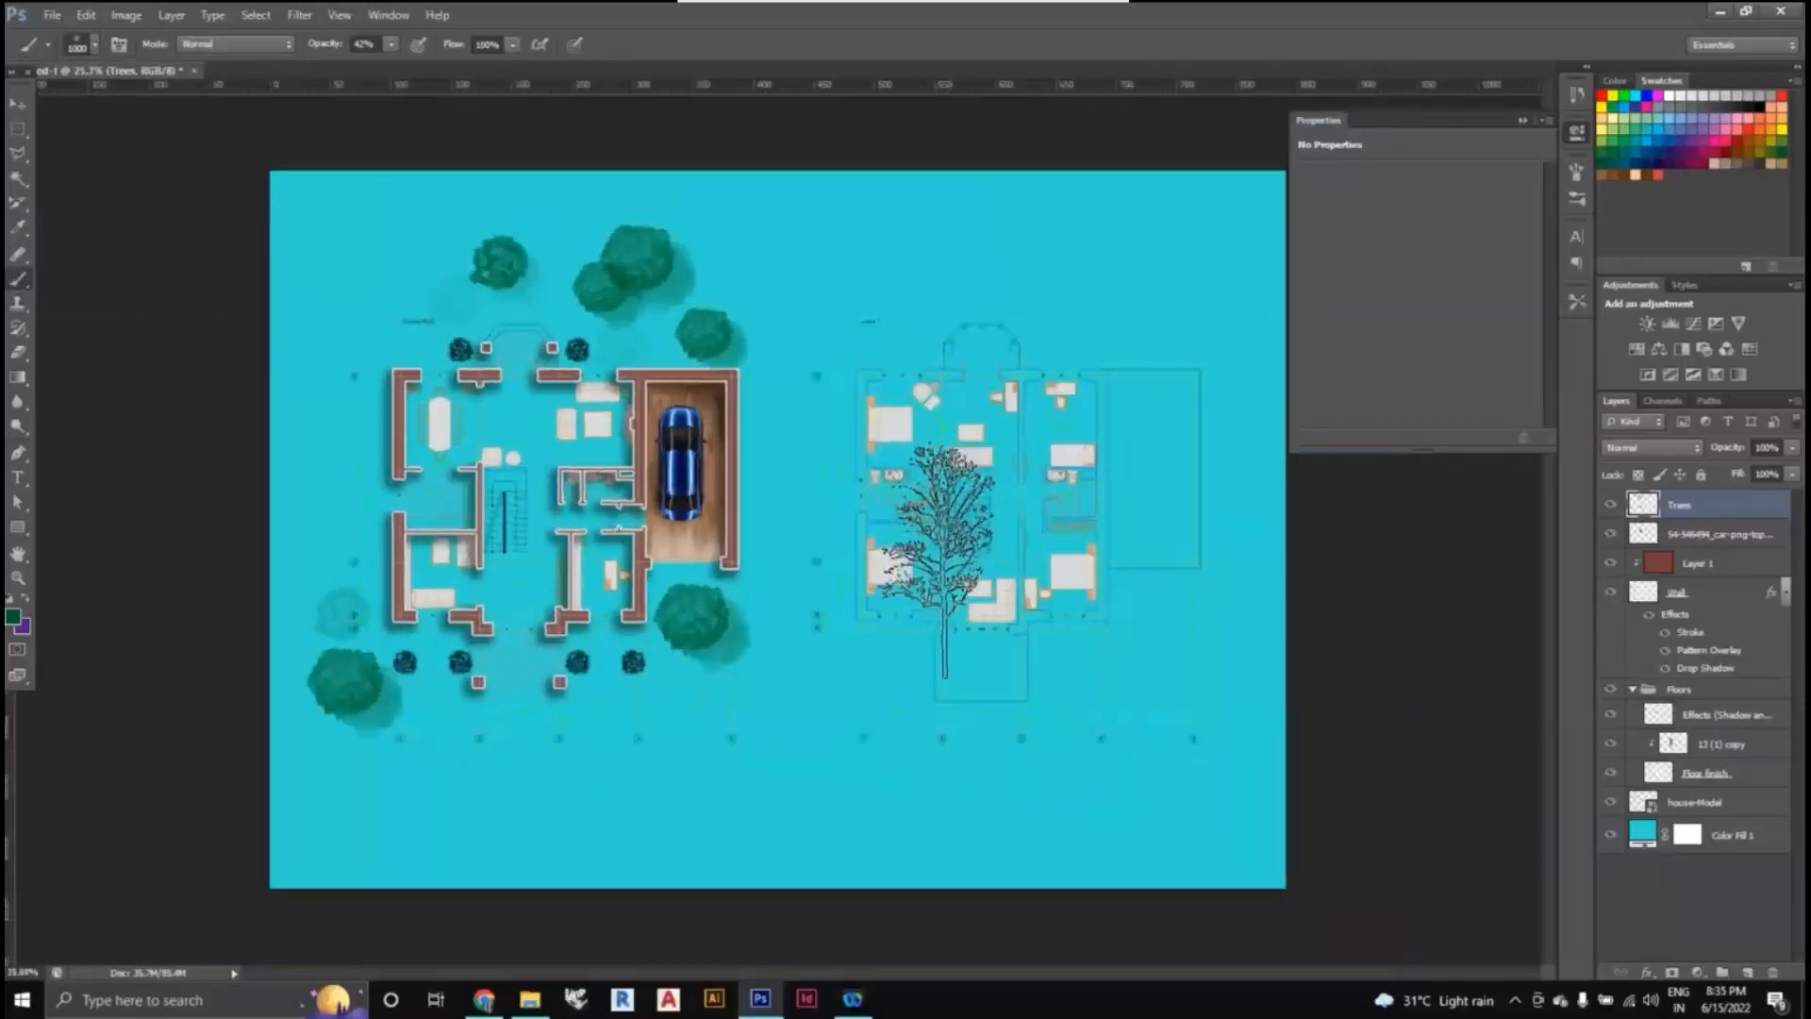
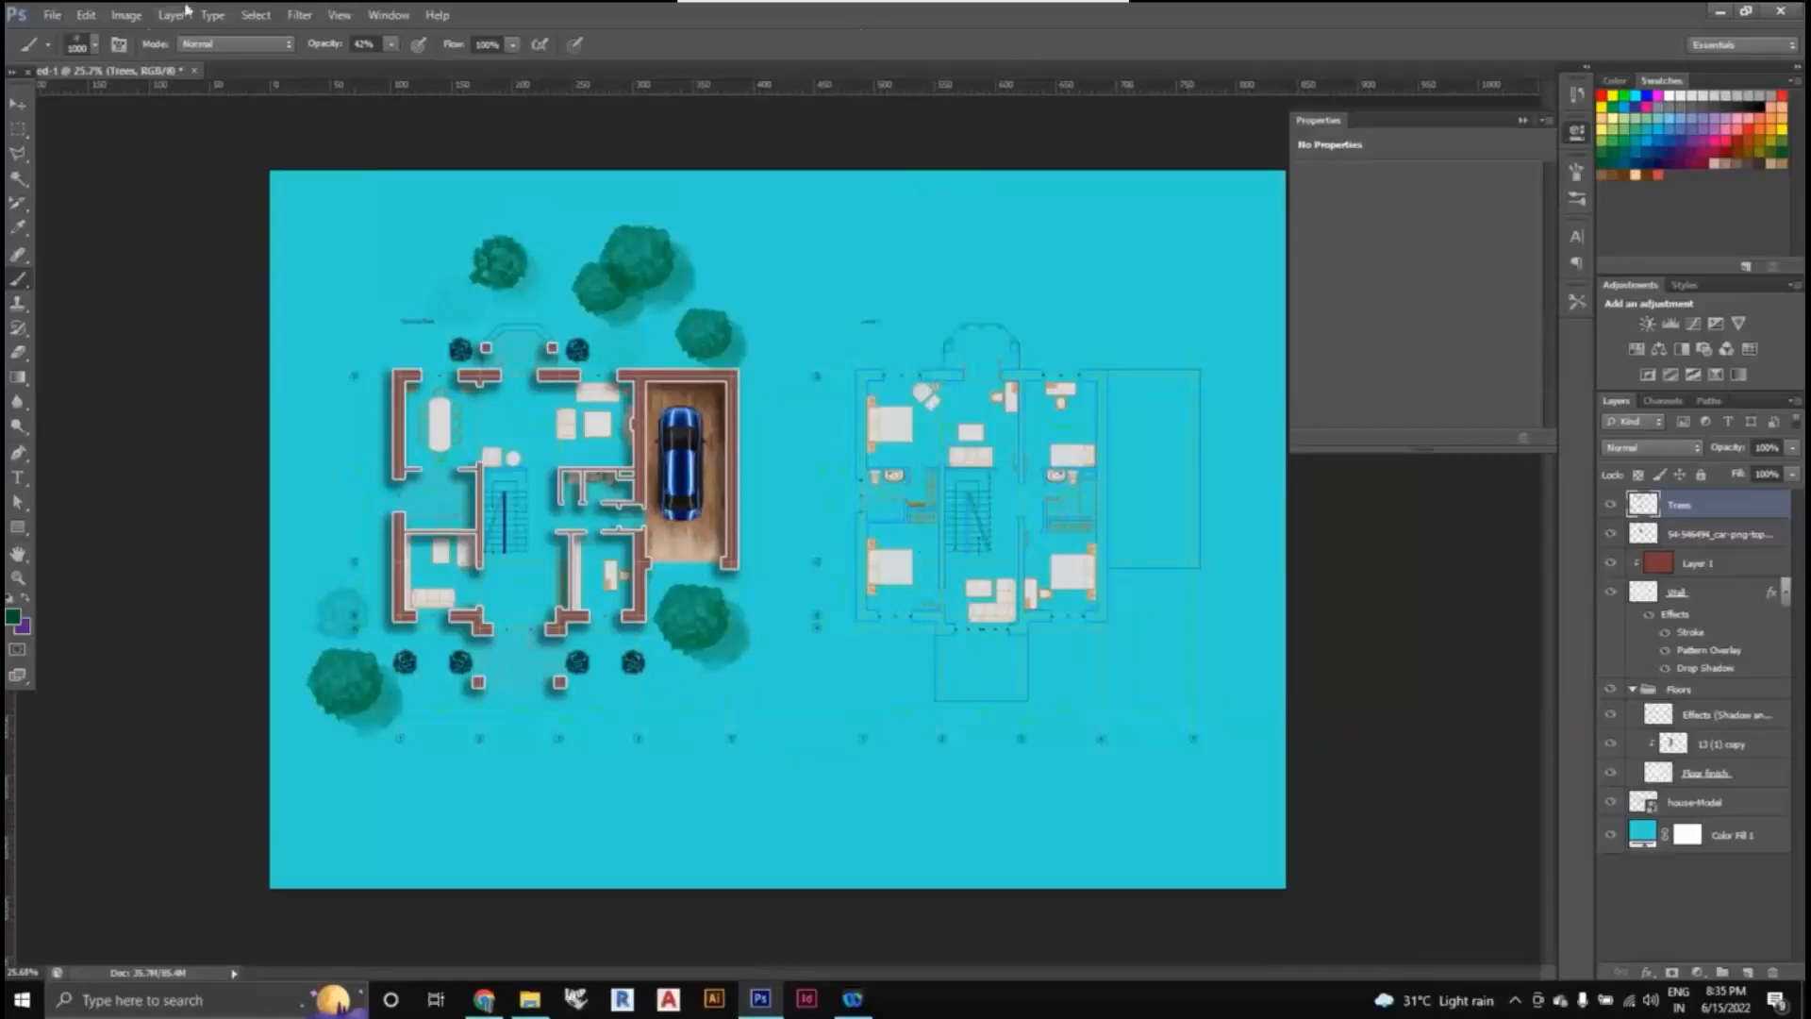
- Place the house-Model plan on the Template.psd sheet, scaled to about 95% and fitted between the page's side guides
click(17, 101)
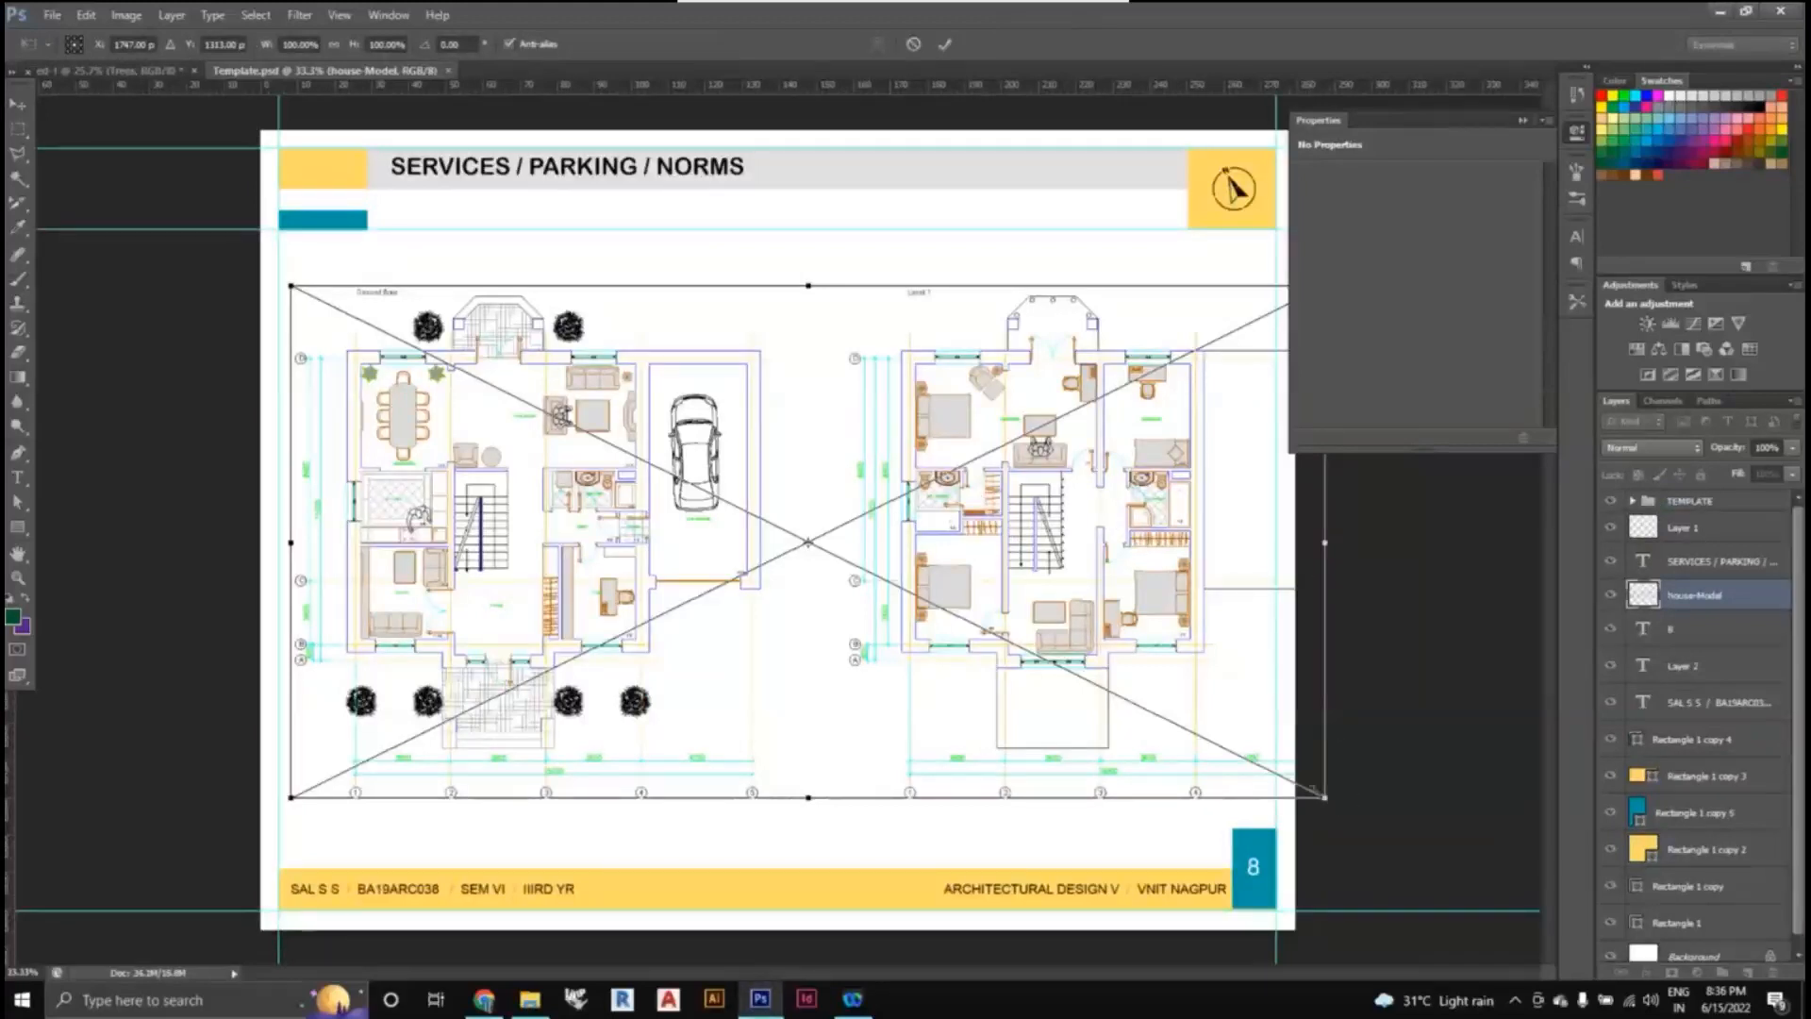
drag(1320, 792, 1265, 772)
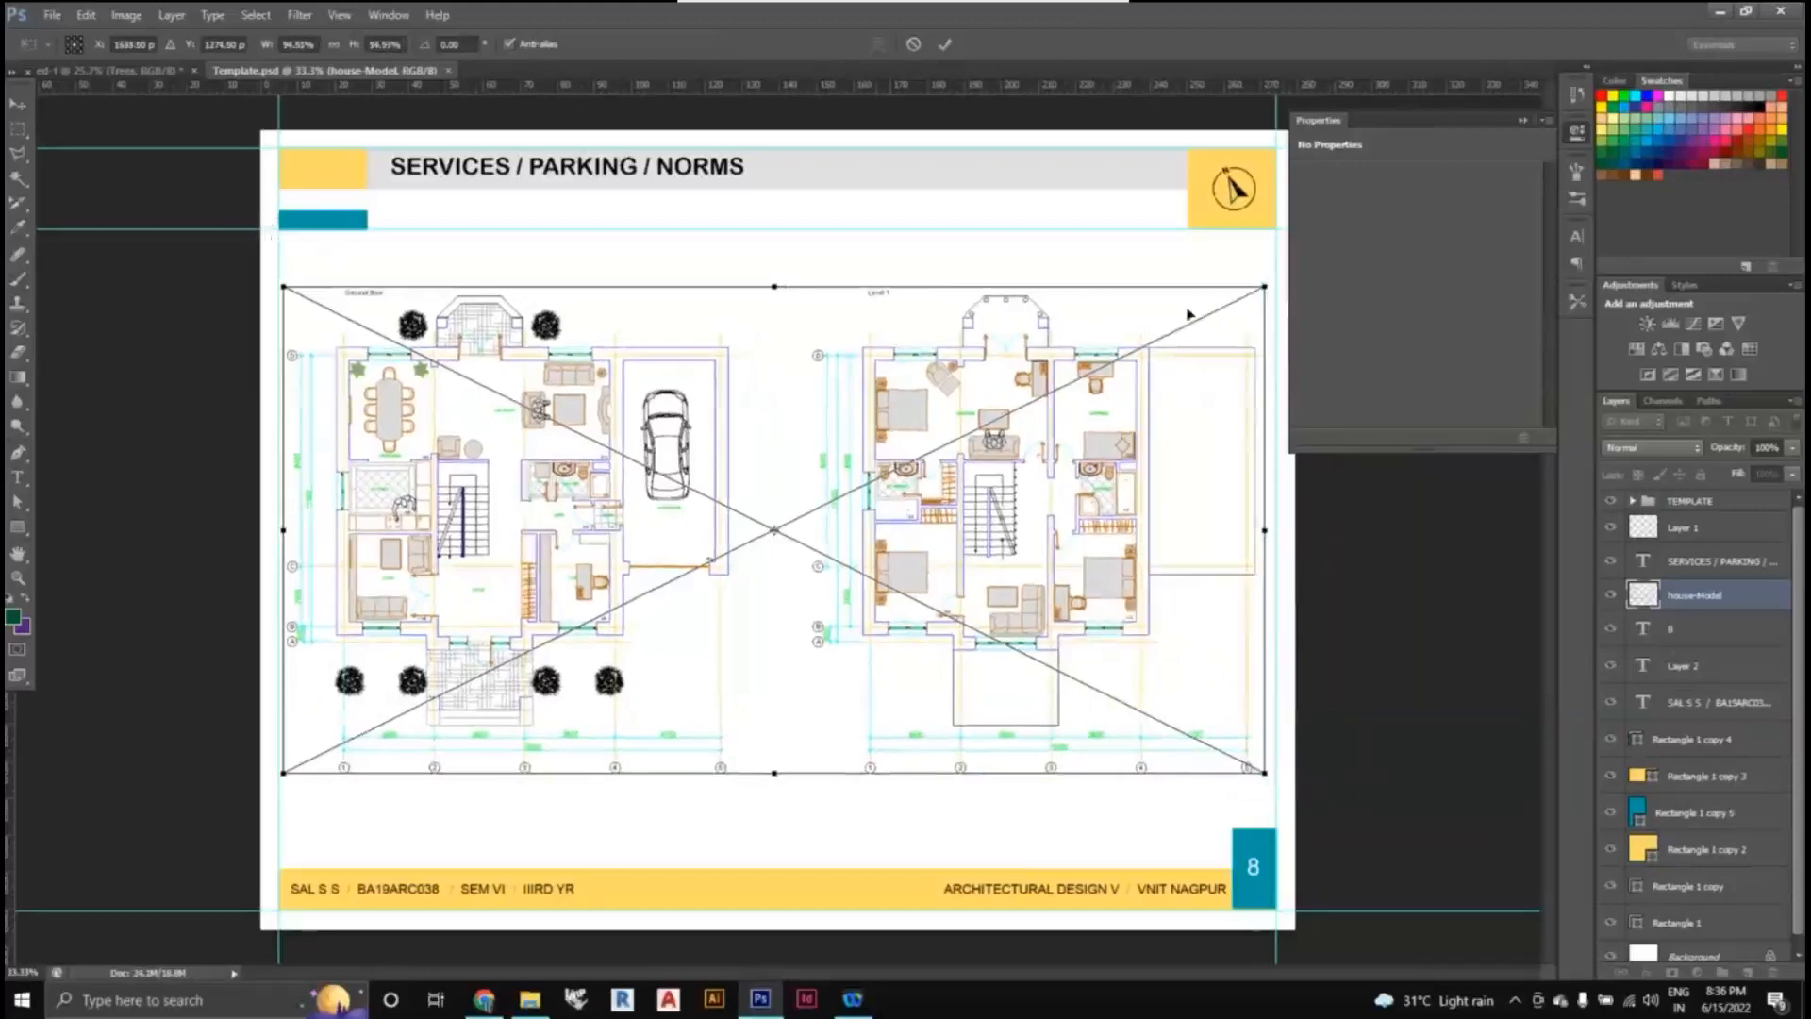
drag(1099, 584, 1102, 586)
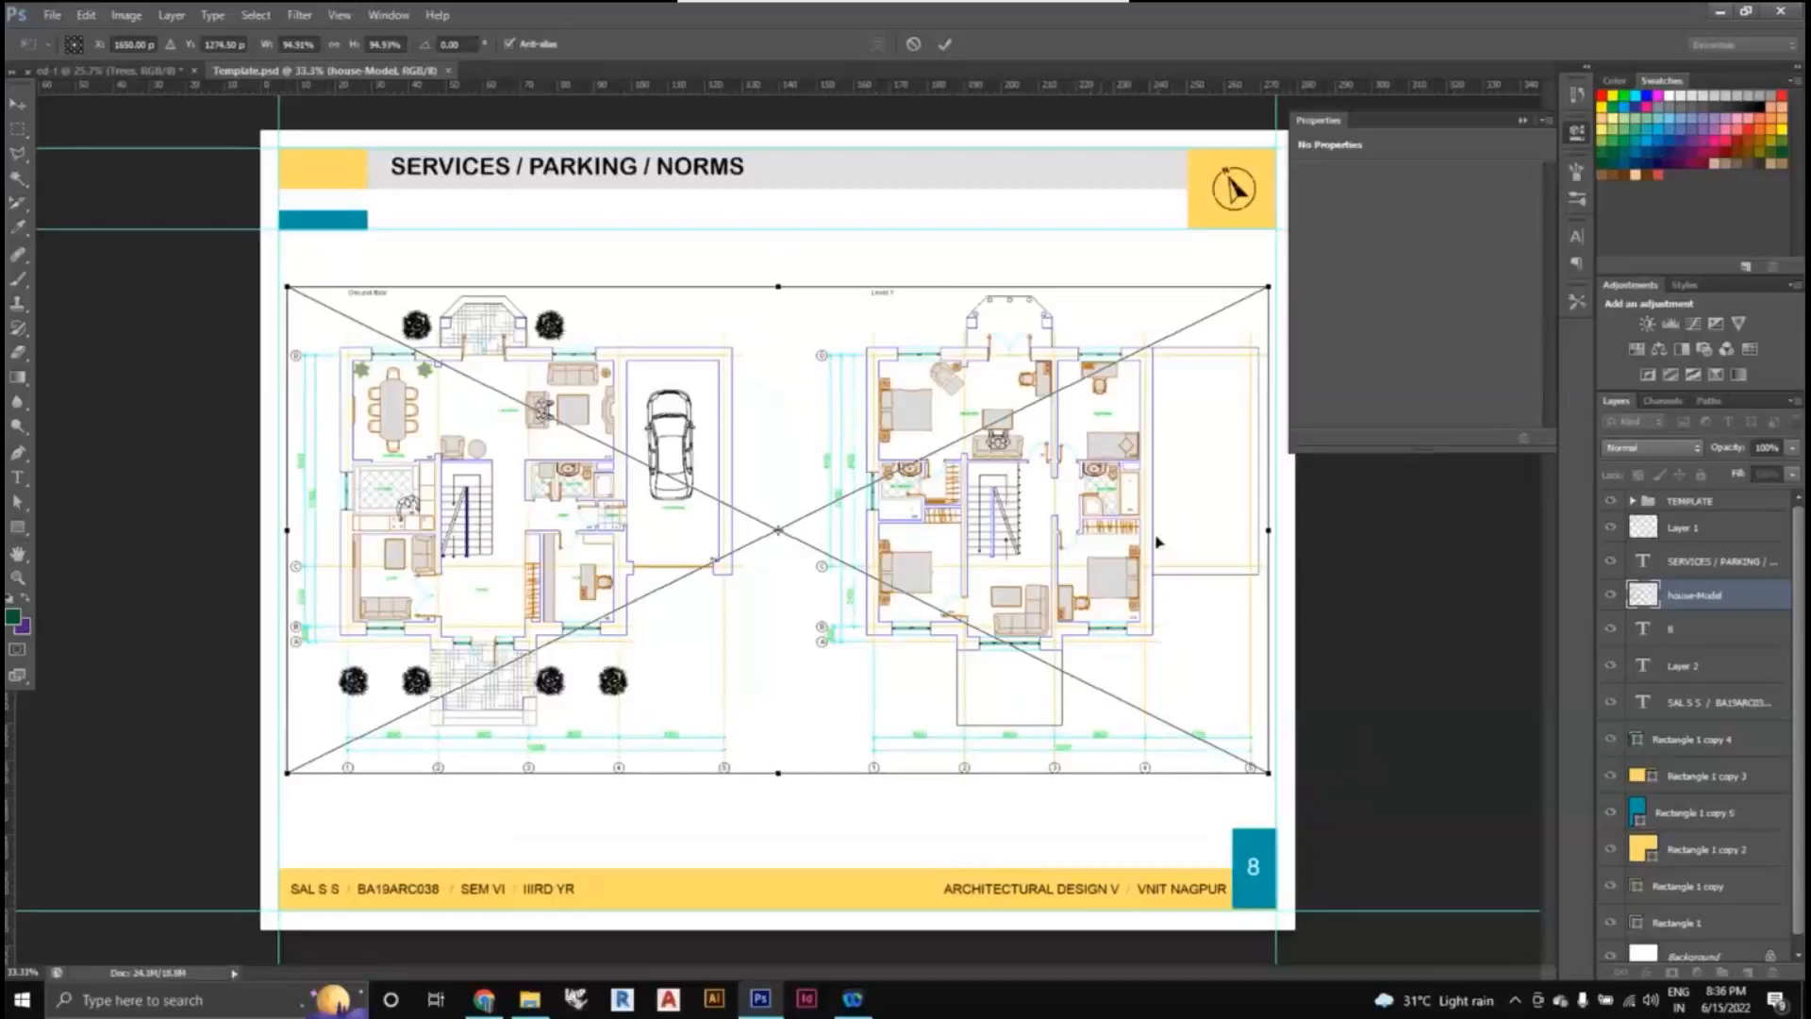
key(Return)
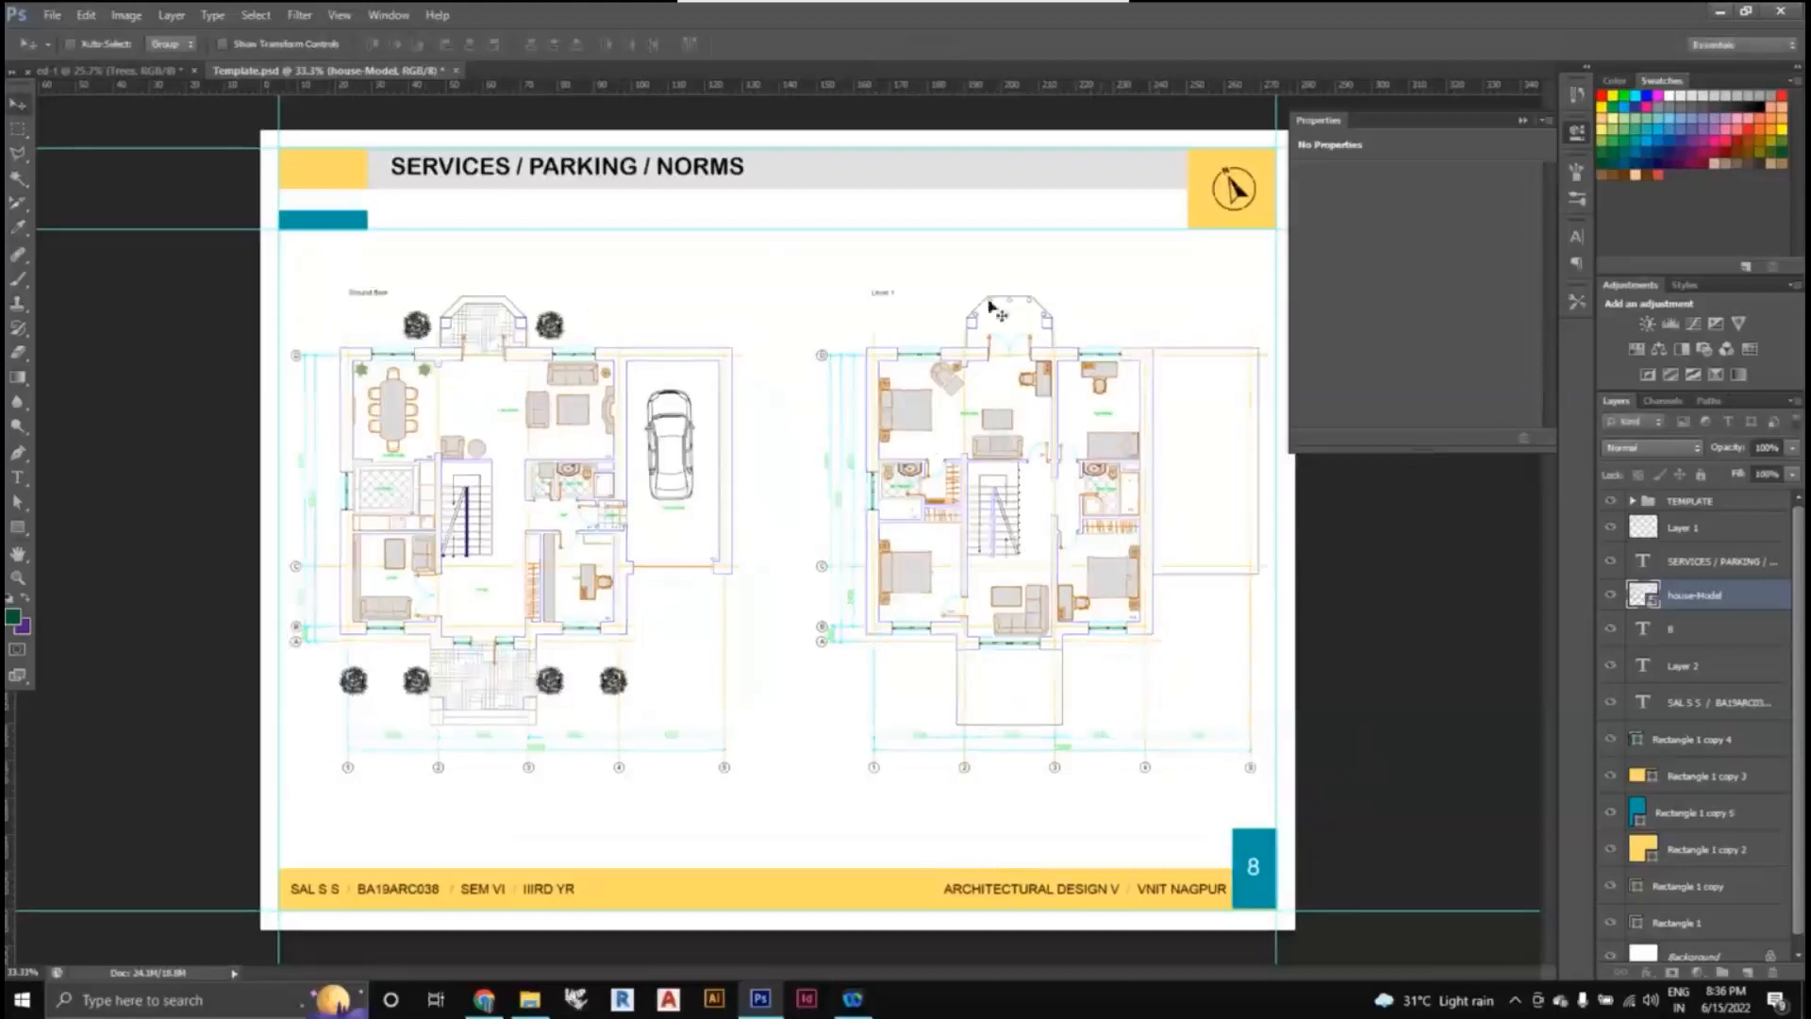
- Skew the placed house-Model plan horizontally by about 30° so that its upper edge shifts to the left
scroll(1052, 675, up, 1)
scroll(1047, 675, up, 1)
scroll(938, 566, down, 2)
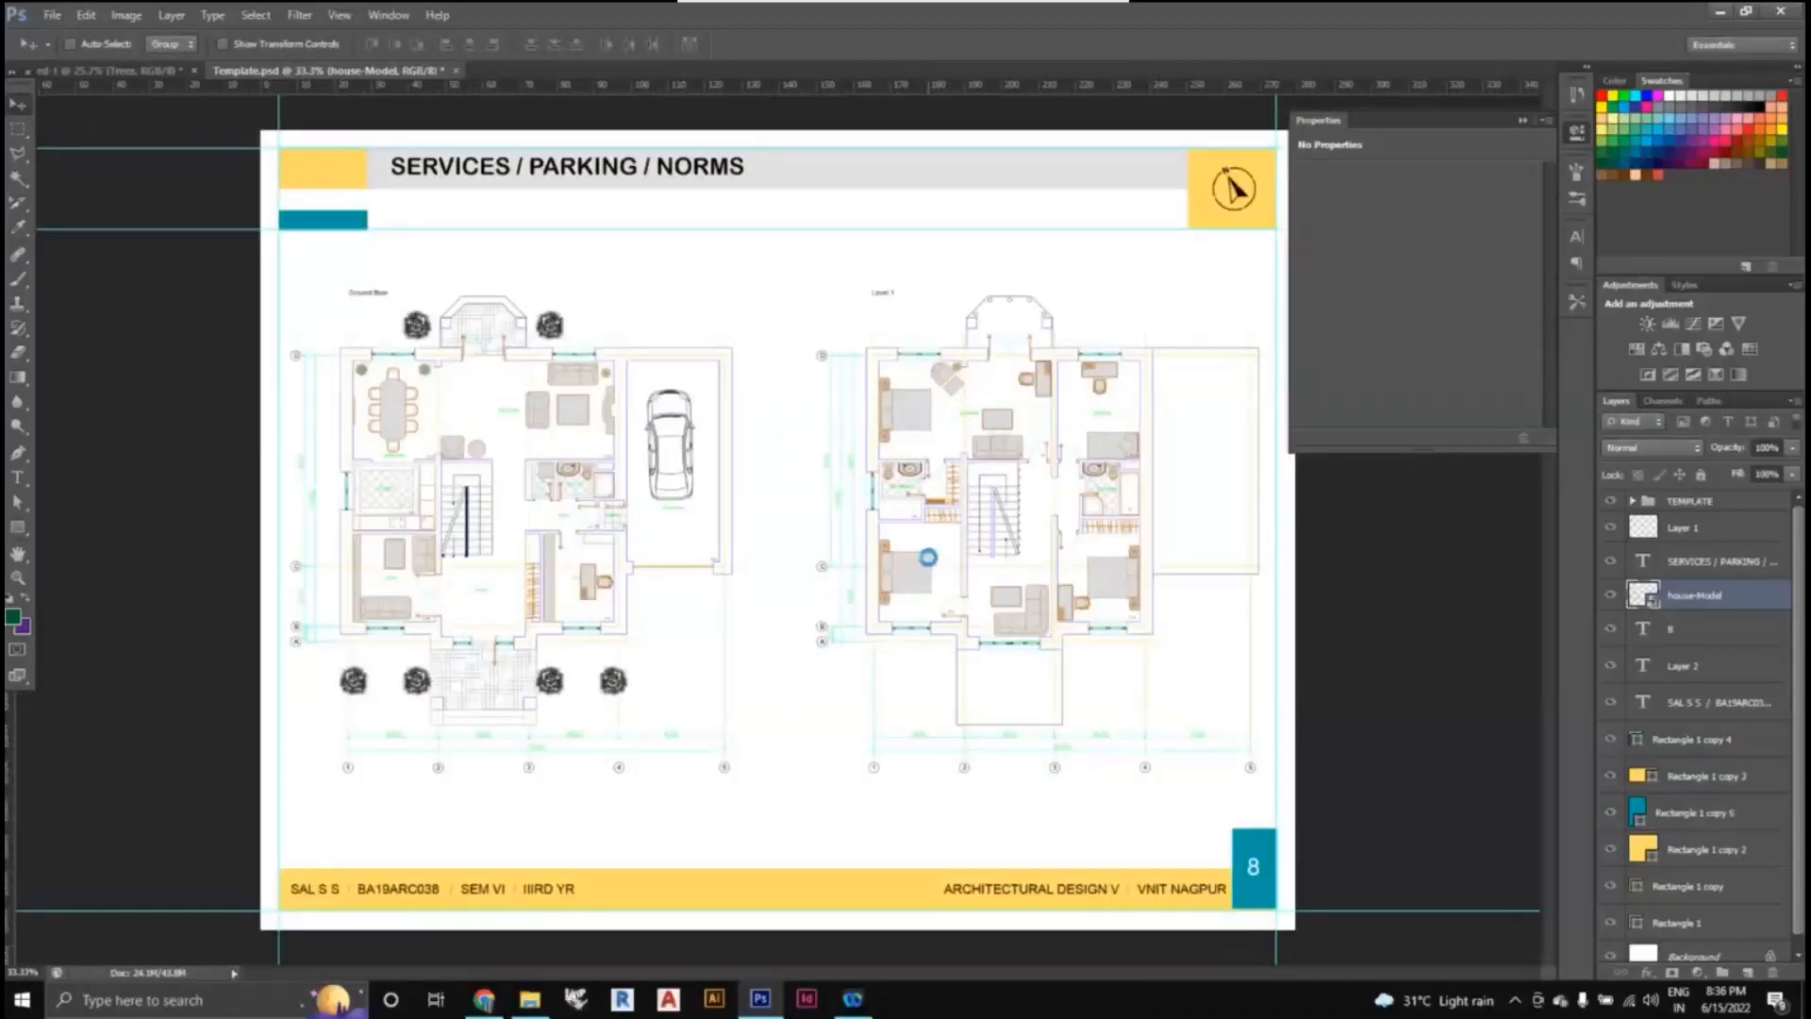
key(ctrl+t)
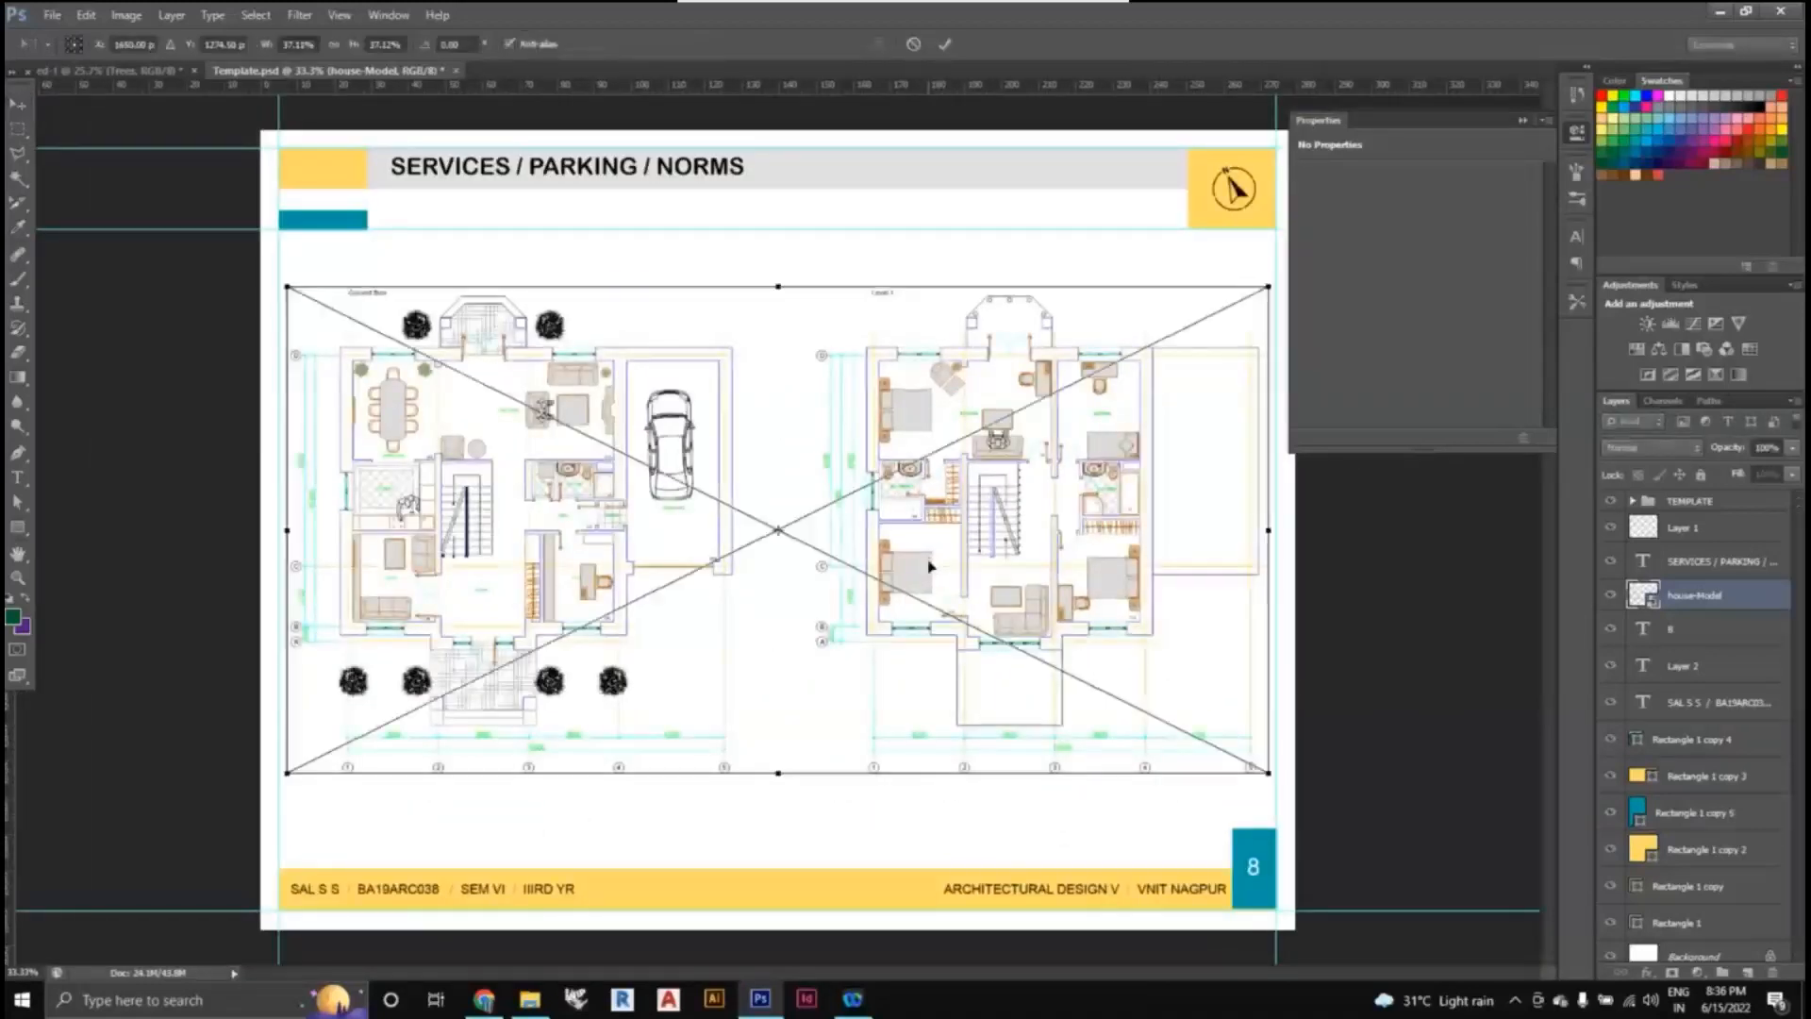
right_click(1023, 479)
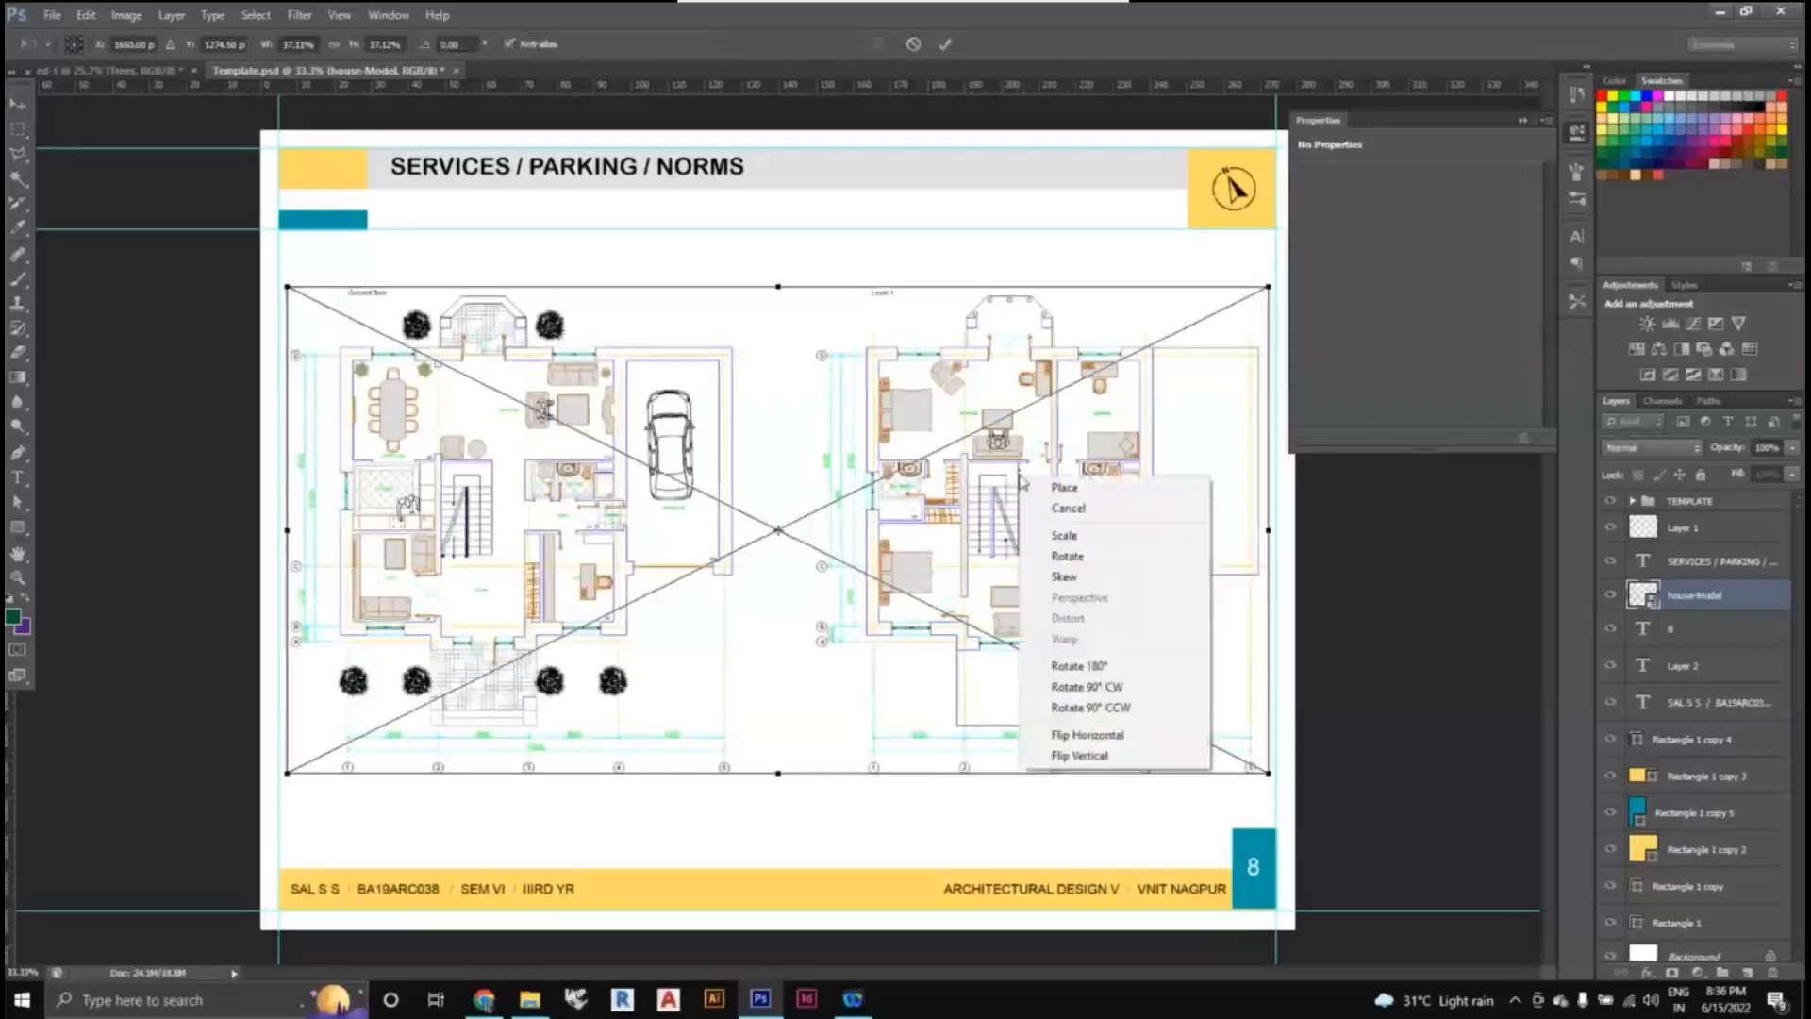
click(1069, 578)
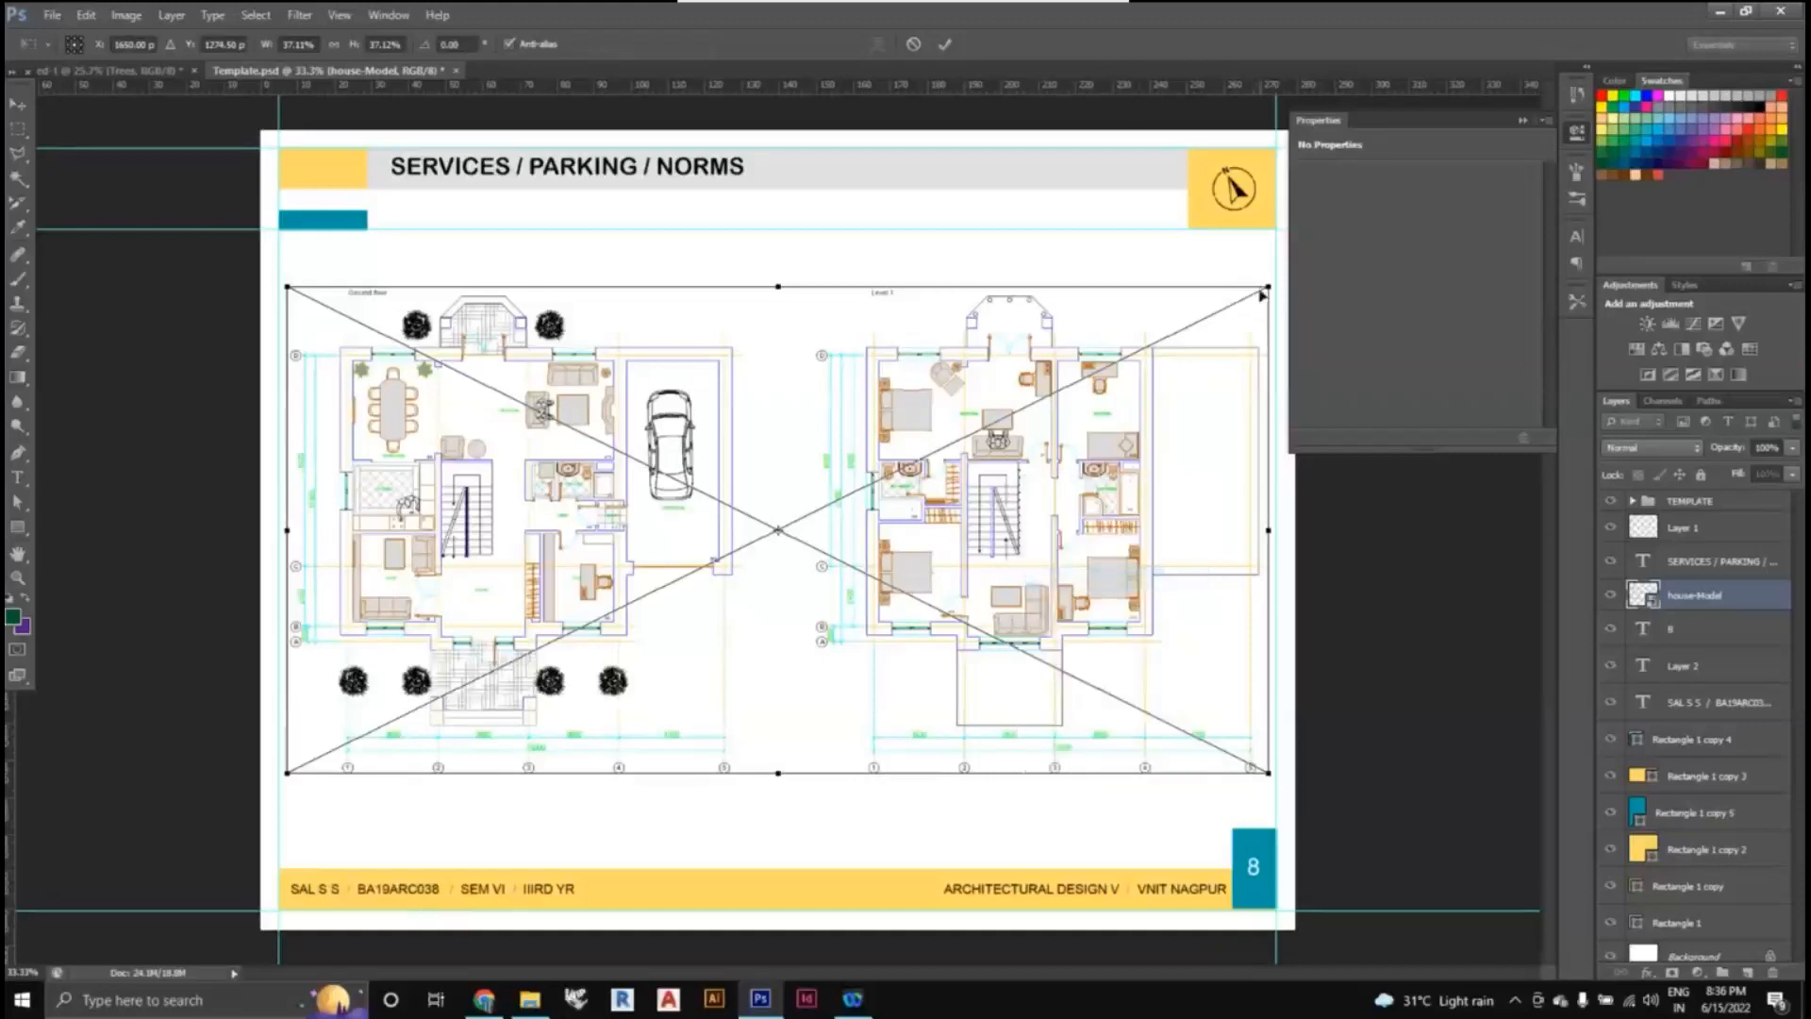
drag(1264, 294, 869, 255)
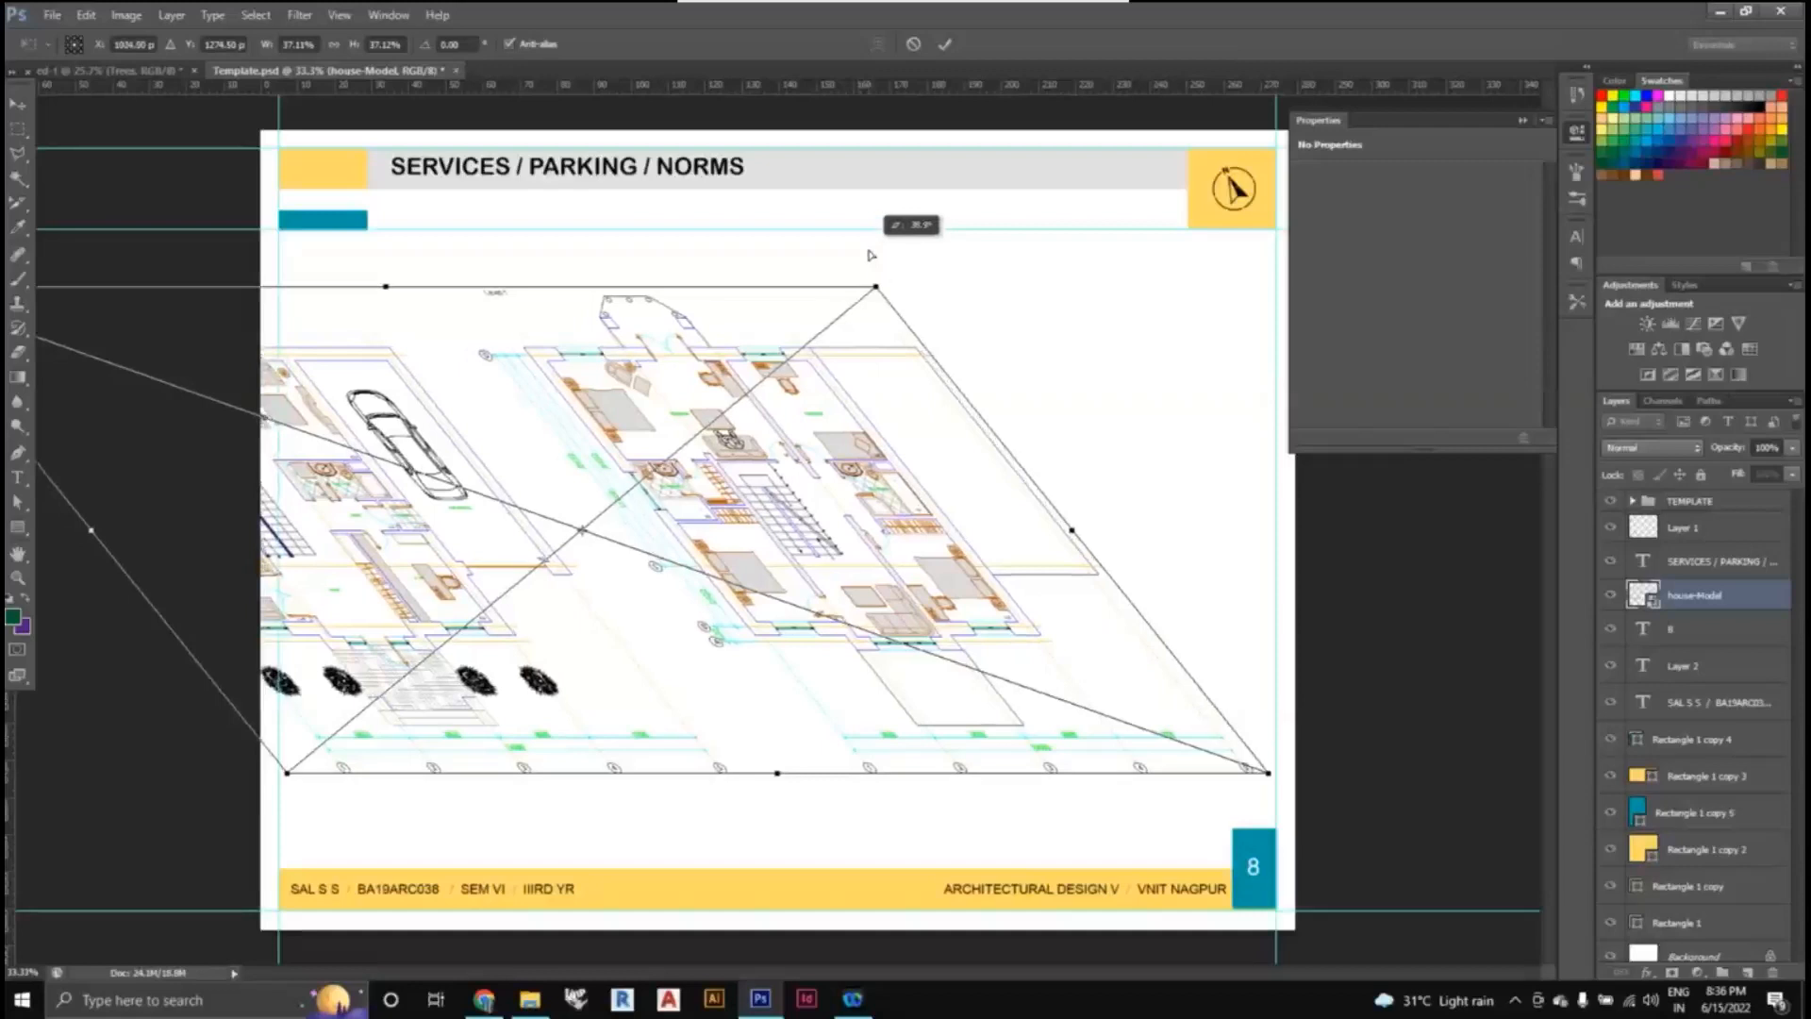
drag(870, 255, 827, 272)
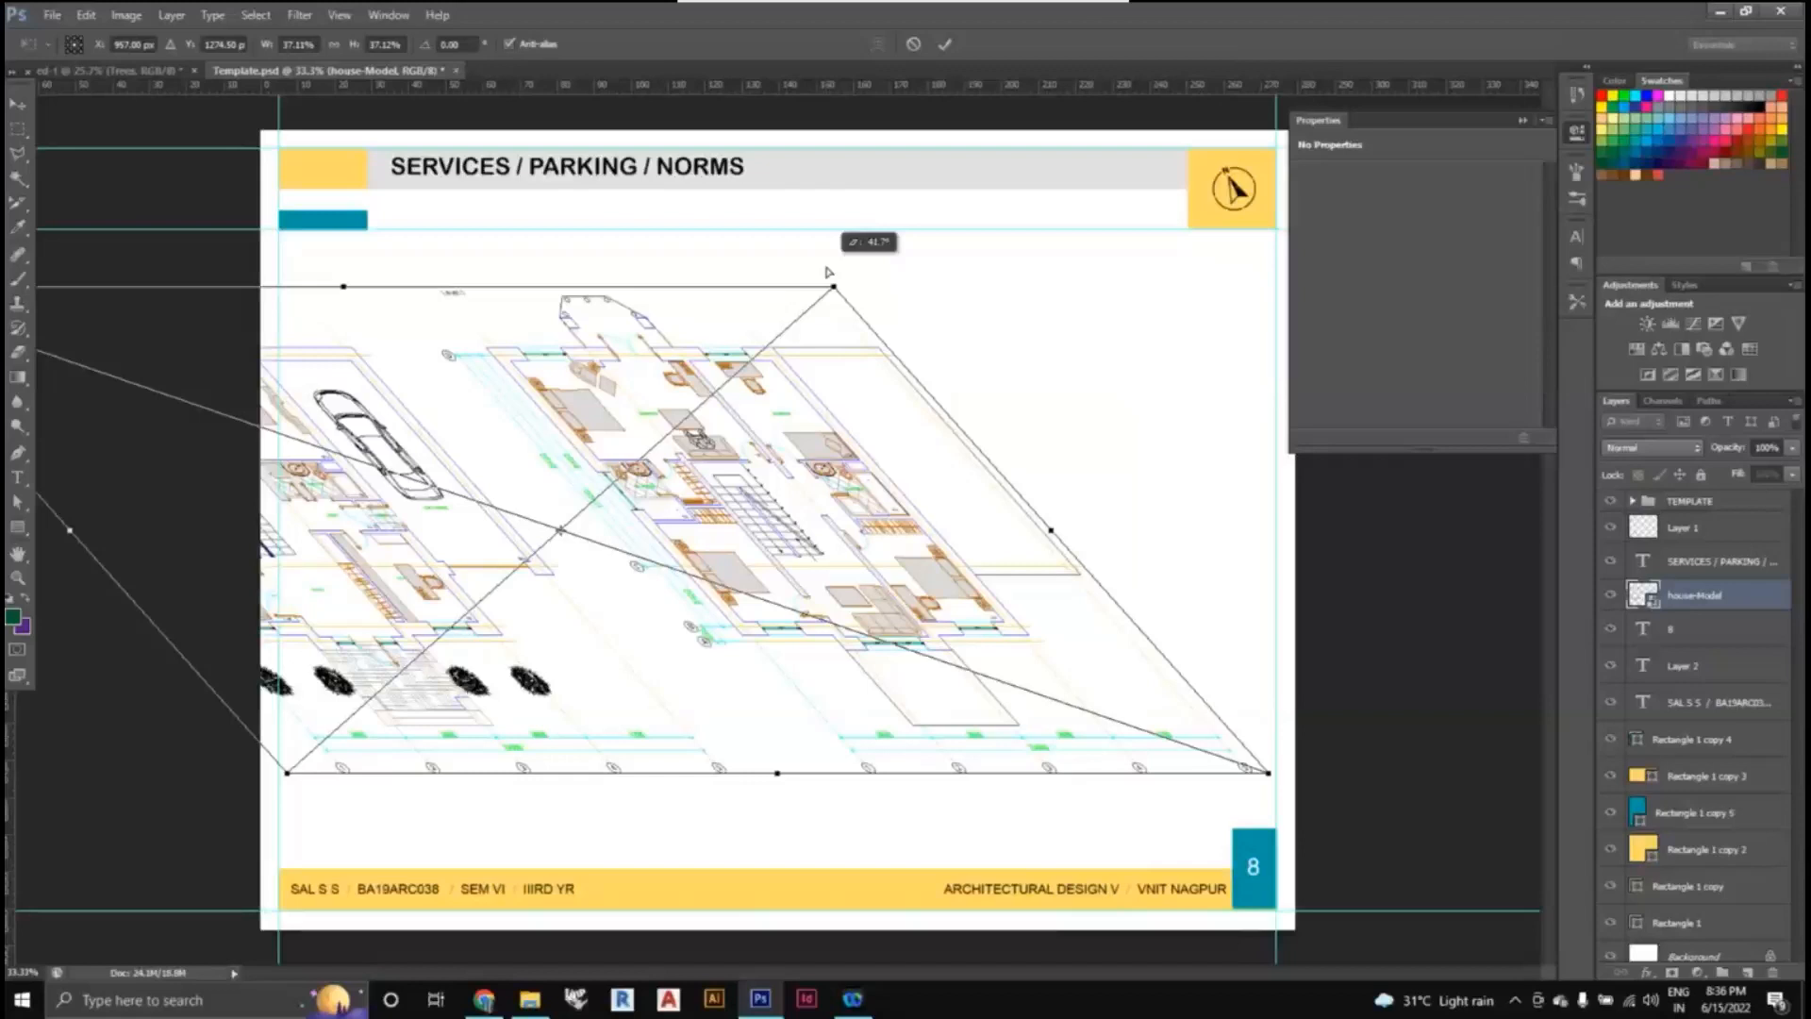
drag(828, 274, 982, 286)
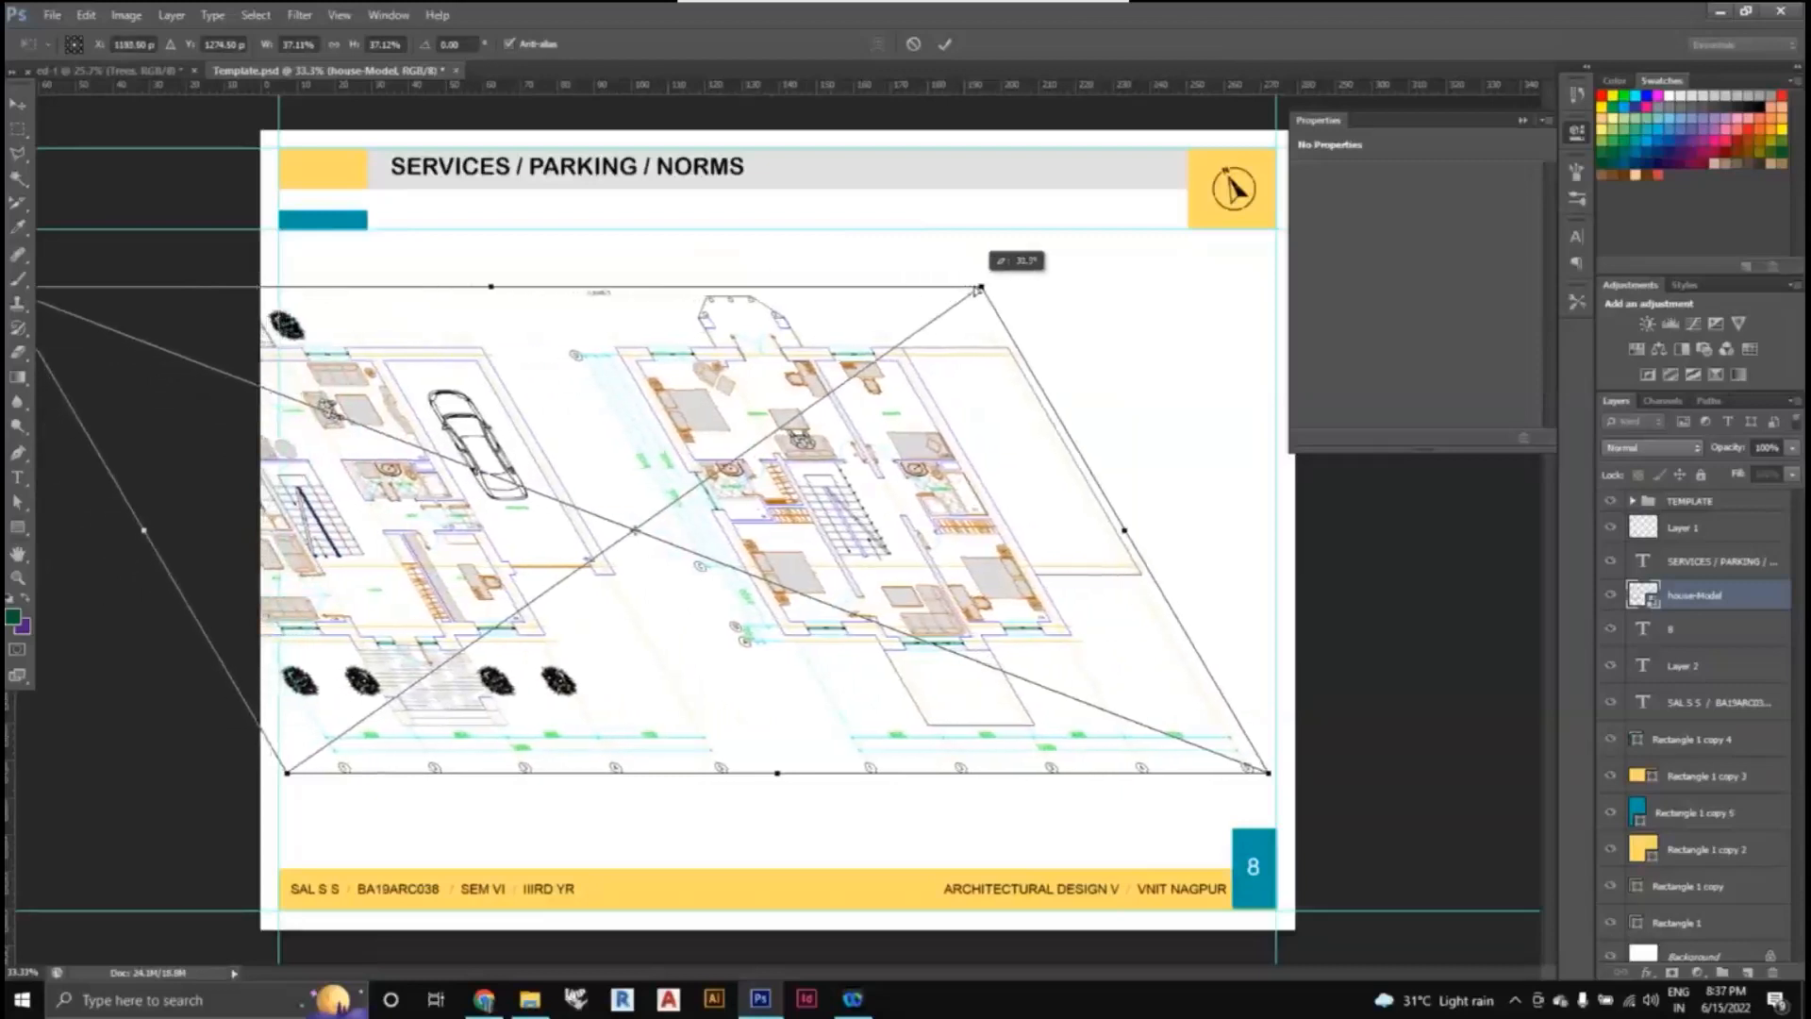
- Shrink the skewed plan, rotate it counterclockwise into an axonometric view in the sheet's lower-right area, and apply the transform
mouse_move(1278, 774)
mouse_down()
mouse_move(1290, 523)
mouse_move(1179, 476)
mouse_move(1137, 425)
mouse_move(1271, 774)
mouse_up()
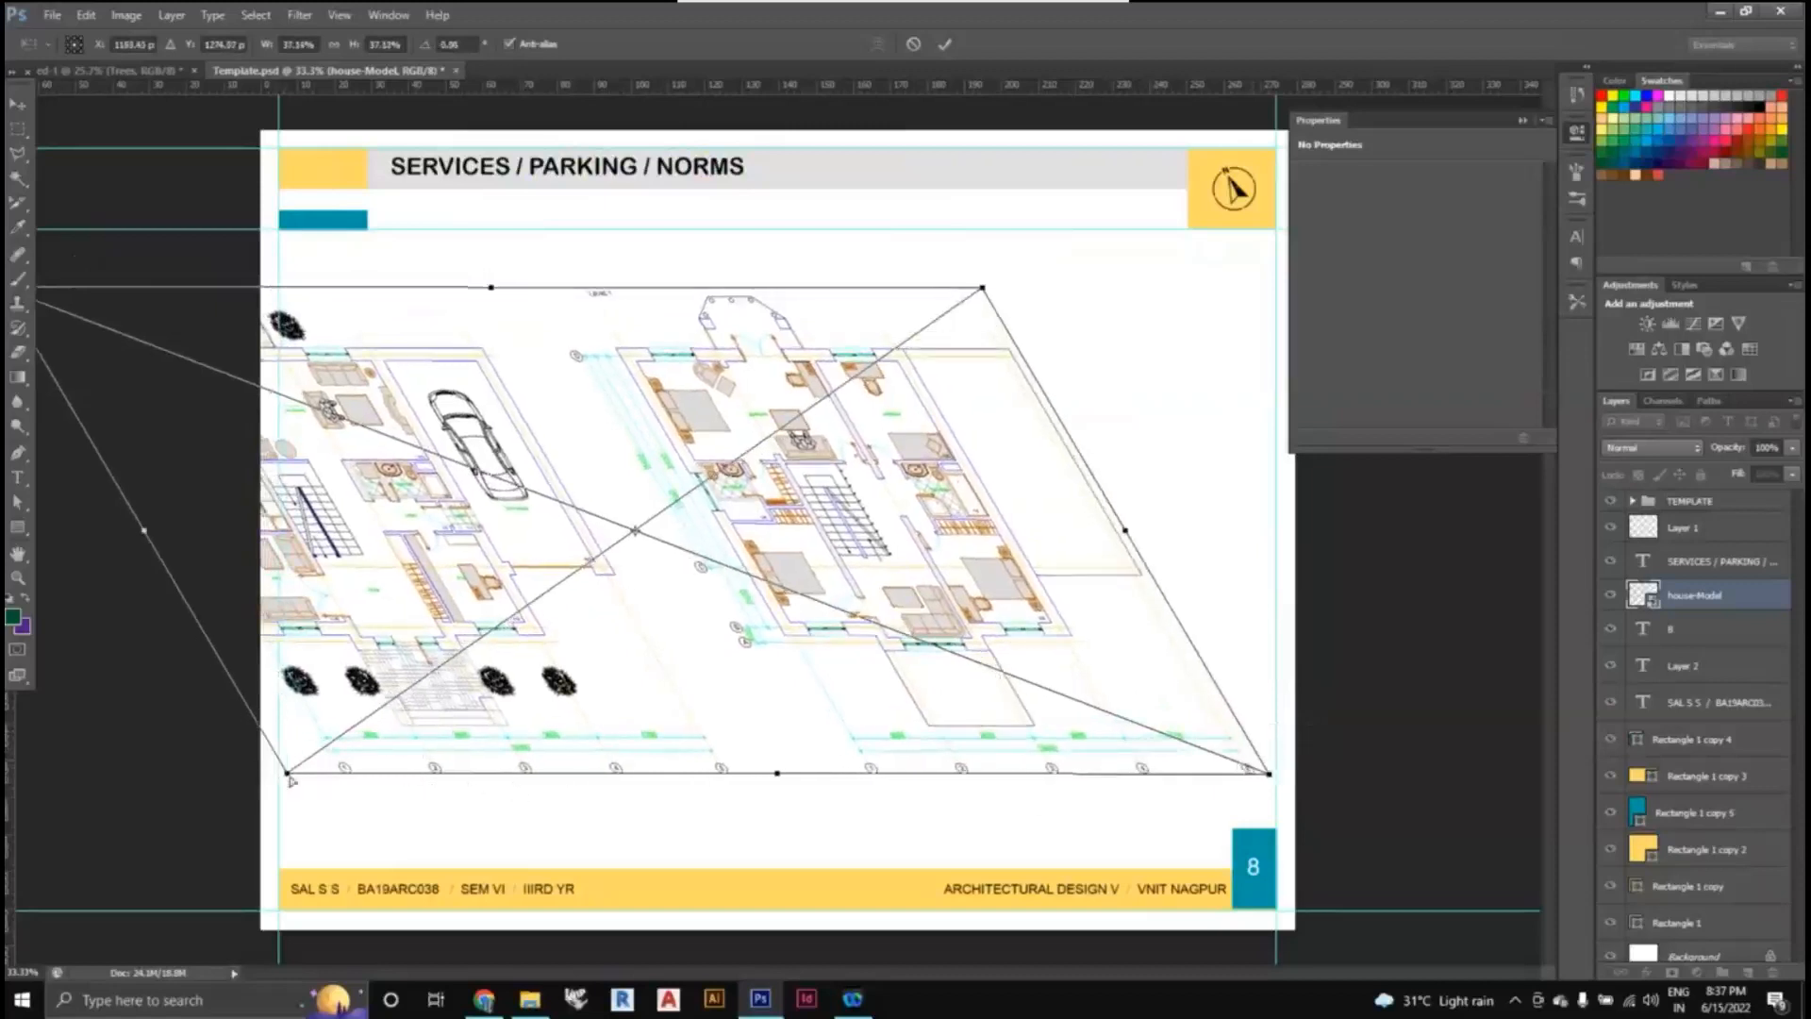
mouse_move(290, 779)
mouse_down()
mouse_move(611, 778)
mouse_move(273, 785)
mouse_up()
drag(462, 454, 872, 410)
drag(399, 311, 1185, 283)
drag(1186, 283, 1162, 226)
key(ctrl+z)
key(Return)
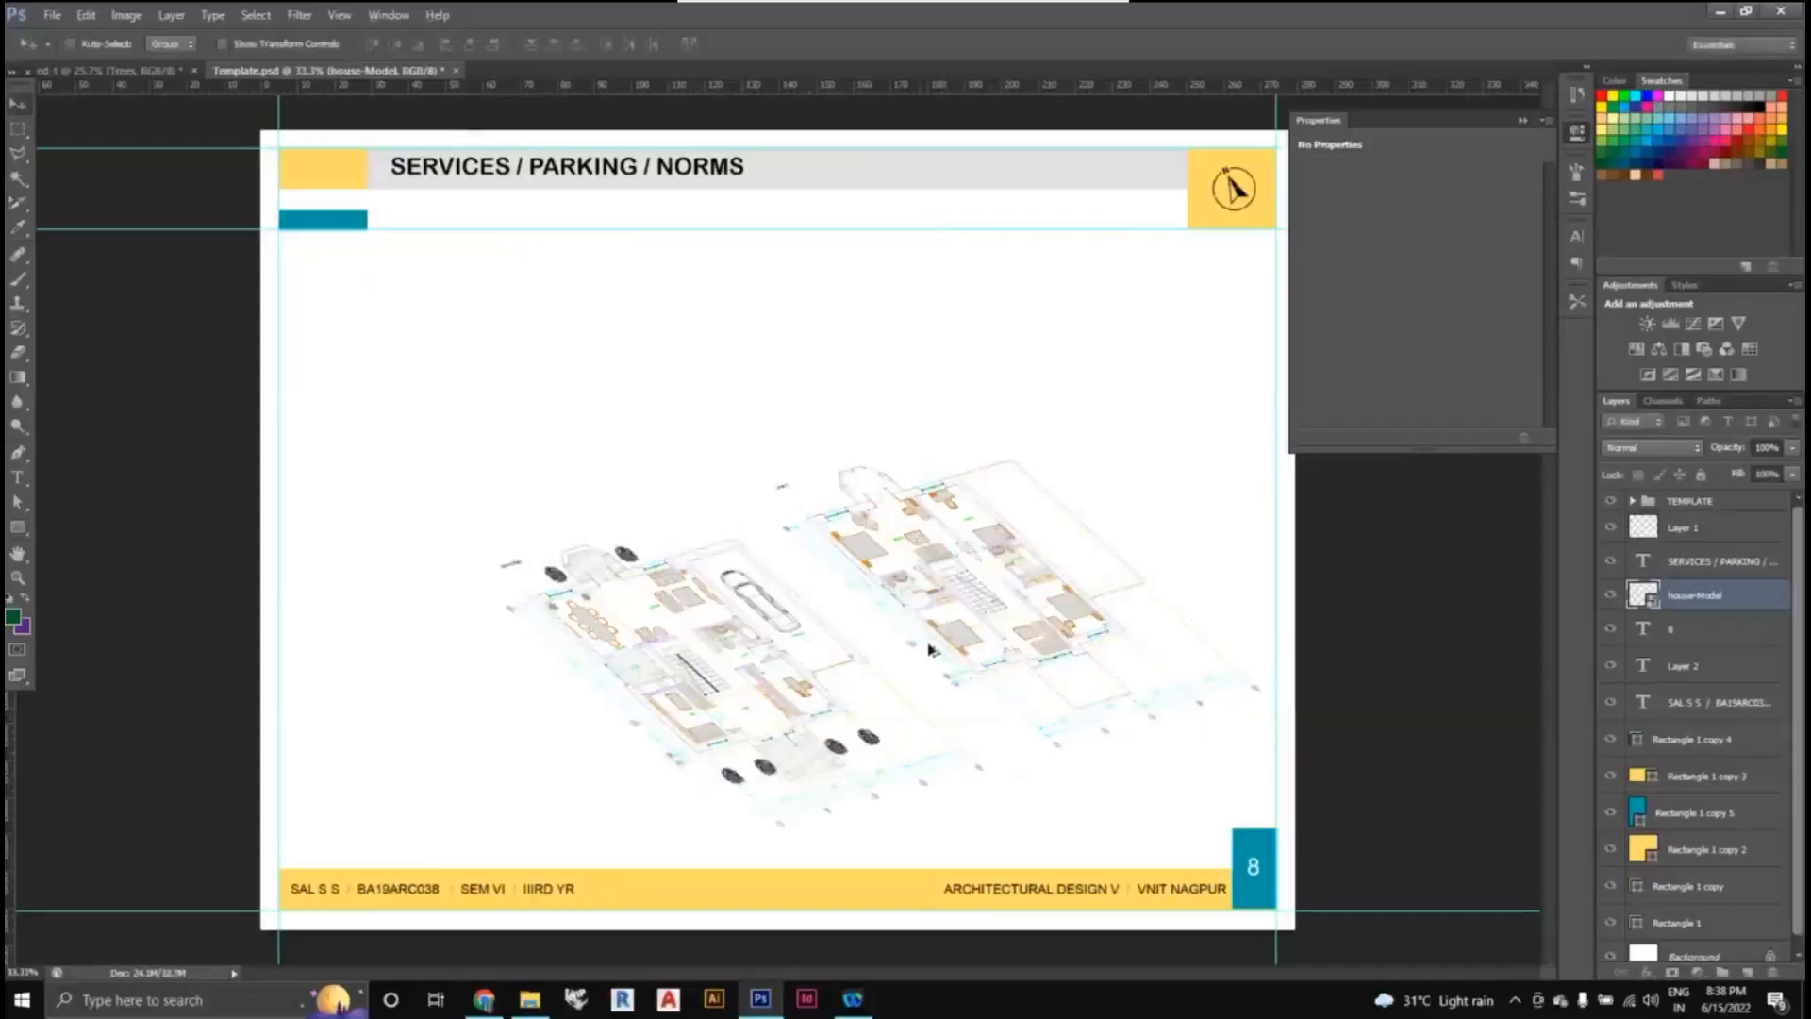
mouse_move(925, 647)
mouse_down()
mouse_move(929, 623)
mouse_move(936, 646)
mouse_up()
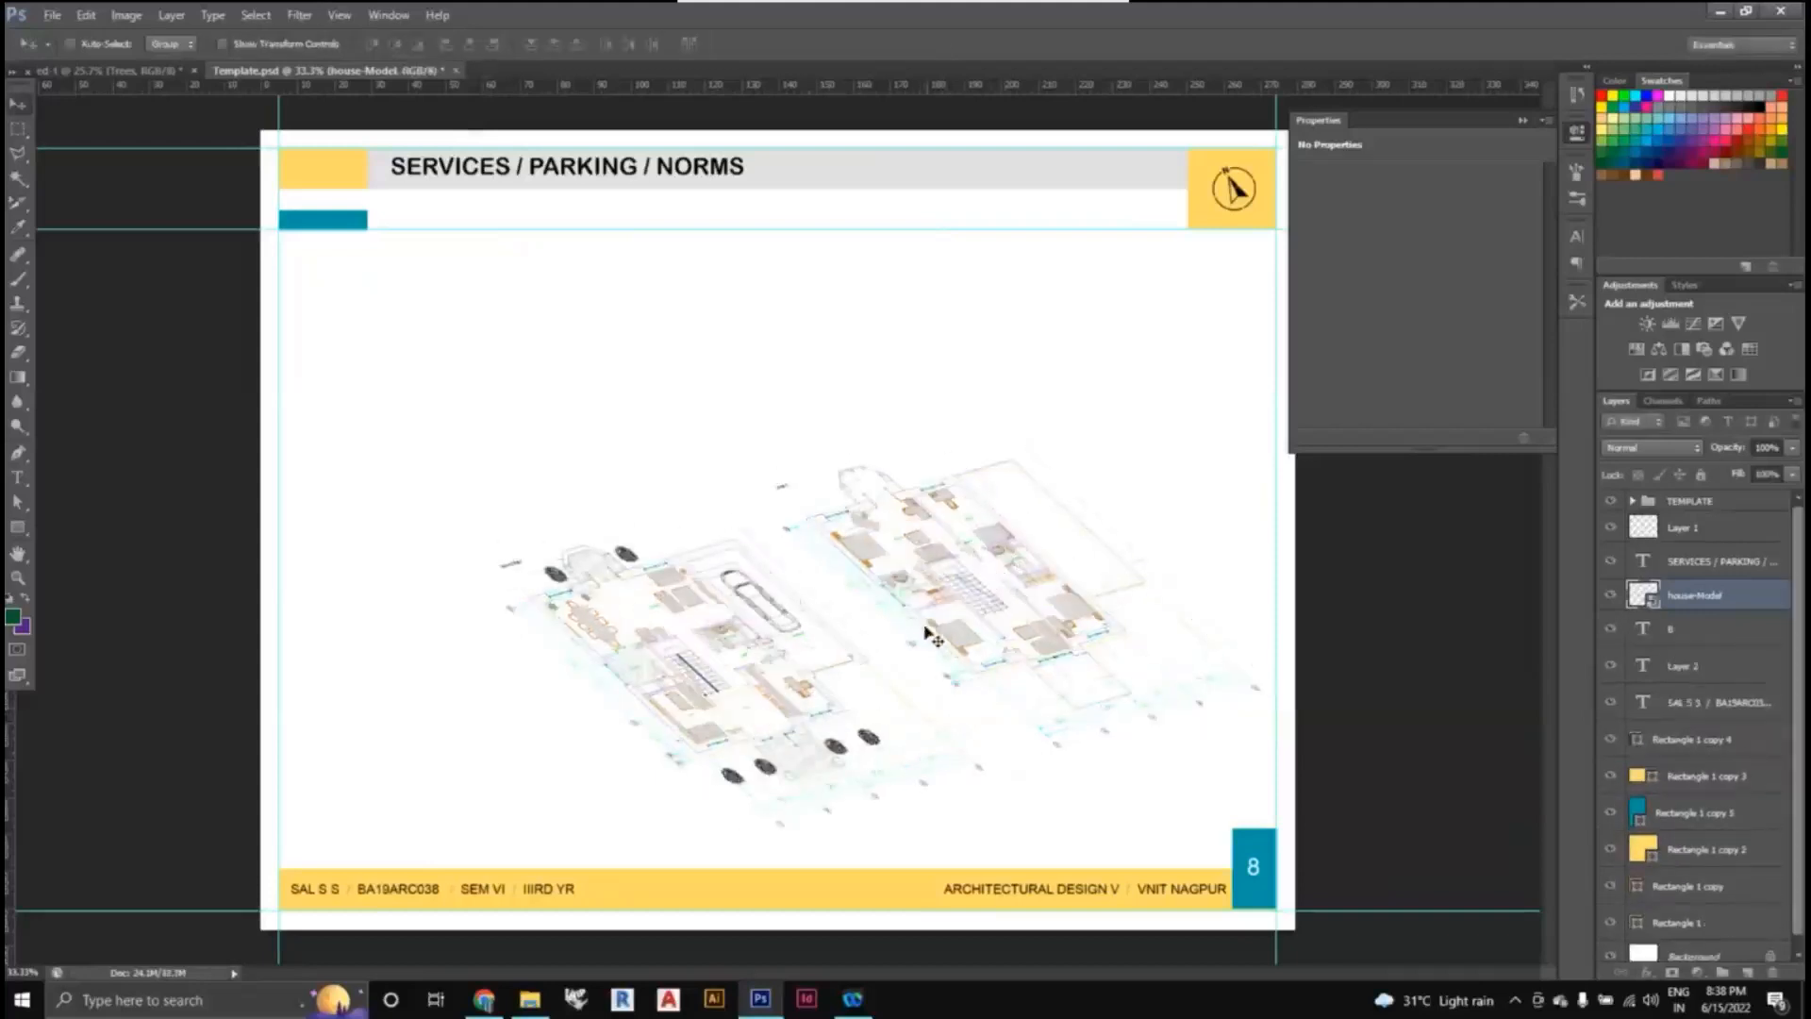